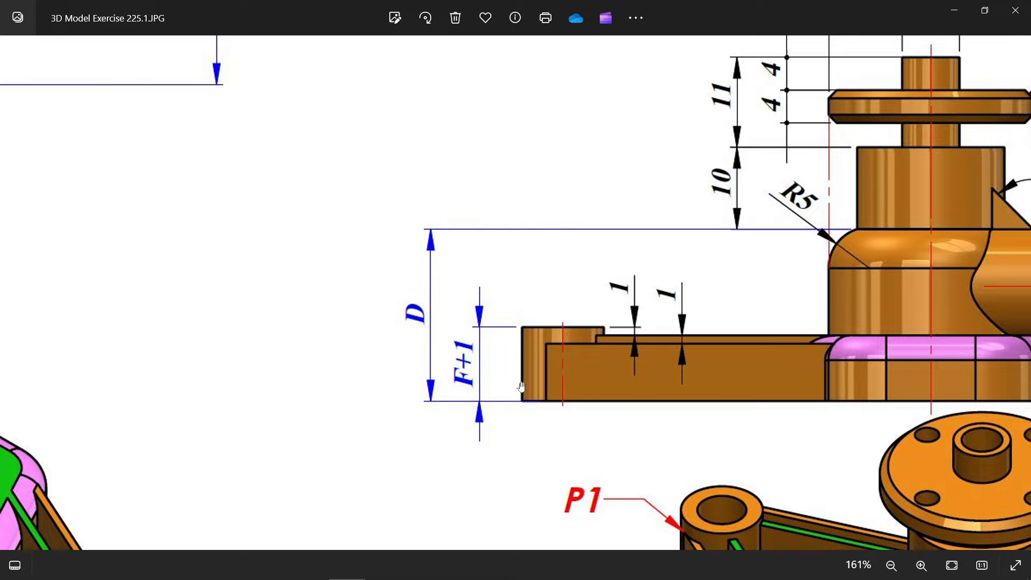
- Examine the top and side views of the reference drawing for the triangular arm's shape, heights and parallel ribs
scroll(521, 387, down, 5)
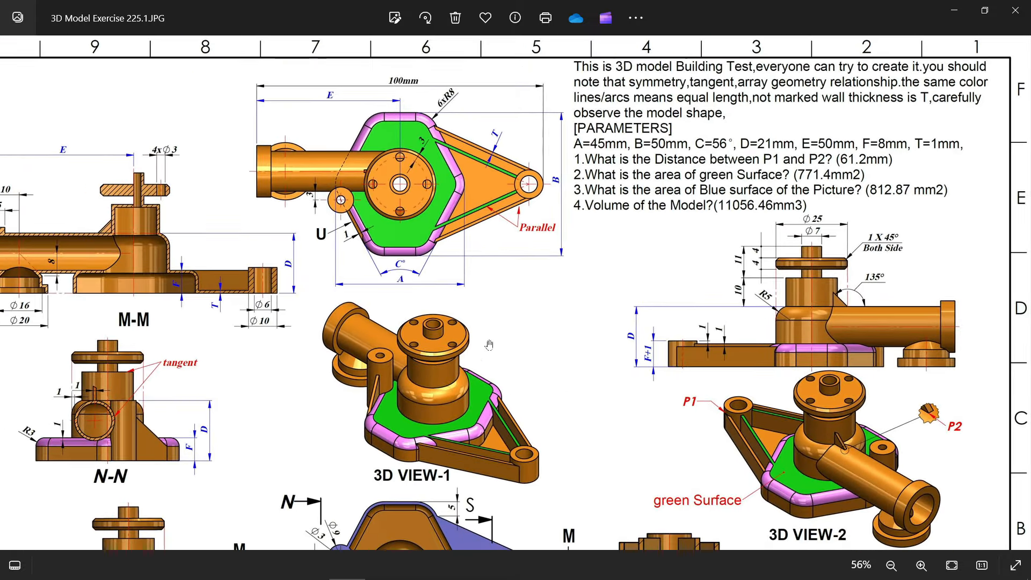
scroll(496, 214, up, 3)
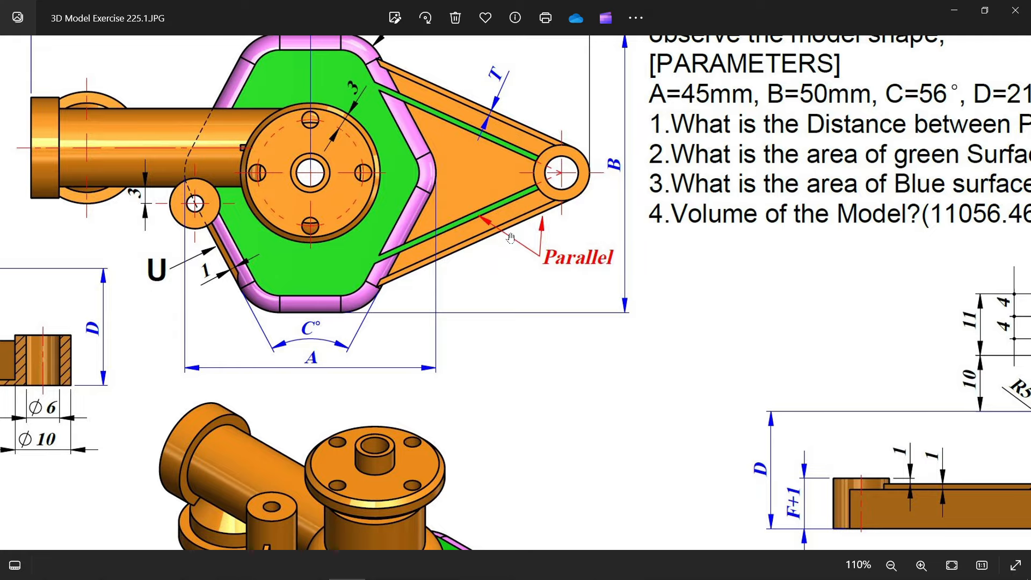
scroll(580, 322, down, 3)
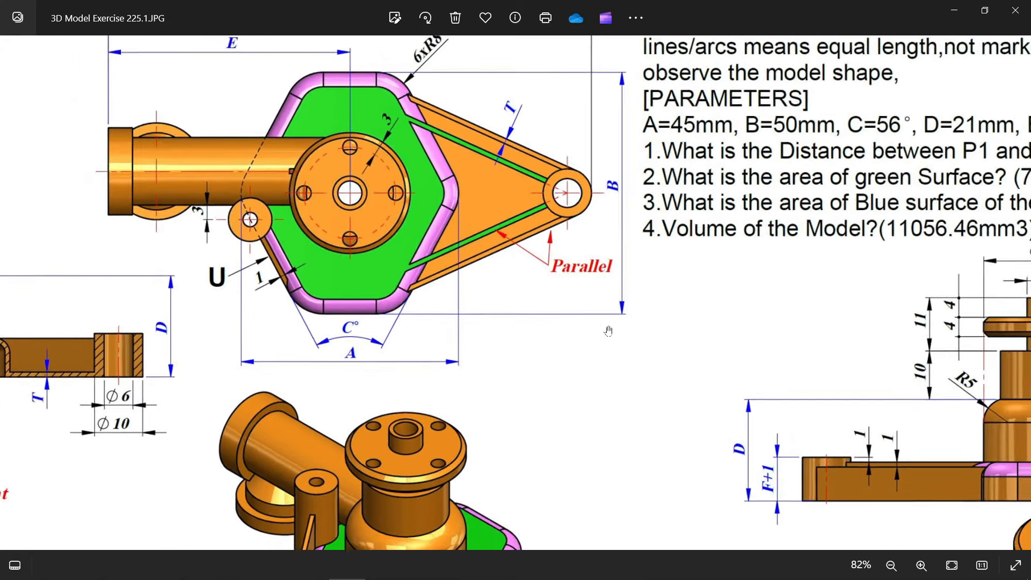
scroll(660, 439, up, 4)
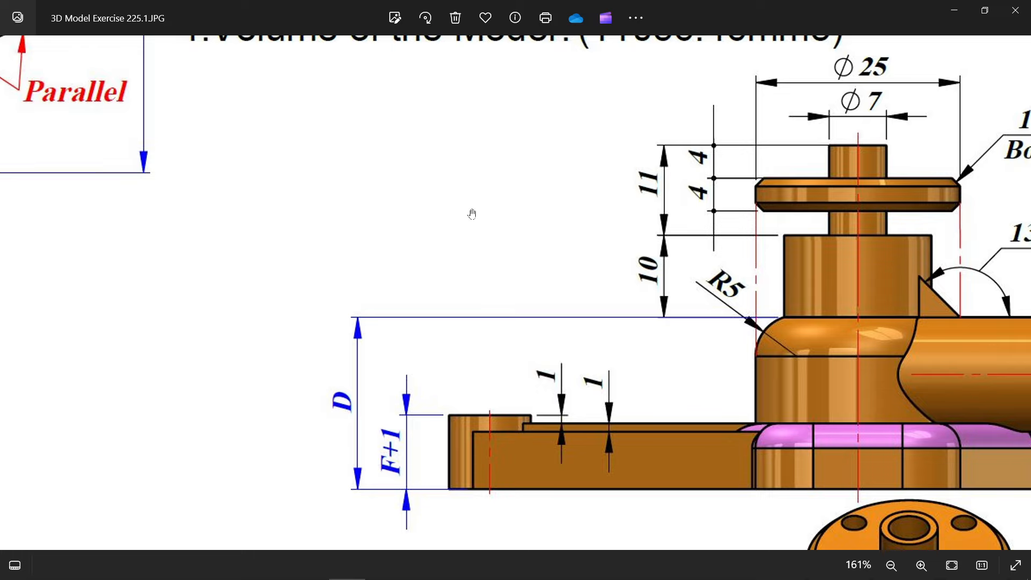
drag(472, 213, 638, 385)
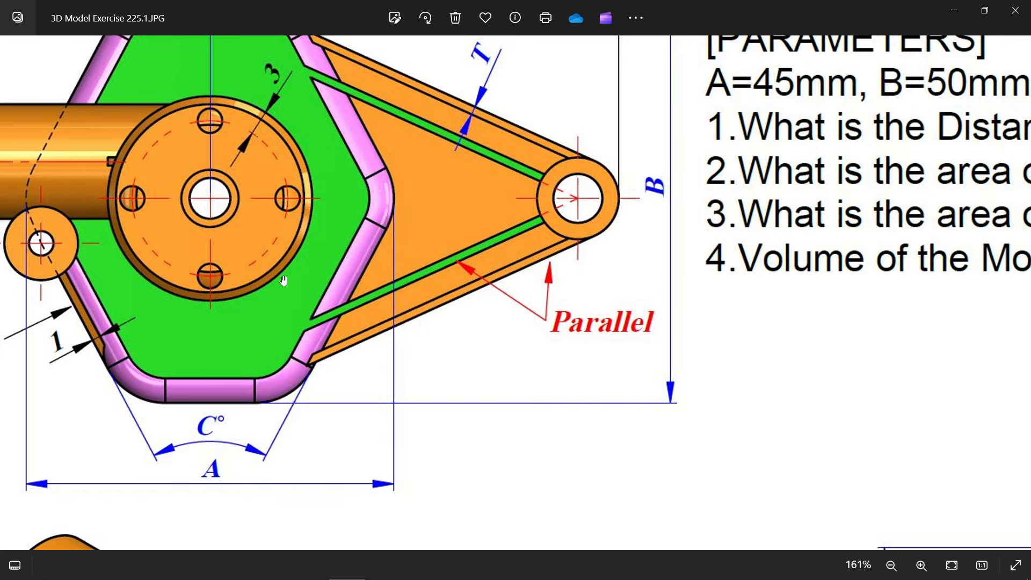
scroll(282, 327, down, 5)
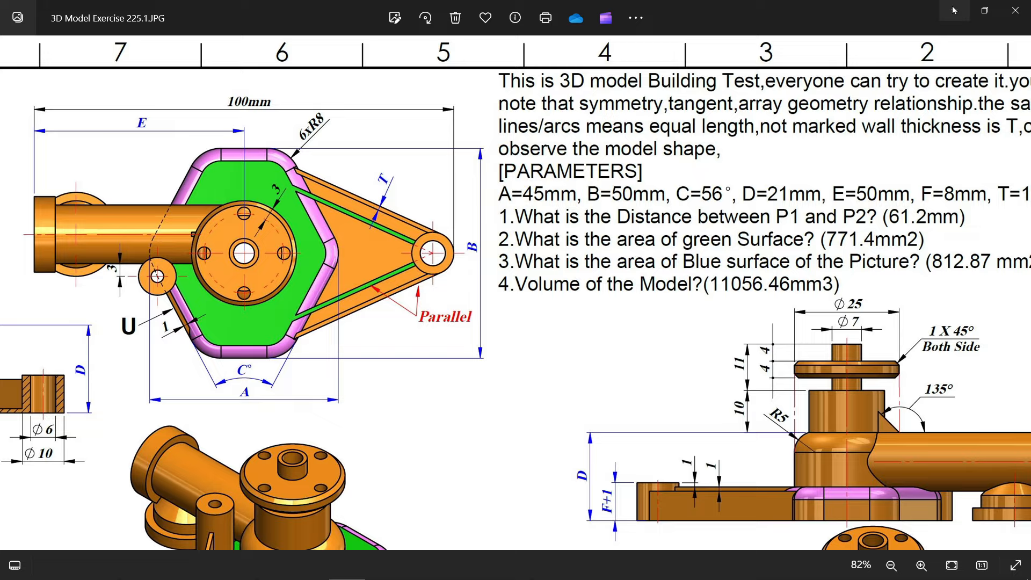
- Switch to SOLIDWORKS and start a new sketch on the Top Plane of the hexagonal part
click(954, 10)
middle_drag(630, 421, 636, 375)
click(53, 300)
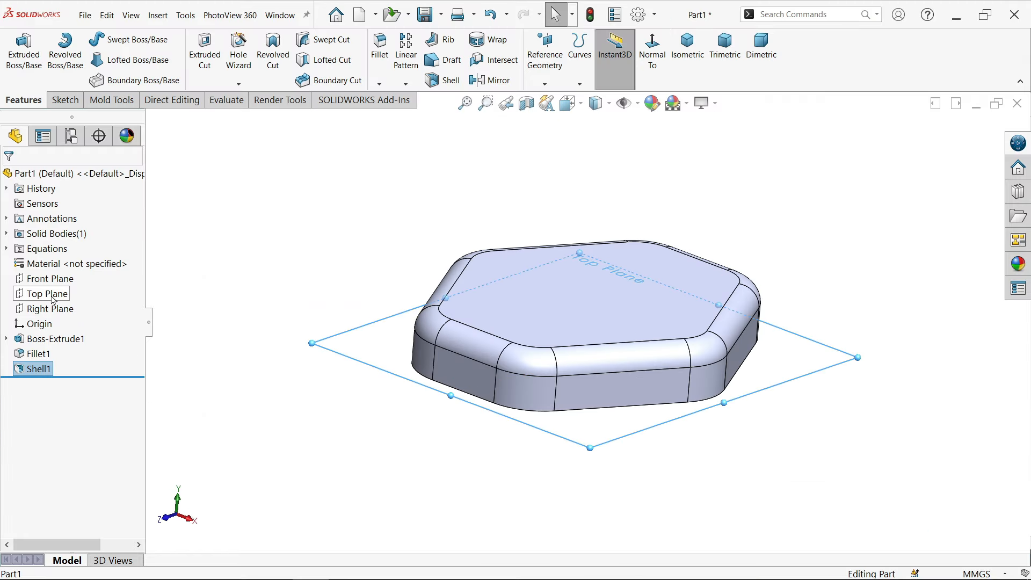
click(60, 285)
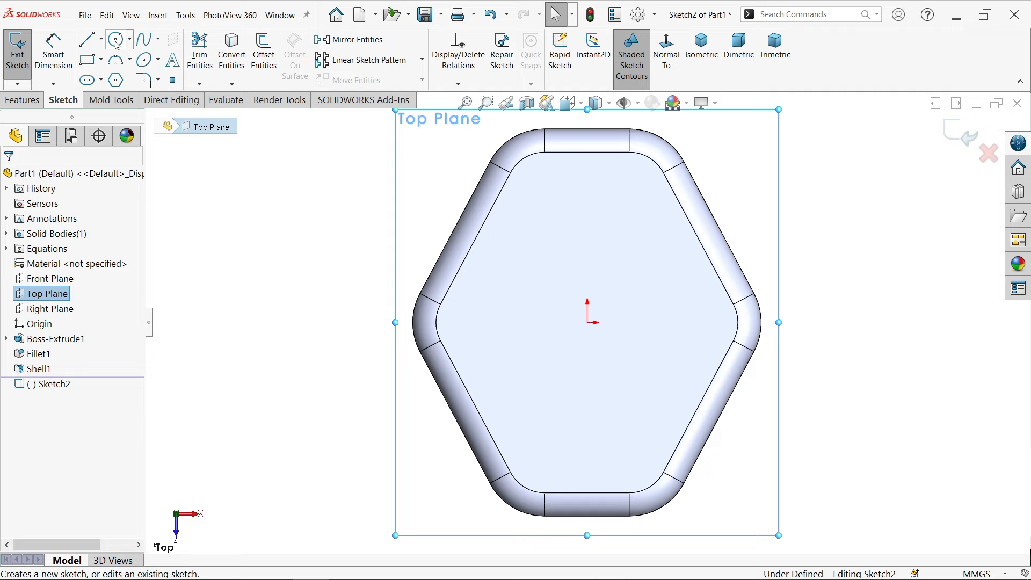
- Sketch a 10 mm diameter circle beside the hexagonal body, with its center level with the origin
click(117, 41)
scroll(582, 357, up, 3)
scroll(762, 338, down, 2)
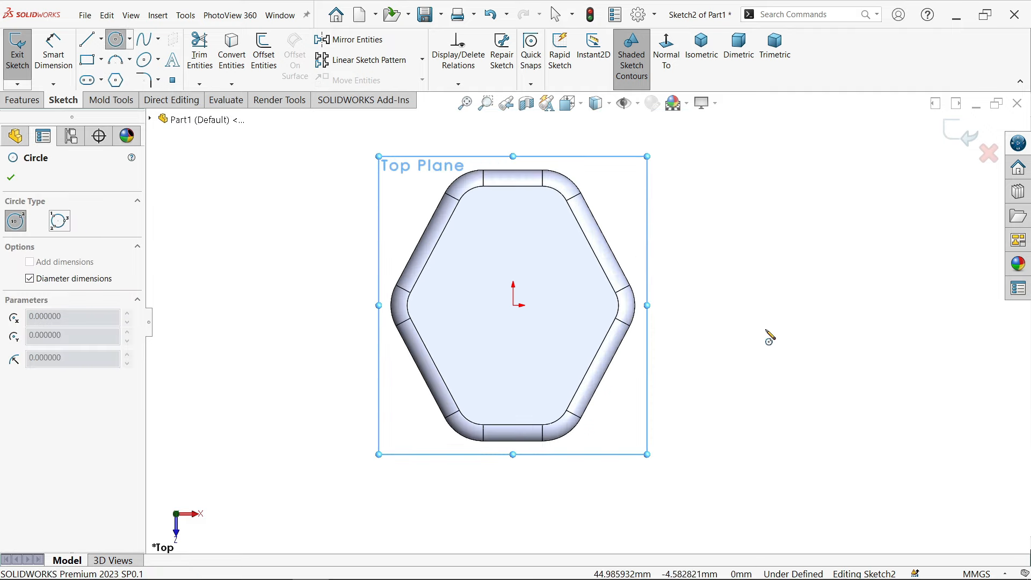
click(785, 307)
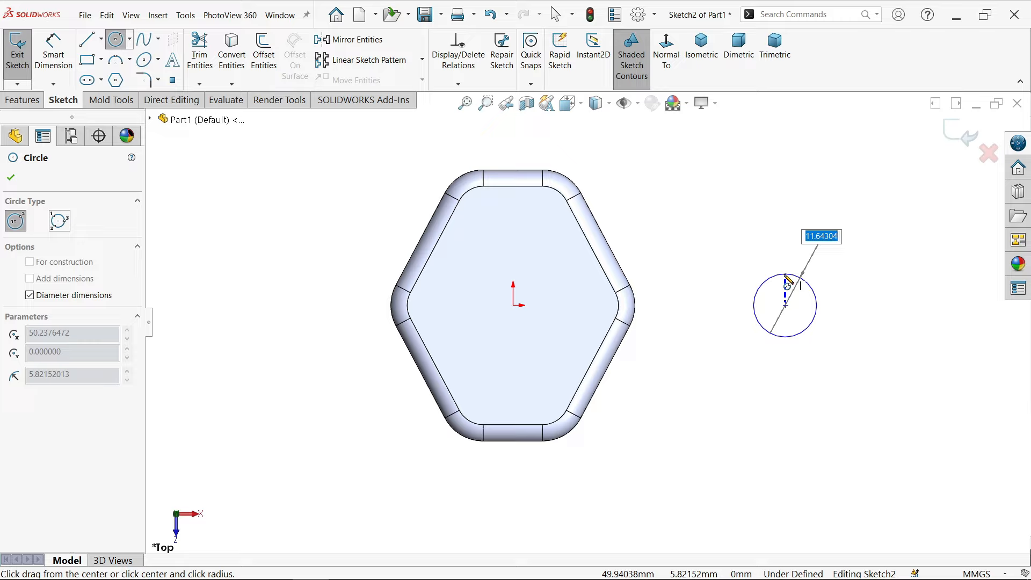
text(10)
key(Return)
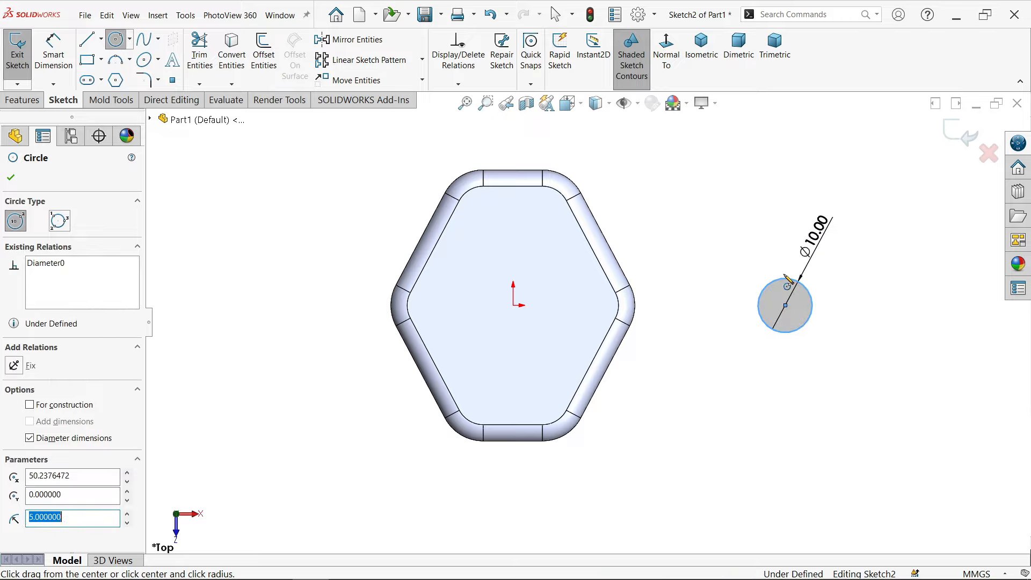
right_click(748, 200)
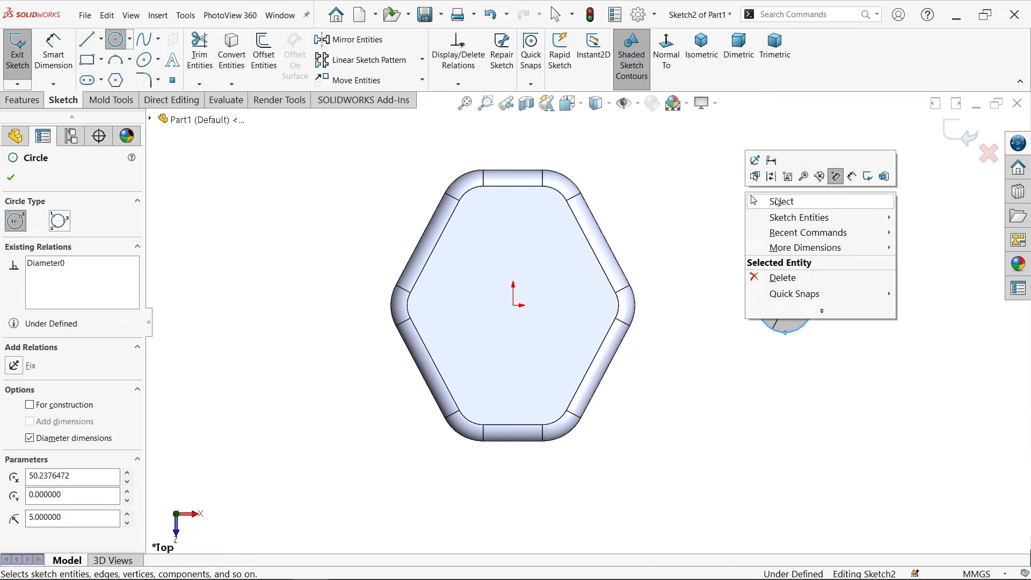
click(778, 202)
- Draw a horizontal centerline from the origin to the center of the 10 mm circle
click(101, 39)
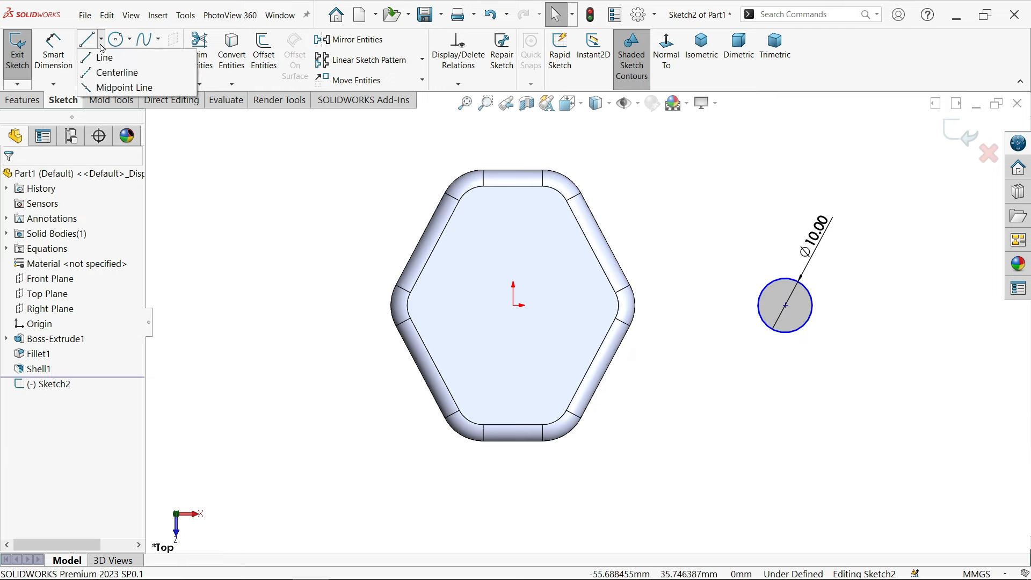
click(121, 75)
click(514, 305)
click(748, 312)
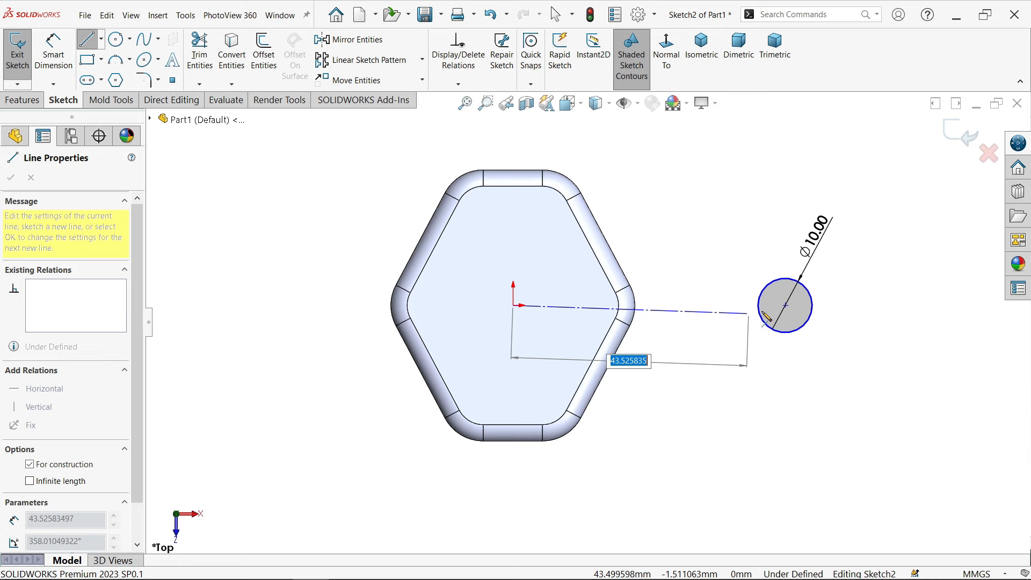
right_click(724, 215)
click(752, 214)
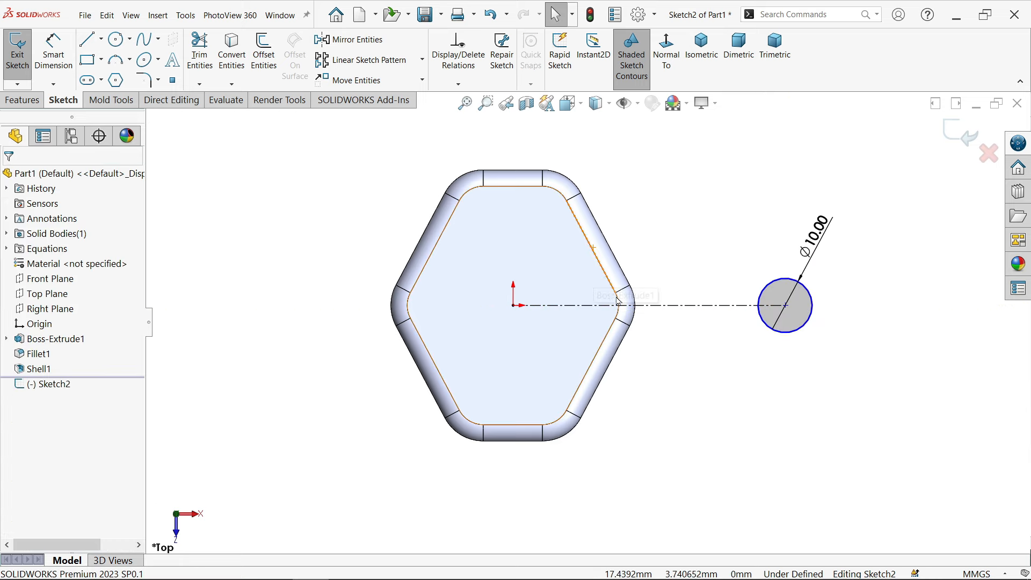
- Dimension the horizontal distance from the origin to the circle's far edge with the equation =100-50
click(54, 51)
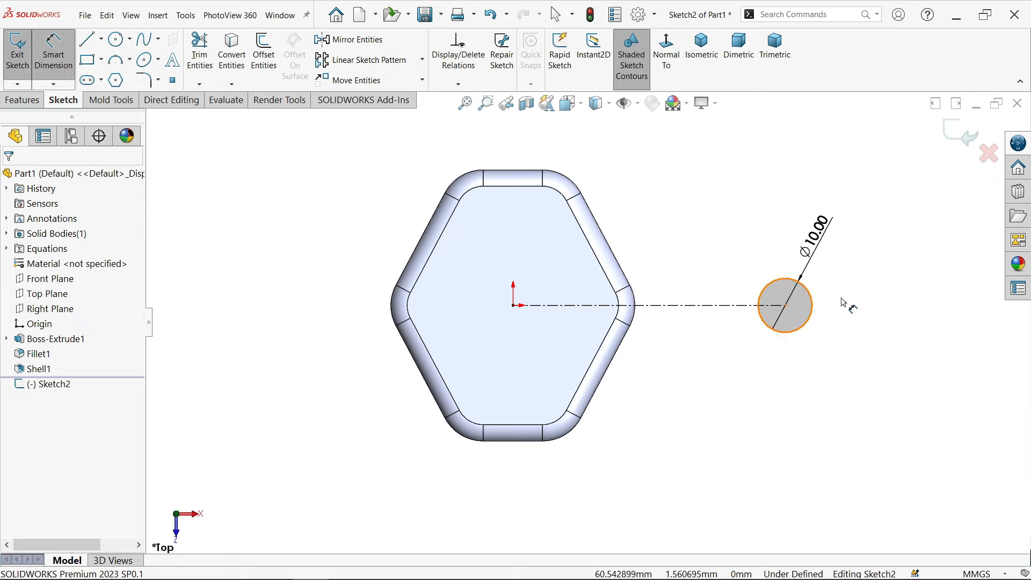
click(514, 305)
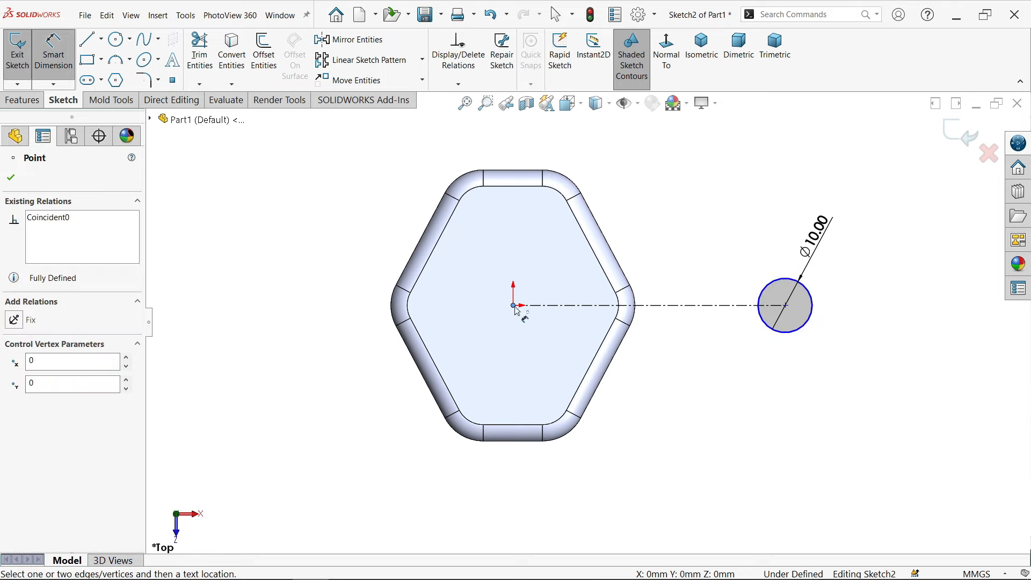
click(813, 307)
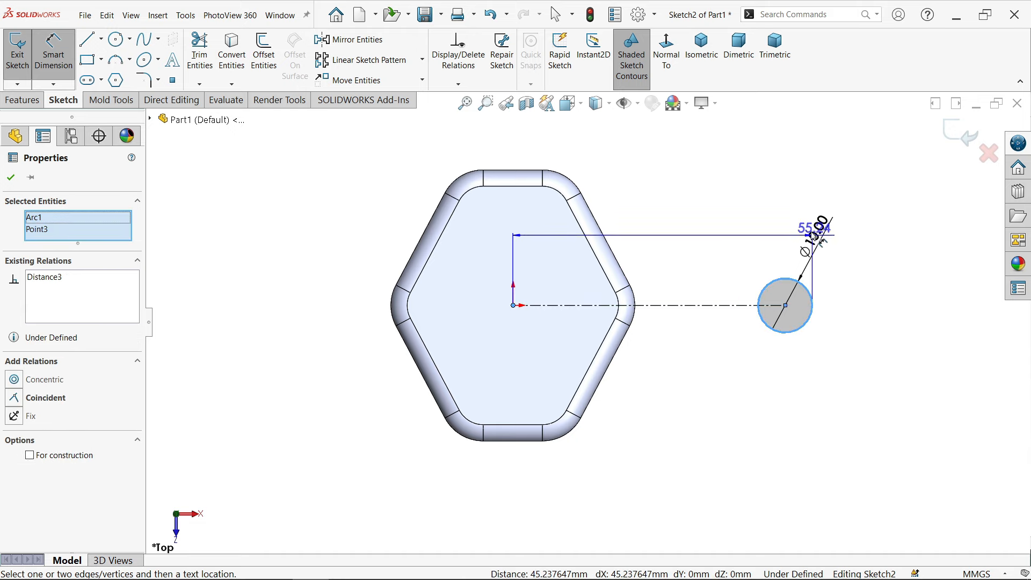
click(669, 140)
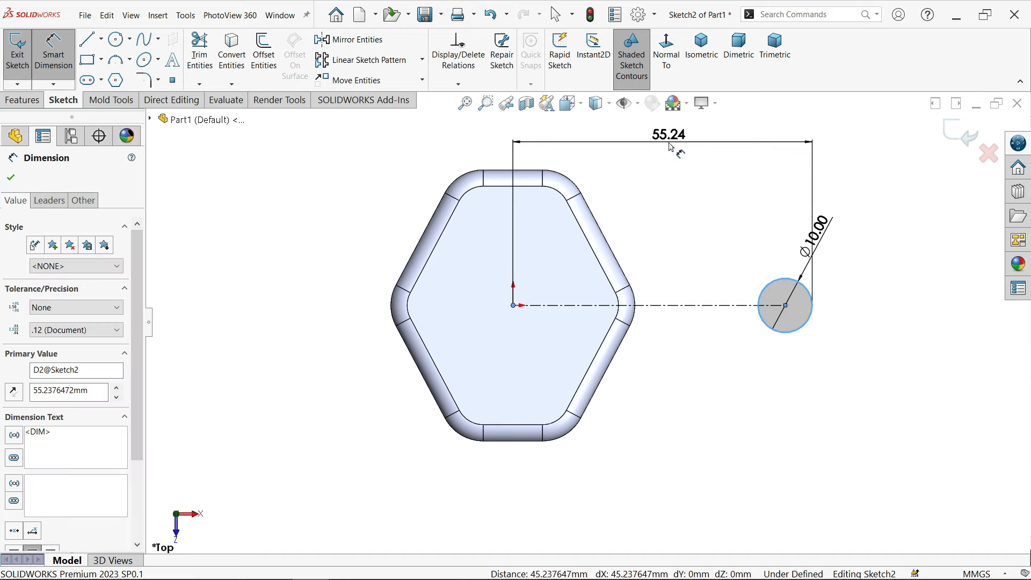
text(=100)
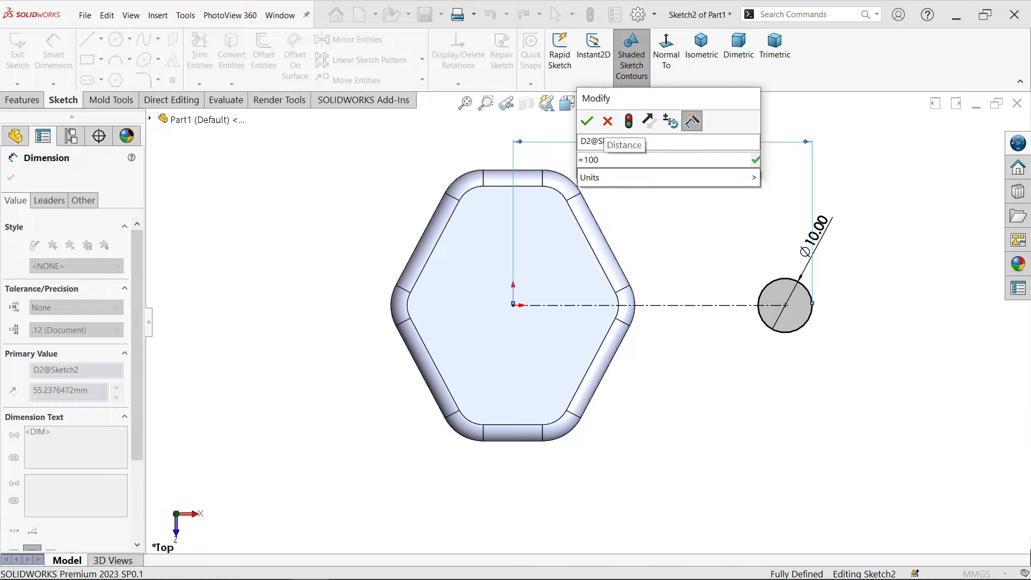
text(-e)
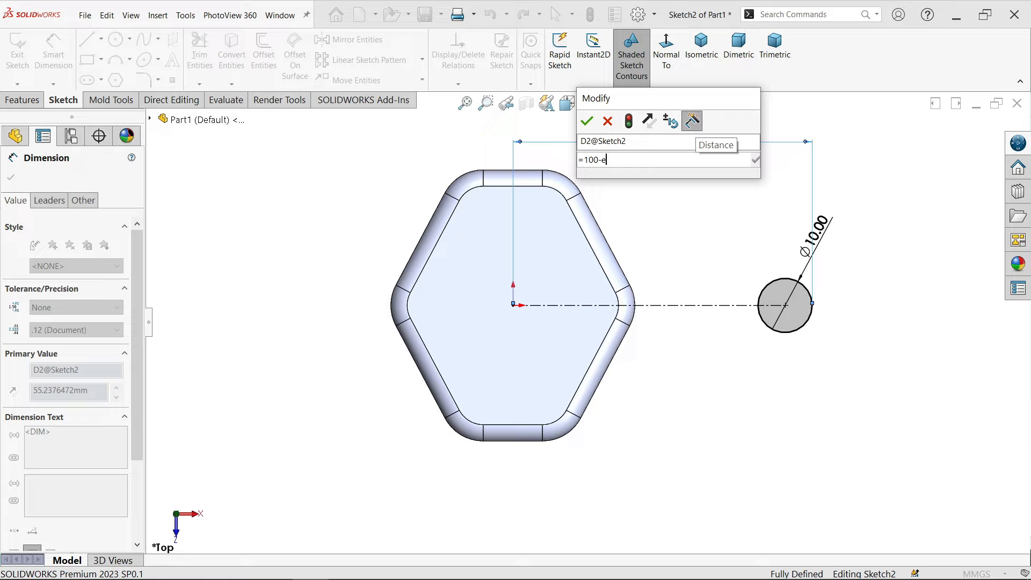
key(BackSpace)
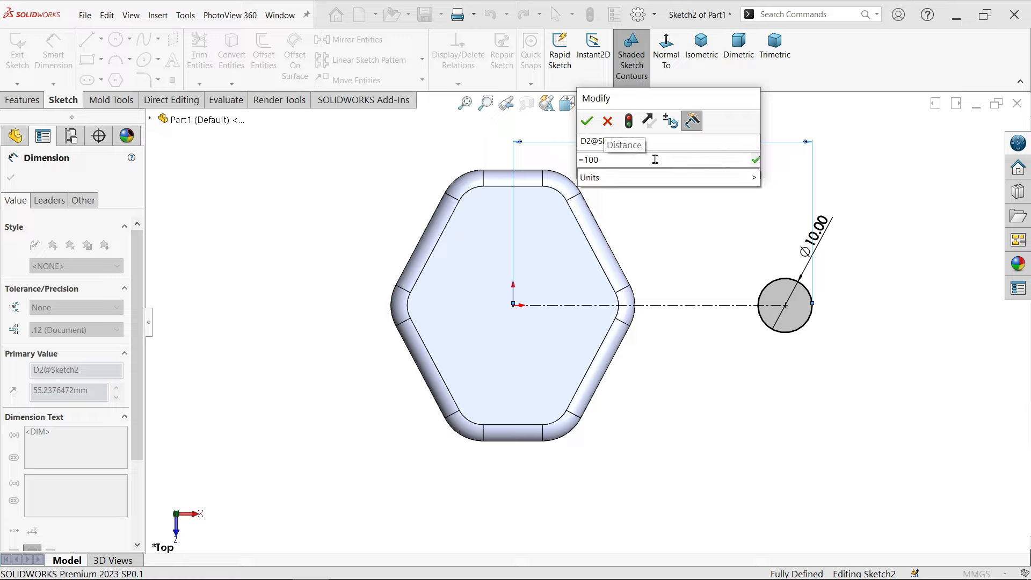
text(50)
mouse_move(714, 176)
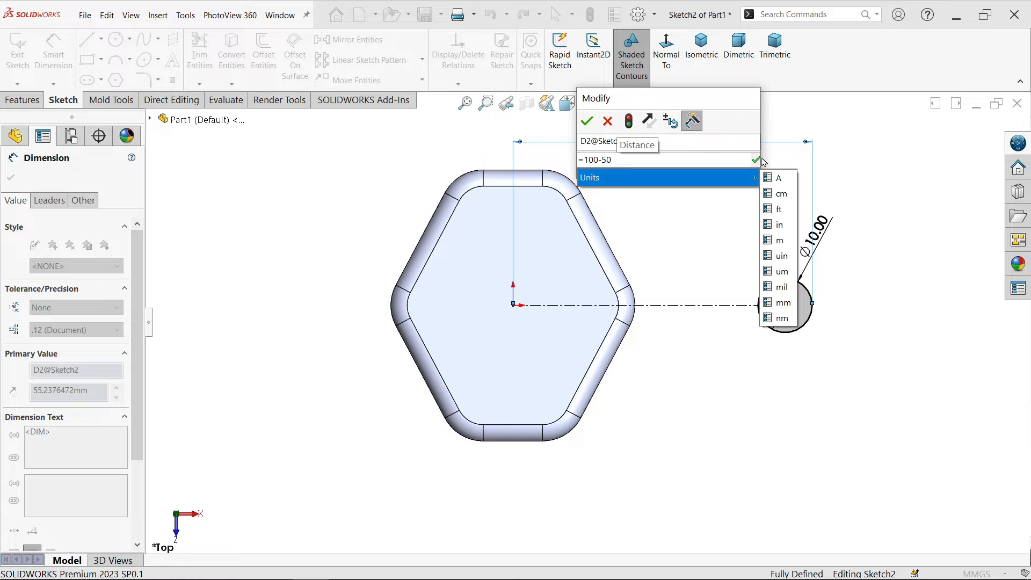
click(758, 159)
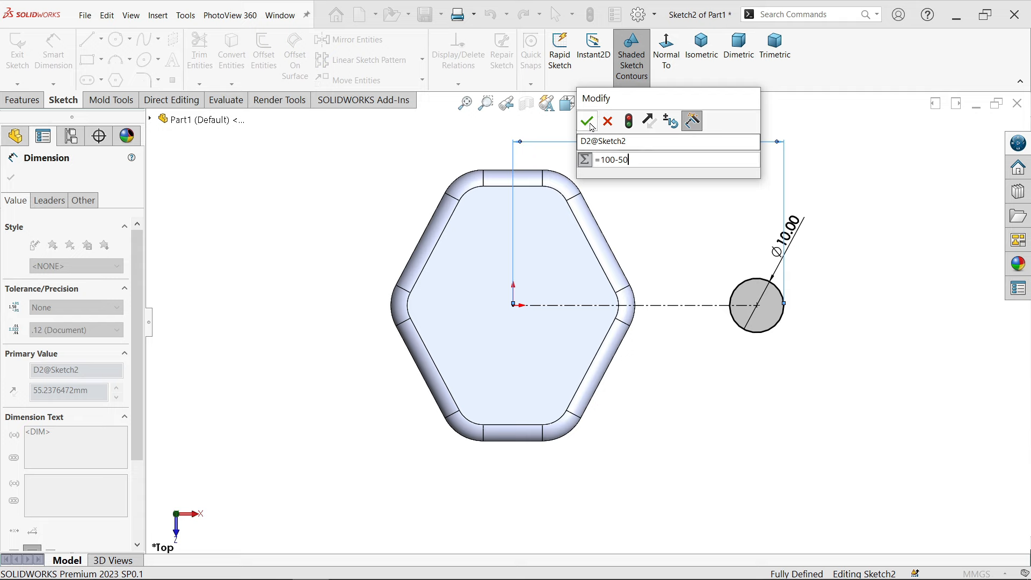
key(Return)
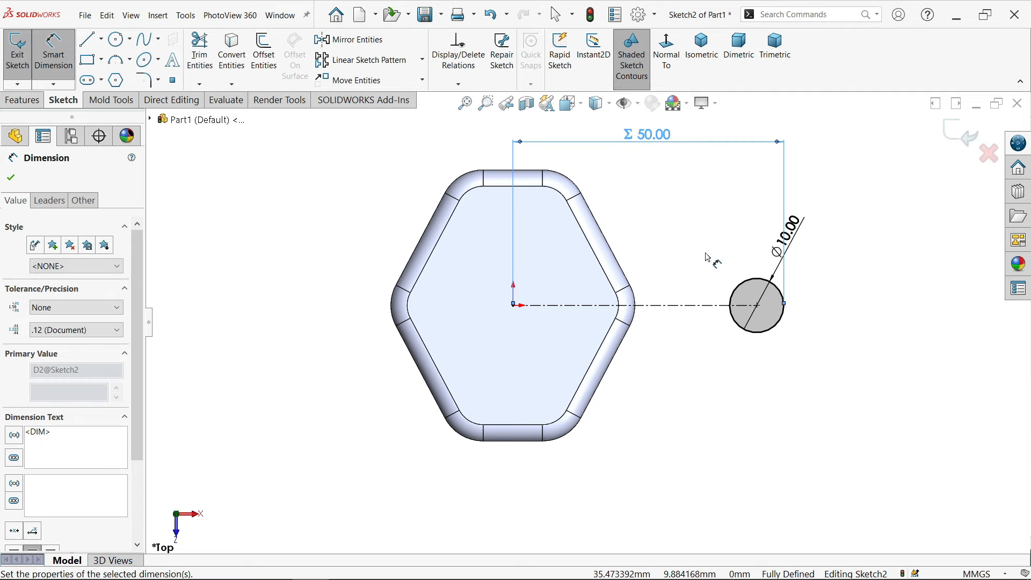
- Sketch a sloped line tangent to the upper side of the 10 mm circle and ending on the hexagon's upper slanted edge
click(92, 47)
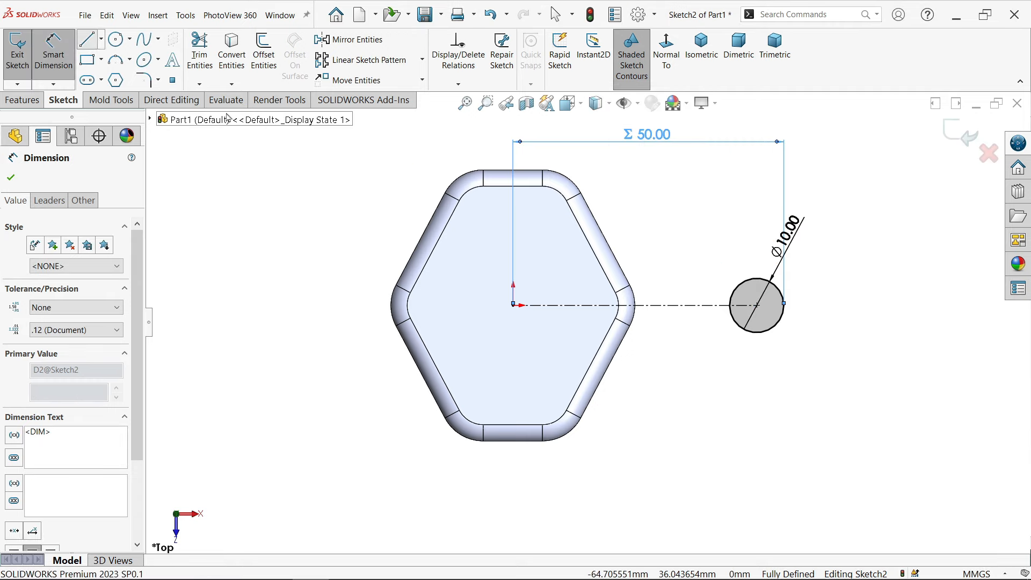
scroll(687, 209, down, 2)
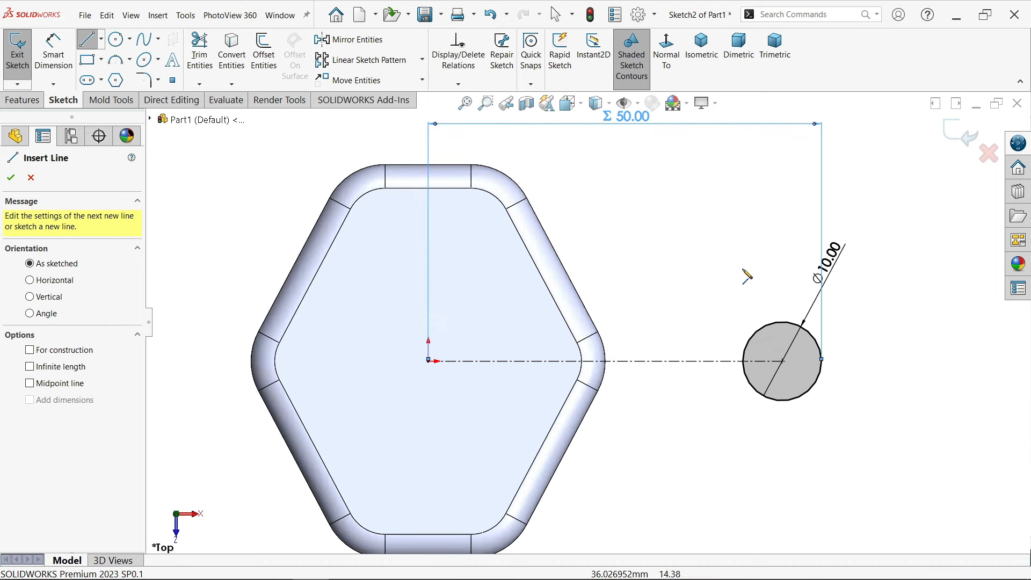
click(798, 328)
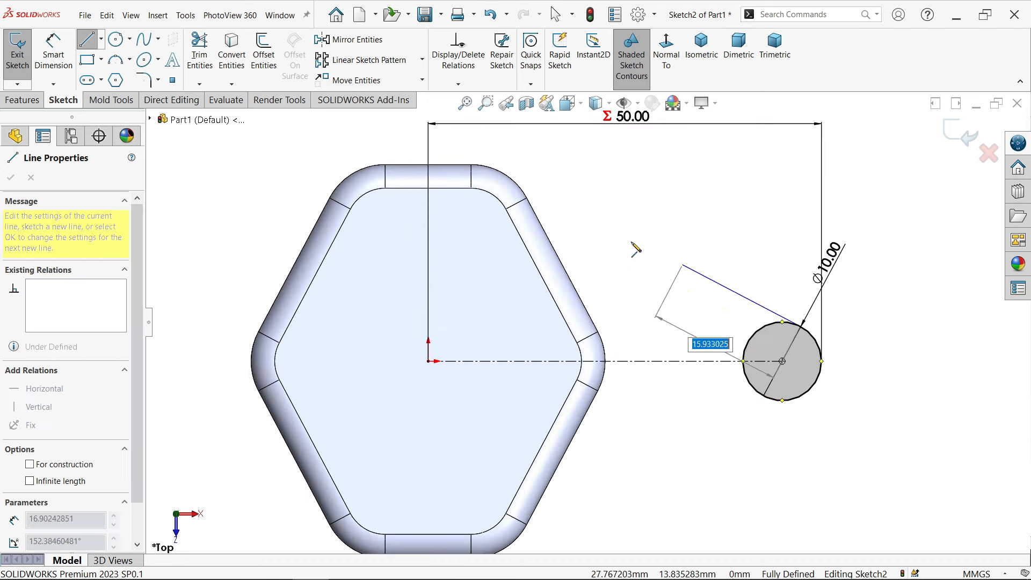
click(536, 218)
right_click(584, 142)
click(603, 192)
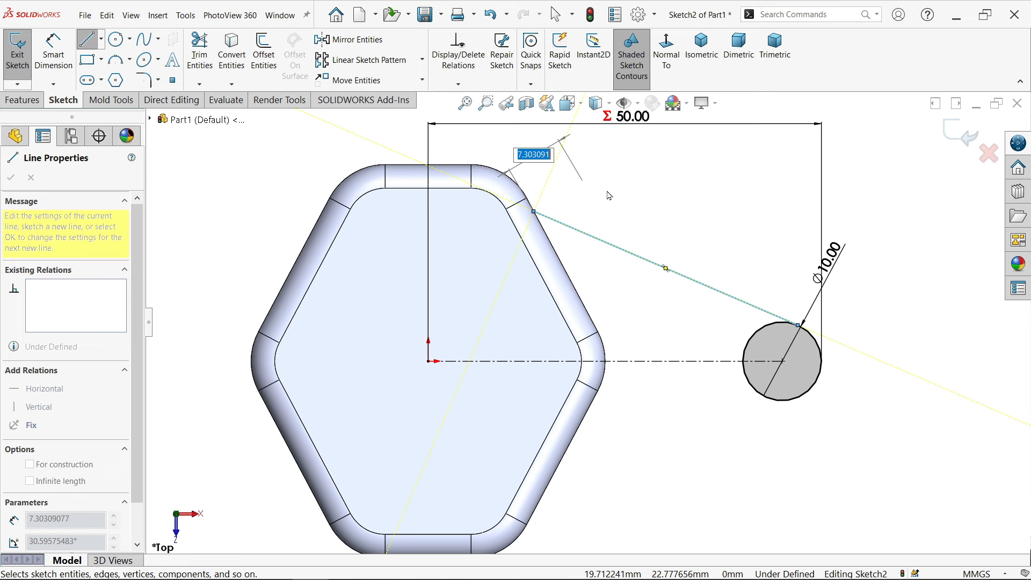
- Dimension the vertical distance between the hexagon's top edge and the sloped line's upper endpoint as 5 mm
scroll(501, 169, down, 2)
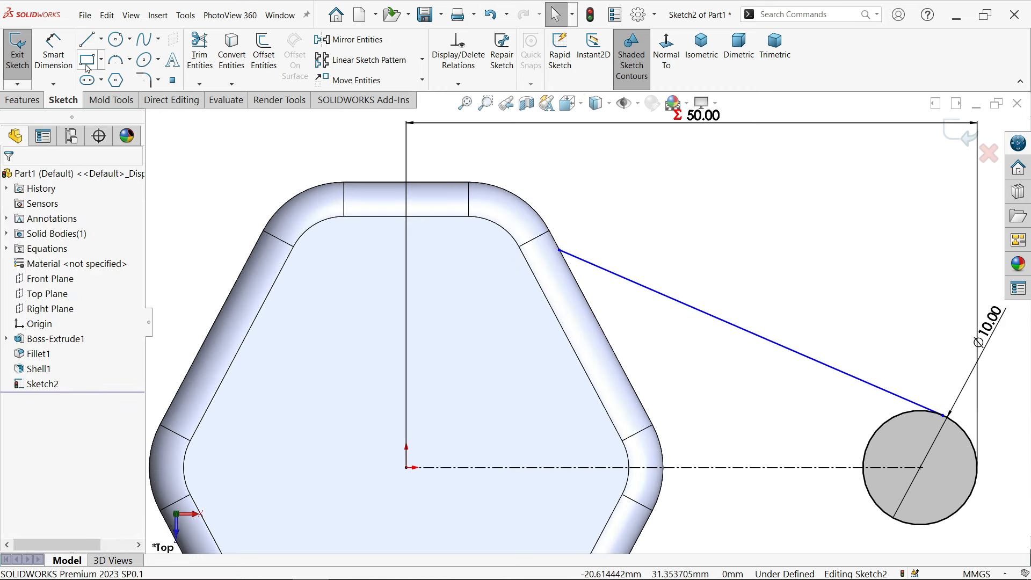
click(54, 53)
click(450, 183)
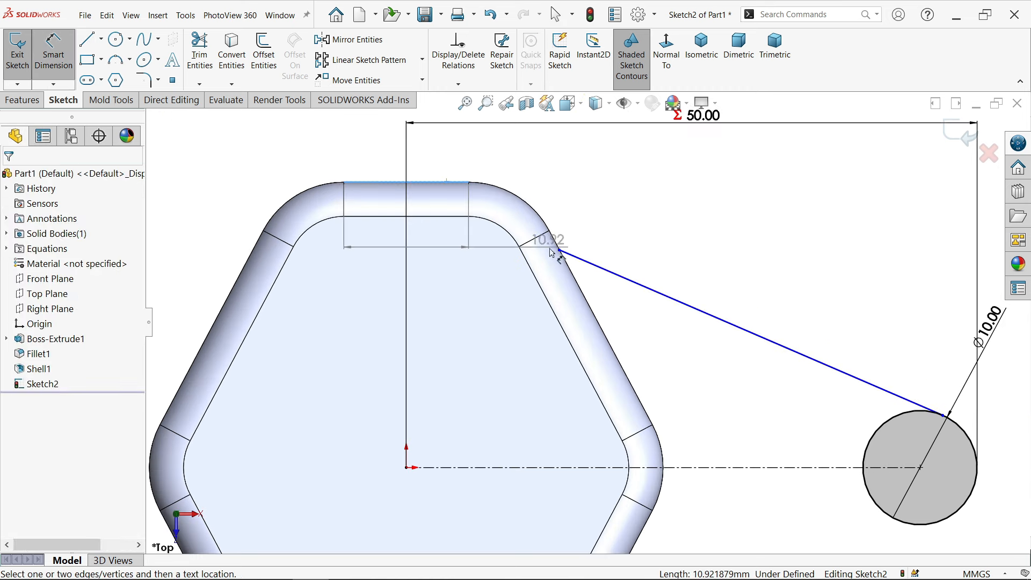
click(561, 251)
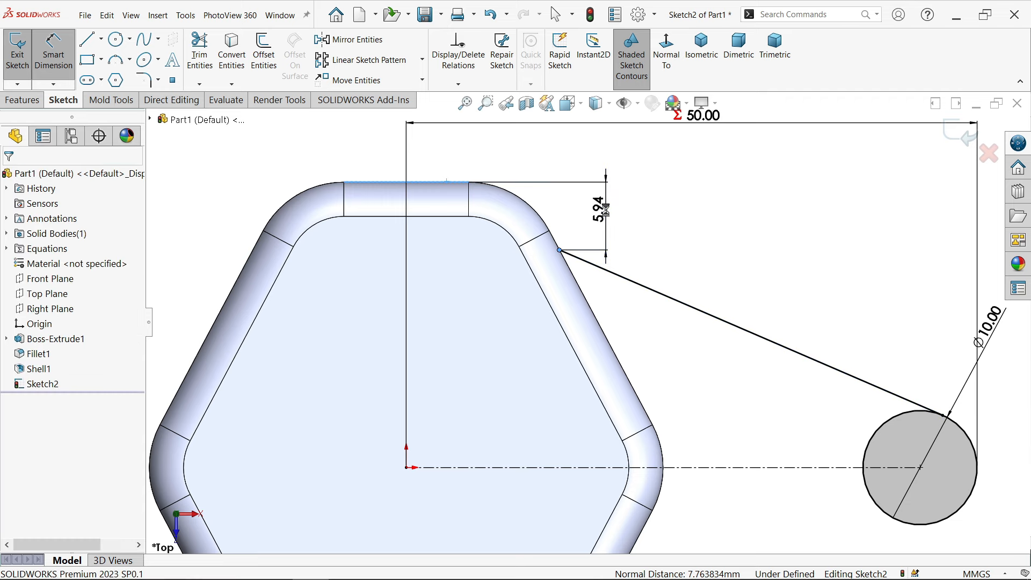
click(607, 214)
text(5)
key(Return)
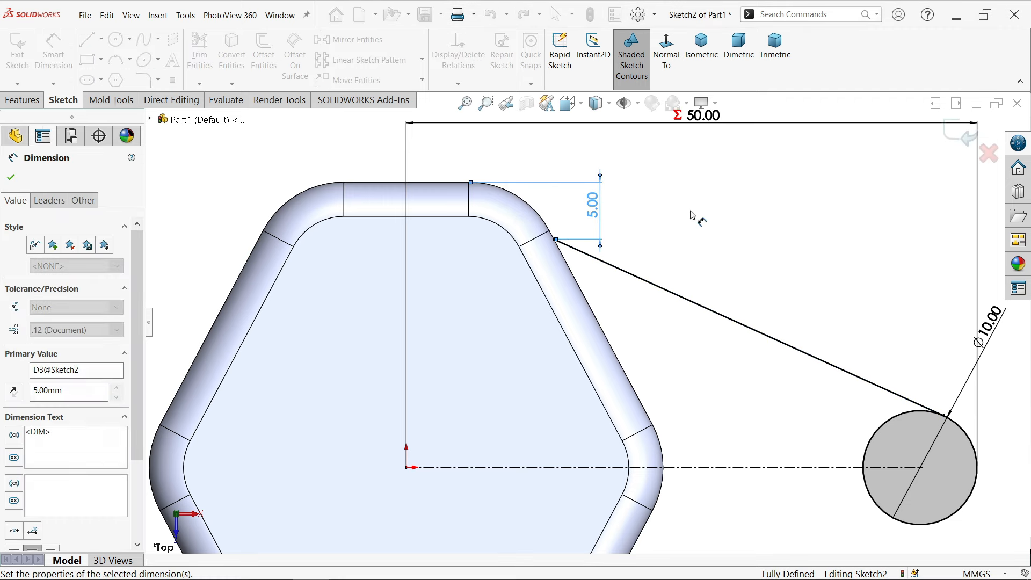
key(f)
scroll(634, 345, down, 1)
key(Escape)
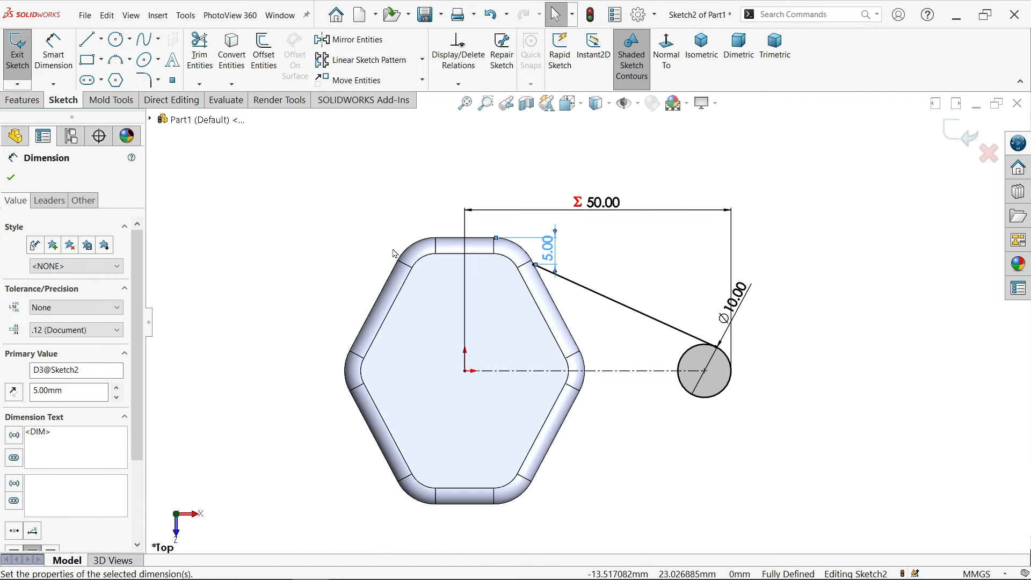
- Mirror the sloped tangent line about the horizontal centerline
scroll(599, 367, down, 2)
drag(707, 231, 619, 378)
drag(636, 265, 611, 404)
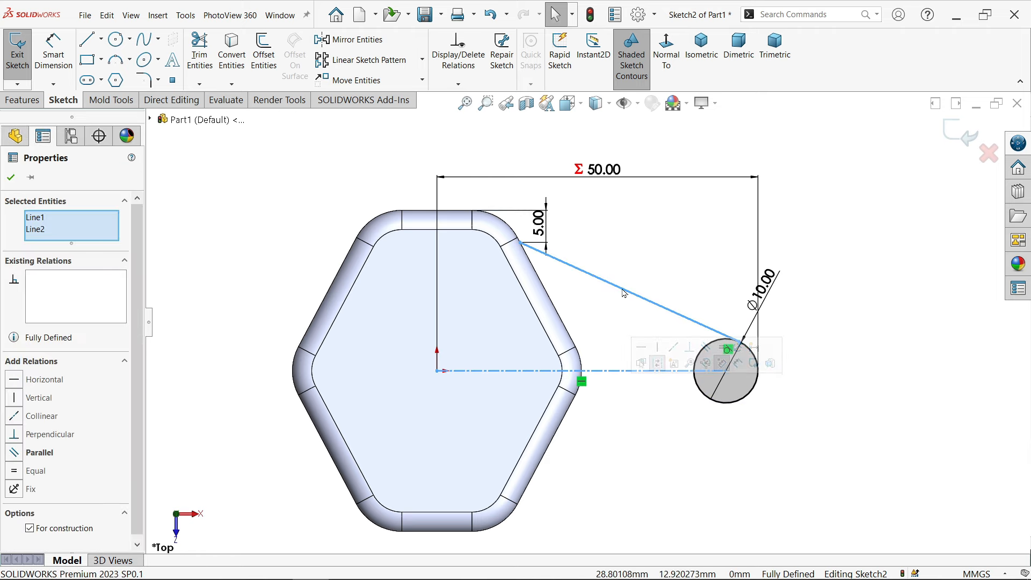
click(354, 40)
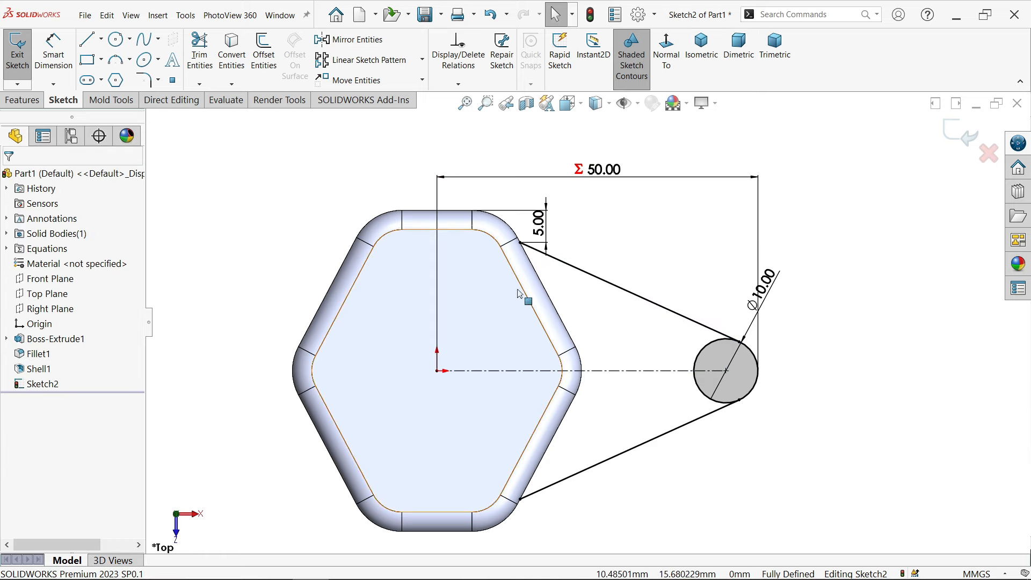
- Convert the hexagon's two slanted outer edges and the rounded corner between them, facing the circle, into sketch entities
click(563, 319)
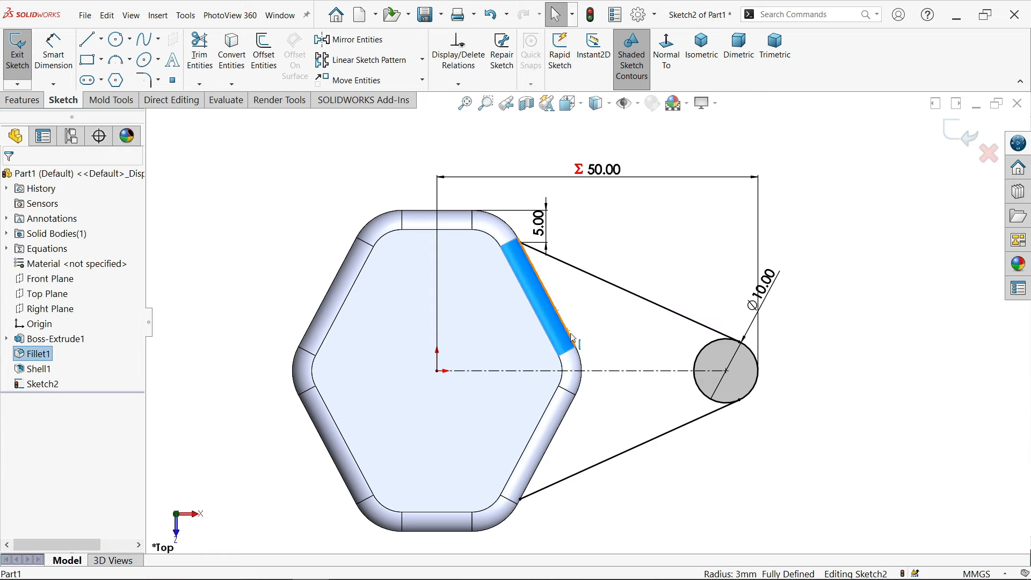
click(583, 366)
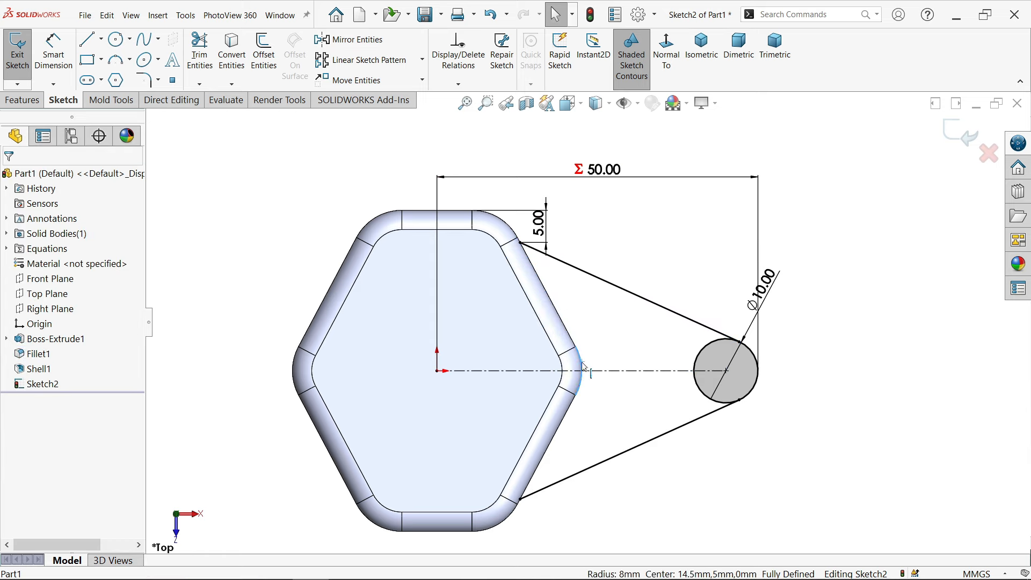
ctrl+click(569, 337)
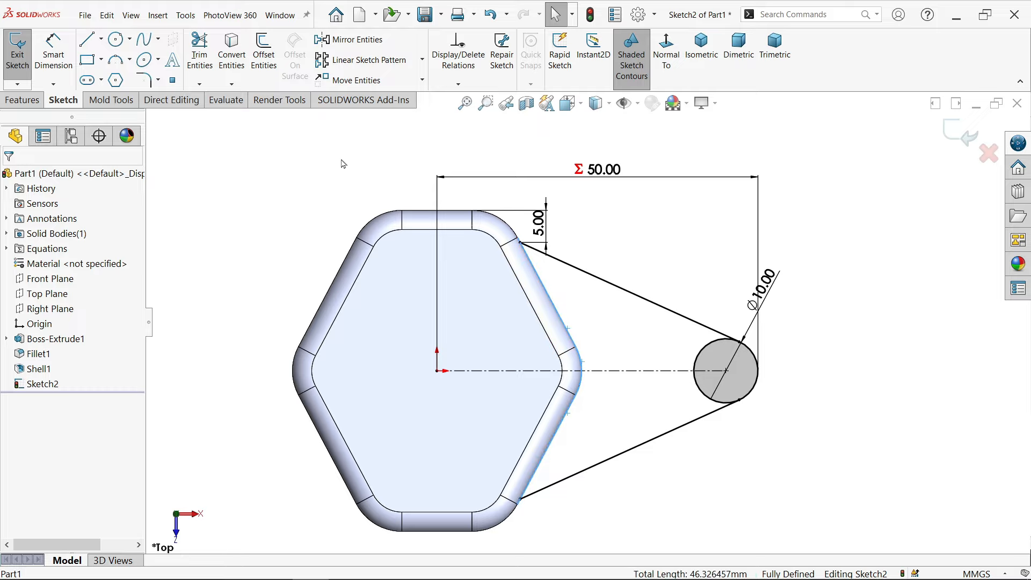
click(232, 54)
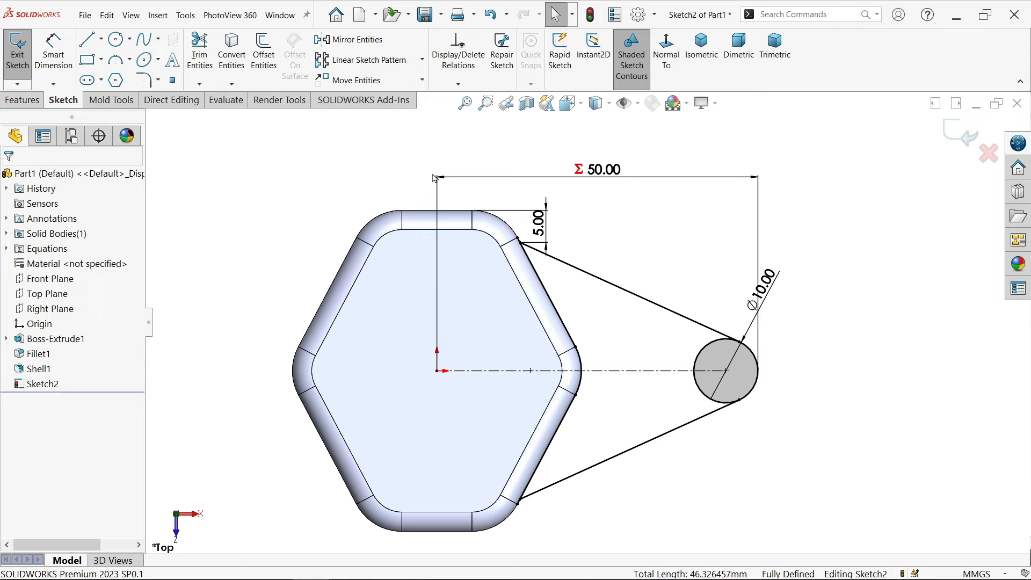
- Trim the converted hexagon edges where they extend beyond the endpoints of the upper and lower sloped lines
click(200, 54)
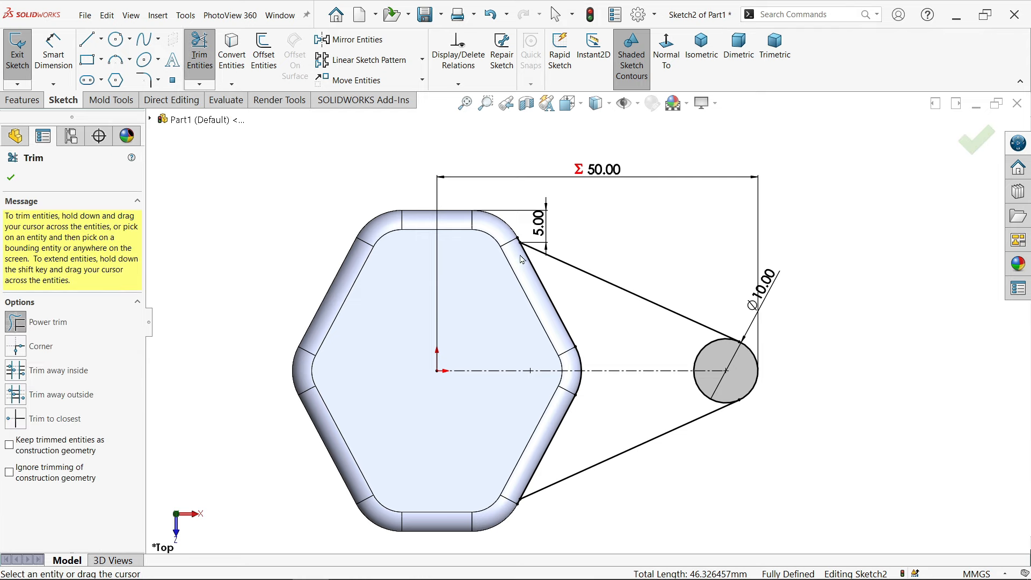
scroll(522, 259, down, 8)
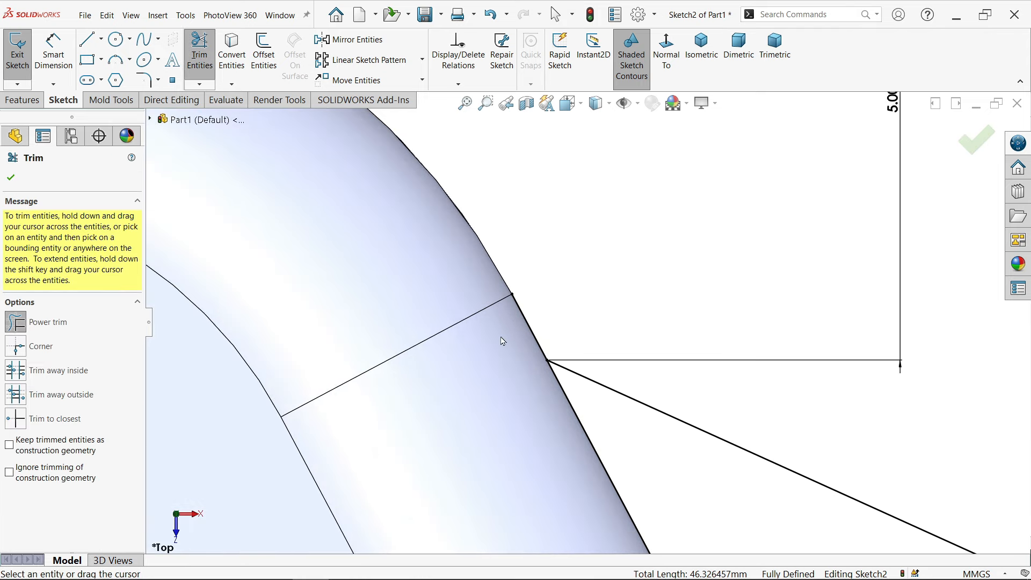
drag(502, 341, 543, 316)
scroll(516, 333, up, 8)
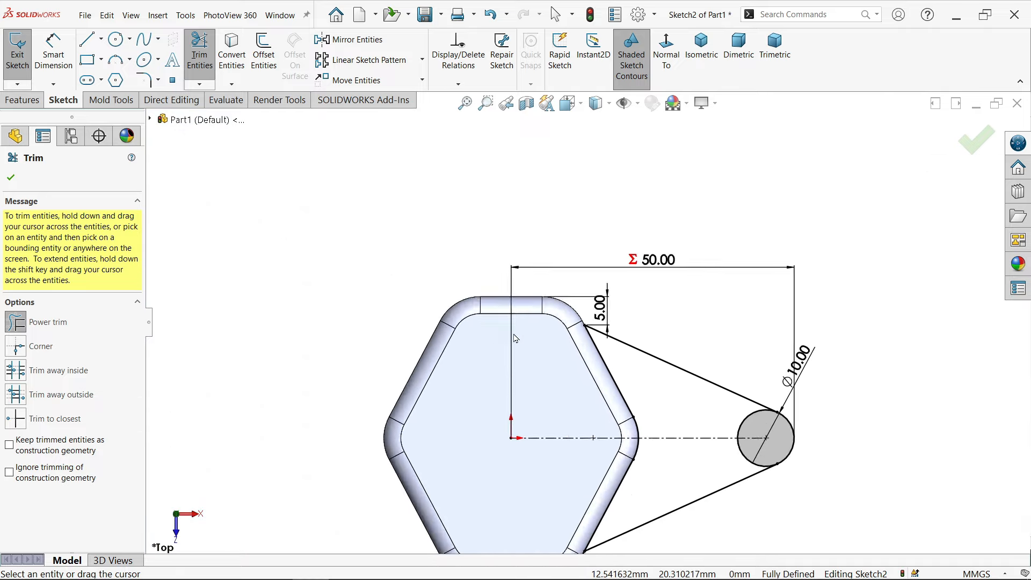
scroll(557, 407, down, 10)
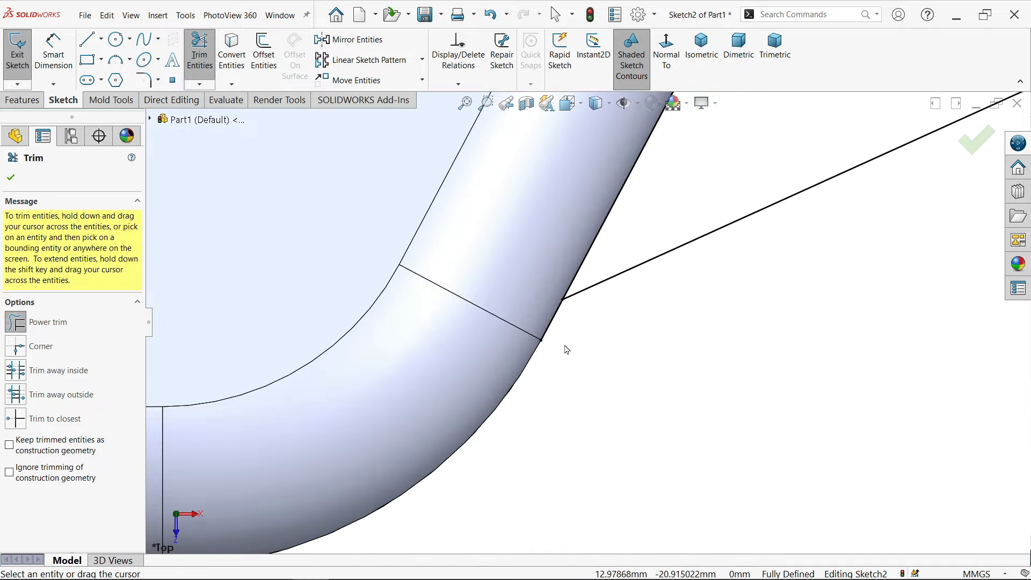
drag(536, 315, 602, 323)
click(10, 178)
scroll(561, 257, up, 8)
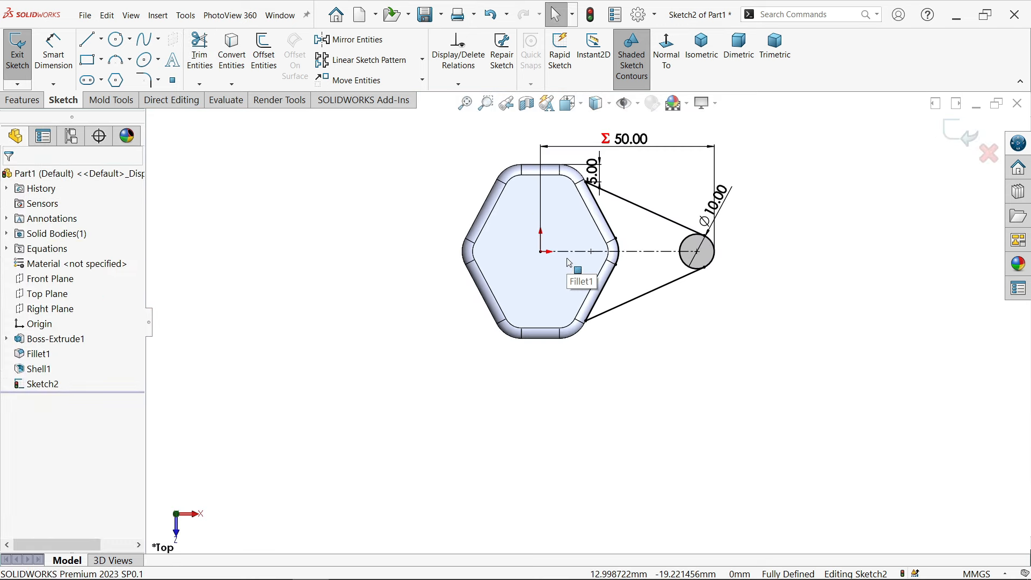
scroll(652, 222, down, 3)
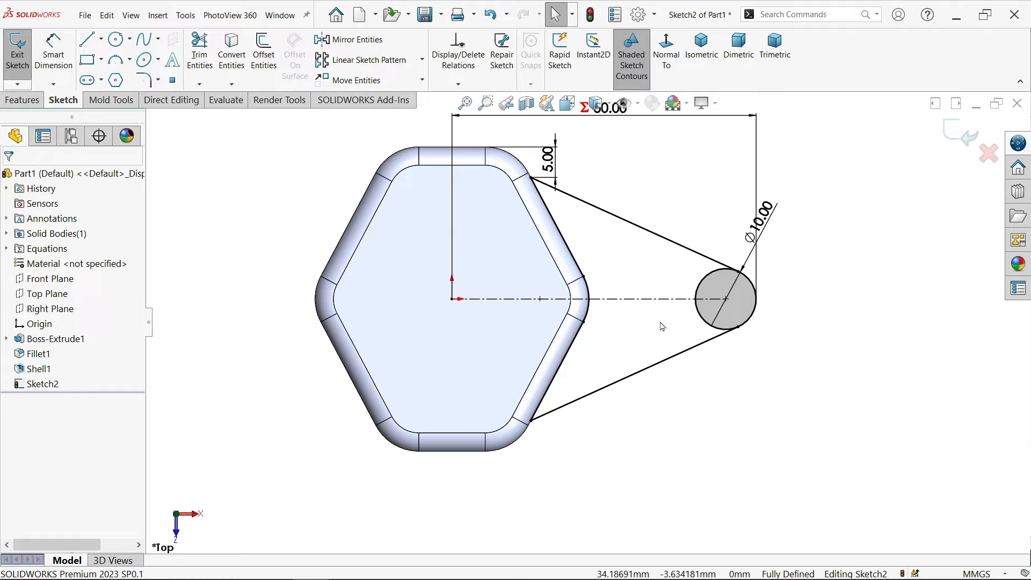
- Extrude the two triangular arm regions between the hexagon and the circle 1 mm, merged with the base
click(24, 100)
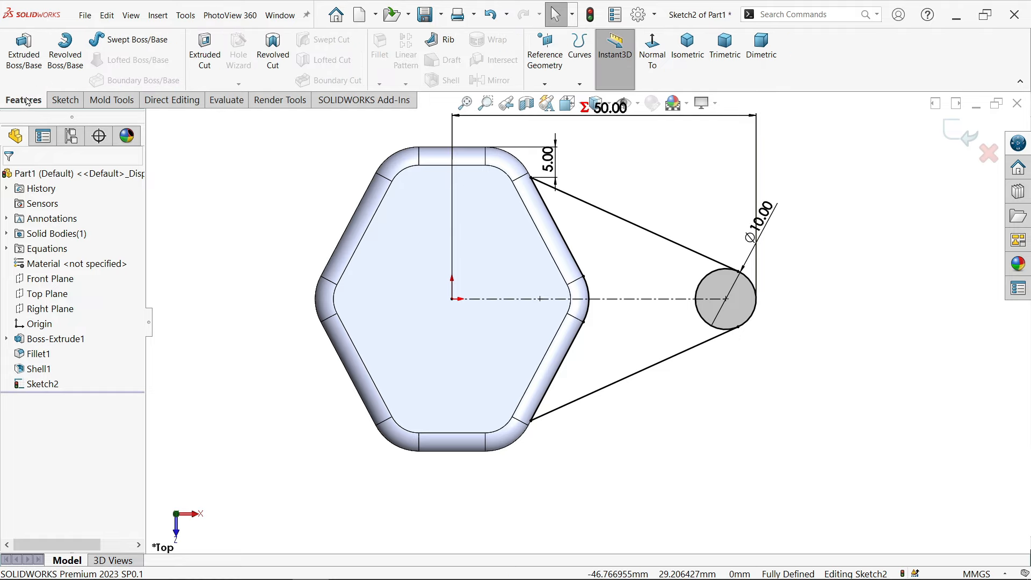
click(24, 51)
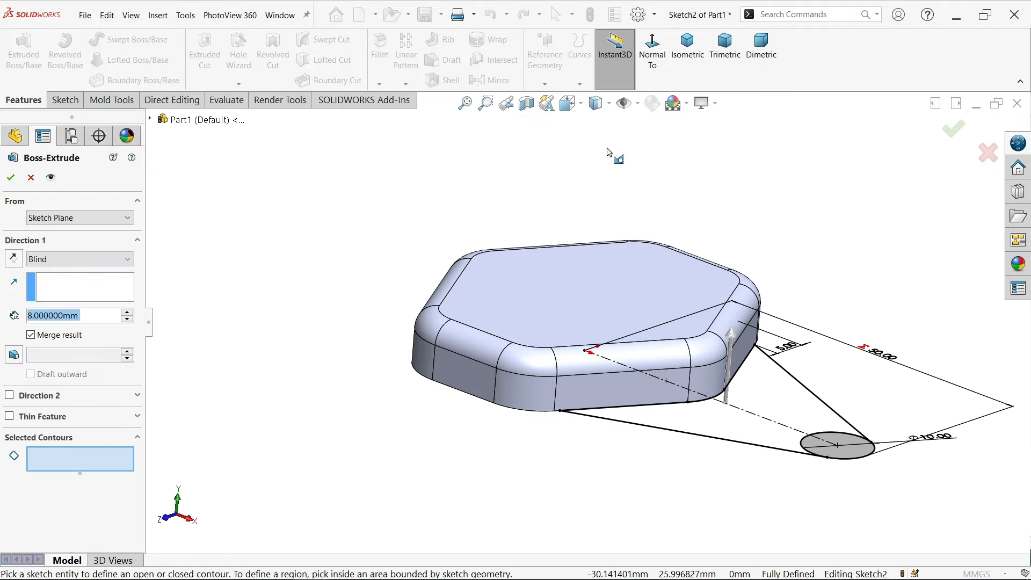
click(688, 46)
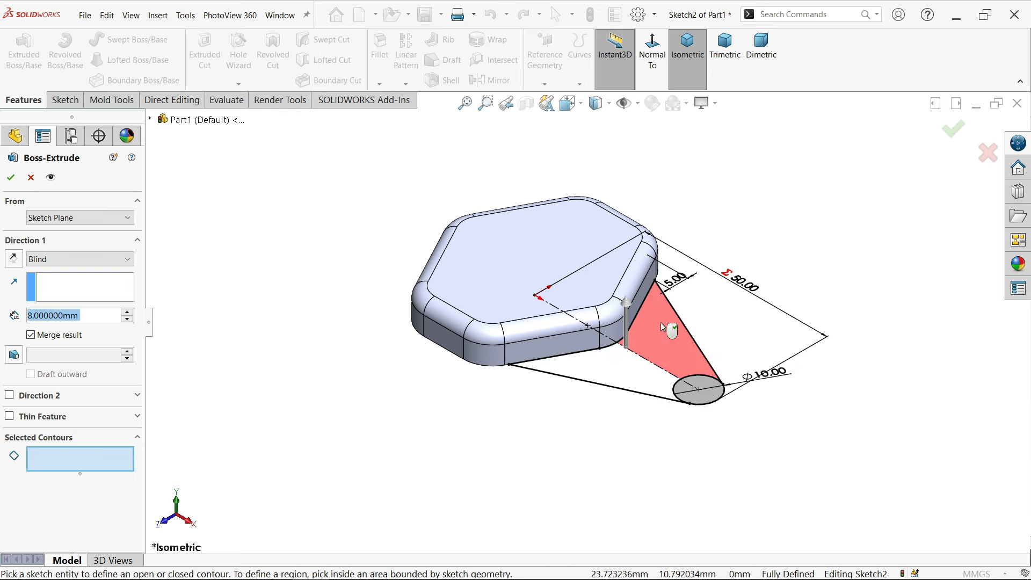
click(667, 320)
click(627, 369)
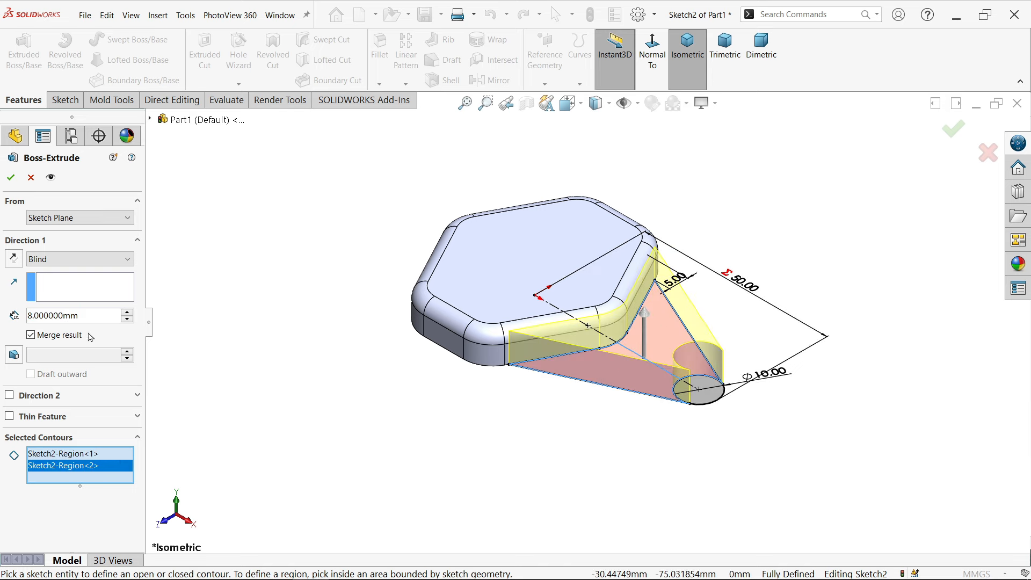
text(1)
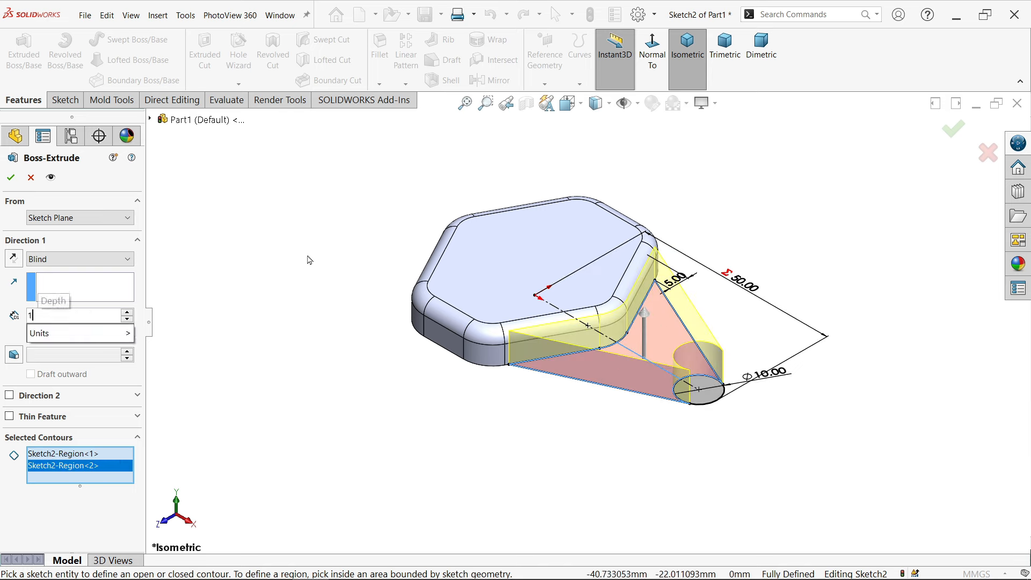
key(Return)
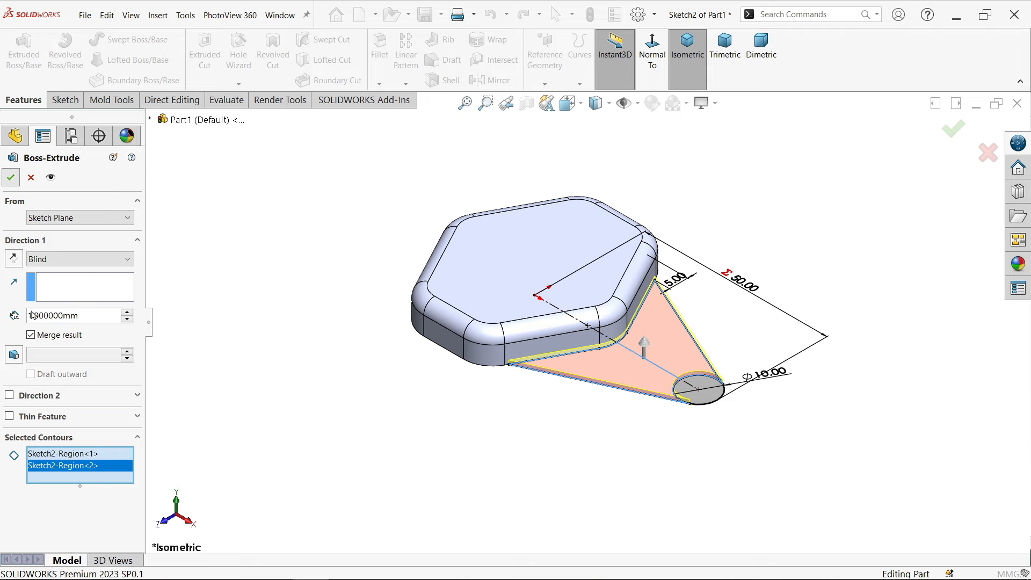
- Reuse the arm's sketch to extrude the 10 mm circle region with the blind depth equation ="F"+1
click(8, 384)
click(48, 400)
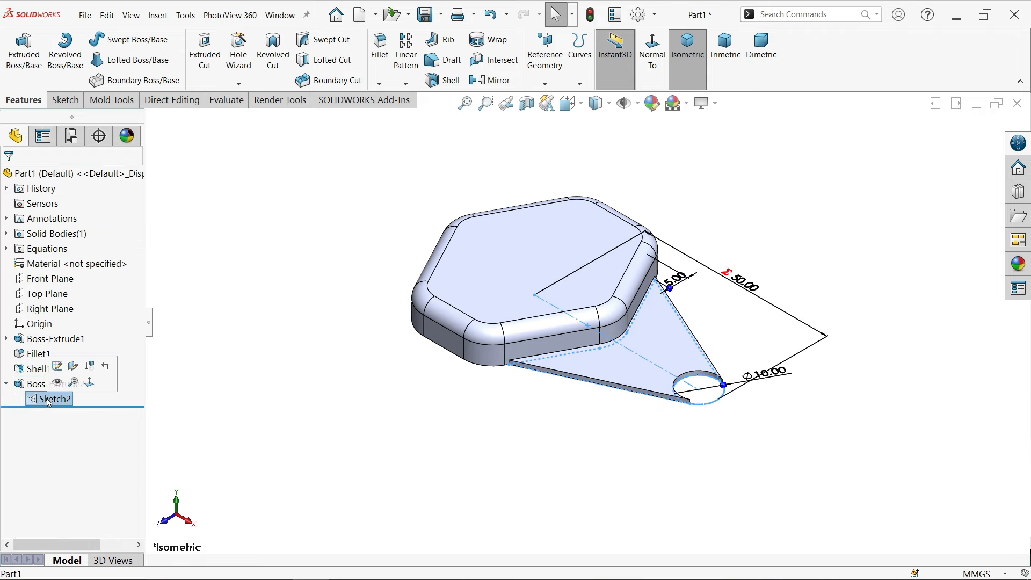
click(24, 51)
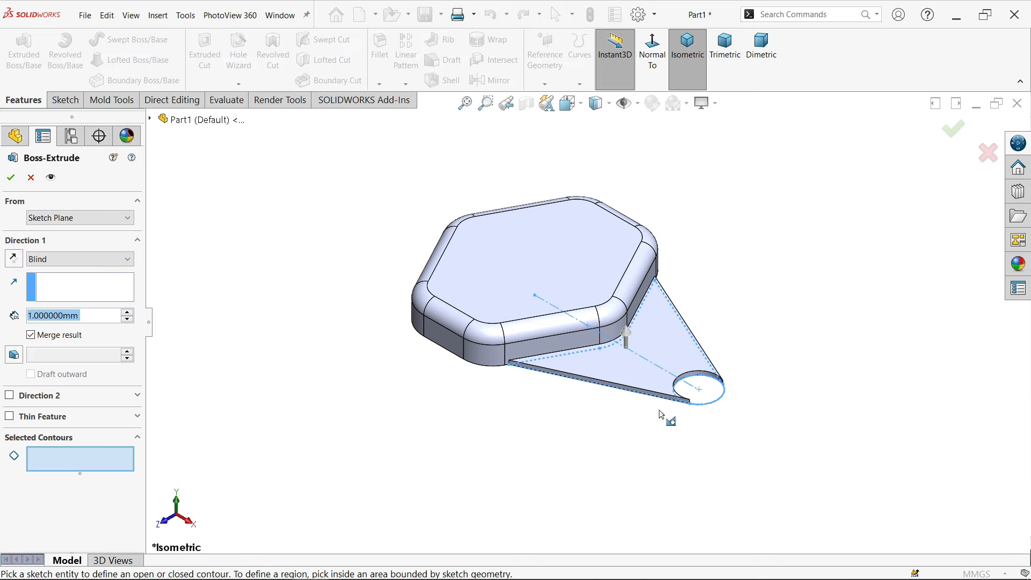
click(711, 395)
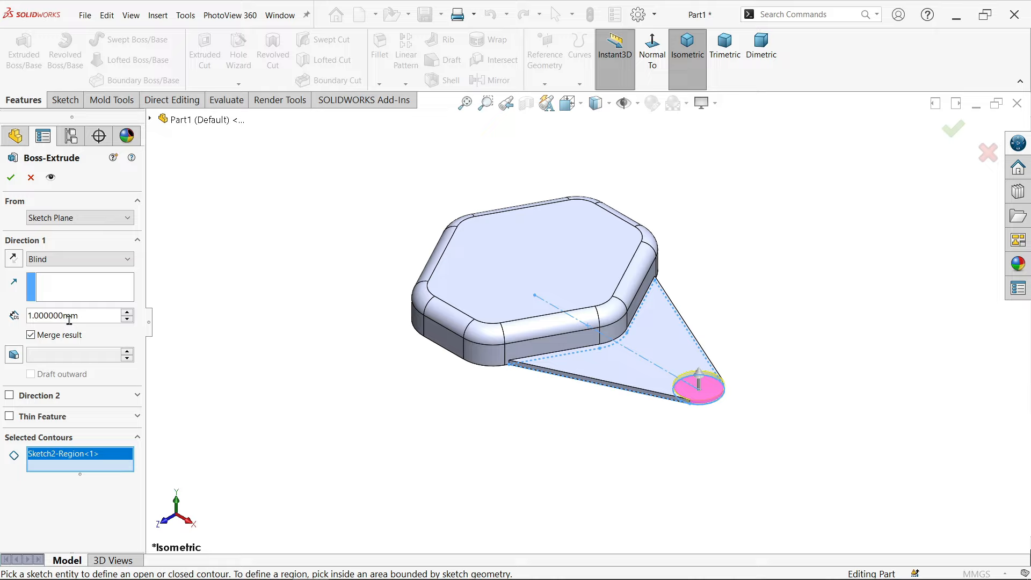
drag(90, 319, 47, 310)
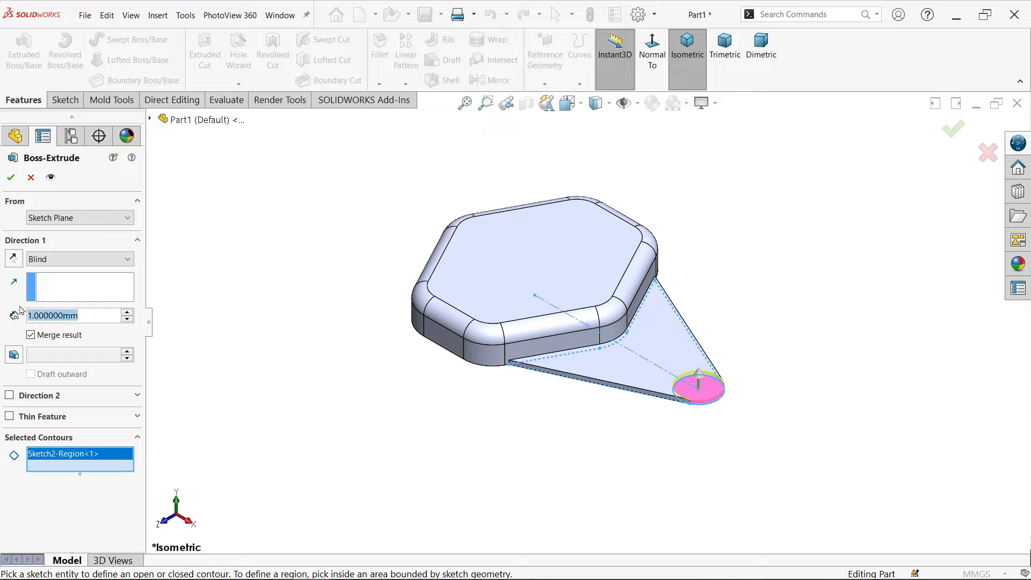
text(=)
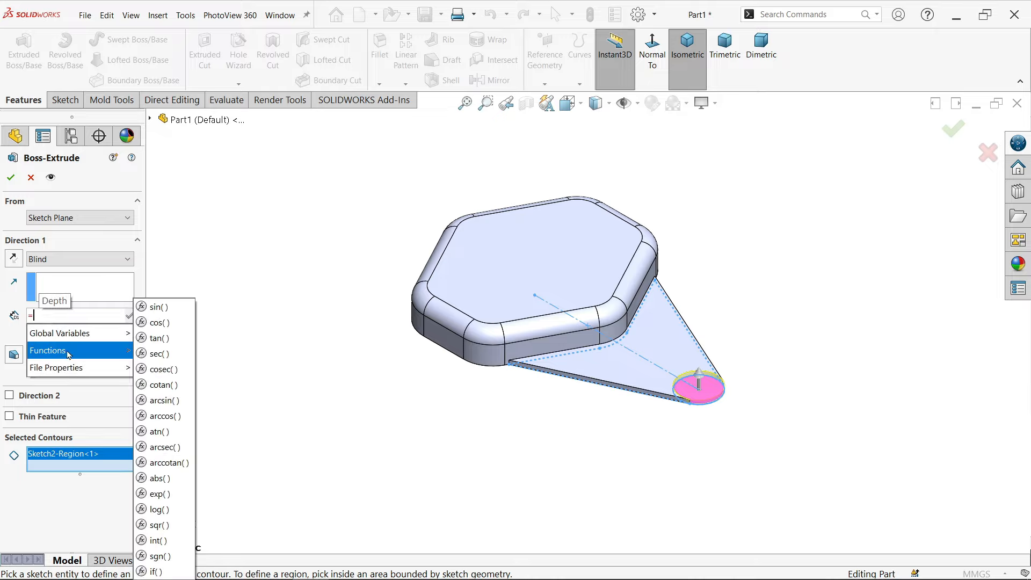
mouse_move(86, 333)
click(174, 412)
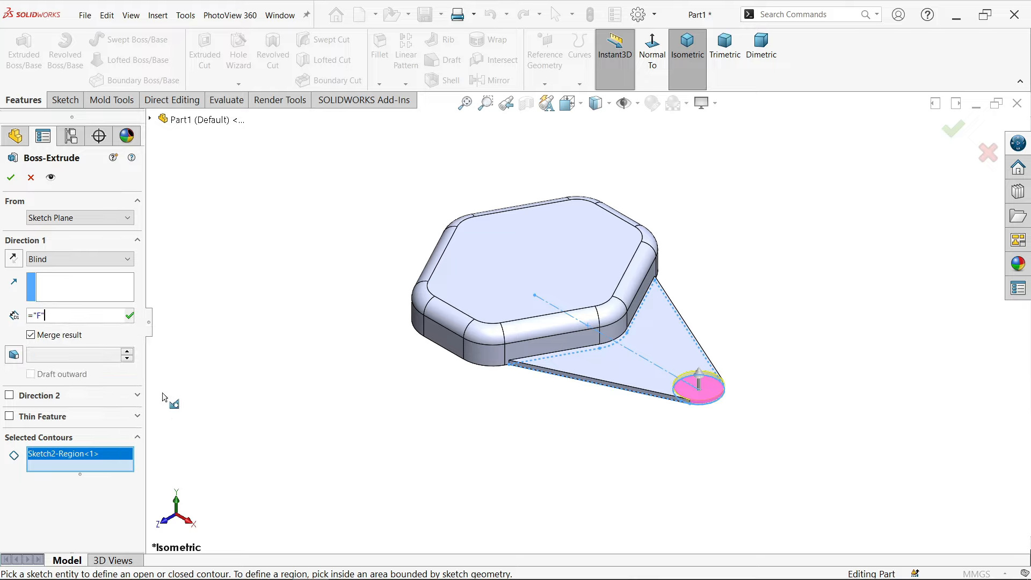
text(+1)
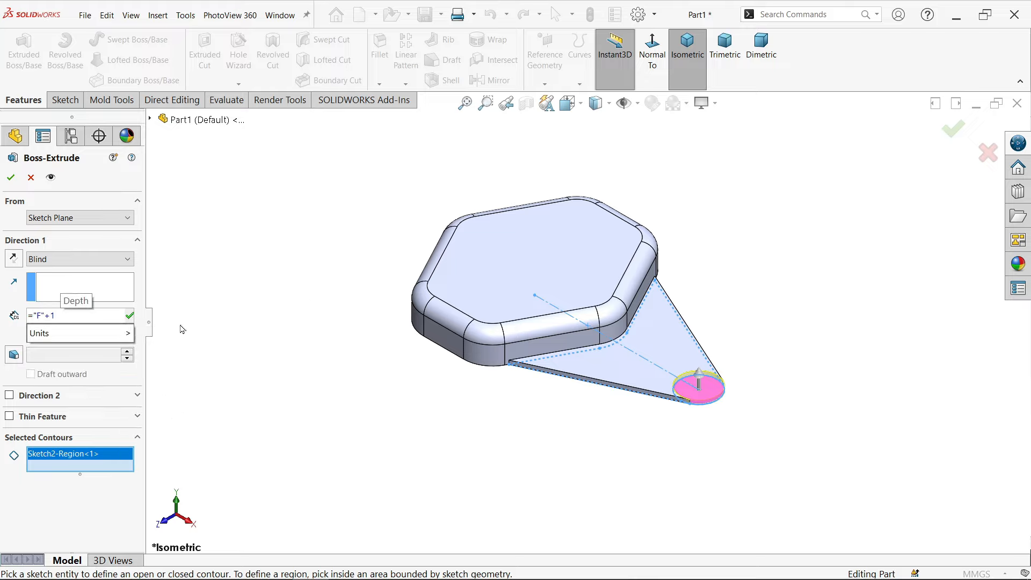
click(129, 316)
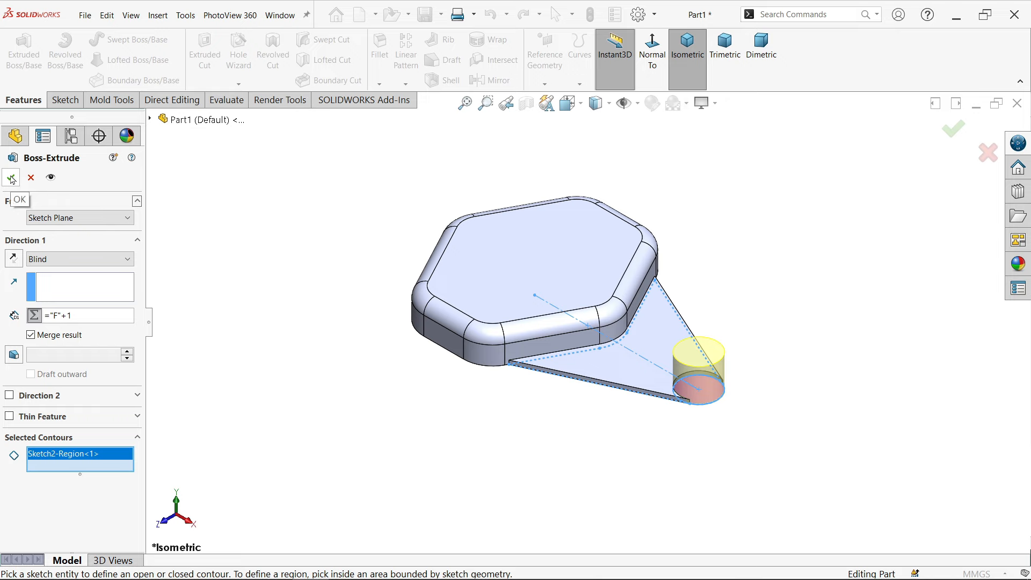
click(11, 179)
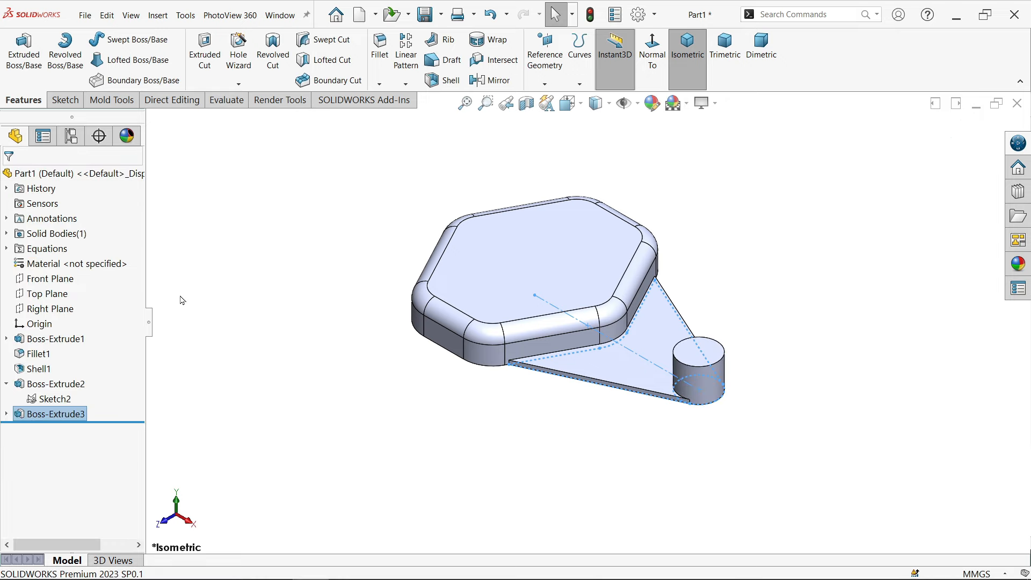
click(298, 361)
- Start a sketch on the arm's flat underside and convert one of the arm's sloped outer edges into a sketch line
mouse_move(310, 359)
middle_down()
mouse_move(329, 241)
mouse_move(341, 292)
mouse_move(336, 223)
middle_up()
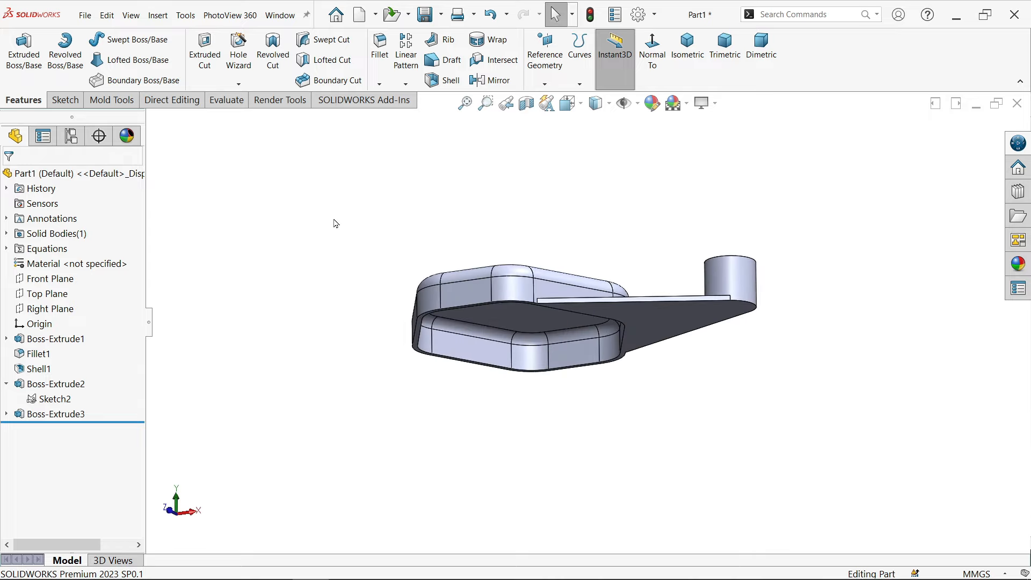
click(686, 319)
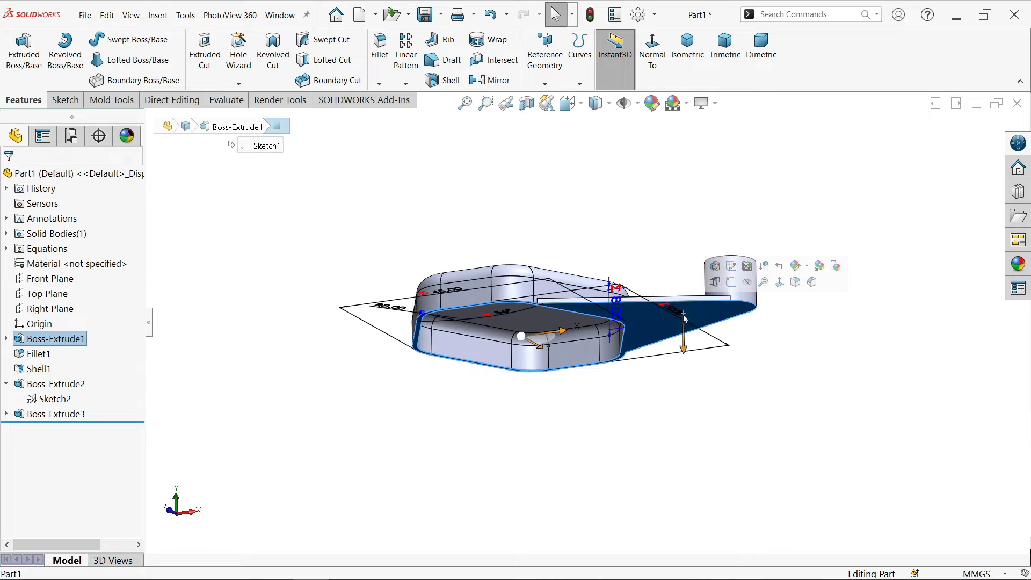
click(730, 285)
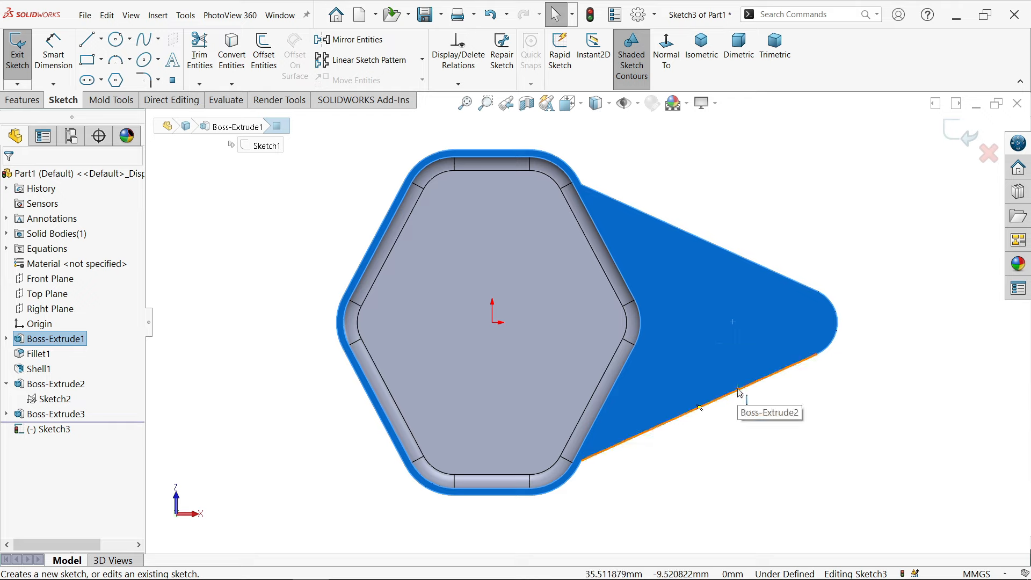
click(740, 393)
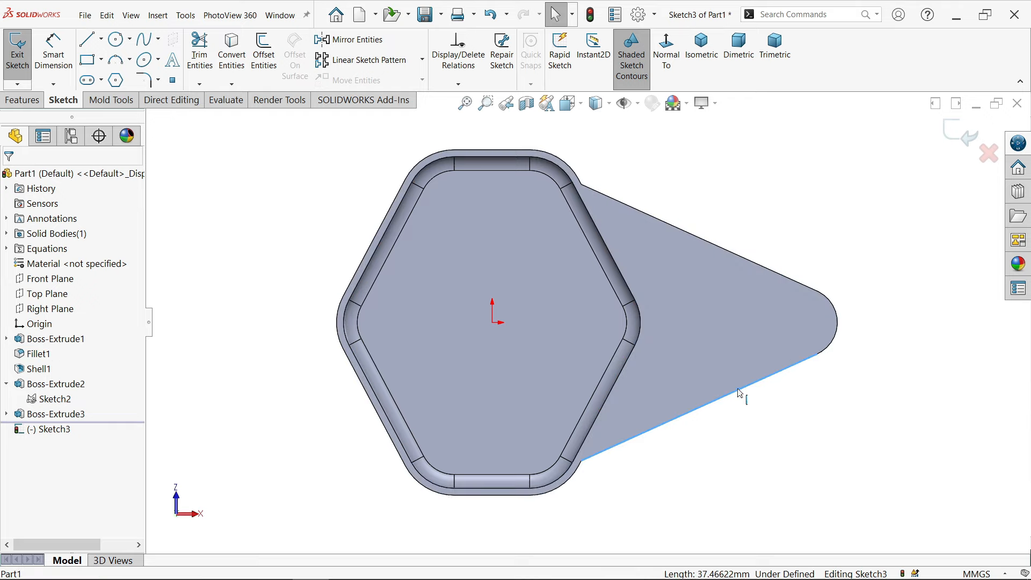
click(237, 61)
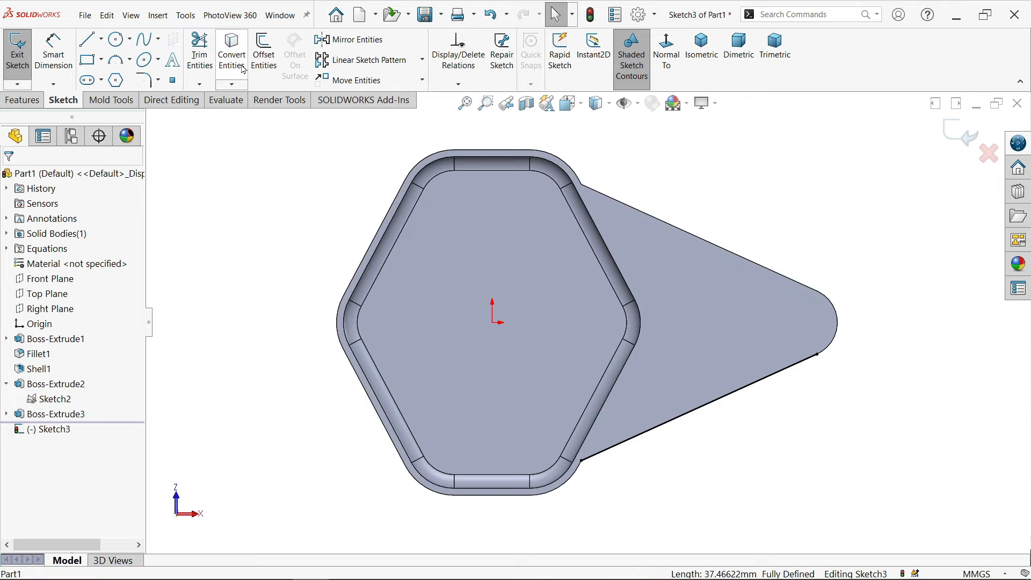
- Start a one-direction thin boss extrusion from the converted arm edge line with a wall thickness of 1 mm
click(698, 65)
click(22, 100)
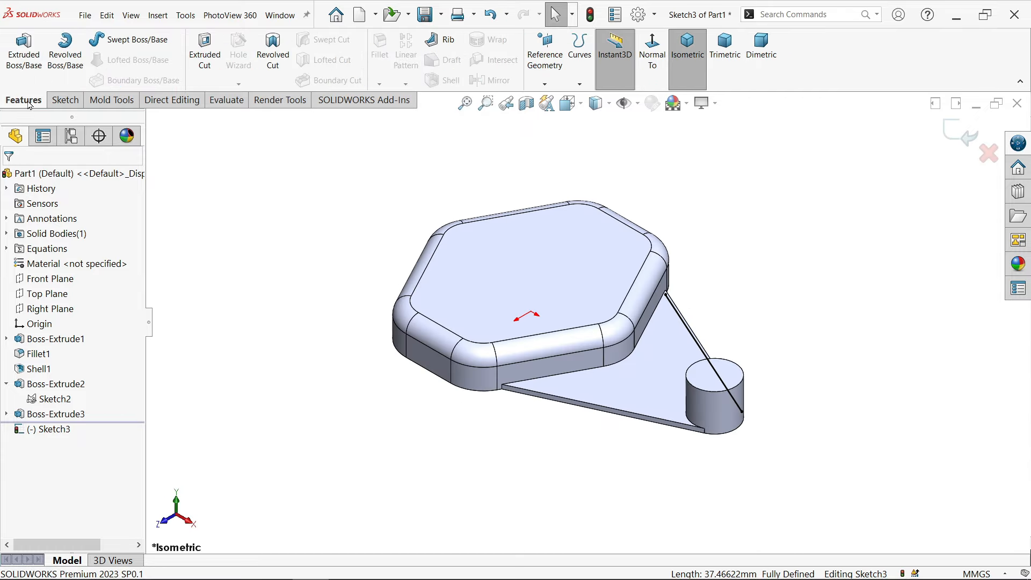
click(23, 51)
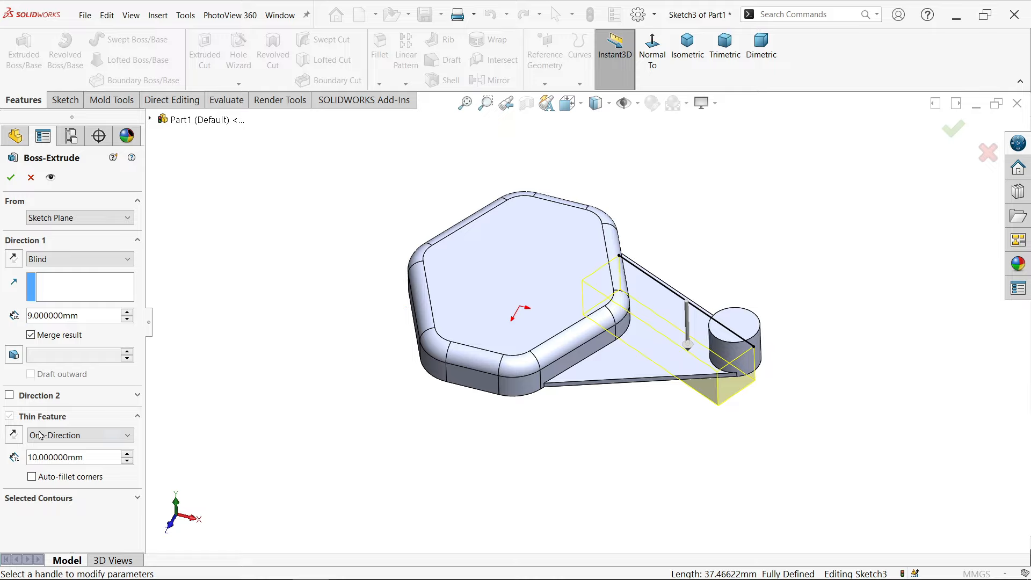
drag(84, 457, 44, 457)
text(1)
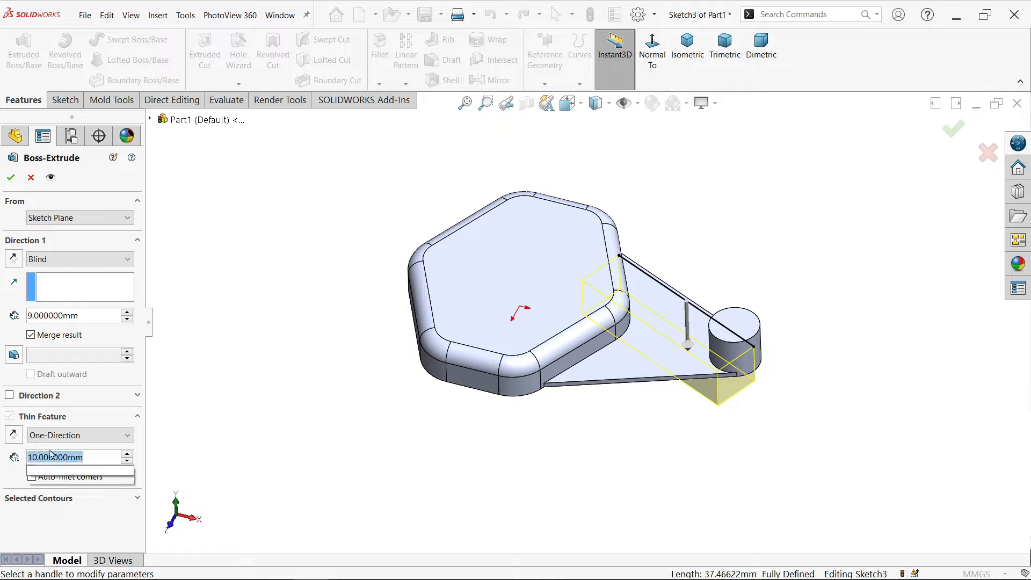
key(Return)
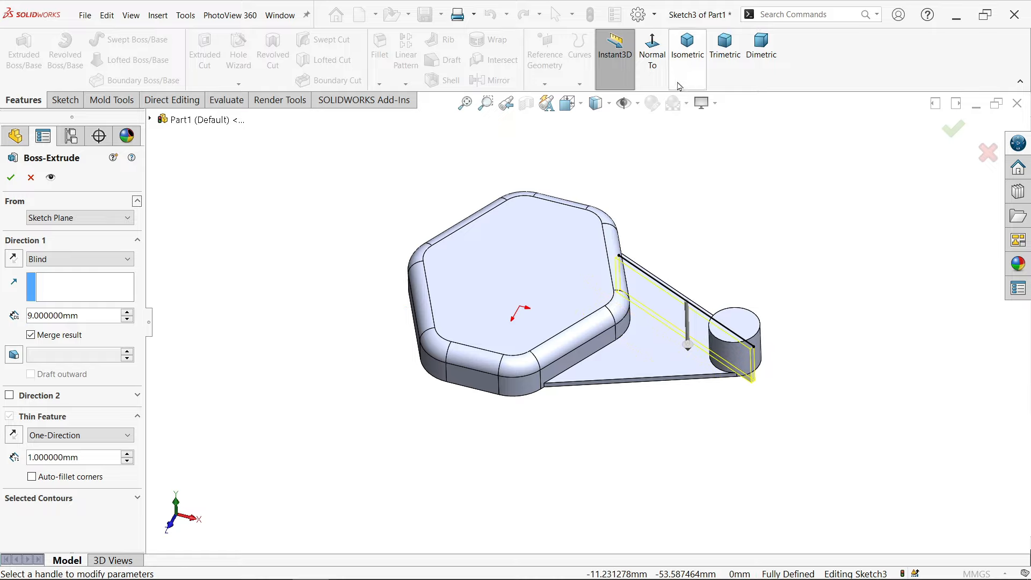
- Reverse the thin extrusion's direction so the wall runs from the arm alongside the hexagonal base and the round boss
click(679, 86)
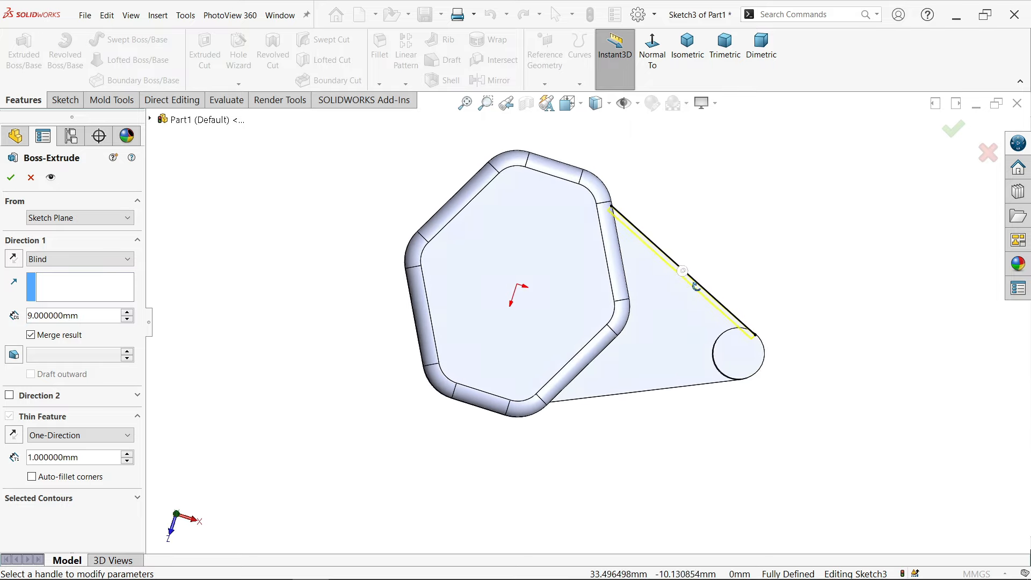
scroll(690, 285, down, 5)
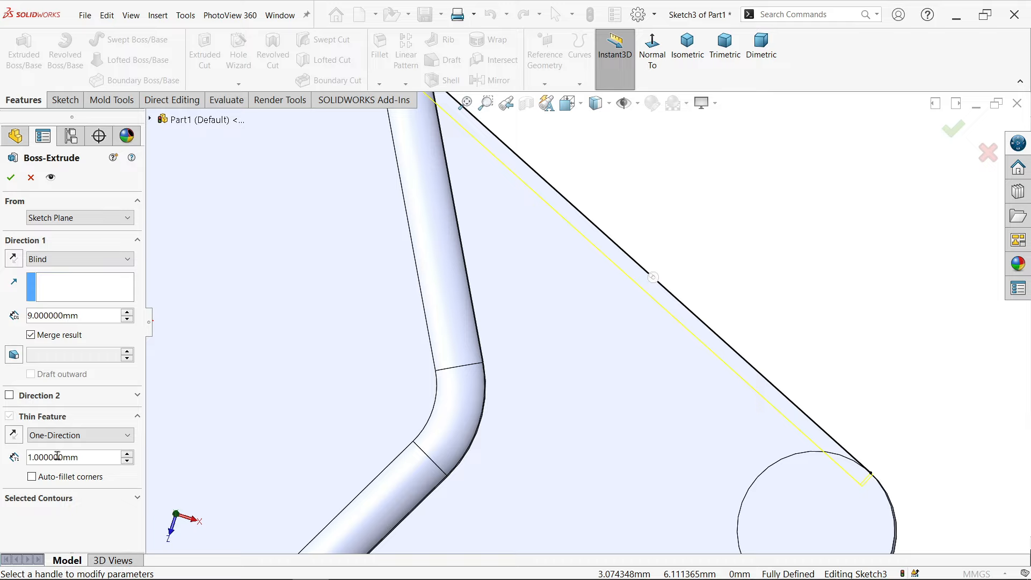
scroll(621, 385, up, 5)
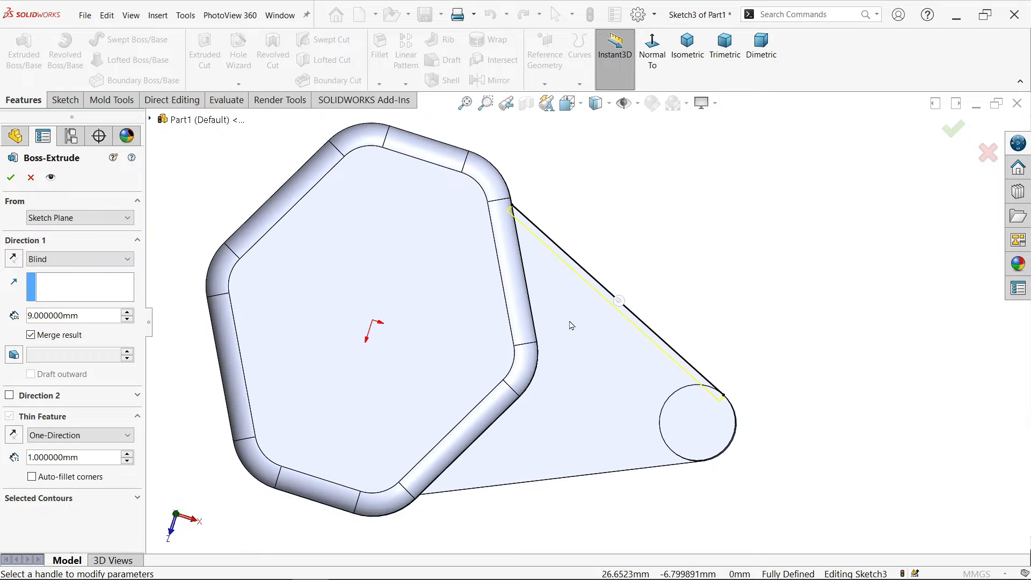
middle_drag(632, 294, 562, 271)
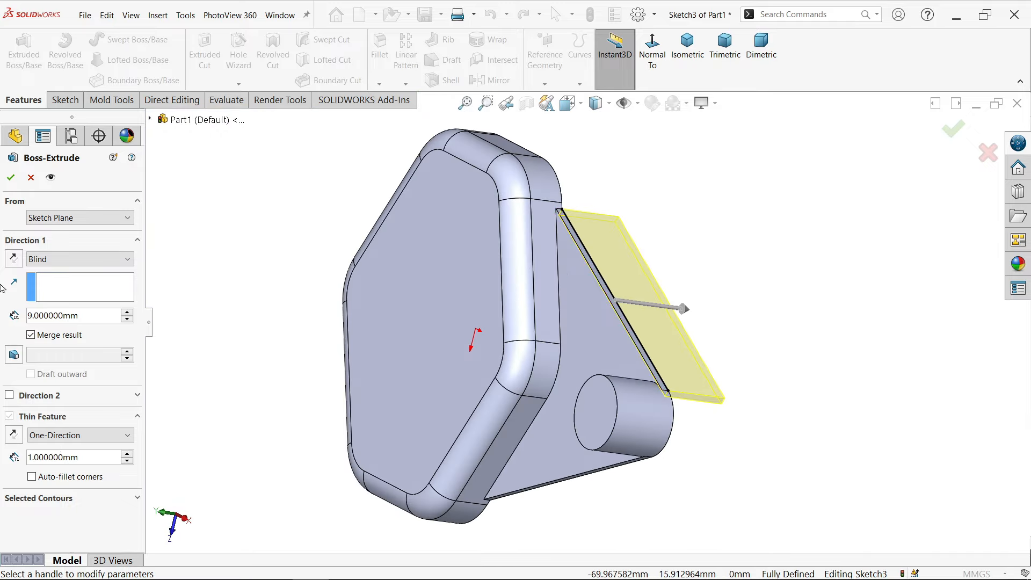
click(15, 262)
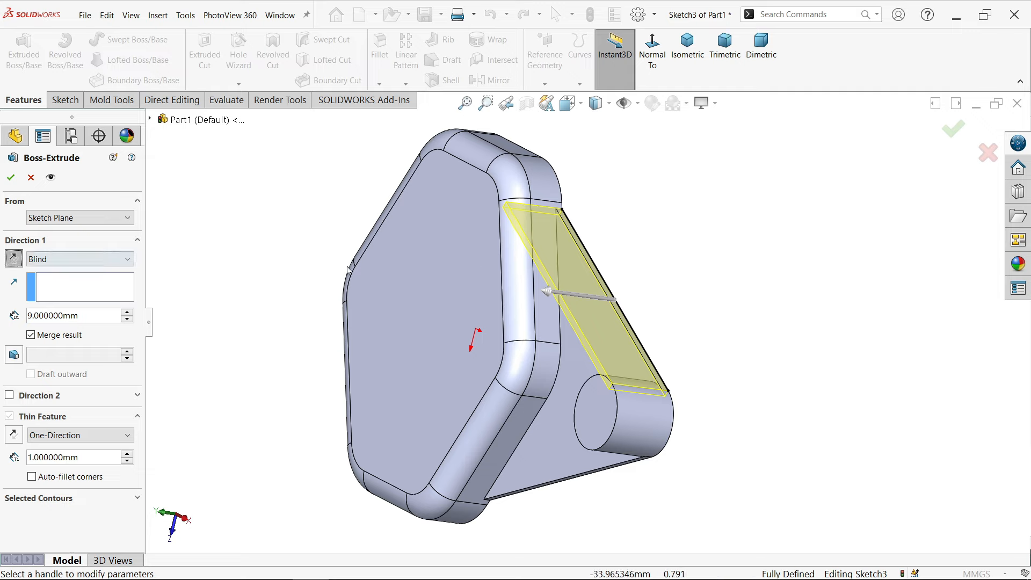
middle_drag(484, 272, 513, 273)
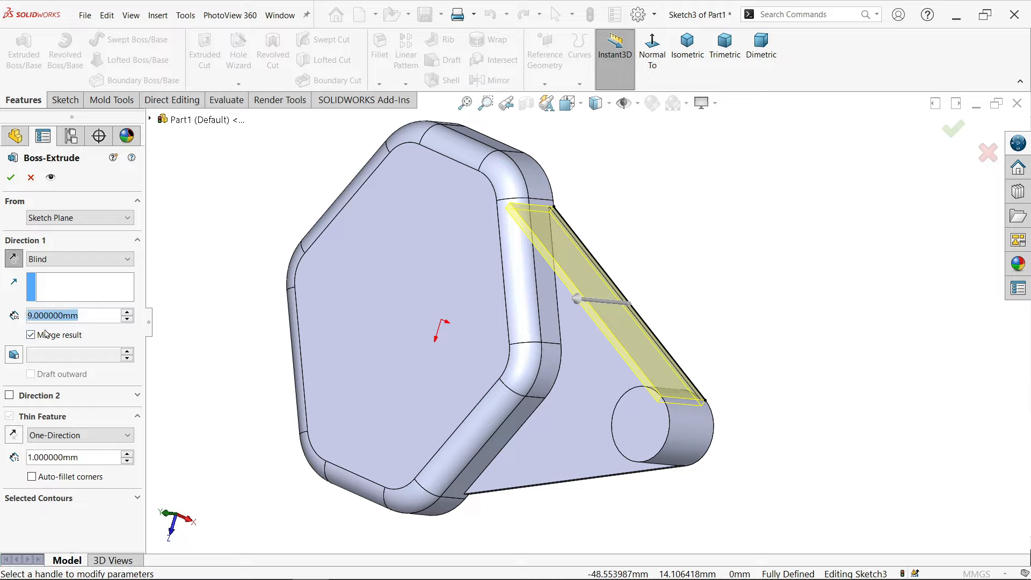
- Try to set the thin wall's blind depth to F-1
text(F)
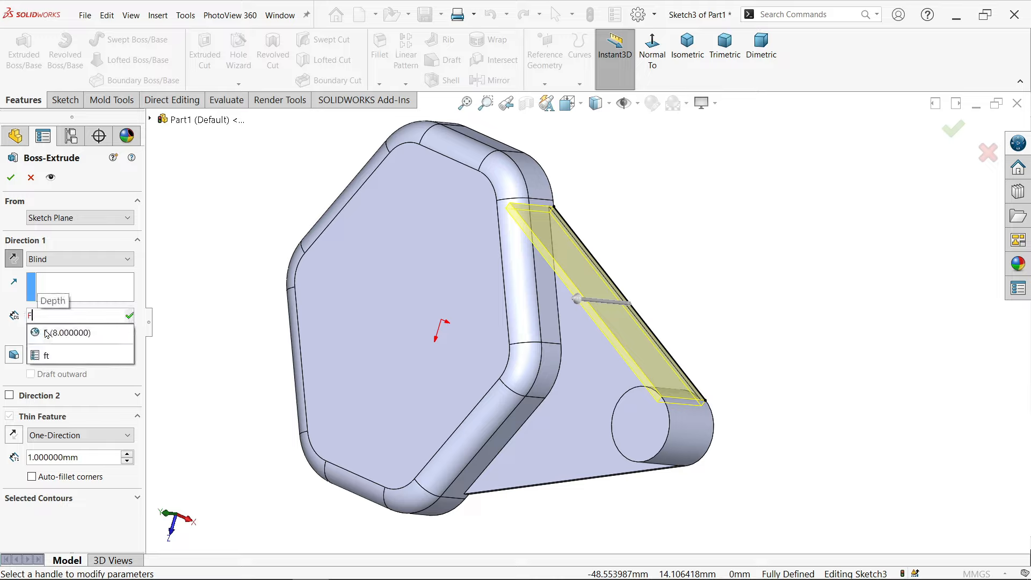
click(46, 334)
text(-1)
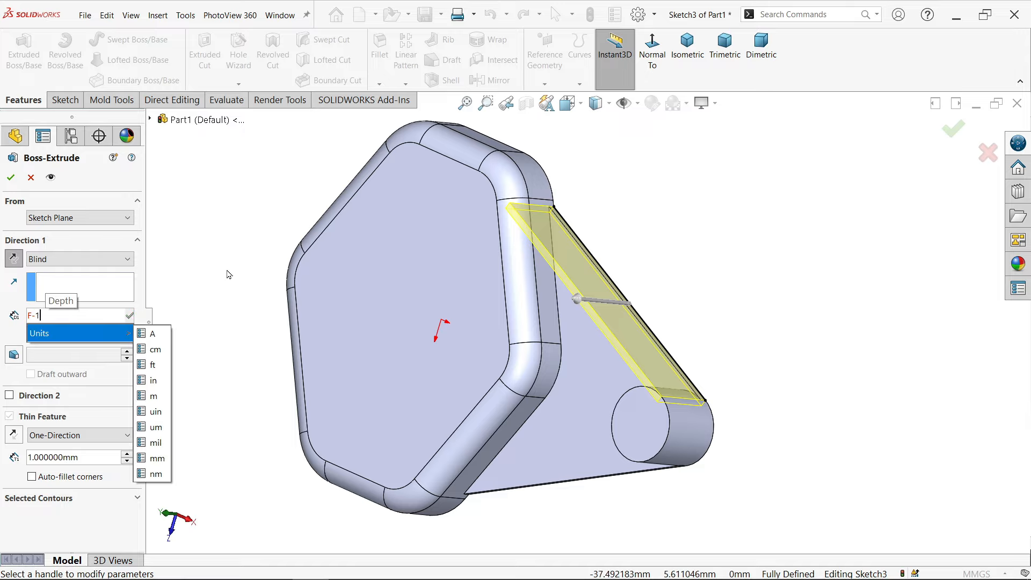
key(Return)
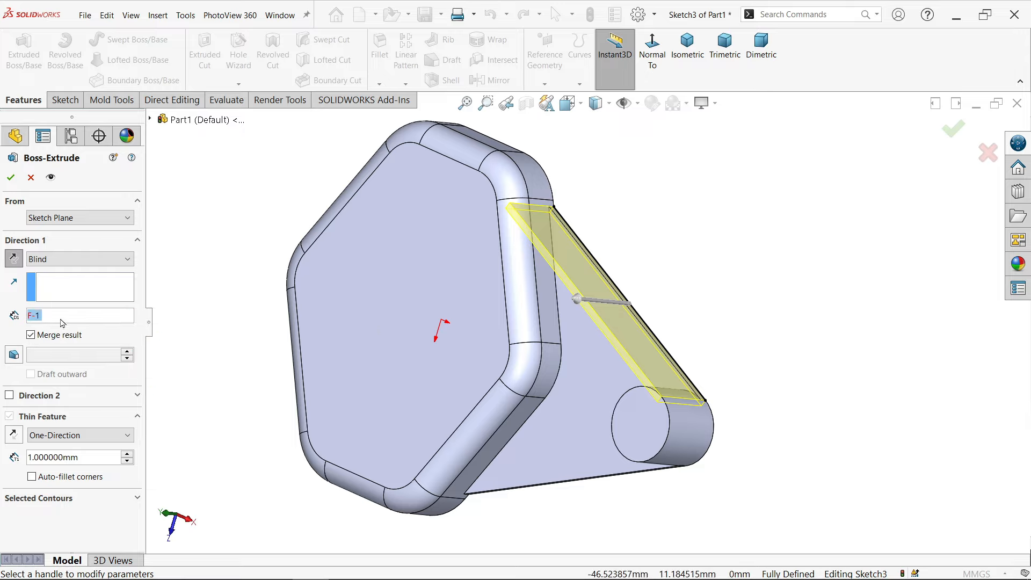
- Set the thin wall's blind depth with the equation ="F"-1 using the global variable F, and create the extrusion
click(36, 315)
click(28, 315)
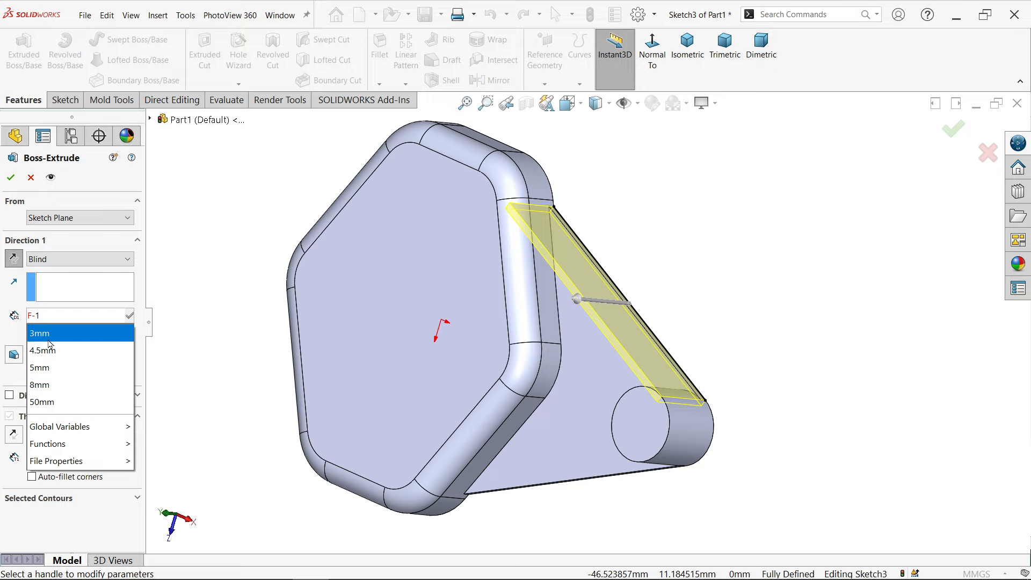
text(=)
mouse_move(74, 339)
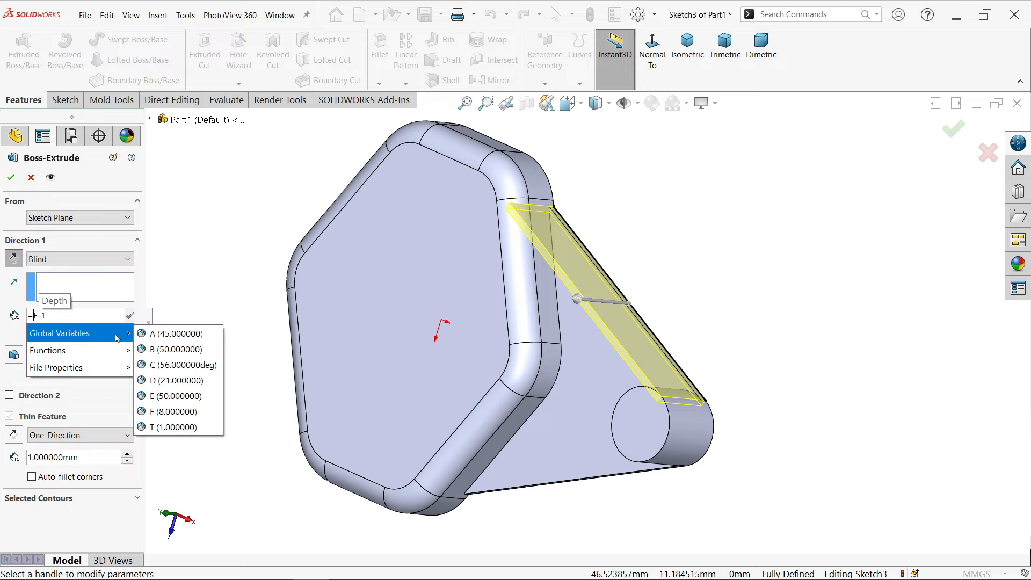
click(169, 411)
key(BackSpace)
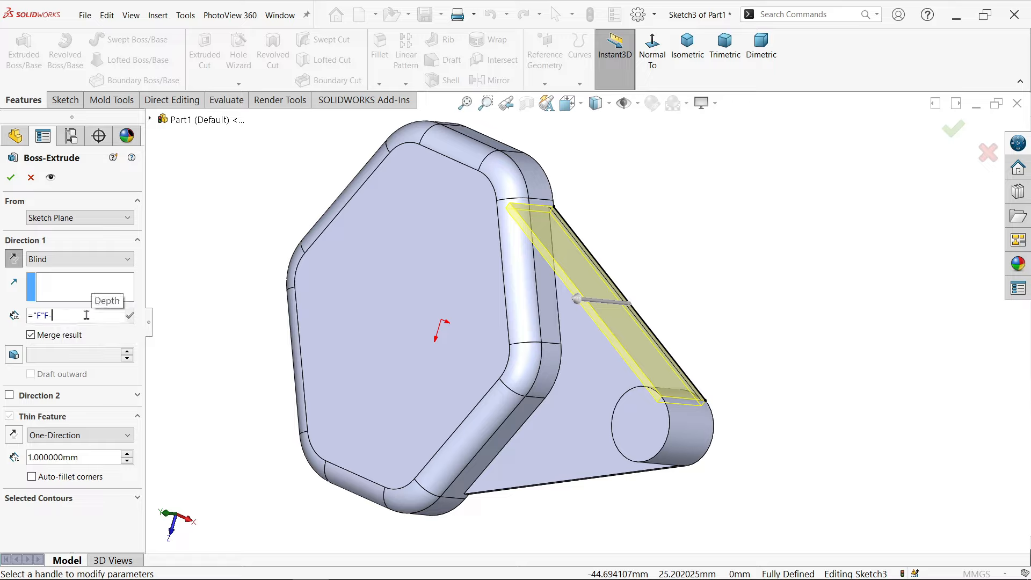
text(-1)
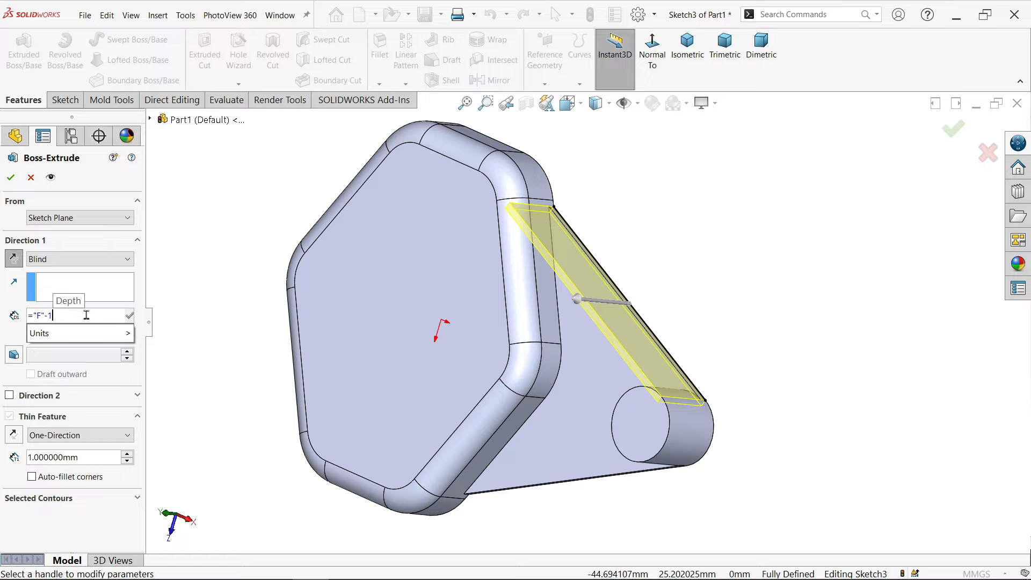
click(131, 316)
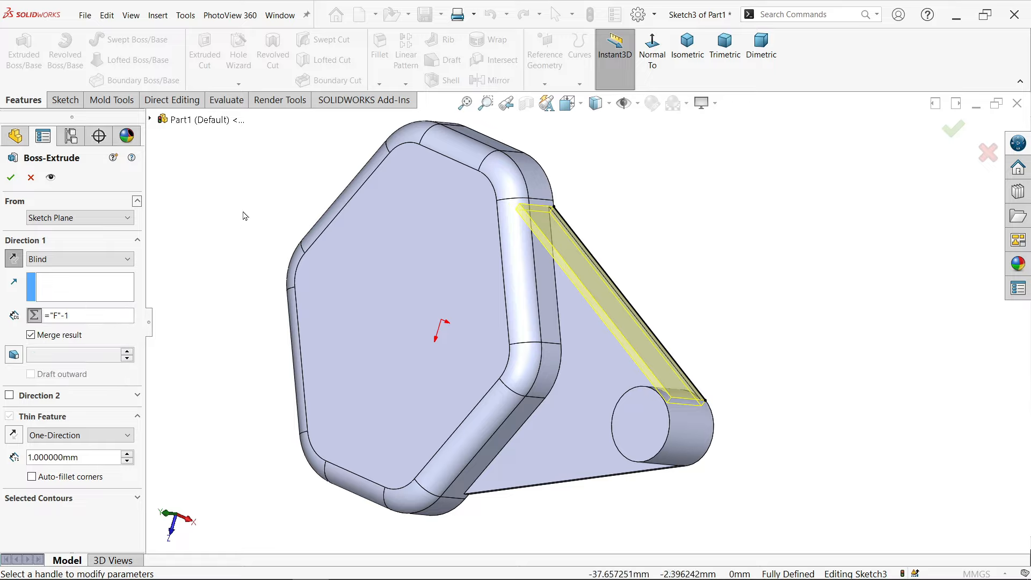
middle_drag(244, 216, 286, 224)
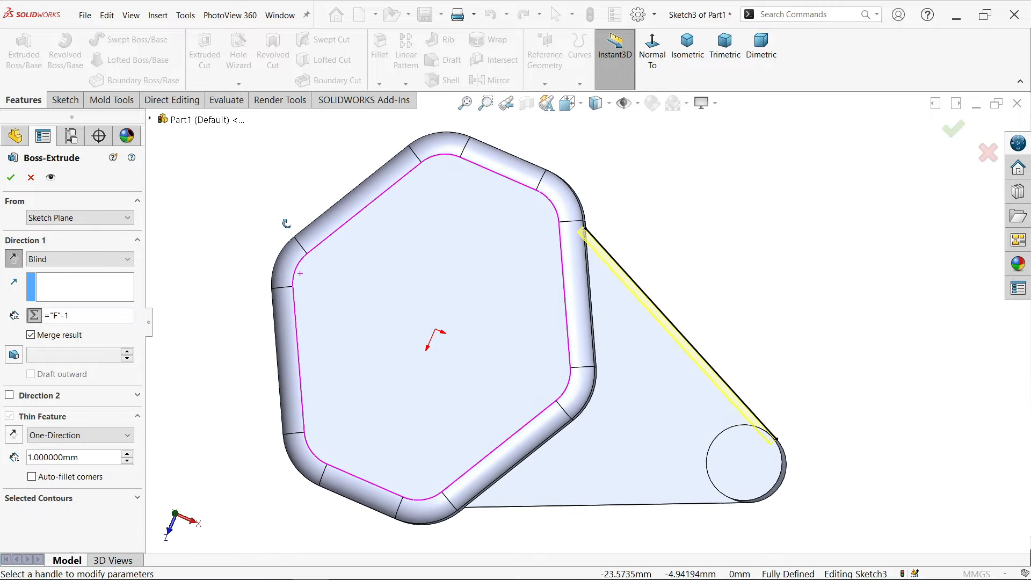
click(10, 178)
- Start a sketch on the small exposed end face of the thin wall beside the hexagon's rounded corner and convert its edges
middle_drag(610, 313, 639, 288)
scroll(634, 235, down, 4)
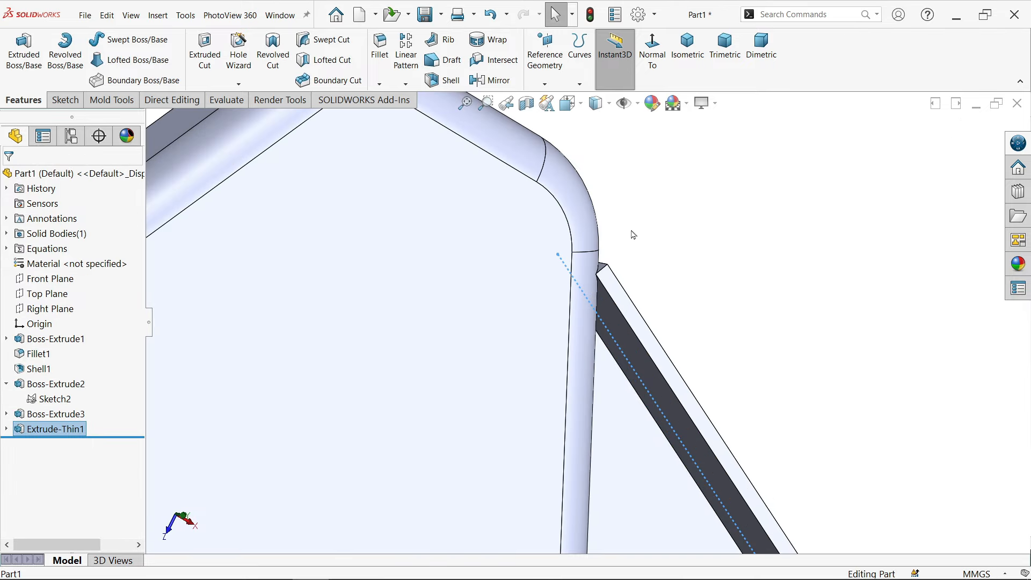
scroll(631, 239, down, 3)
click(562, 329)
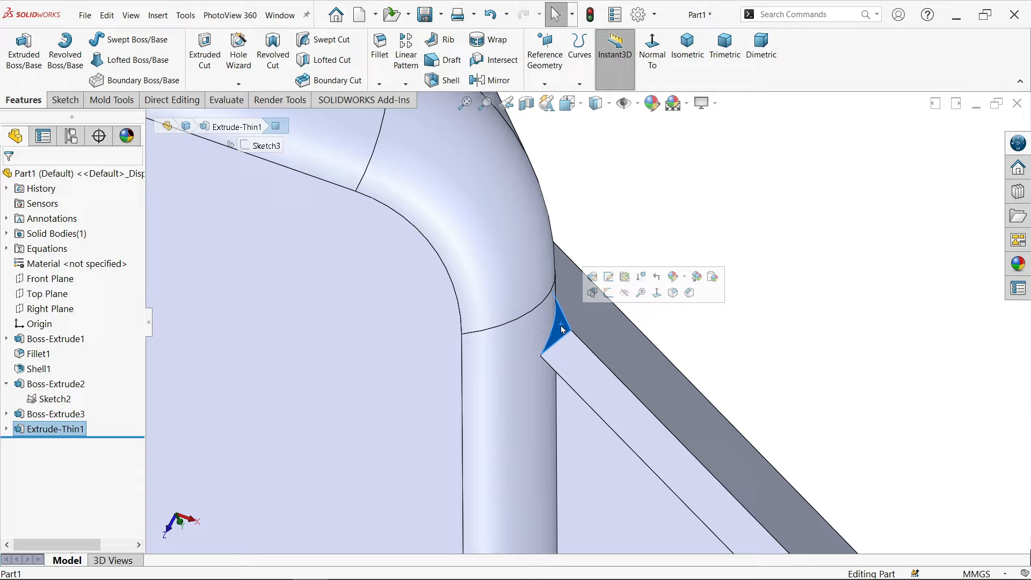
click(605, 299)
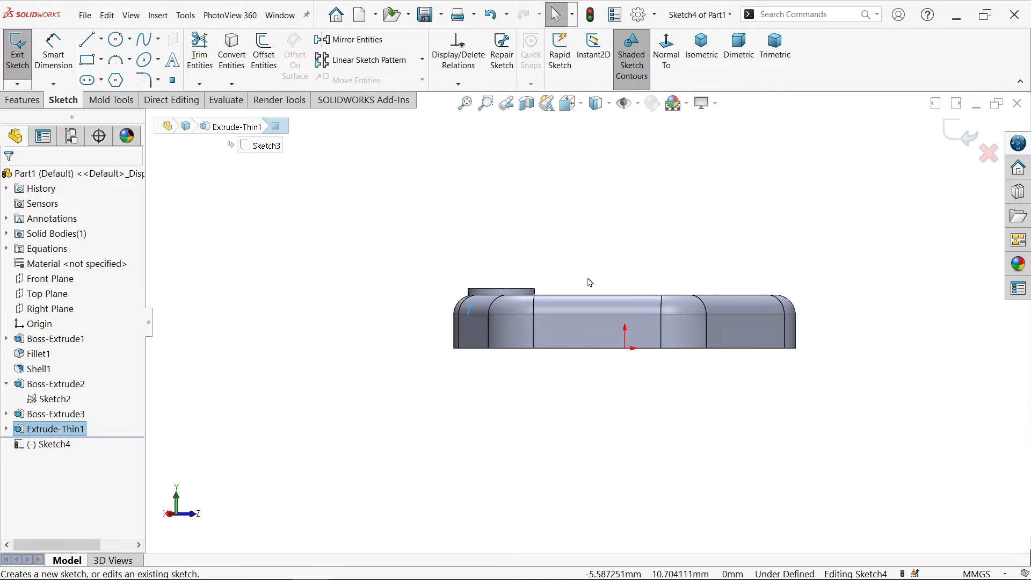
click(701, 51)
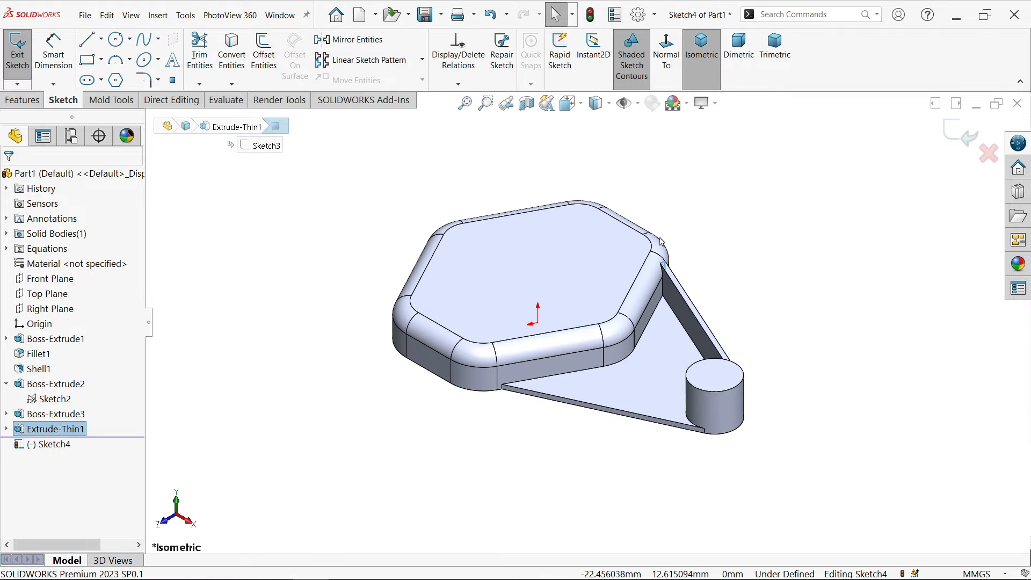
scroll(676, 231, down, 8)
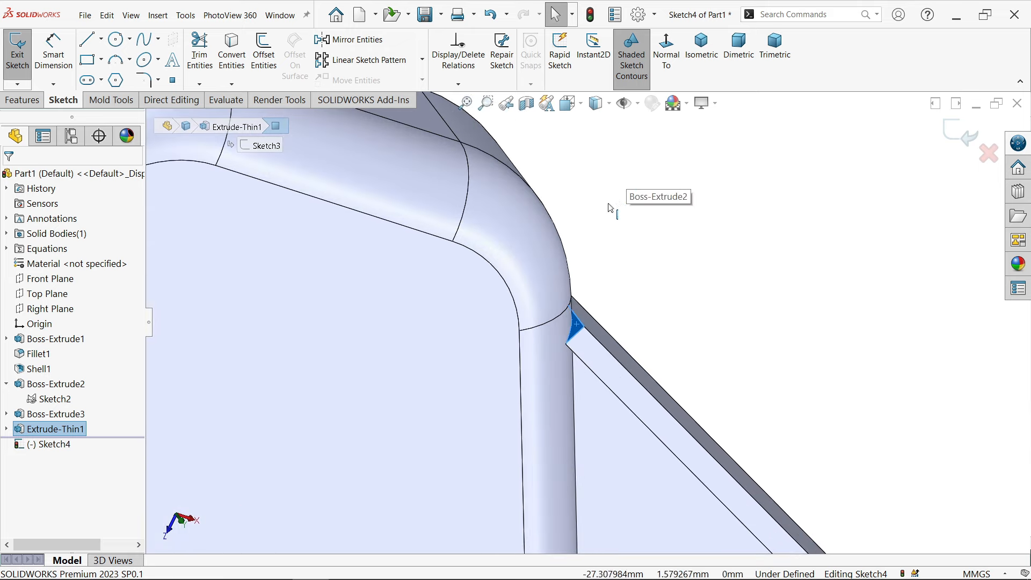
click(232, 51)
scroll(541, 326, down, 3)
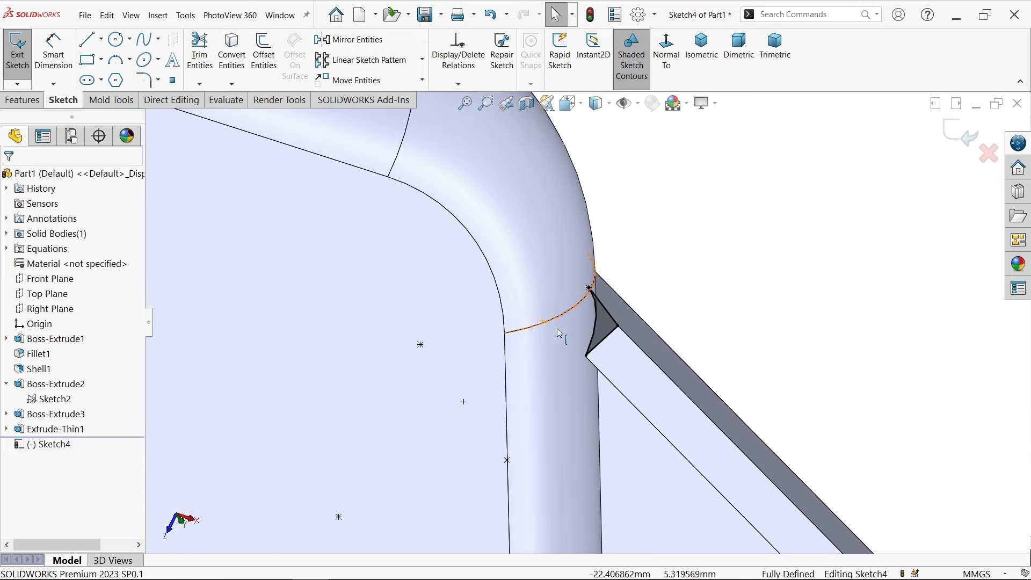
- Extrude the converted end-face profile Up To Next, merged with the part, to close the gap between wall and hexagonal base
click(22, 100)
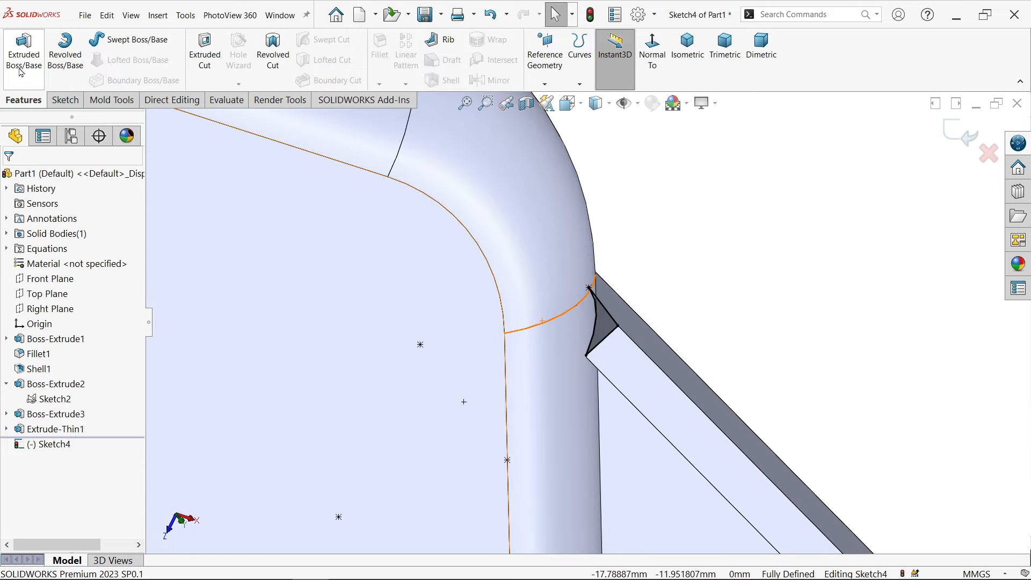
click(19, 67)
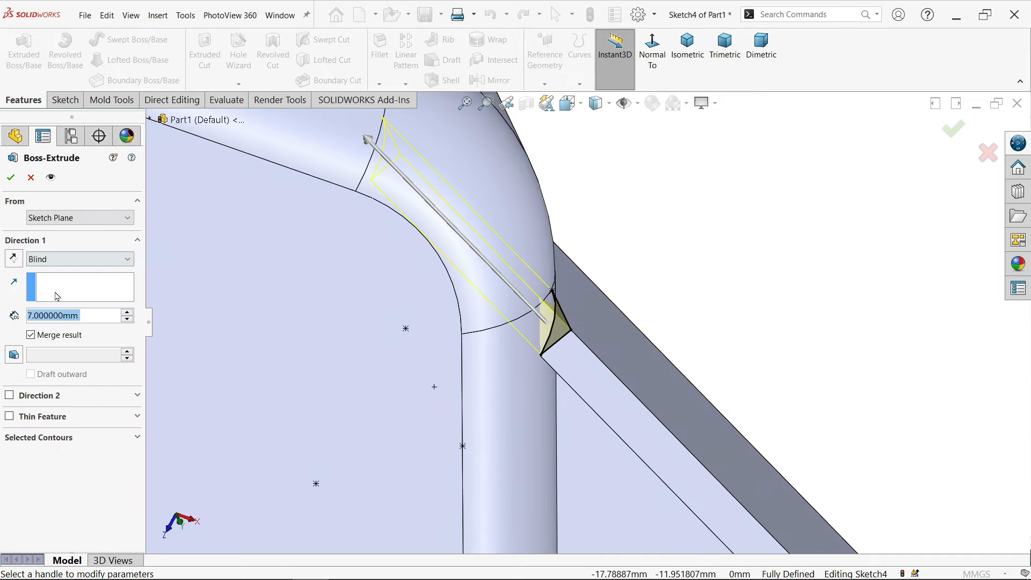
click(59, 264)
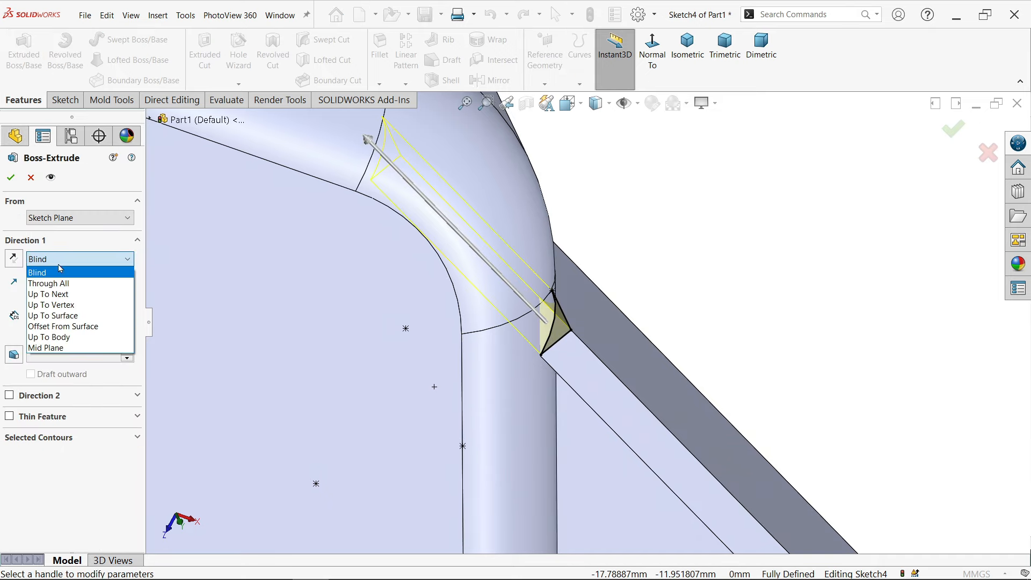
click(73, 295)
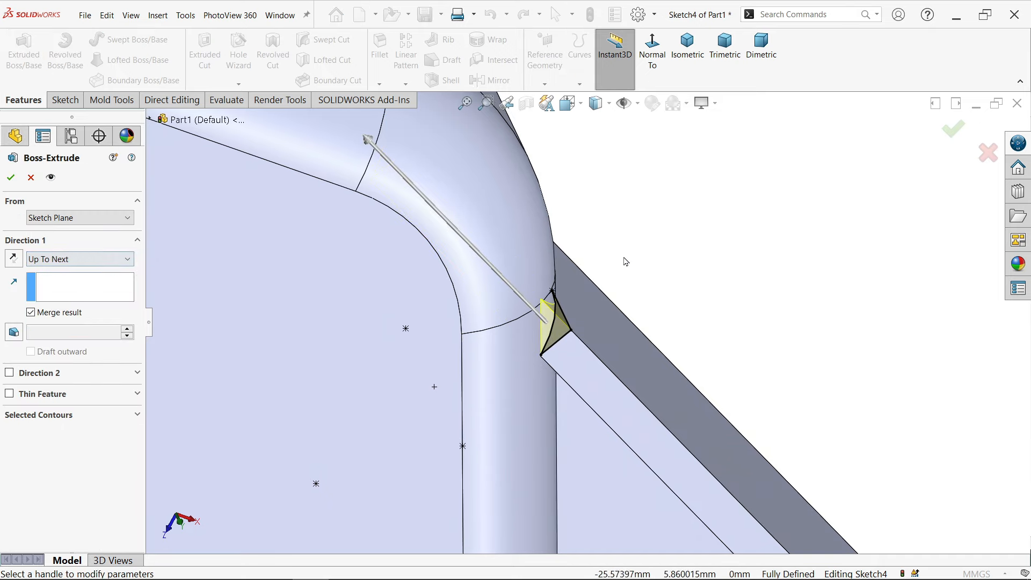
middle_drag(624, 262, 574, 241)
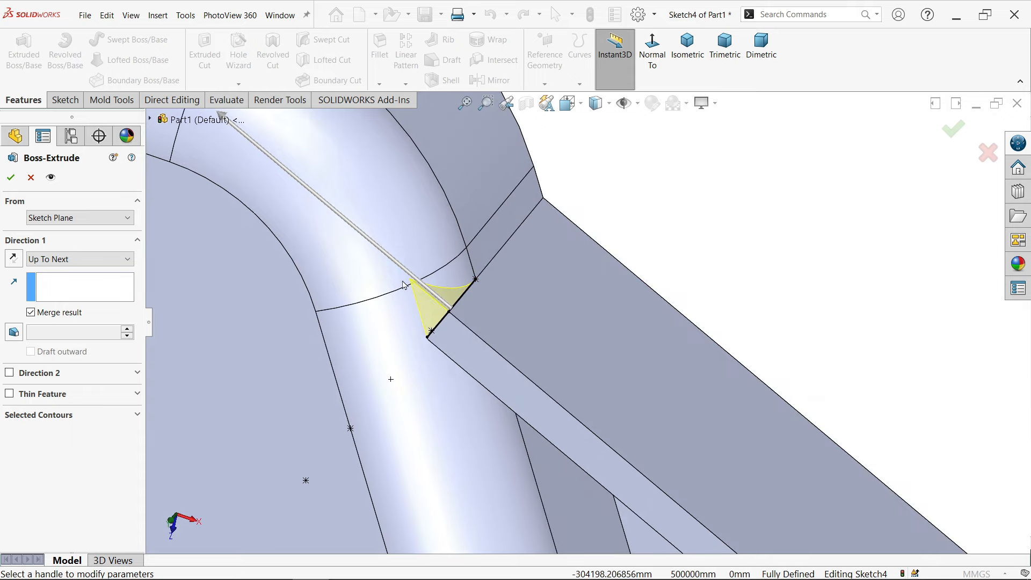
click(10, 178)
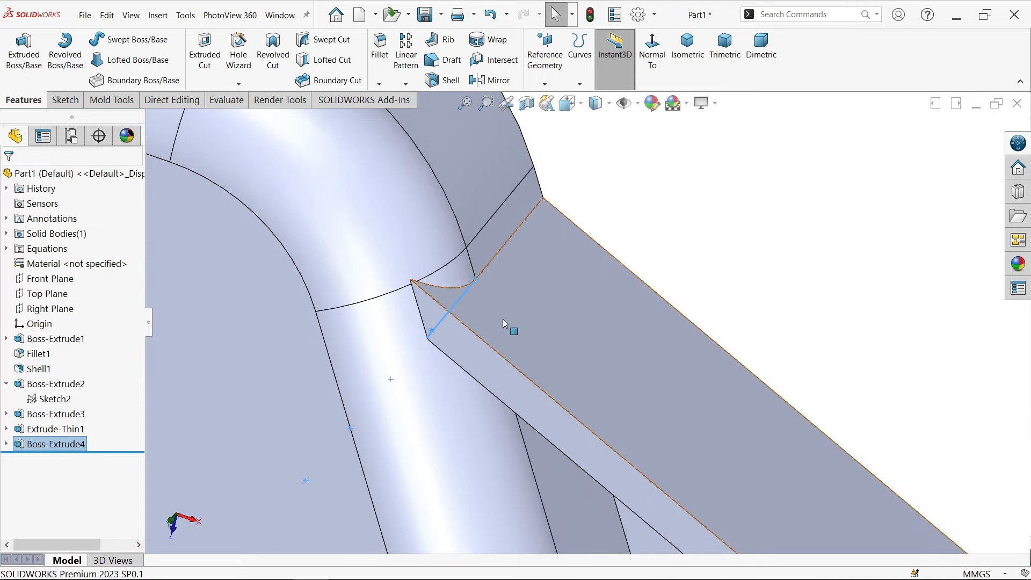
- Mirror the thin side wall extrusion and its gap-filler extrusion about the Front Plane
middle_drag(628, 248, 635, 201)
click(687, 47)
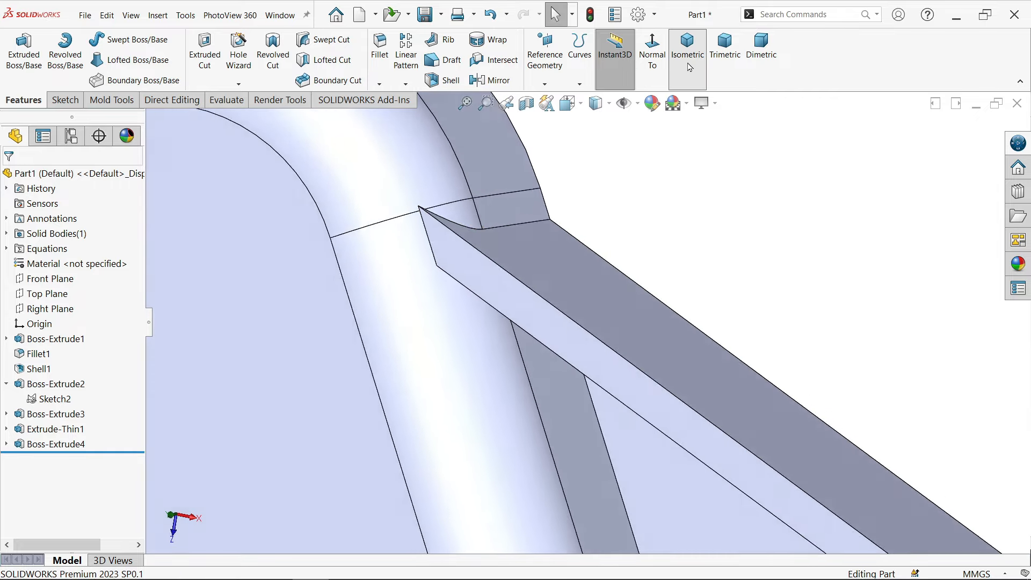
click(497, 81)
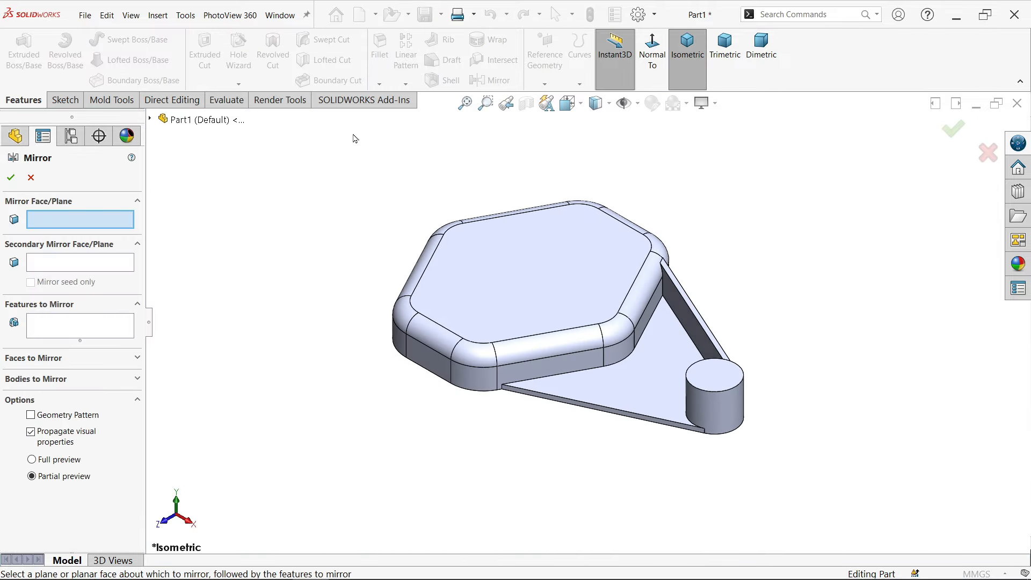
click(151, 120)
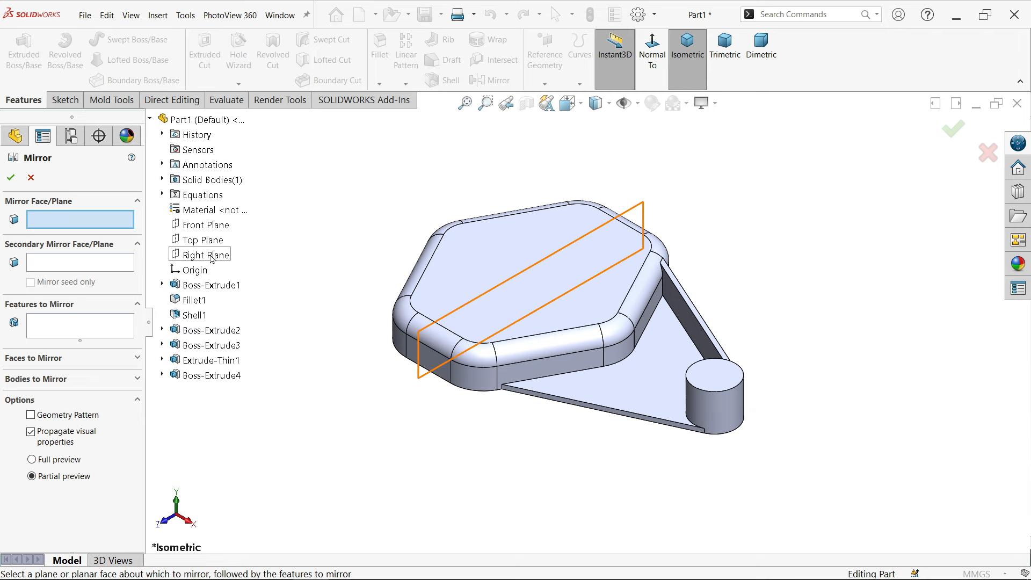
click(207, 225)
click(53, 332)
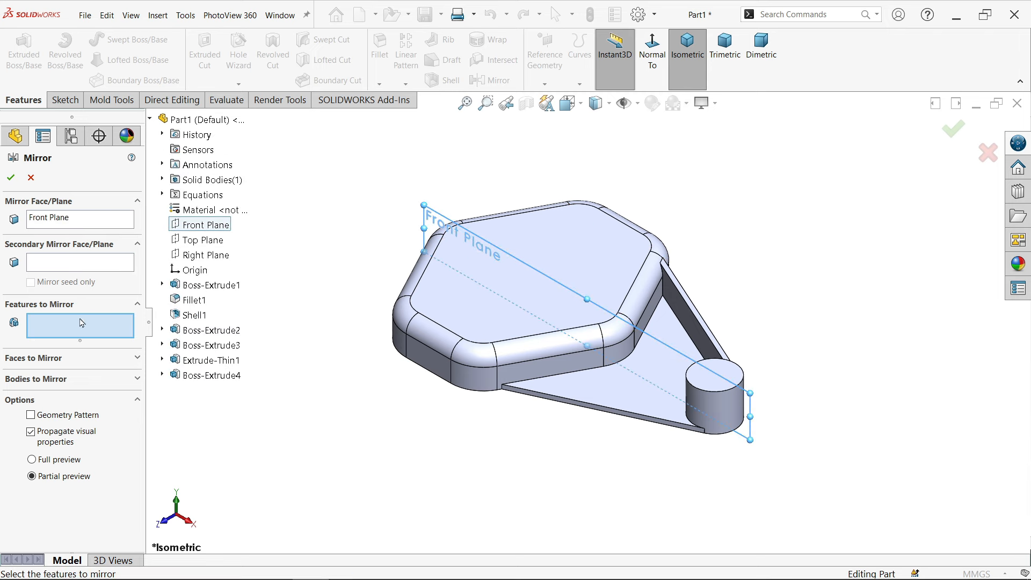
click(209, 365)
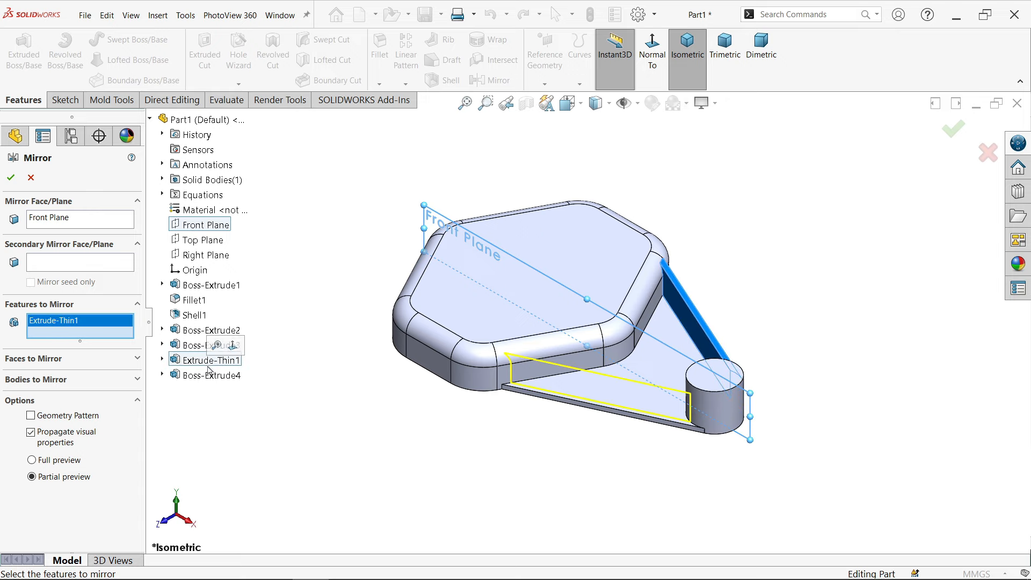
click(211, 377)
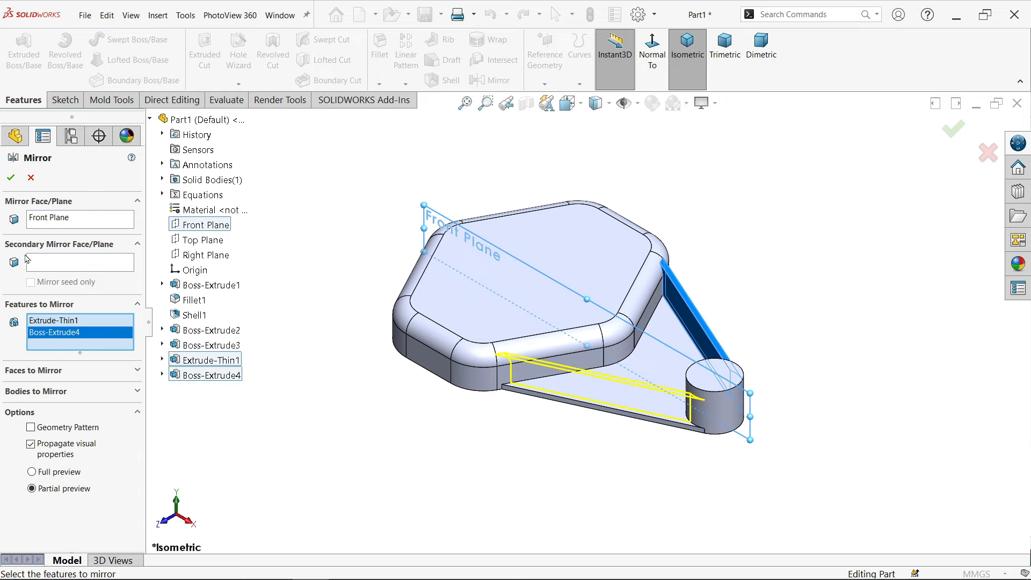
click(11, 180)
- Start a sketch on the flat underside face of the hexagonal base and arm, viewed normal to the sketch plane
mouse_move(648, 353)
middle_down()
mouse_move(621, 440)
mouse_move(575, 468)
mouse_move(603, 460)
mouse_move(617, 363)
mouse_move(644, 362)
middle_up()
middle_drag(561, 451, 648, 365)
click(664, 348)
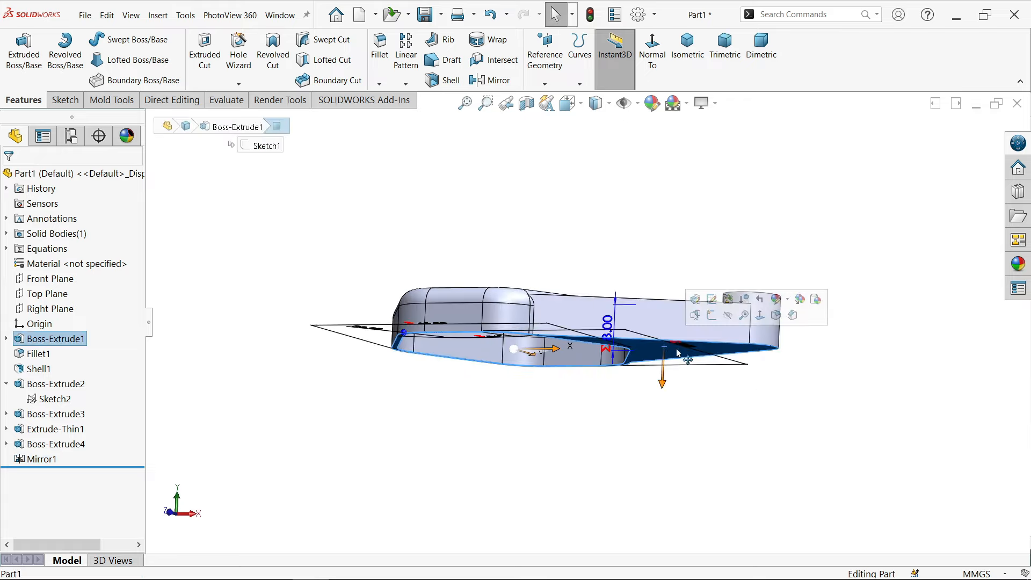
click(712, 316)
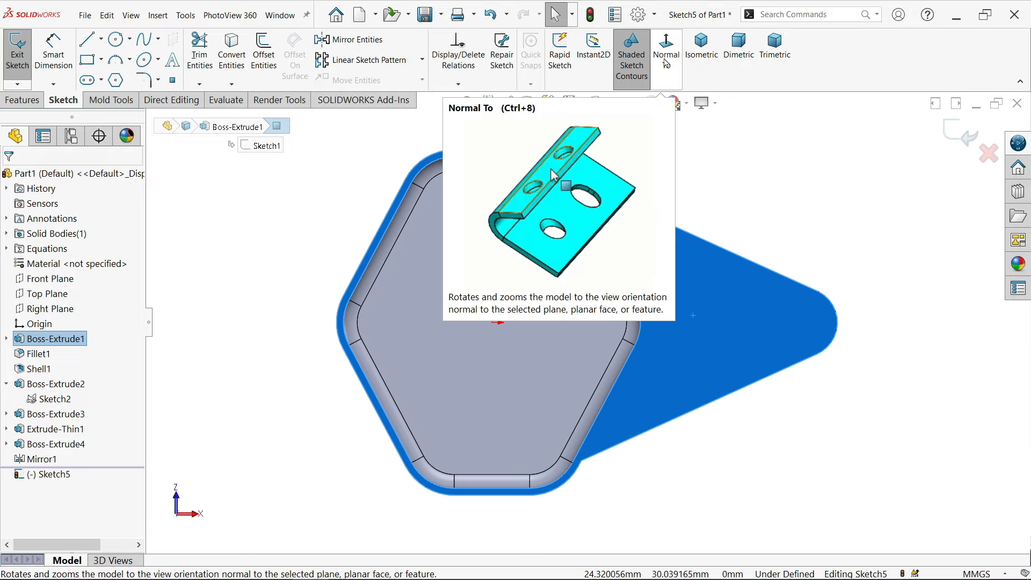
click(666, 63)
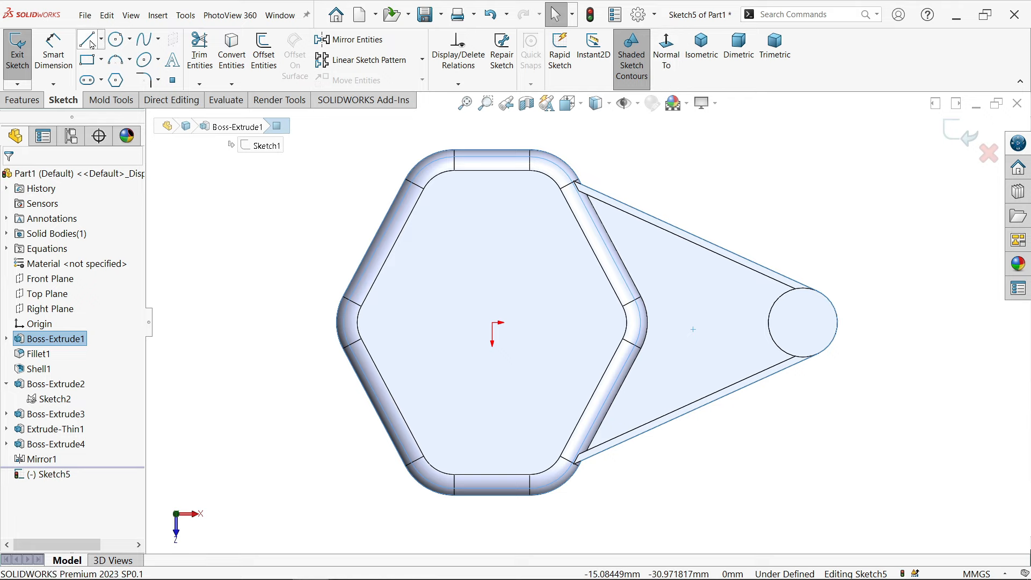
- Sketch a line about 35.75 mm long from the round boss's centre to the side wall near the hexagon, showing hidden lines
key(l)
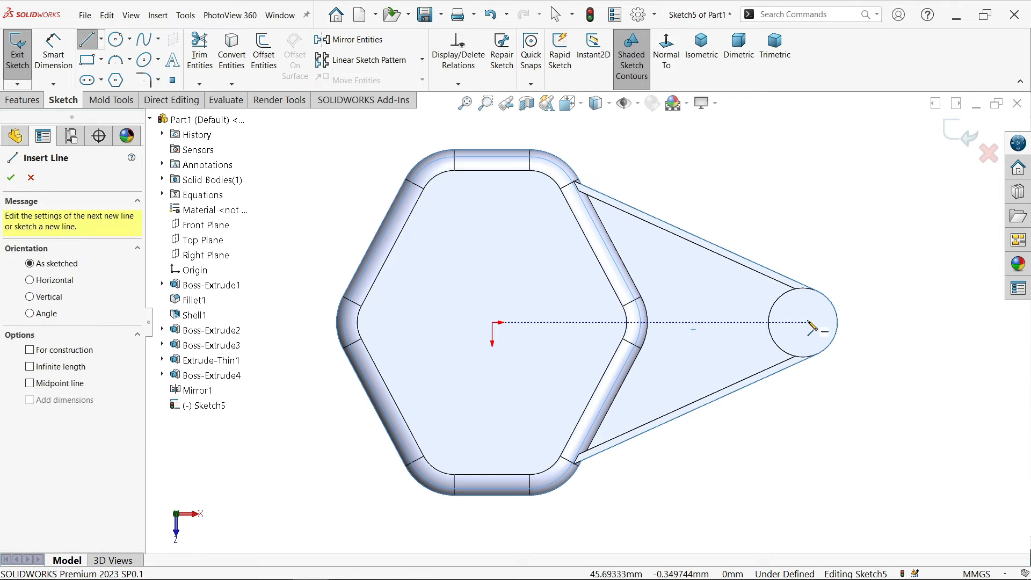
click(804, 324)
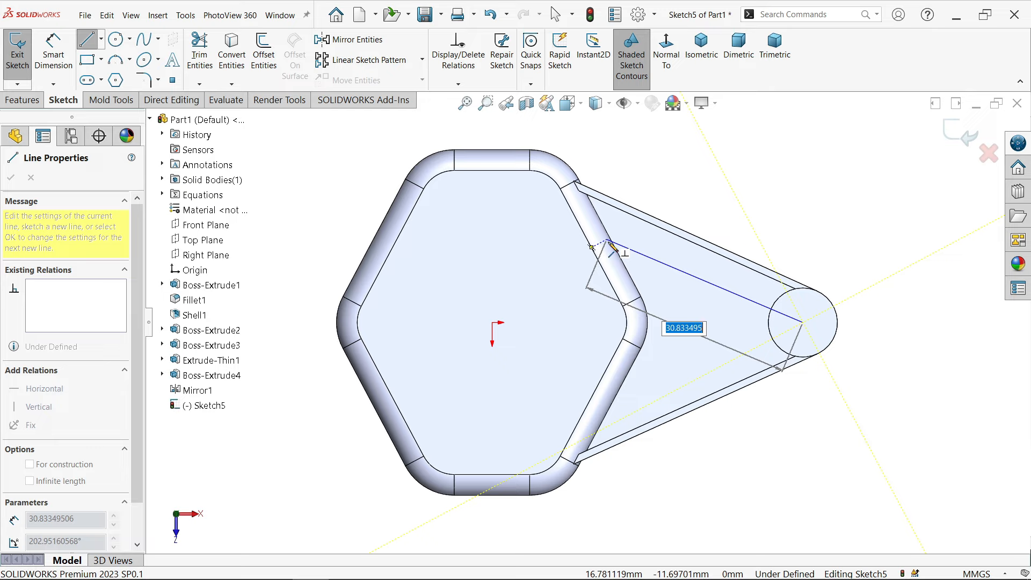
click(610, 105)
click(595, 191)
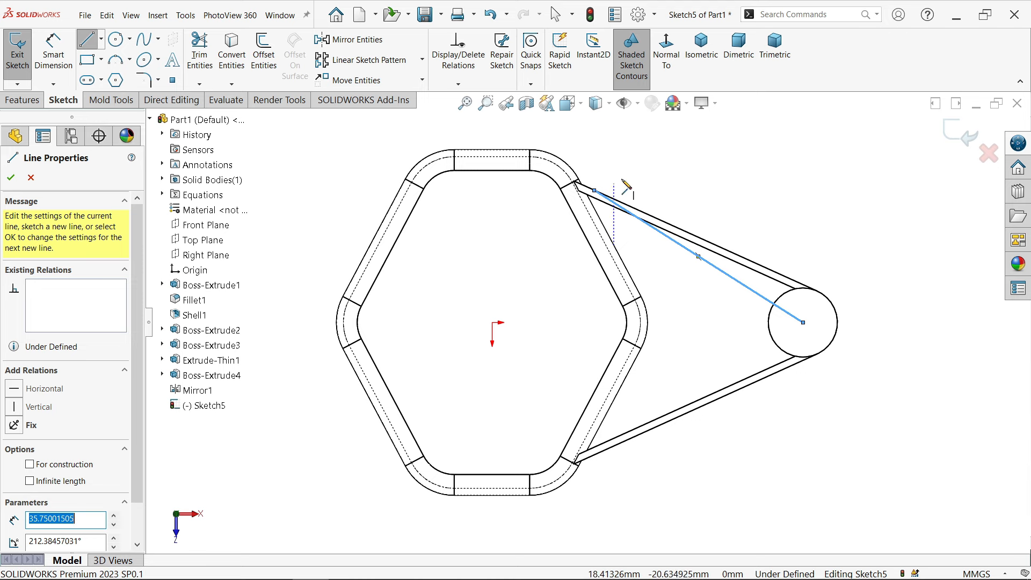
key(Escape)
- Remove the coincident relation at the line's hexagon-side endpoint and move that endpoint onto the hexagon's hidden inner edge
scroll(615, 193, down, 3)
click(575, 207)
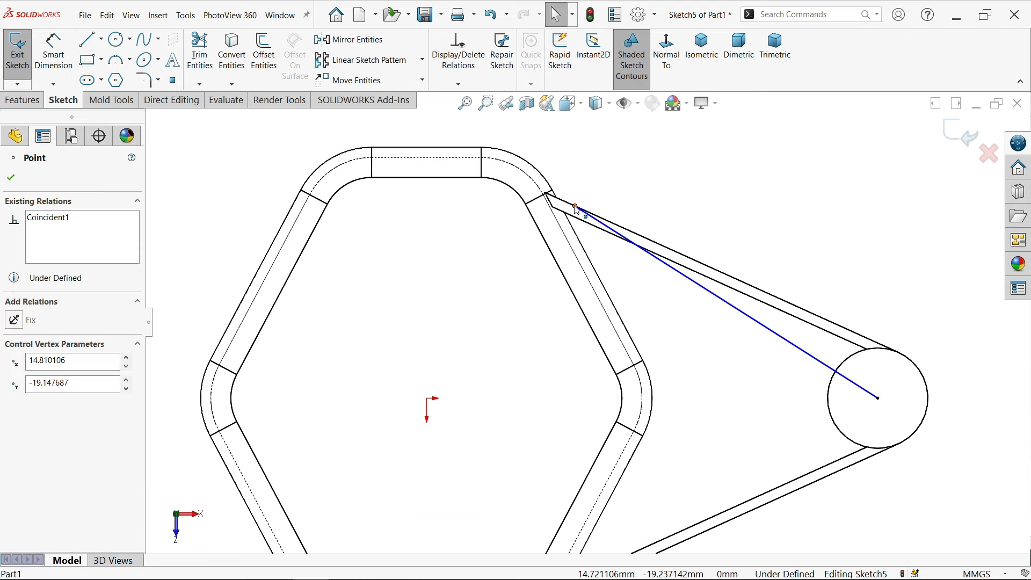
key(Delete)
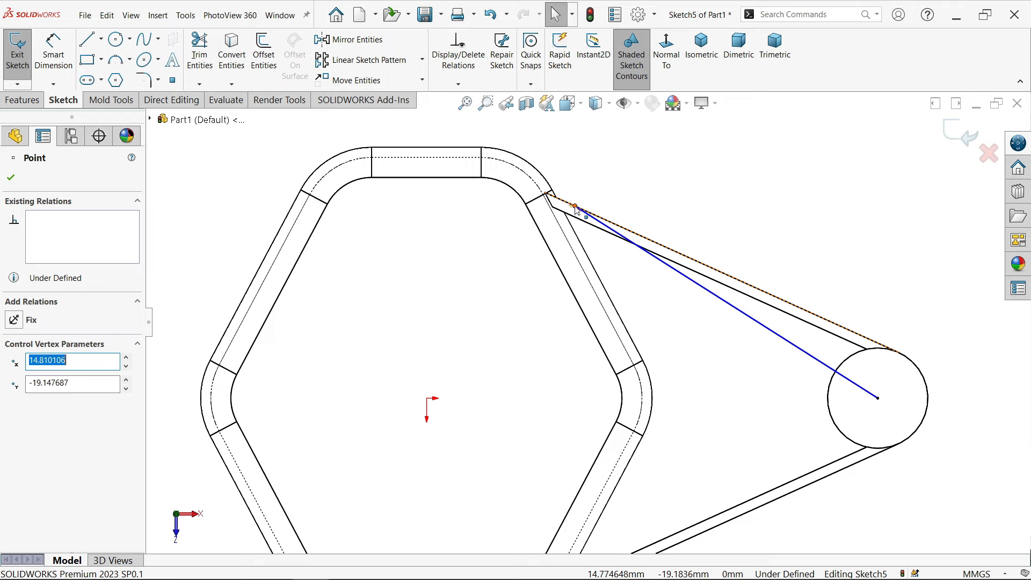
drag(575, 209, 586, 274)
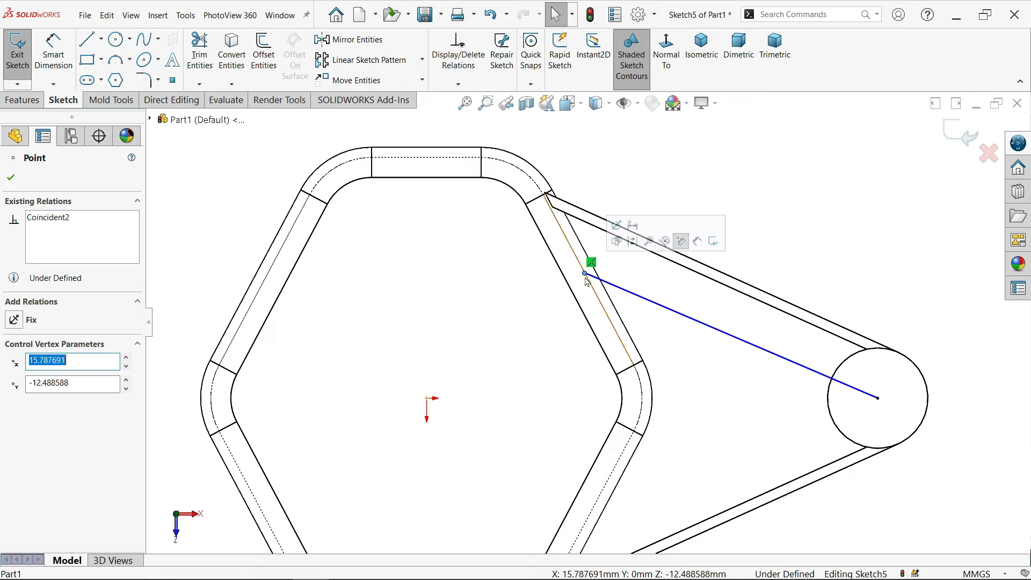
click(12, 179)
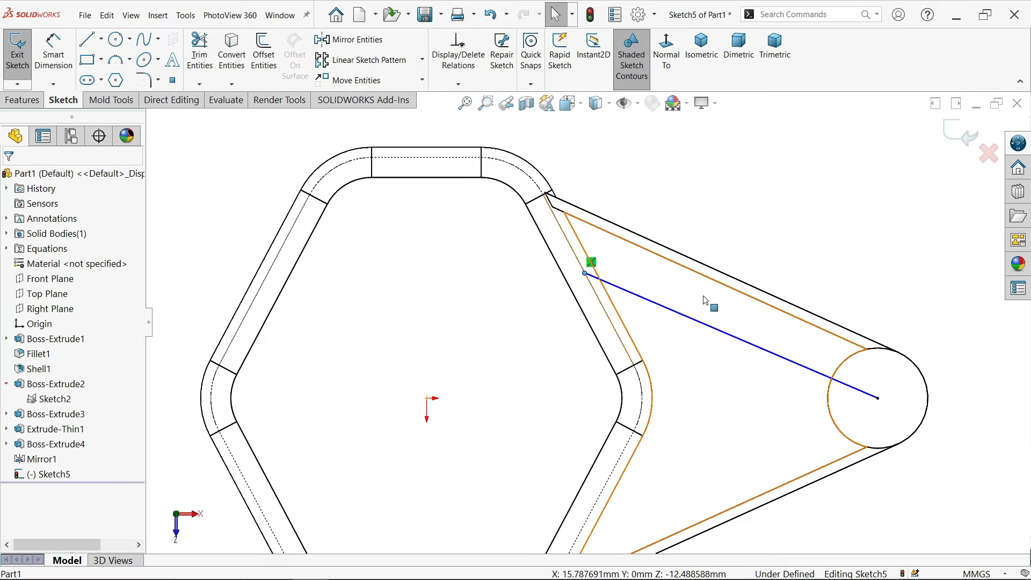
- Make the sketched line parallel to the adjacent side wall's outer edge
click(744, 285)
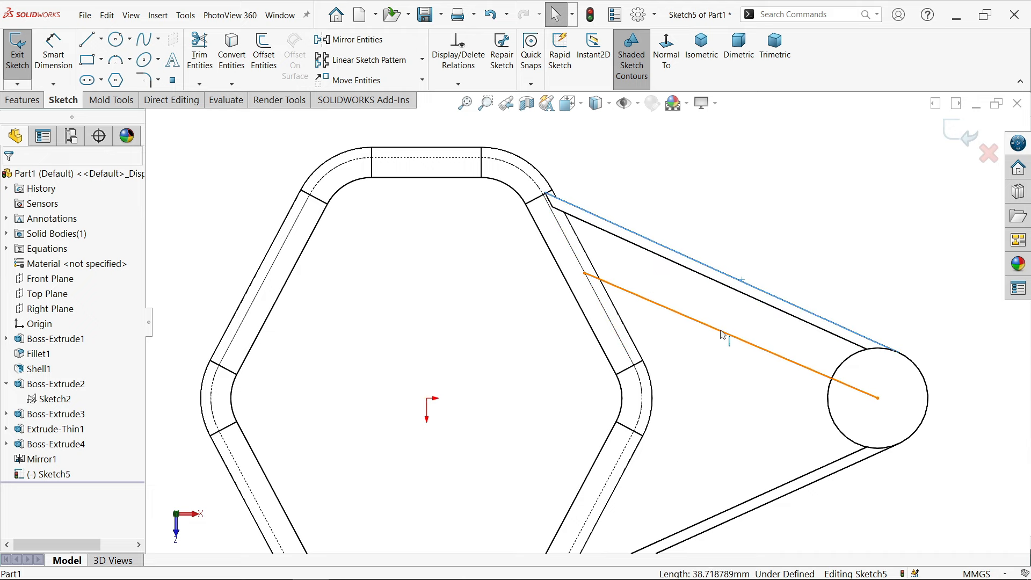
ctrl+click(725, 332)
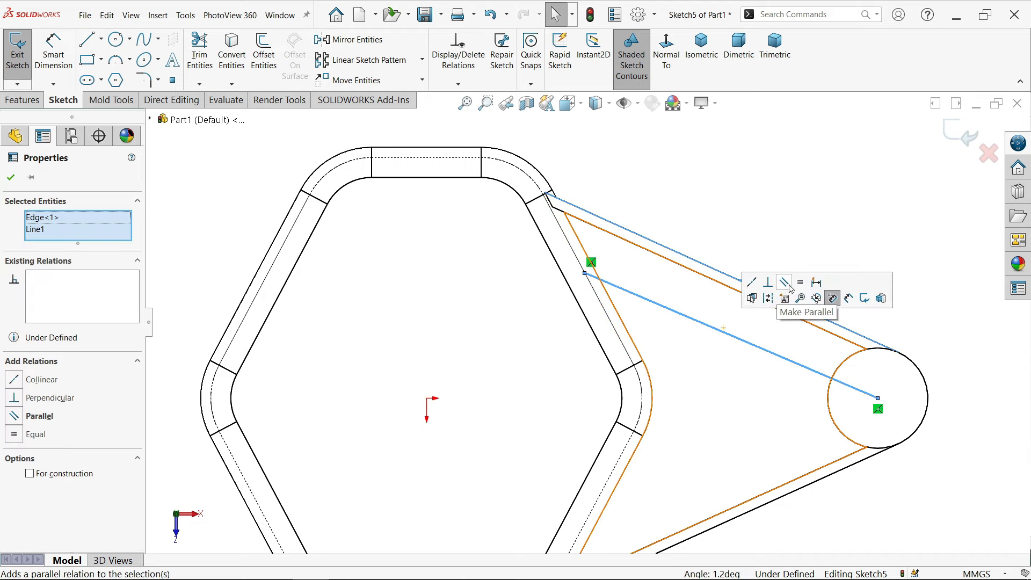
click(790, 289)
click(788, 200)
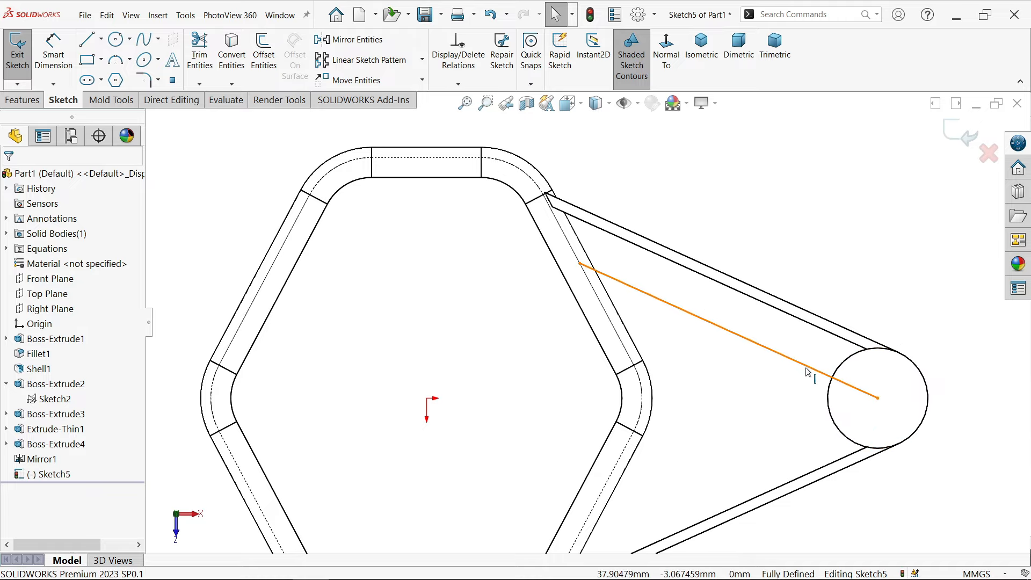
- Set up a thin boss extrusion of the line with a Blind depth linked to the global variable F
click(22, 99)
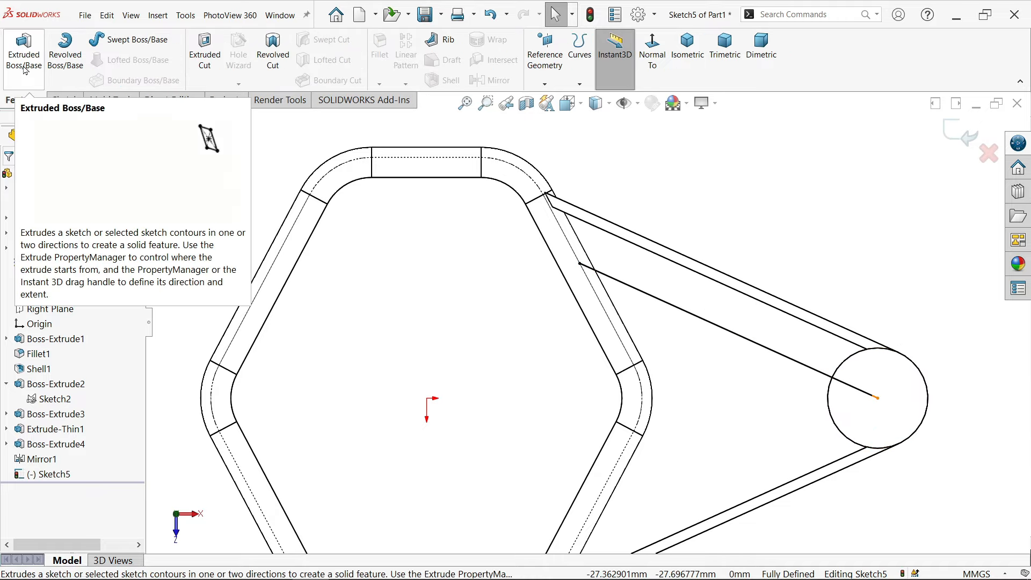
click(23, 64)
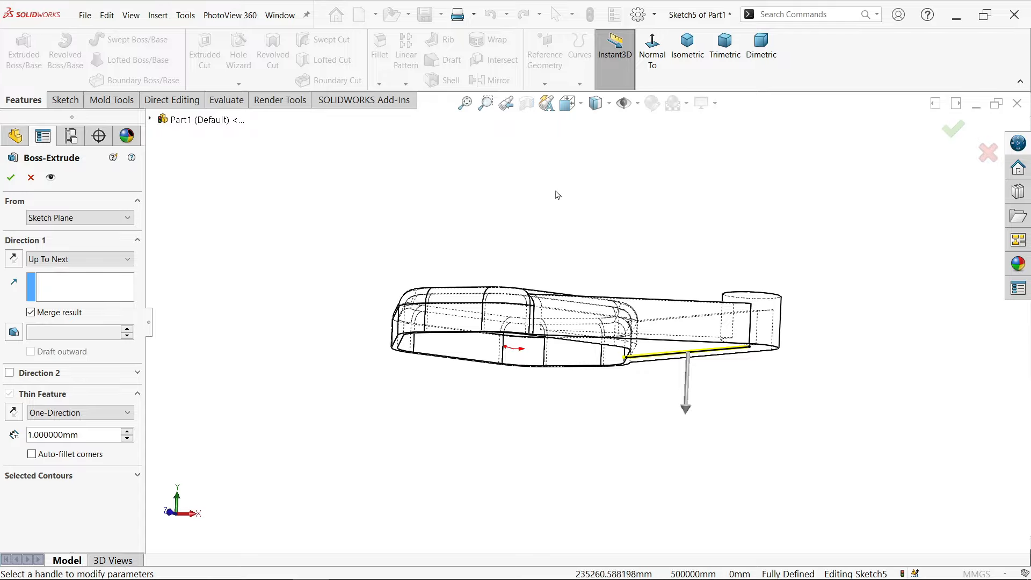
middle_drag(573, 186, 588, 451)
scroll(741, 349, down, 6)
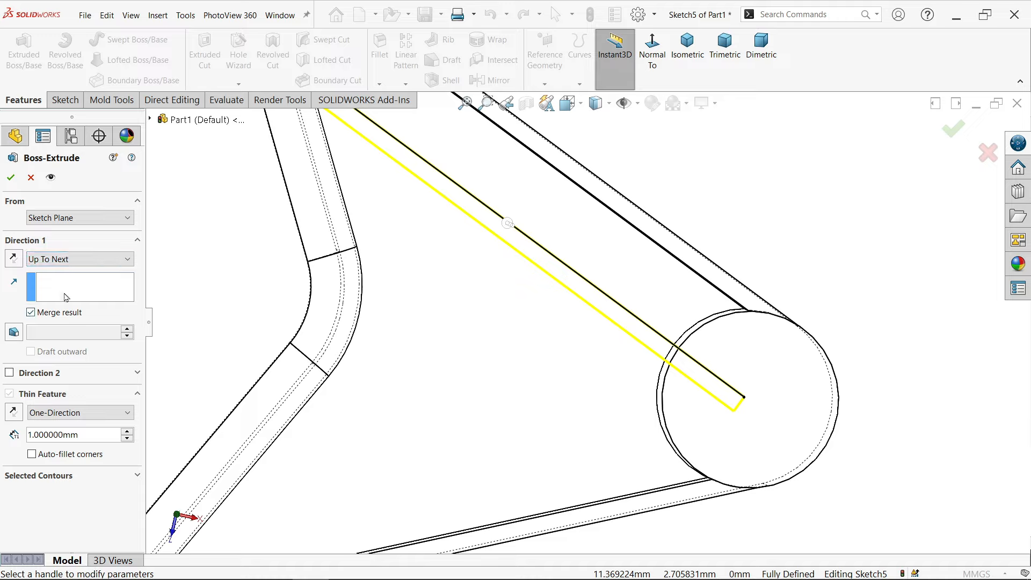
click(58, 260)
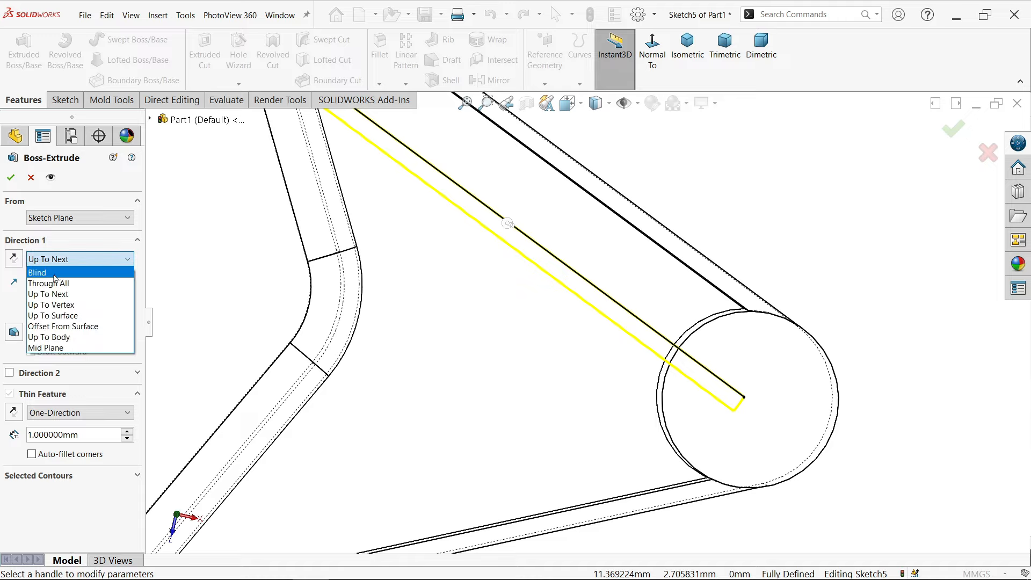
click(58, 274)
text(=)
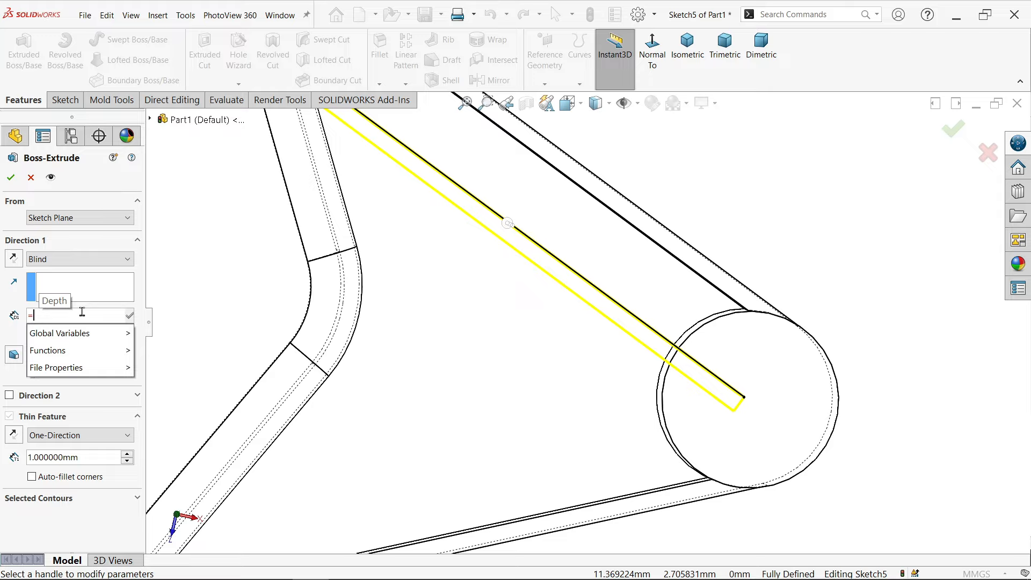
text(f)
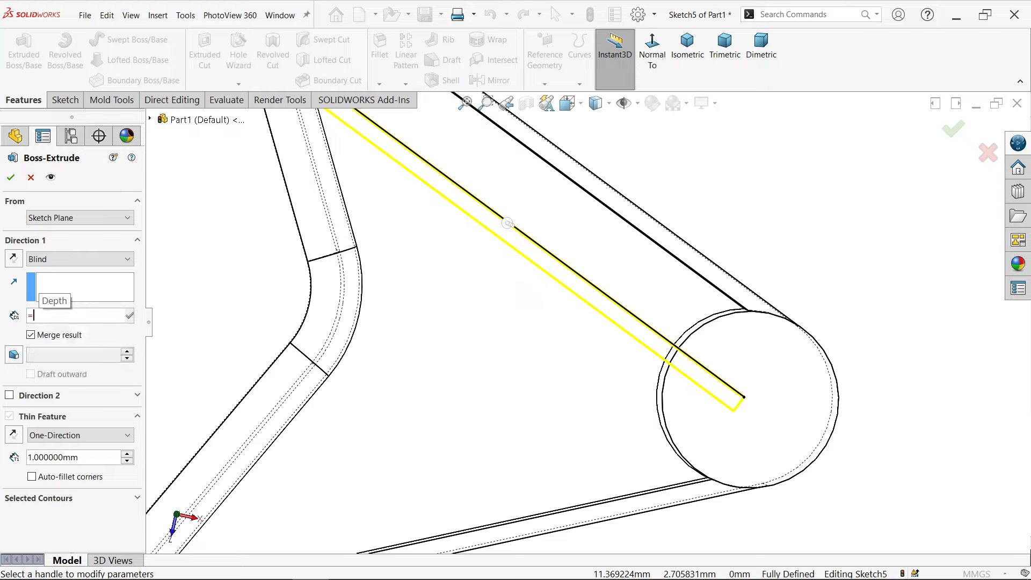
click(85, 334)
click(131, 317)
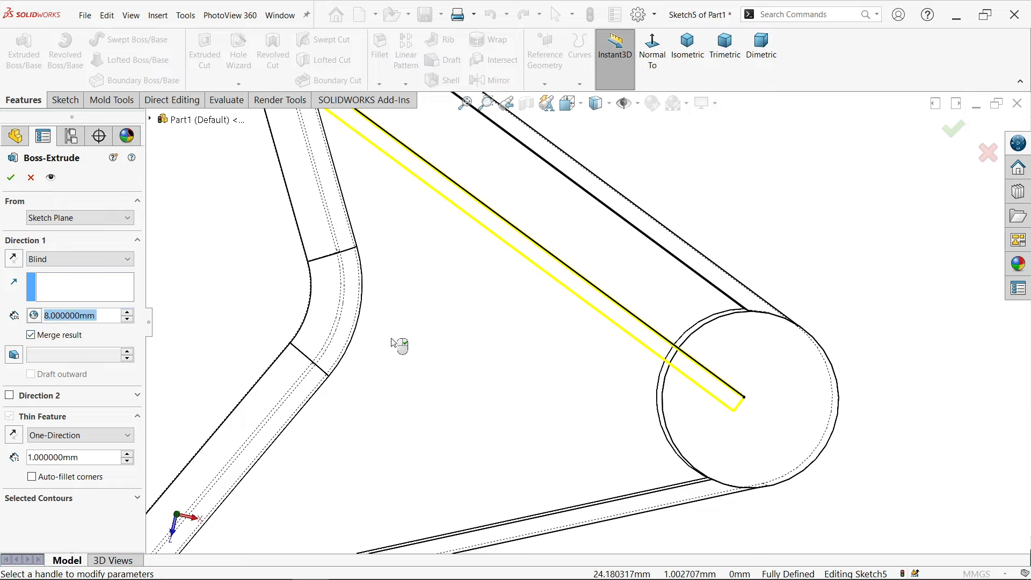
- Reverse the thin feature's thickness side, keeping it 1 mm One-Direction, and reverse the extrusion direction toward the part
scroll(599, 358, up, 3)
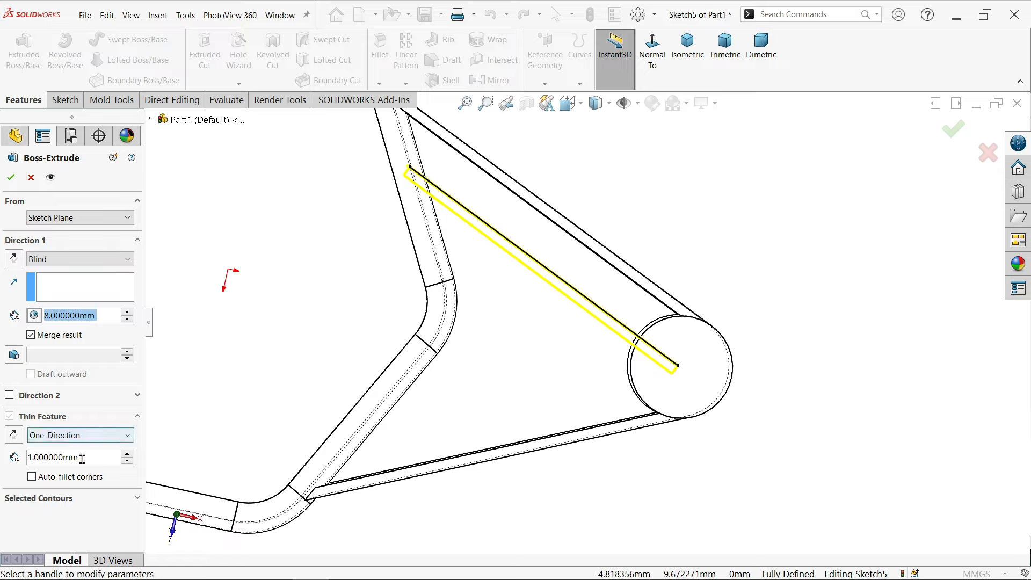
drag(82, 459, 28, 456)
click(14, 438)
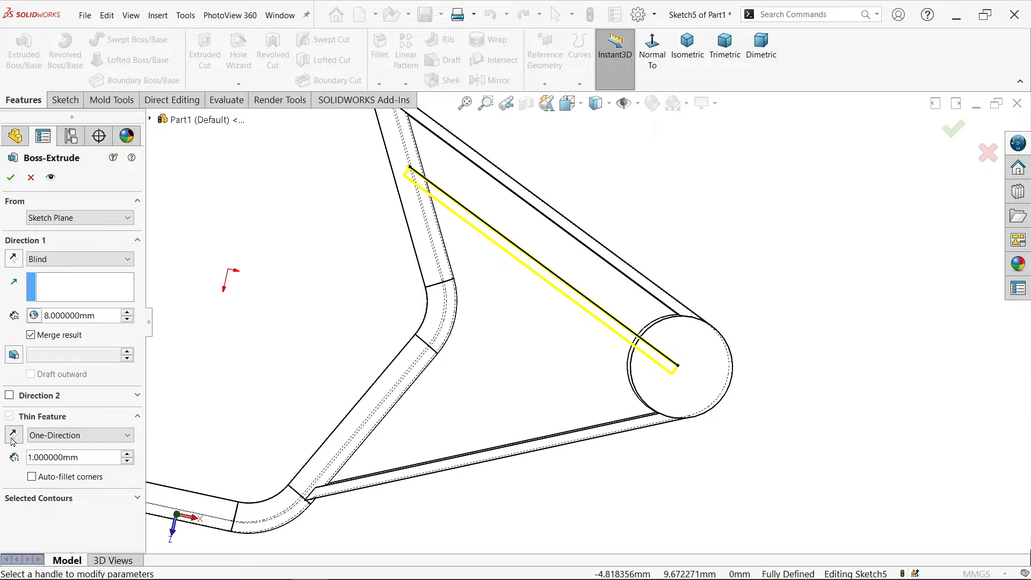
scroll(669, 363, down, 3)
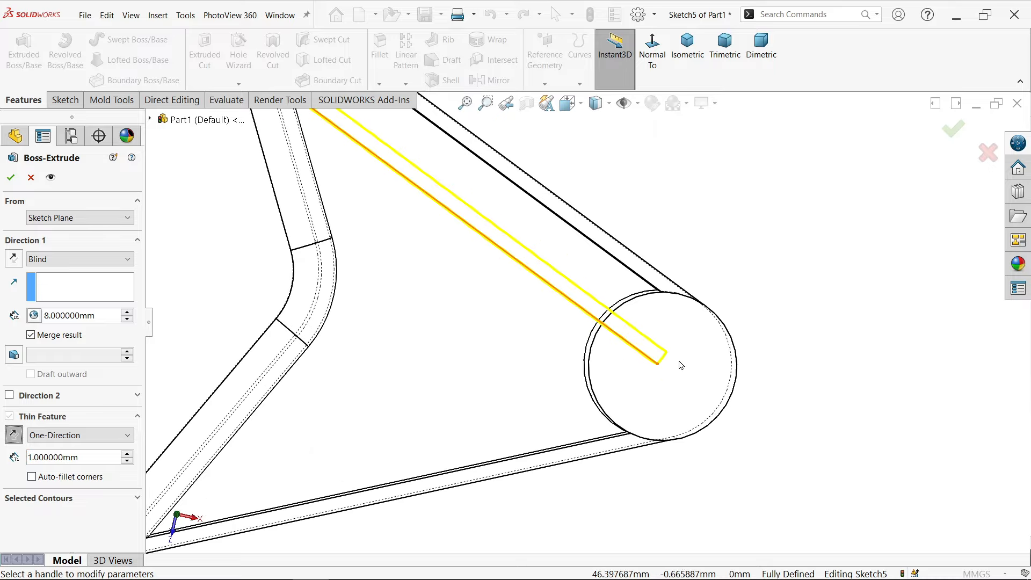
scroll(681, 365, up, 4)
mouse_move(720, 336)
middle_down()
mouse_move(603, 340)
mouse_move(630, 364)
middle_up()
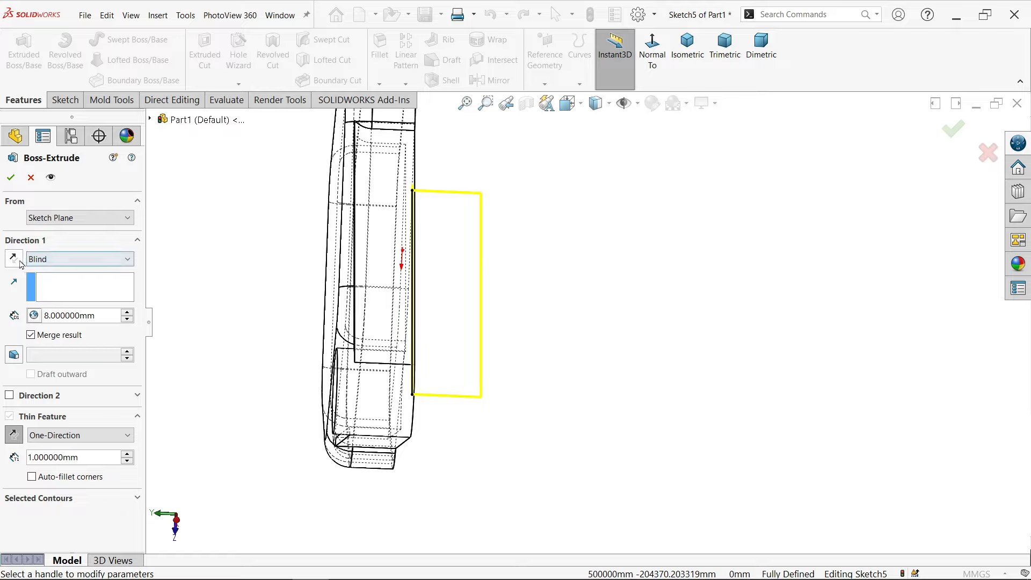
click(21, 263)
middle_drag(214, 285, 716, 265)
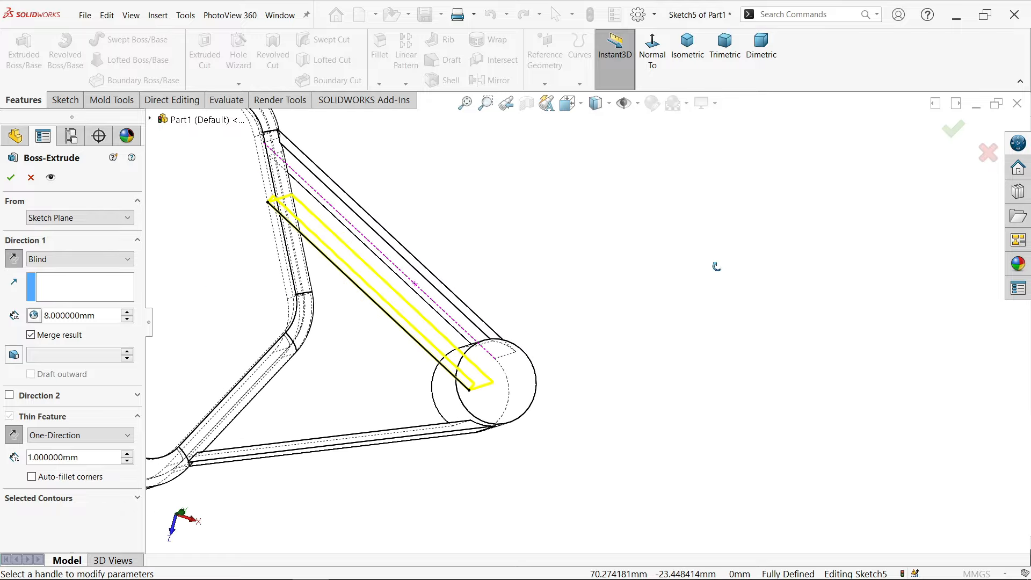
- Change the display style to shaded with edges and create the merged thin inner wall
click(610, 110)
click(601, 129)
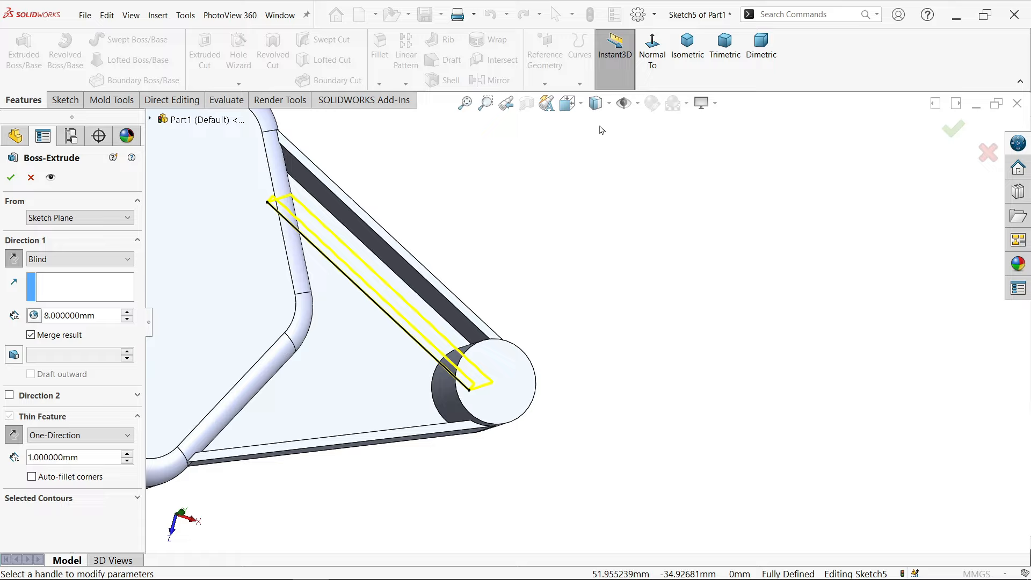
middle_drag(601, 268, 562, 282)
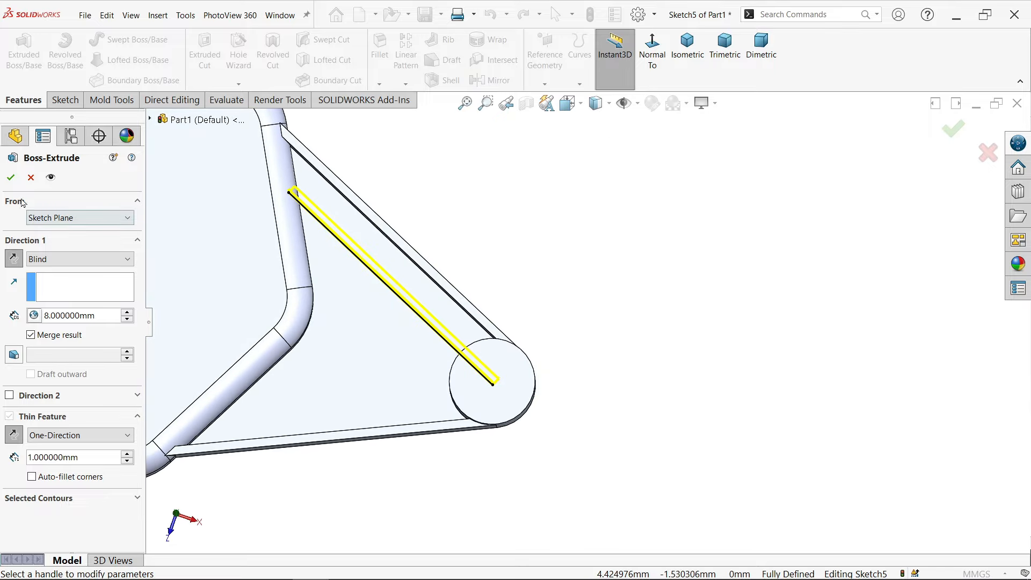
click(5, 174)
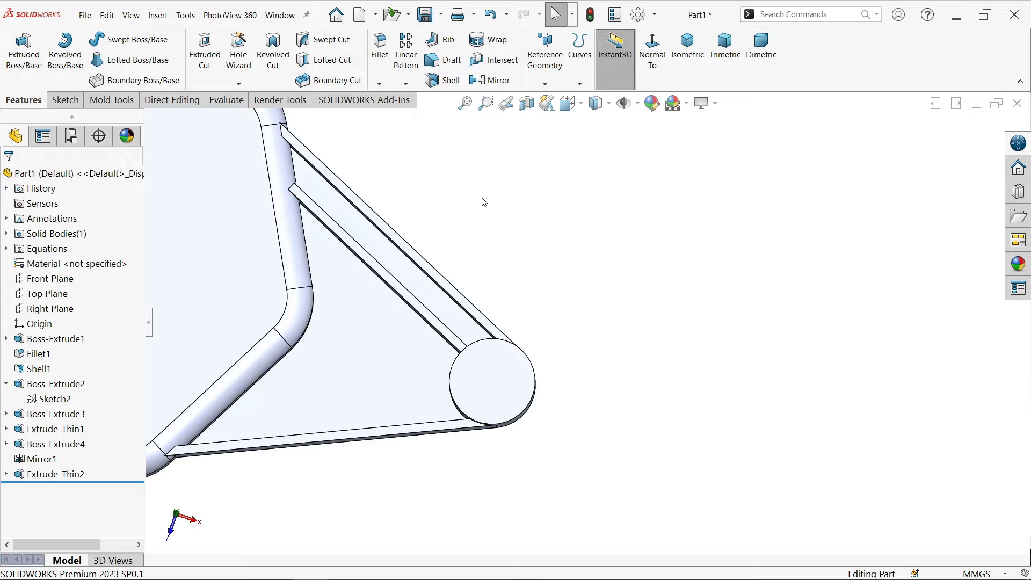
middle_drag(483, 203, 460, 260)
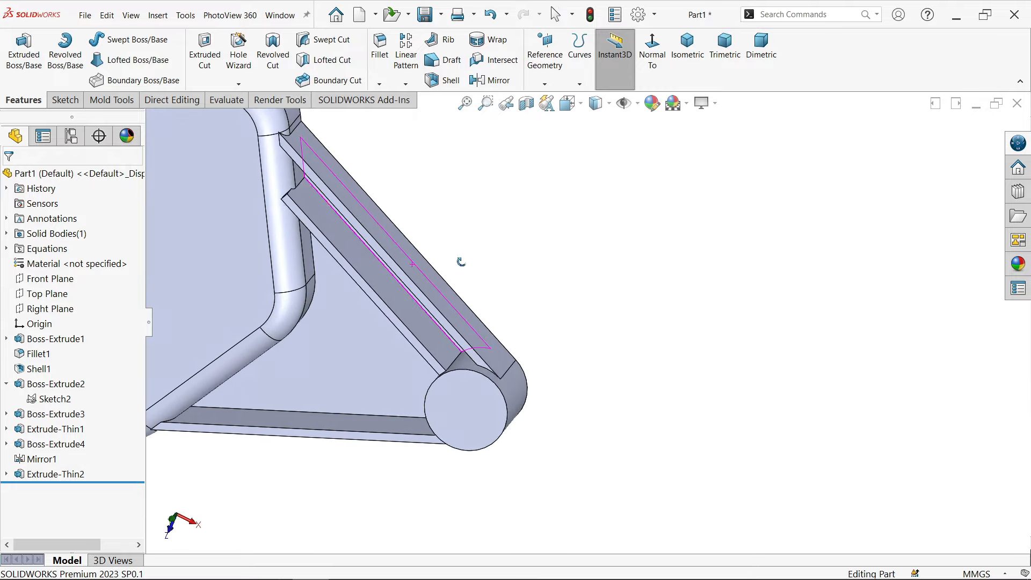
- Start a sketch on the thin inner wall's exposed end face beside the hexagonal base and convert the face's edges
scroll(318, 202, down, 4)
scroll(435, 221, up, 6)
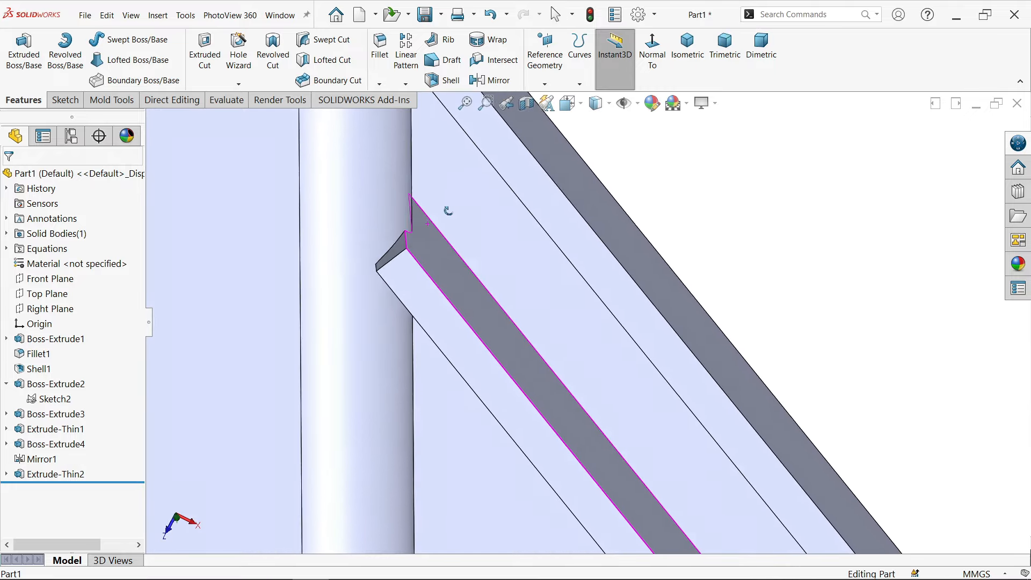
middle_drag(590, 245, 630, 348)
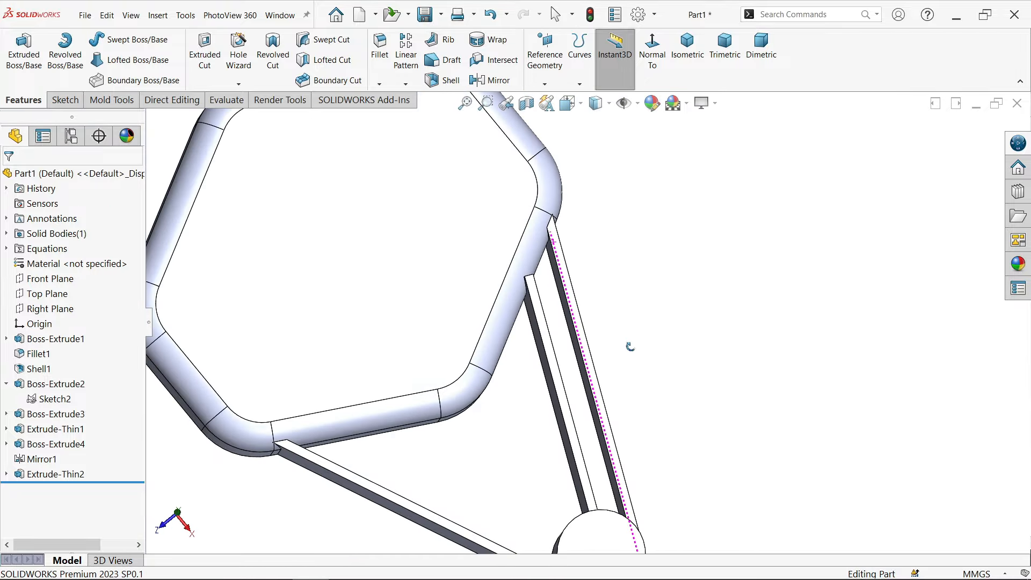
middle_drag(570, 265, 589, 345)
scroll(541, 294, down, 4)
middle_drag(541, 293, 518, 317)
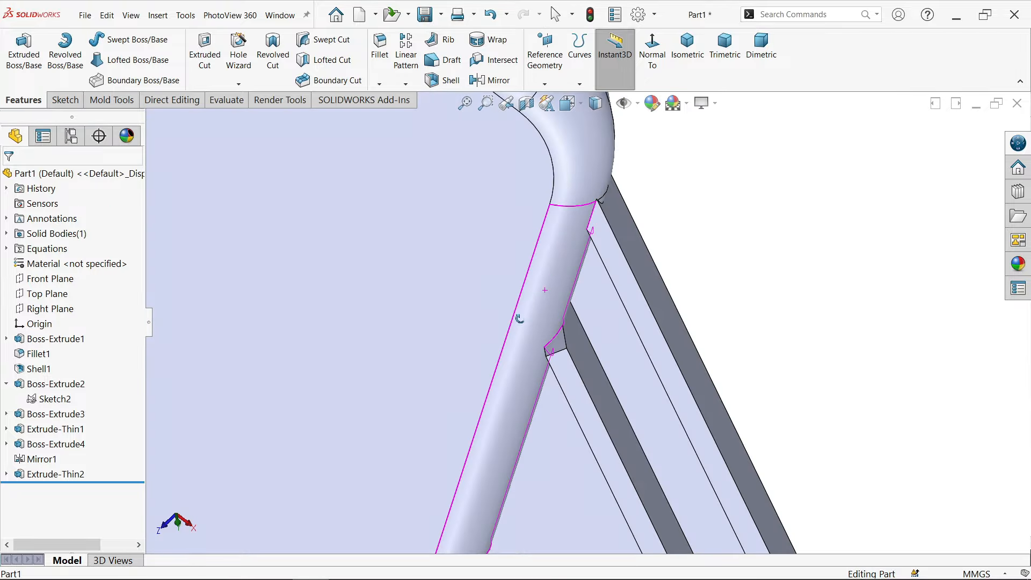
scroll(589, 334, down, 3)
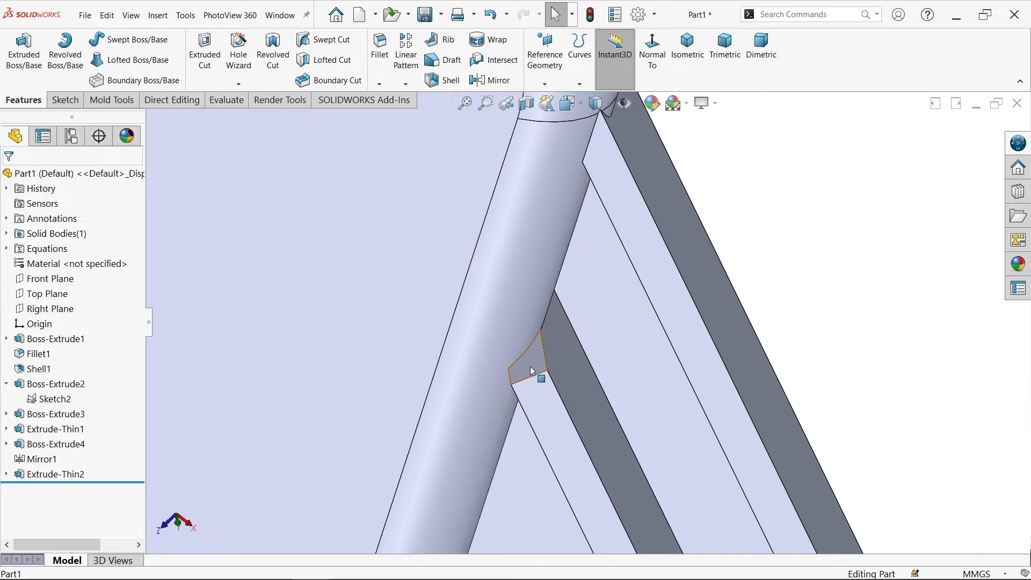
click(527, 366)
click(578, 336)
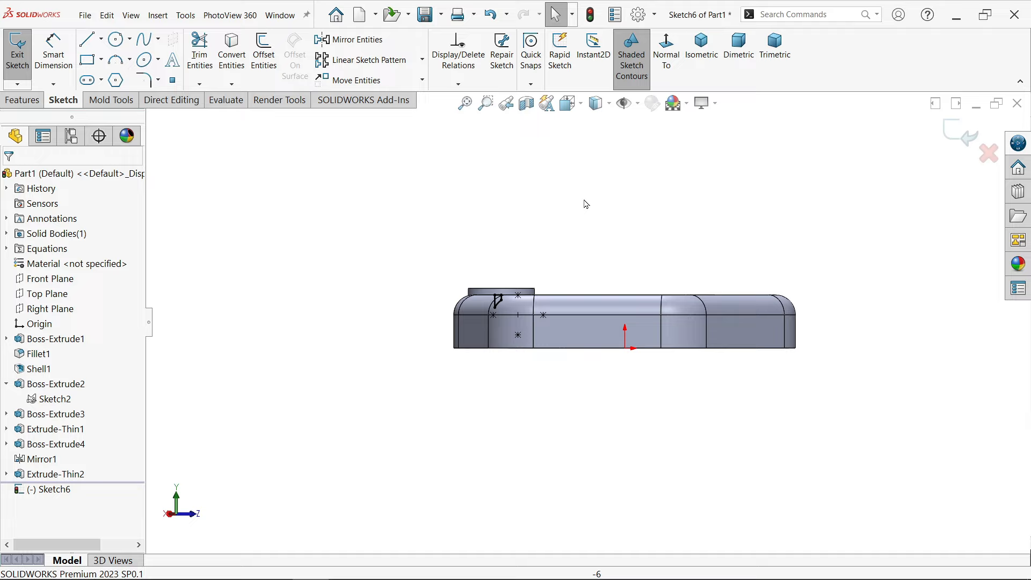
middle_drag(582, 202, 549, 345)
scroll(549, 346, down, 5)
scroll(518, 348, down, 5)
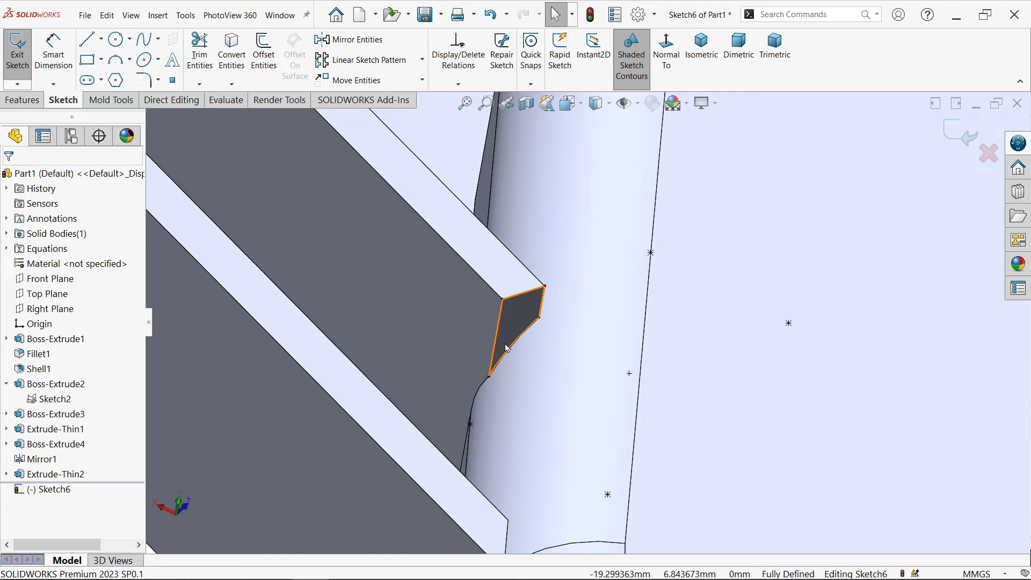
- Extrude the converted end-face profile into the hexagonal base with the Up To Next end condition and Merge result on
click(21, 100)
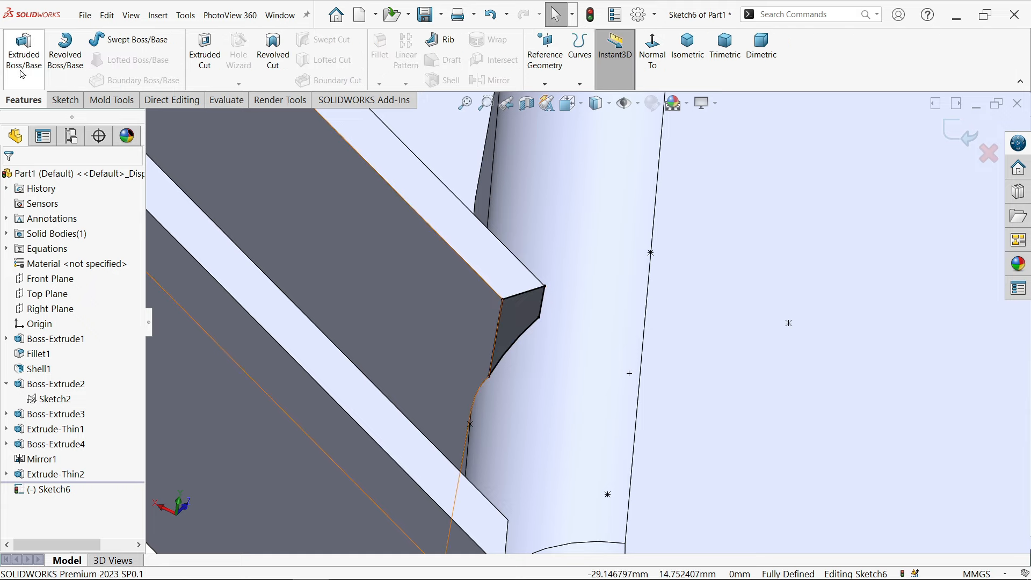
click(17, 63)
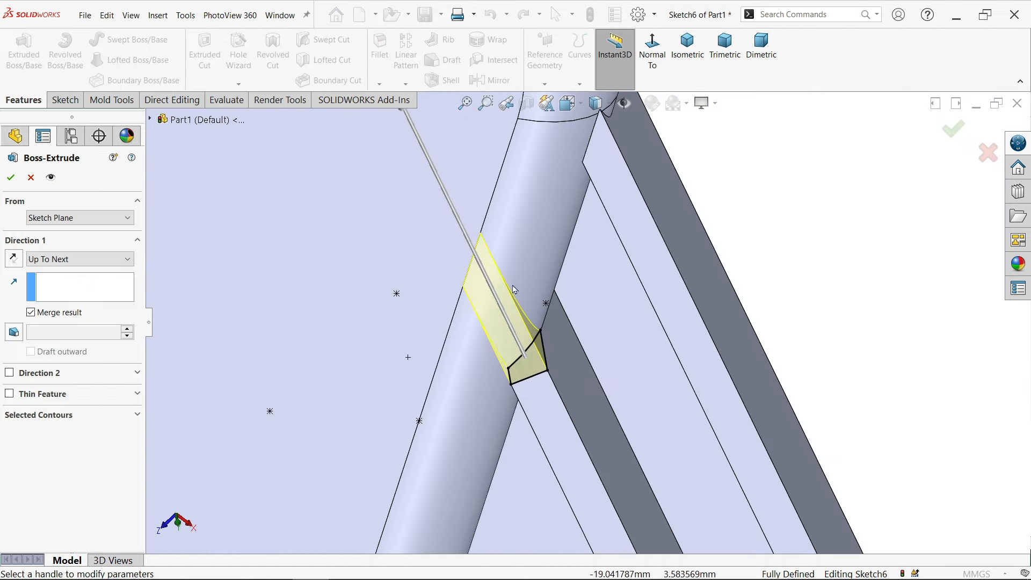
scroll(559, 301, up, 4)
middle_drag(588, 383, 485, 265)
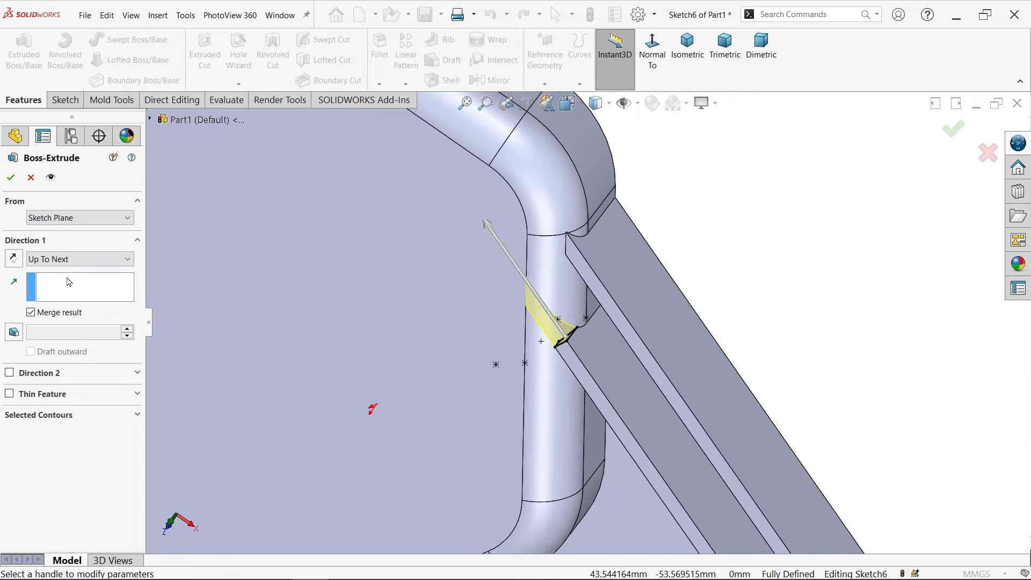
click(66, 261)
click(65, 260)
click(12, 178)
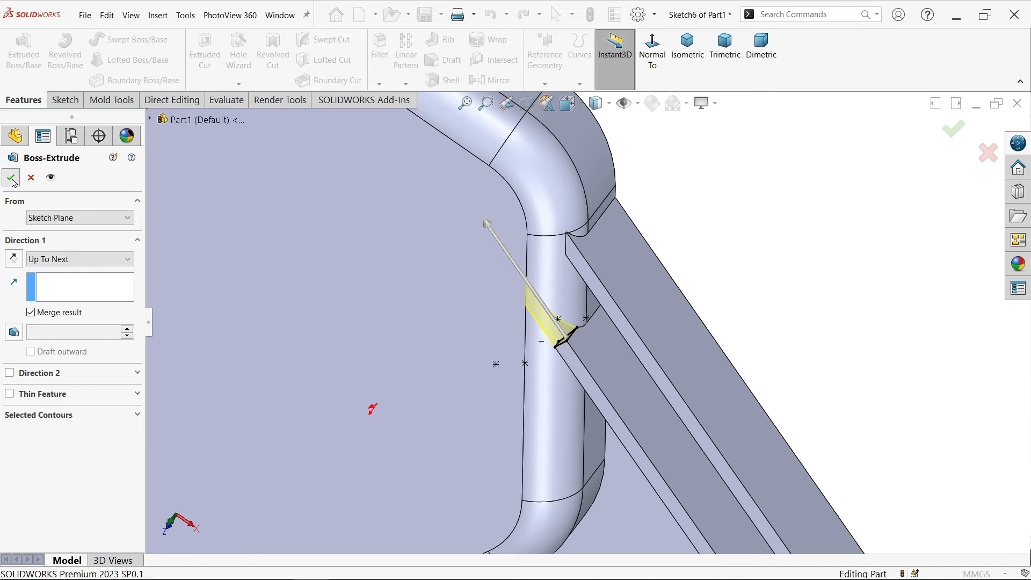
scroll(595, 317, down, 3)
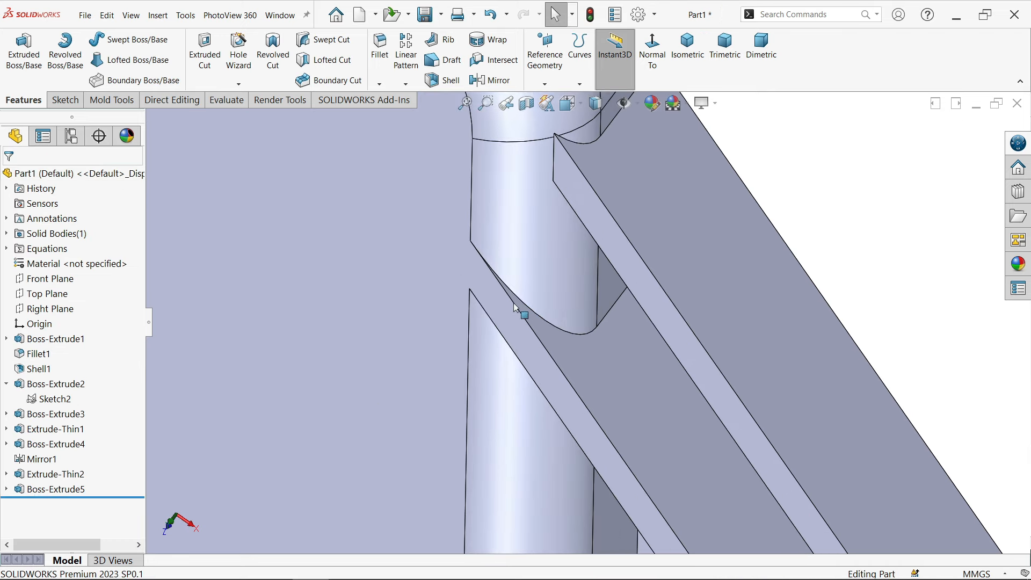
click(492, 283)
key(f)
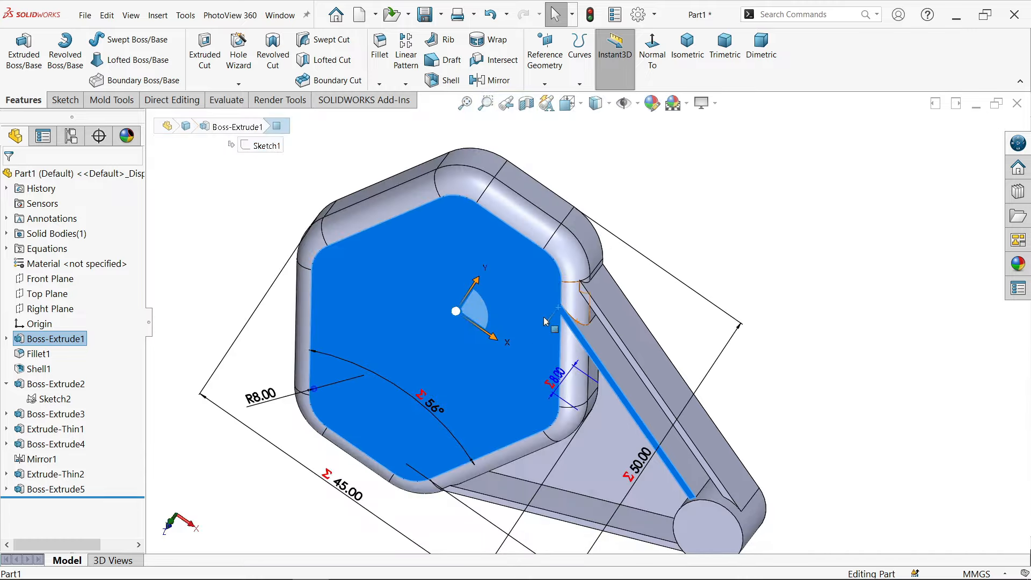
click(720, 267)
- Mirror the wall-end extrusion Boss-Extrude5 about the Front Plane
middle_drag(685, 364, 721, 269)
middle_drag(643, 265, 681, 263)
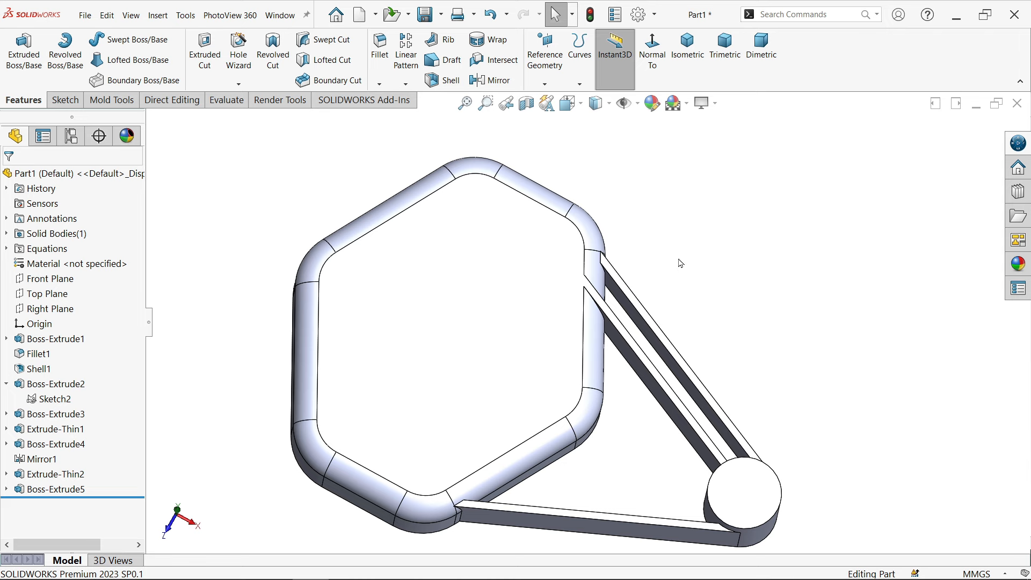
click(489, 80)
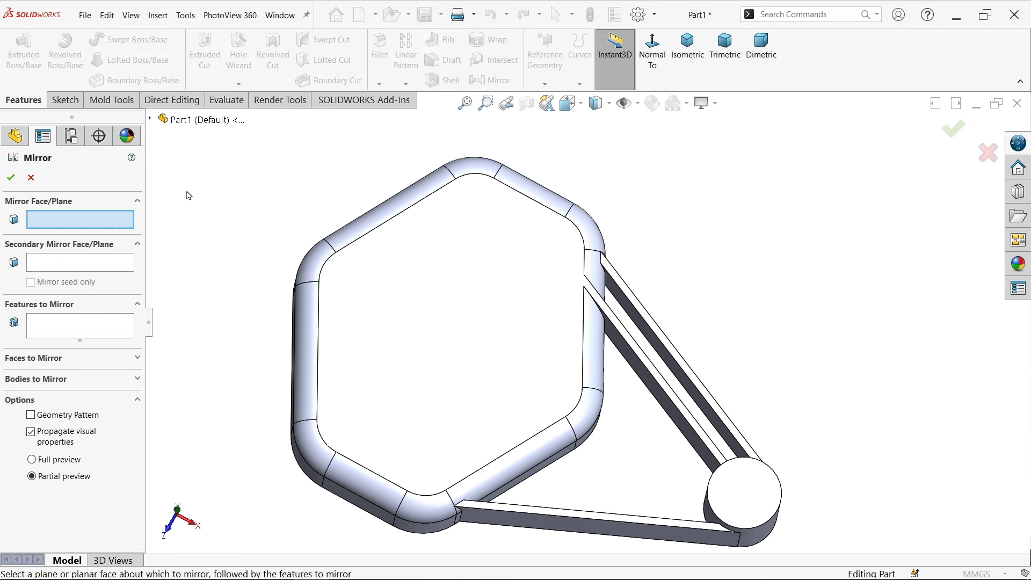
click(156, 122)
click(206, 226)
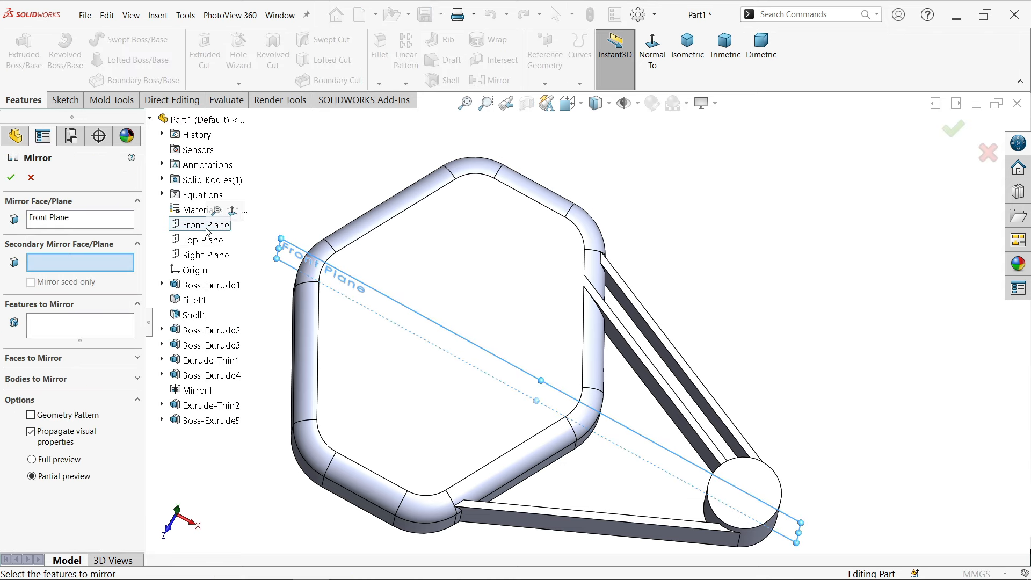
click(54, 329)
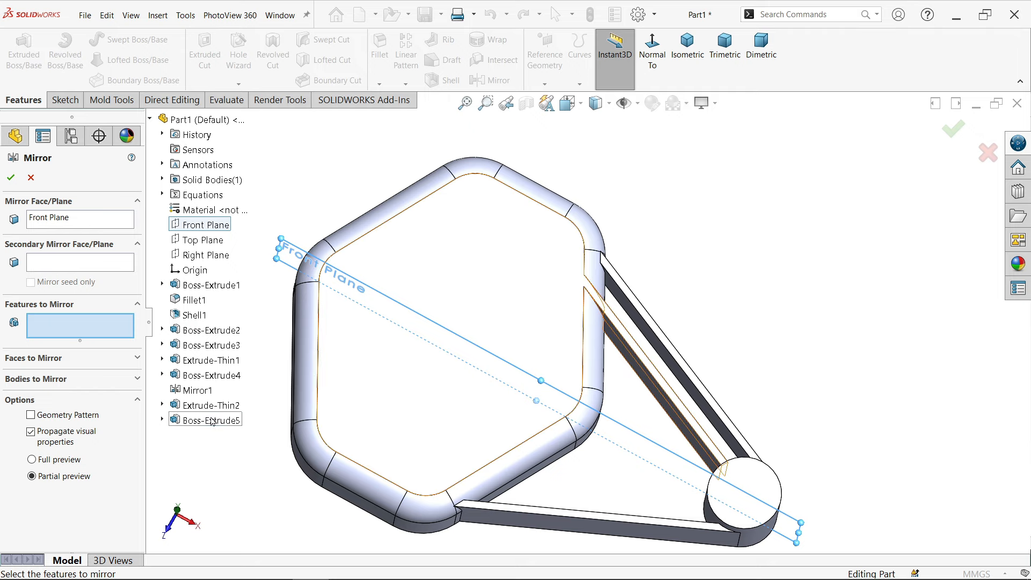
click(212, 421)
scroll(575, 445, up, 2)
scroll(575, 446, down, 3)
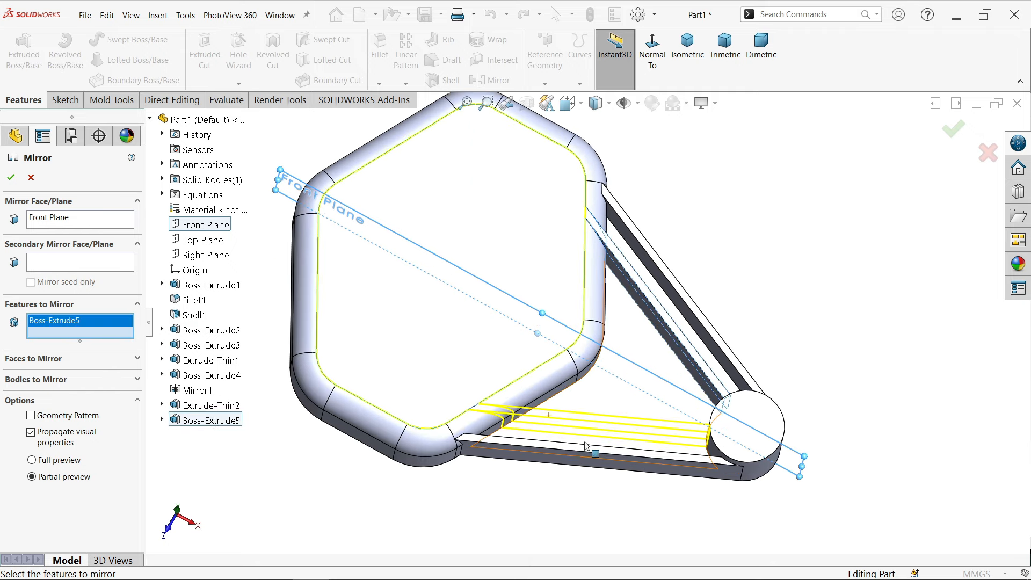
click(10, 178)
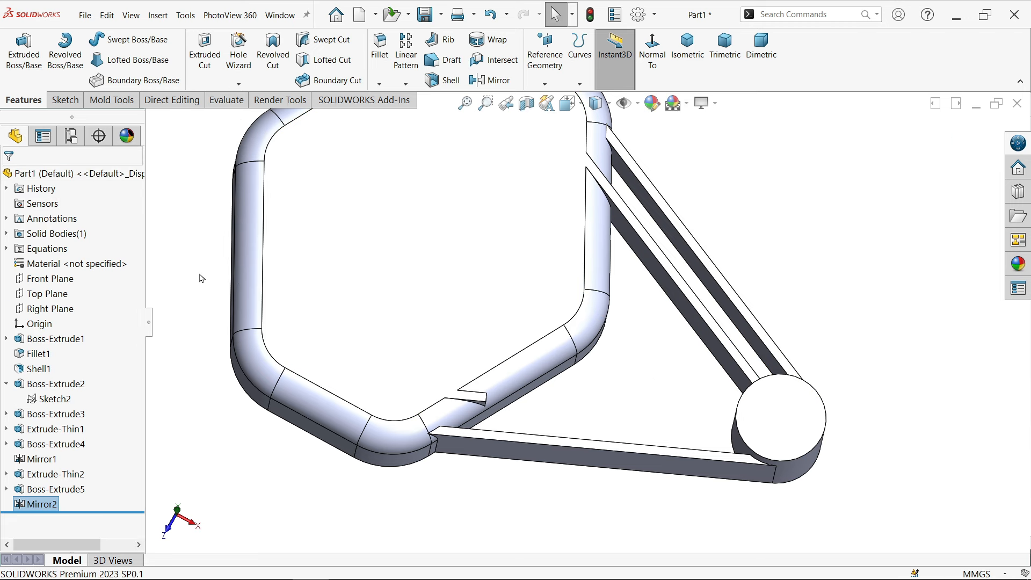
- Edit the latest mirror feature to also include the thin inner wall Extrude-Thin2
right_click(38, 504)
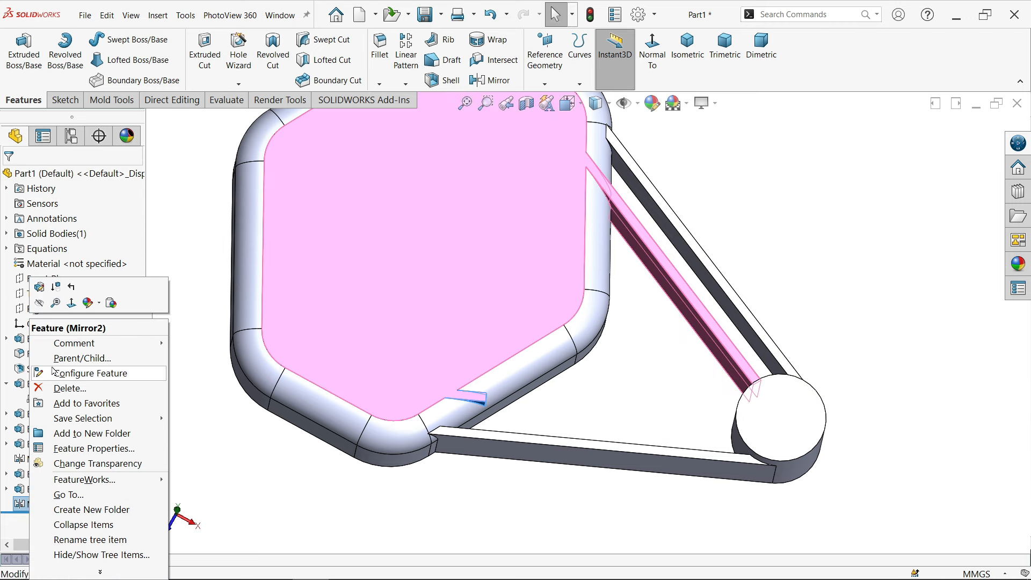
click(40, 288)
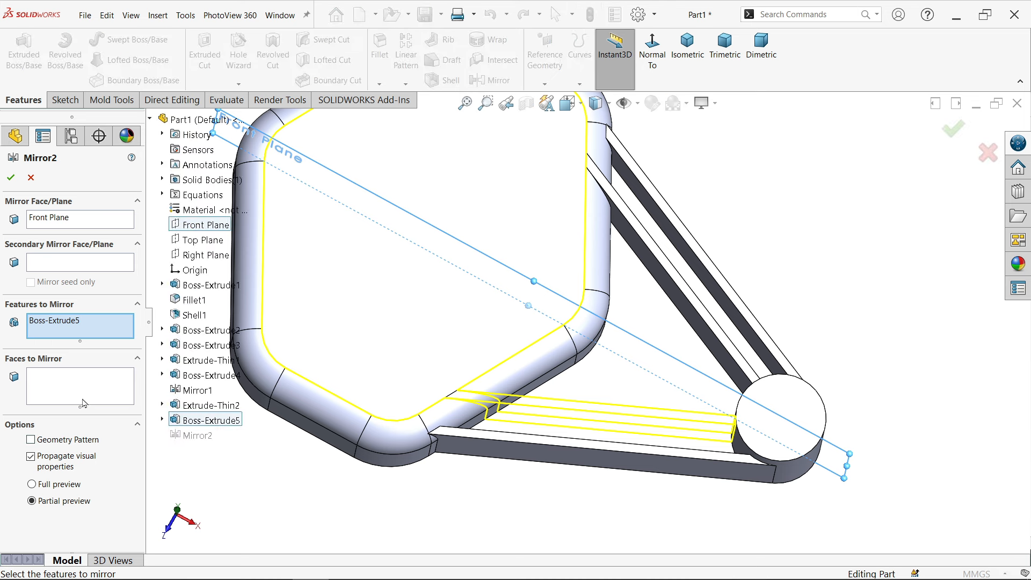
click(210, 405)
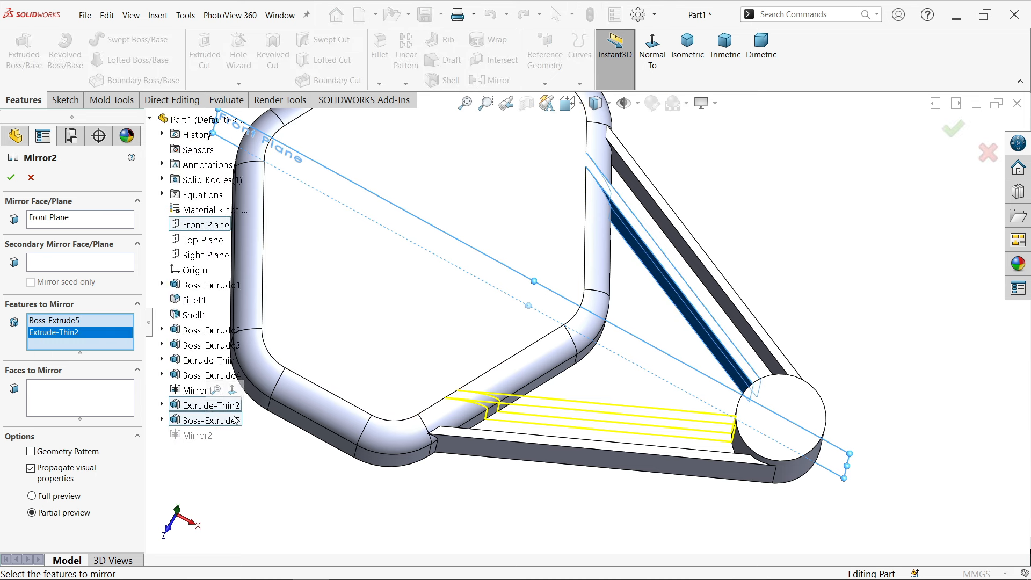
click(10, 182)
middle_drag(480, 404, 470, 299)
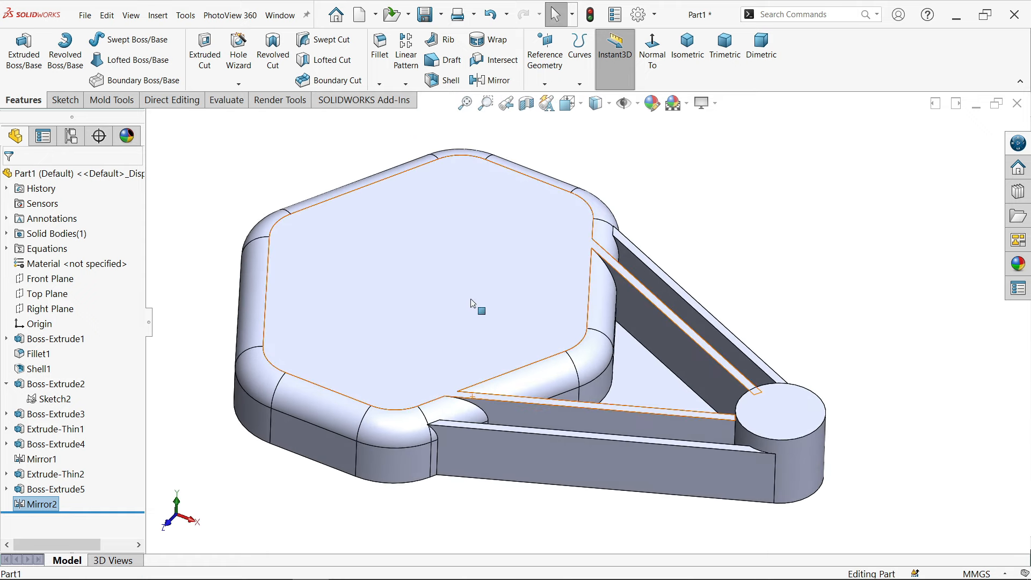
scroll(524, 371, up, 3)
scroll(494, 295, down, 3)
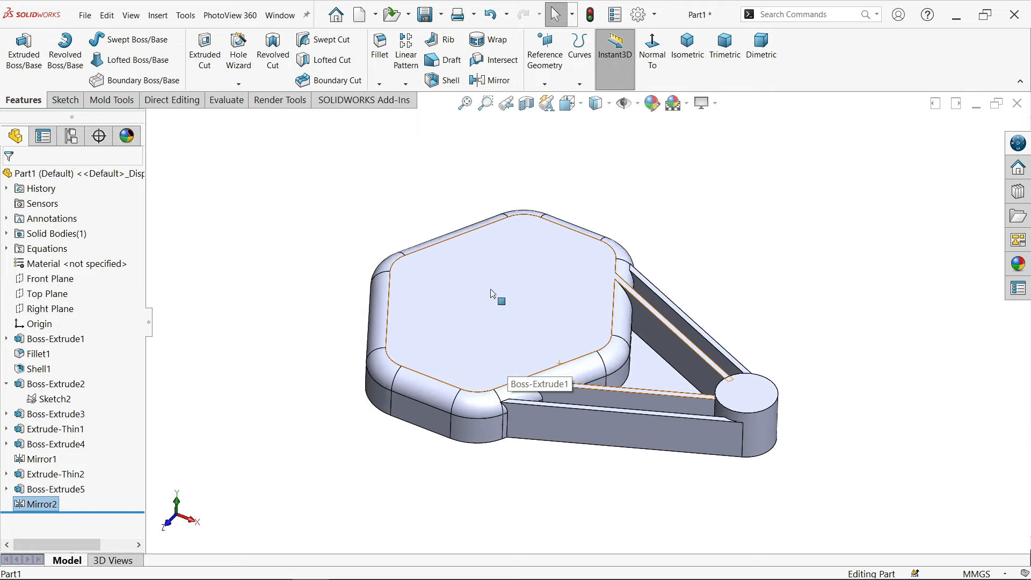
click(276, 206)
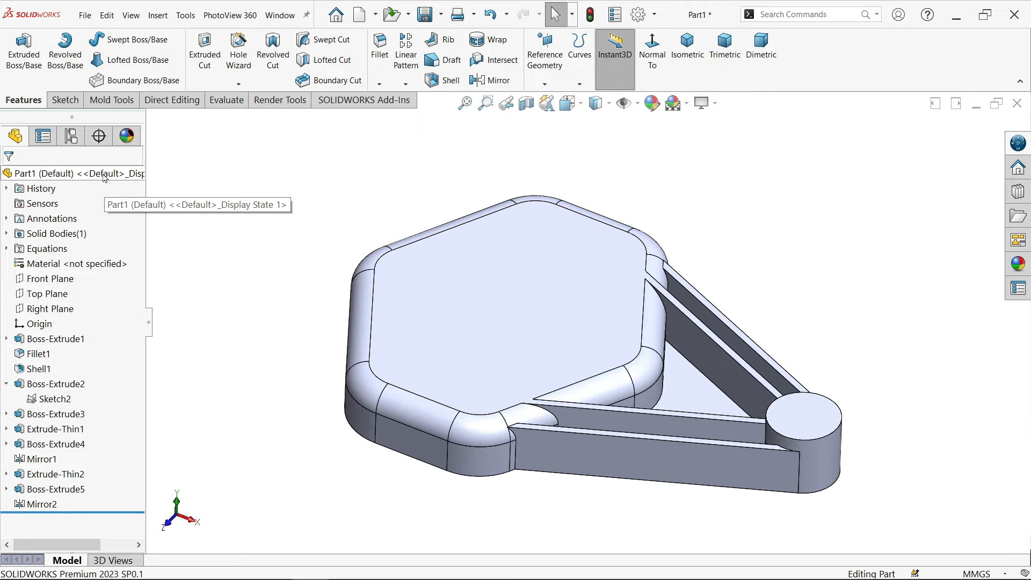
- Apply the standard orange color to the whole part and raise its green component to about 130
click(105, 175)
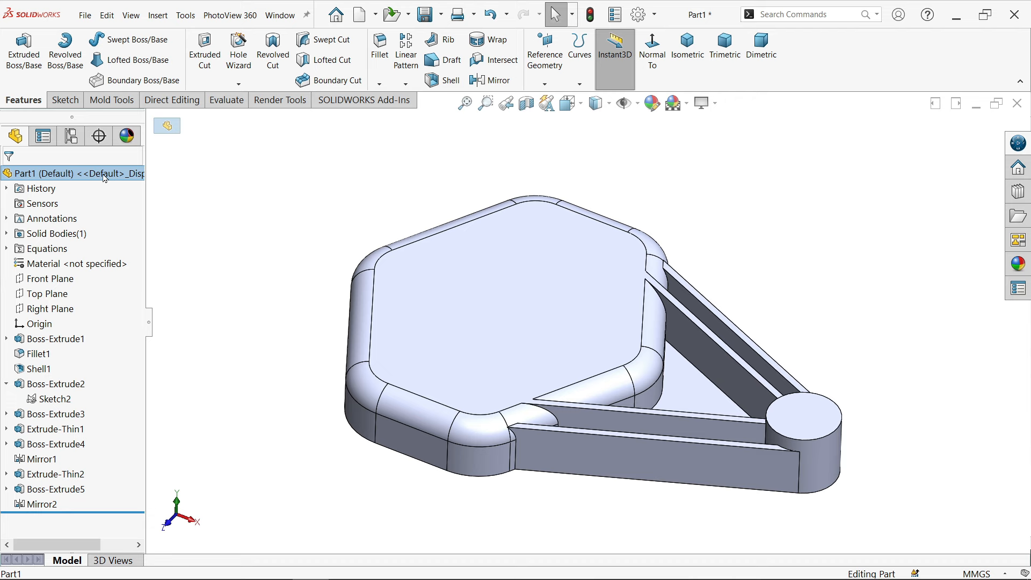
click(656, 108)
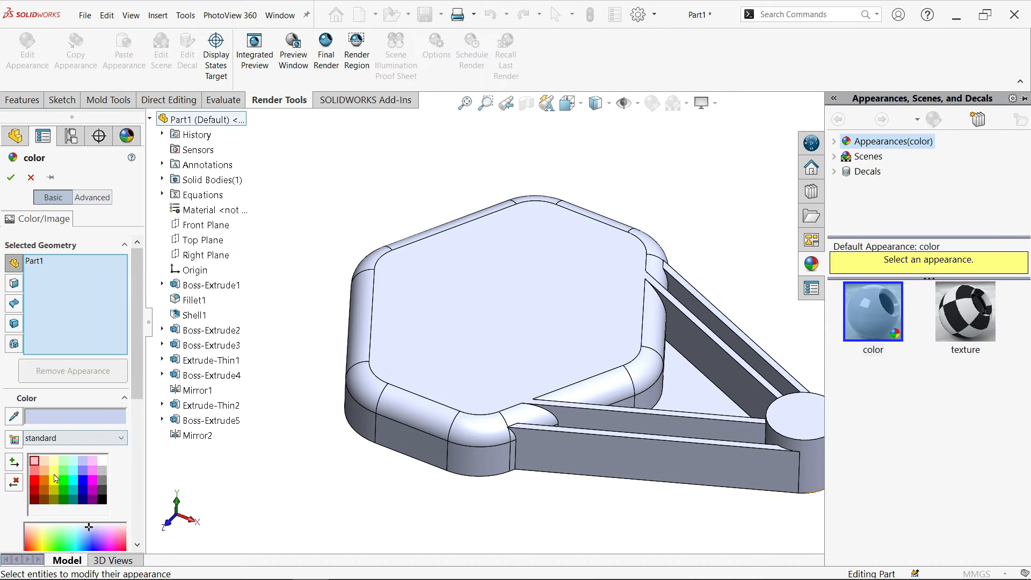
click(44, 481)
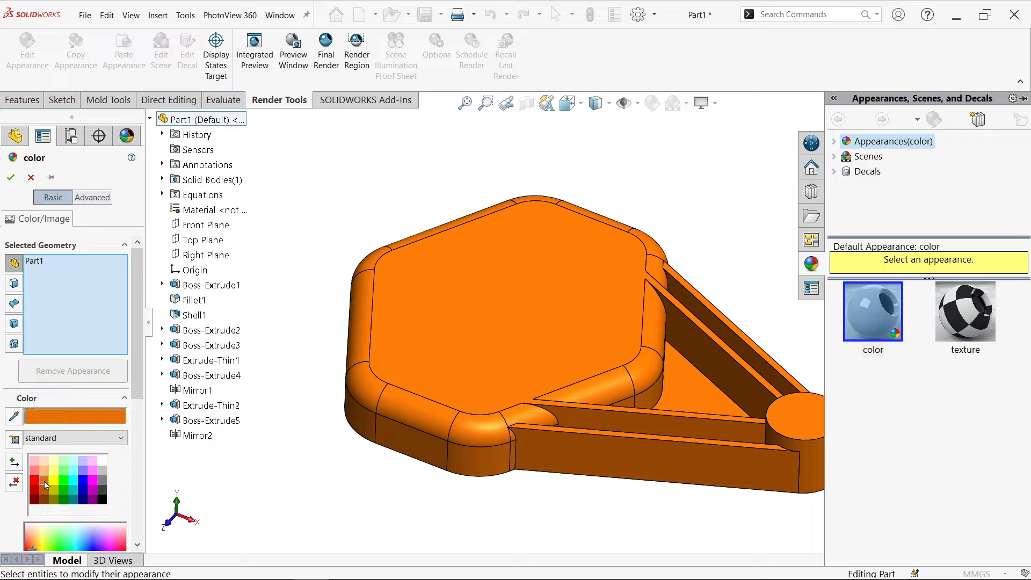
drag(137, 369, 130, 455)
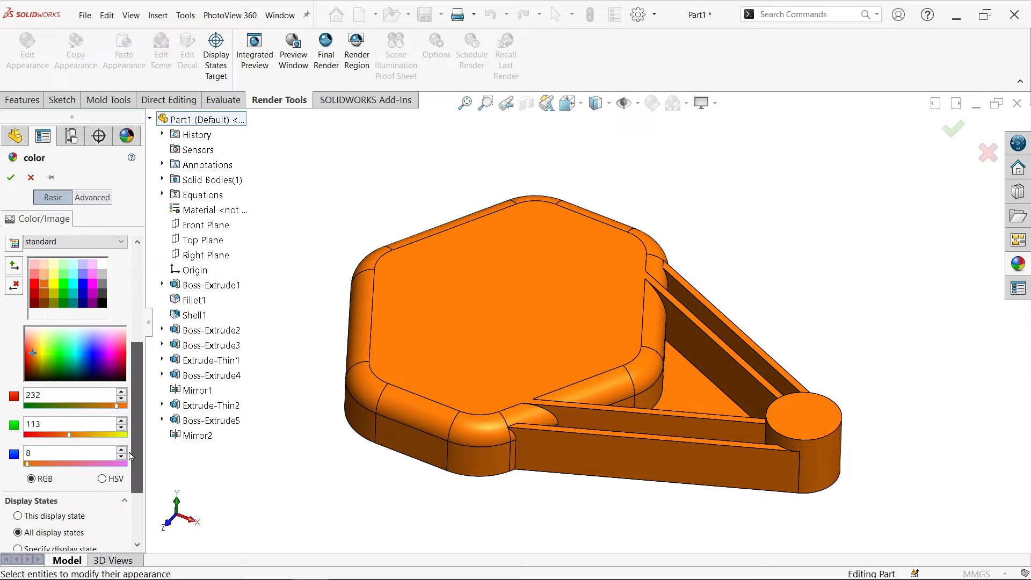
drag(74, 439, 76, 439)
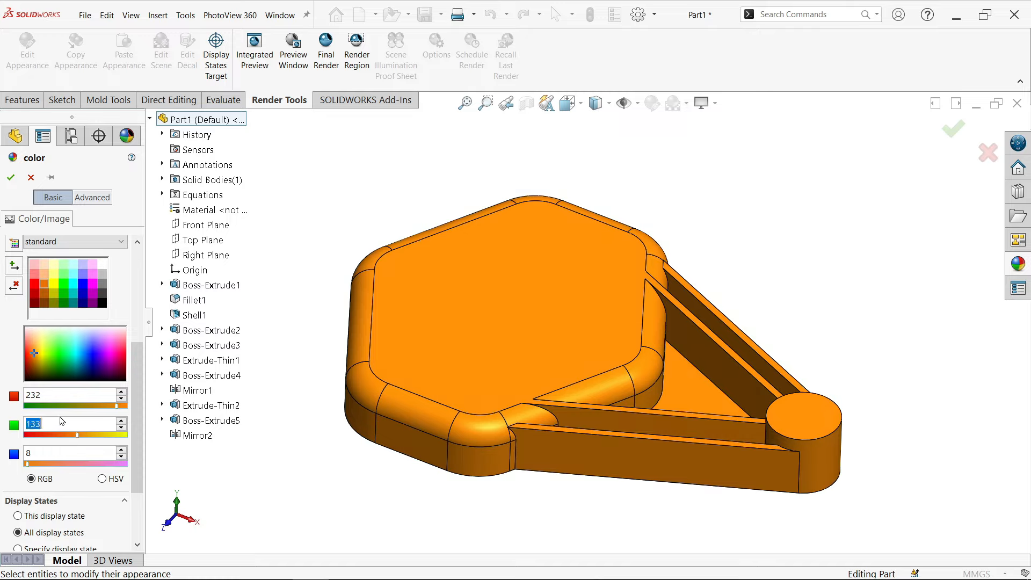
text(30)
click(11, 178)
- Start a Hole Wizard hole using the ISO standard and the Drill sizes type
middle_drag(698, 361, 676, 365)
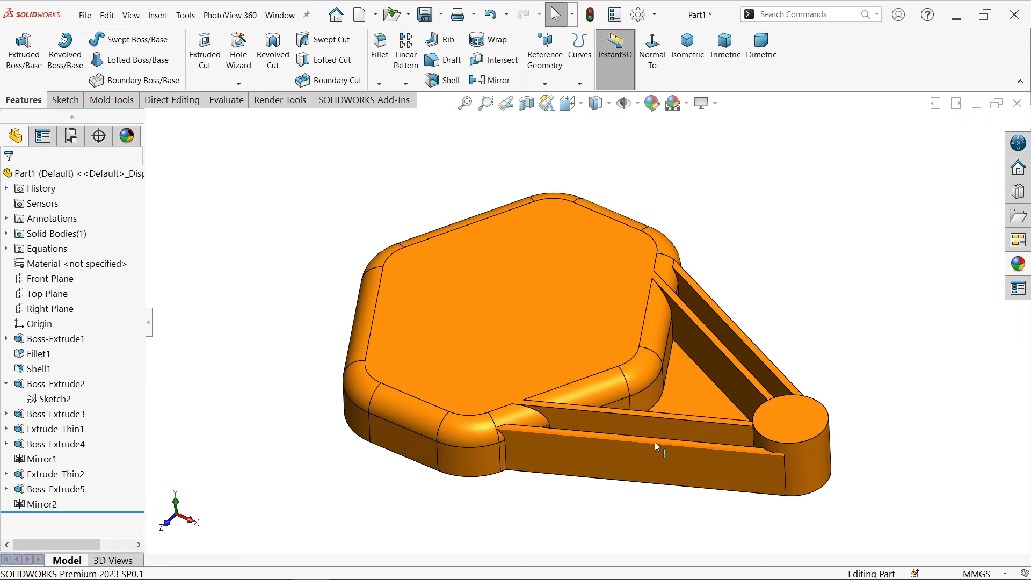
mouse_move(655, 443)
middle_down()
mouse_move(644, 189)
mouse_move(641, 450)
middle_up()
click(241, 56)
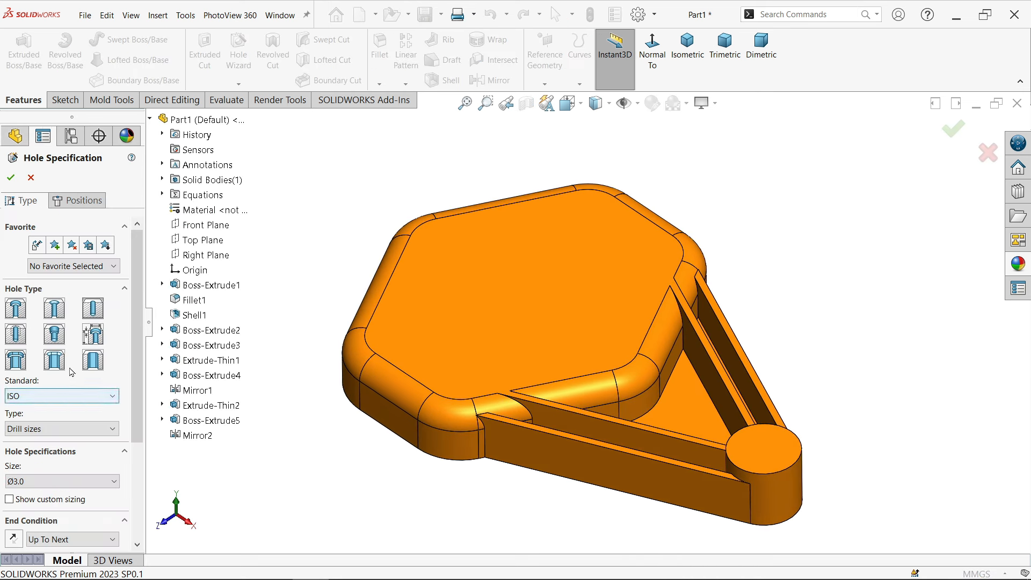
click(43, 399)
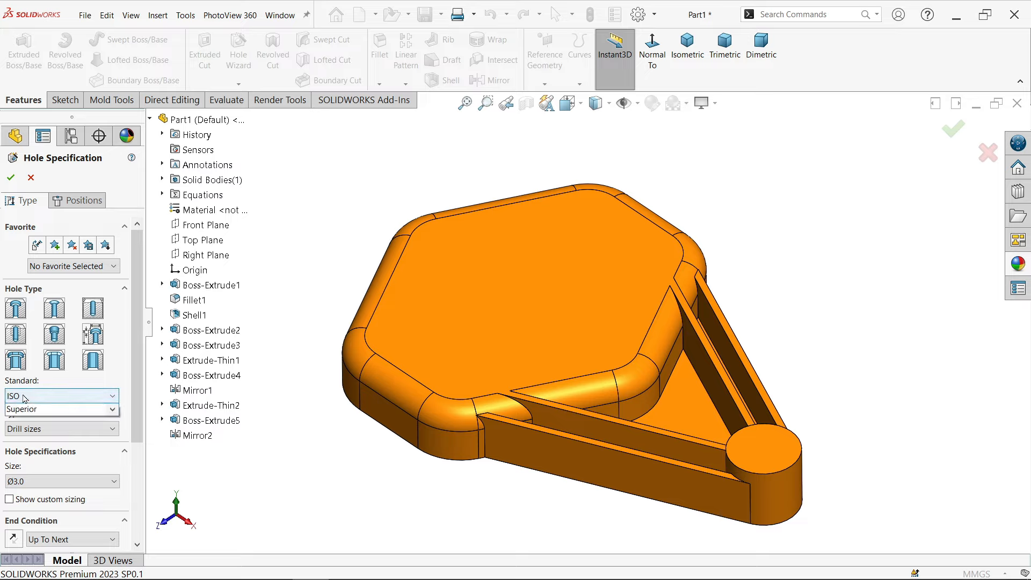
click(39, 436)
click(38, 435)
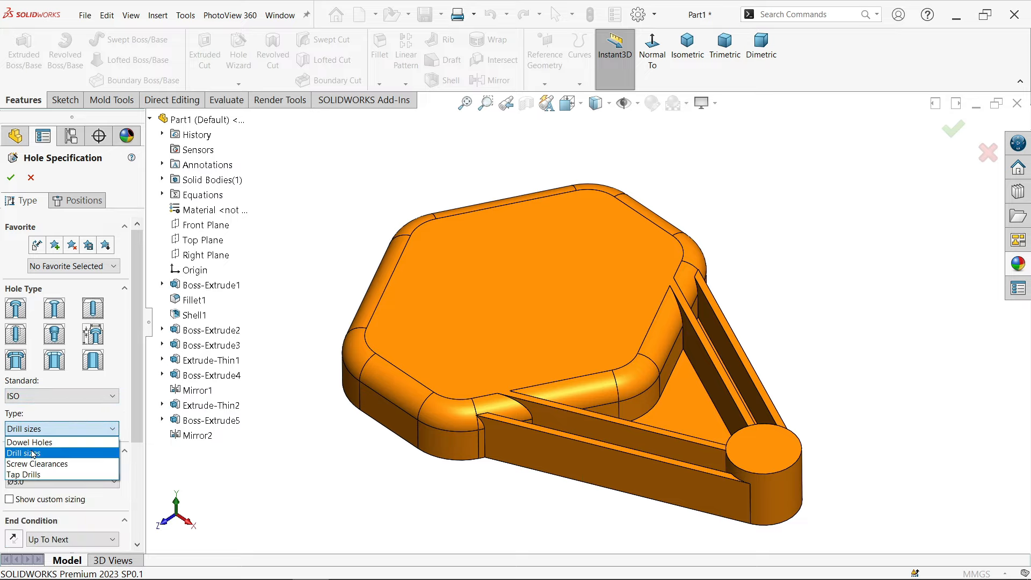
click(33, 454)
- Set the drill hole's size to Ø6.0 and keep Up To Next as its end condition
scroll(126, 424, down, 2)
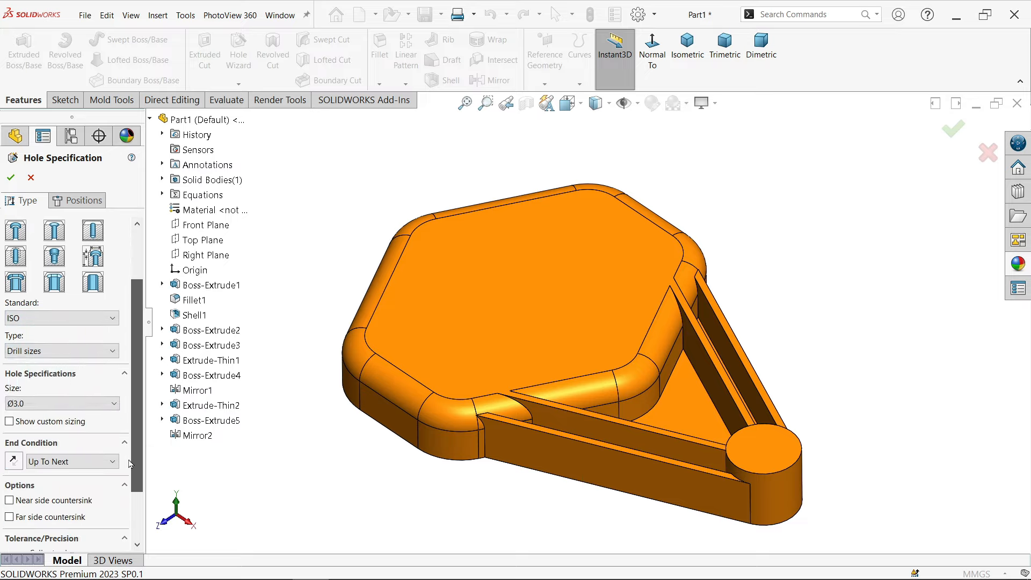
click(113, 404)
drag(113, 474, 113, 498)
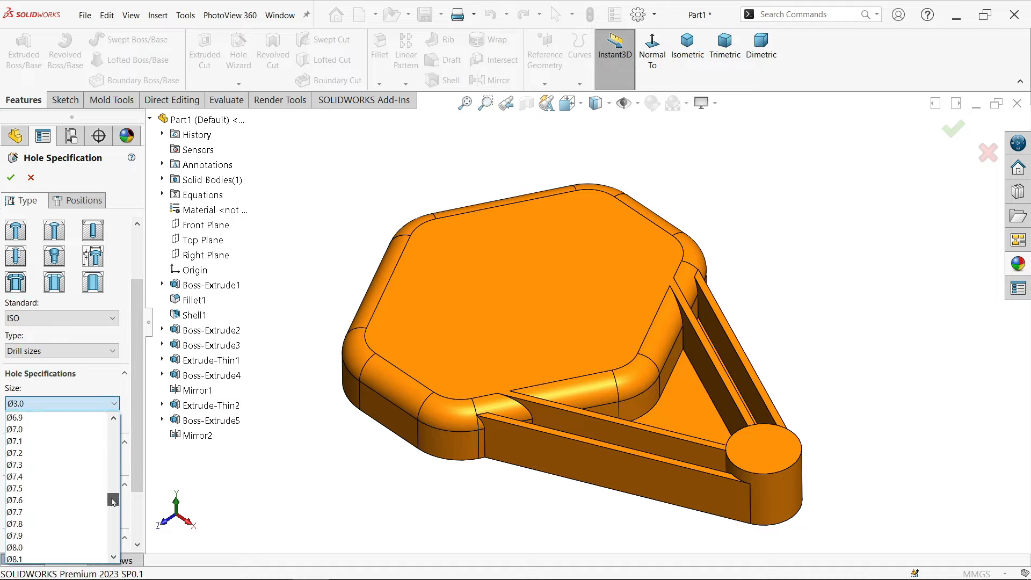
scroll(56, 440, up, 4)
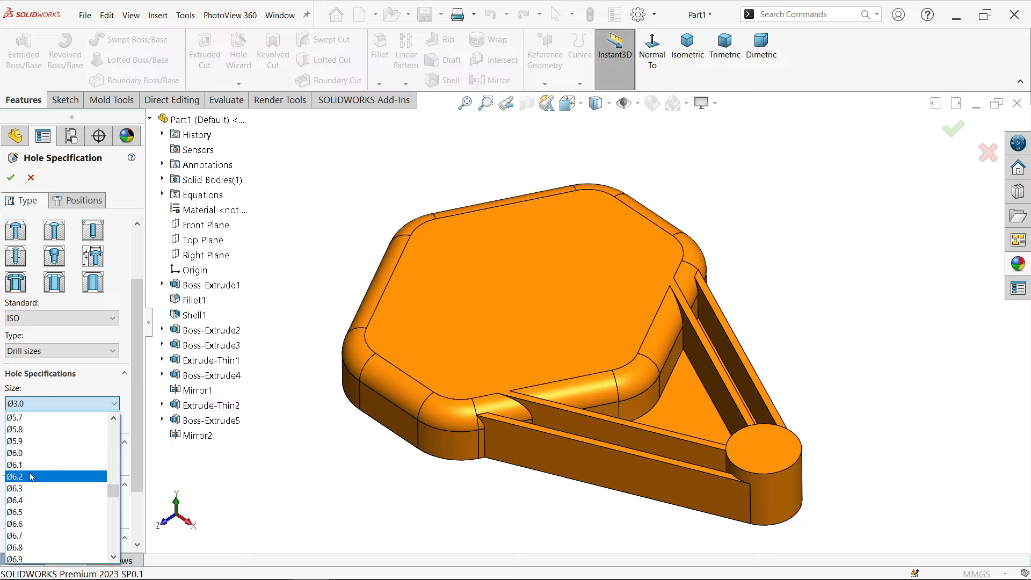
click(29, 454)
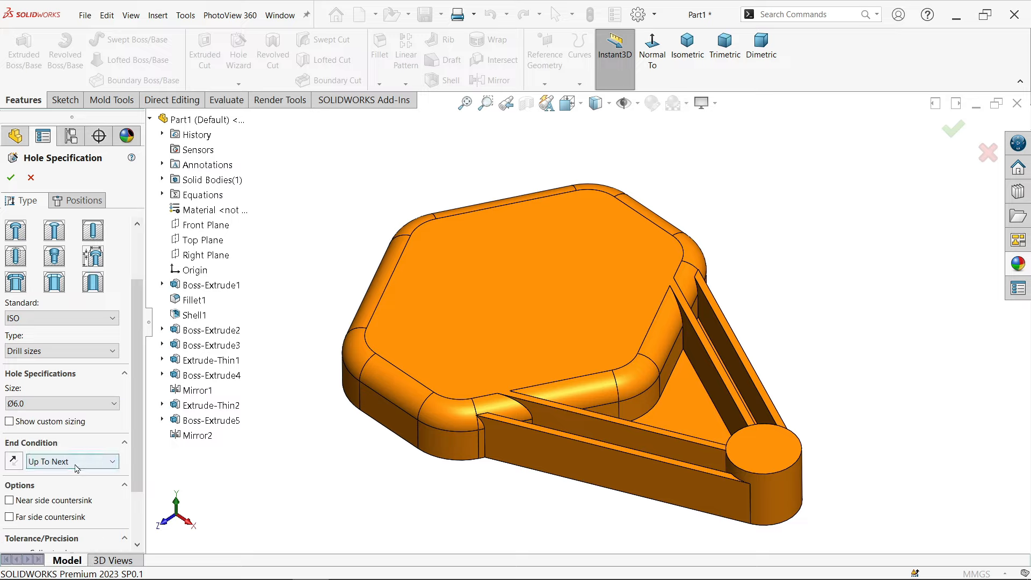
click(76, 465)
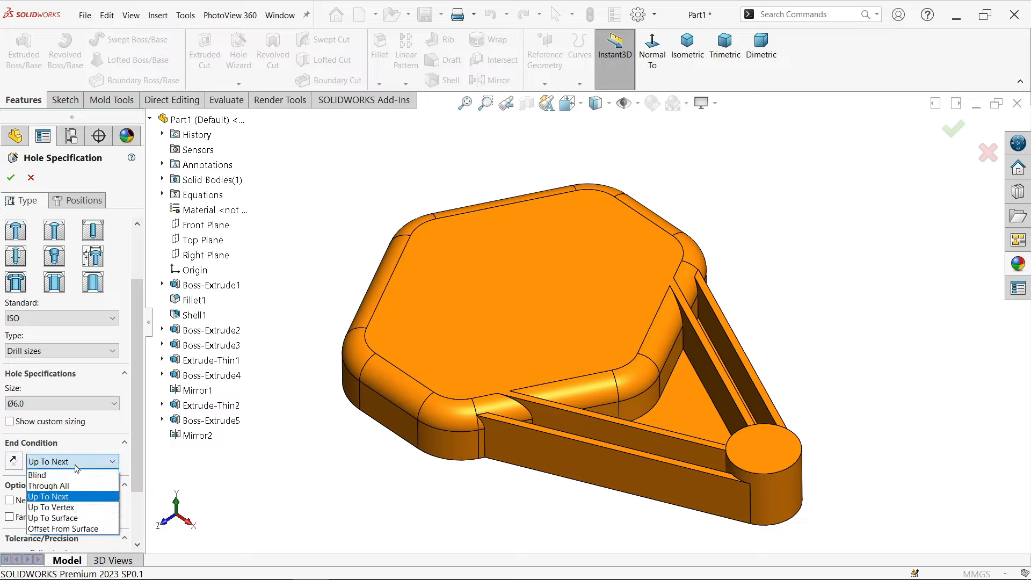
click(76, 465)
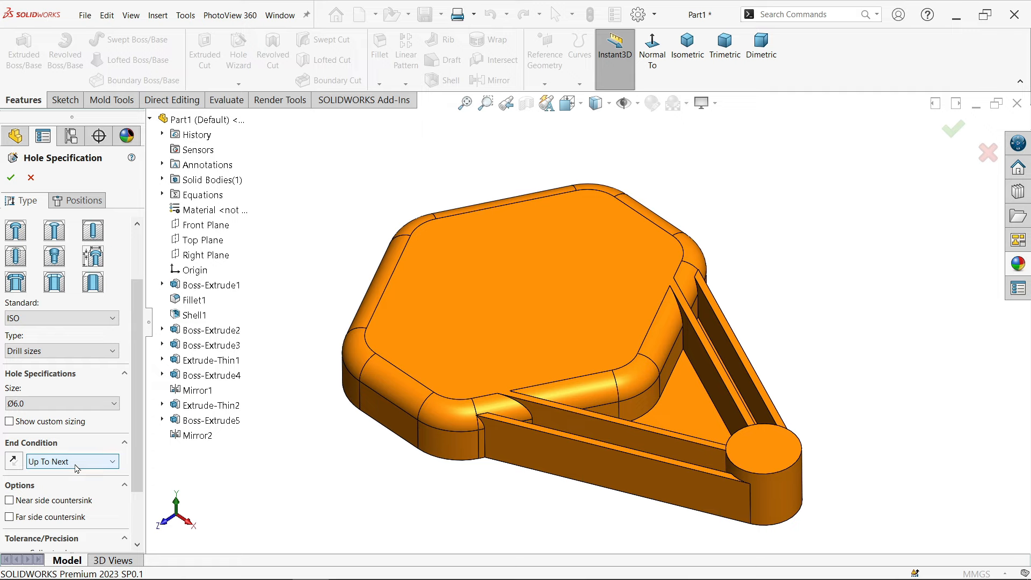
scroll(723, 430, down, 3)
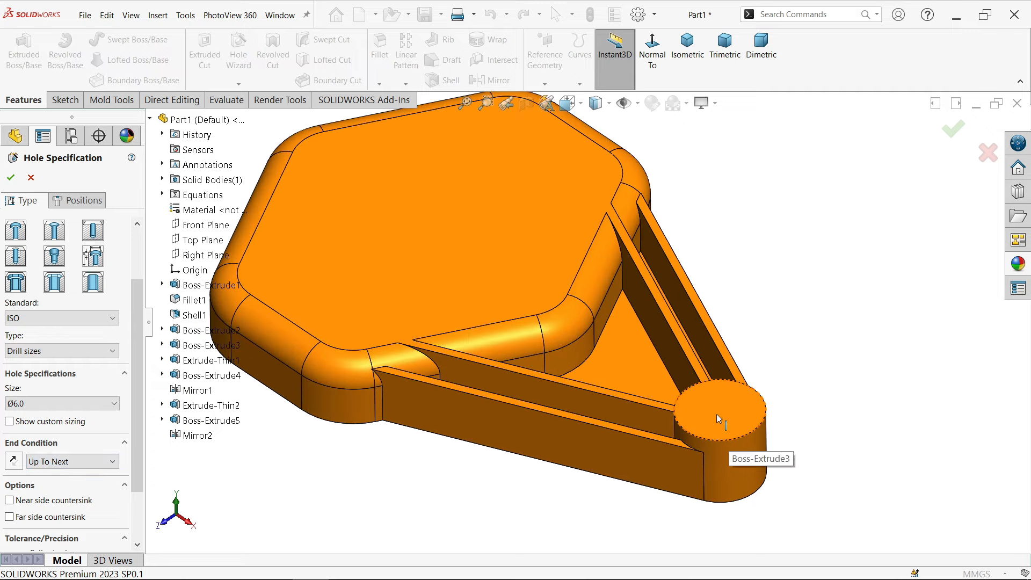
middle_drag(718, 418, 646, 476)
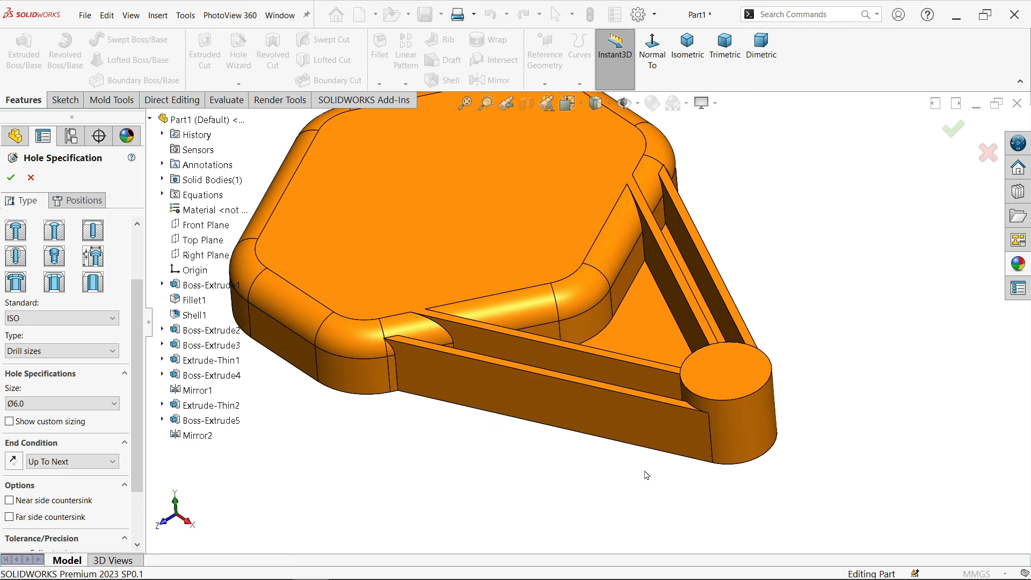
- Position the hole at the centre of the round boss's top face at the arm's tip and finish it
click(94, 203)
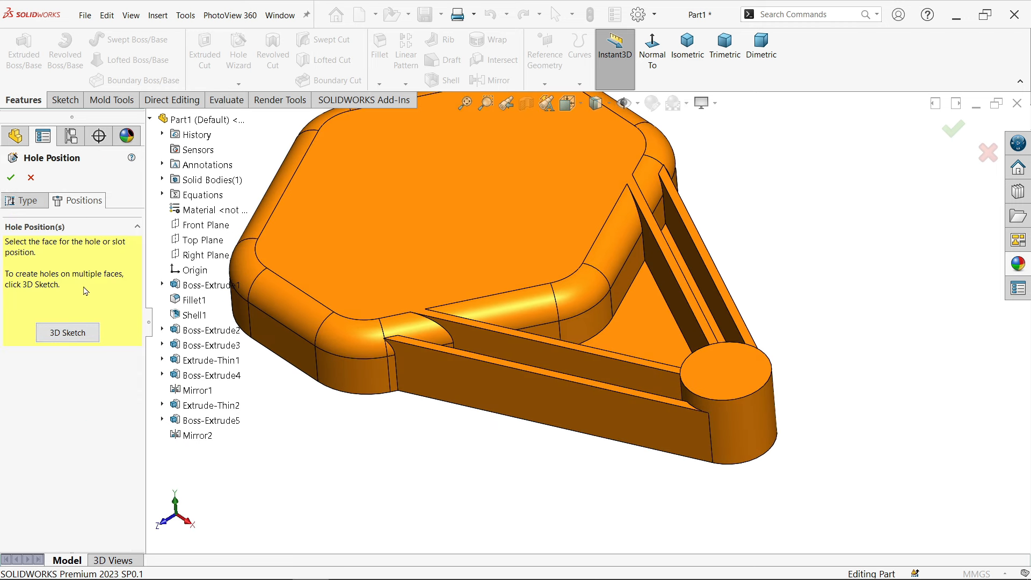
click(731, 382)
scroll(795, 336, down, 4)
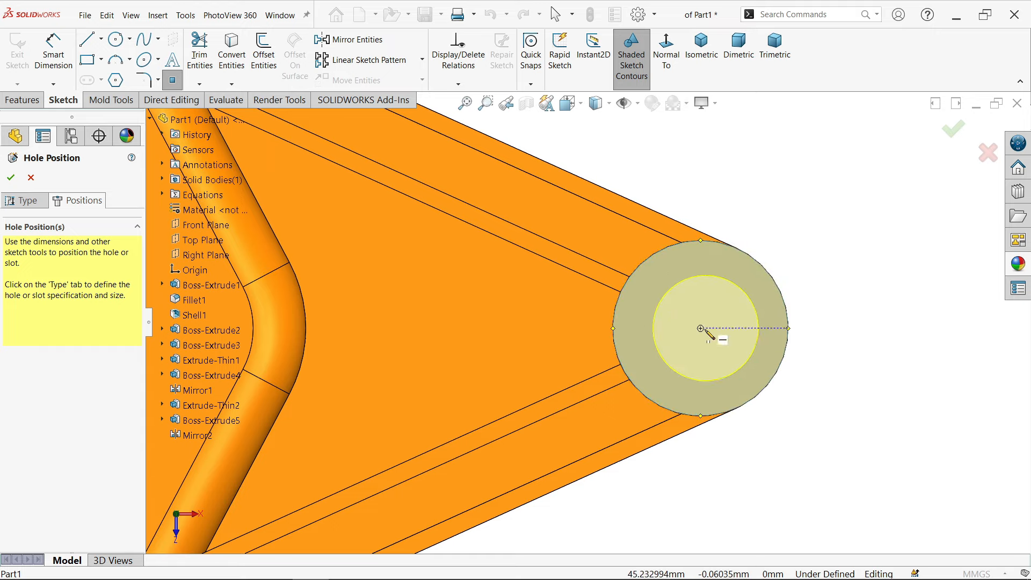
click(701, 329)
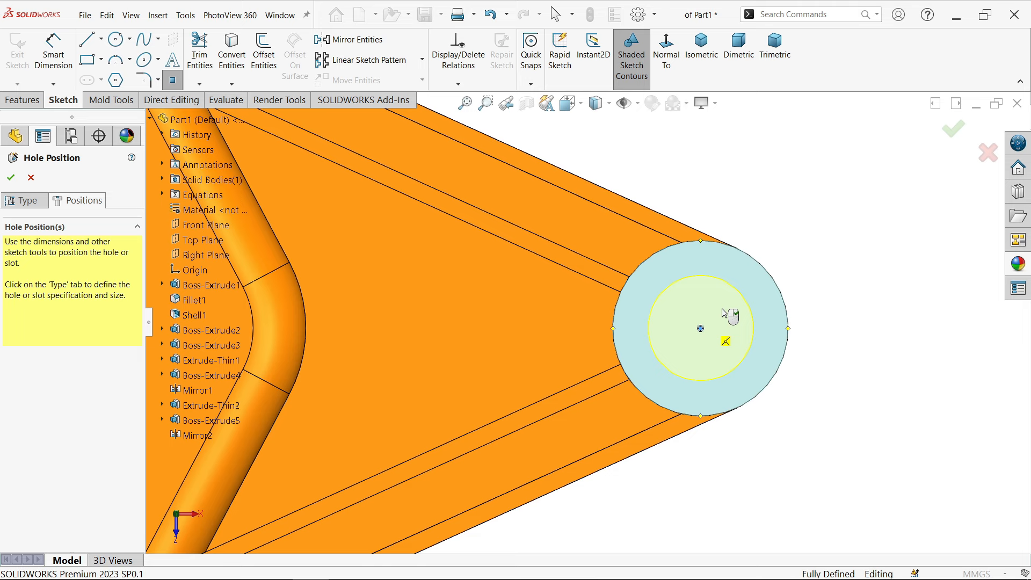
right_click(777, 231)
click(796, 238)
middle_drag(776, 311, 635, 317)
click(13, 178)
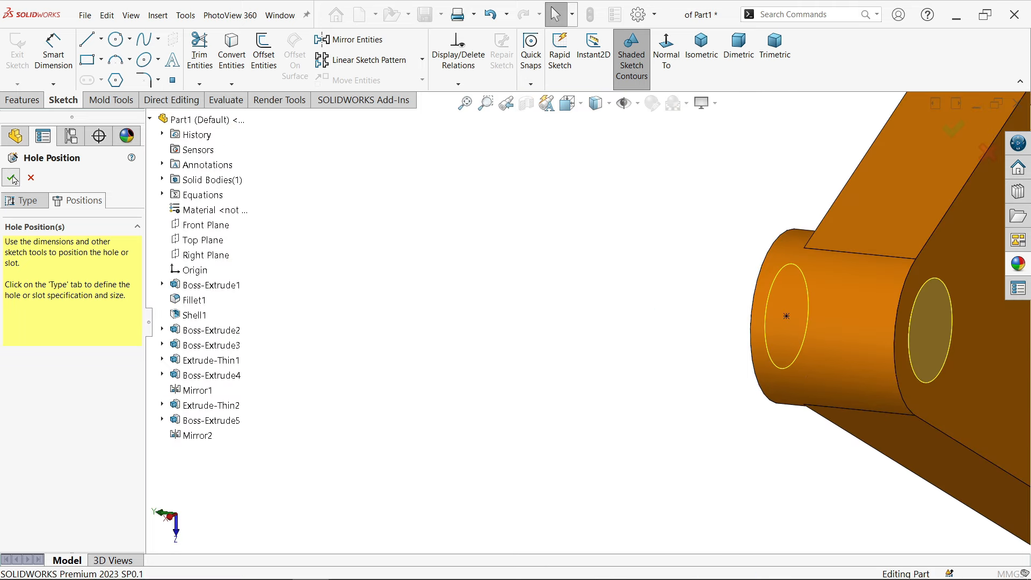
scroll(404, 275, up, 4)
scroll(677, 324, down, 3)
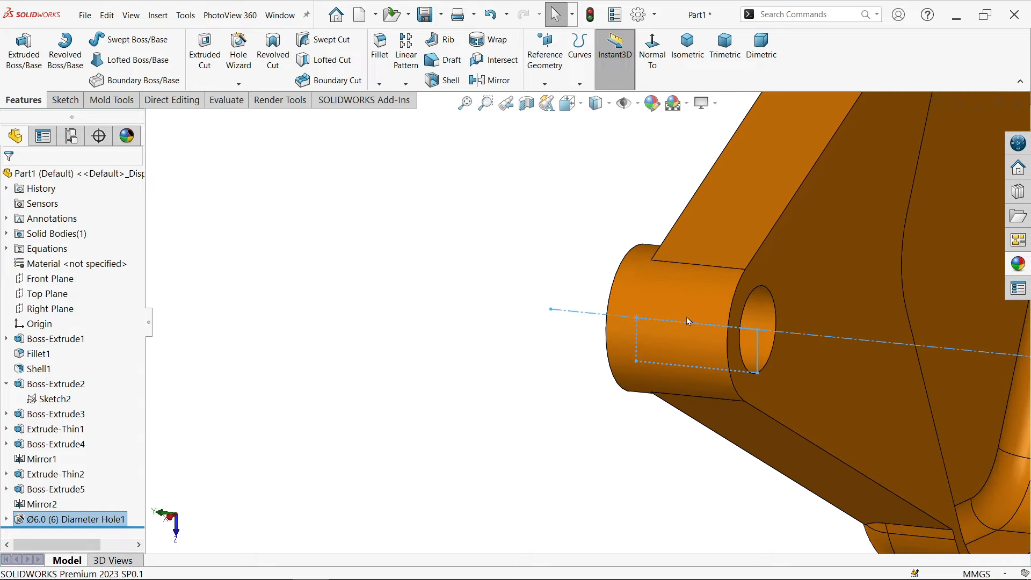
middle_drag(686, 320, 804, 336)
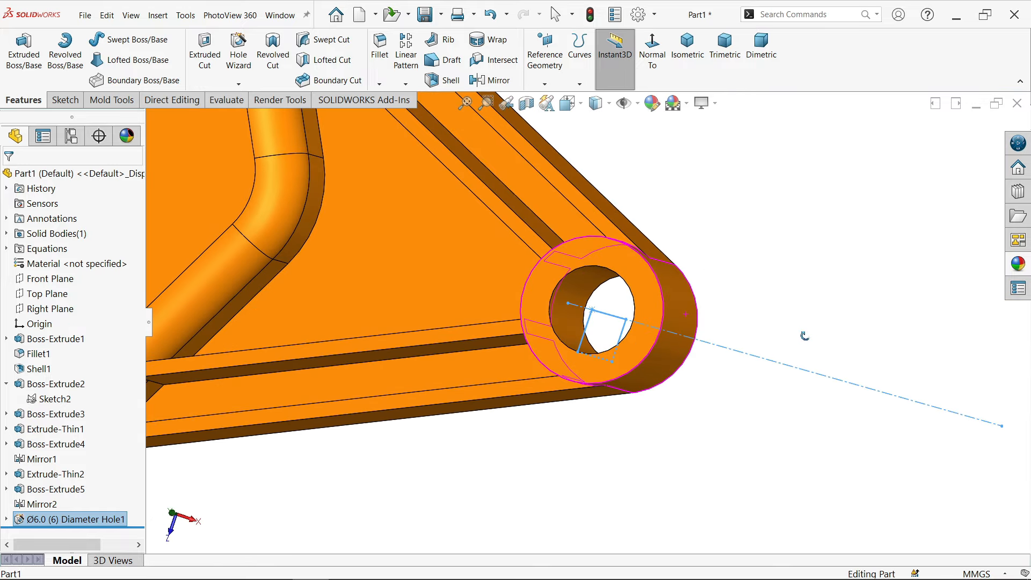
click(687, 46)
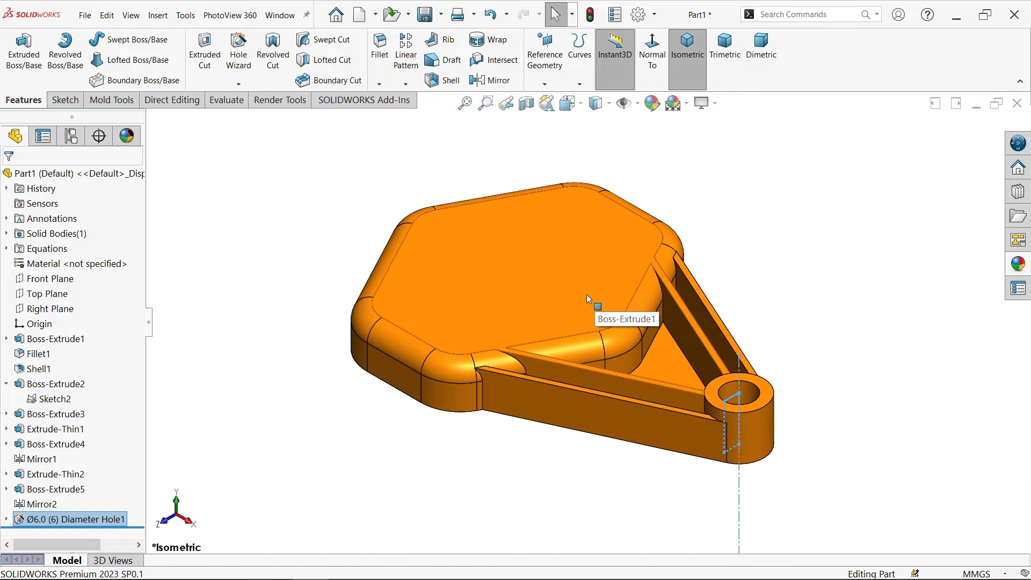
scroll(594, 298, down, 2)
click(298, 216)
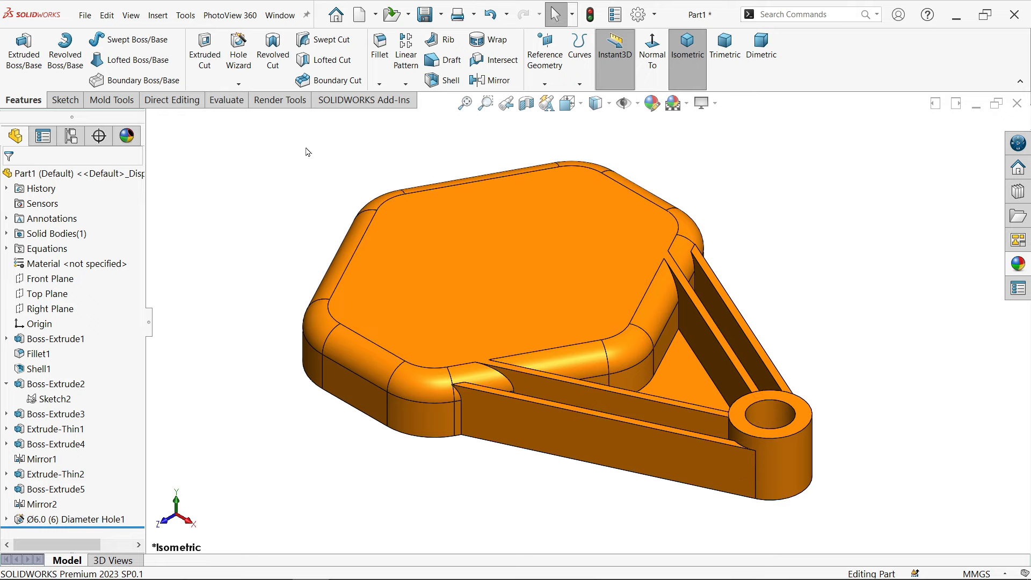
- Save the part to the Desktop as a SOLIDWORKS part named 3D Model Exercise 225.0
click(428, 17)
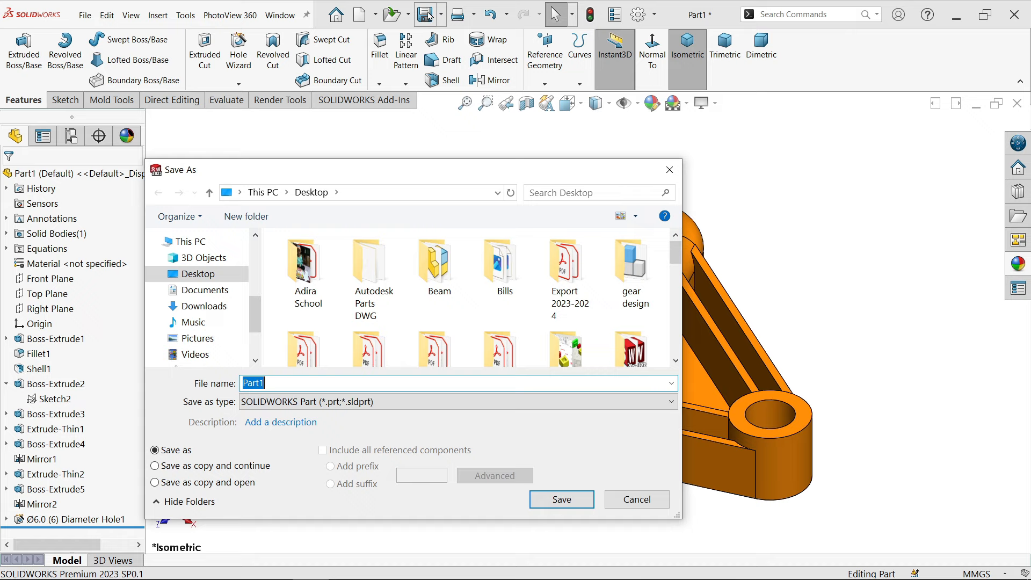
text(3D)
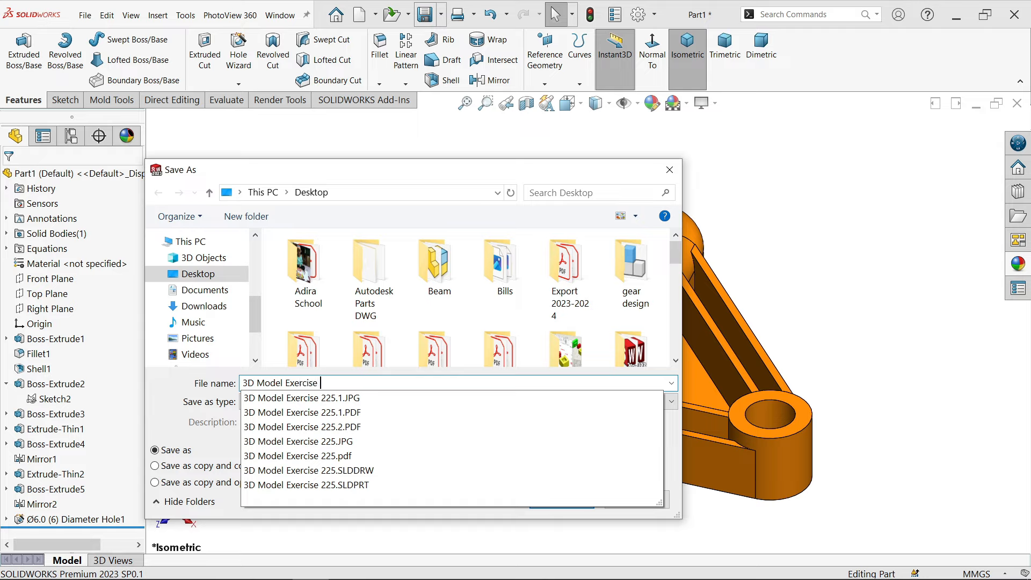
text(Model Exercise 225.0)
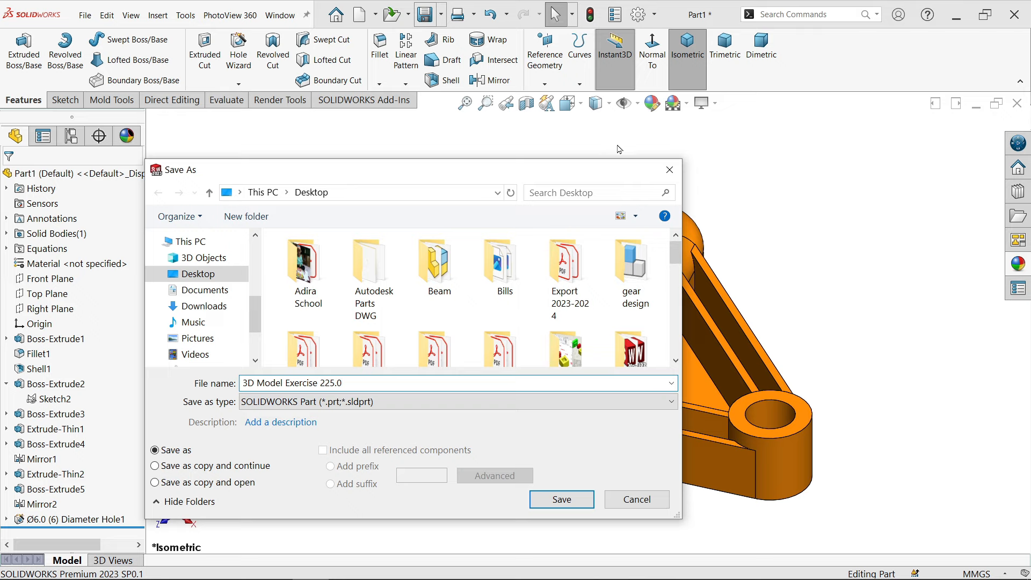
click(559, 499)
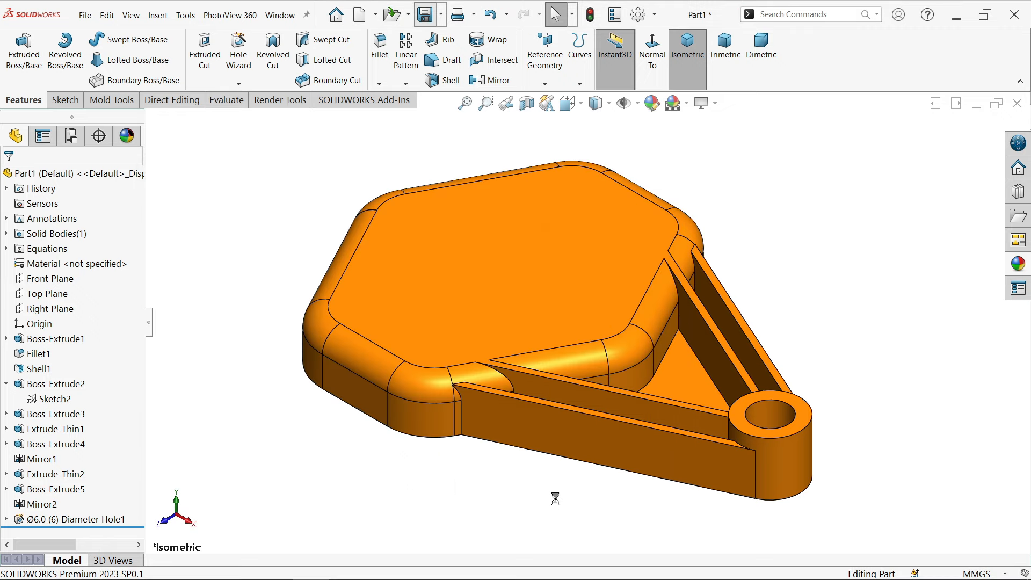
- Color the hexagonal body's top face, including the thin inner wall tops, bright green from the standard swatches
click(537, 293)
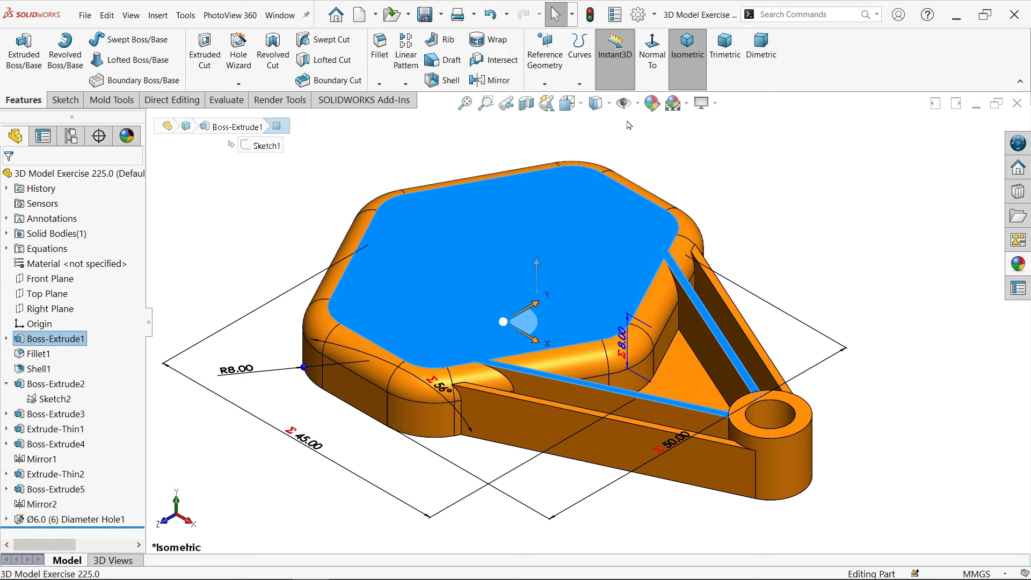
click(651, 104)
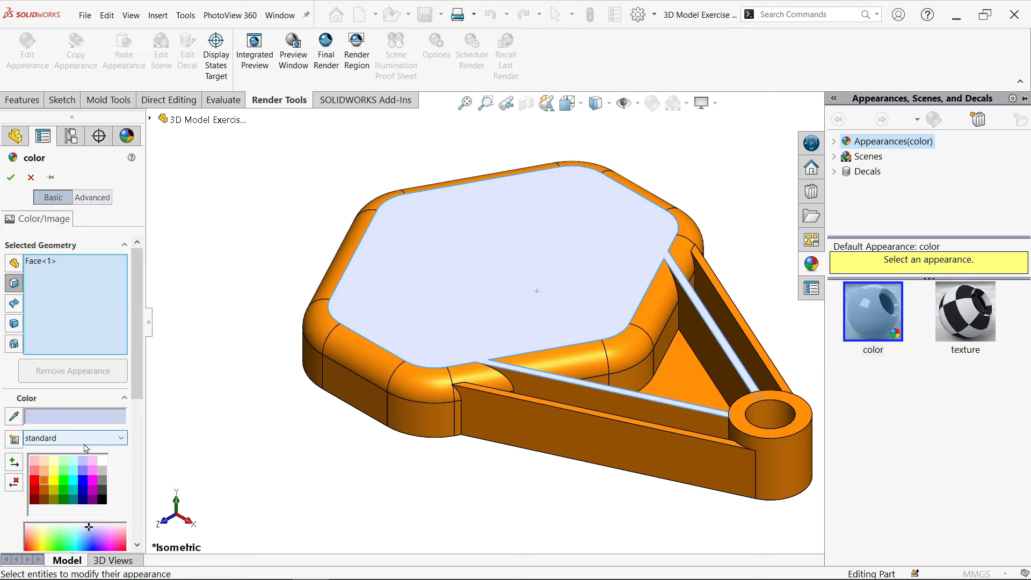
click(68, 483)
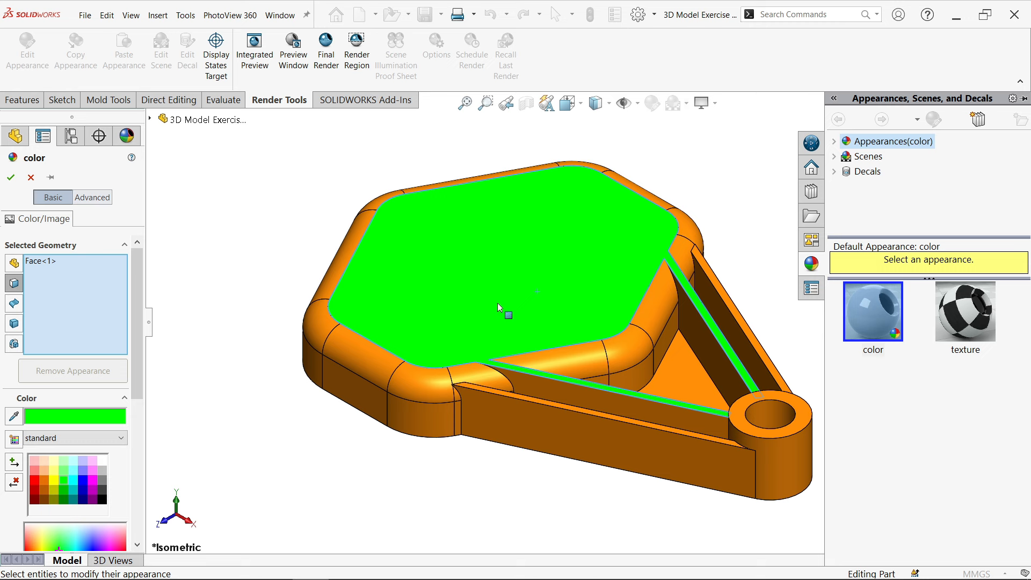
click(11, 179)
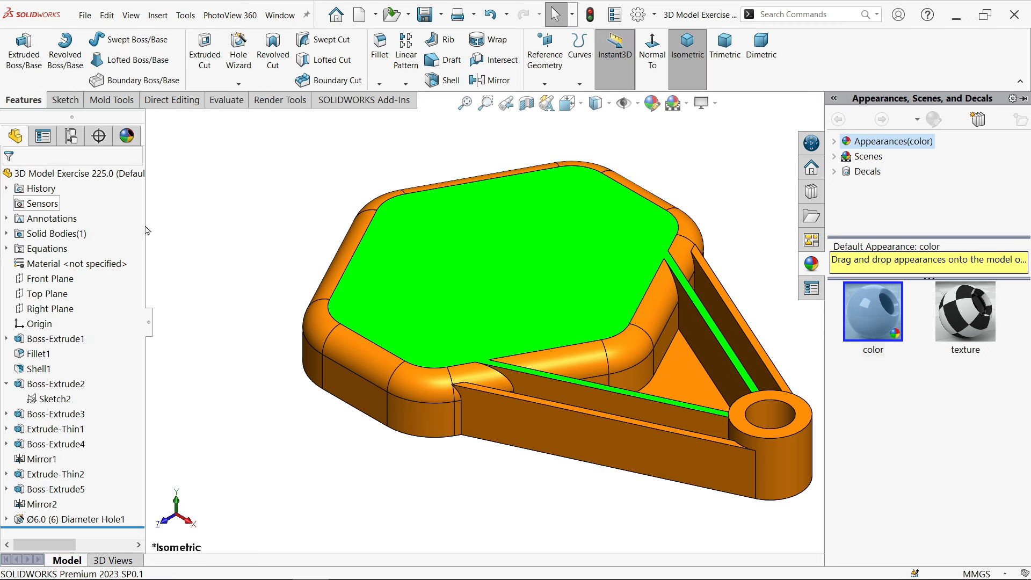
click(251, 235)
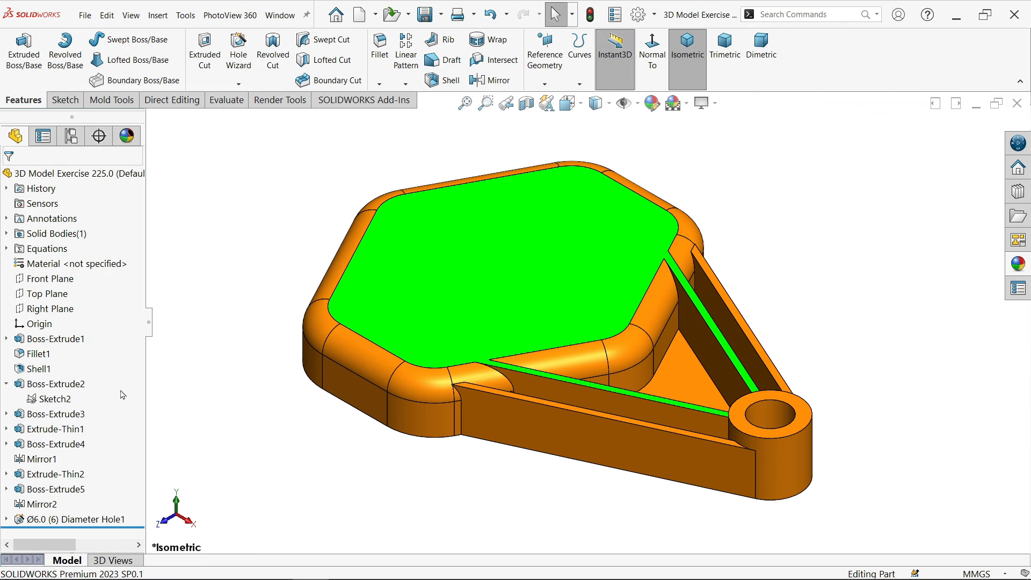
- Apply the light pink standard color to the hexagonal body's rounded edge feature Fillet1
click(38, 354)
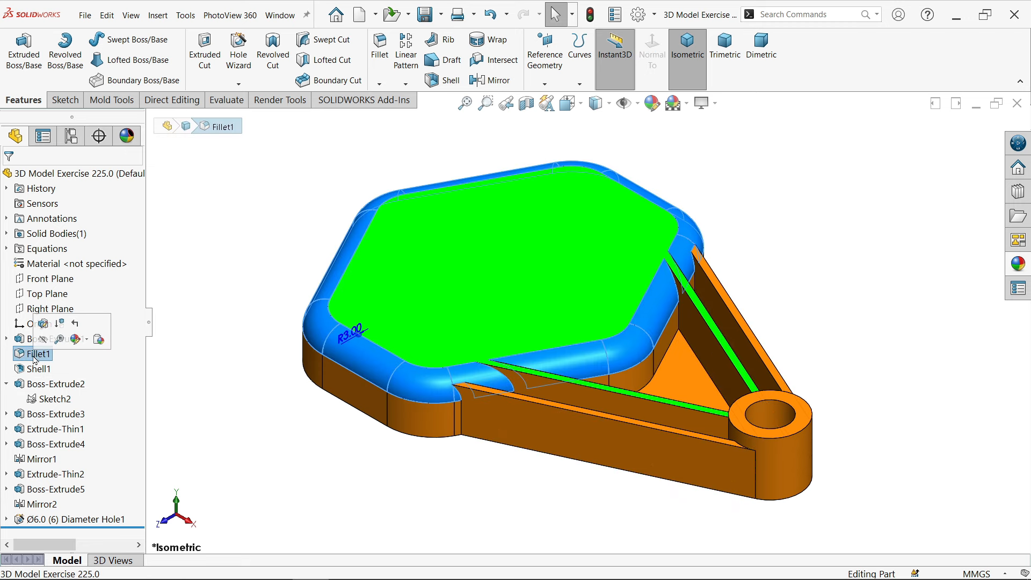
click(652, 103)
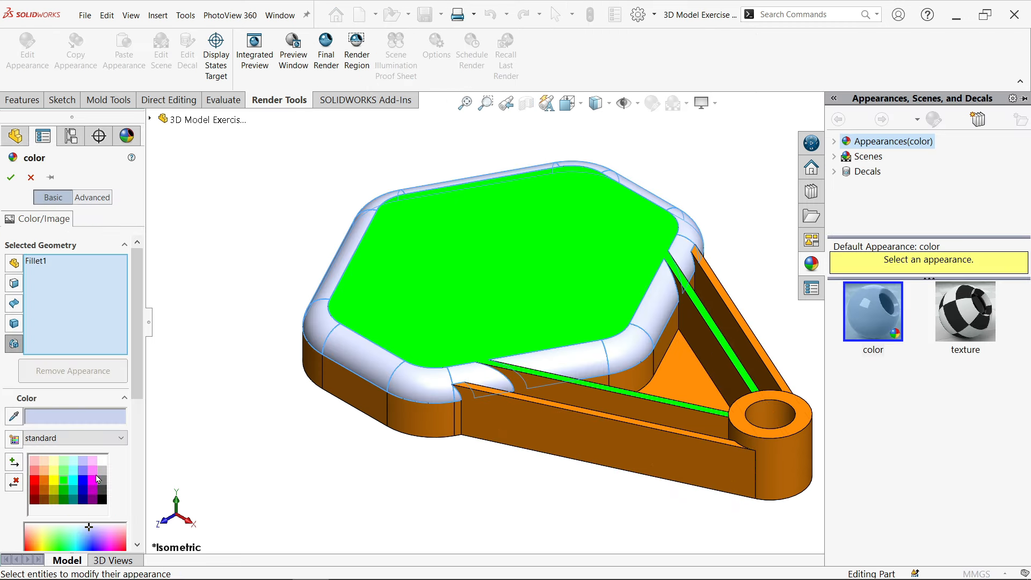
click(93, 471)
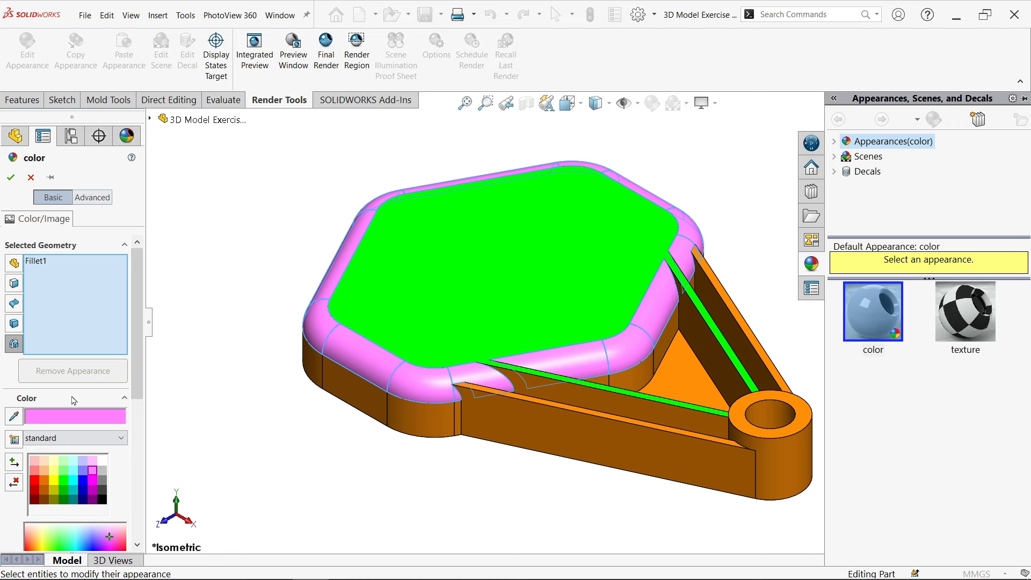
click(10, 178)
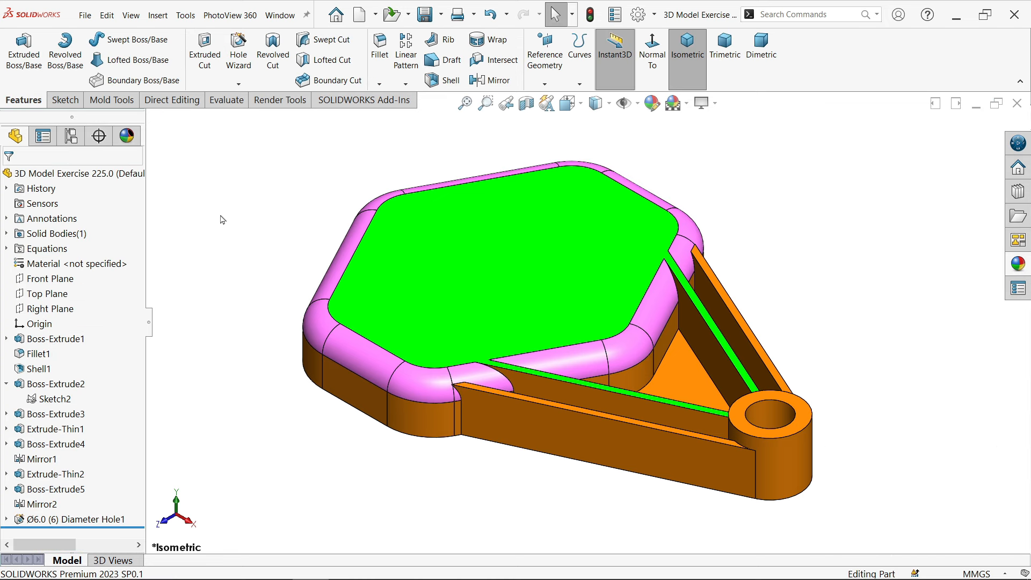
- Switch to the drawing image 3D Model Exercise 225.JPG and examine the views and section M-M for the remaining features' dimensions
key(alt+Tab)
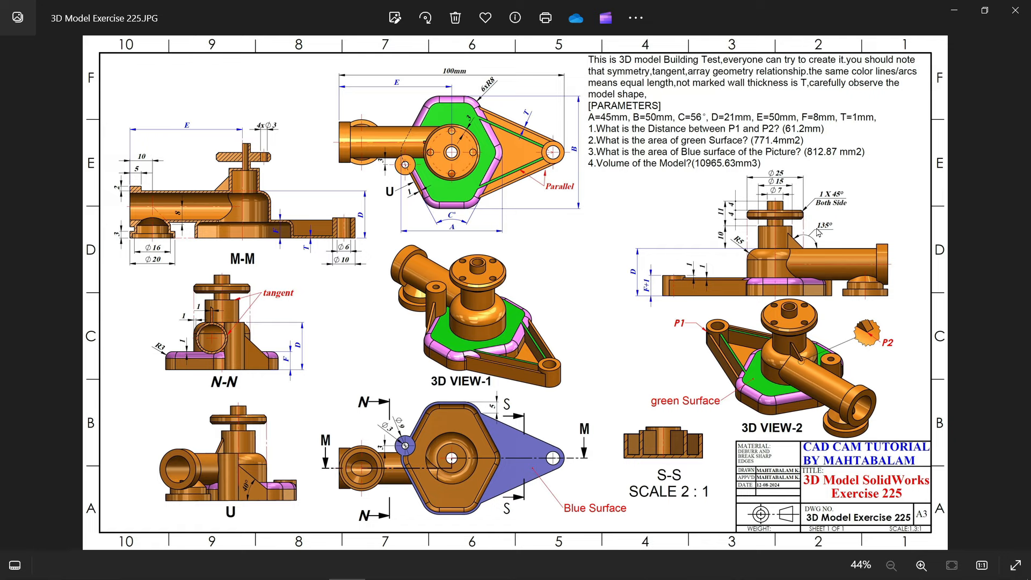
scroll(739, 198, up, 6)
drag(739, 198, 683, 267)
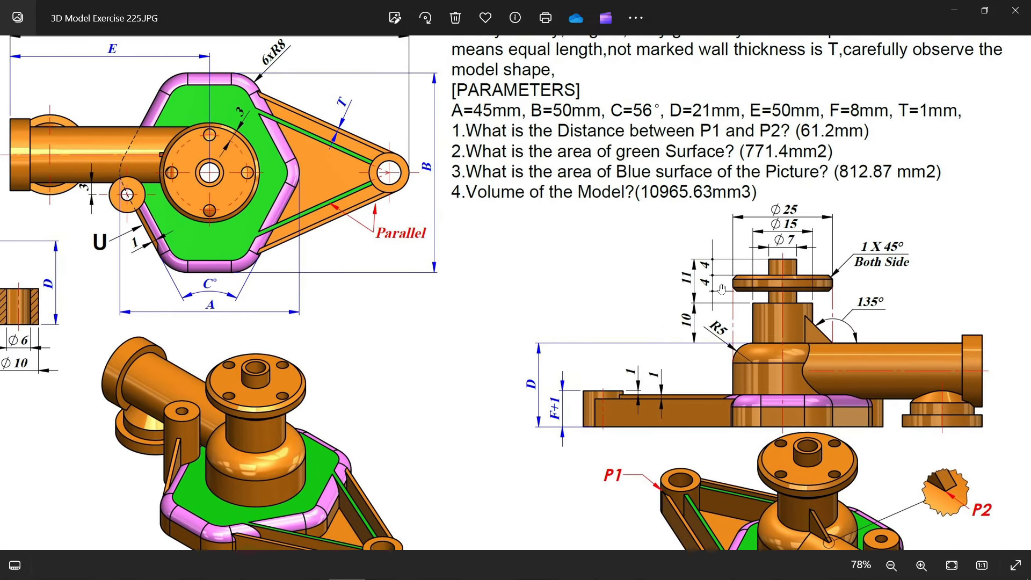
mouse_move(619, 293)
mouse_down()
mouse_move(607, 268)
mouse_move(790, 305)
mouse_up()
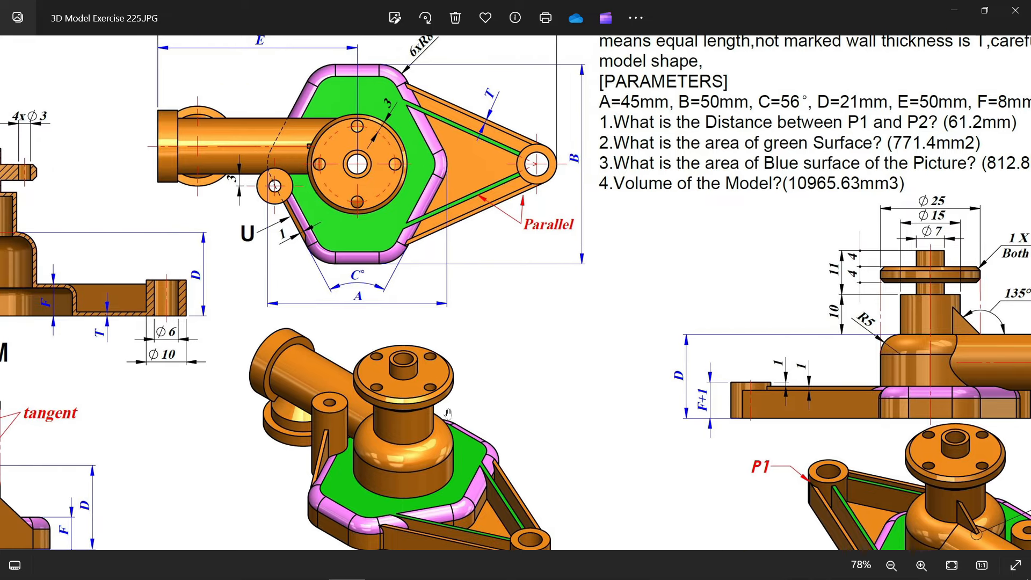
drag(698, 362, 538, 341)
scroll(660, 354, up, 1)
scroll(660, 355, down, 3)
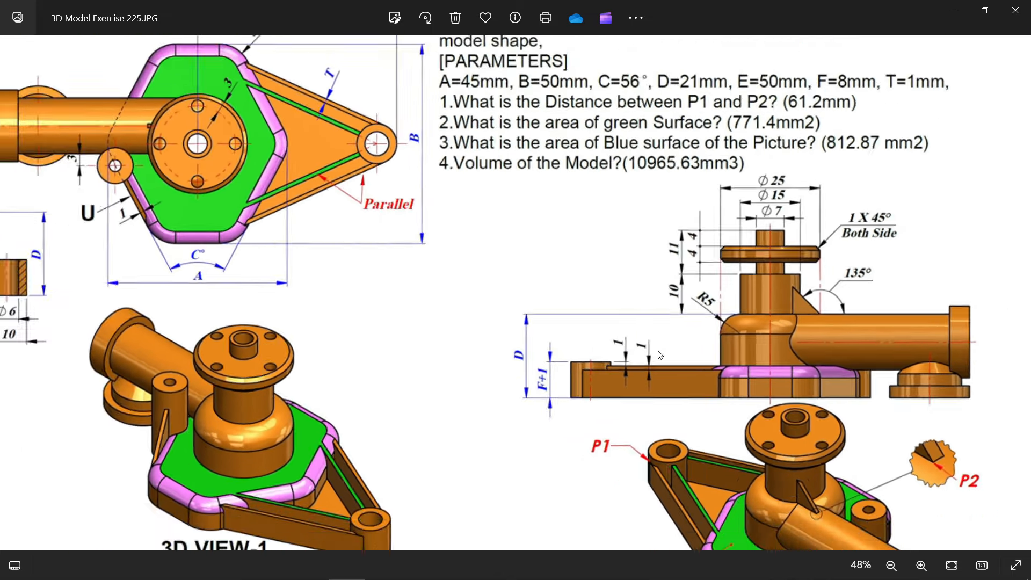
scroll(449, 473, up, 3)
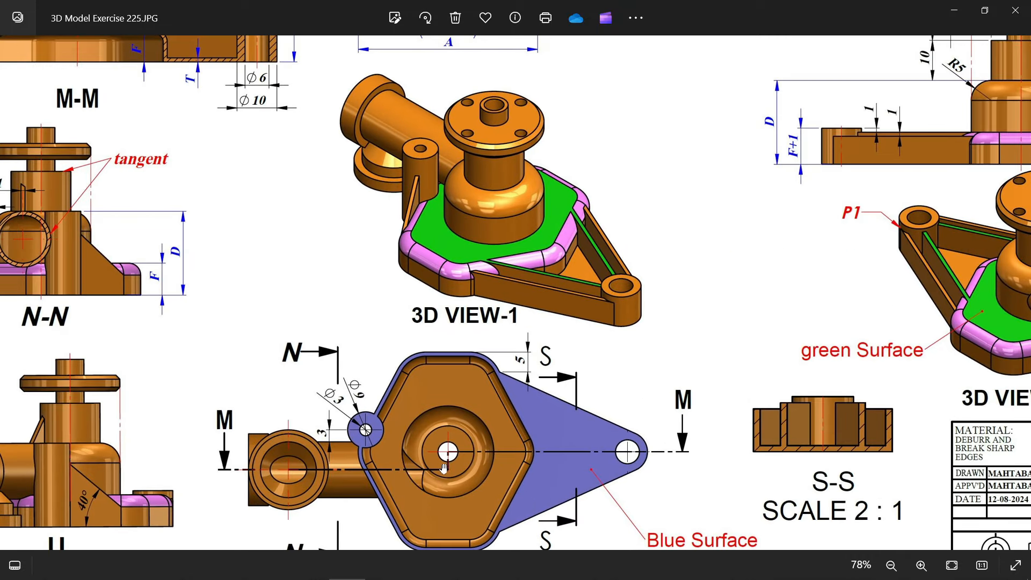
drag(283, 226, 523, 421)
scroll(322, 207, up, 3)
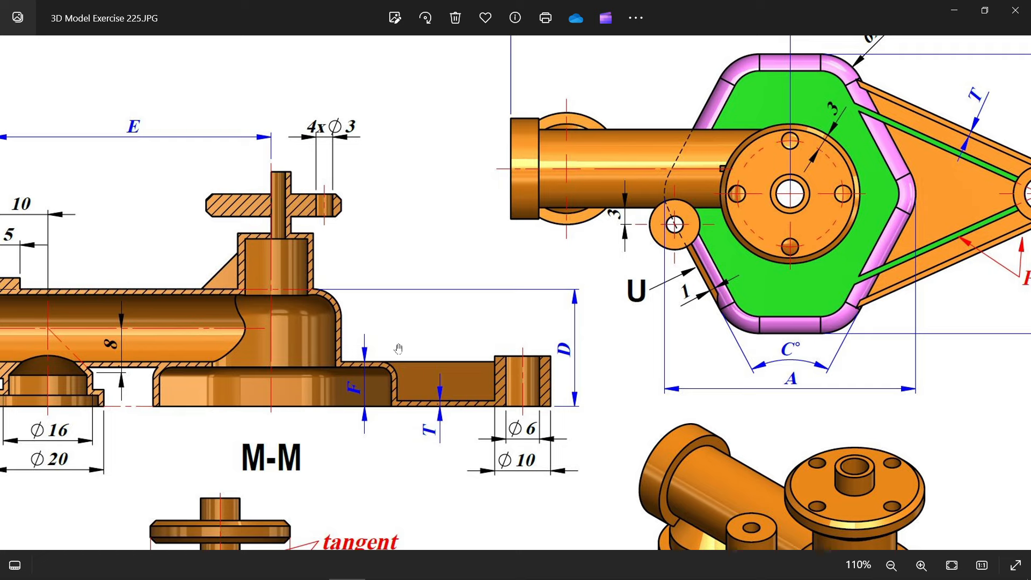
- Examine the drawing's top and side views for the dimensions of the stepped cylindrical boss above the hexagonal body
drag(413, 322, 181, 268)
drag(867, 326, 495, 301)
drag(794, 280, 455, 262)
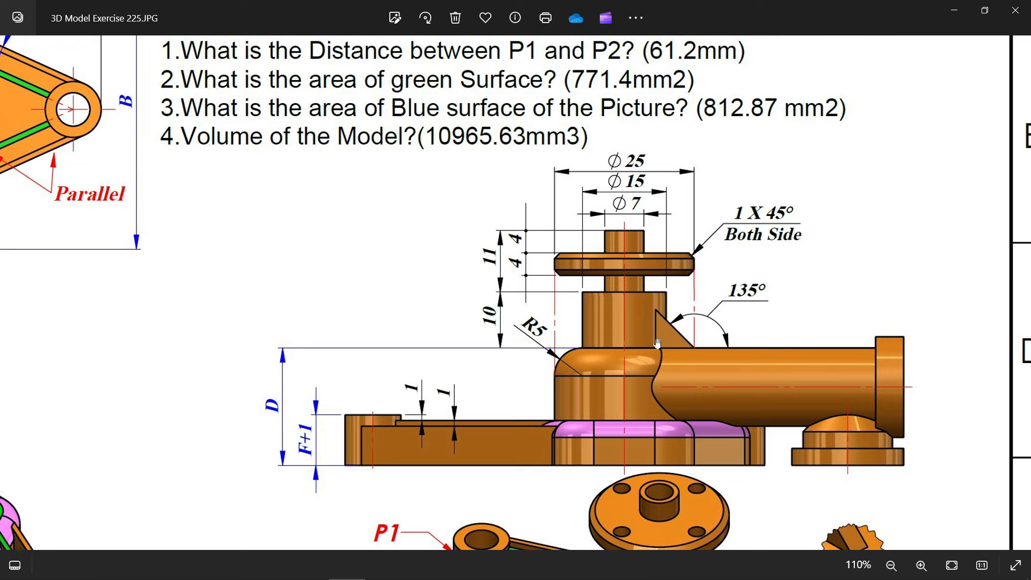
- Switch back to SOLIDWORKS, start a sketch on the Front Plane and display the model with hidden lines visible
click(960, 12)
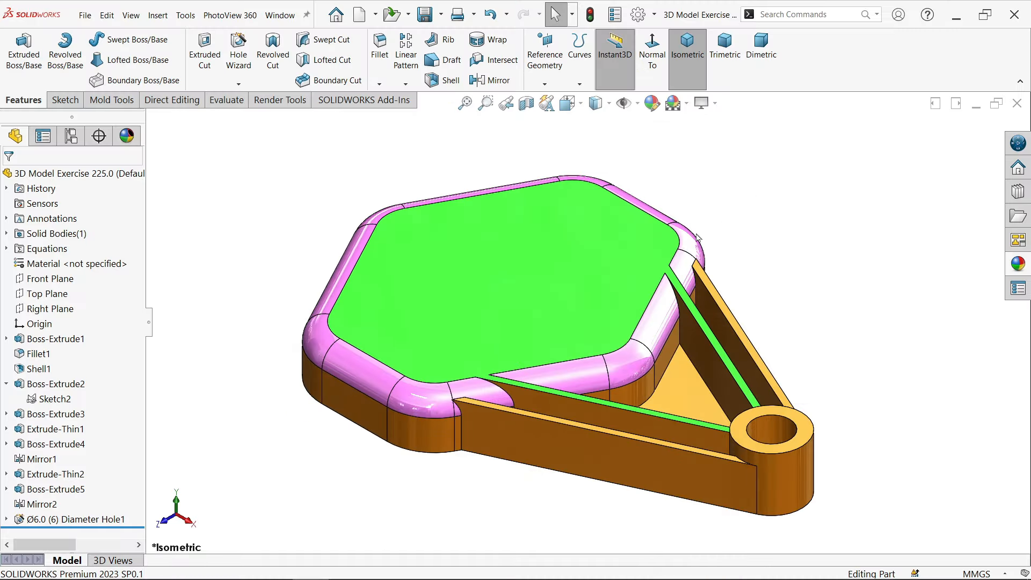
click(51, 280)
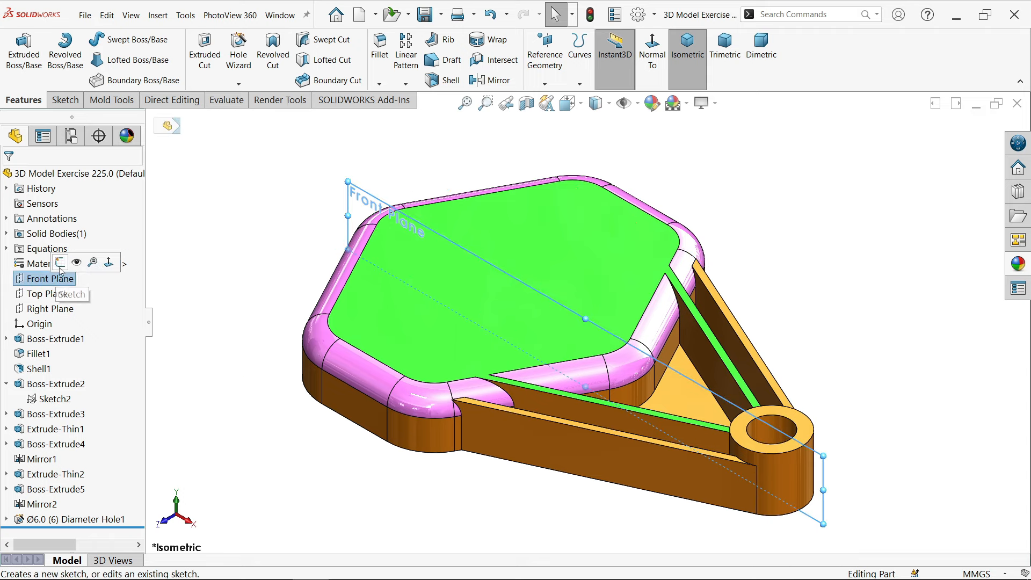
click(63, 264)
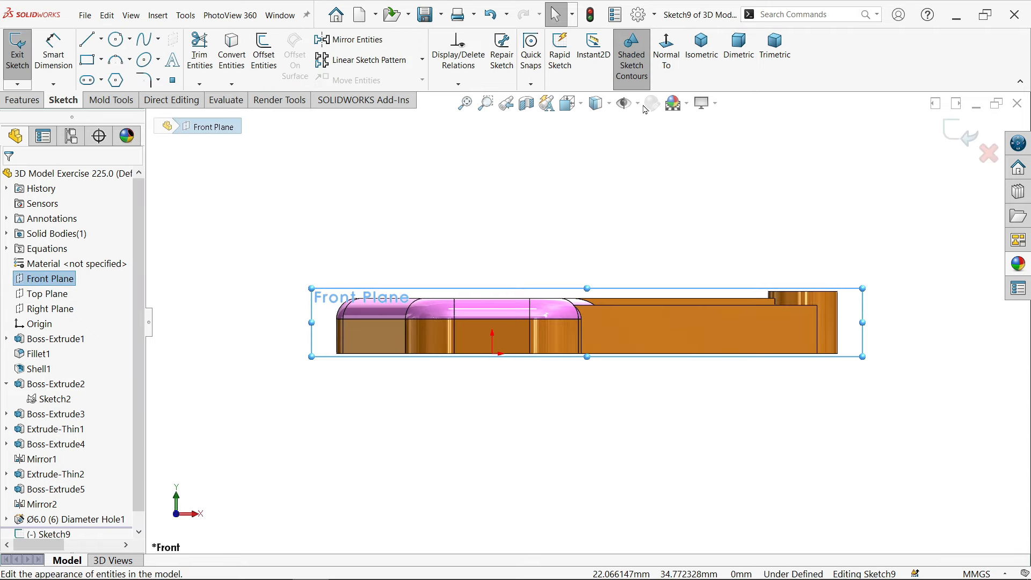
click(610, 105)
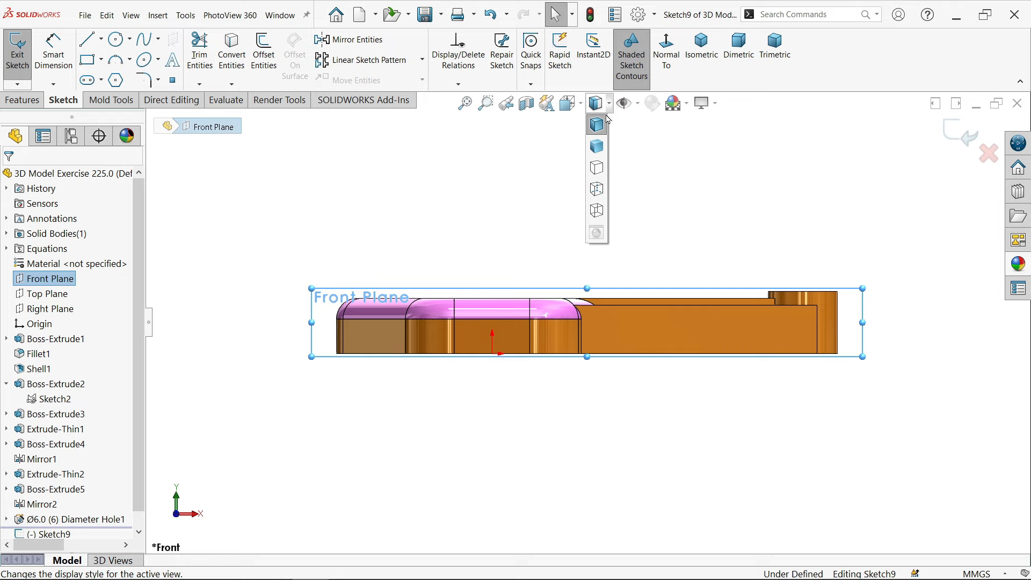
click(597, 196)
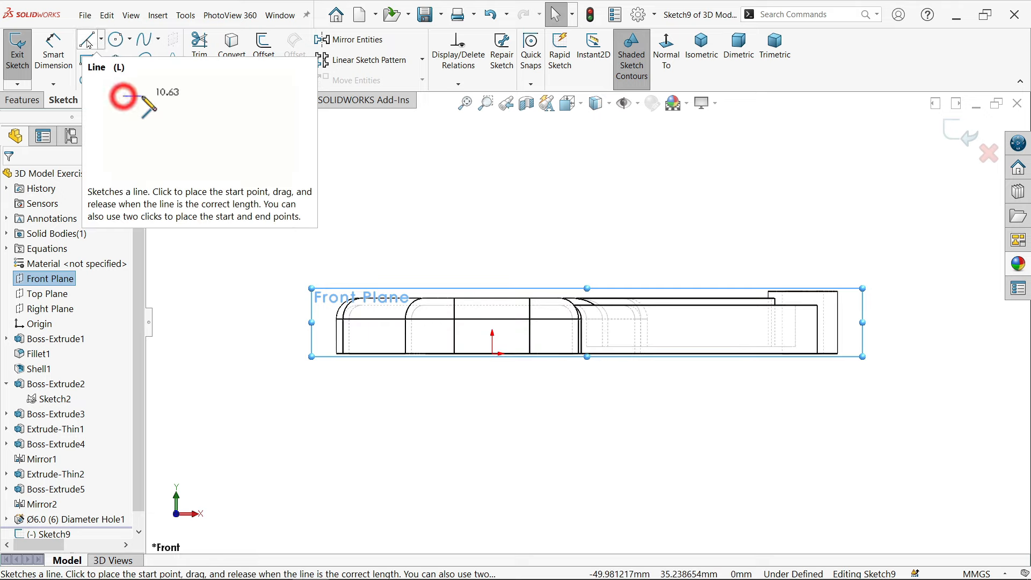
- Sketch connected lines from the inner top face above the origin: about 9 mm horizontally outward, 9.4 mm up and 2.2 mm back inward
scroll(502, 260, down, 6)
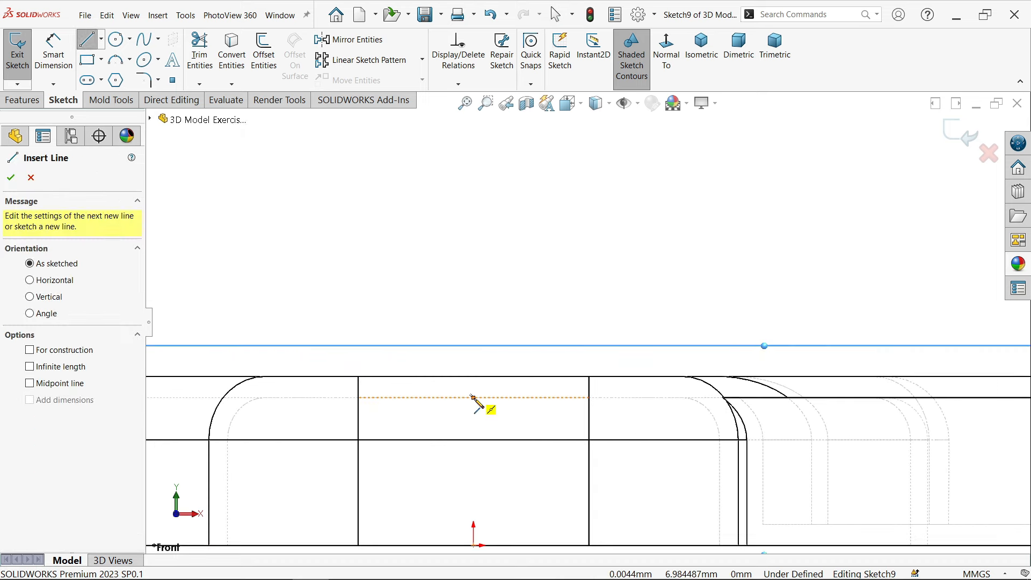
click(472, 398)
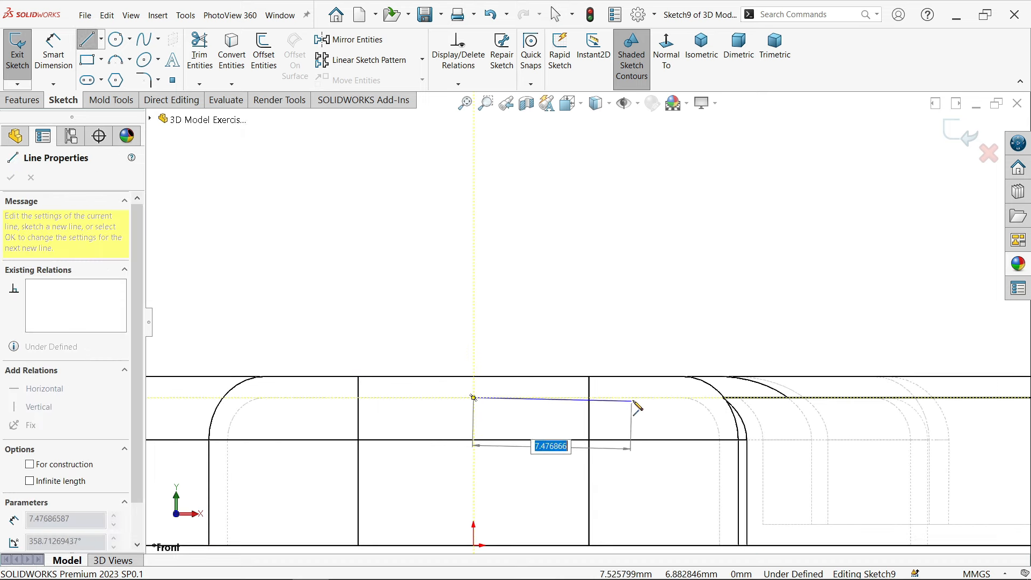
click(664, 397)
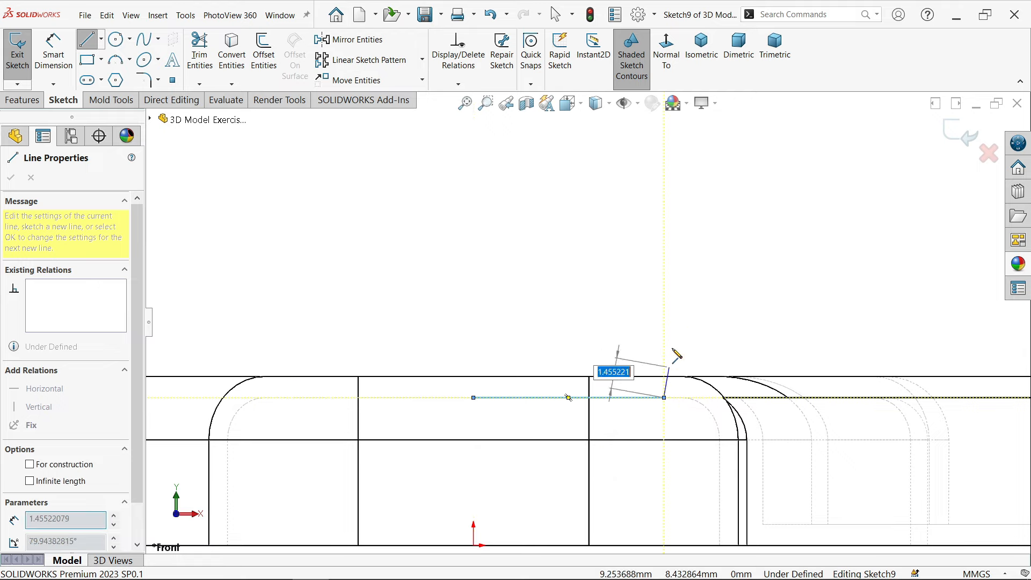
click(665, 198)
click(619, 198)
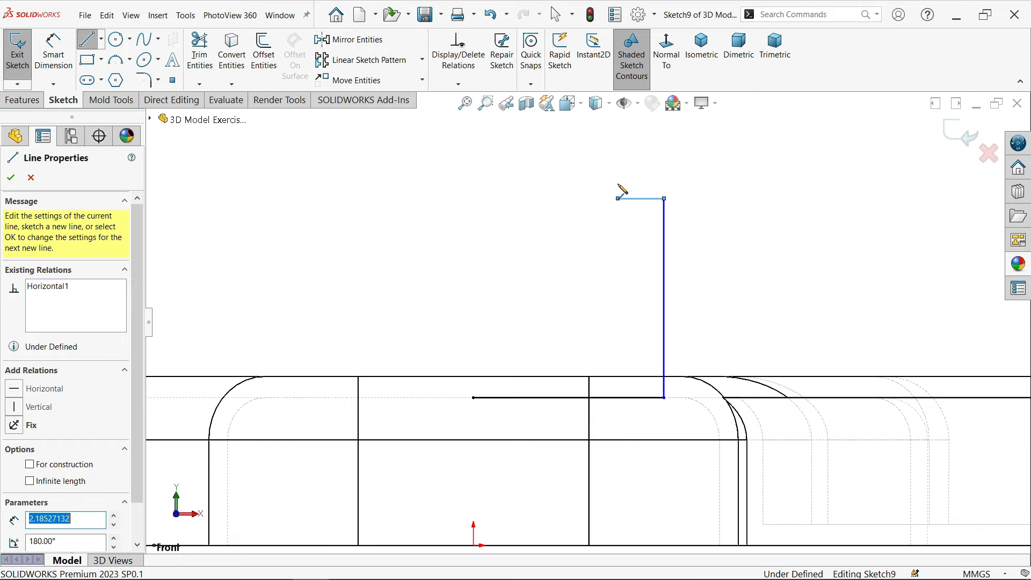
- Continue the profile upward with two more steps and close it with a vertical line about 32.7 mm long above the origin
scroll(616, 231, up, 5)
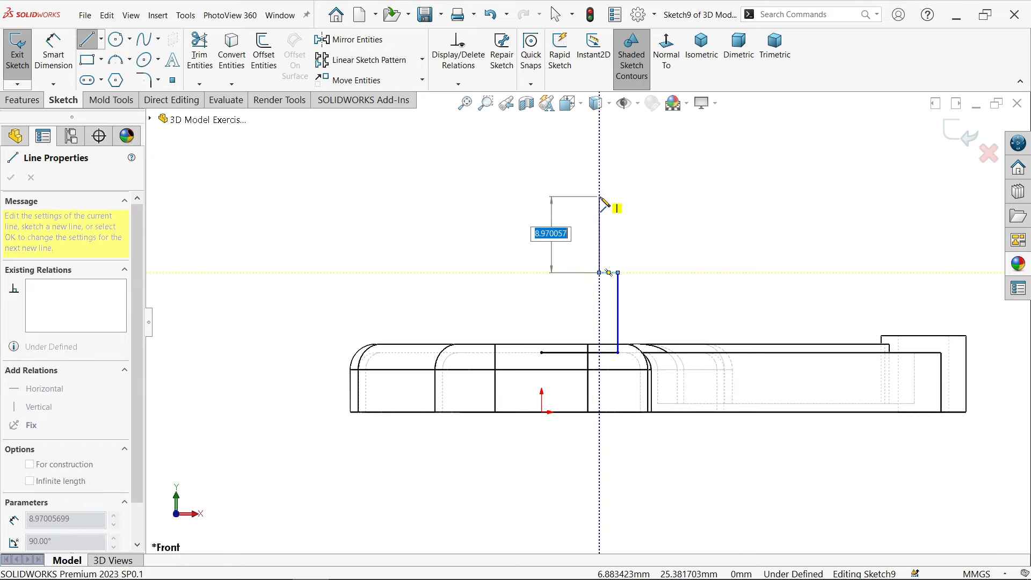
click(599, 183)
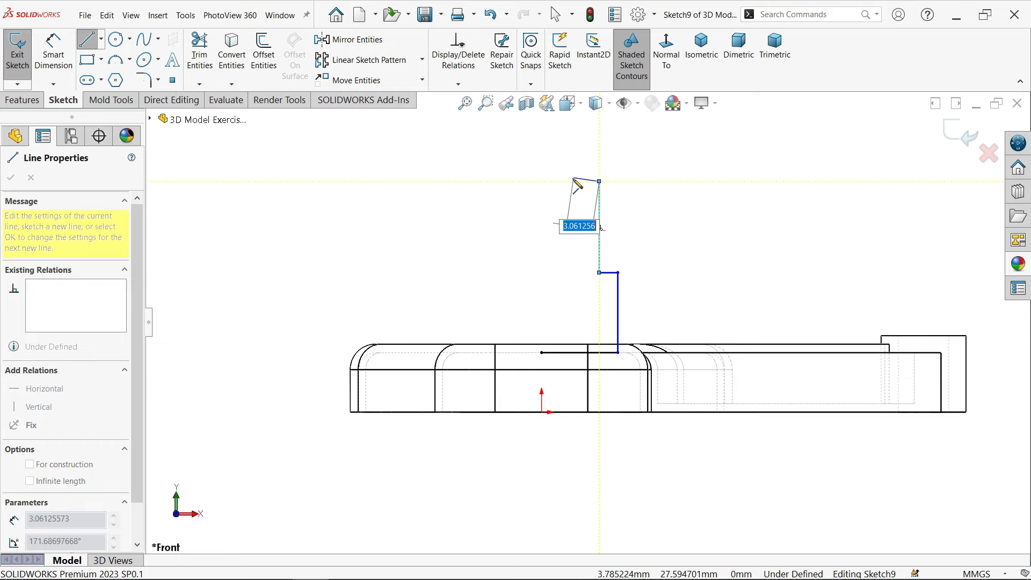
click(572, 181)
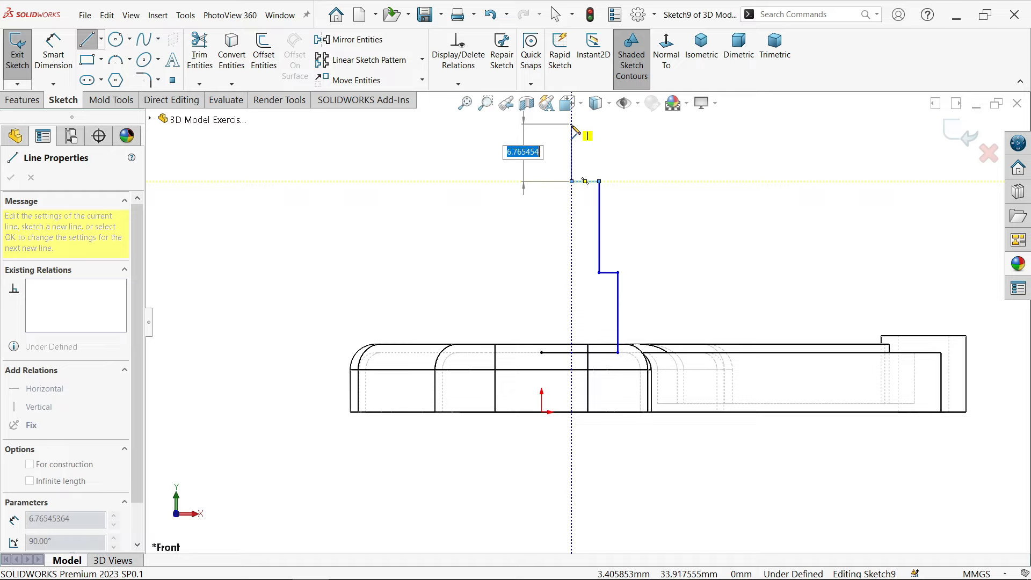
scroll(583, 145, up, 2)
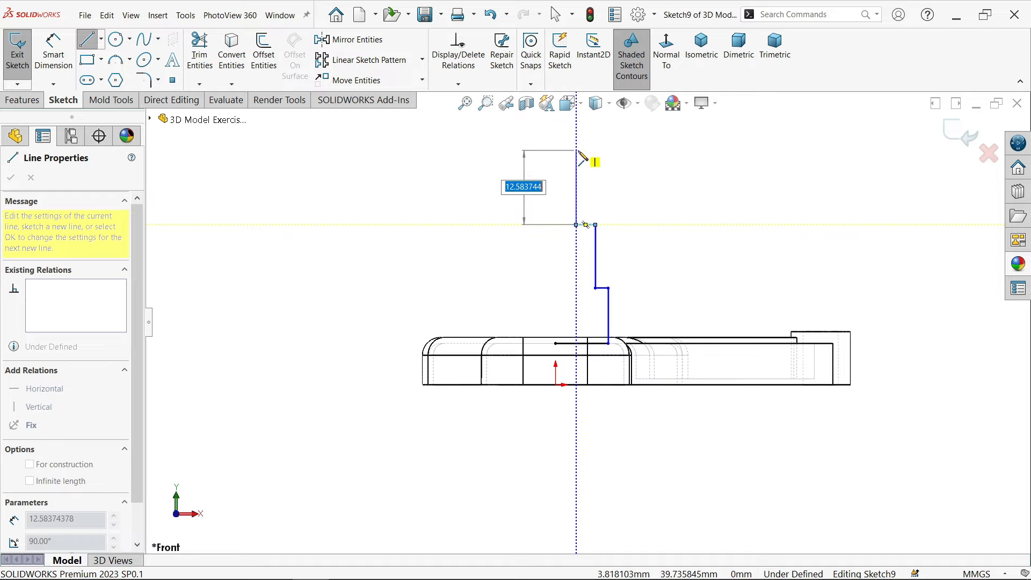
click(577, 151)
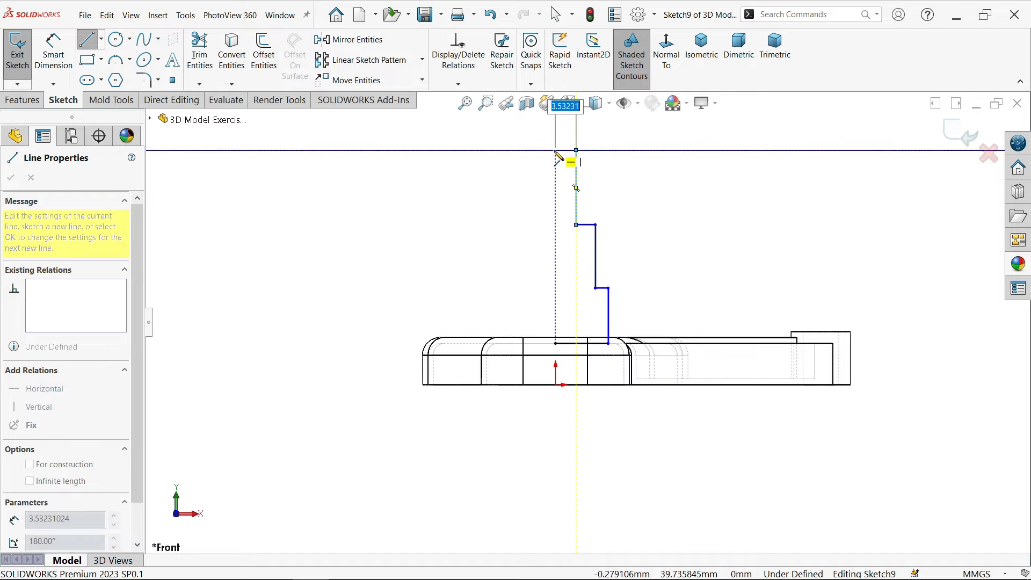
click(556, 150)
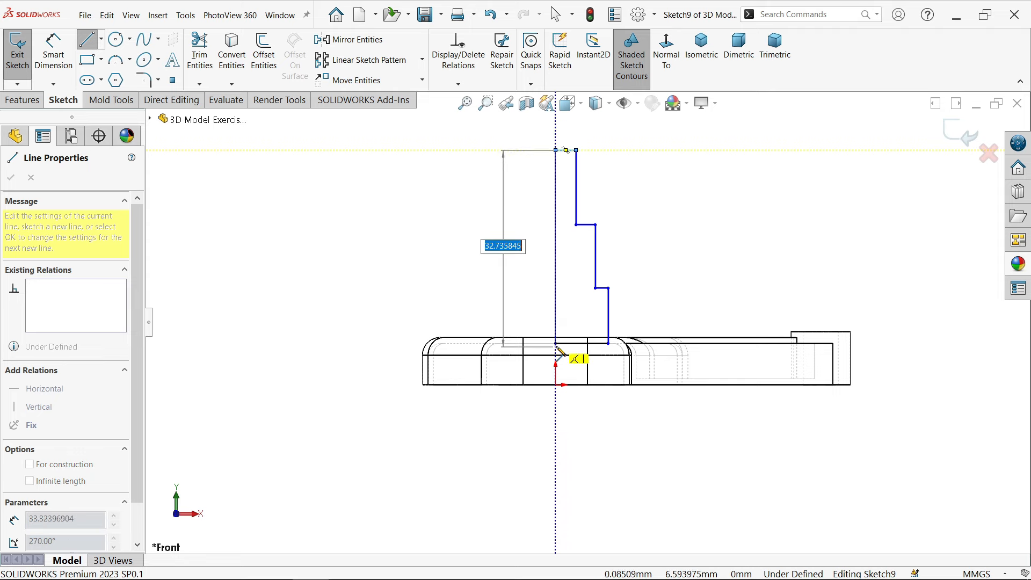
click(555, 343)
right_click(444, 261)
click(465, 273)
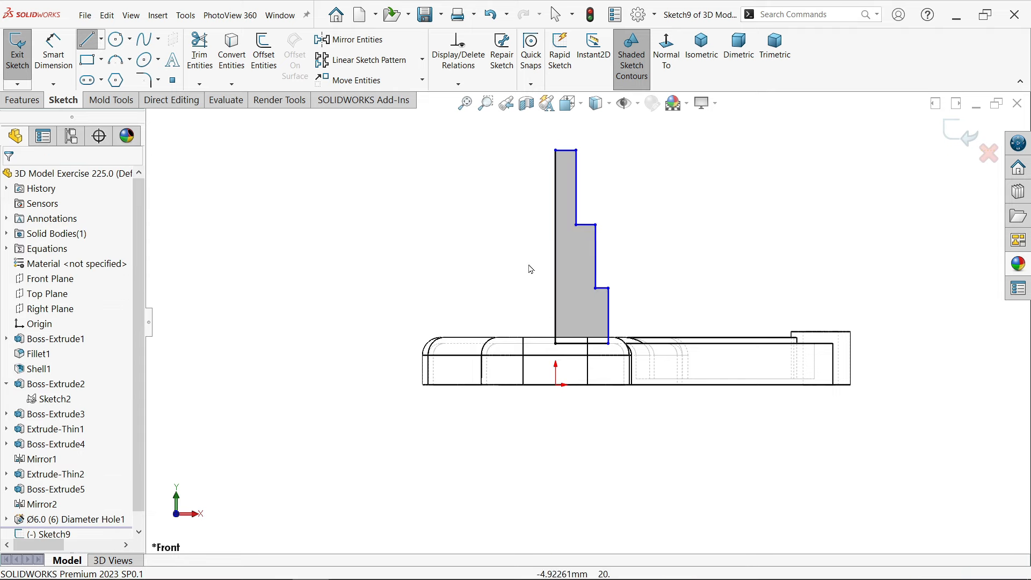
- Convert the profile's long vertical line above the origin into construction geometry as the centerline
scroll(574, 274, down, 4)
click(575, 278)
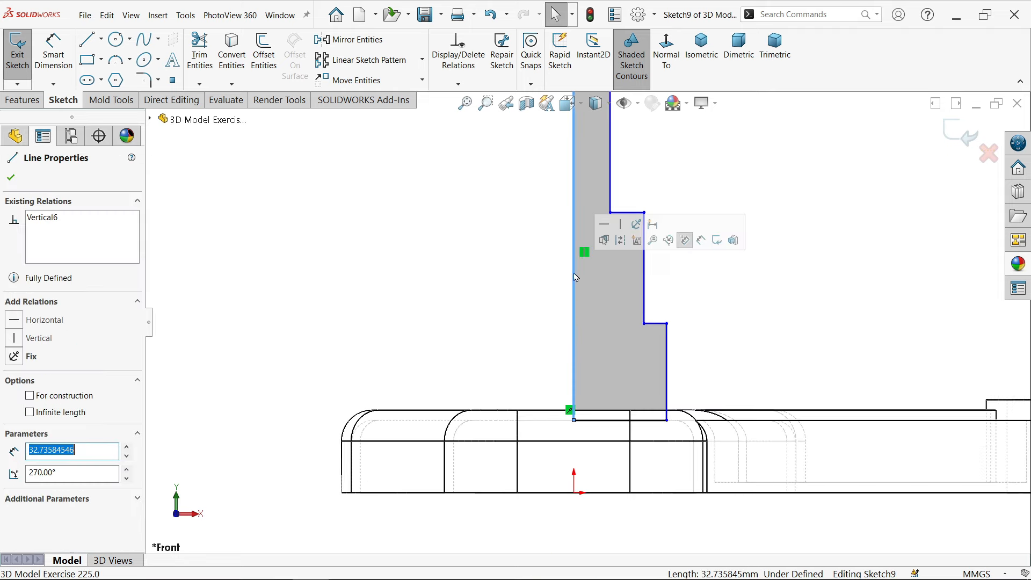
click(621, 241)
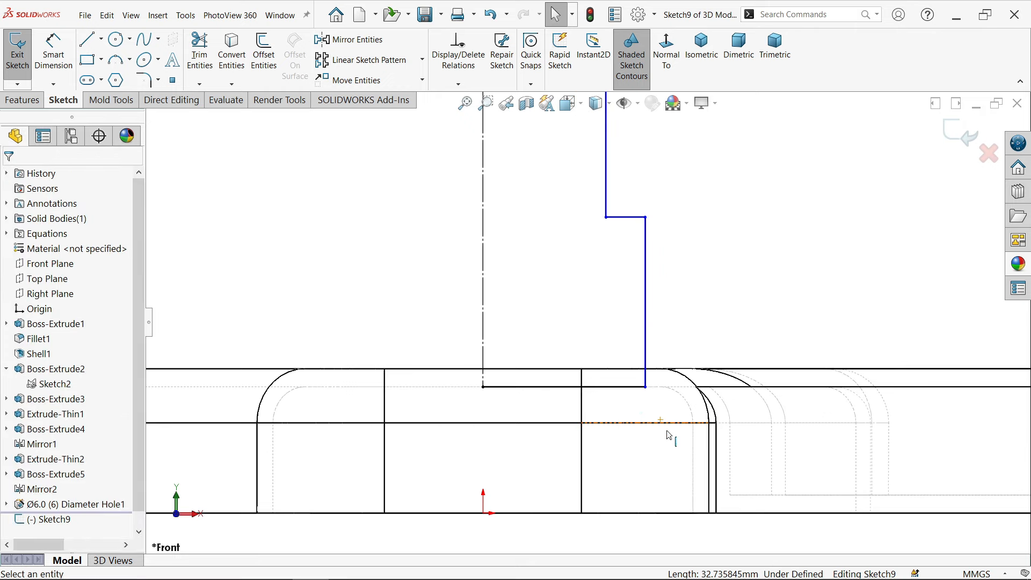
- Dimension the height of the profile's lowest shoulder from the origin and link it to the global variable D
scroll(671, 445, down, 3)
scroll(605, 329, up, 5)
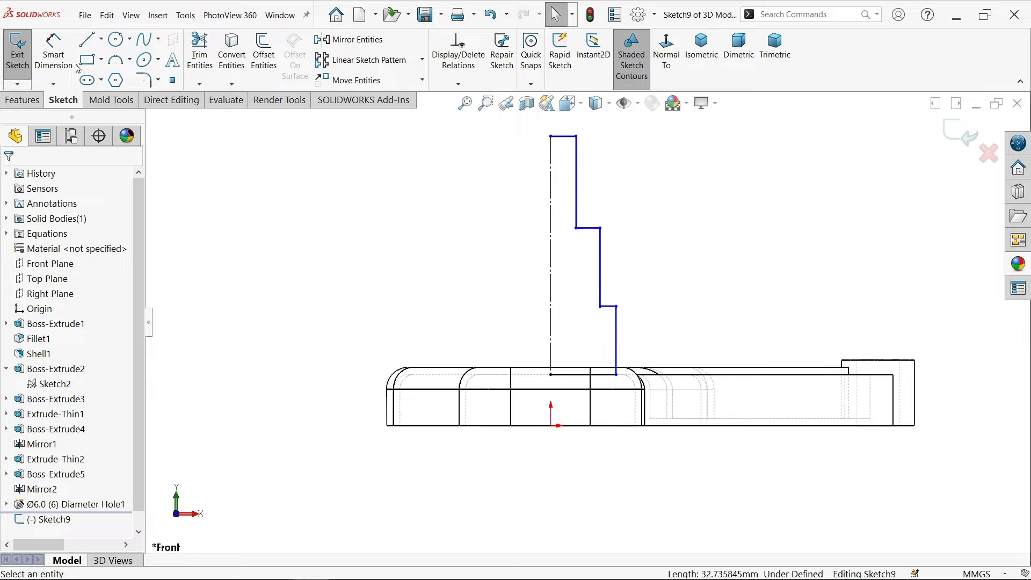
click(54, 51)
scroll(484, 348, down, 1)
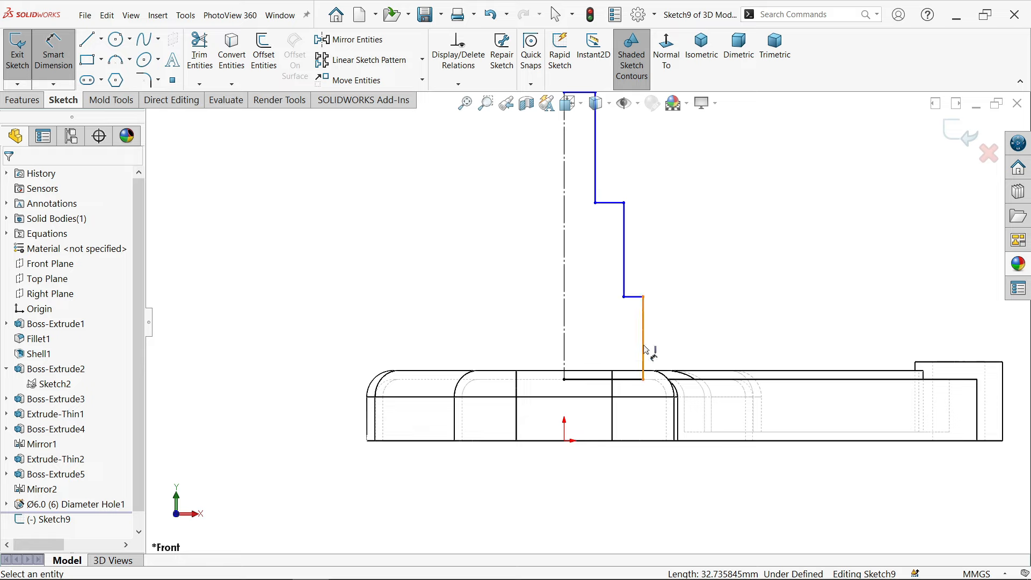
click(636, 297)
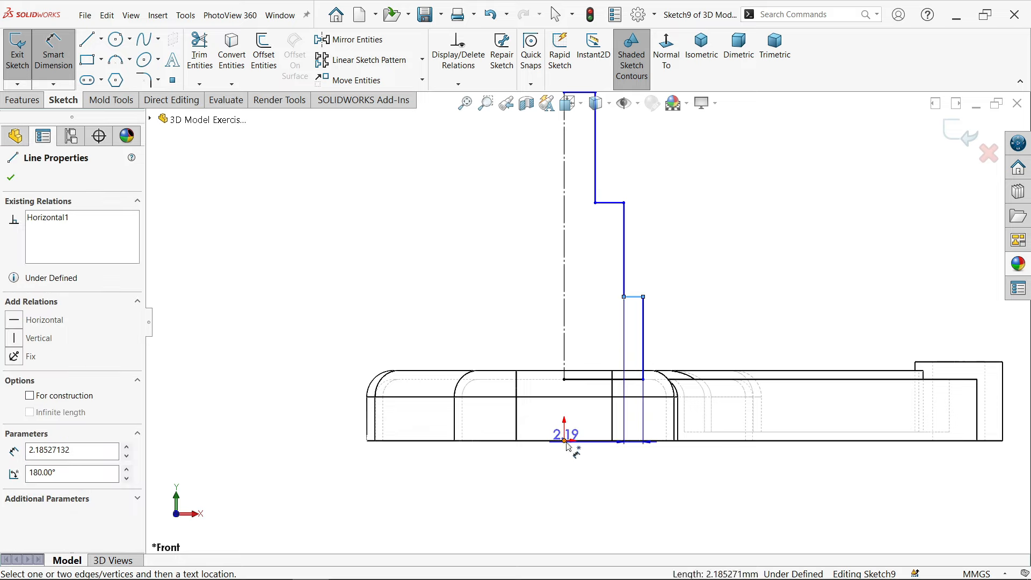
click(566, 442)
click(312, 368)
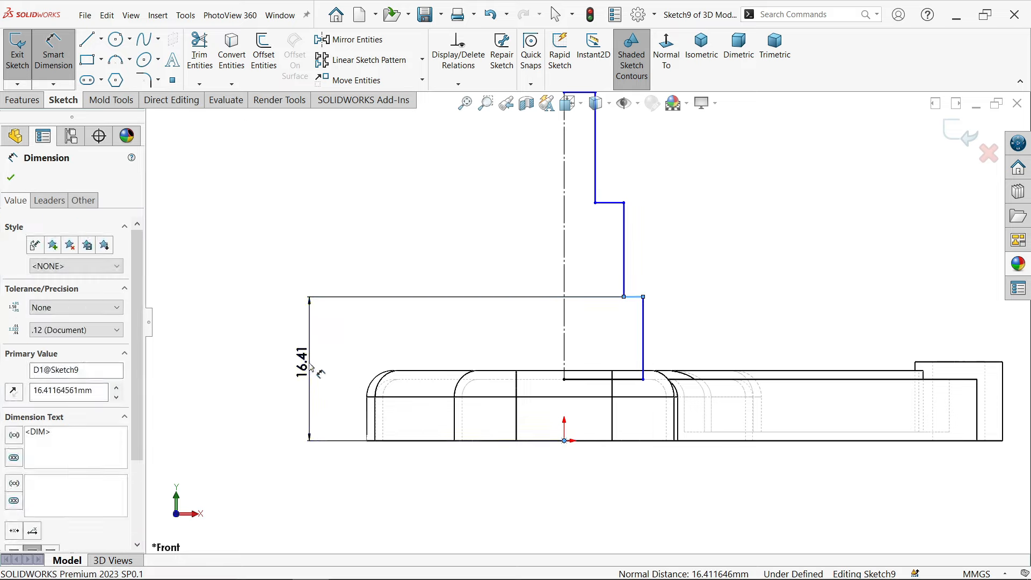
text(=)
mouse_move(295, 400)
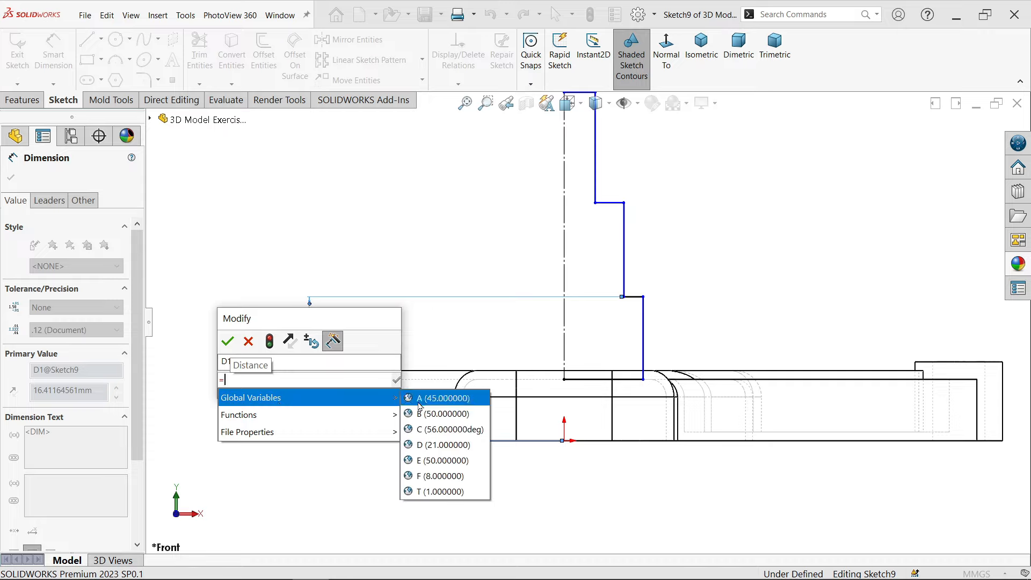
click(429, 445)
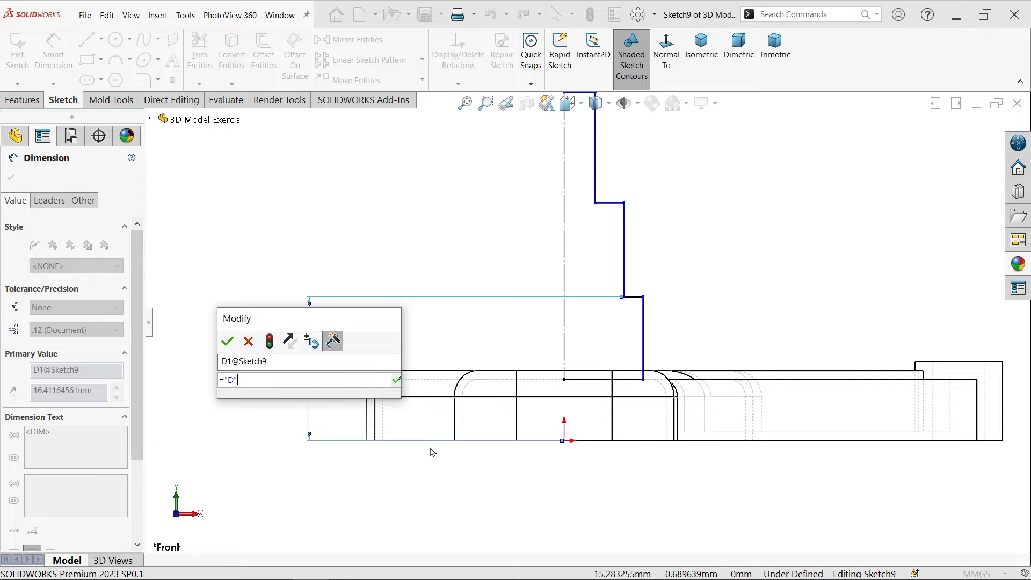
click(395, 383)
click(227, 341)
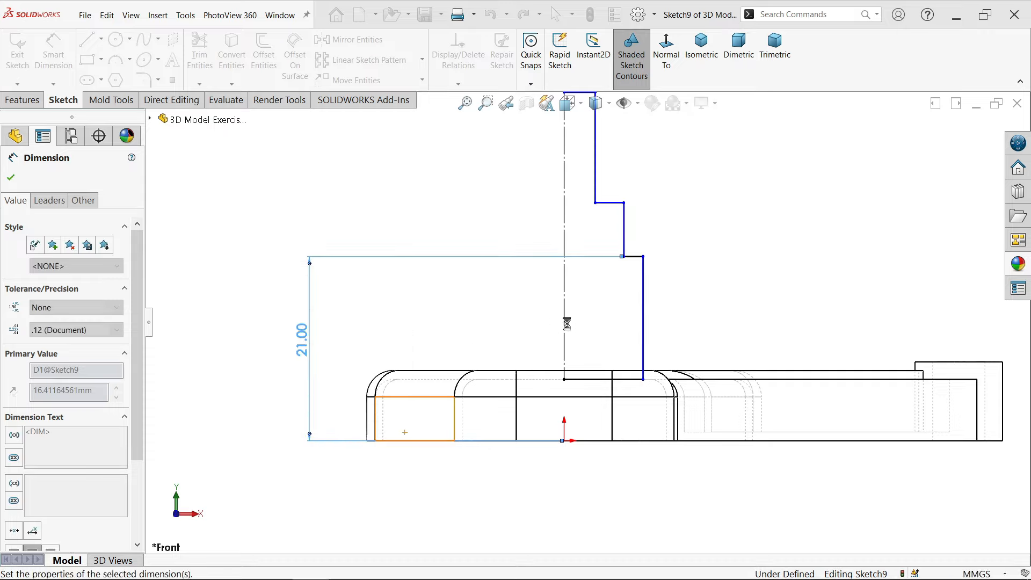
- Dimension the middle step's vertical line as a diameter about the centerline and set it to 15 mm
click(624, 228)
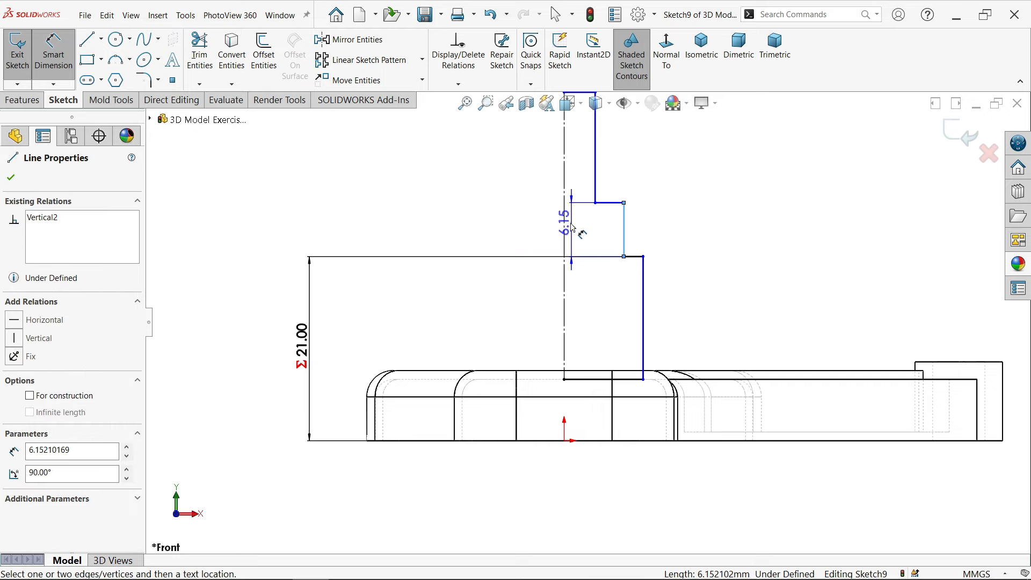
click(565, 230)
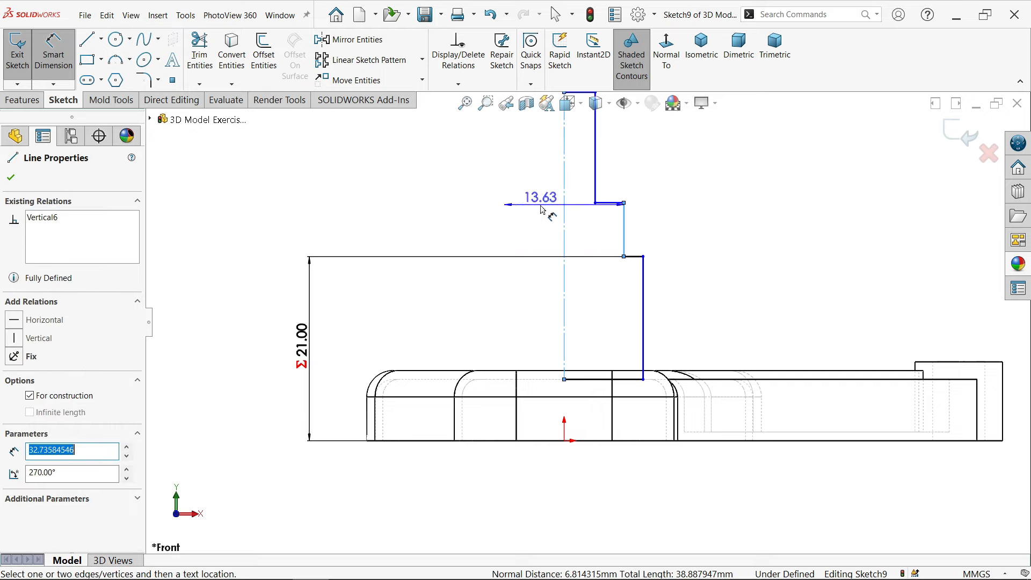
click(544, 220)
text(1)
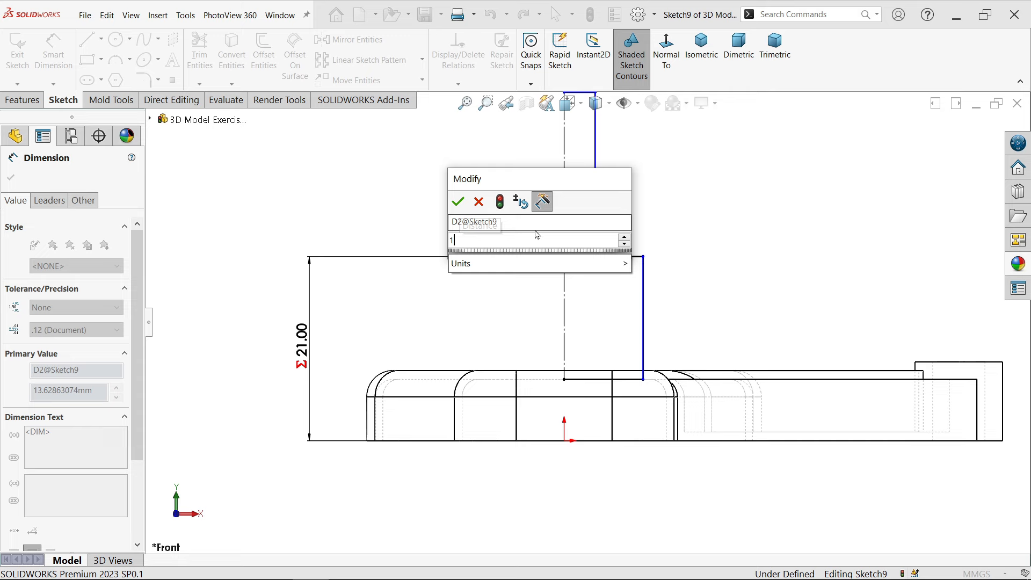
text(5)
key(Return)
- Add a diameter dimension of 7 mm to the uppermost vertical line about the centerline
scroll(589, 318, up, 1)
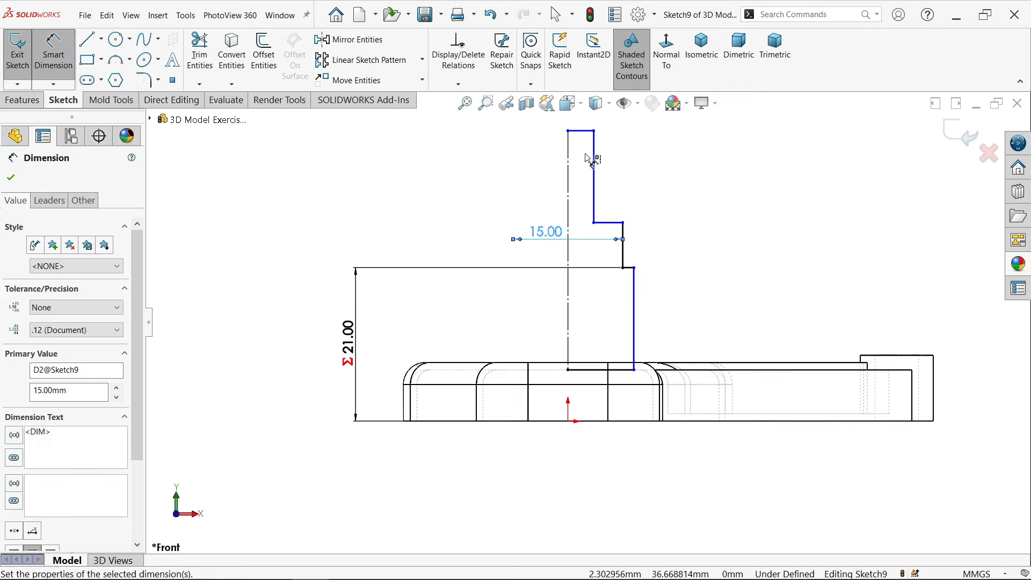
scroll(587, 158, down, 3)
click(603, 189)
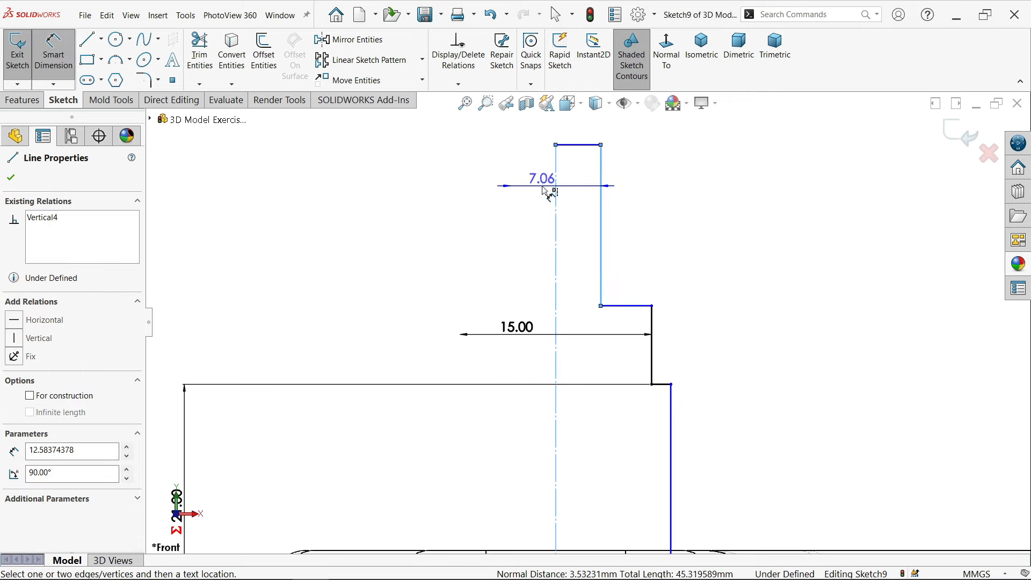
click(548, 192)
text(7)
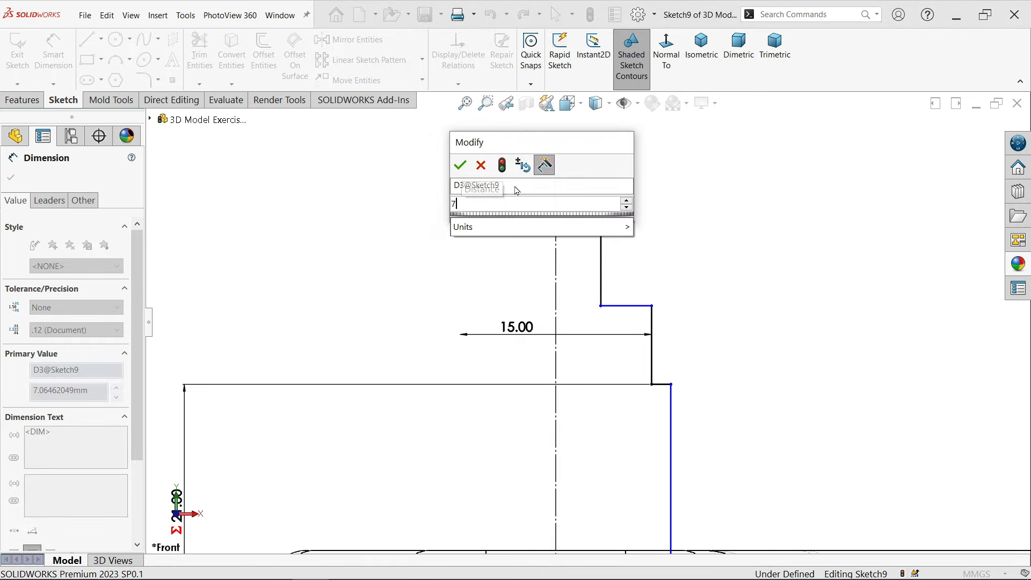
click(460, 166)
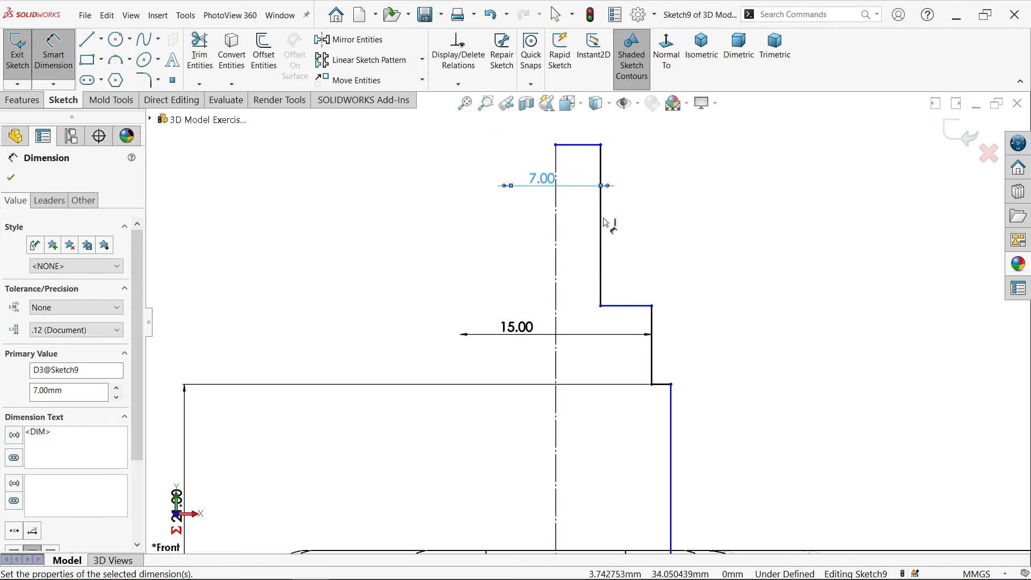
- Dimension the height of the profile's middle step along its vertical line and set it to 10 mm
scroll(605, 223, up, 3)
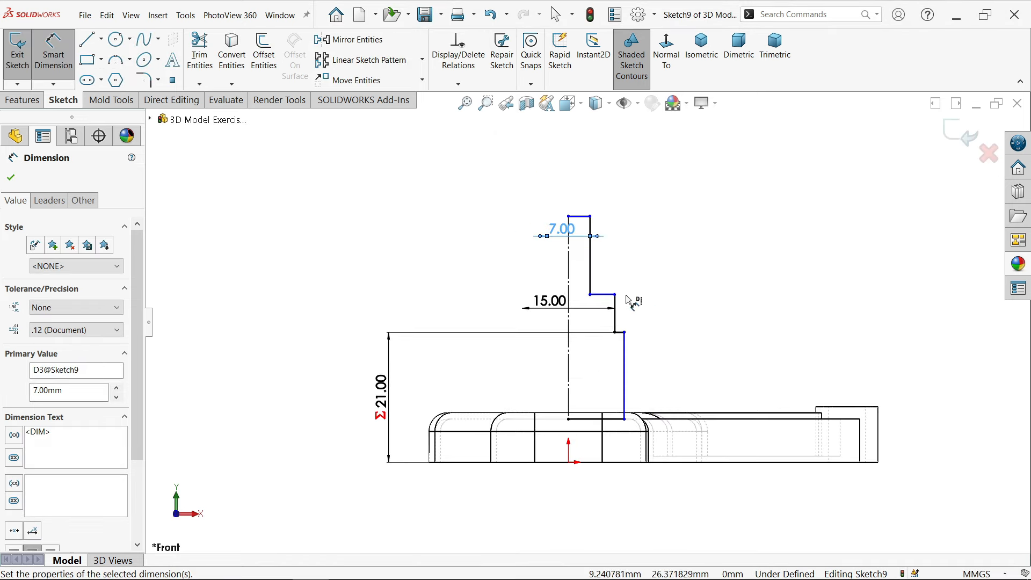
scroll(613, 340, down, 2)
click(602, 352)
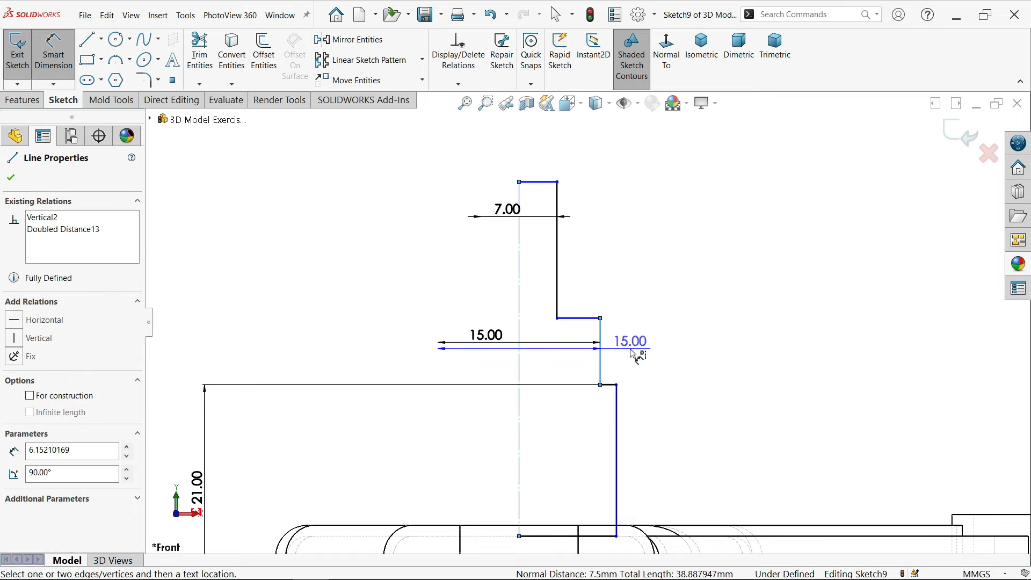
click(664, 346)
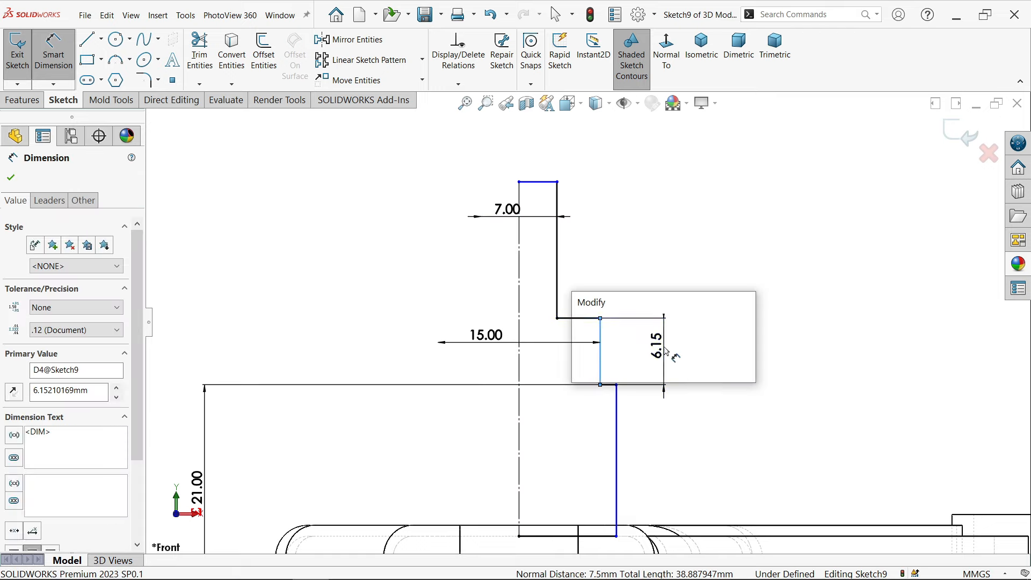
text(10)
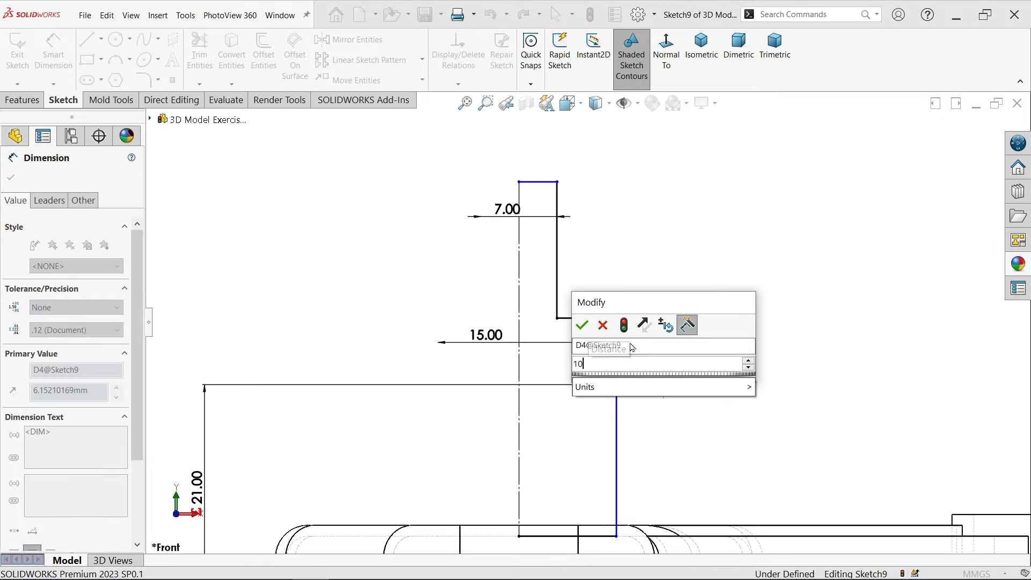
click(583, 324)
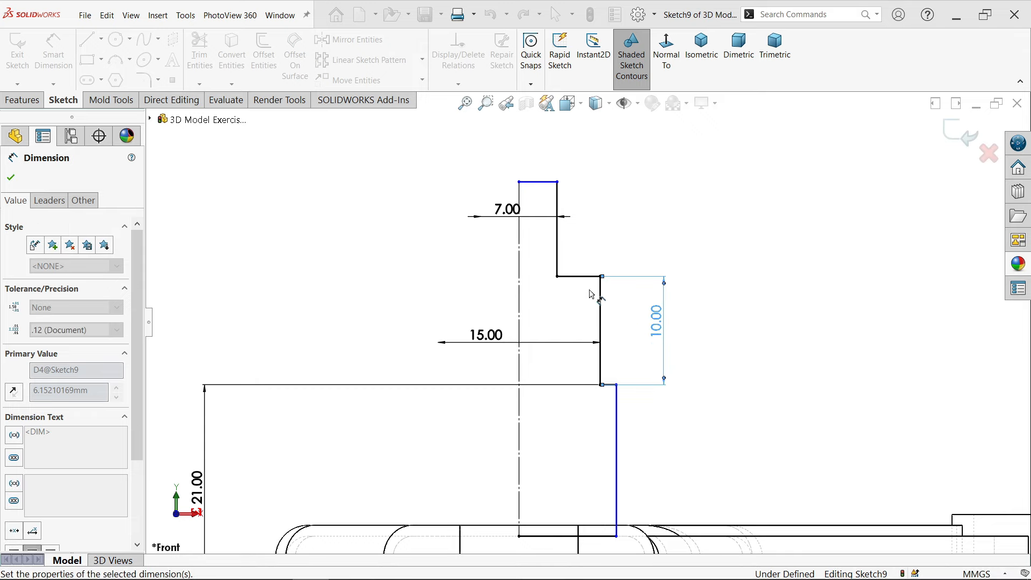
- Dimension the uppermost vertical line of the profile and set its length to 11 mm
click(559, 242)
click(645, 239)
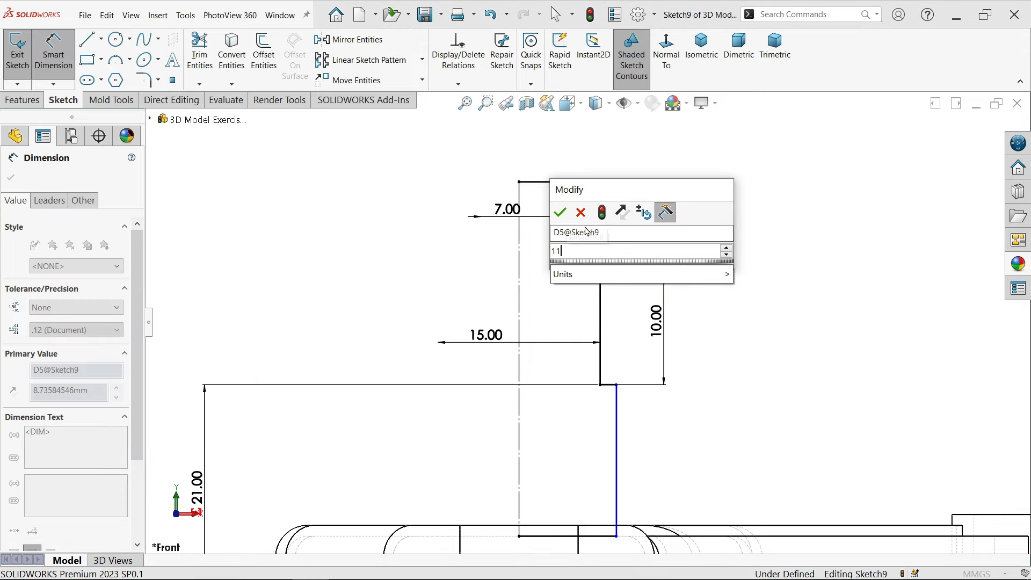
click(559, 211)
- Add a diameter dimension of 25 mm to the lowest vertical line about the centerline and finish dimensioning
scroll(601, 306, up, 3)
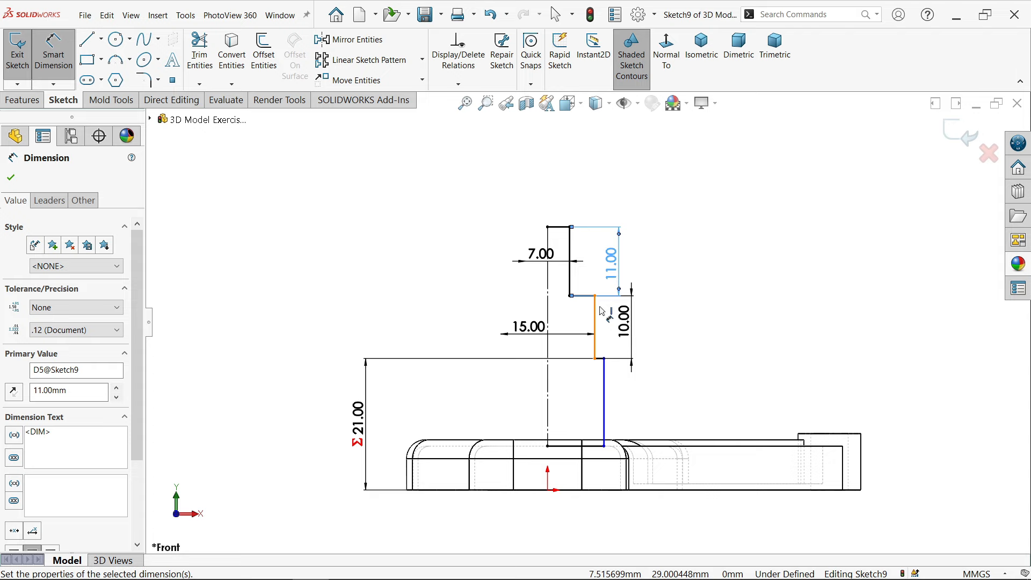
scroll(557, 414, down, 1)
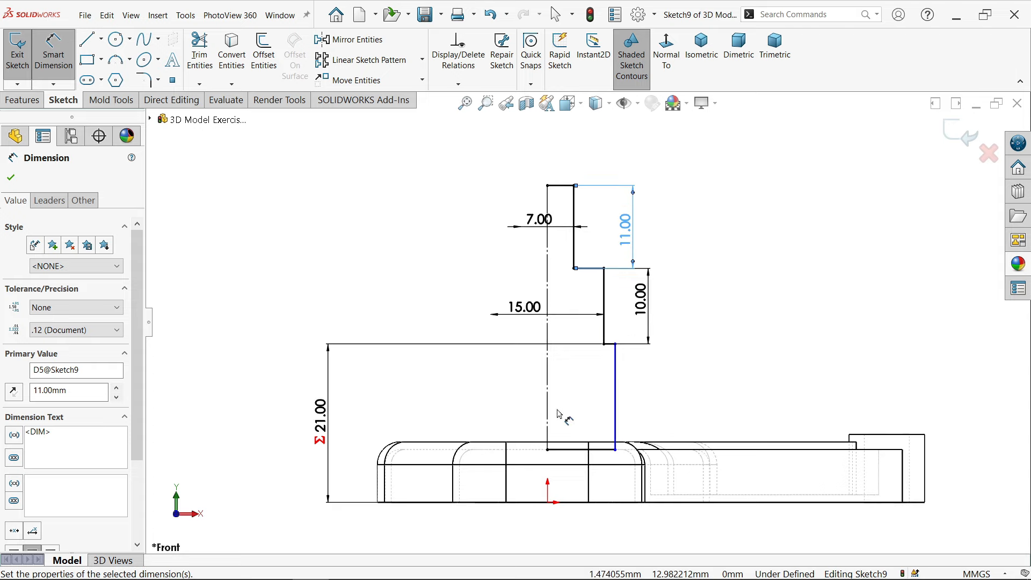
click(615, 406)
click(548, 395)
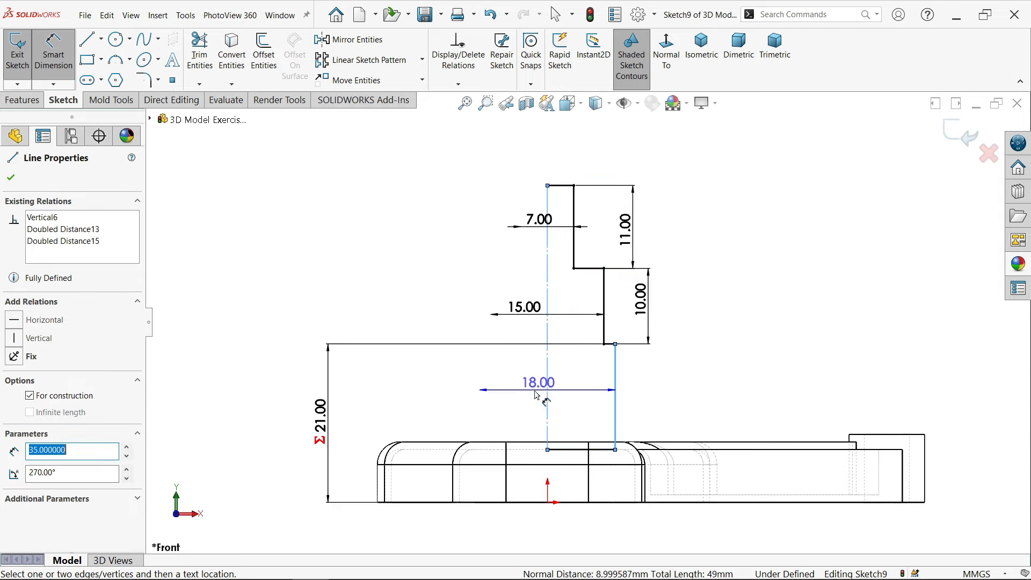
click(535, 393)
text(25)
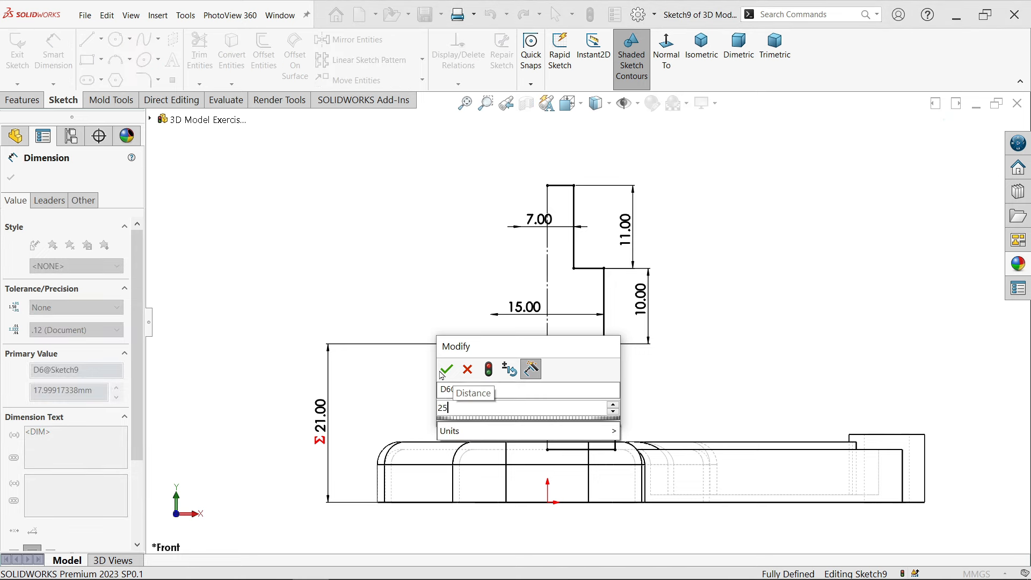
click(447, 371)
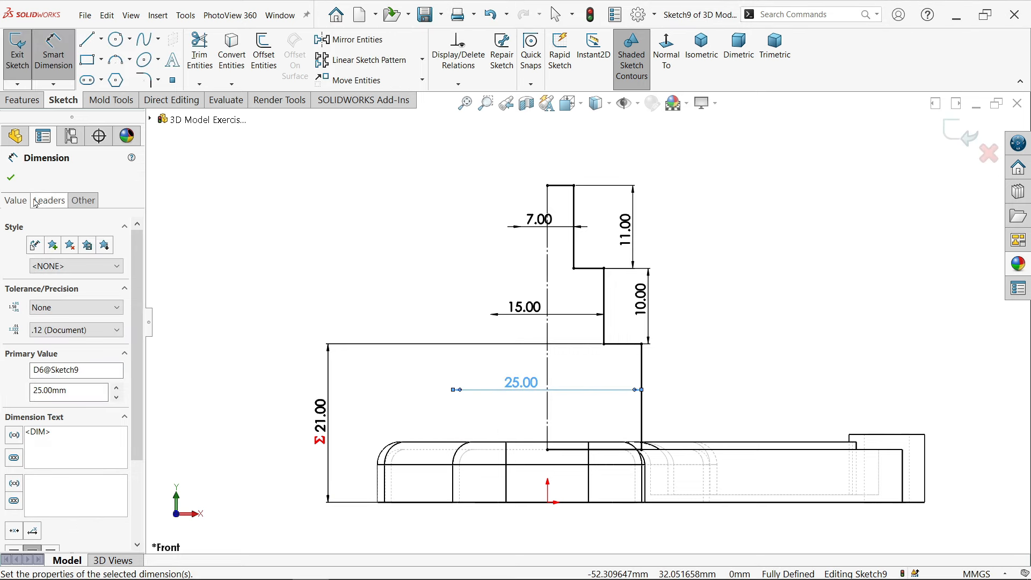
click(10, 177)
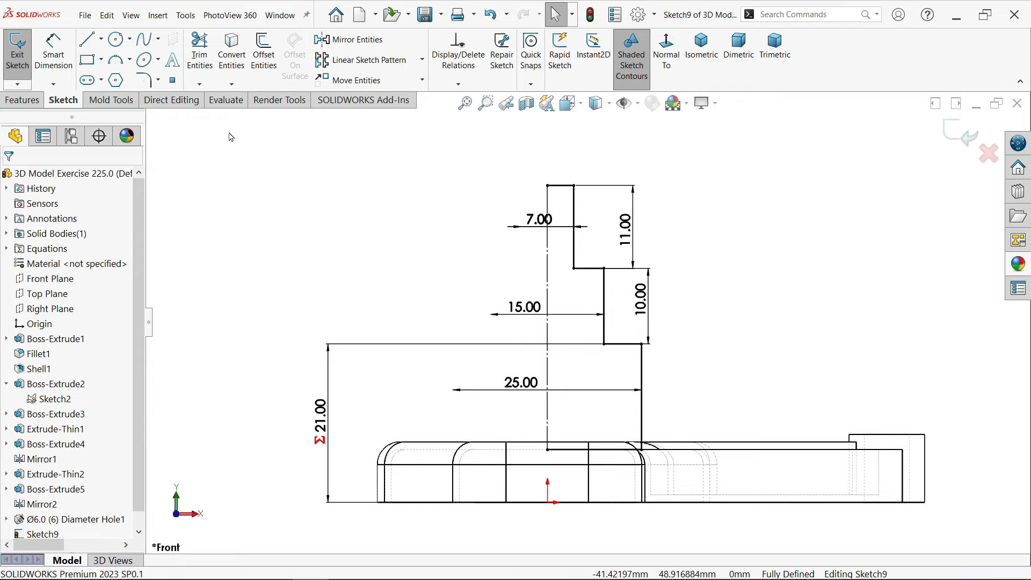
- Revolve the stepped profile 360 degrees about the centerline as a merged boss, closing the sketch automatically, and display the model shaded with edges
click(22, 100)
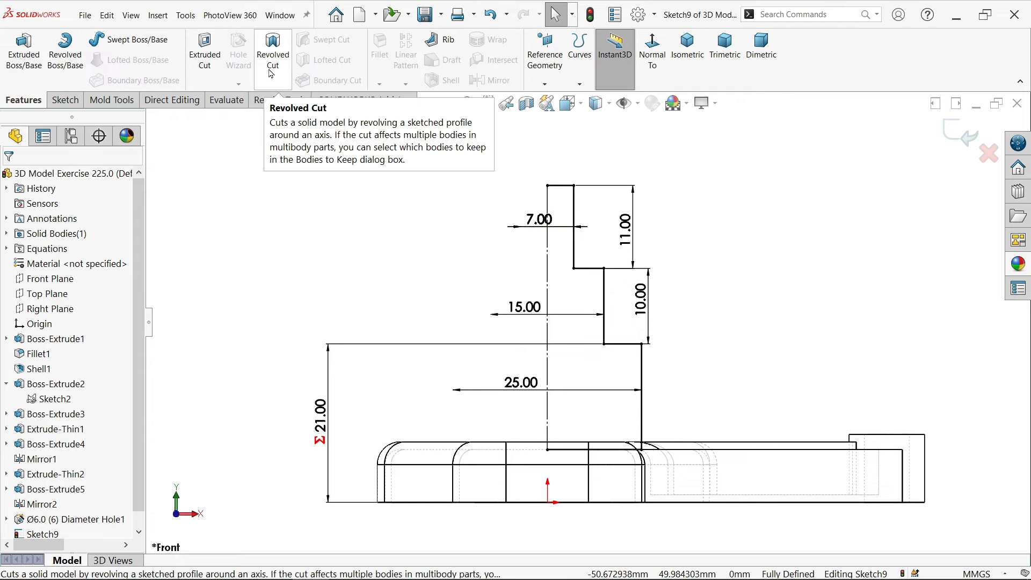
click(66, 62)
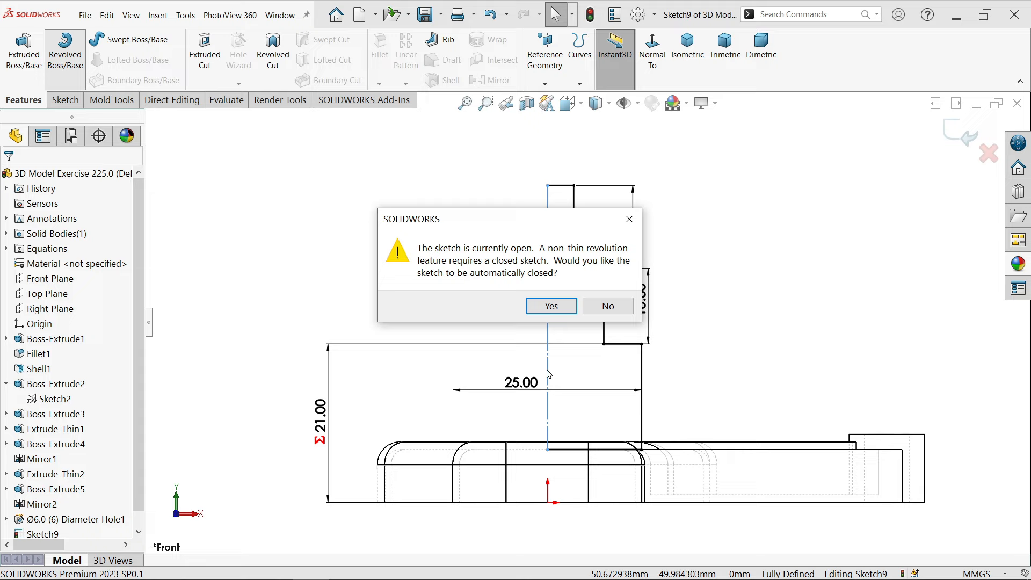
click(552, 305)
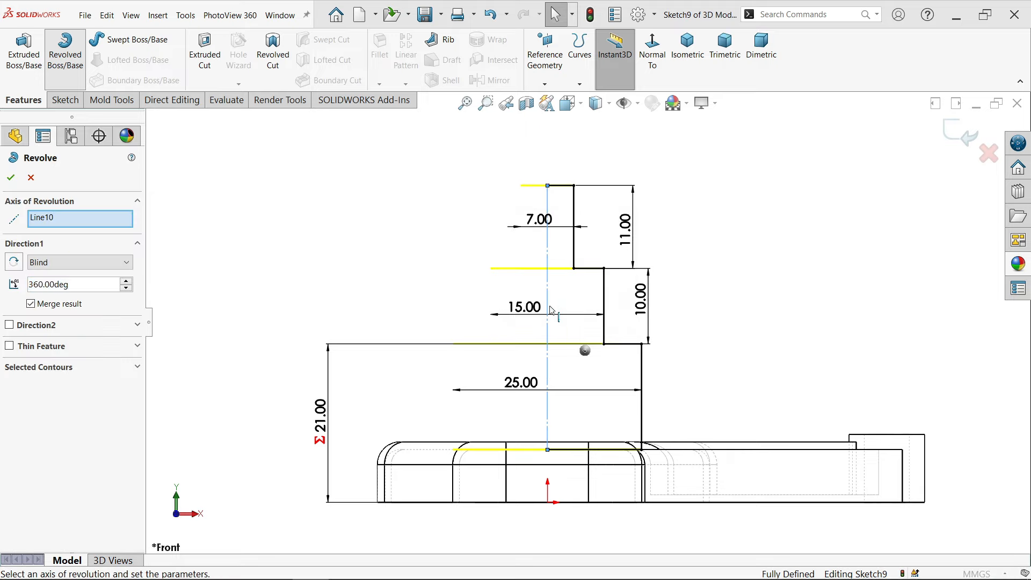
click(596, 103)
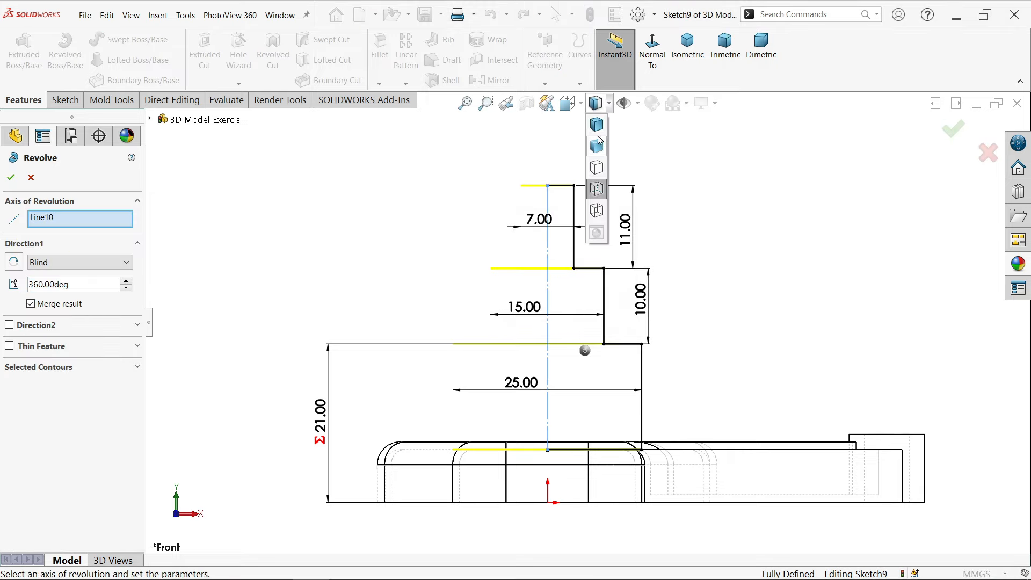
click(596, 128)
middle_drag(687, 200, 681, 270)
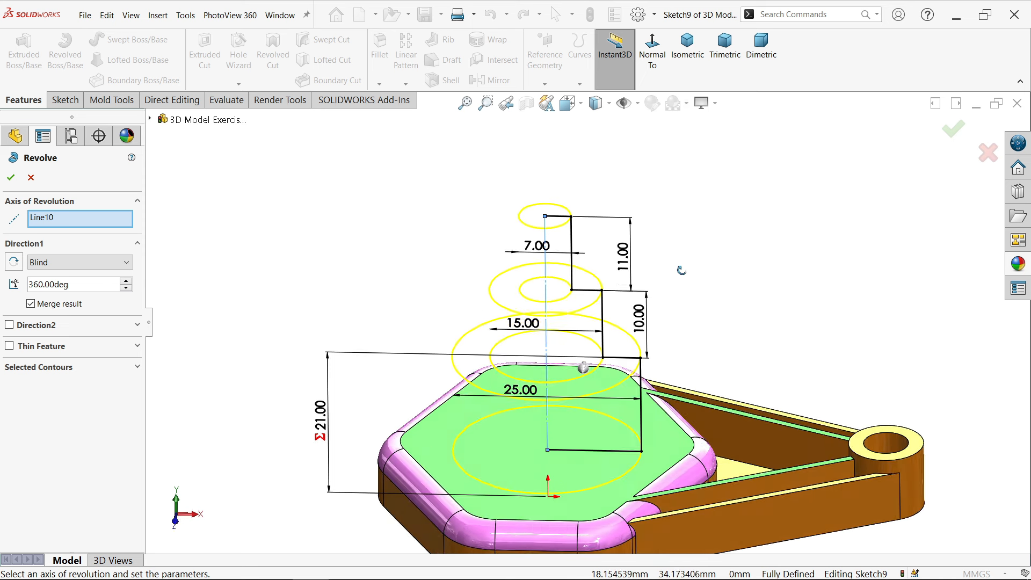
click(54, 218)
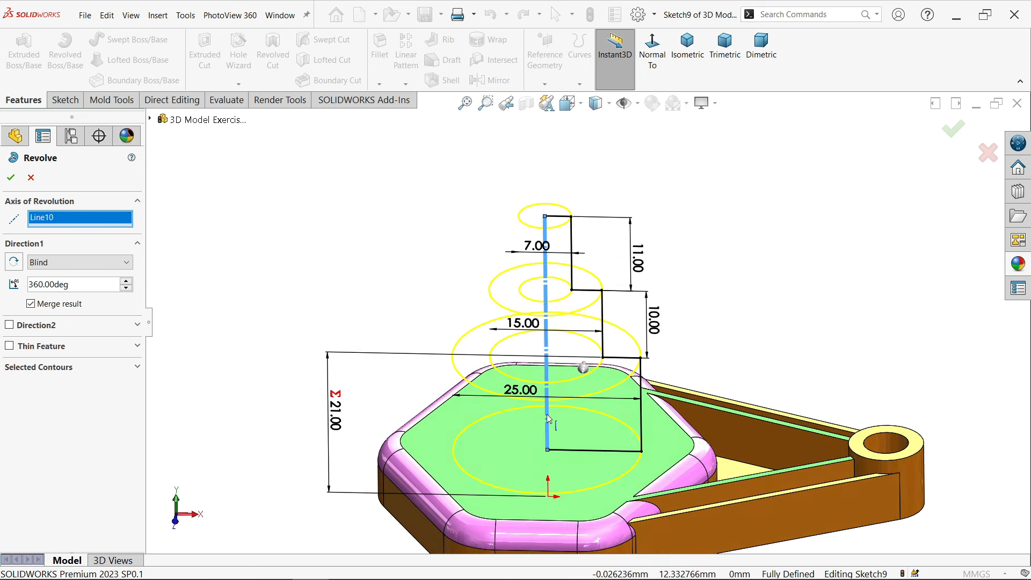
drag(80, 285, 4, 285)
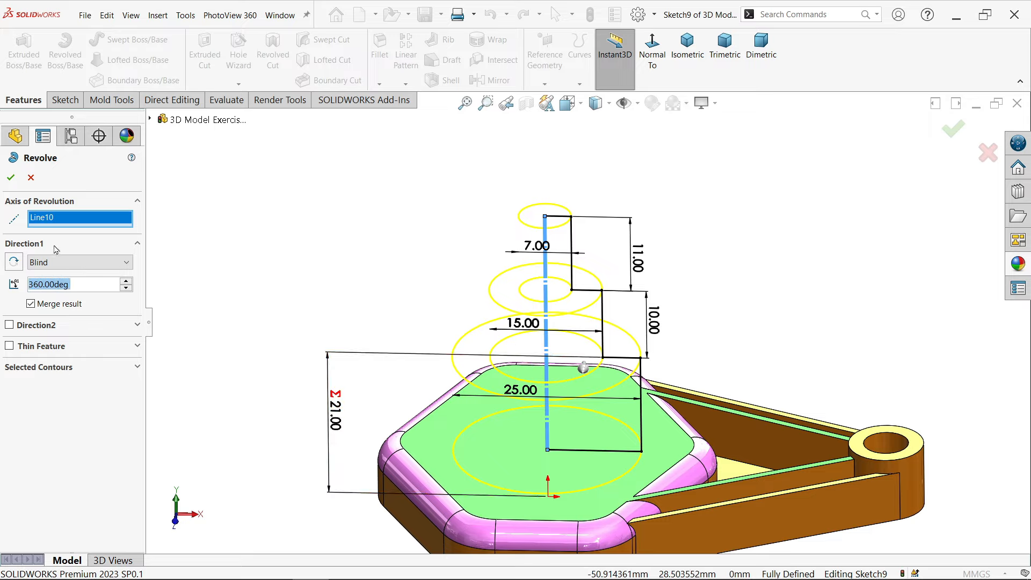
click(10, 179)
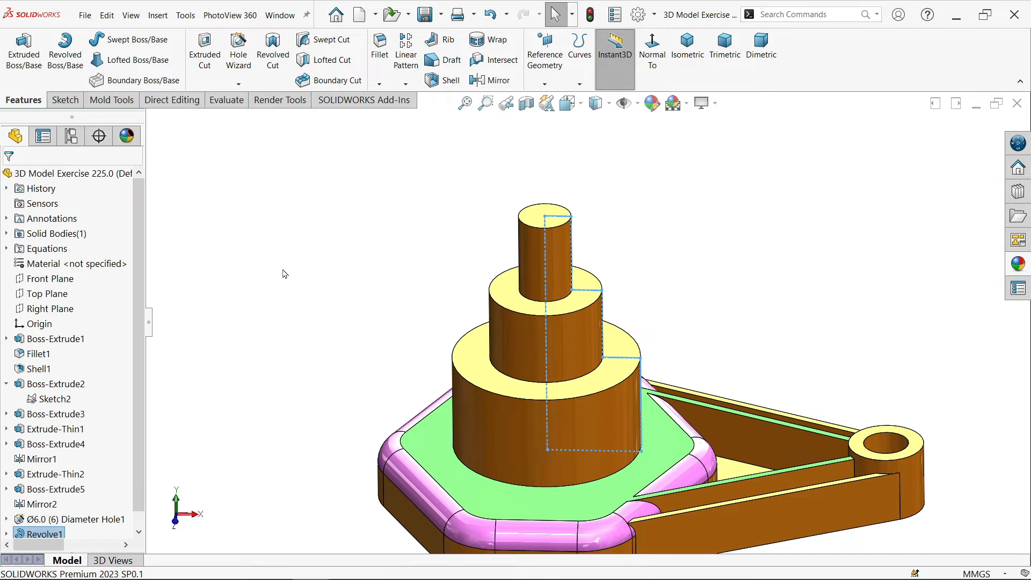
middle_drag(319, 211, 323, 262)
key(Escape)
key(Escape)
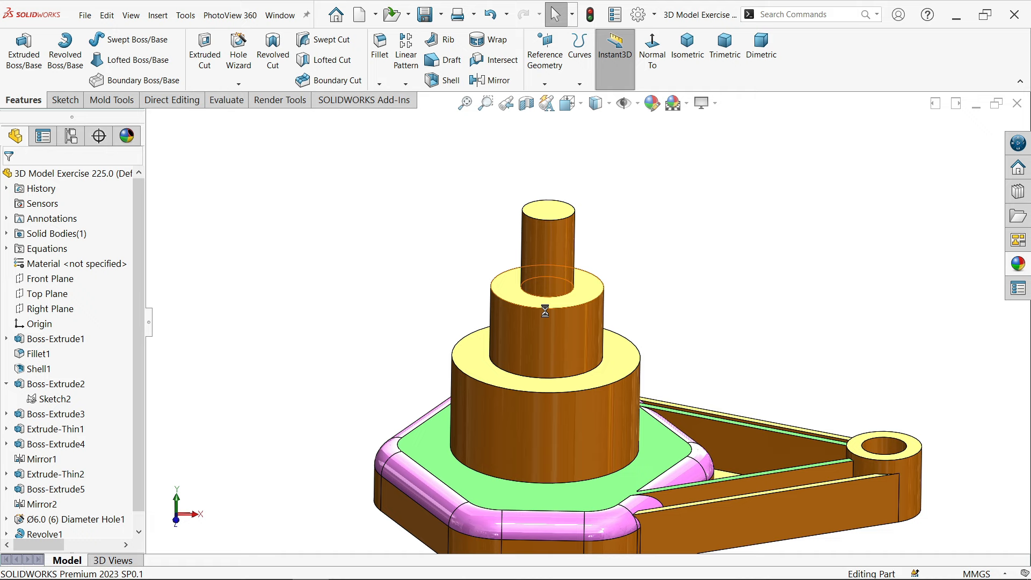
- Fillet the upper circular edge of the boss's lowest, 25 mm cylinder with a 5 mm radius
click(639, 361)
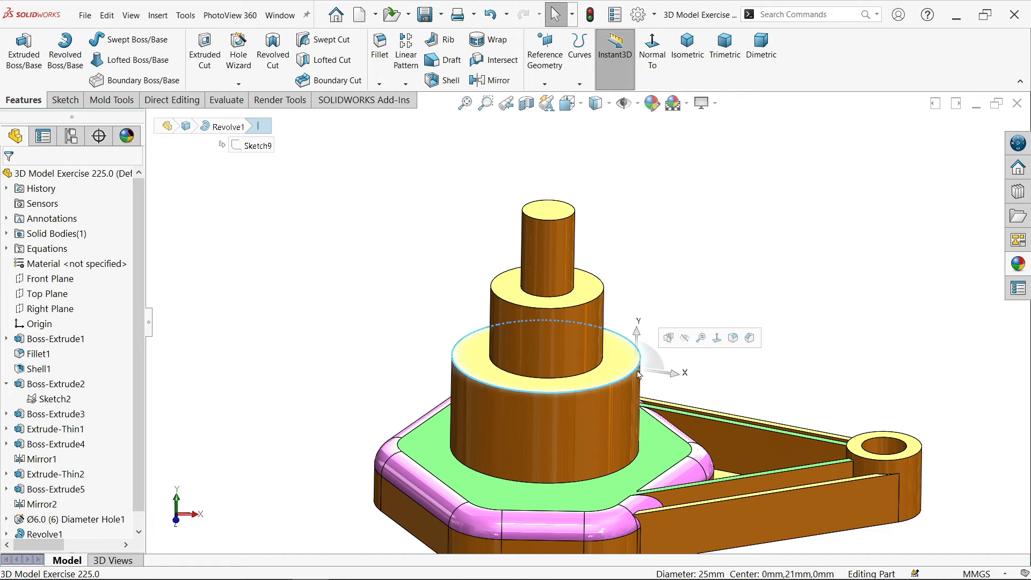
click(731, 341)
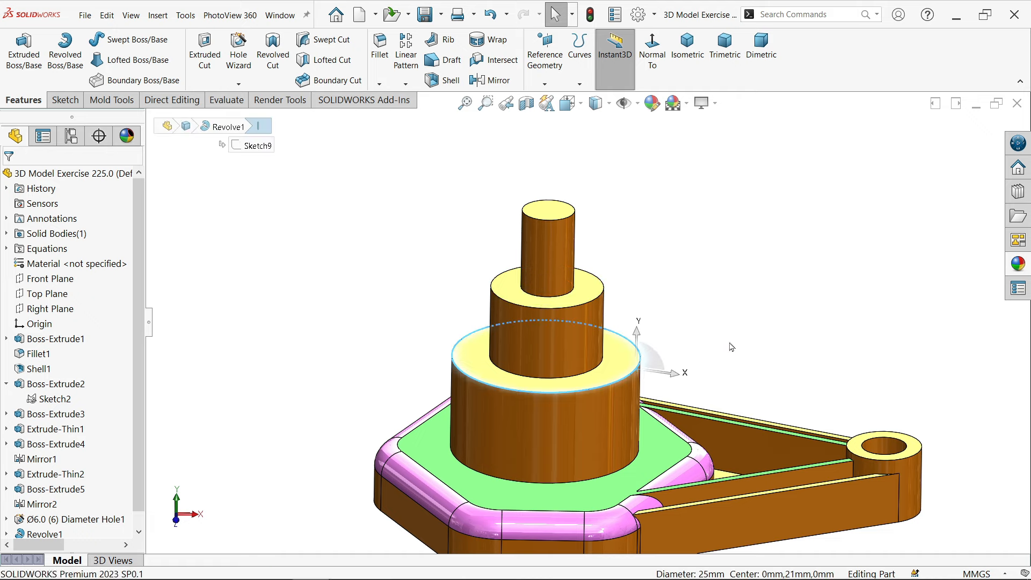
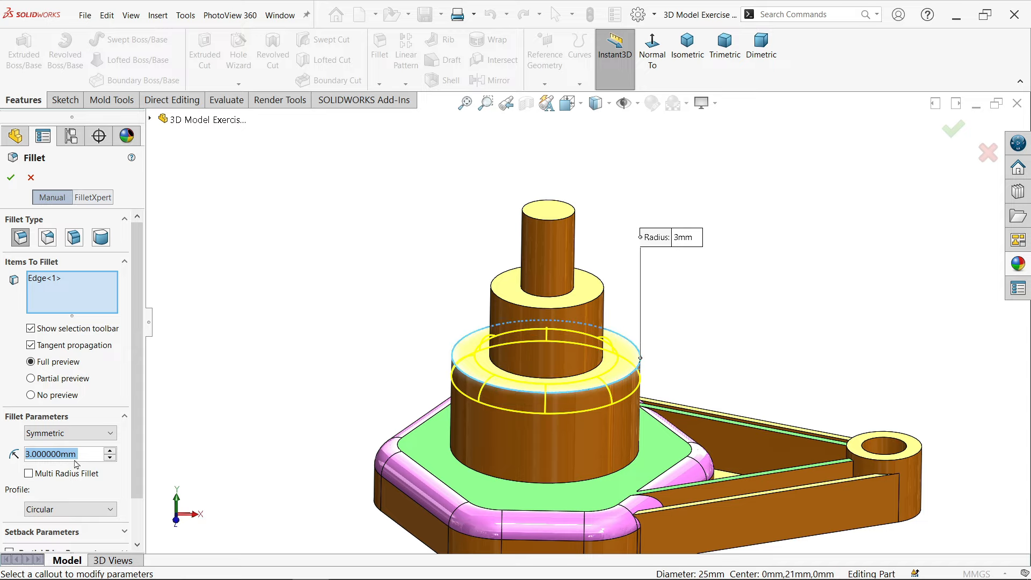
click(37, 432)
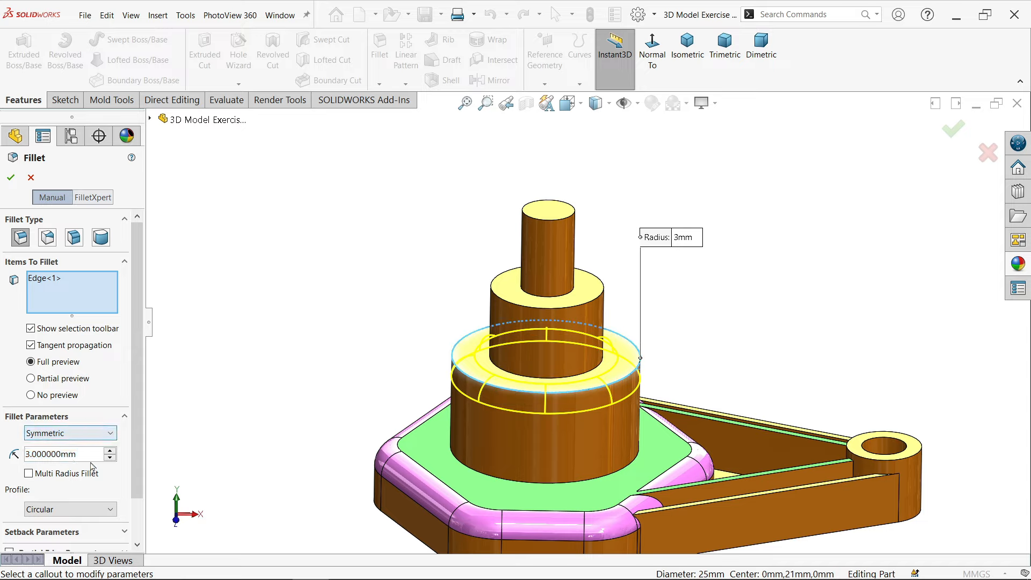
text(5)
key(Return)
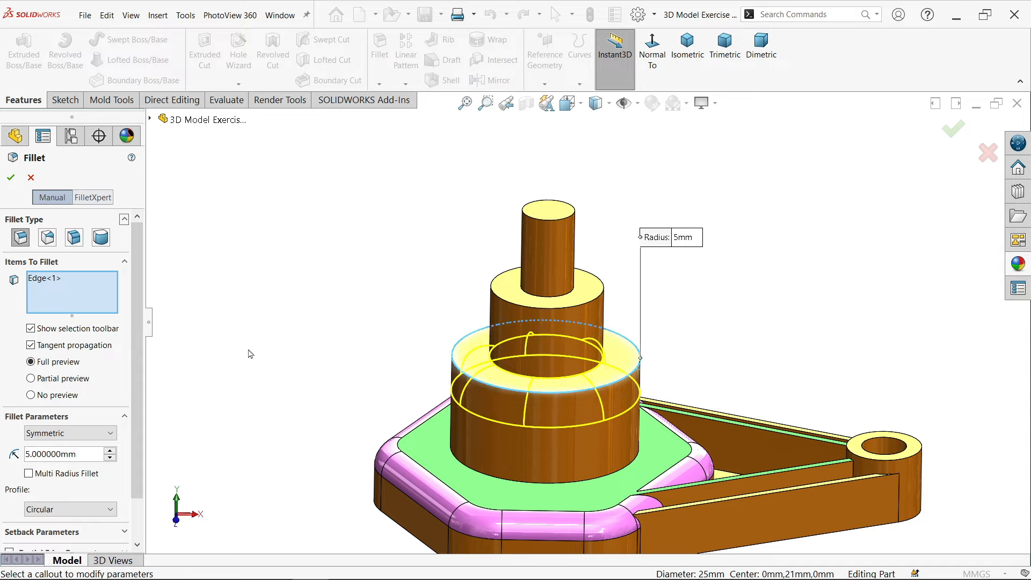
click(14, 179)
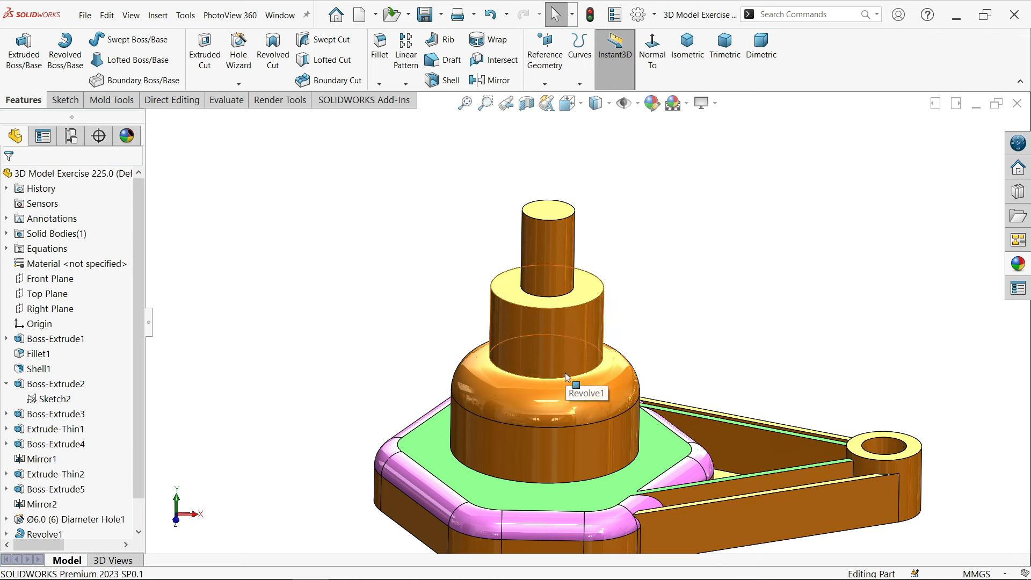
- Start a new sketch on the Front Plane and set the display style to hidden lines visible
mouse_move(566, 377)
middle_down()
mouse_move(559, 317)
mouse_move(557, 377)
middle_up()
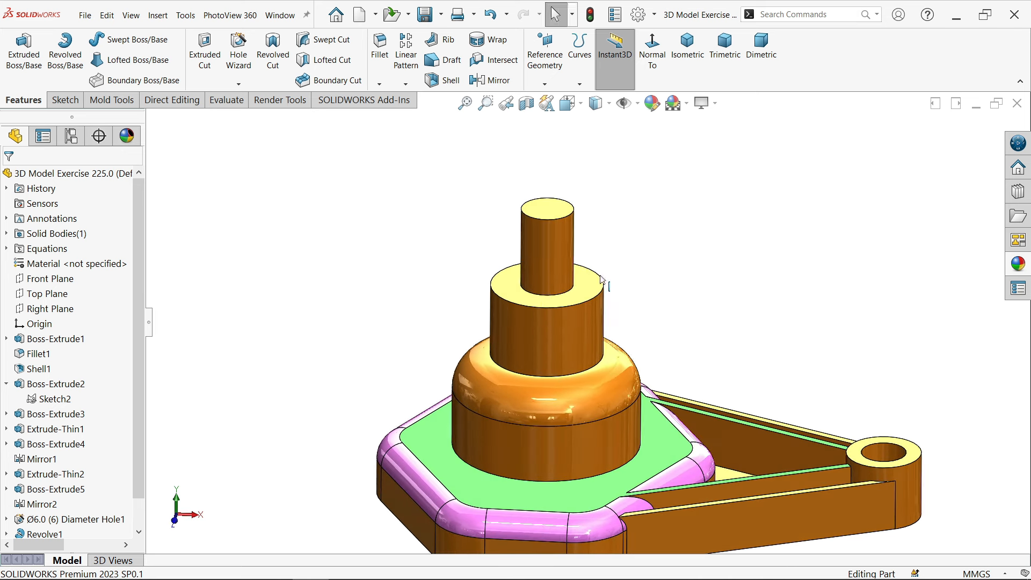
click(59, 280)
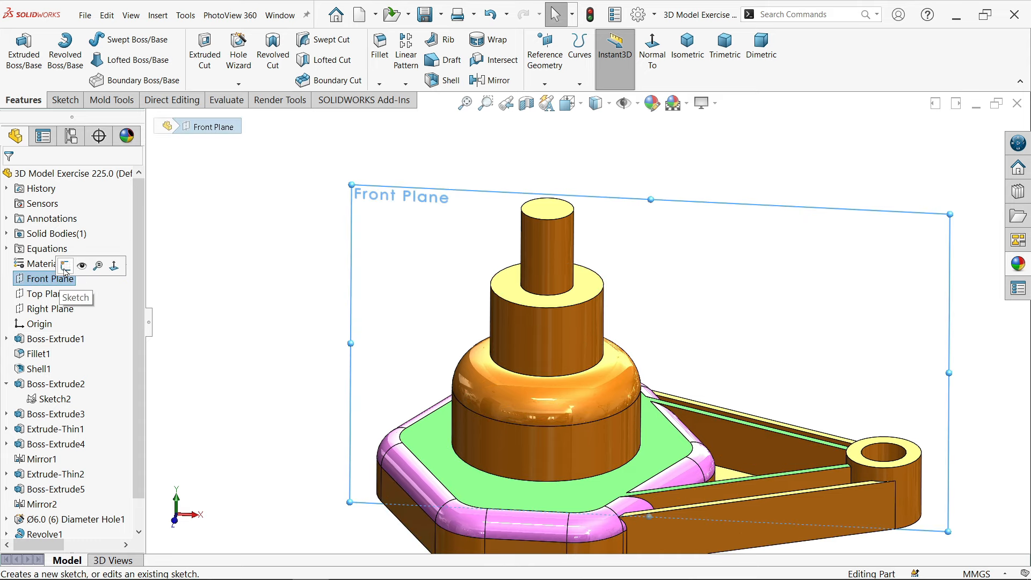
click(65, 265)
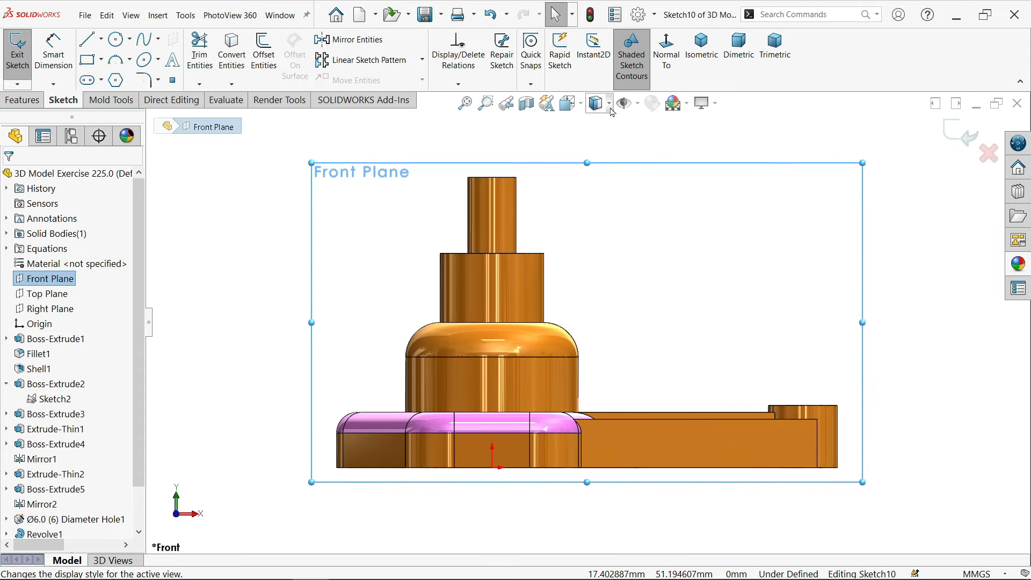
click(609, 103)
click(600, 188)
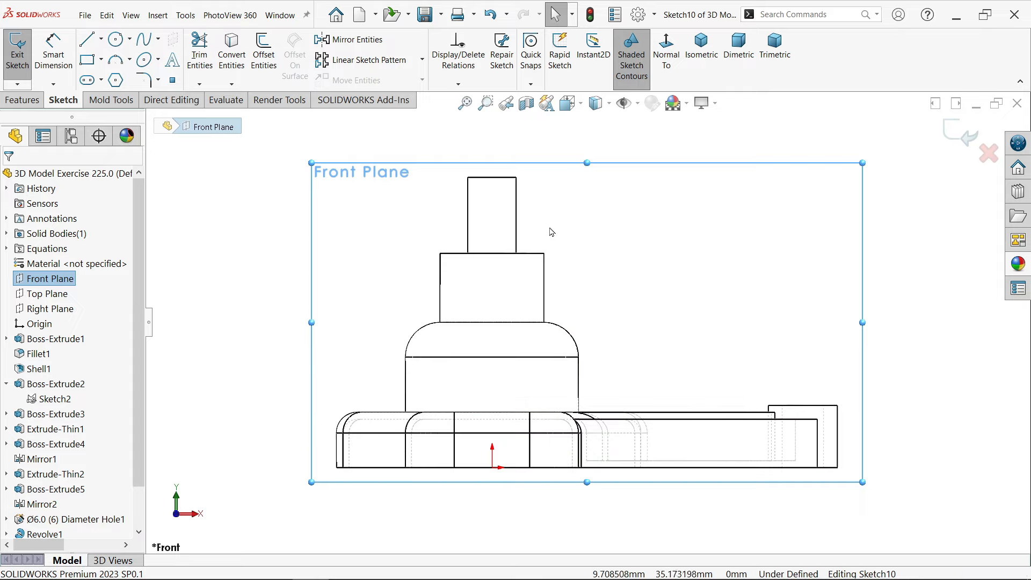
- Sketch a vertical centerline from the boss's top edge midpoint down to the plate, continuing with a horizontal centerline about 11 mm long
scroll(537, 231, down, 3)
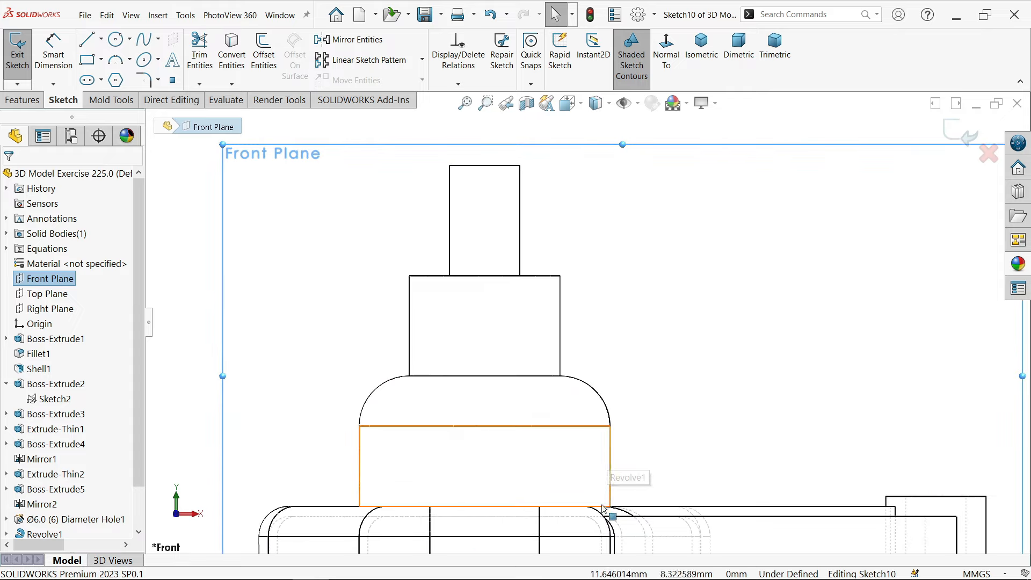
scroll(612, 484, down, 1)
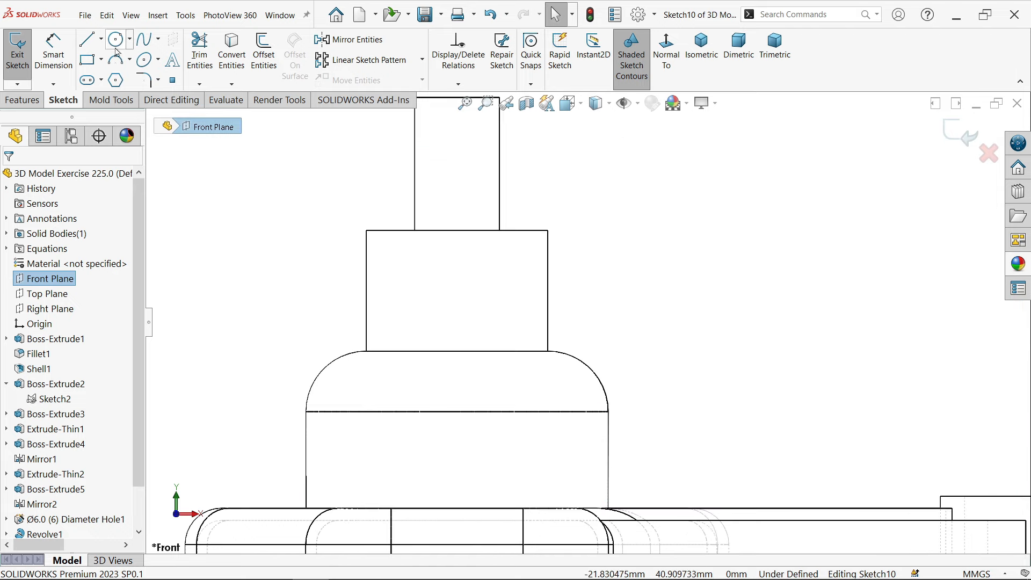
click(101, 39)
click(110, 70)
scroll(472, 153, up, 1)
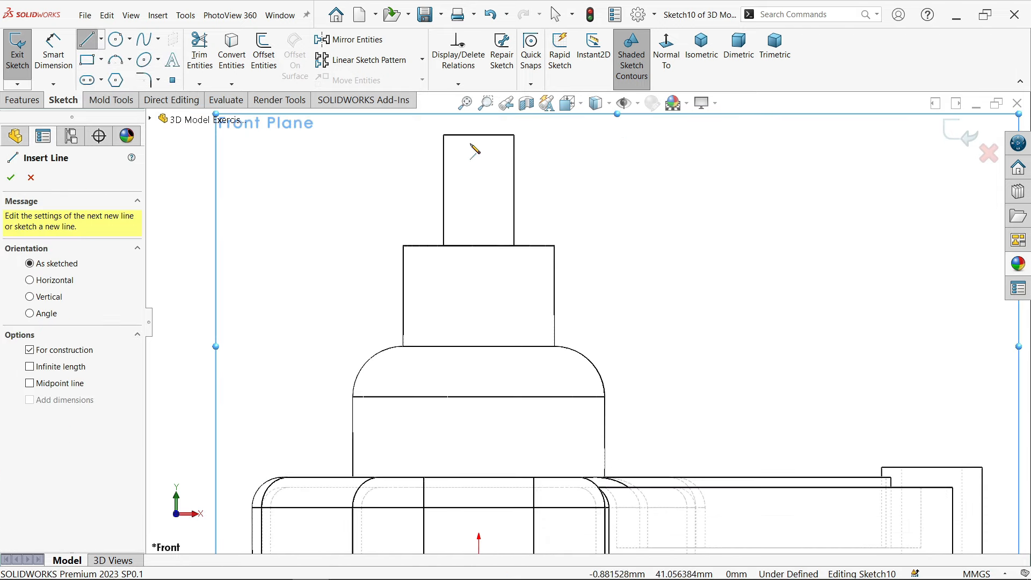
click(478, 135)
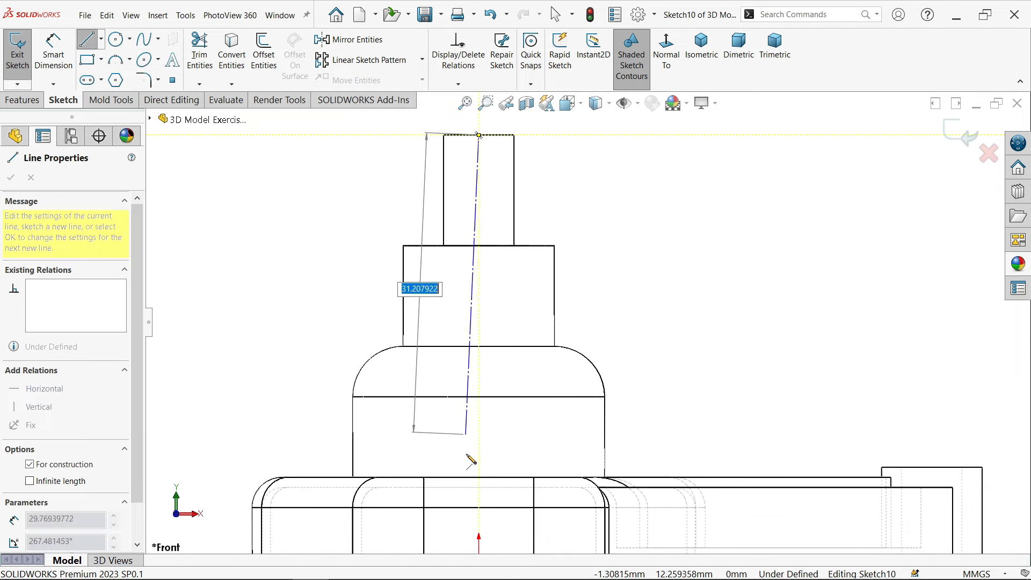
click(479, 487)
scroll(566, 477, down, 1)
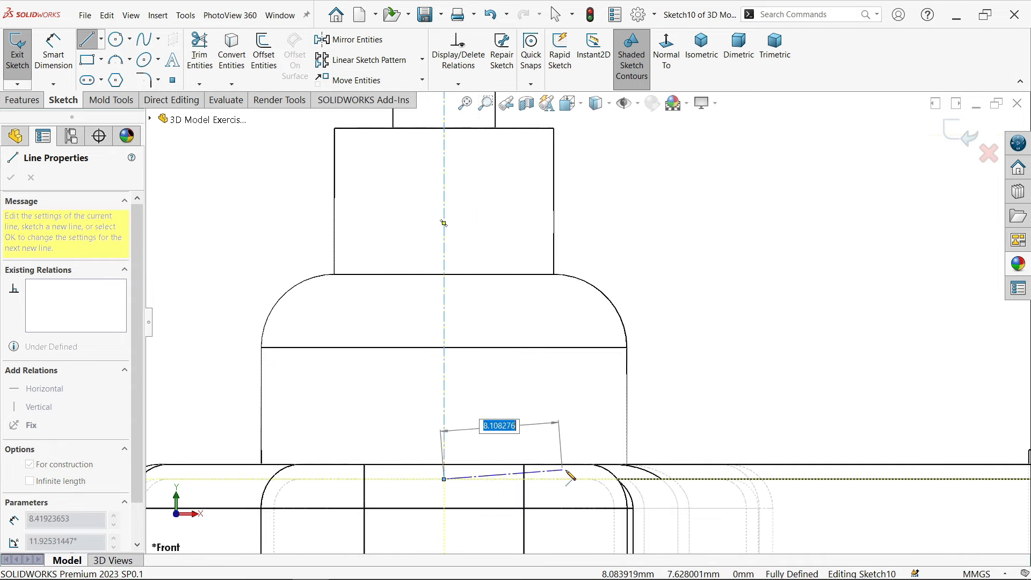
scroll(575, 477, down, 1)
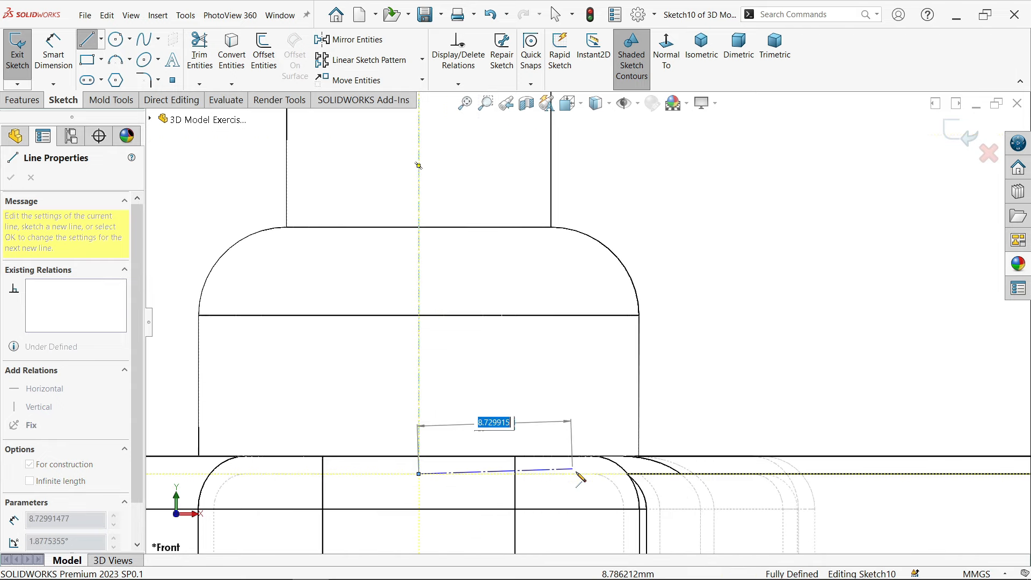
click(613, 474)
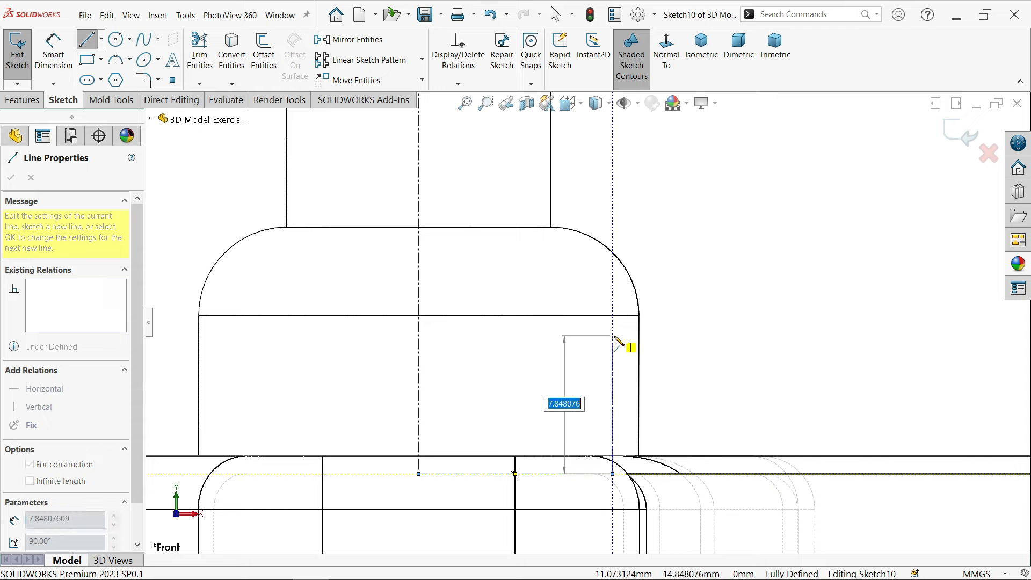
key(Escape)
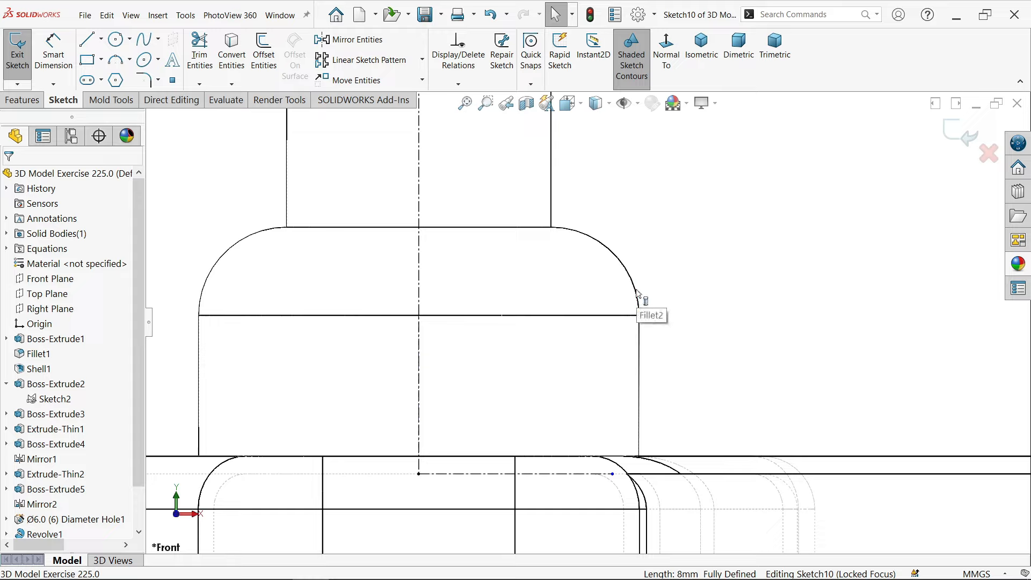
- Convert the silhouette edges of the stepped boss's right side, its three cylinders and the fillet arc, into sketch entities
click(231, 54)
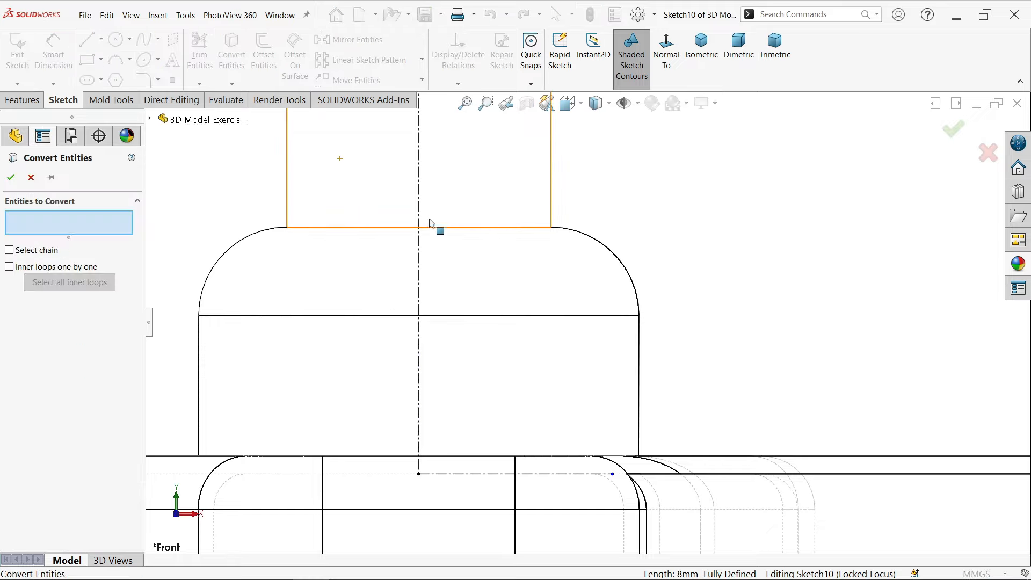
click(640, 342)
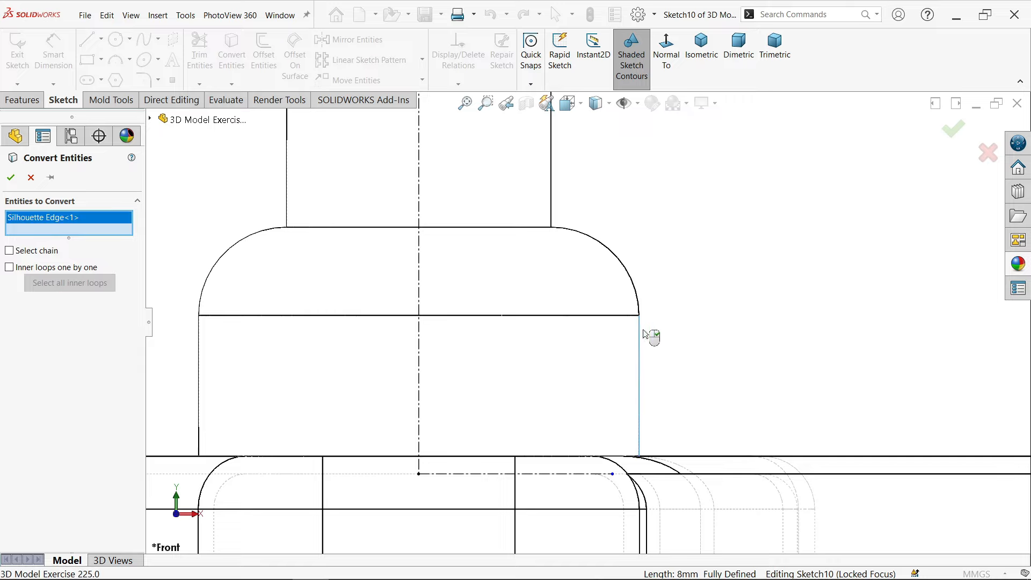
click(553, 200)
click(611, 250)
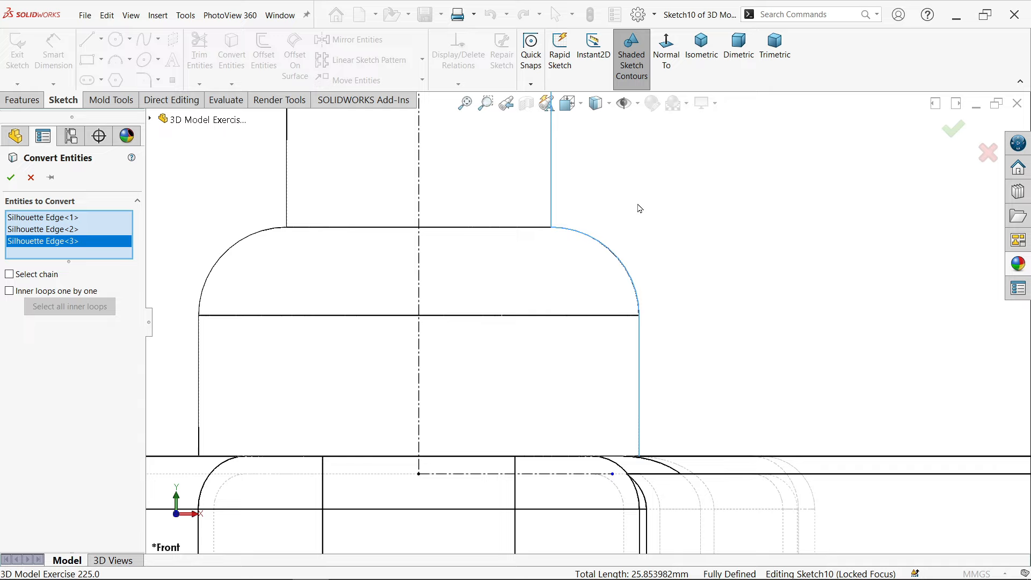
scroll(617, 202, down, 5)
scroll(559, 161, up, 4)
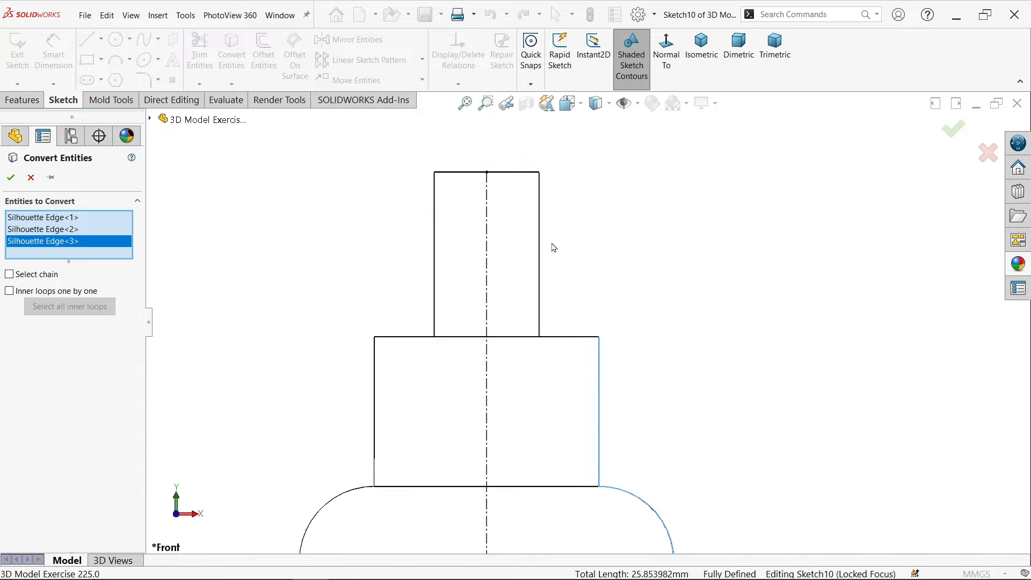
click(540, 248)
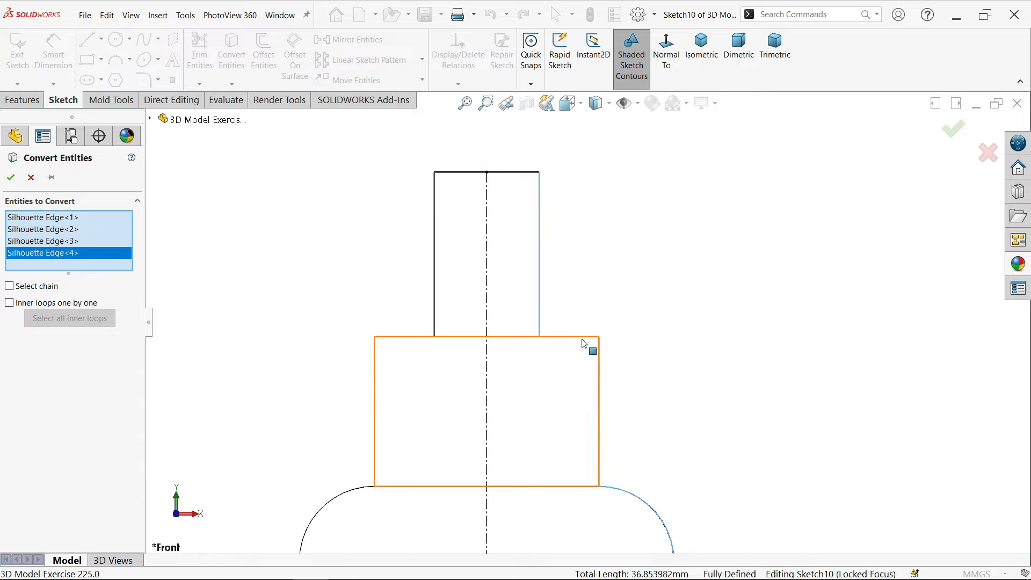
click(11, 178)
- Draw a horizontal line joining the converted edges of the top and middle cylinders along the middle cylinder's upper edge
click(90, 39)
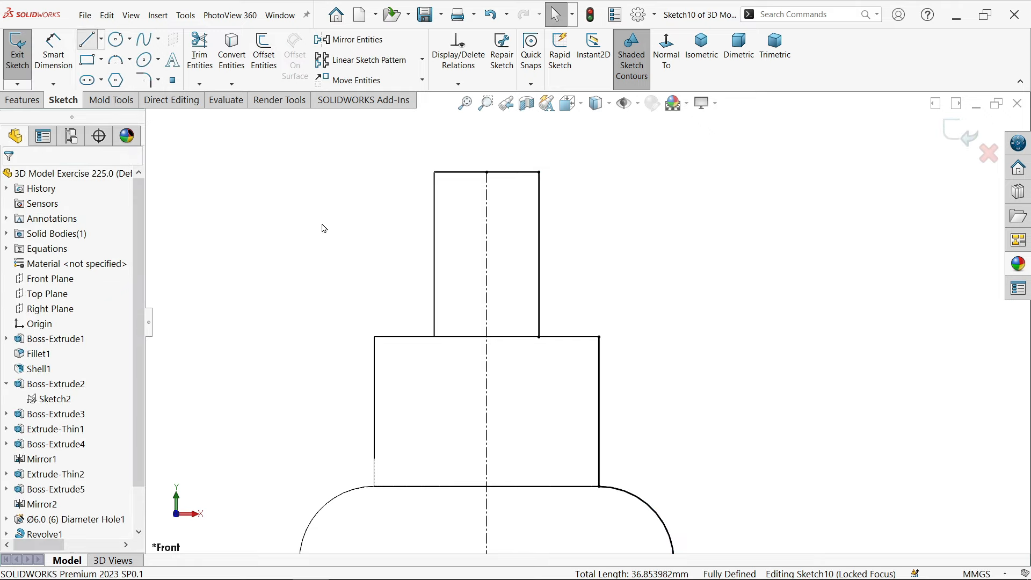
click(539, 337)
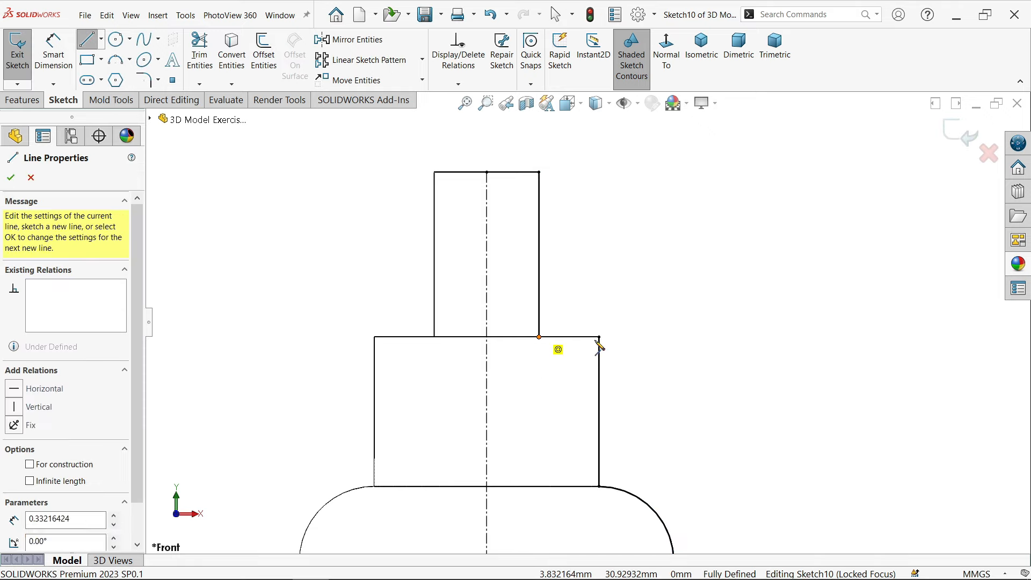
click(599, 337)
right_click(612, 262)
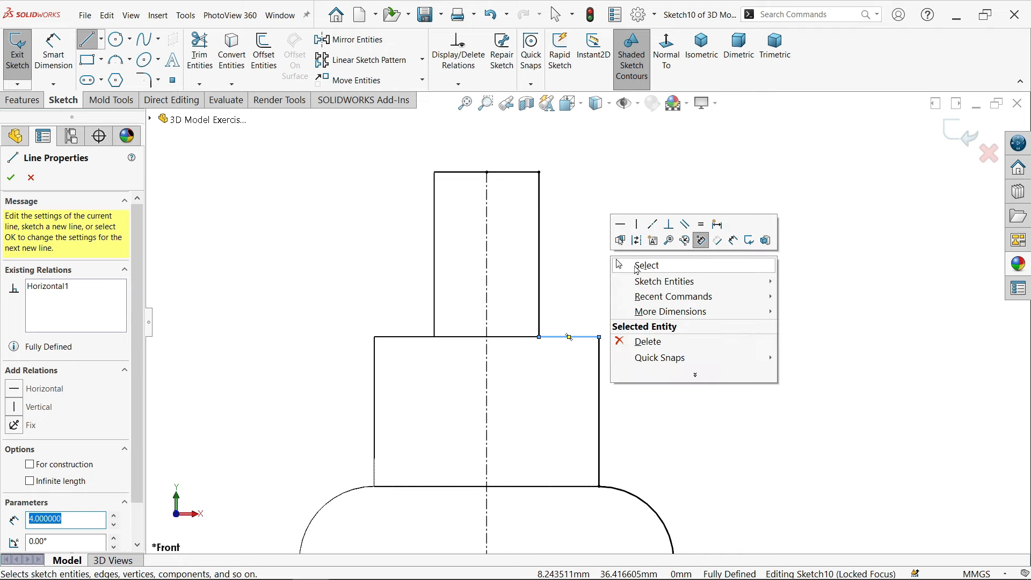
click(619, 264)
click(610, 105)
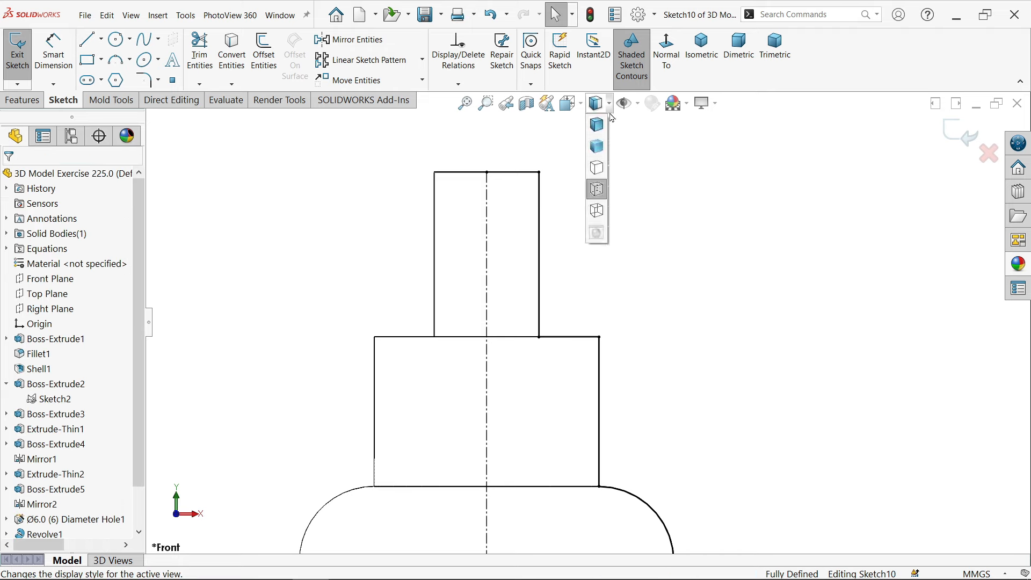
- Extend the lowest converted vertical line down to the horizontal centerline's level and stretch the centerline's free end to meet it
scroll(627, 362, up, 5)
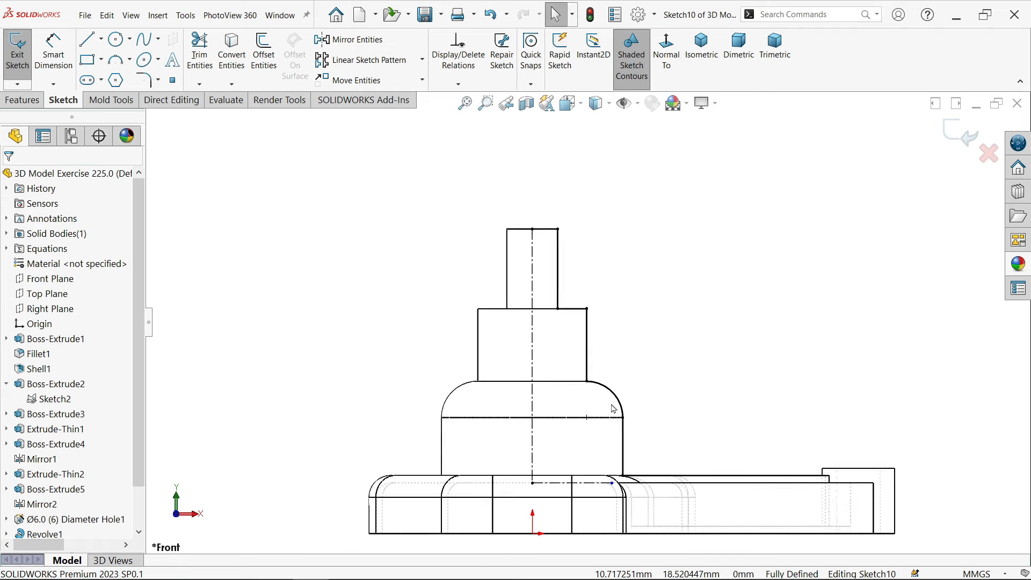
scroll(625, 483, down, 8)
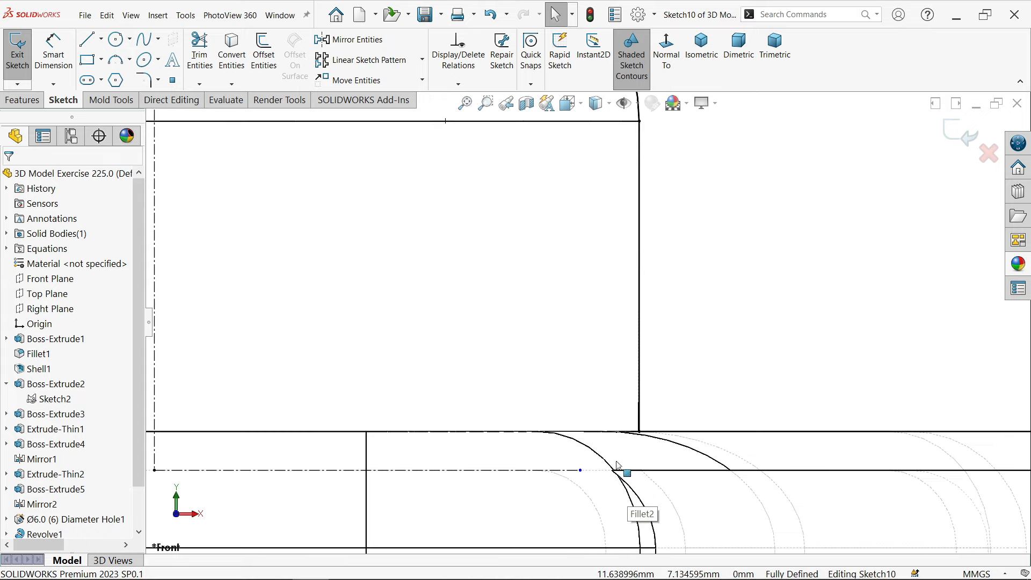
click(649, 415)
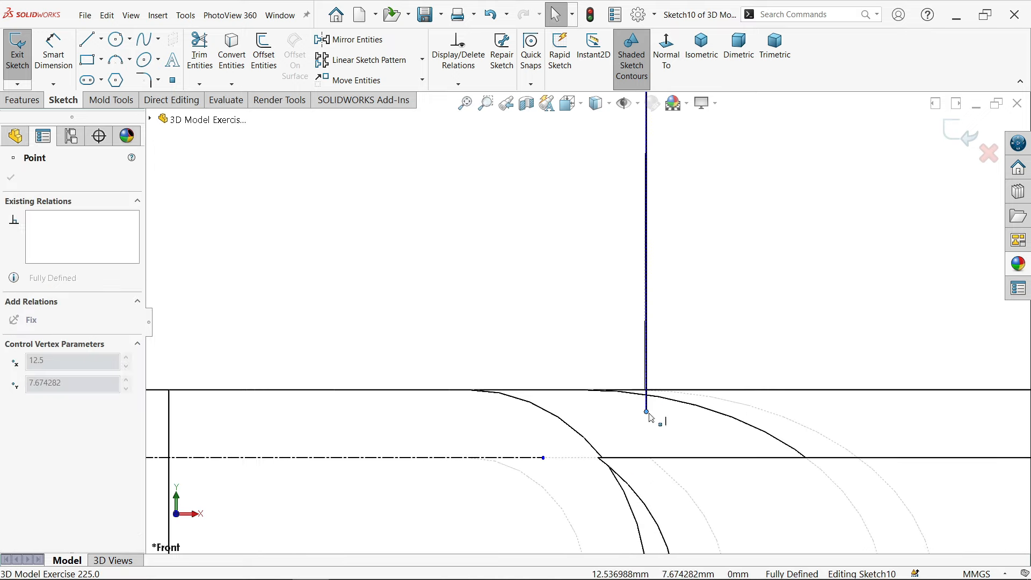
drag(648, 454, 647, 460)
drag(548, 461, 646, 459)
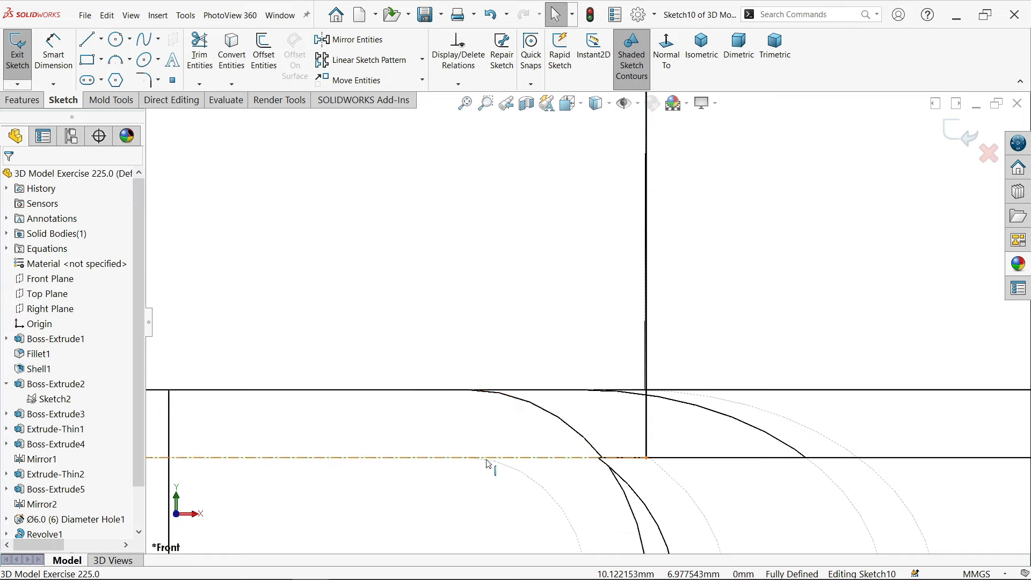
- Try to turn the horizontal centerline into normal sketch geometry
click(487, 457)
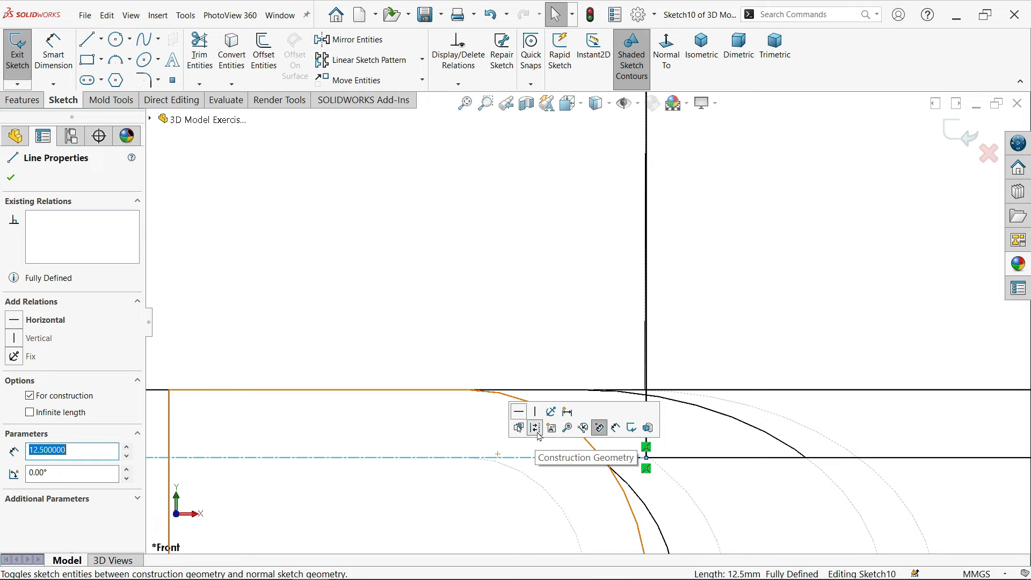
click(535, 428)
click(716, 324)
- Offset the whole converted profile chain 1 mm inward, toward the vertical centerline
scroll(706, 329, up, 5)
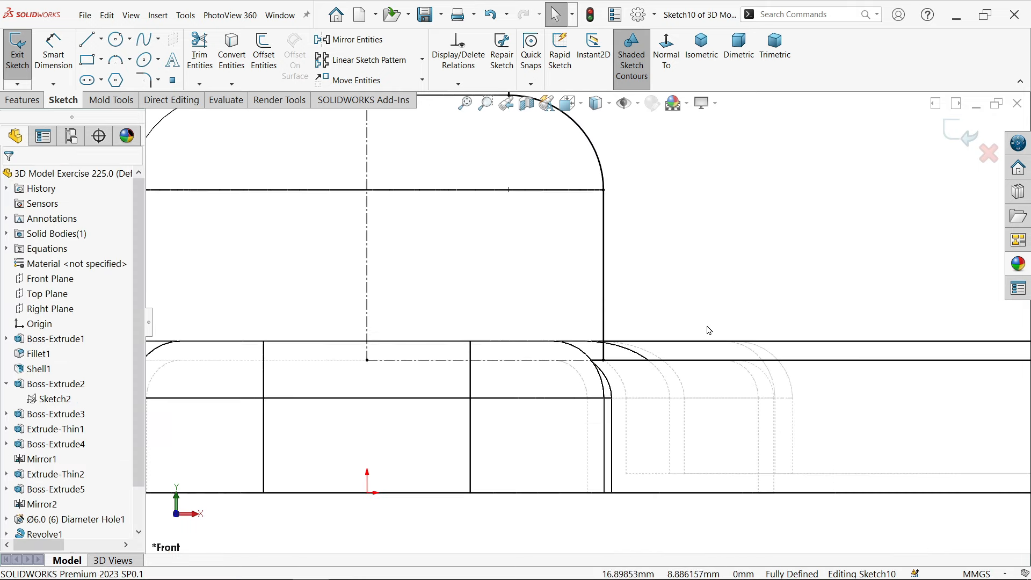
scroll(602, 249, up, 3)
scroll(538, 200, down, 5)
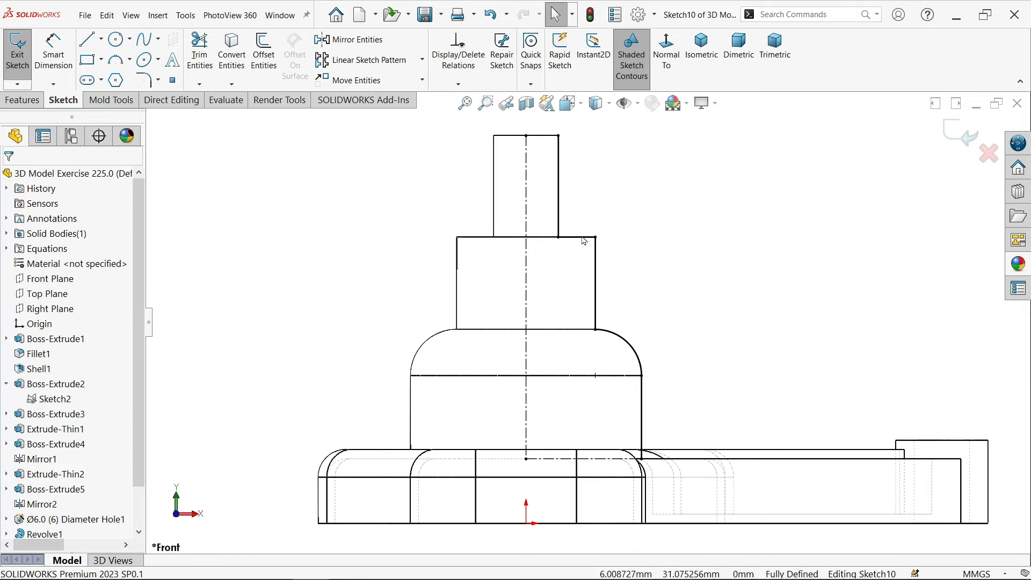
scroll(547, 142, down, 1)
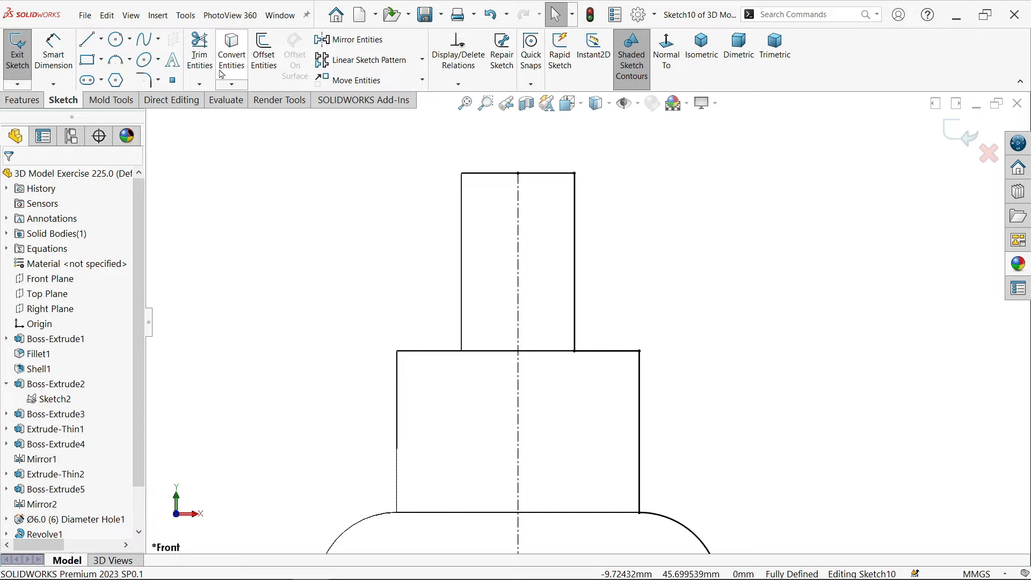
click(274, 68)
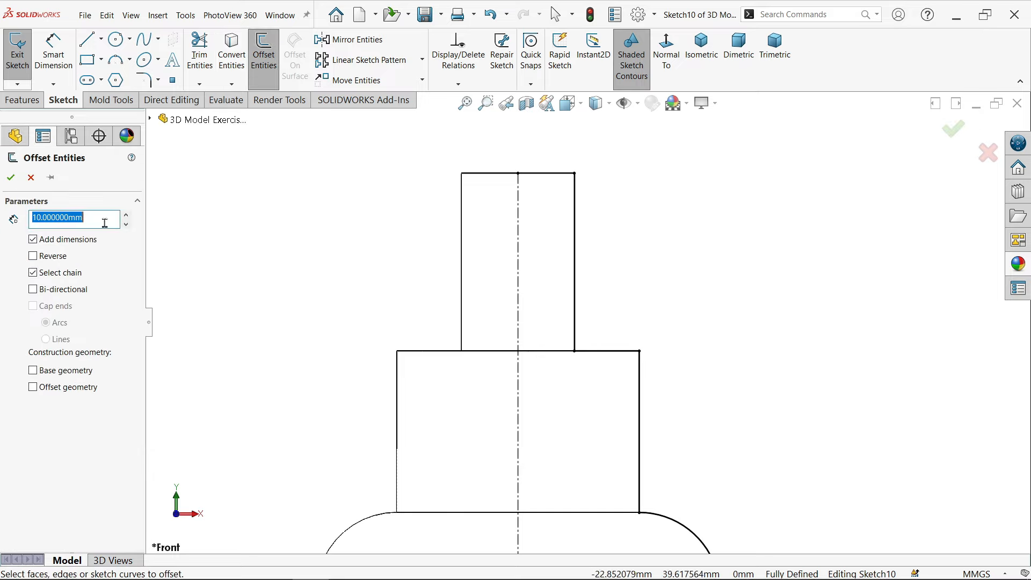
text(1)
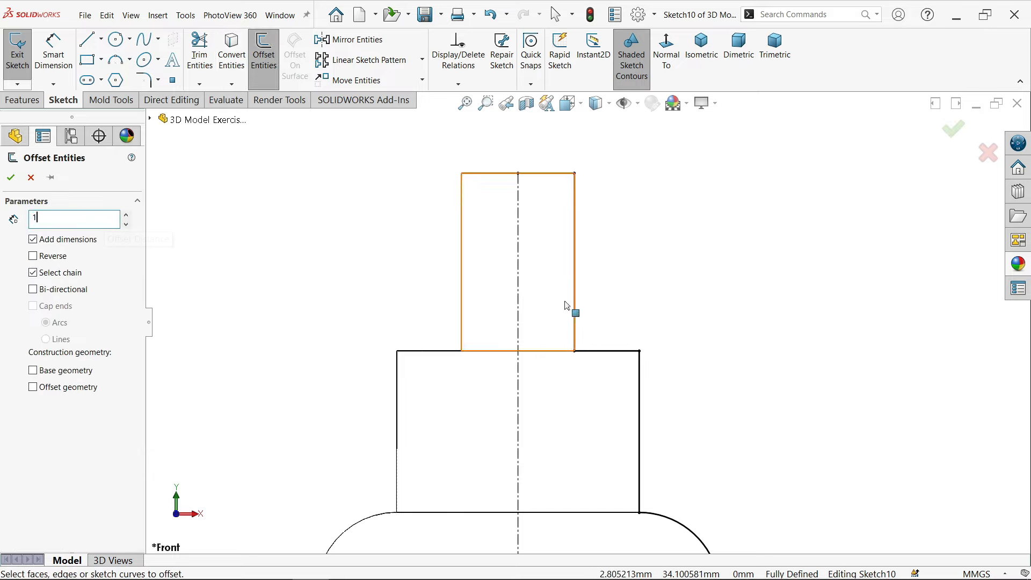
click(576, 272)
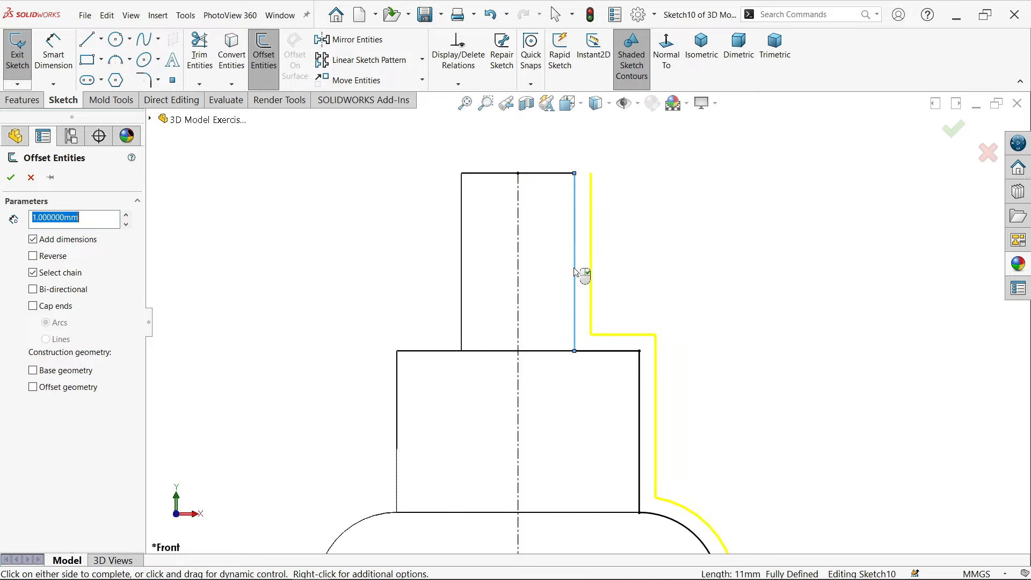
click(33, 256)
scroll(578, 397, up, 5)
scroll(580, 403, down, 4)
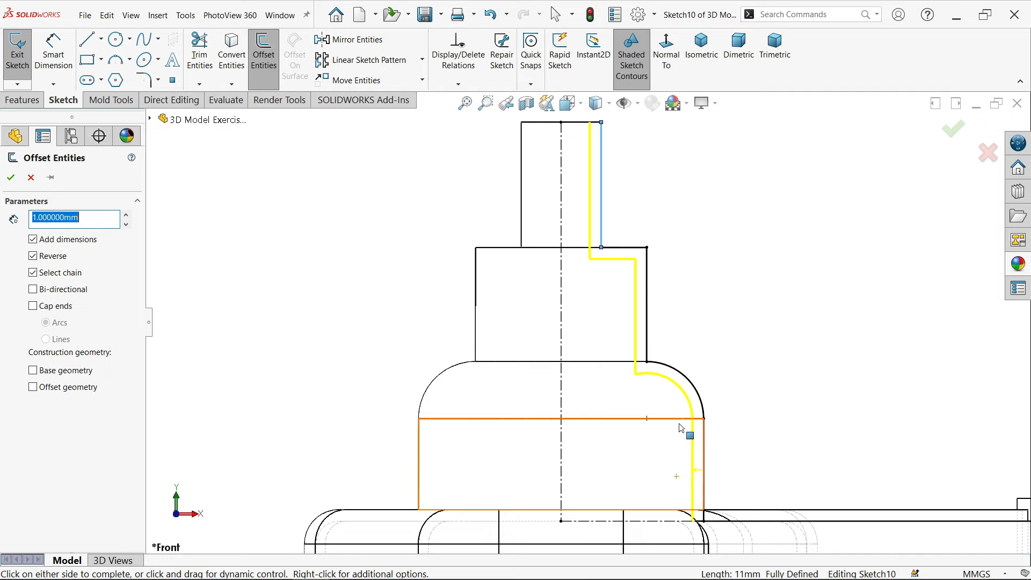
click(12, 178)
- Turn the outer converted arc at the shoulder of the lowest cylinder into construction geometry
scroll(576, 218, down, 2)
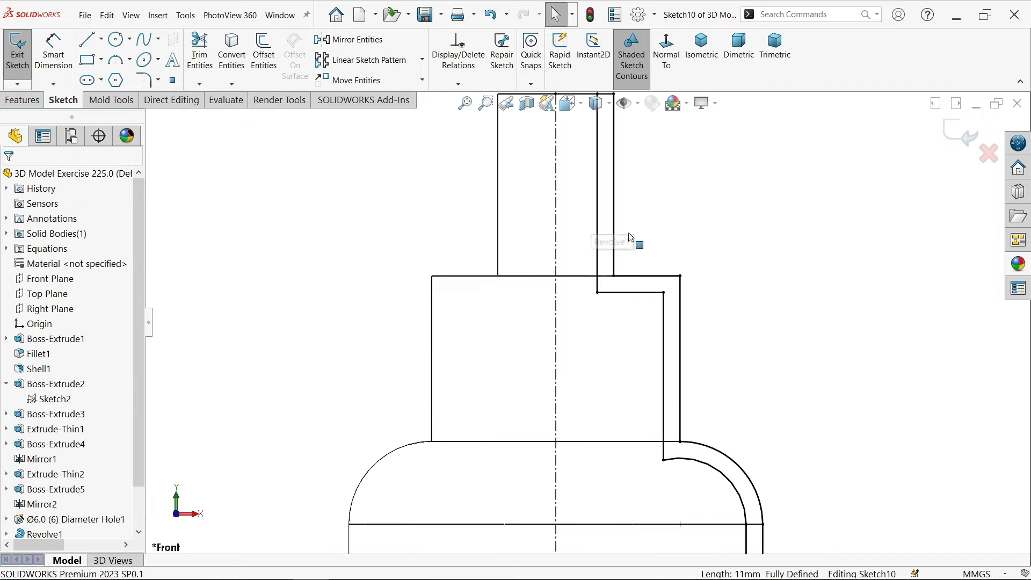
click(616, 241)
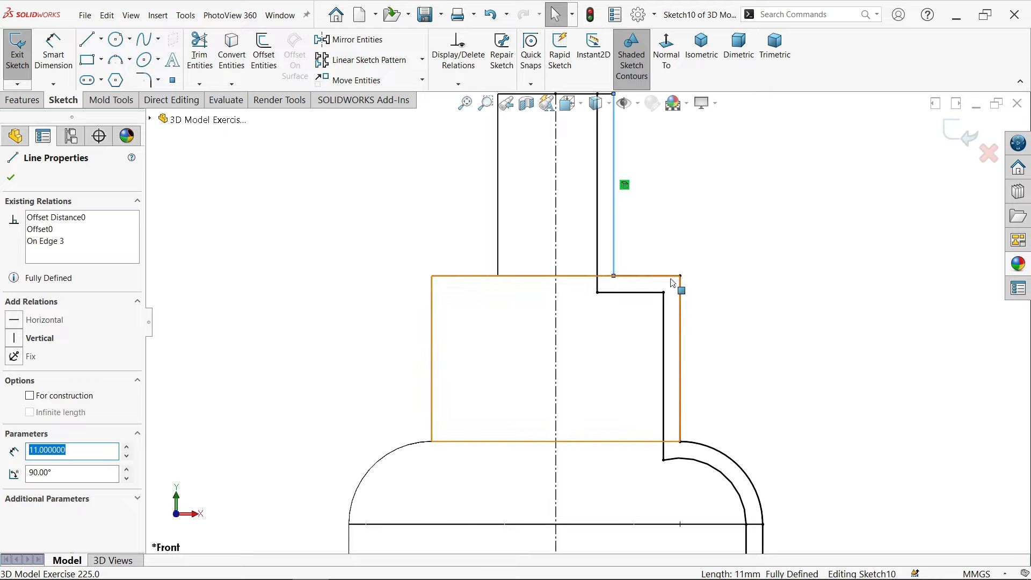
click(671, 277)
click(682, 299)
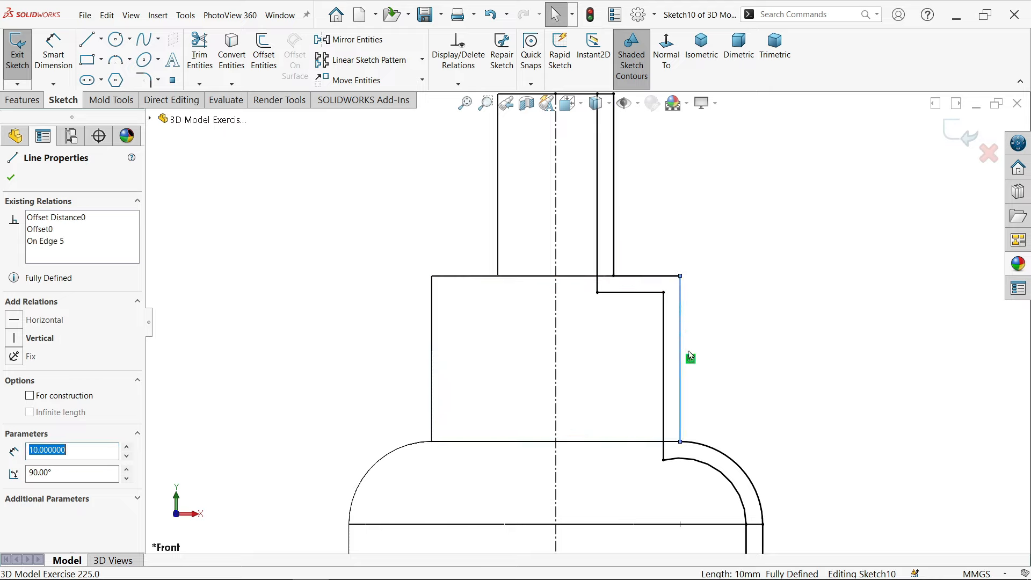
click(705, 450)
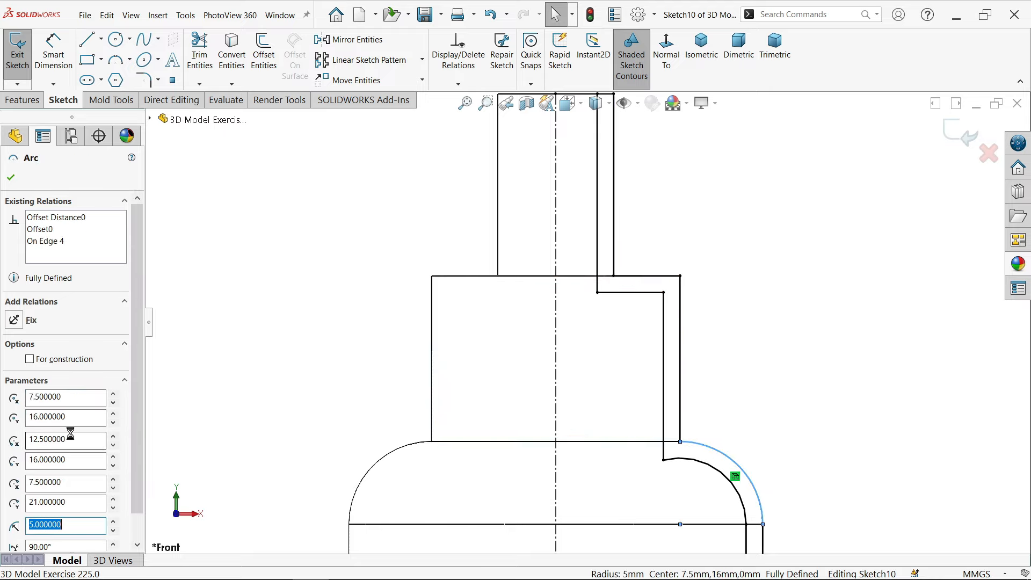
click(66, 359)
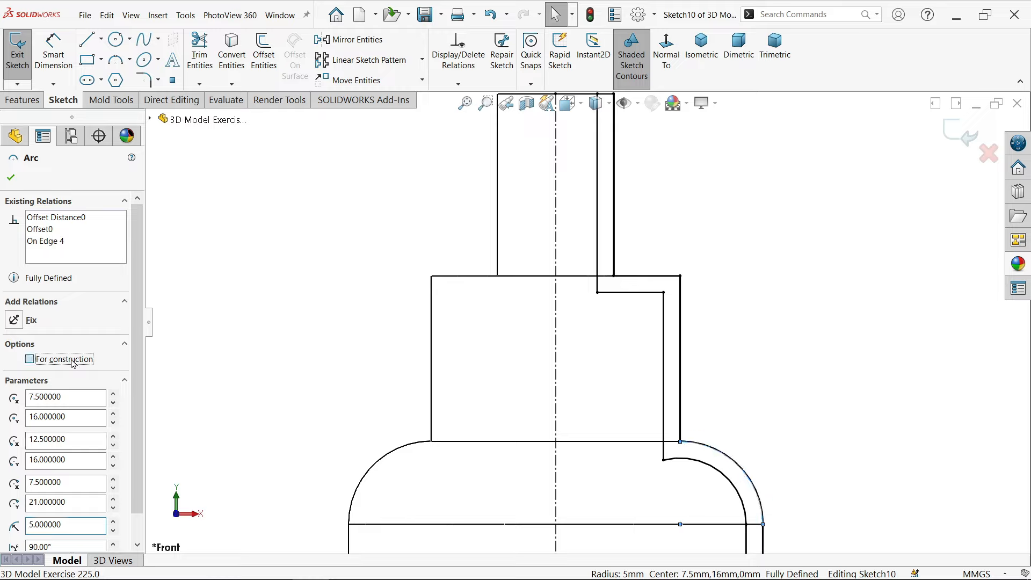
- Turn the three outer converted lines along the top and middle cylinders into construction geometry
ctrl+click(681, 401)
ctrl+click(647, 276)
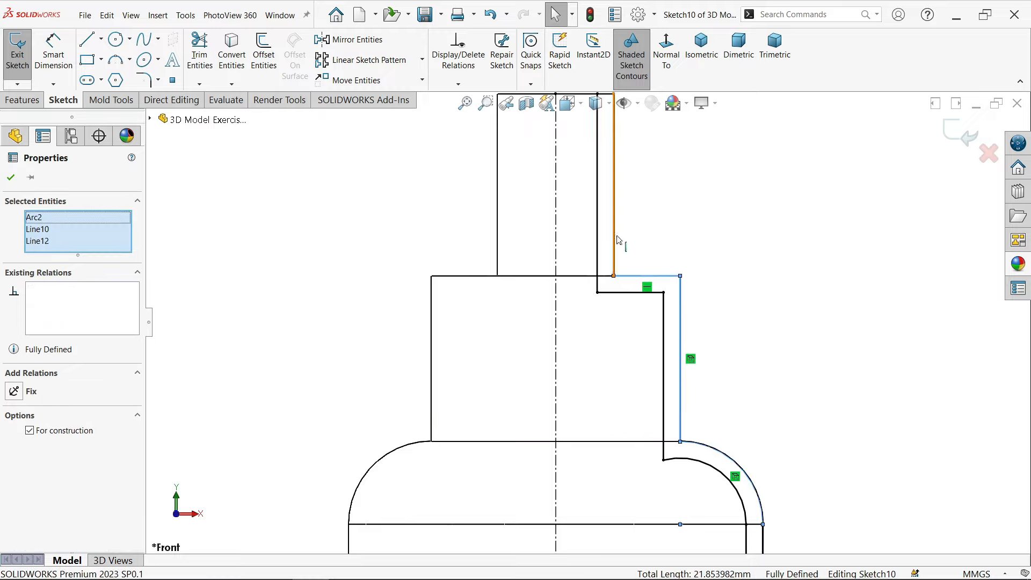
ctrl+click(615, 240)
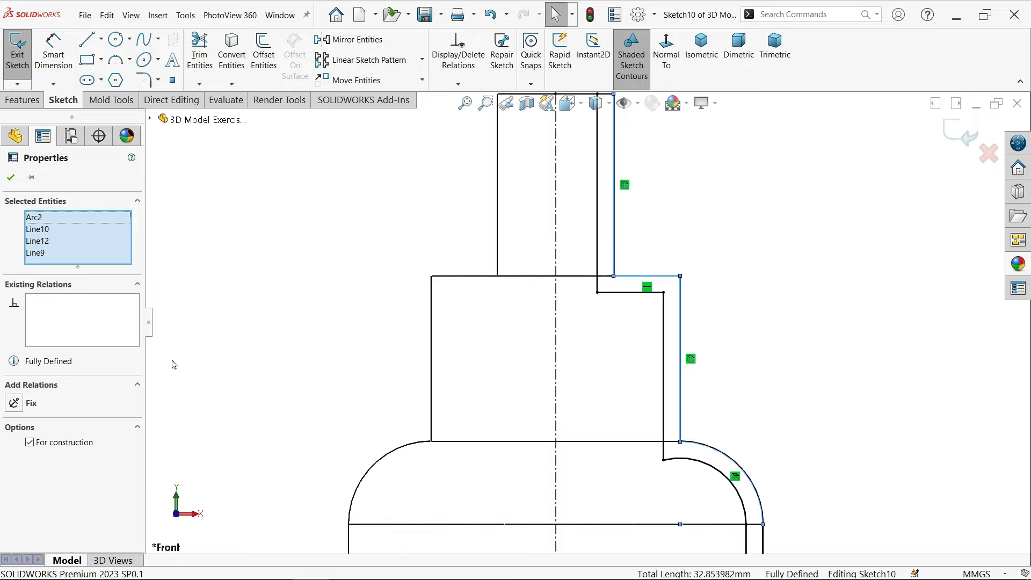
click(71, 445)
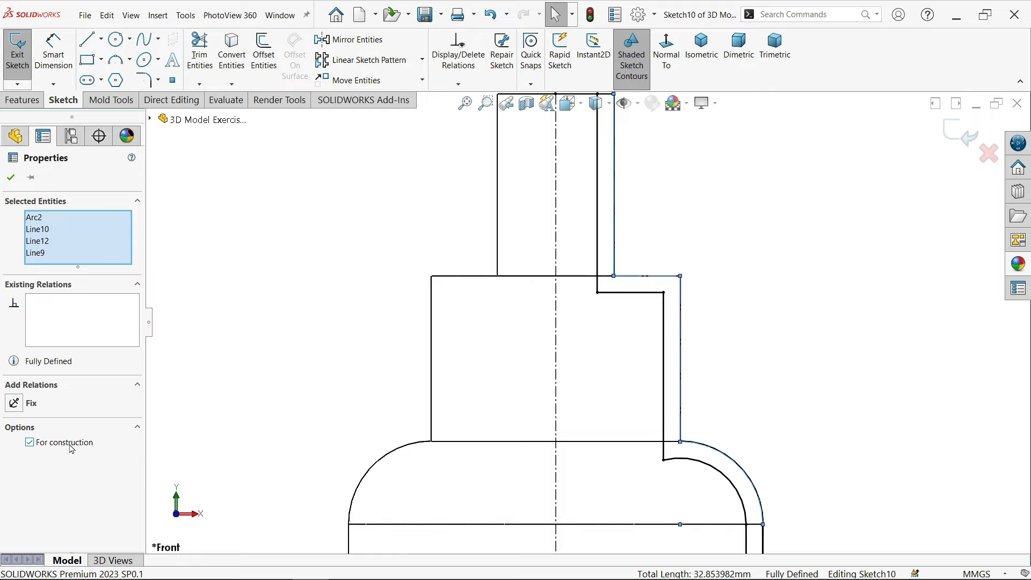
click(750, 361)
- Turn the outer vertical line below the arc on the lowest cylinder into construction geometry
key(z)
scroll(690, 461, down, 5)
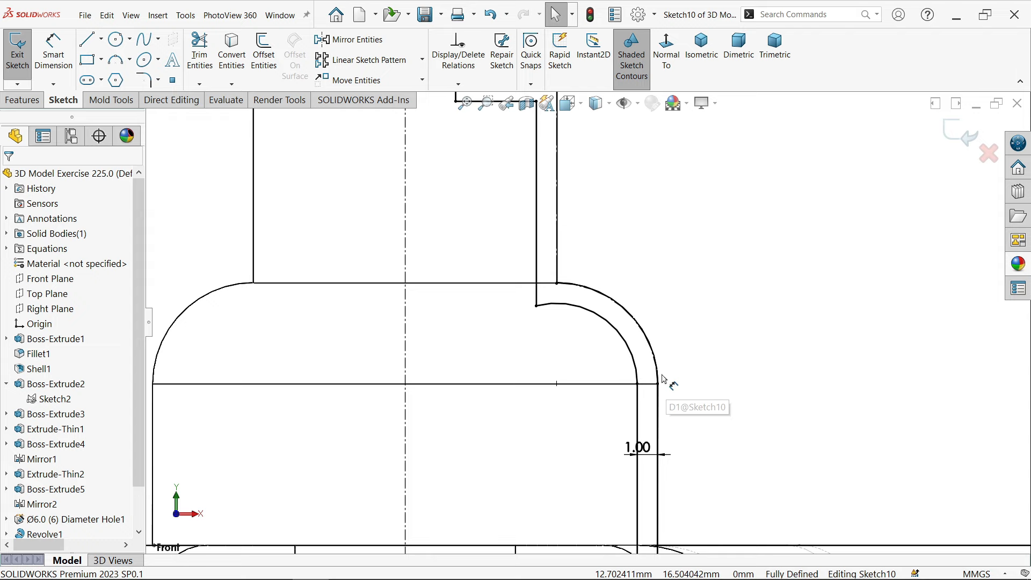
click(659, 408)
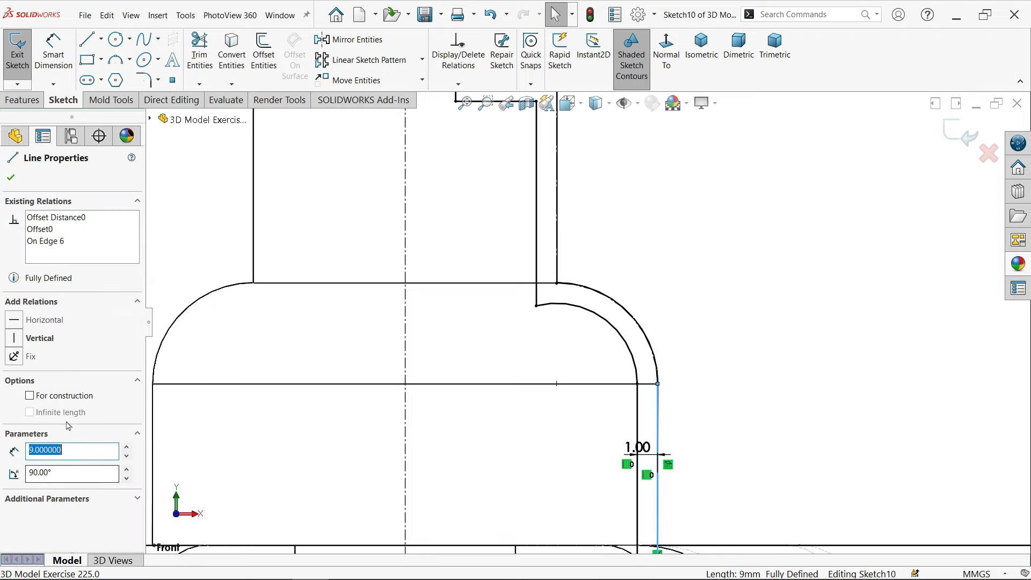
click(74, 397)
click(762, 410)
key(z)
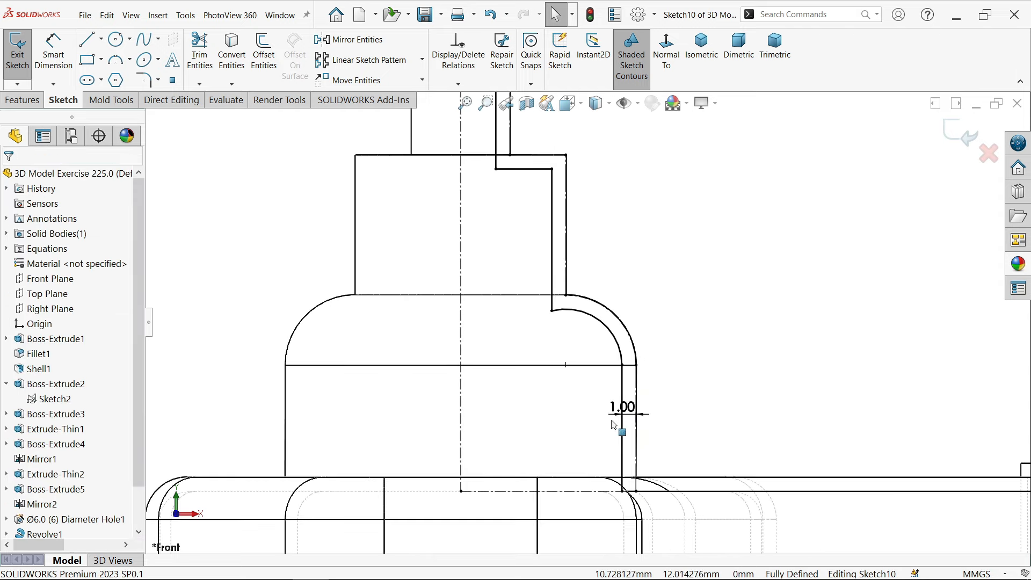
- Draw a horizontal line from the offset profile's lower end to the lower end of the vertical centerline
scroll(611, 421, down, 1)
scroll(609, 420, up, 3)
scroll(572, 417, down, 3)
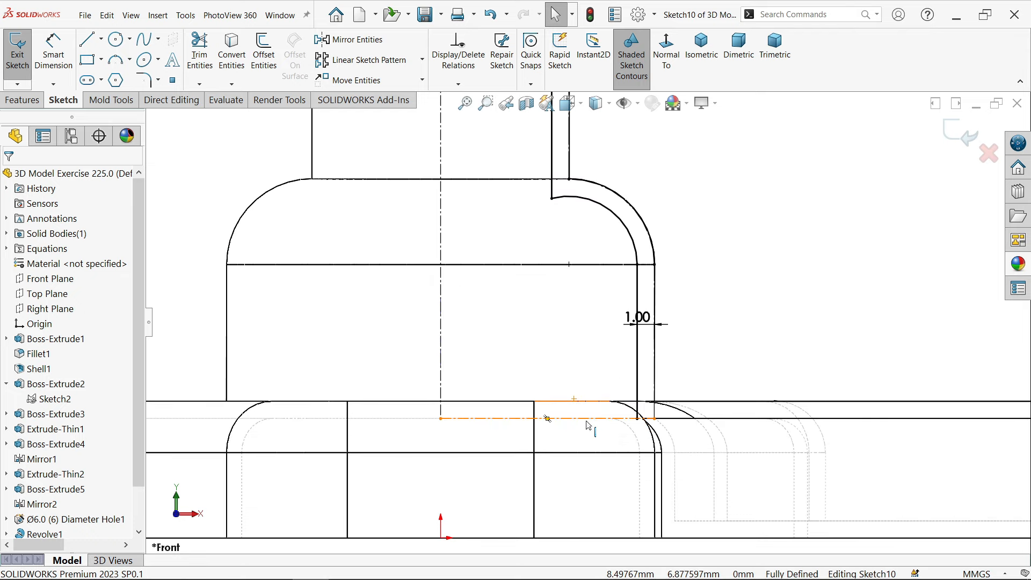
click(589, 425)
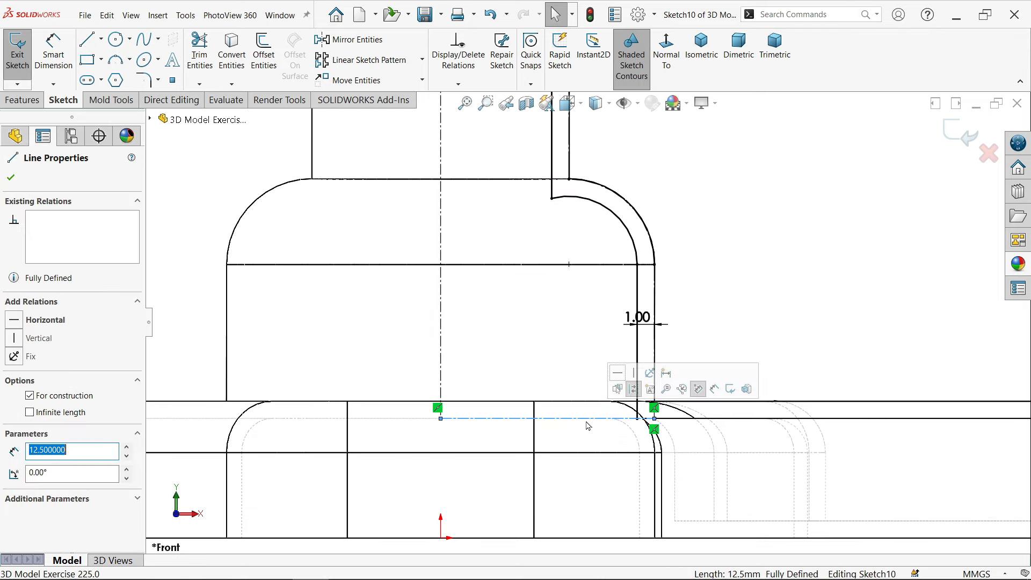
click(757, 231)
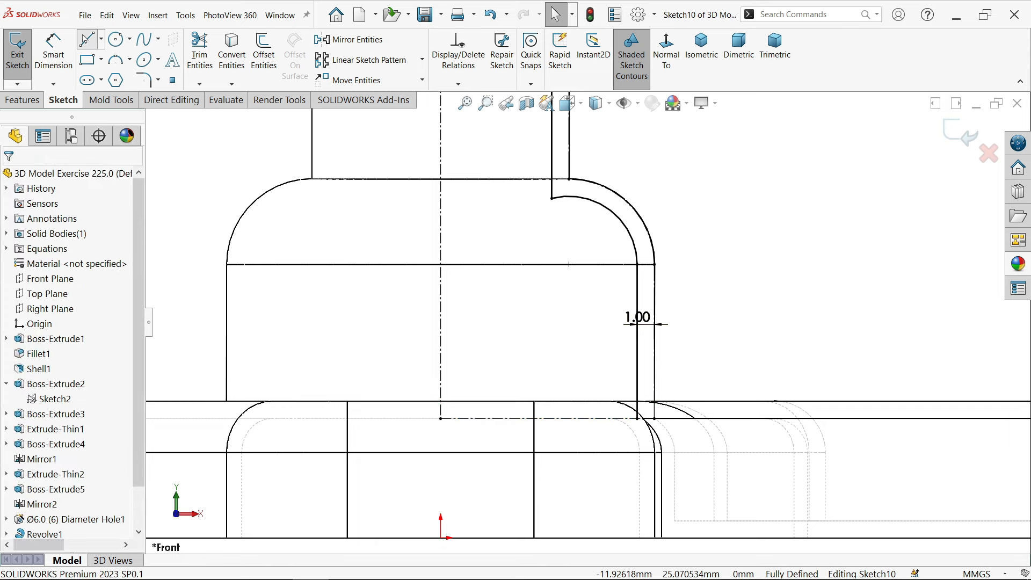
key(l)
click(638, 418)
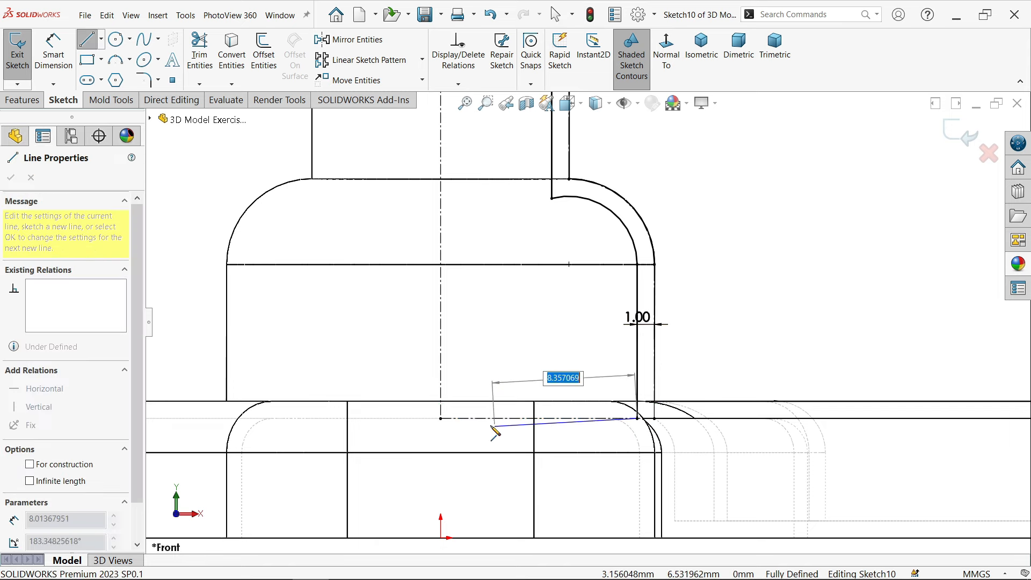
click(441, 419)
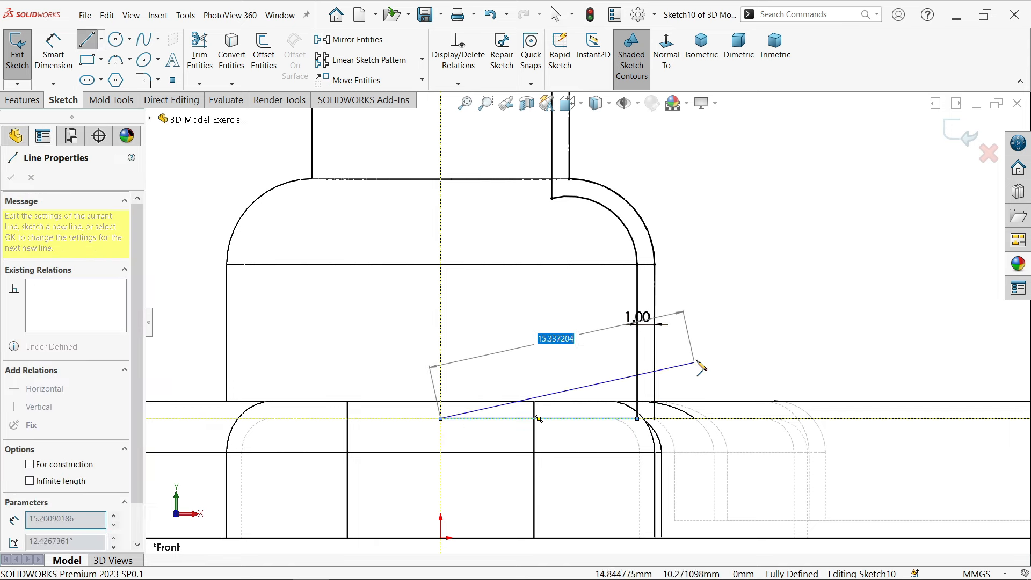
scroll(618, 322, up, 3)
right_click(702, 331)
click(722, 362)
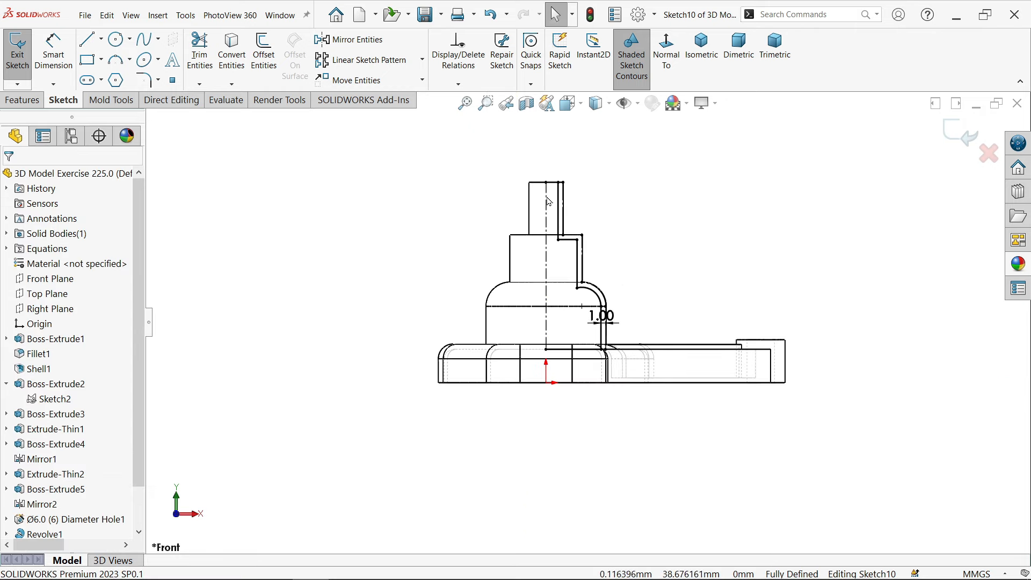
- Draw a 2.5 mm horizontal line from the offset profile's upper end to the top of the vertical centerline
scroll(612, 260, down, 5)
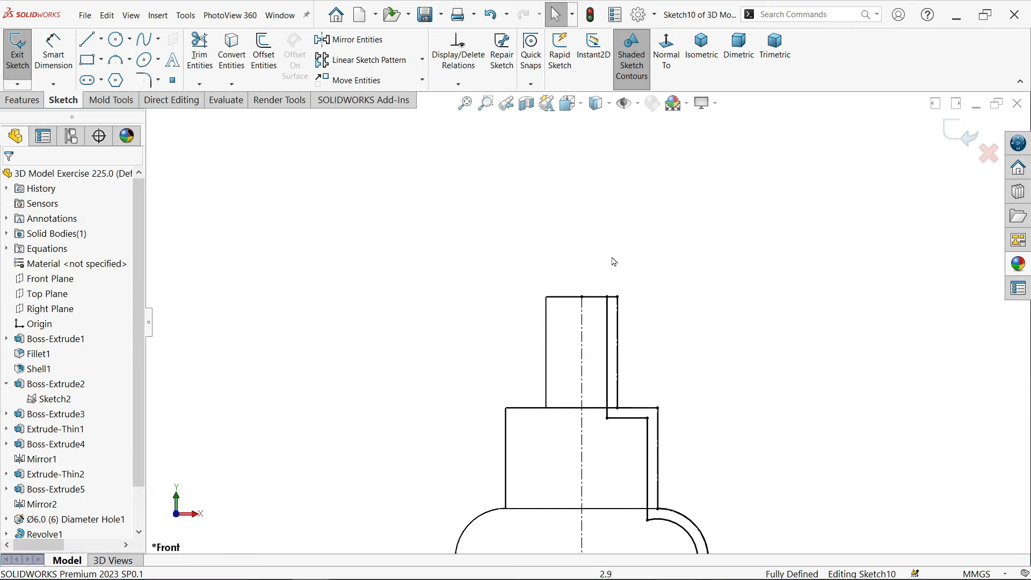
click(87, 39)
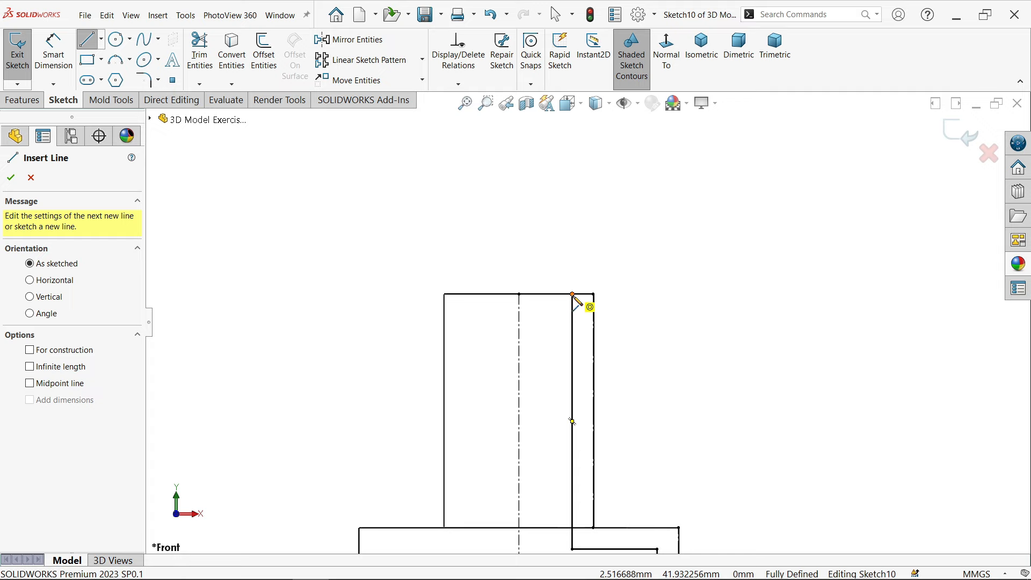
click(519, 294)
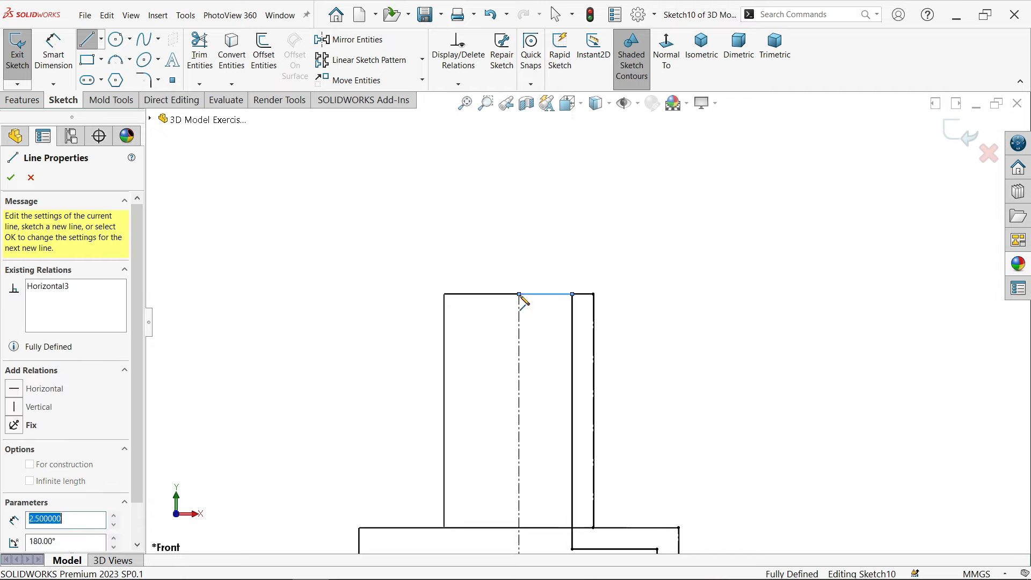
right_click(521, 232)
click(544, 235)
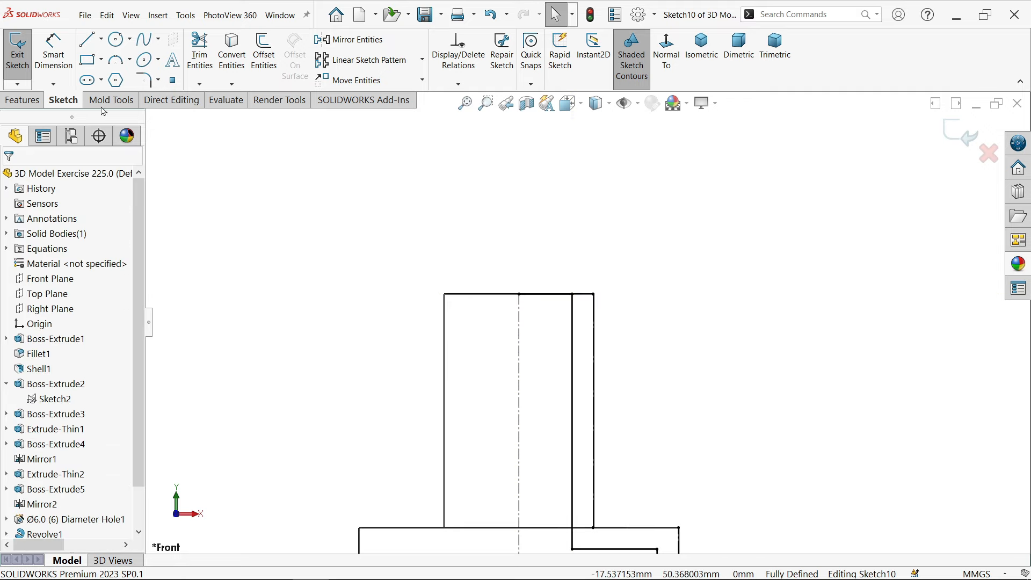
- Make a 360° revolved cut of the automatically closed profile about the vertical centerline, and set the display style to Shaded With Edges
click(32, 102)
click(273, 53)
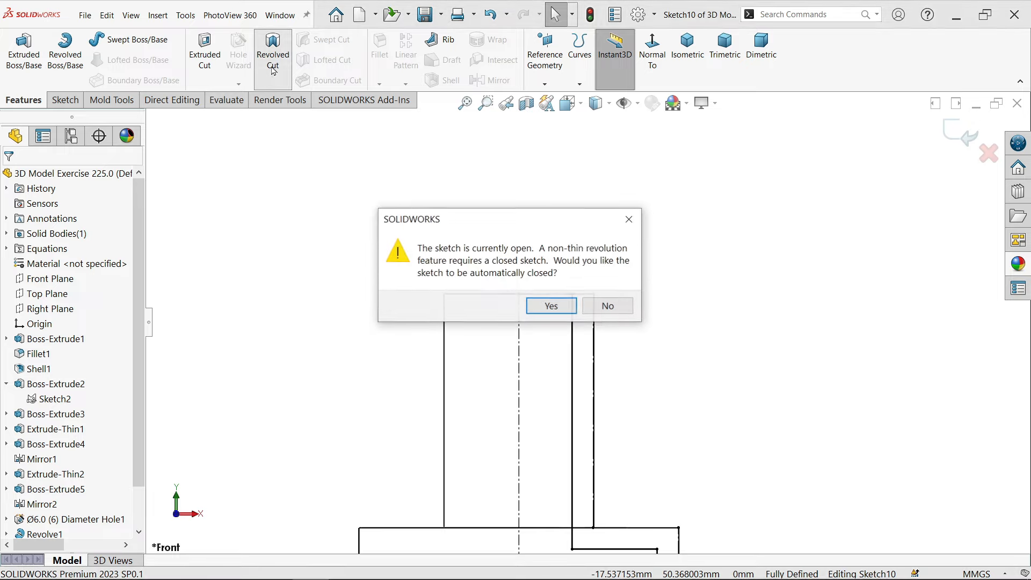
click(551, 306)
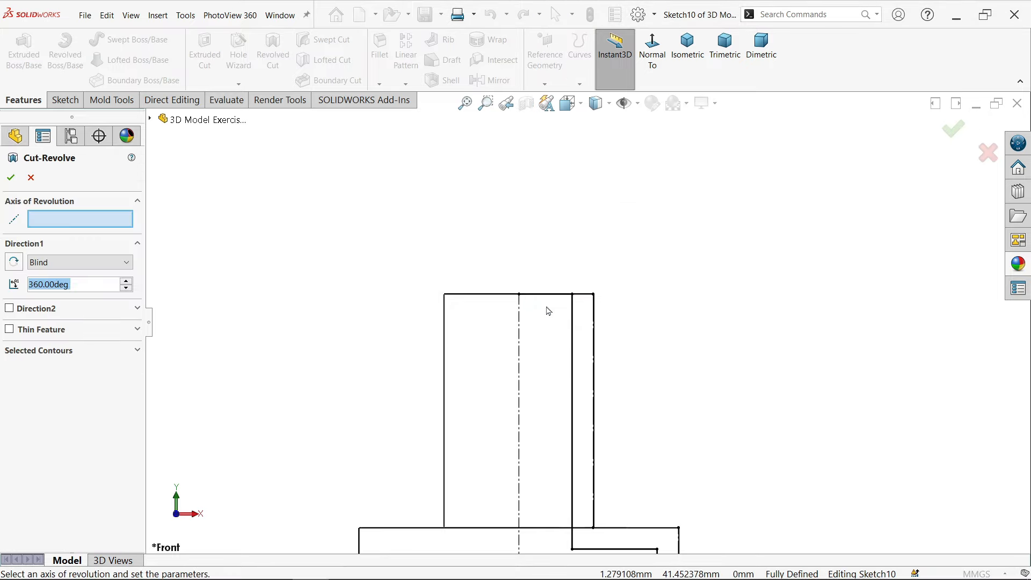
click(520, 331)
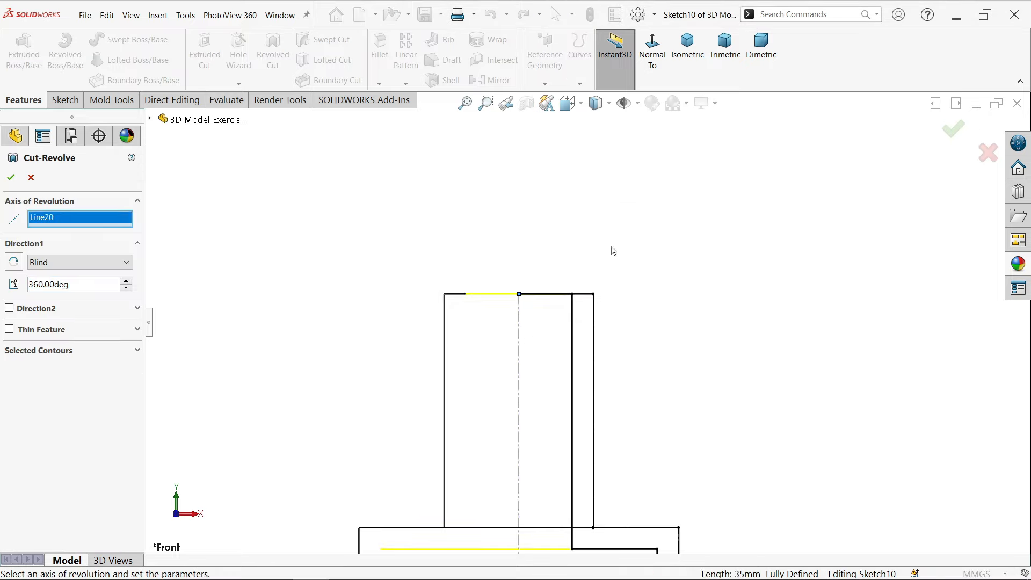
click(598, 103)
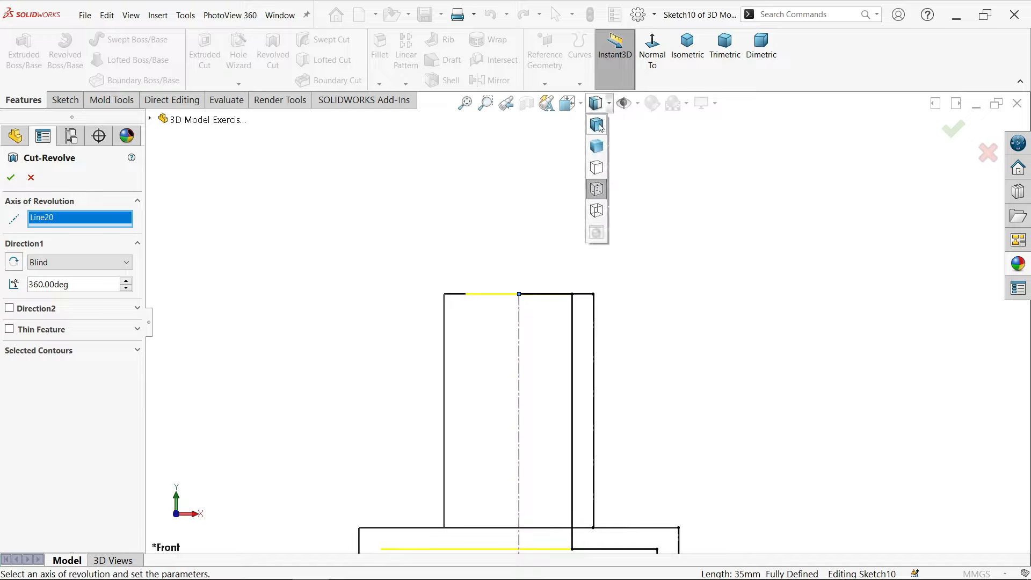
click(601, 127)
scroll(685, 241, up, 5)
middle_drag(684, 240, 663, 368)
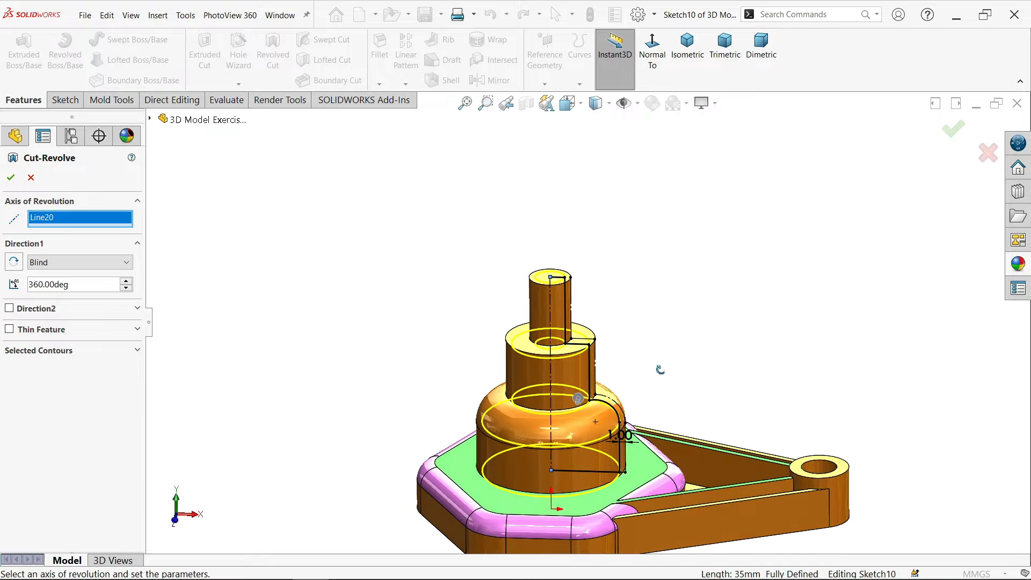
scroll(585, 423, down, 3)
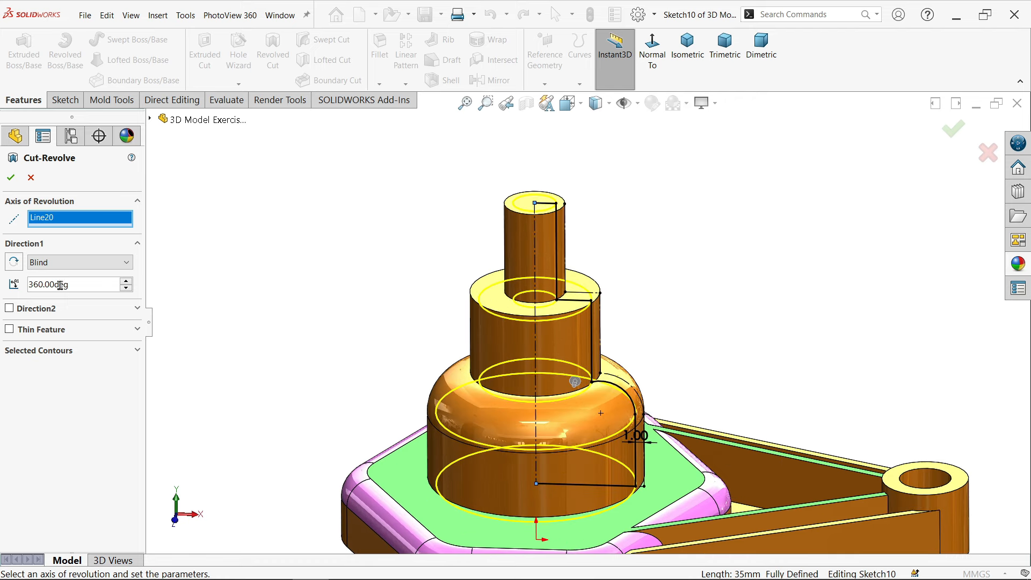
click(10, 178)
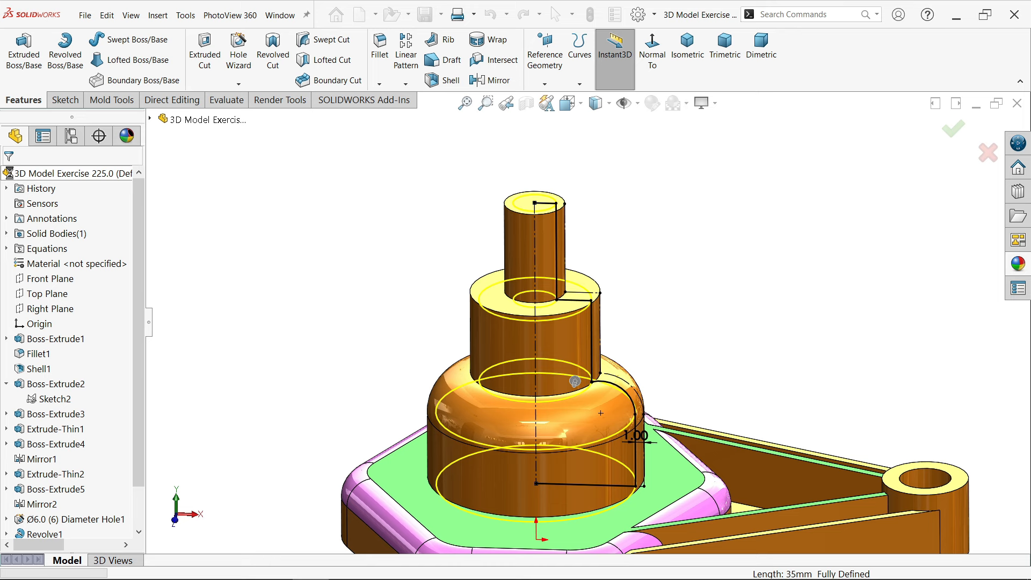
- Inspect the hollowed stepped boss in a section view through the Front Plane, and restore the full view
click(56, 279)
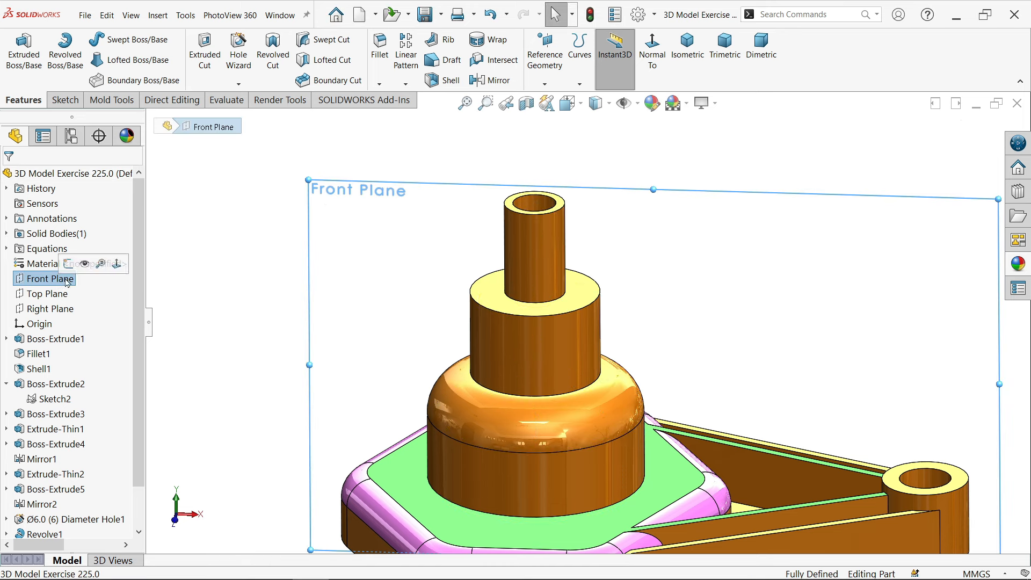
click(525, 103)
click(12, 178)
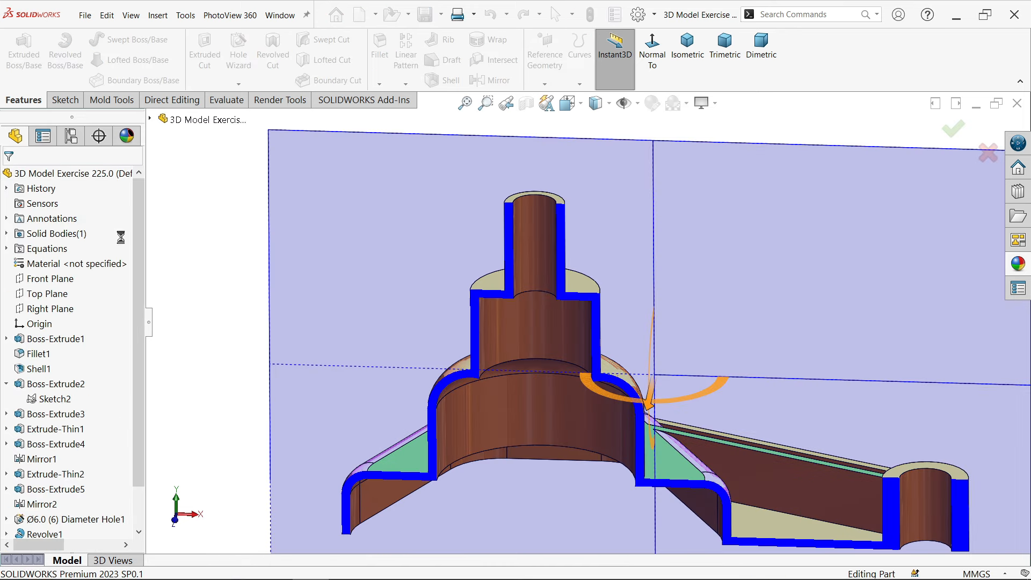
middle_drag(501, 368, 541, 248)
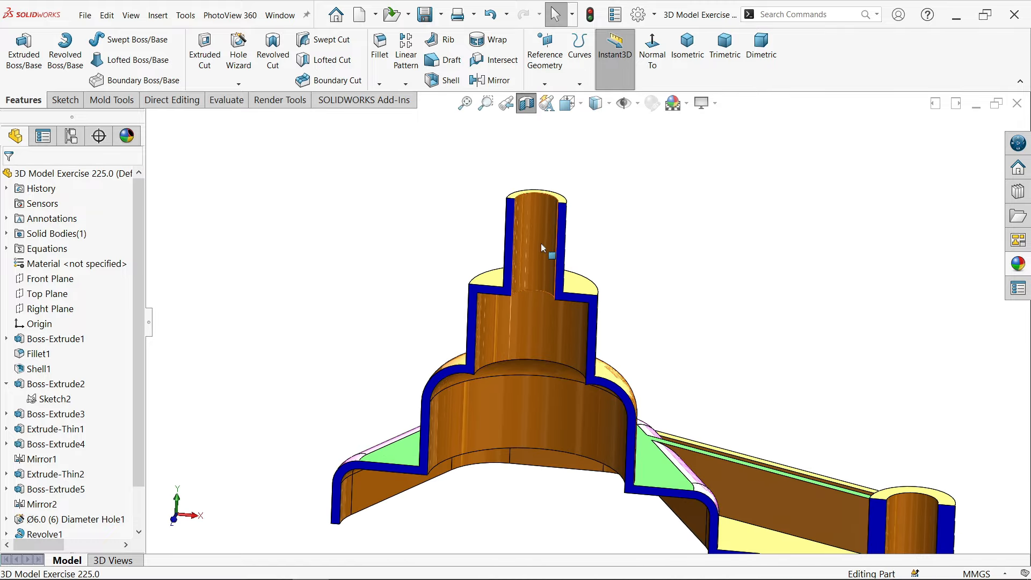
click(526, 107)
- Start a sketch on the Front Plane and draw a rectangle about 2.5 mm high outward from the top cylinder's side edge
click(74, 277)
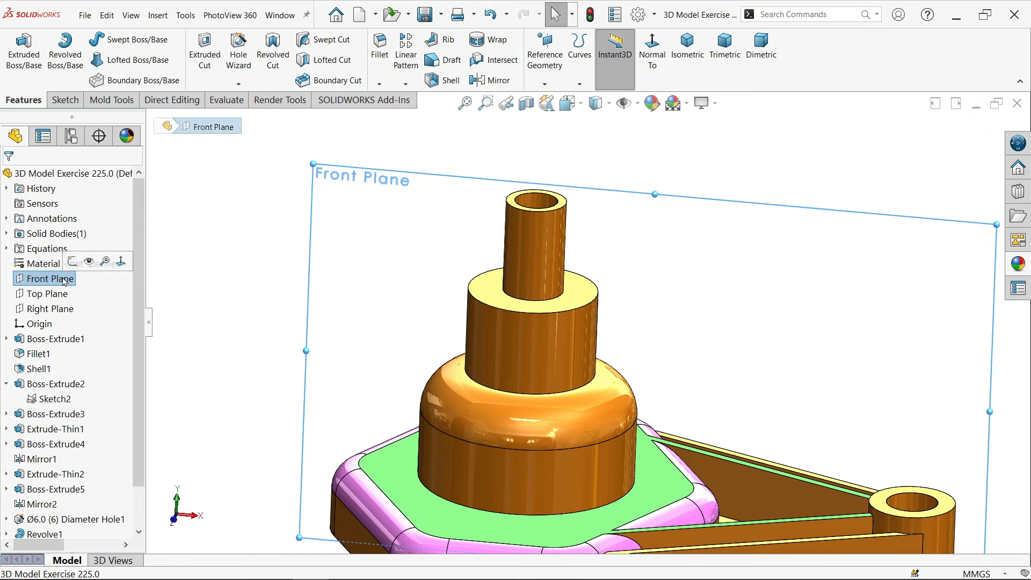
click(78, 262)
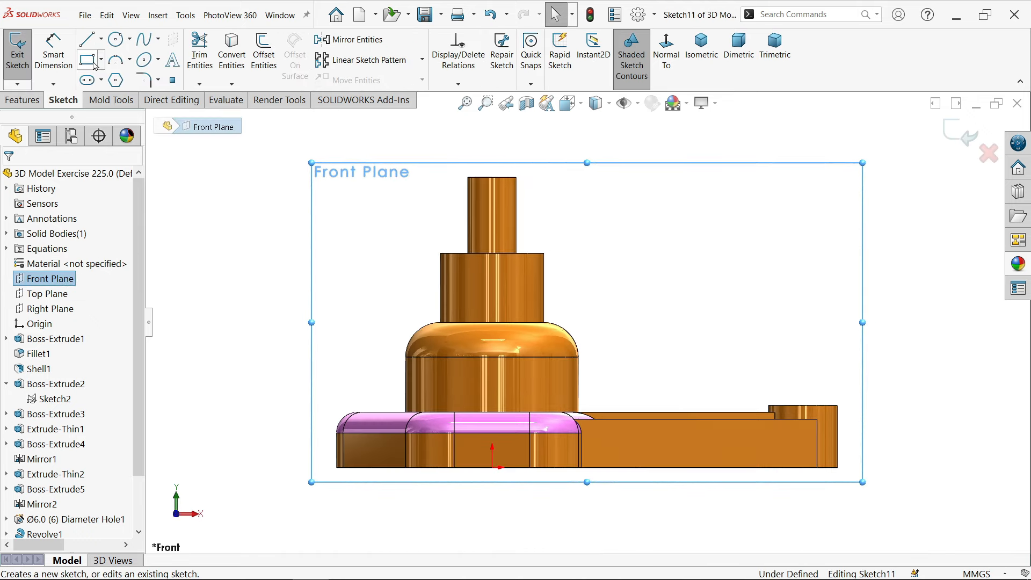
click(88, 60)
scroll(539, 224, down, 1)
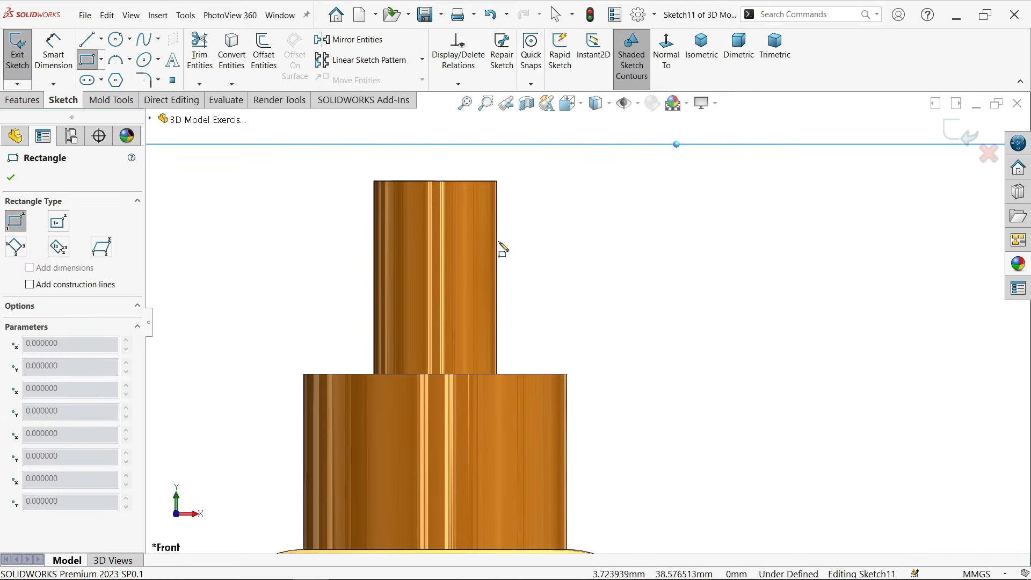
click(497, 242)
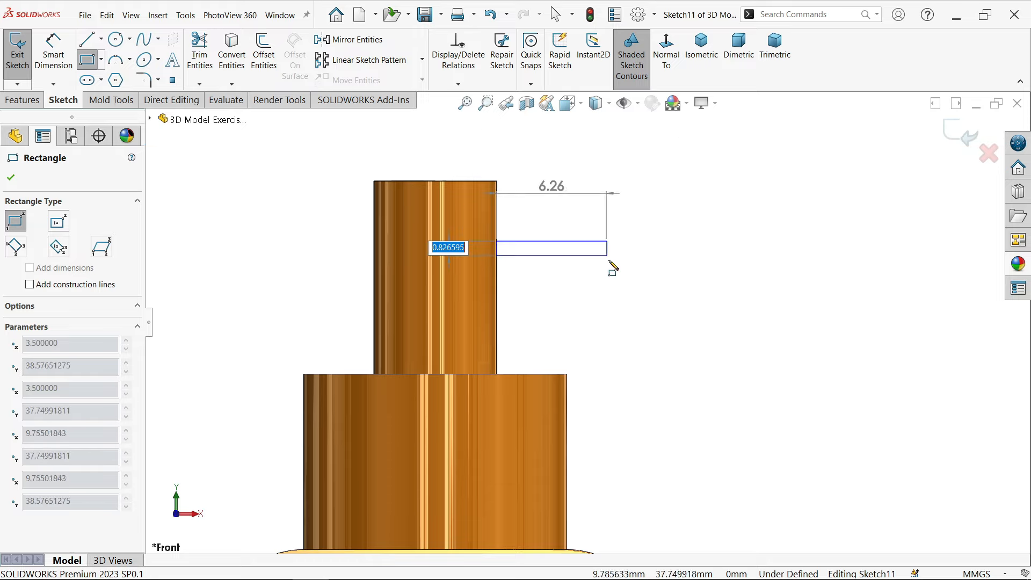
click(634, 286)
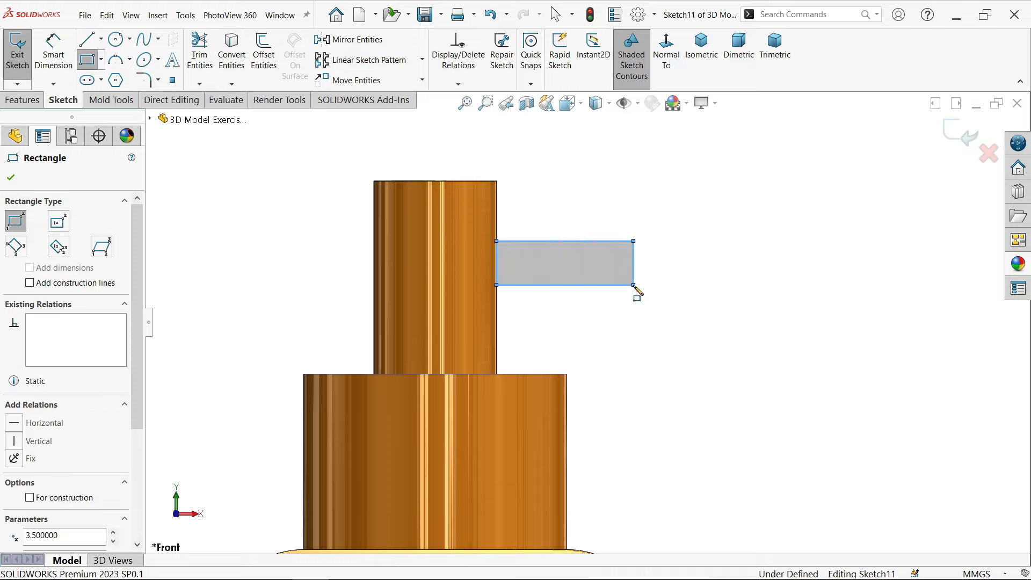
- Draw a vertical centerline about 5 mm long downward from the midpoint of the top cylinder's upper edge
click(102, 40)
click(111, 73)
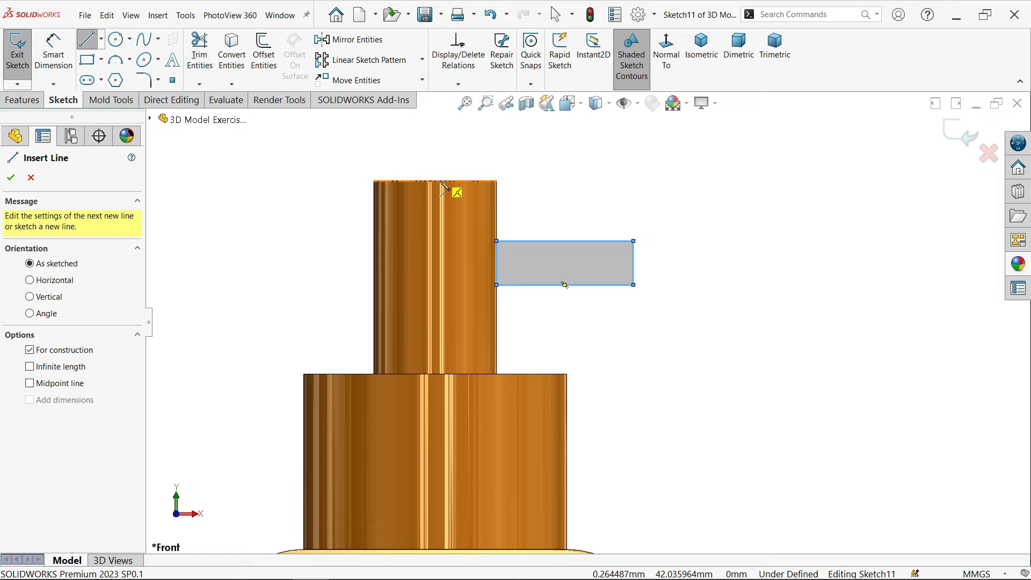
click(435, 181)
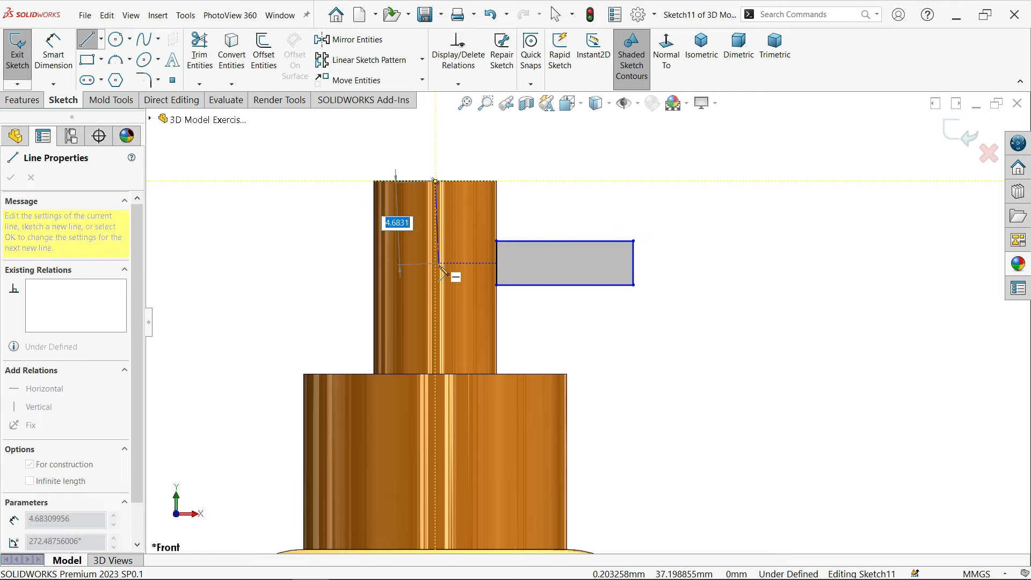
click(437, 275)
right_click(466, 320)
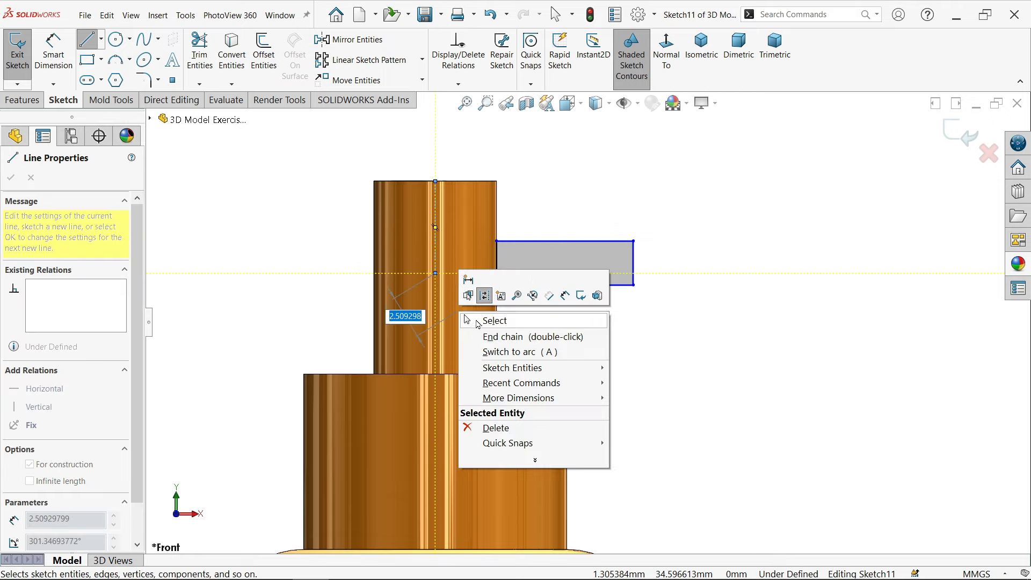
click(477, 321)
- Dimension the rectangle's outer vertical side about the centerline as a 25 mm diameter
click(53, 54)
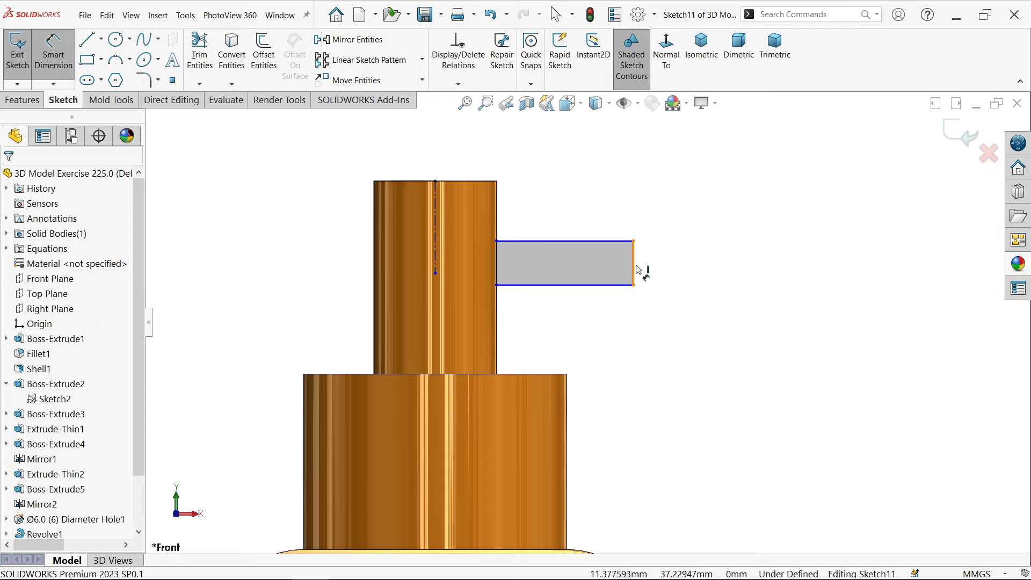
click(436, 241)
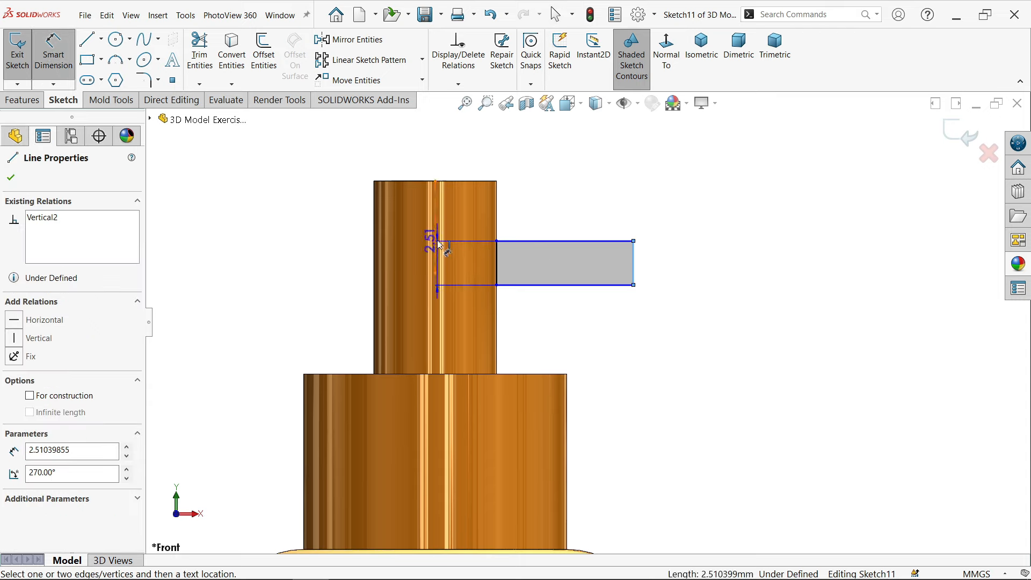
click(436, 242)
click(398, 148)
text(2)
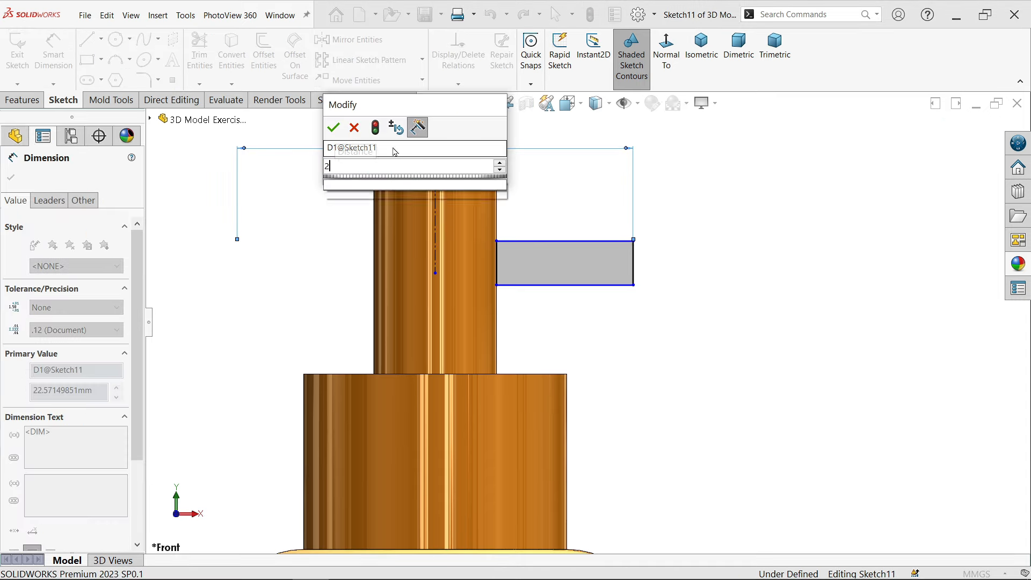
text(5)
click(333, 127)
- Dimension the rectangle's outer vertical side to a height of 4 mm
scroll(553, 224, down, 3)
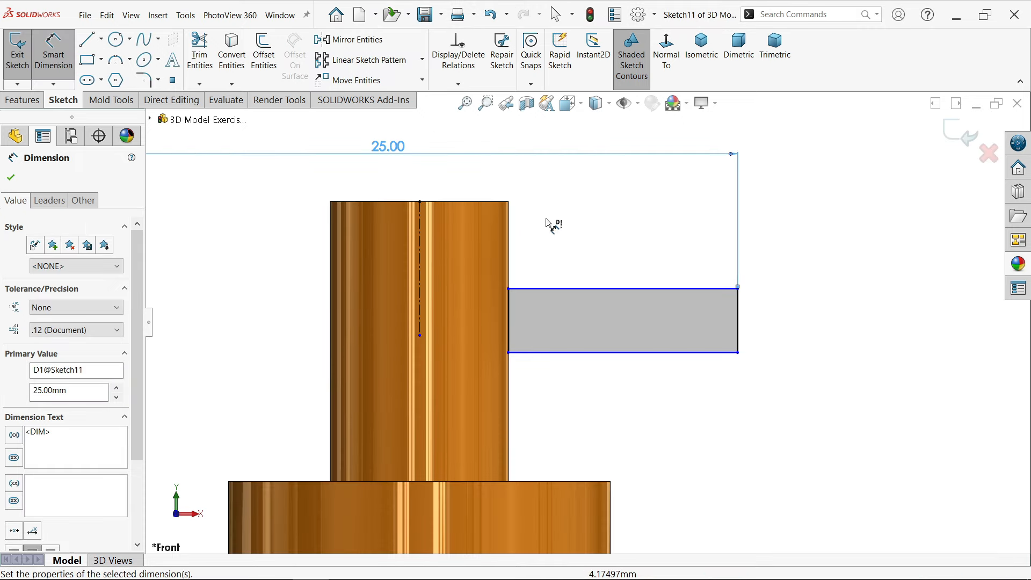
click(738, 320)
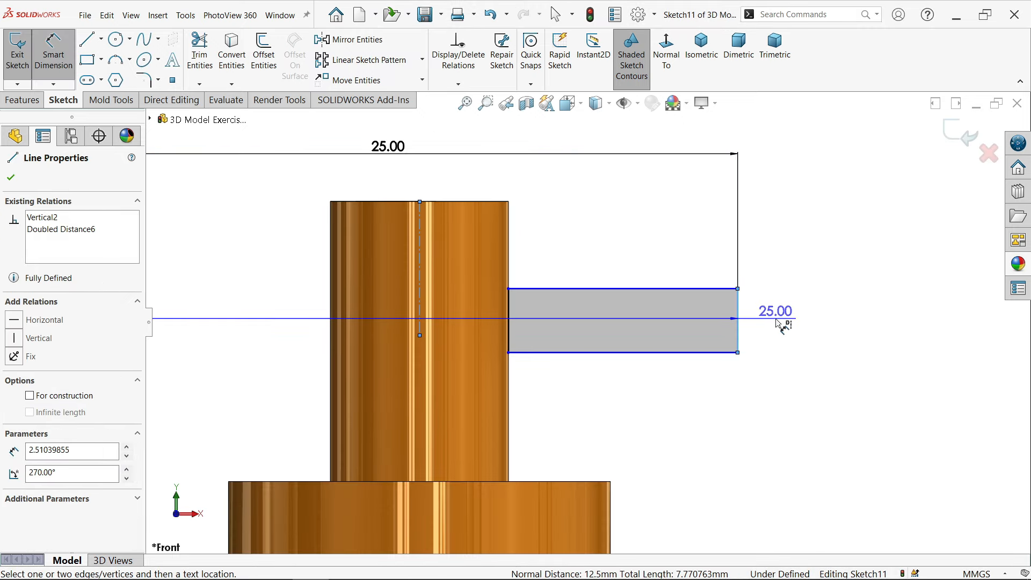
click(789, 324)
text(4)
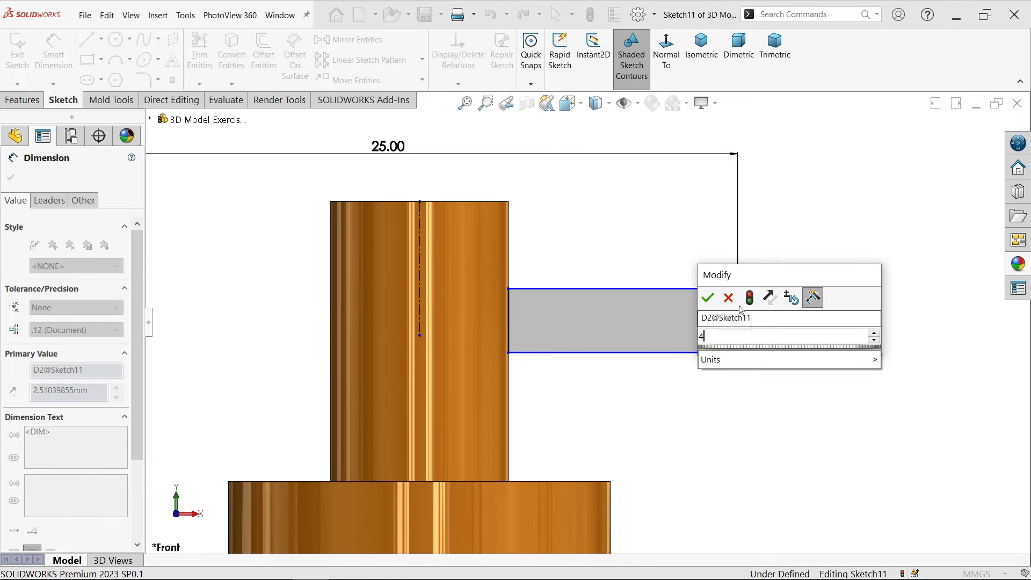
click(707, 298)
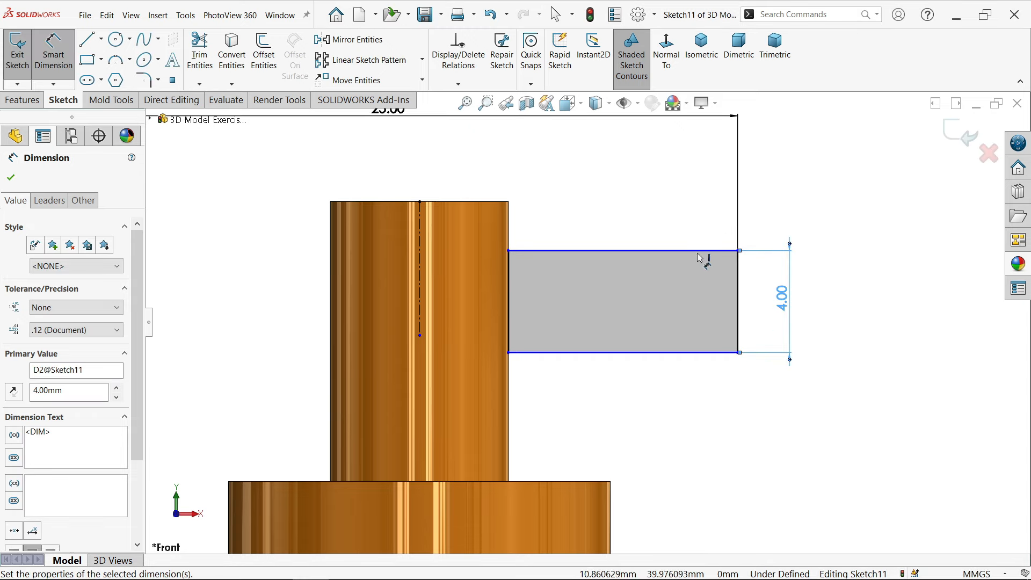
- Dimension the rectangle's upper side 4 mm below the top edge of the cylinder
click(701, 251)
click(501, 202)
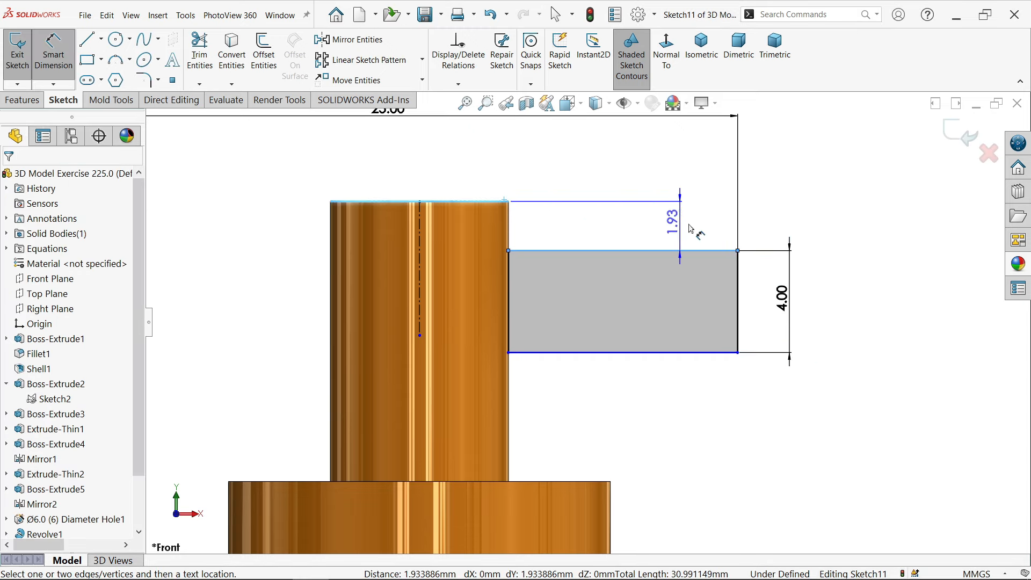
click(770, 225)
text(4)
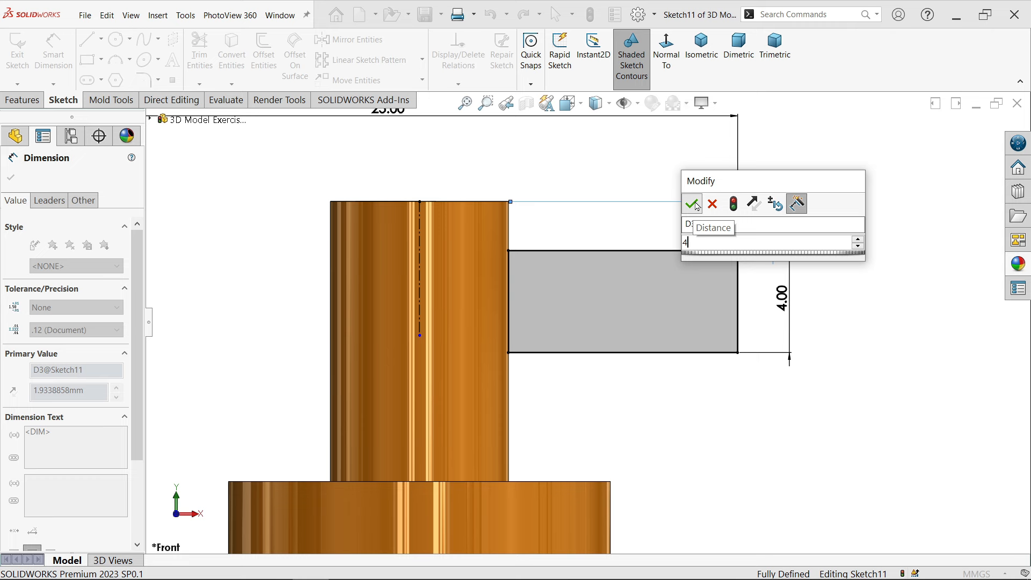
click(693, 204)
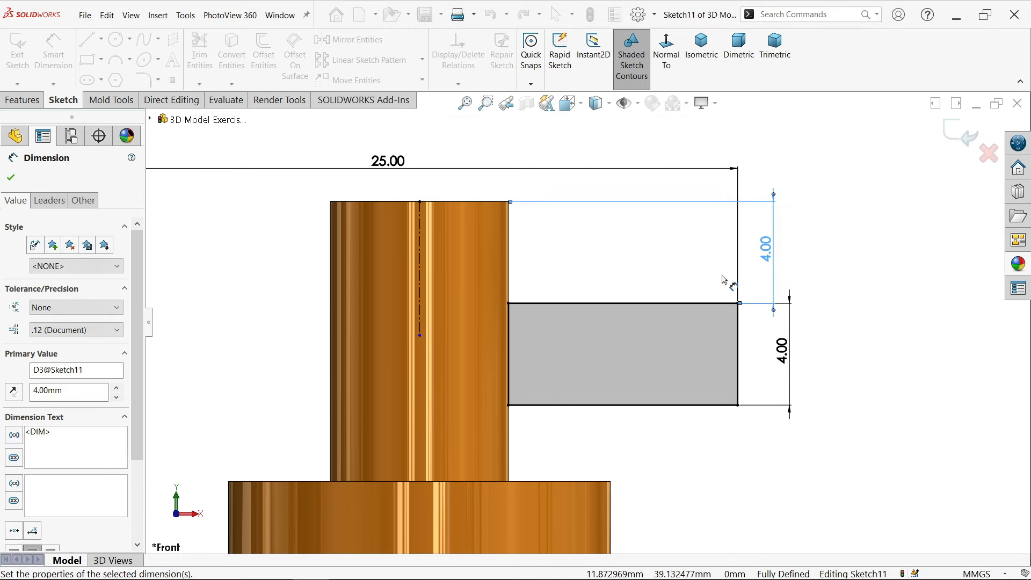
- Revolve the rectangle 360° about the vertical centerline into a disc merged with the top cylinder
click(24, 104)
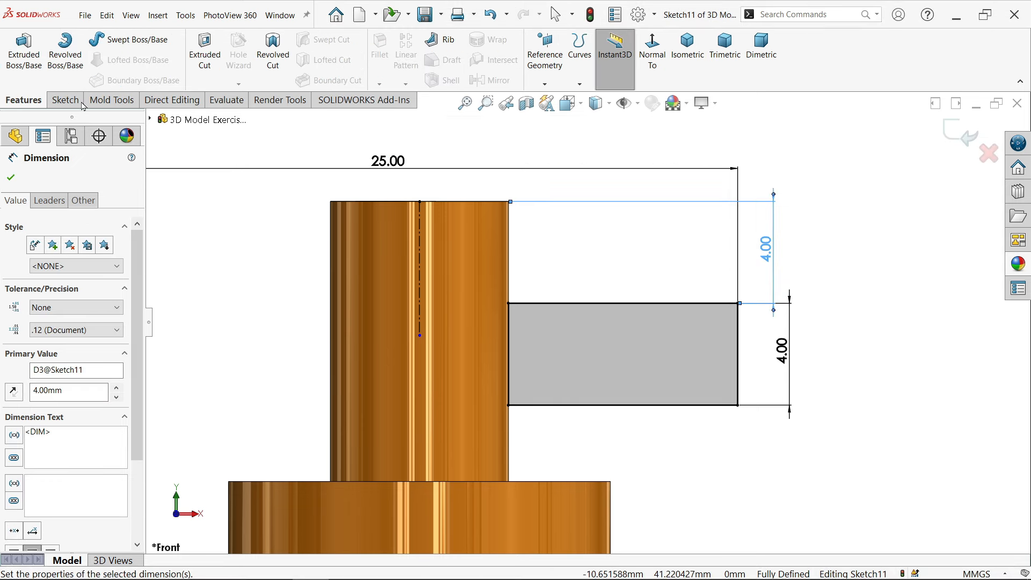
click(64, 56)
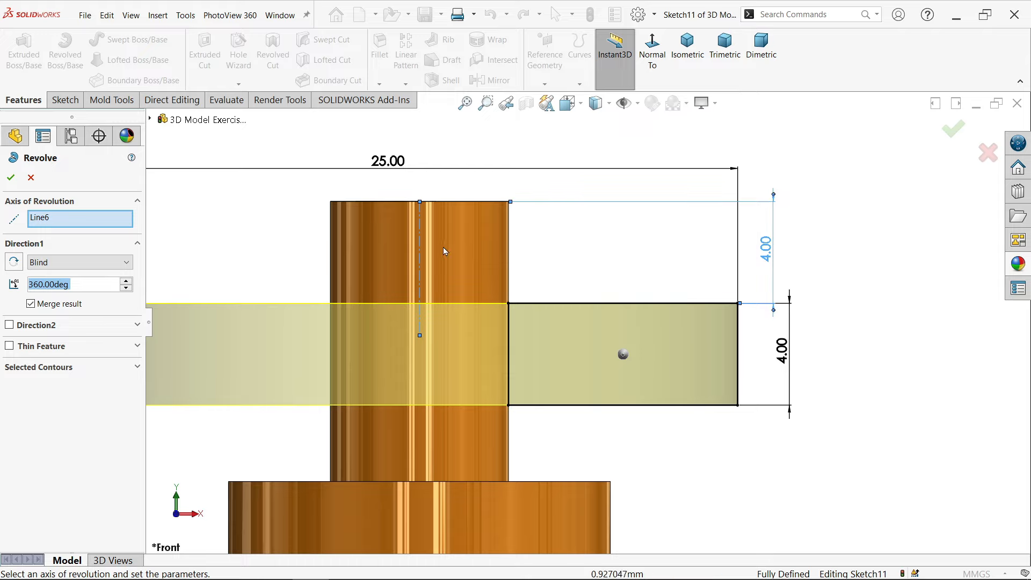
middle_drag(482, 260, 489, 285)
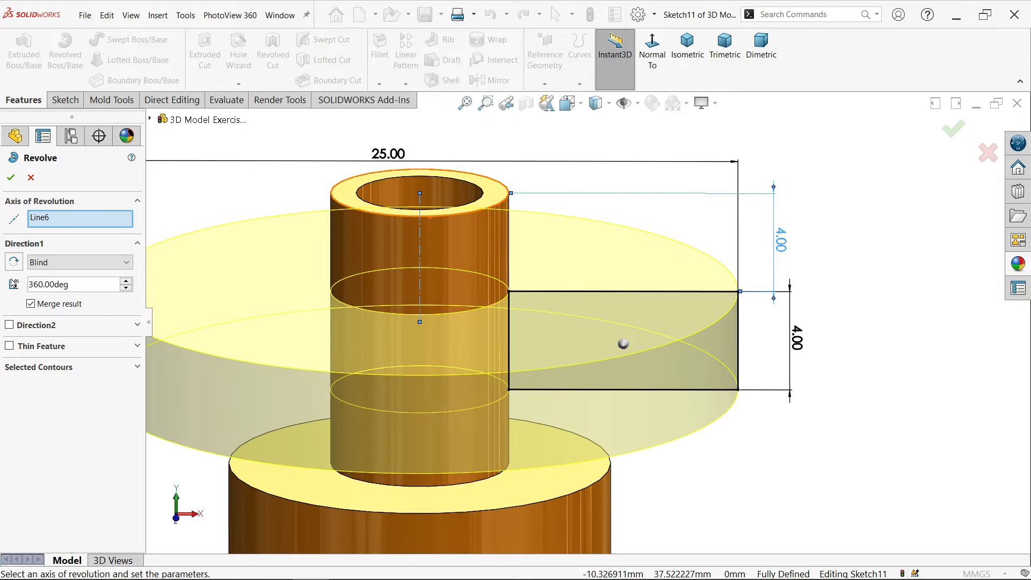
click(10, 177)
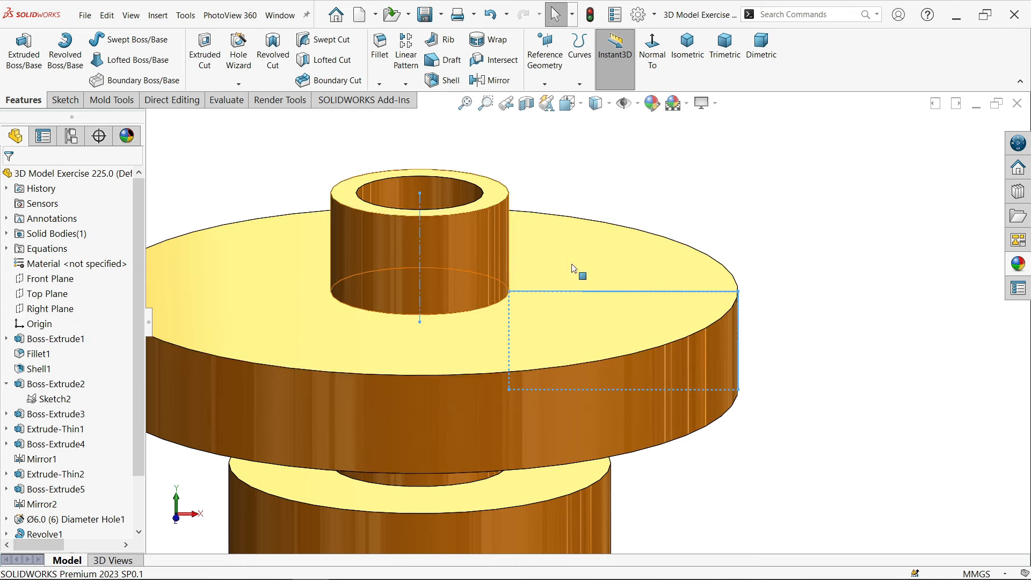
- Chamfer both rims of the disc by selecting its outer cylindrical face, with a 1 mm distance and 45° angle
click(380, 84)
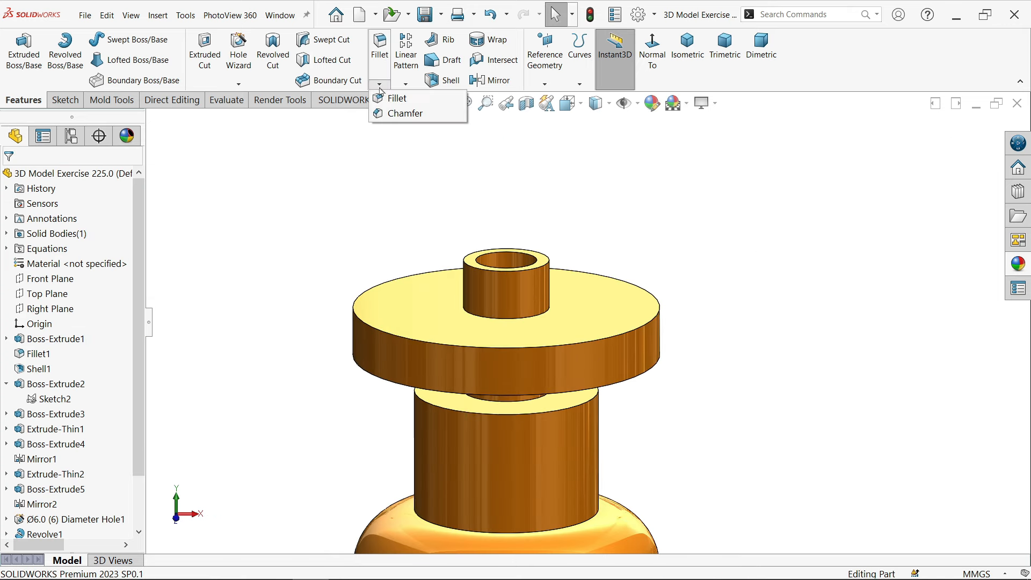
click(397, 114)
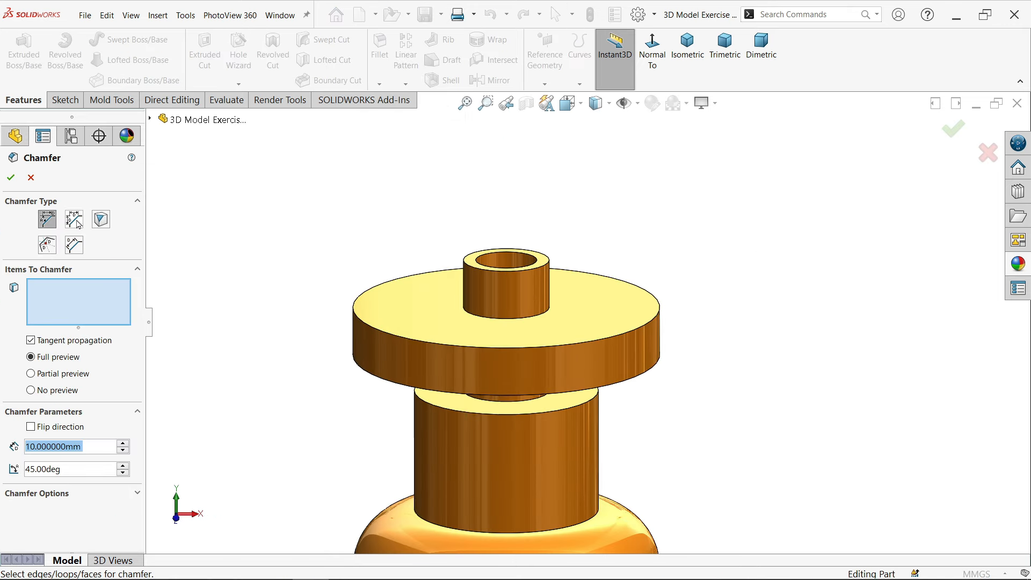
click(75, 220)
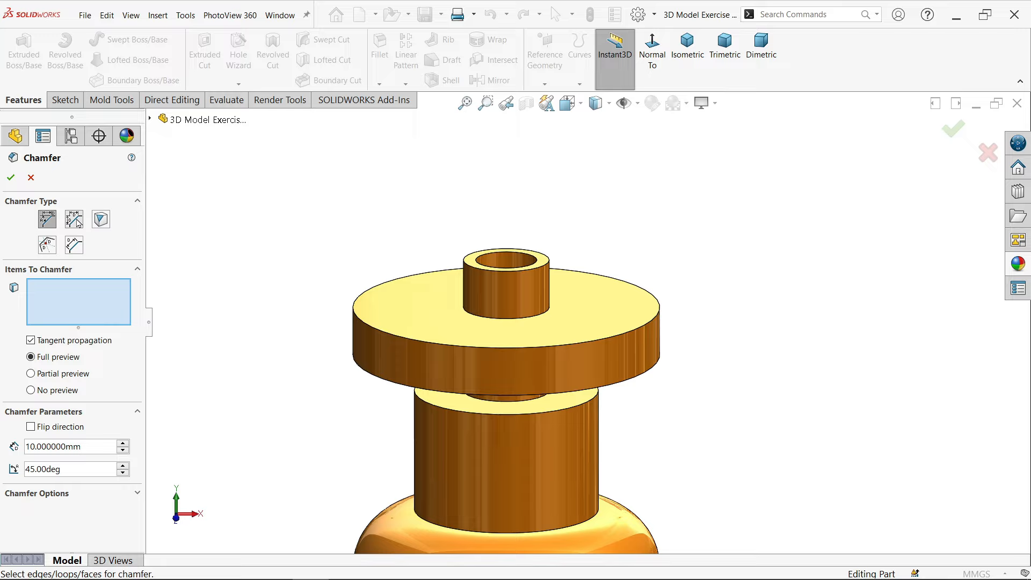
click(48, 220)
drag(98, 442, 2, 441)
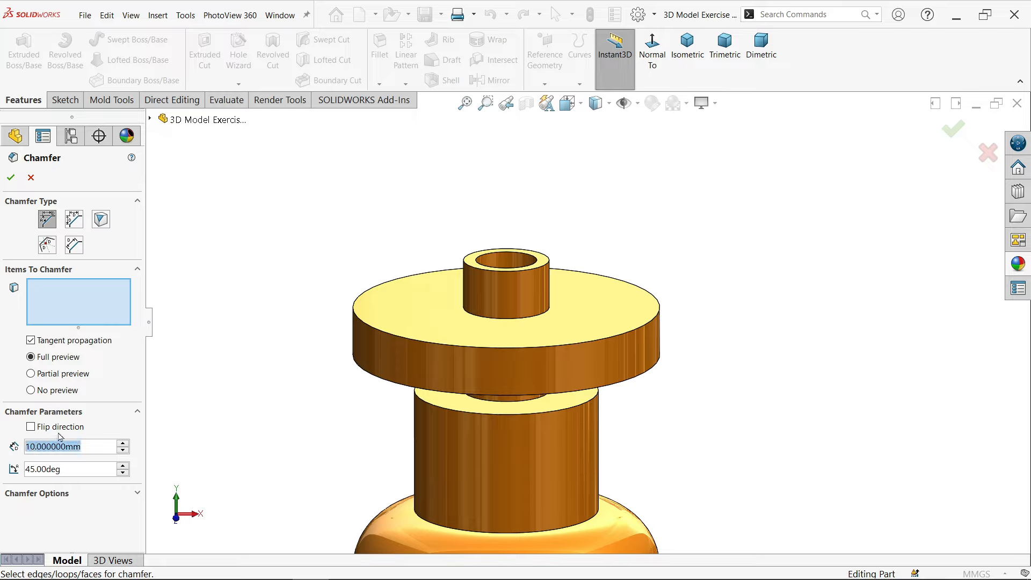
text(1)
key(Return)
click(651, 344)
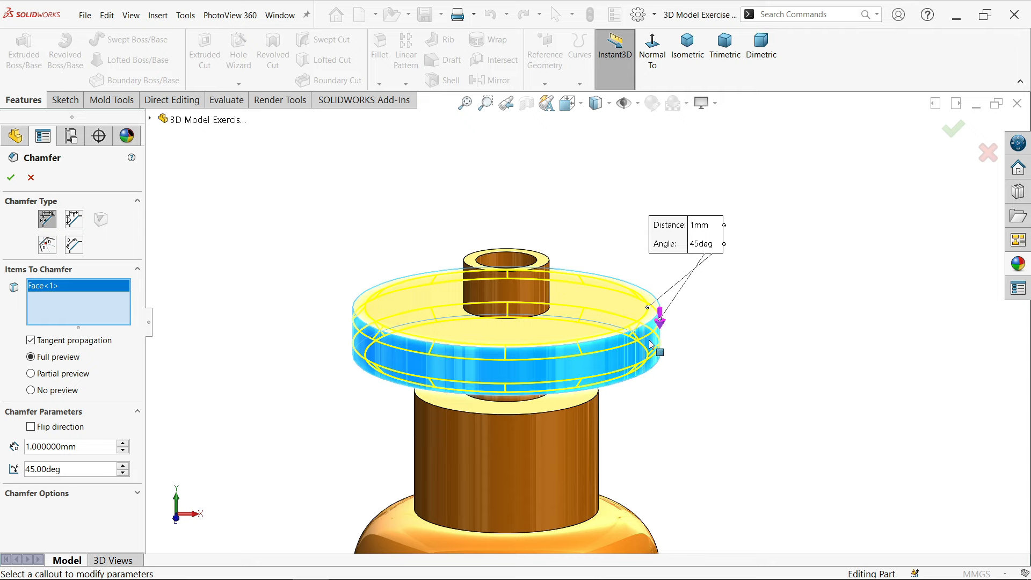
scroll(629, 354, down, 3)
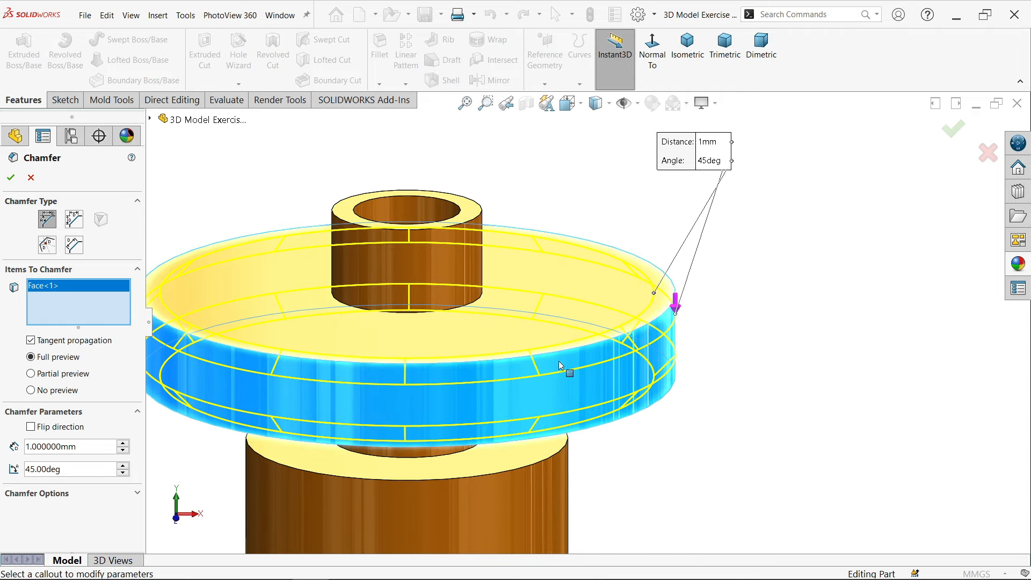
click(10, 177)
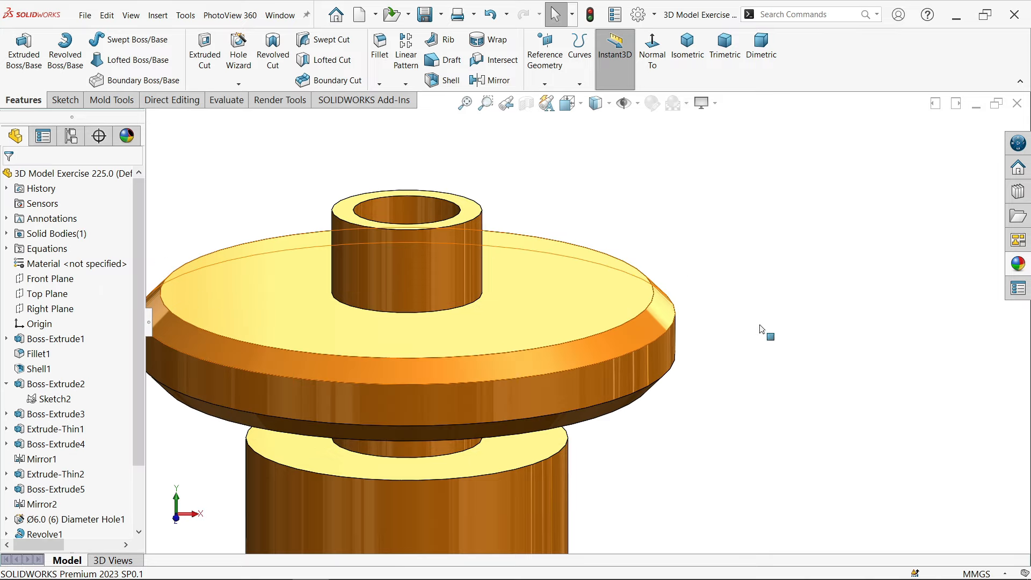
- Switch to the 3D Model Exercise 225.JPG drawing and examine the disc's hole pattern and the remaining features in its views
middle_drag(760, 329, 772, 380)
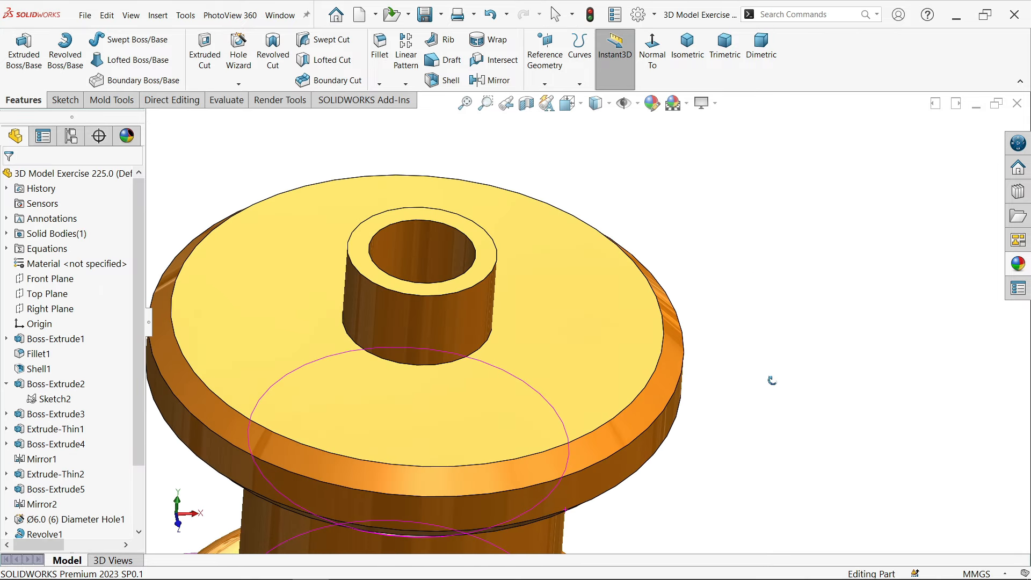
key(alt+Tab)
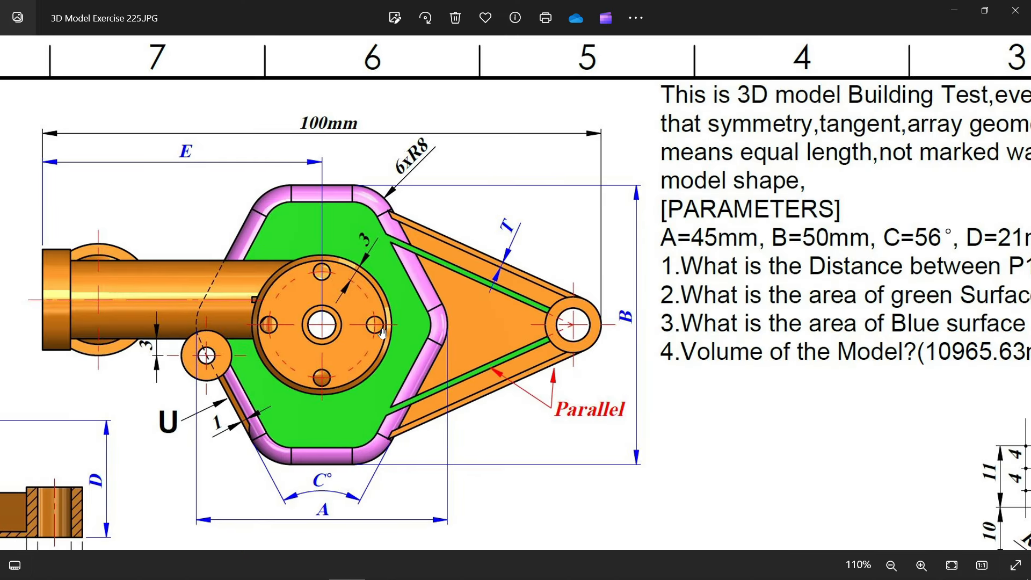
scroll(299, 340, left, 3)
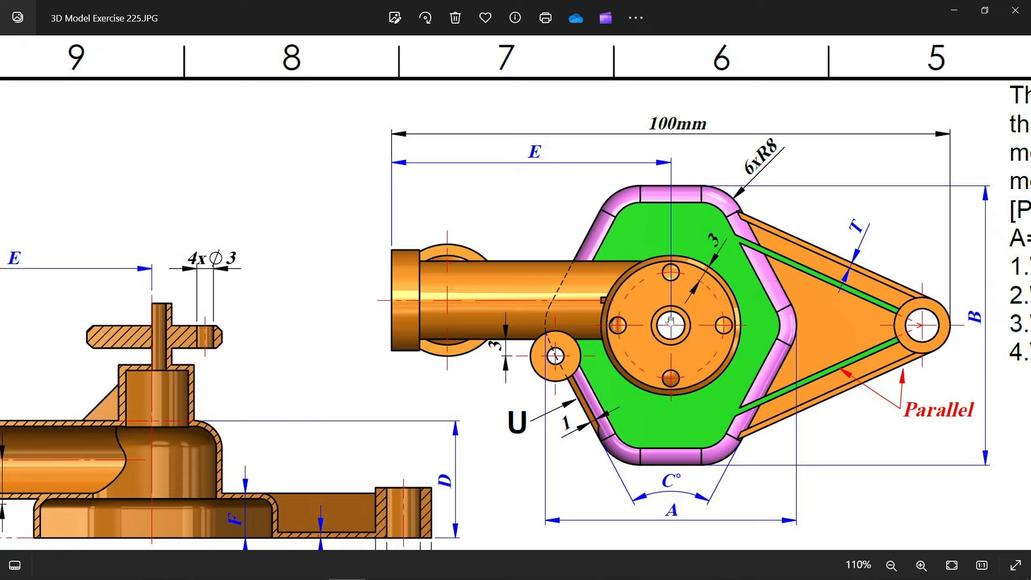
drag(399, 313, 691, 290)
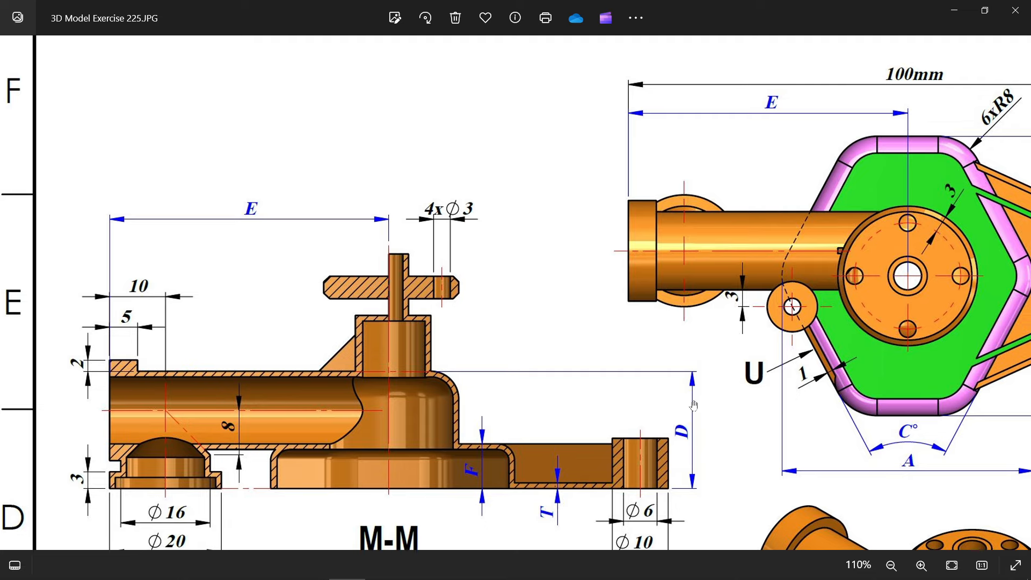
mouse_move(692, 404)
mouse_down()
mouse_move(669, 385)
mouse_move(557, 345)
mouse_up()
scroll(555, 345, down, 3)
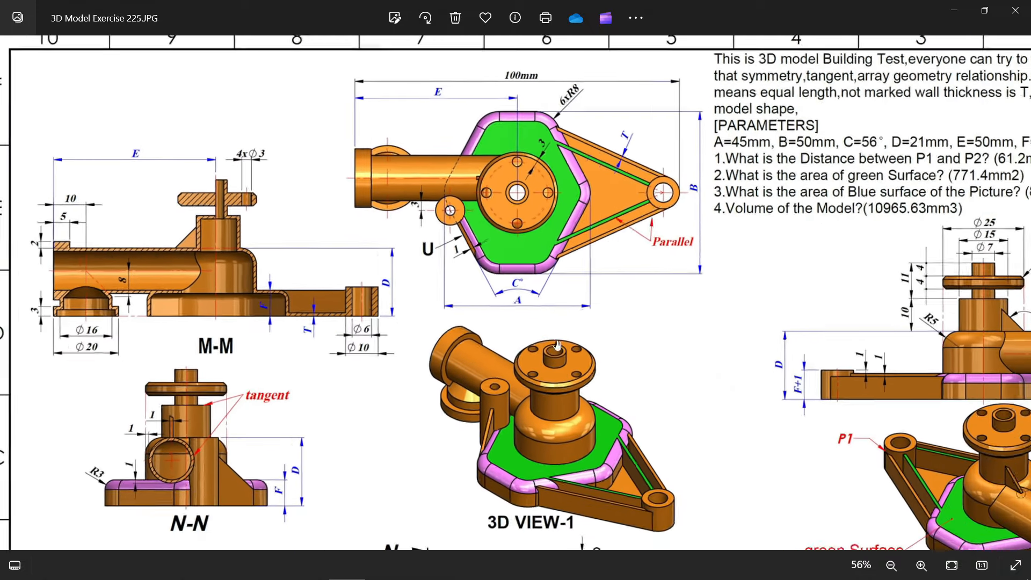
drag(541, 382, 566, 319)
scroll(466, 420, up, 4)
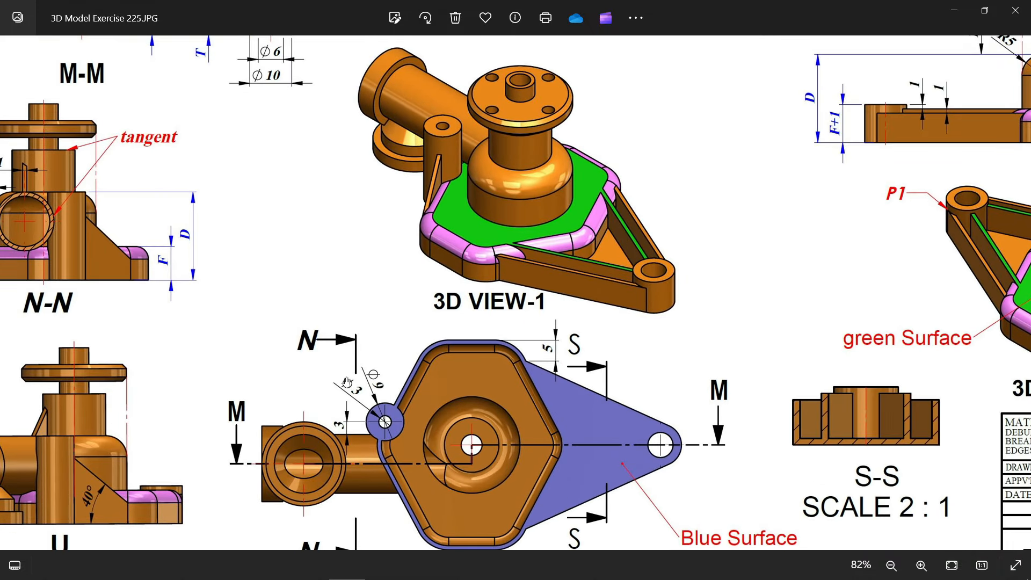
- Examine the bottom view and section N-N of the drawing for the side tube's position and tangency conditions
drag(362, 357, 524, 256)
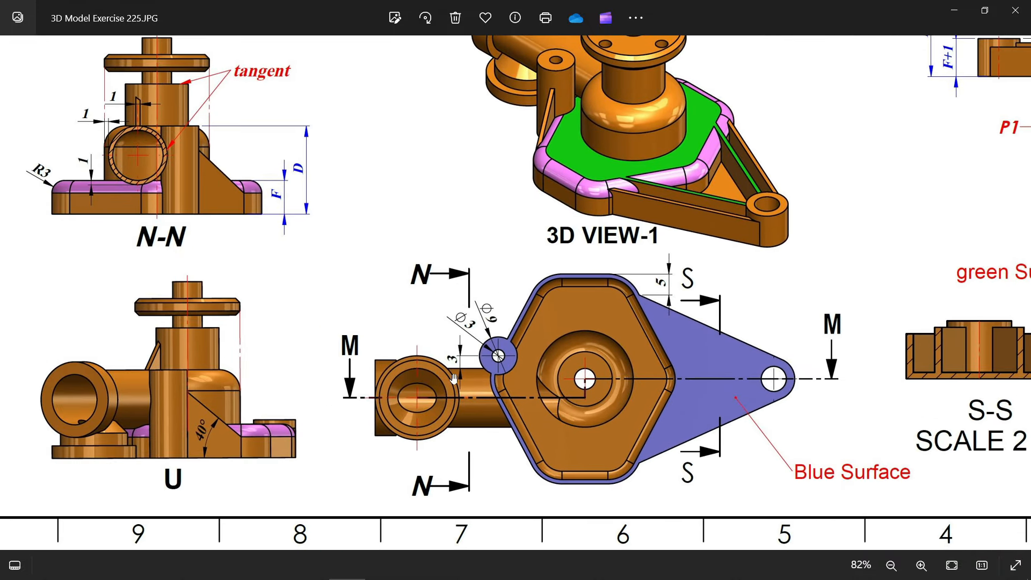
drag(355, 289, 396, 438)
scroll(235, 290, up, 5)
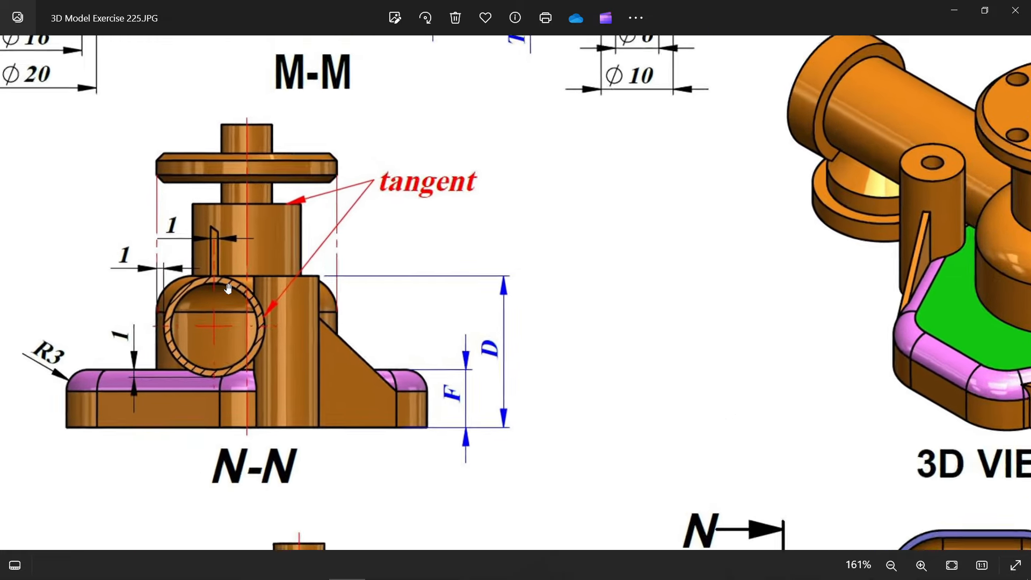
drag(527, 301, 666, 294)
scroll(666, 295, up, 1)
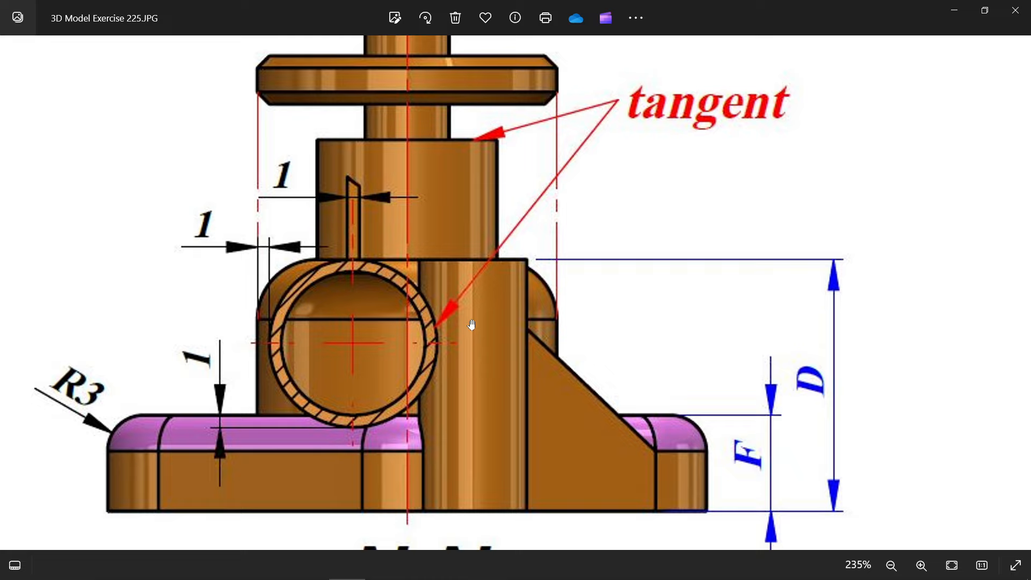
drag(401, 369, 473, 350)
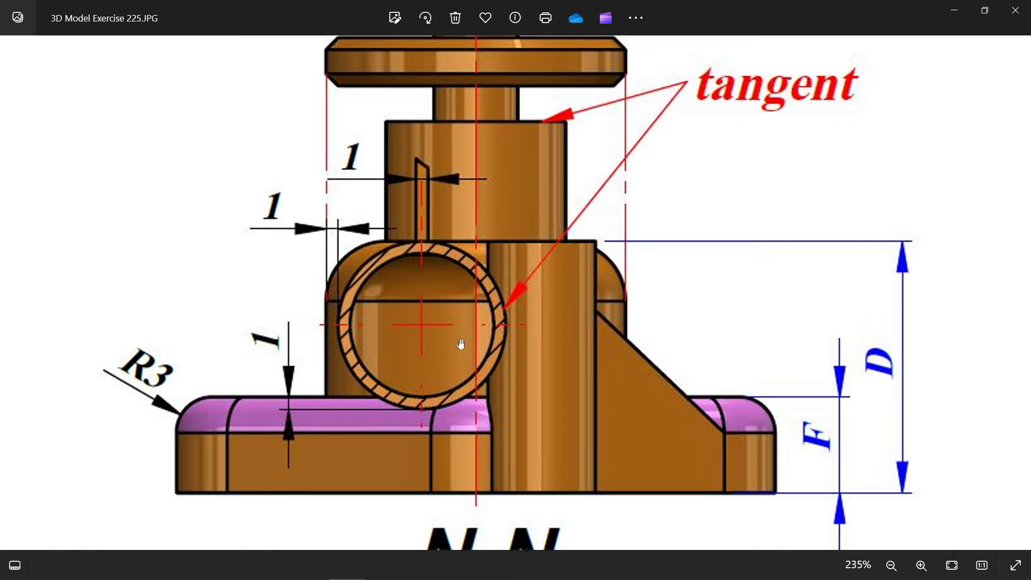
- Compare section M-M with section N-N for the side tube's dimensions, the disc's holes and the tube's offsets
scroll(686, 240, down, 5)
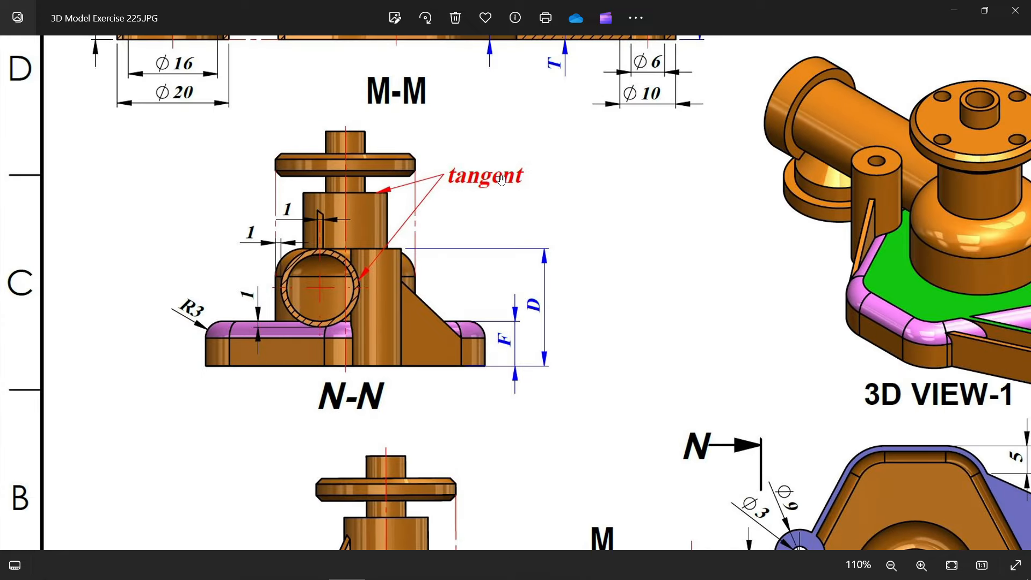
drag(475, 152, 473, 358)
scroll(330, 294, up, 3)
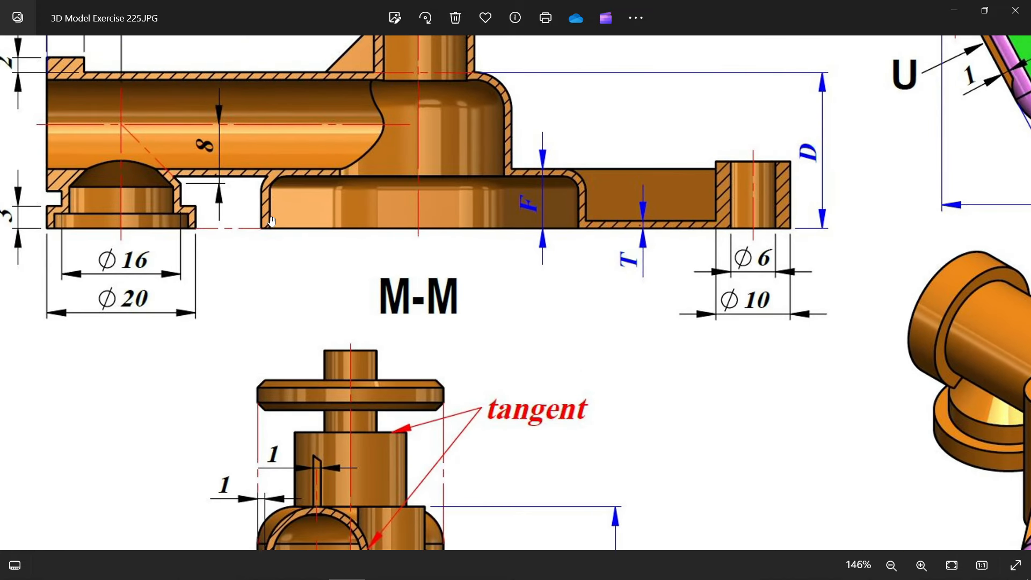
drag(230, 328, 317, 343)
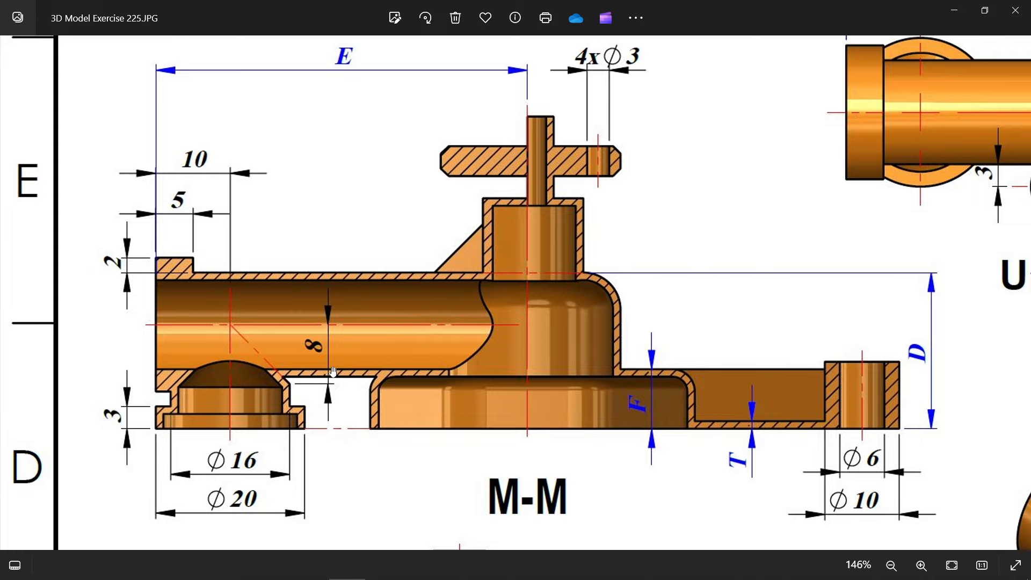
scroll(421, 393, down, 4)
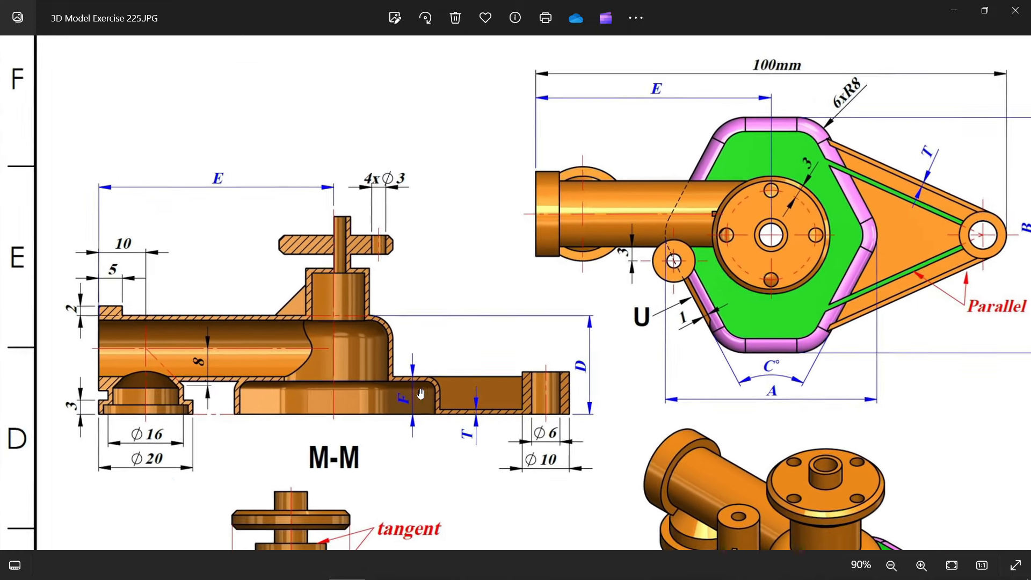
drag(409, 486, 496, 240)
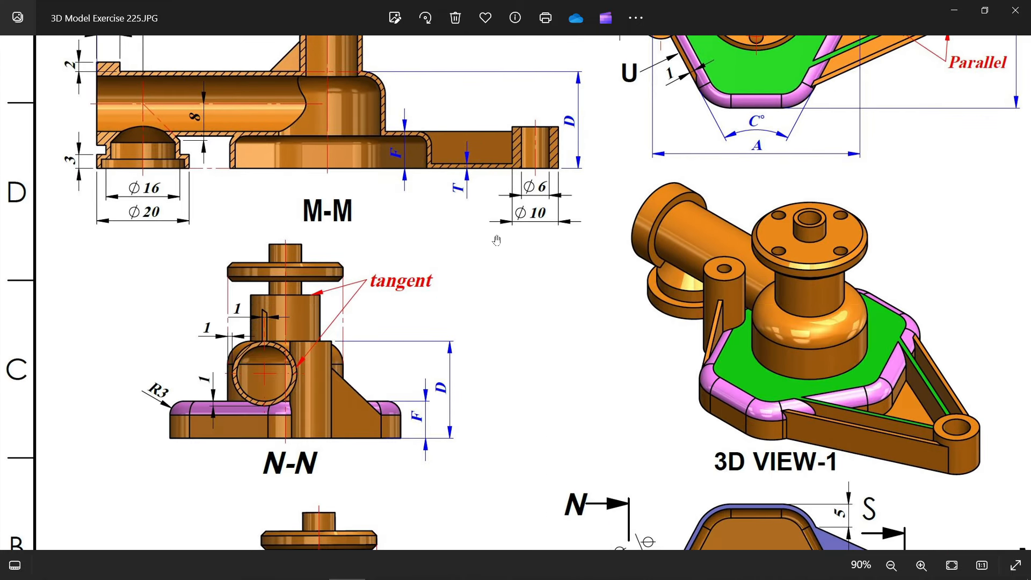
scroll(247, 414, up, 4)
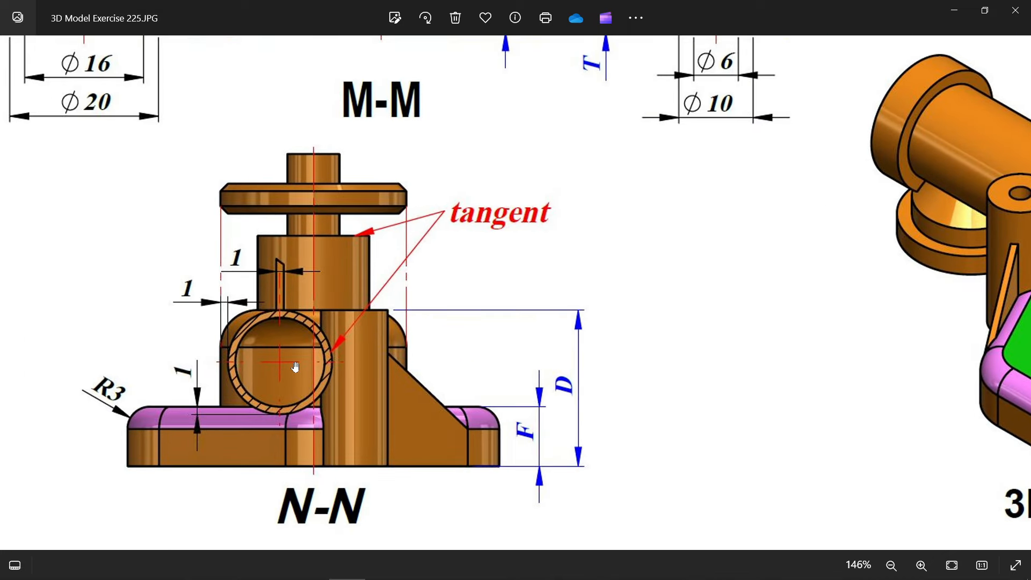
scroll(346, 353, down, 4)
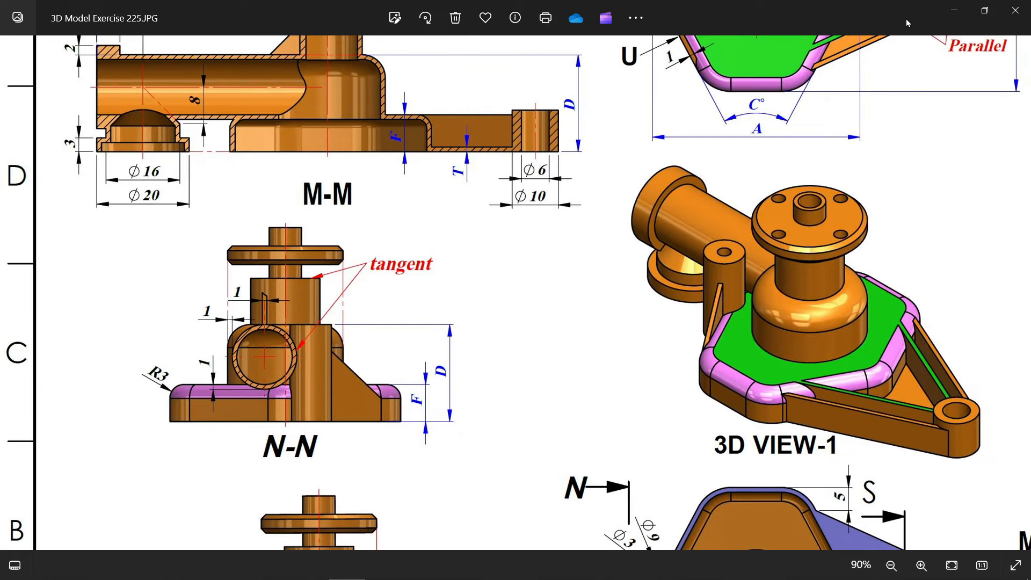
- Switch back to the SOLIDWORKS part and select the disc's upper flat face around the central cylinder
click(954, 12)
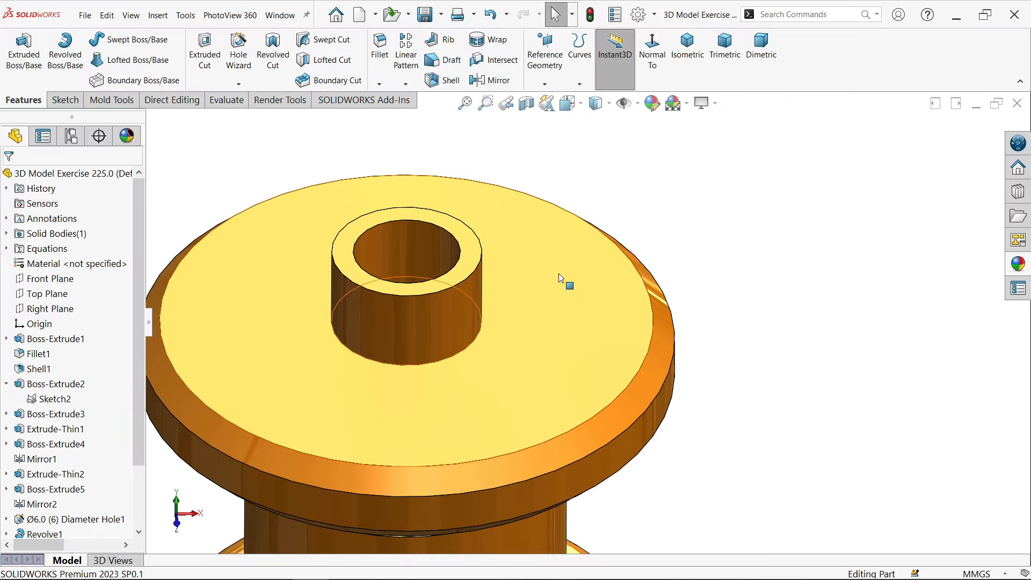
click(562, 279)
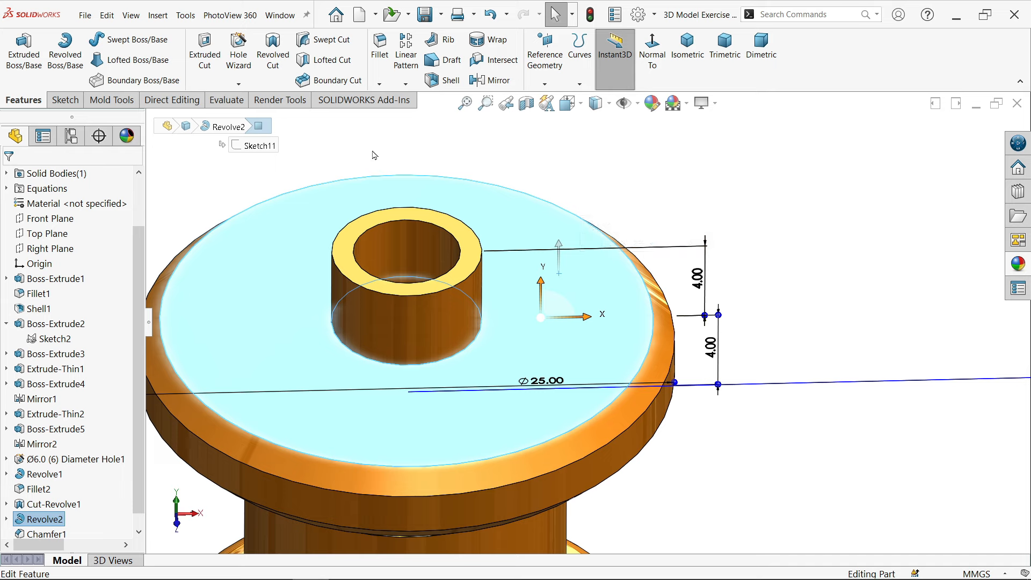
- Start a Hole Wizard hole on the flange's top face using the ISO standard, drill sizes and size Ø3.0
click(239, 63)
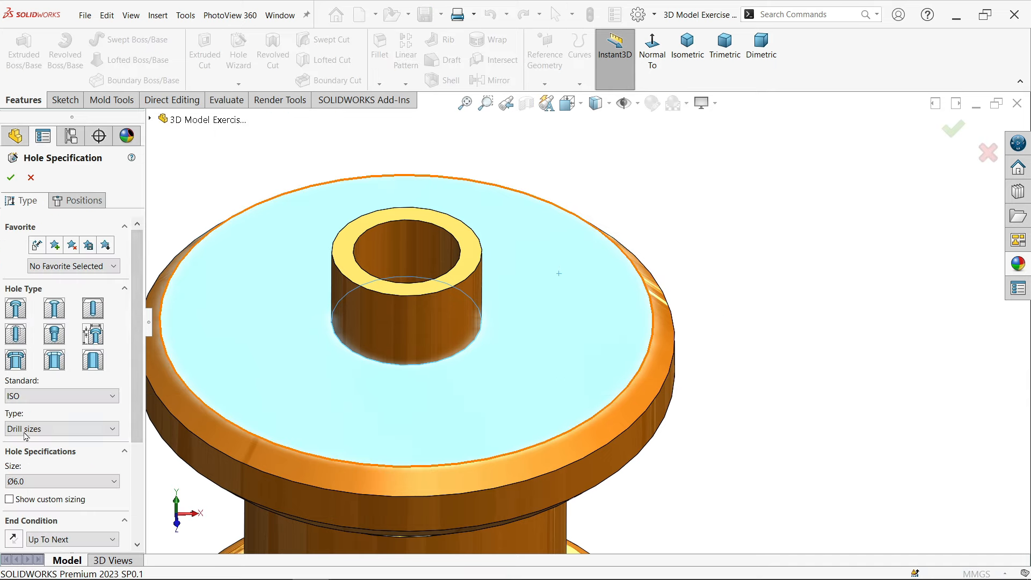
click(29, 398)
click(25, 436)
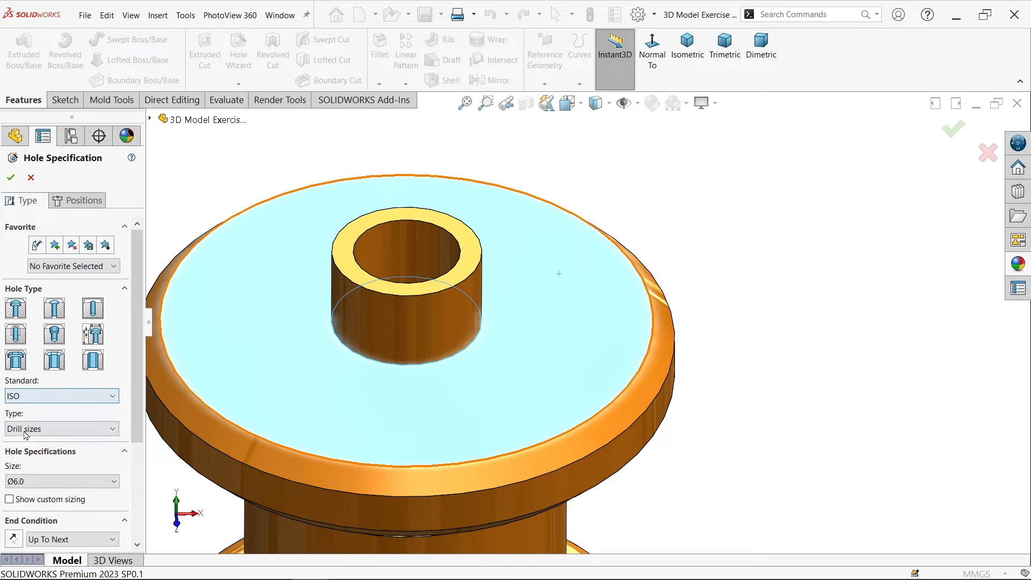
click(36, 482)
scroll(51, 406, up, 13)
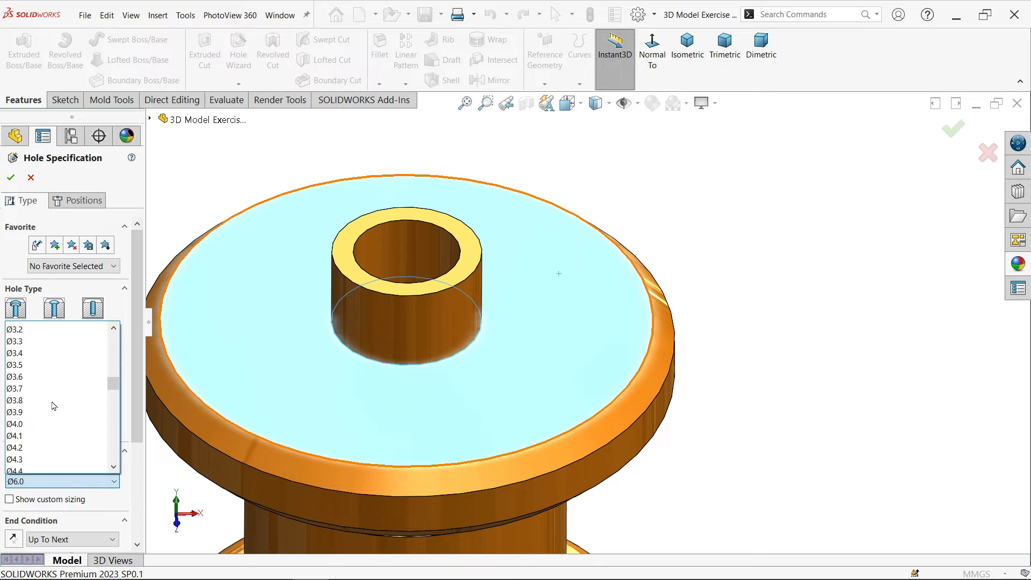
click(36, 423)
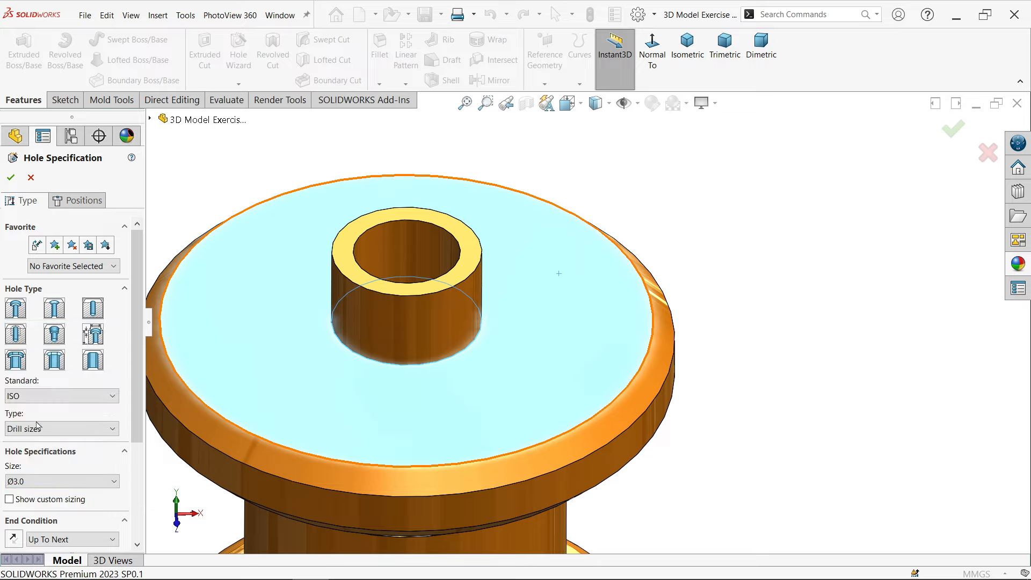
scroll(120, 453, down, 3)
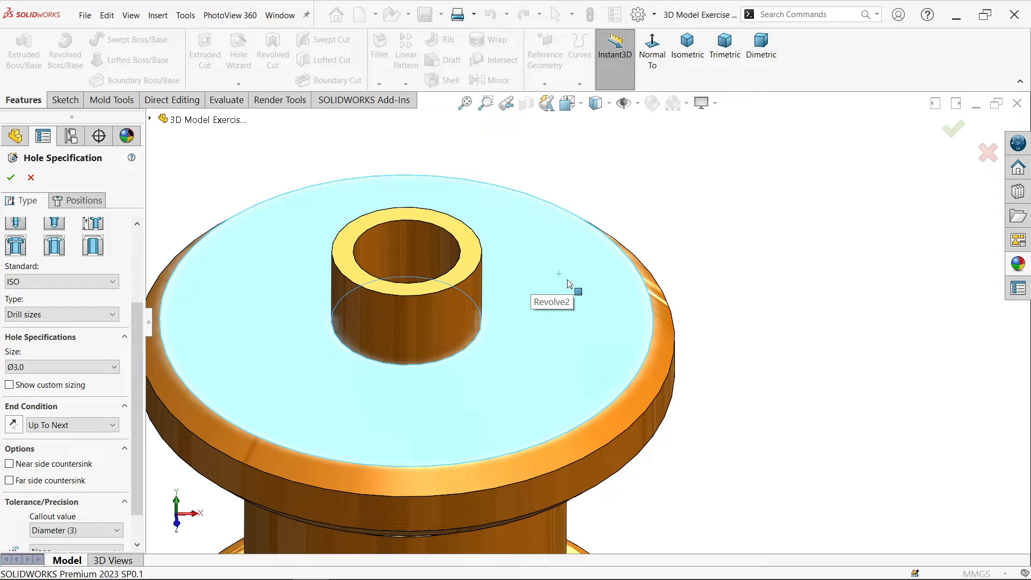
middle_drag(648, 466, 661, 426)
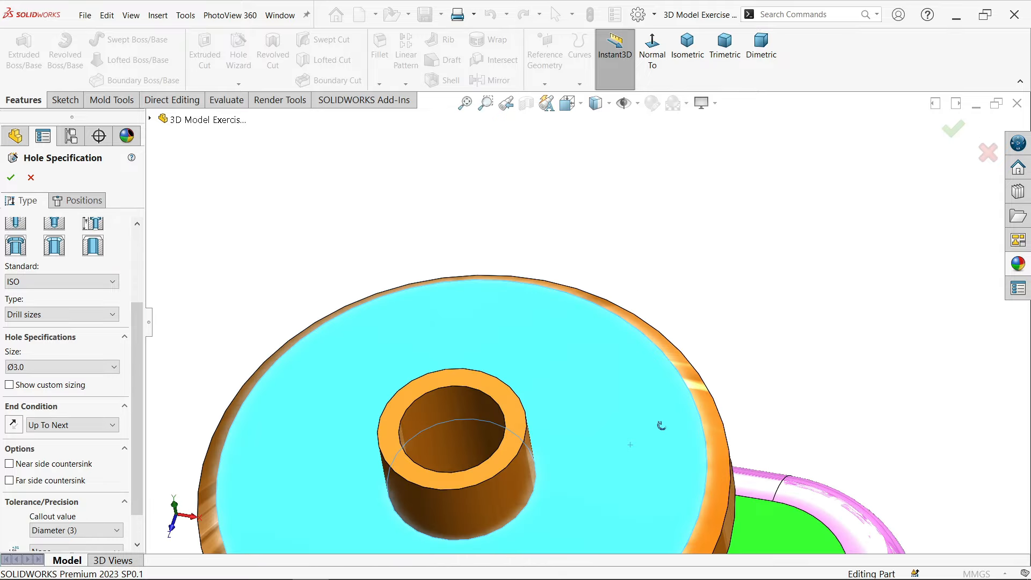
- Place one hole centre point on the flange face, about 8.1 mm directly above the origin in the face-on view
click(90, 203)
scroll(474, 285, down, 3)
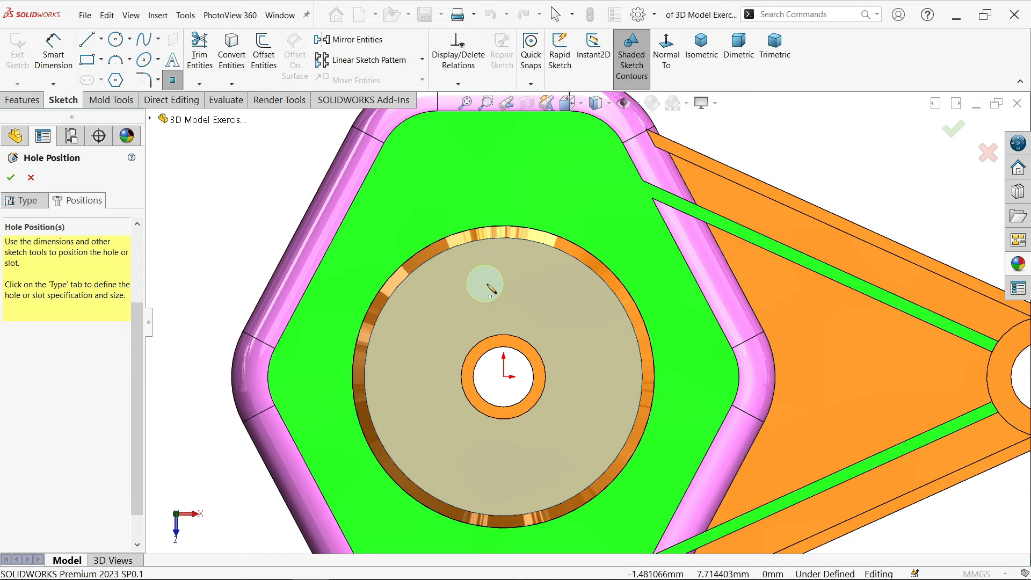
click(503, 279)
right_click(465, 264)
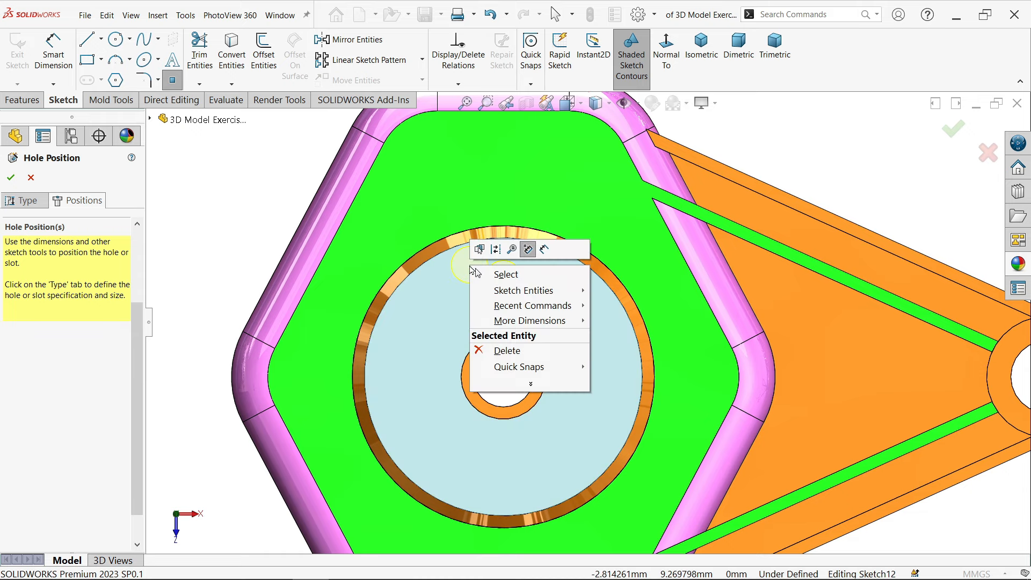
click(501, 274)
scroll(522, 251, down, 3)
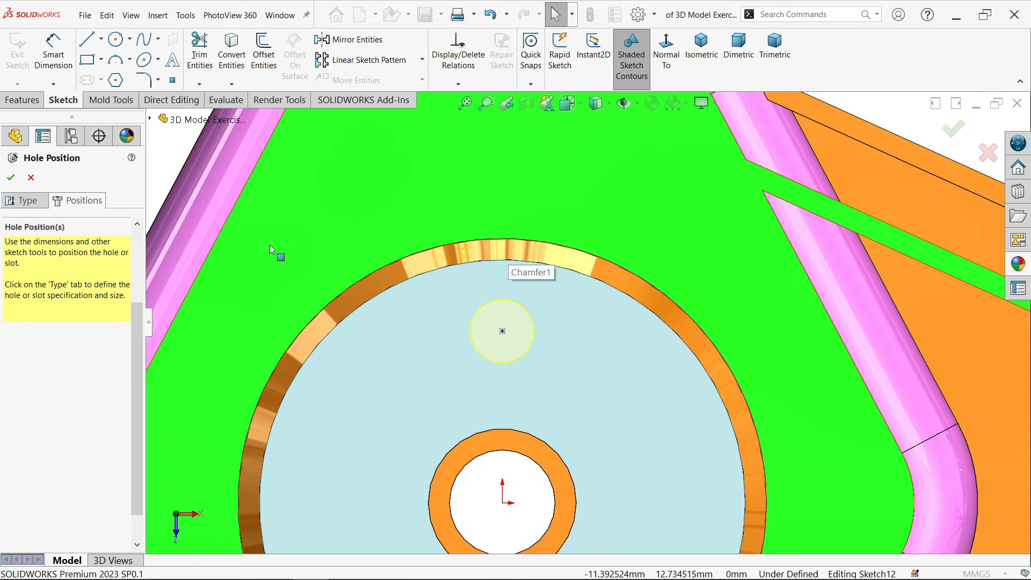
- Add a Vertical relation between the hole centre point and the origin
click(501, 330)
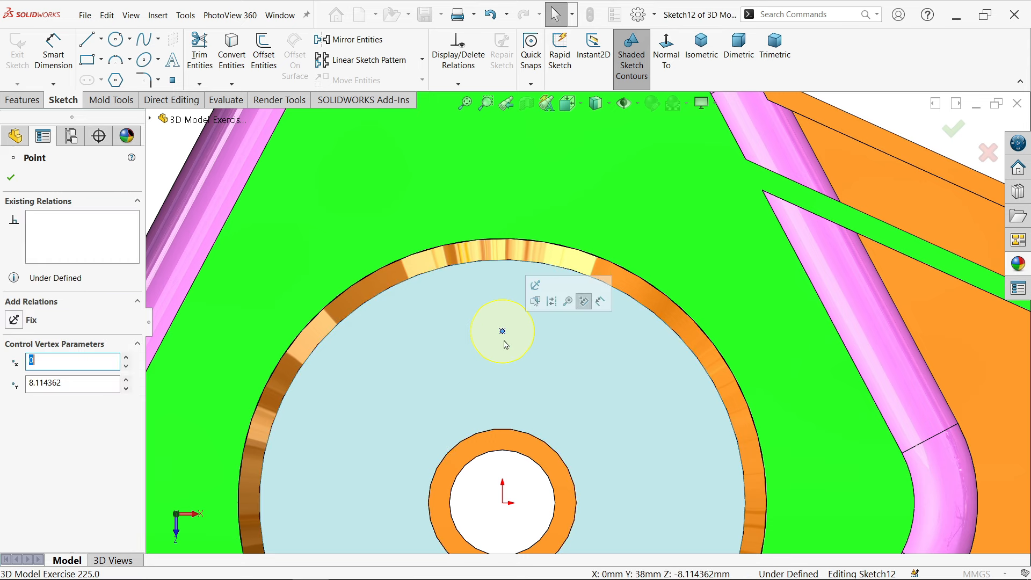
ctrl+click(503, 504)
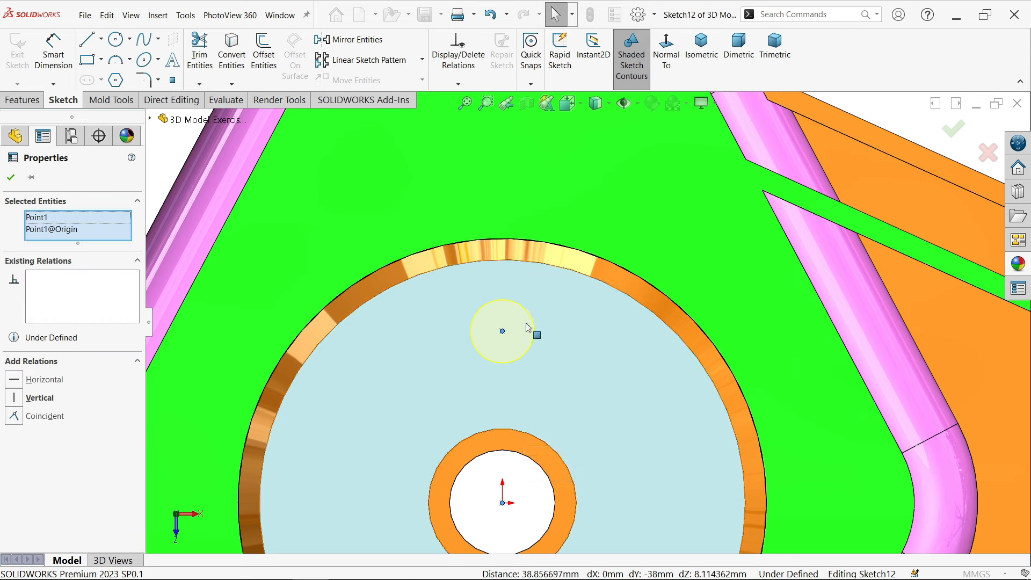
click(53, 399)
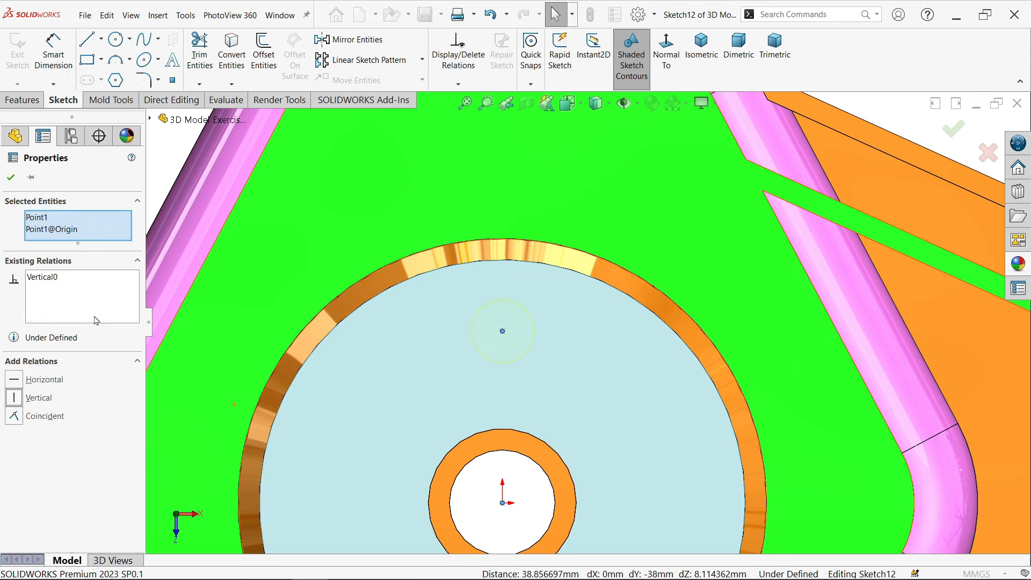
- Dimension the hole centre 3 mm from the flange's outer circular edge and finish the hole
click(54, 54)
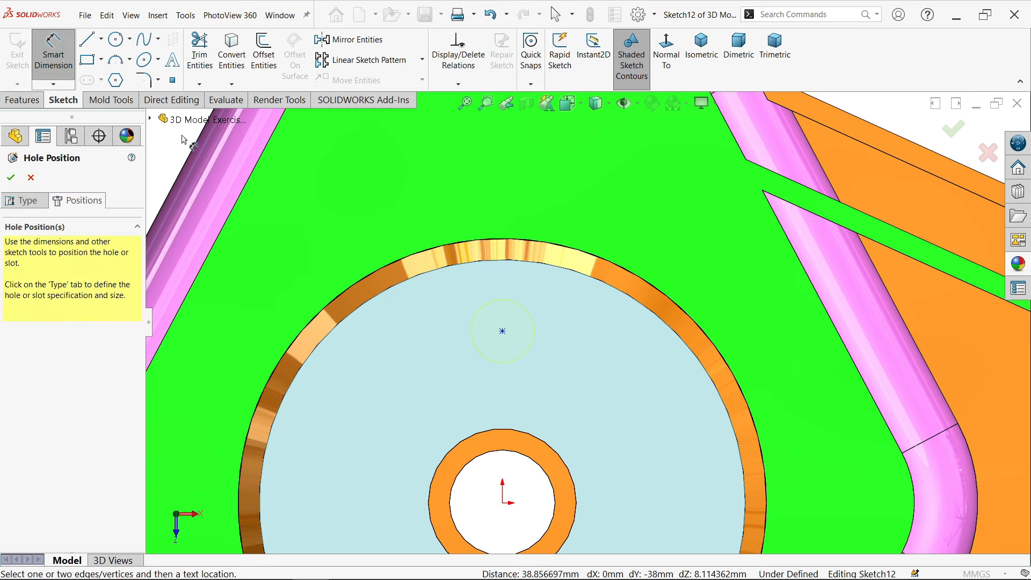
click(503, 331)
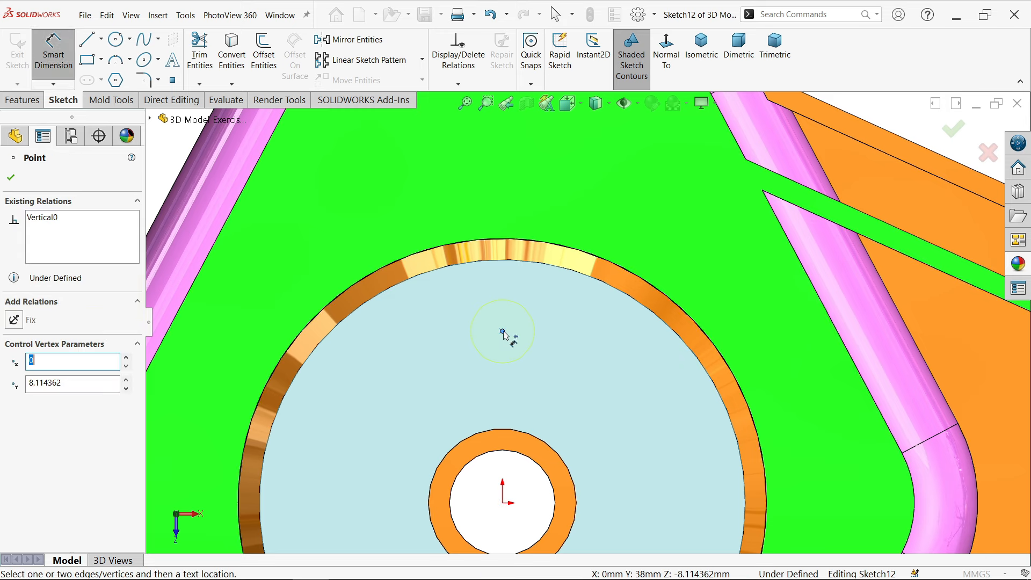
click(505, 244)
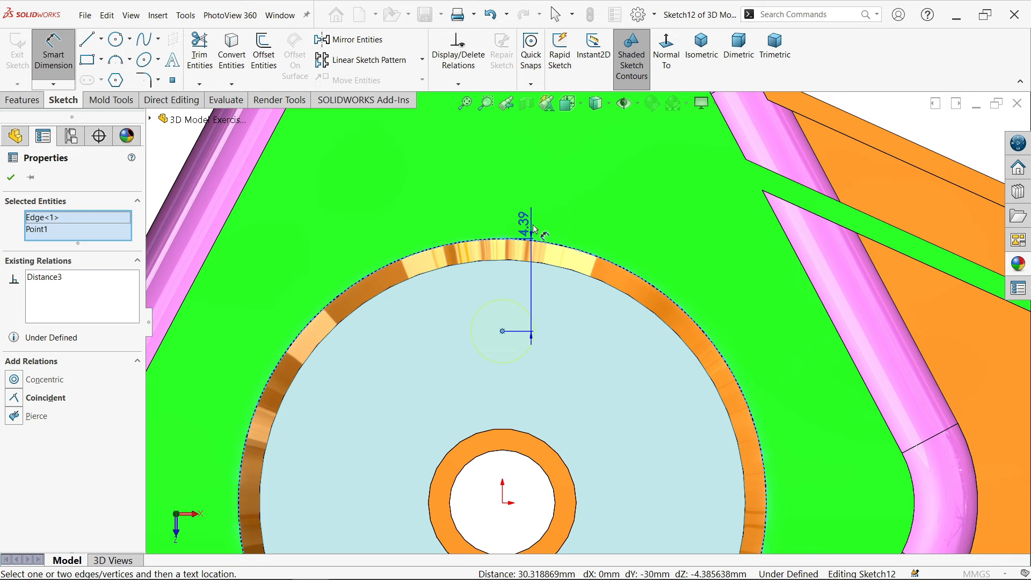
click(595, 217)
text(3)
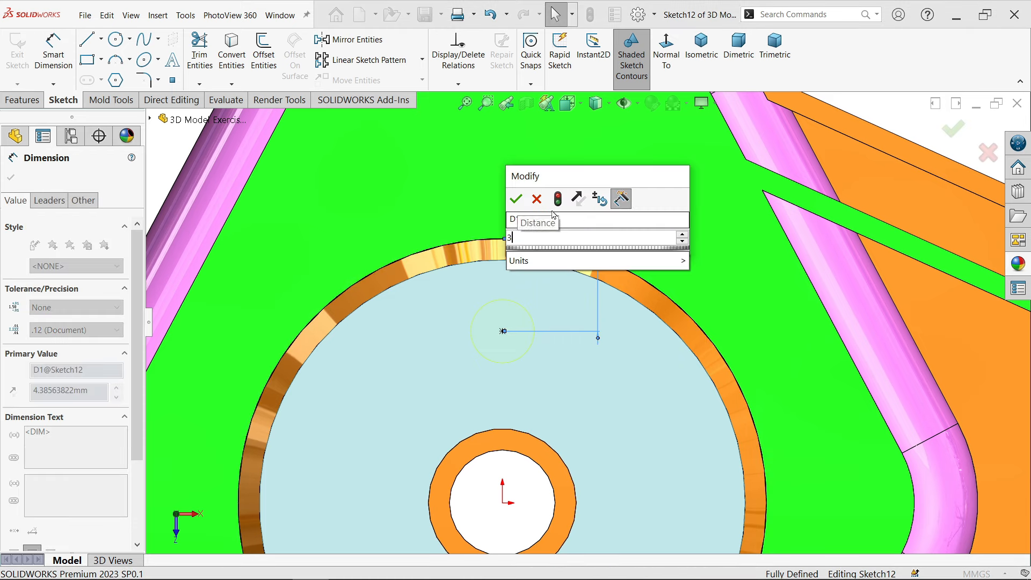
key(Return)
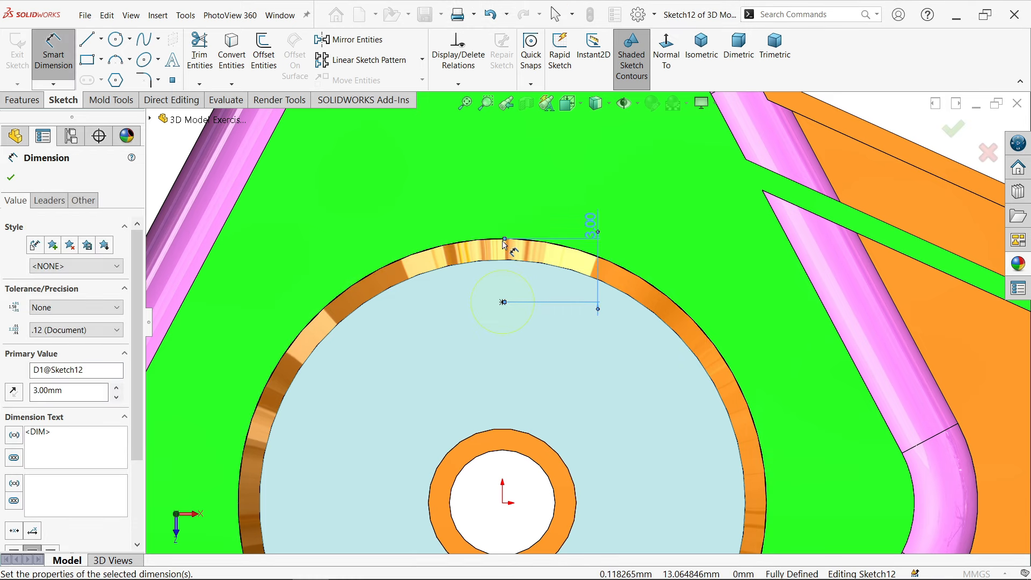
click(10, 177)
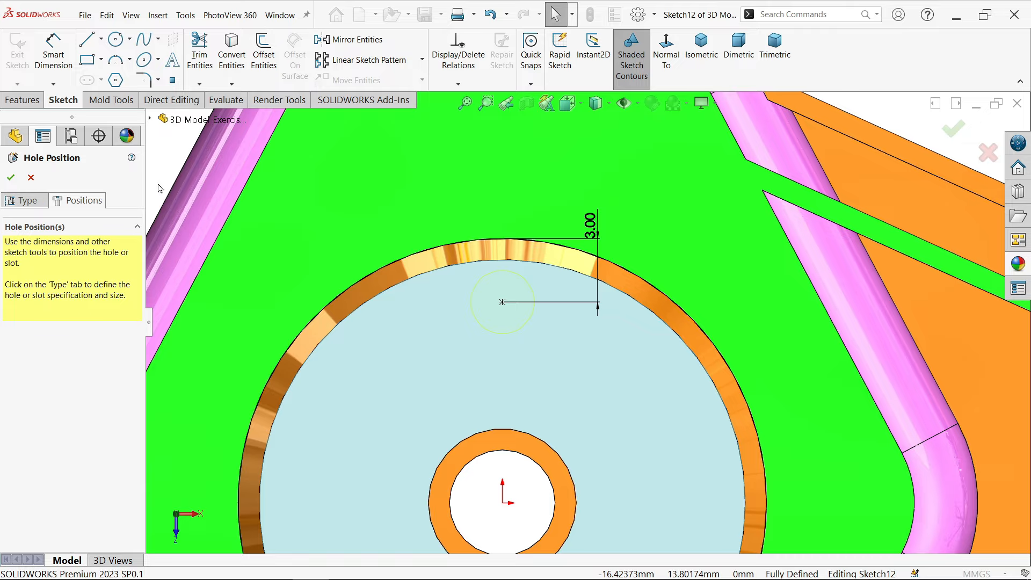
scroll(643, 180, up, 3)
middle_drag(672, 193, 553, 249)
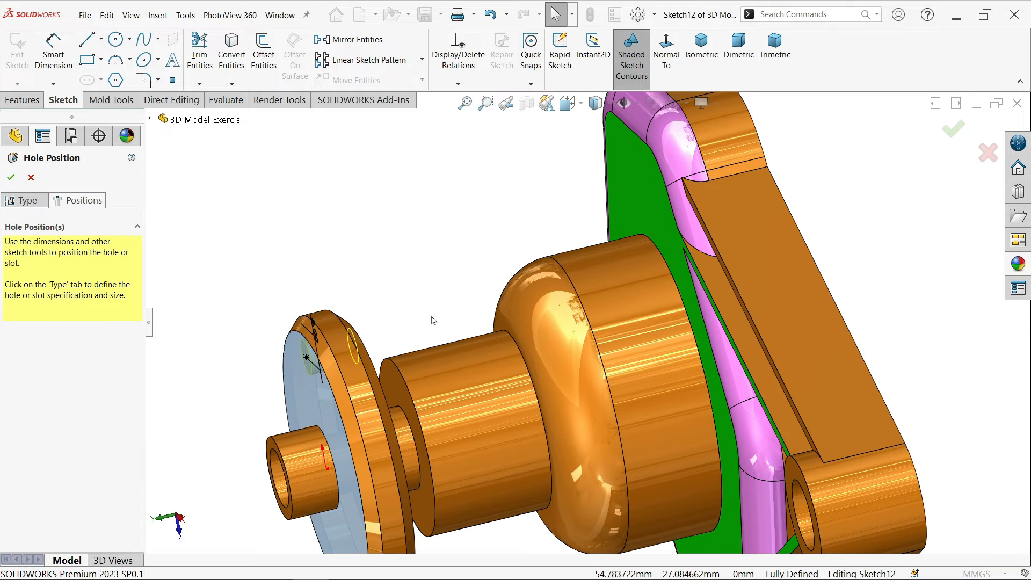
scroll(339, 388, down, 3)
click(10, 177)
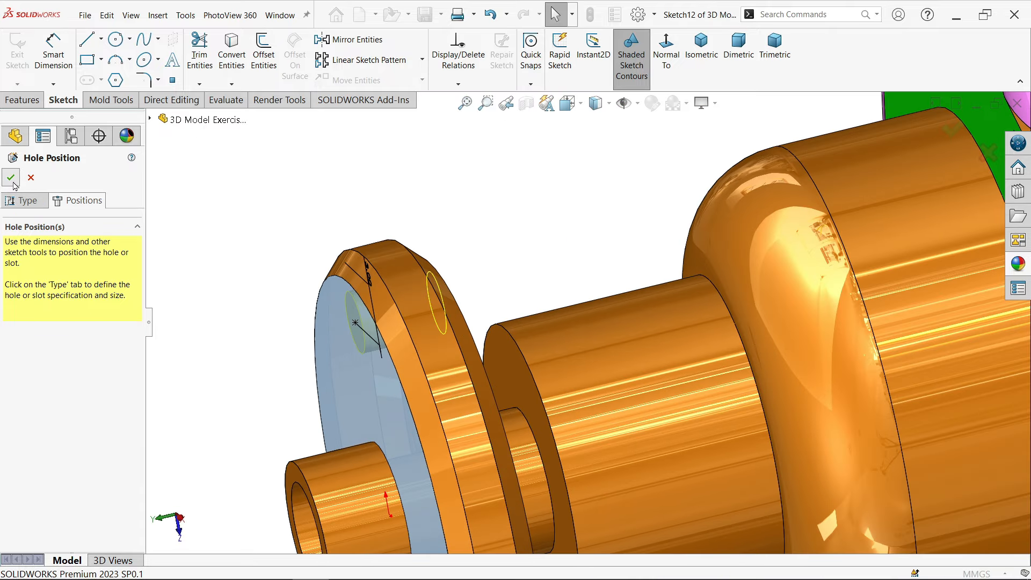
- Circular-pattern the Ø3.0 hole around the flange's outer cylindrical face with 4 equally spaced instances over 360 degrees
middle_drag(231, 253, 259, 272)
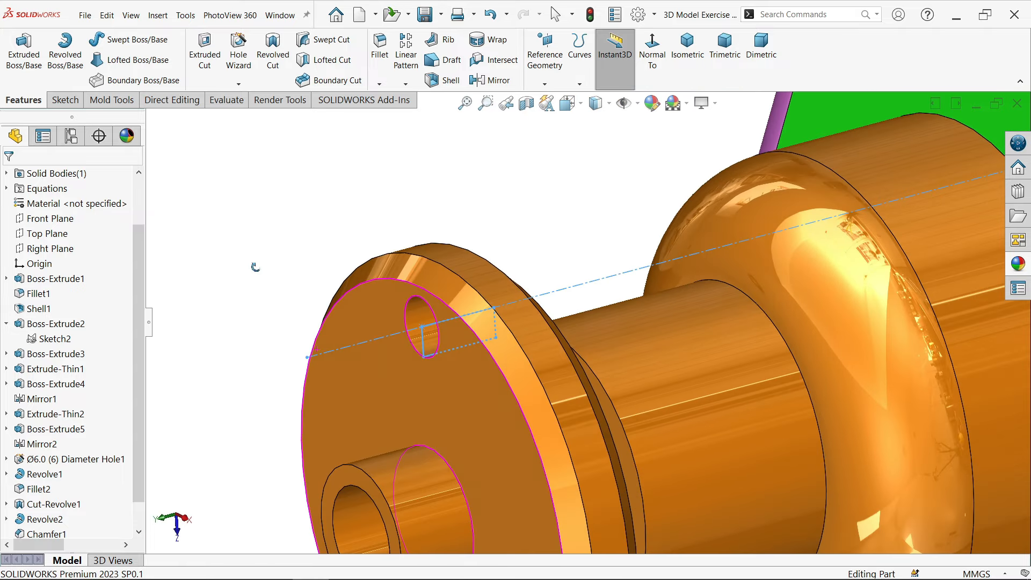
click(406, 84)
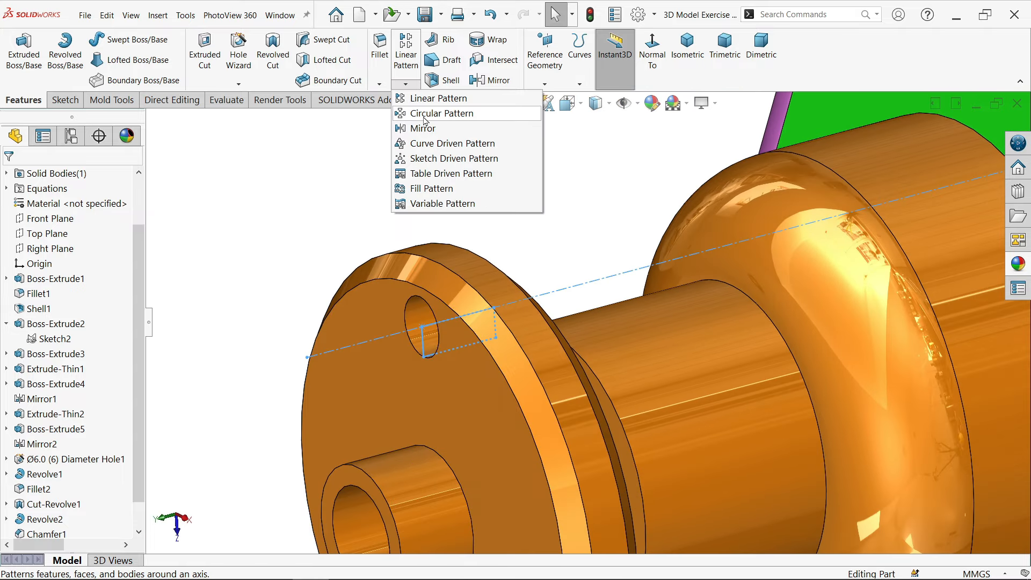
click(424, 118)
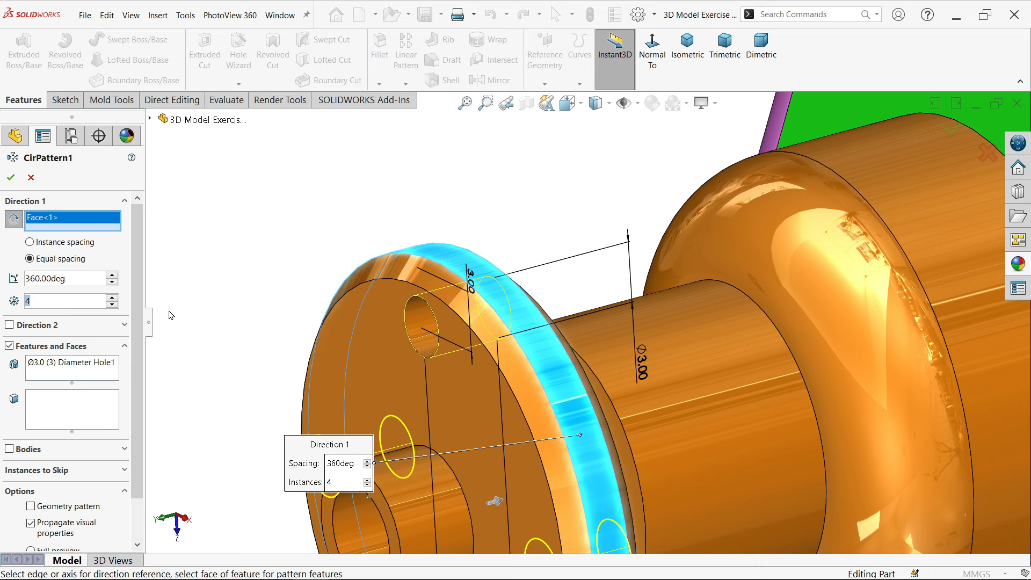
scroll(559, 429, up, 5)
scroll(574, 433, down, 3)
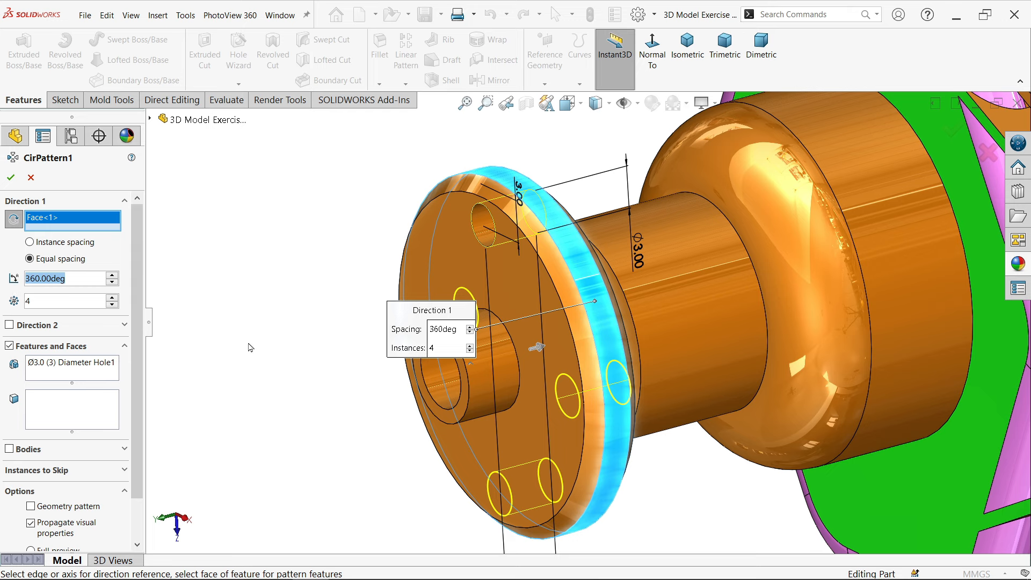
middle_drag(249, 344, 299, 341)
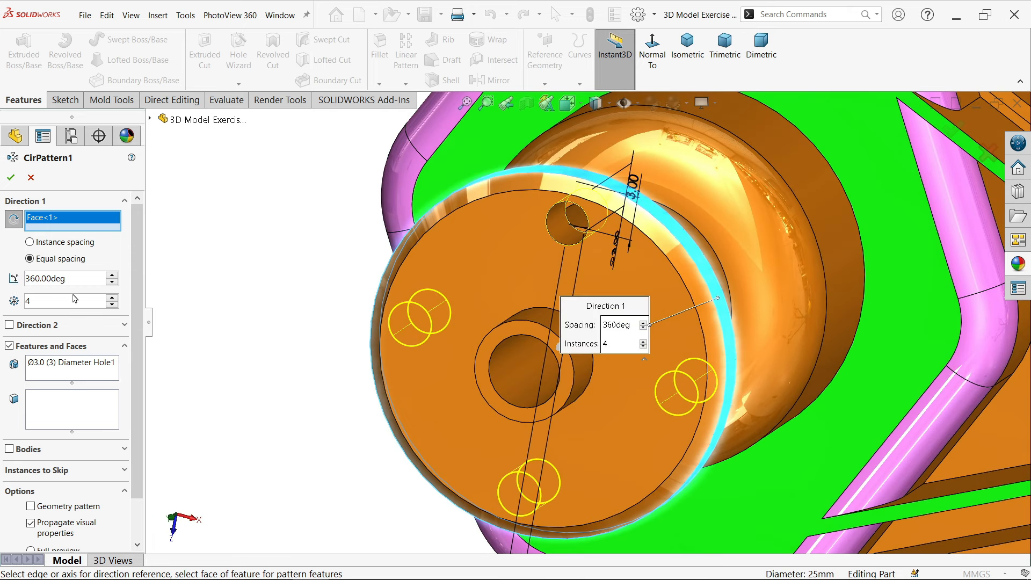
click(64, 366)
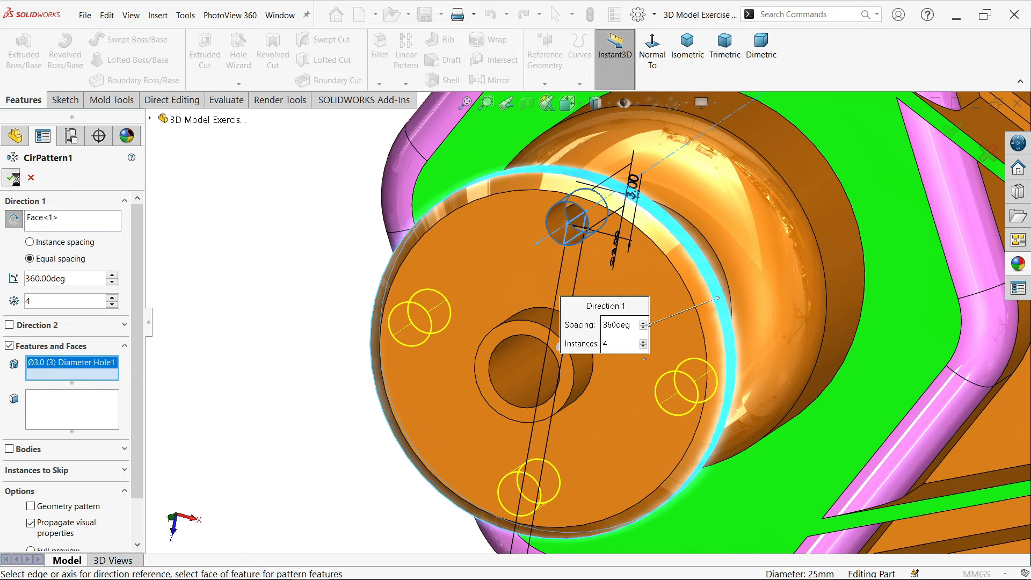
click(30, 178)
- Create a reference plane offset 50 mm from the Right Plane, flipped to the side opposite the arm
middle_drag(305, 256, 328, 226)
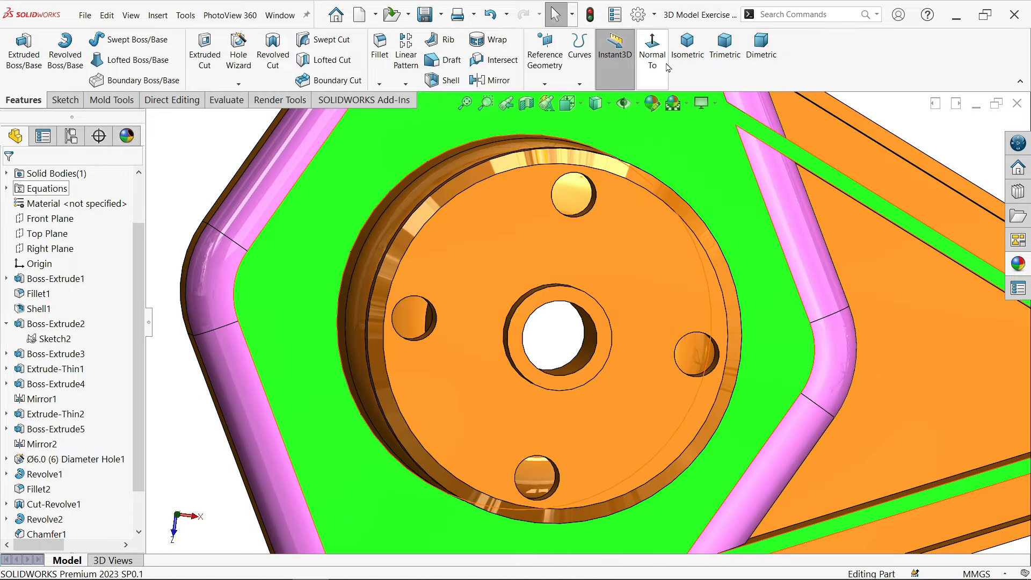
click(682, 78)
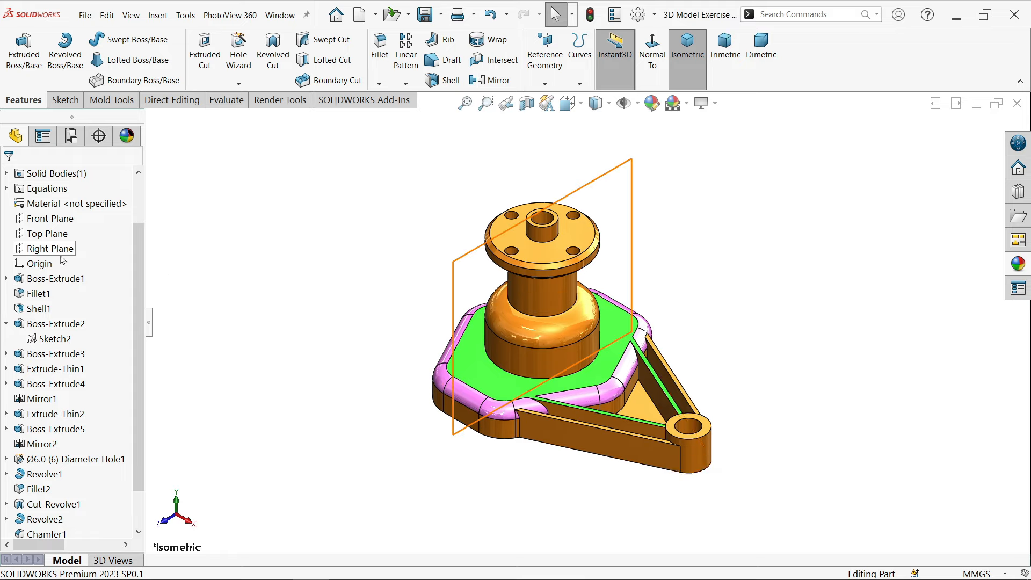
click(61, 252)
middle_drag(275, 314, 346, 316)
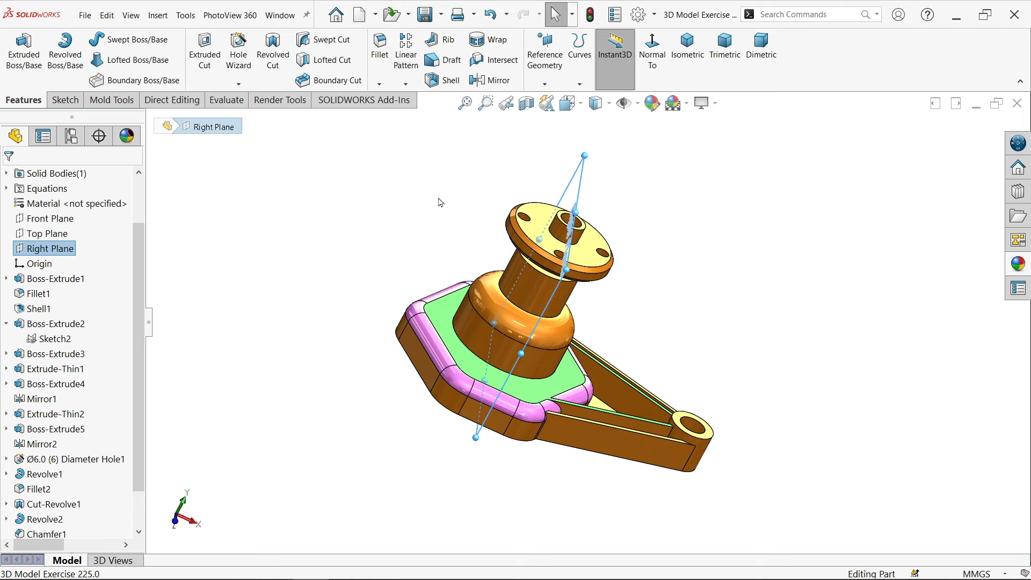
click(544, 84)
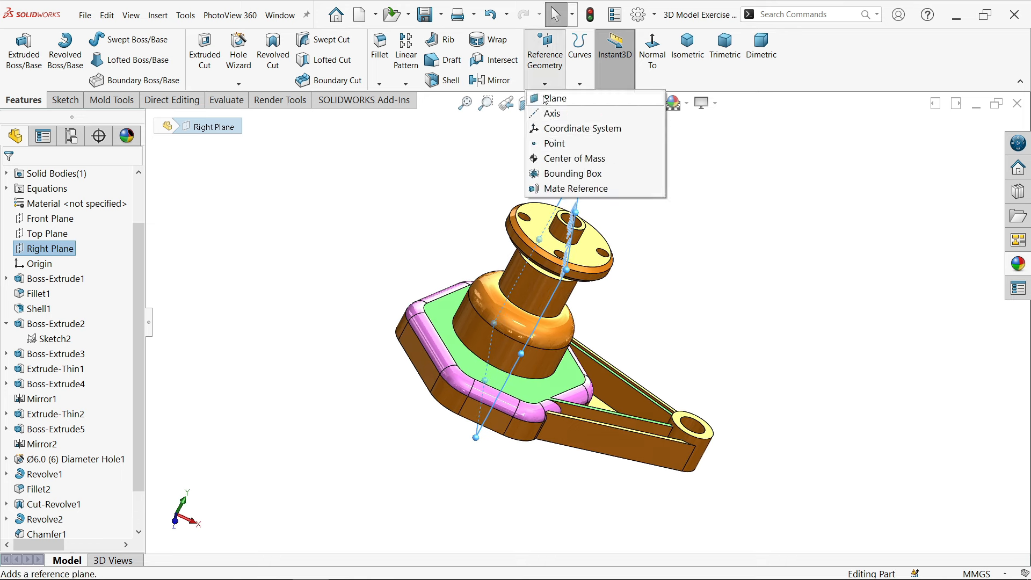
click(545, 100)
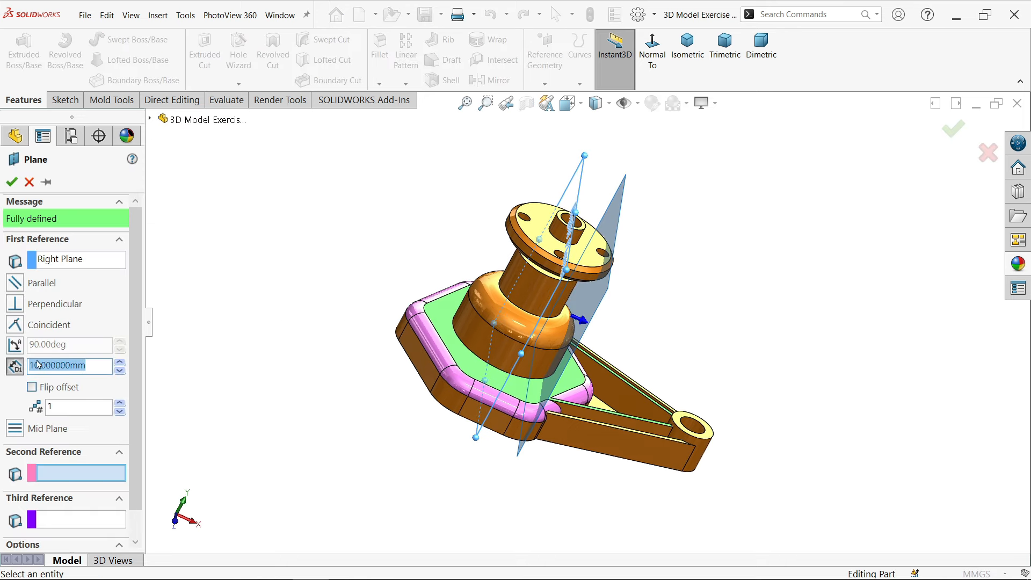
text(50)
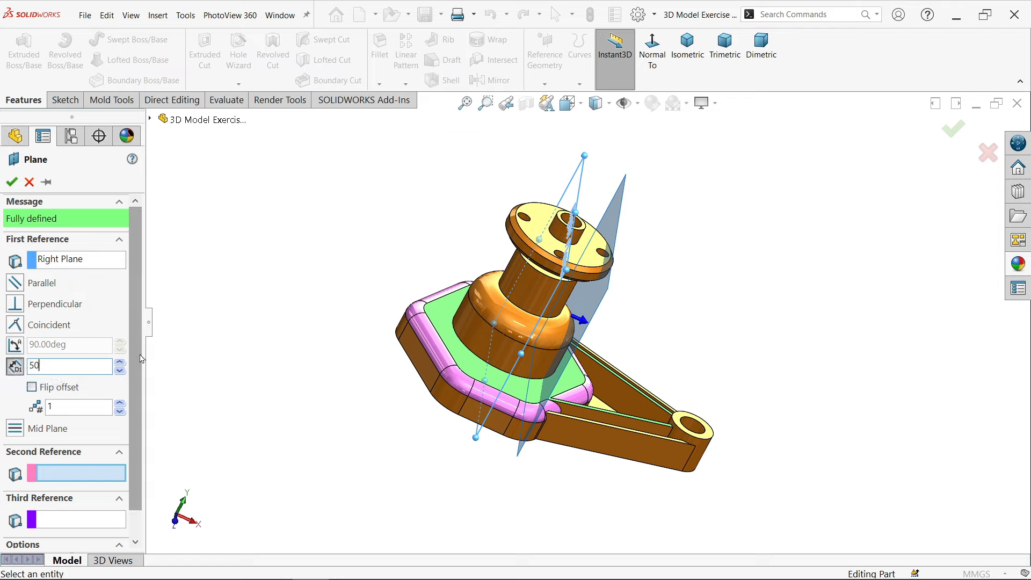
key(Return)
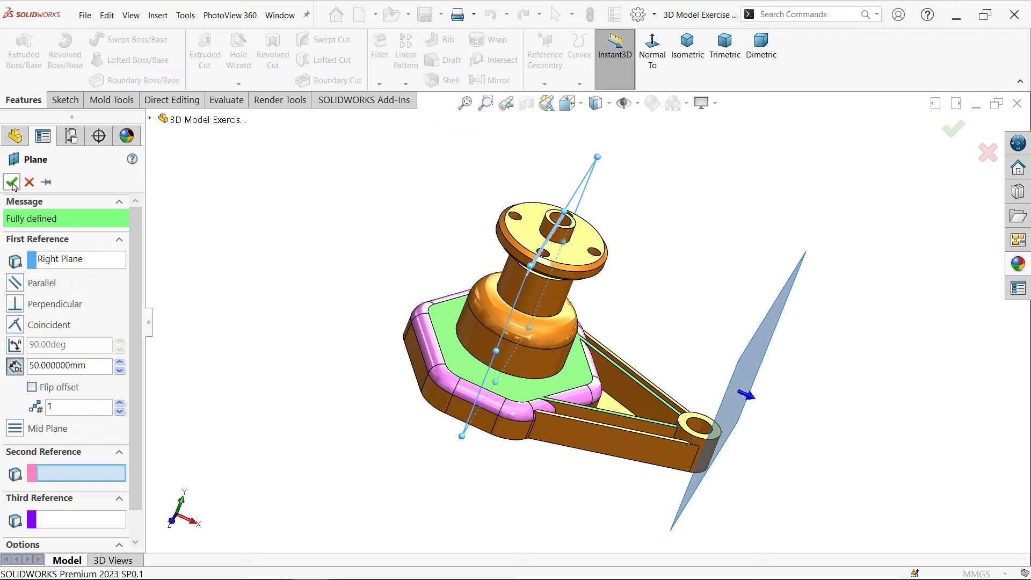
click(32, 387)
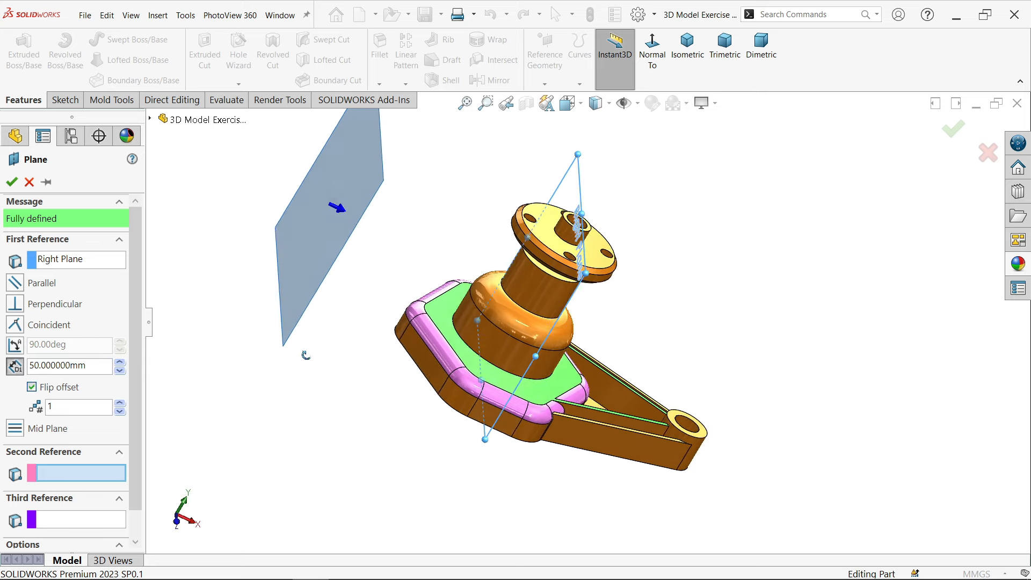
click(12, 182)
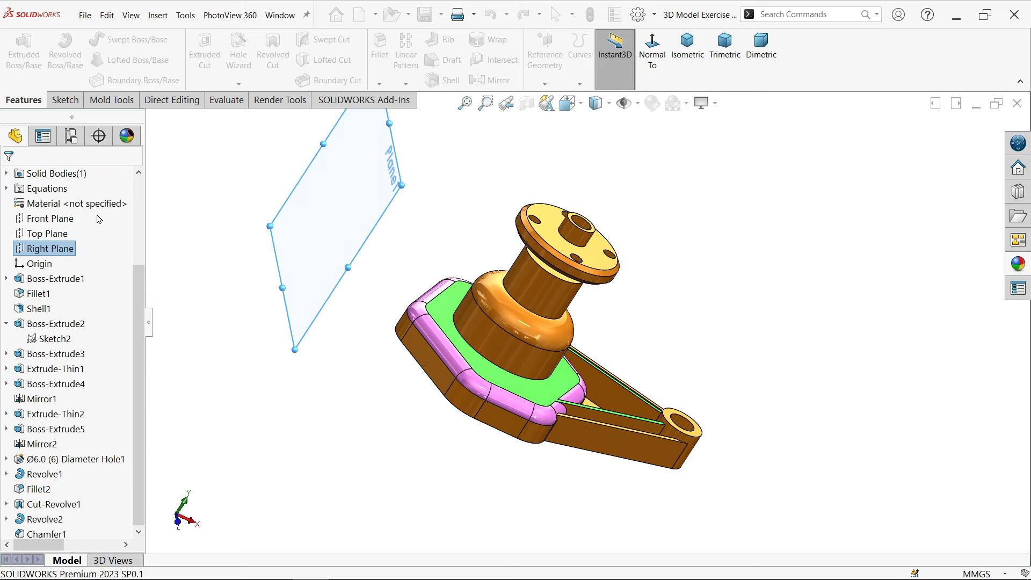
- Start a sketch on the offset plane and draw a circle about 12.4 mm in diameter over the rounded lower body
click(65, 100)
click(18, 51)
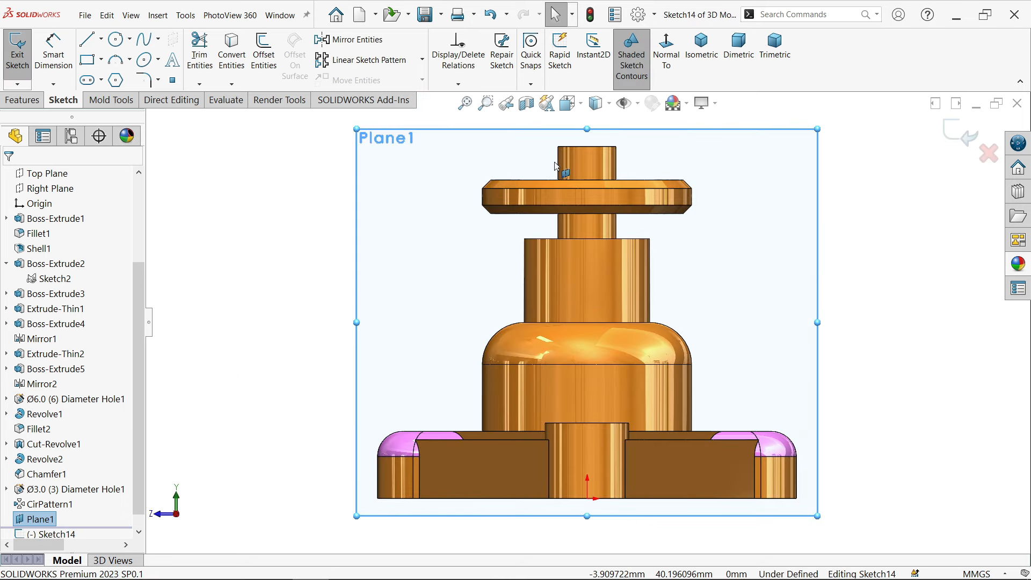
click(667, 57)
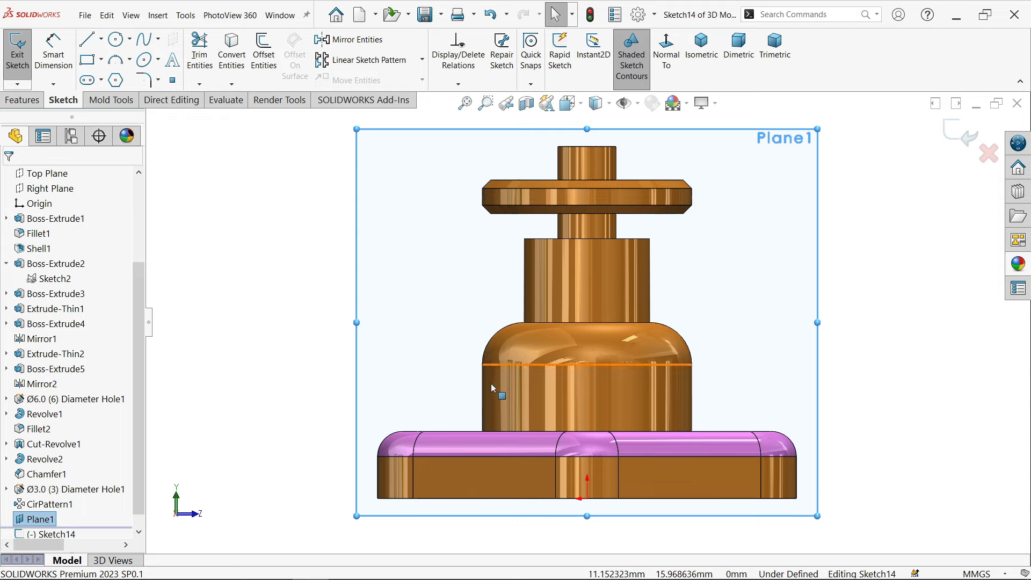
click(116, 39)
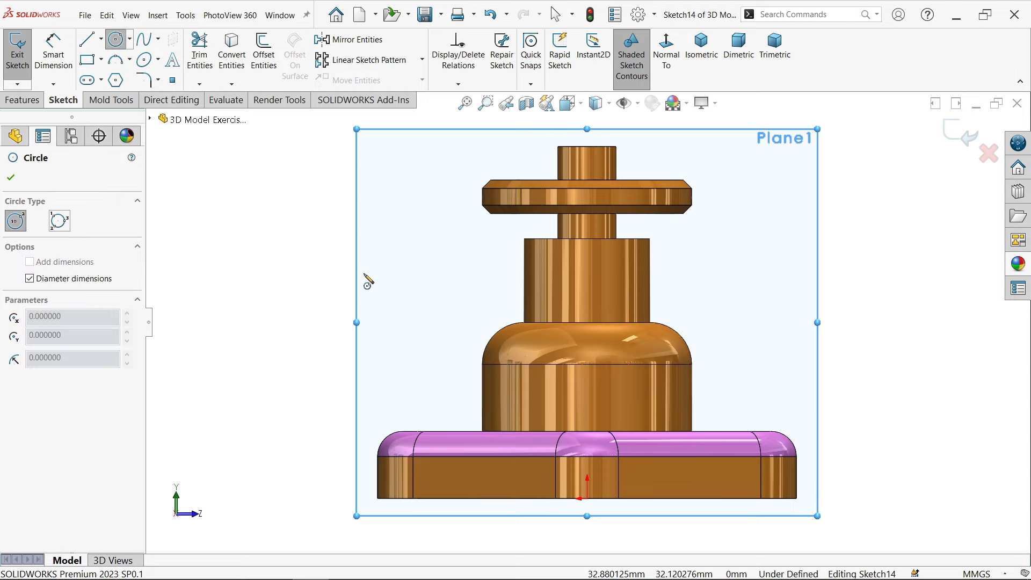
click(543, 395)
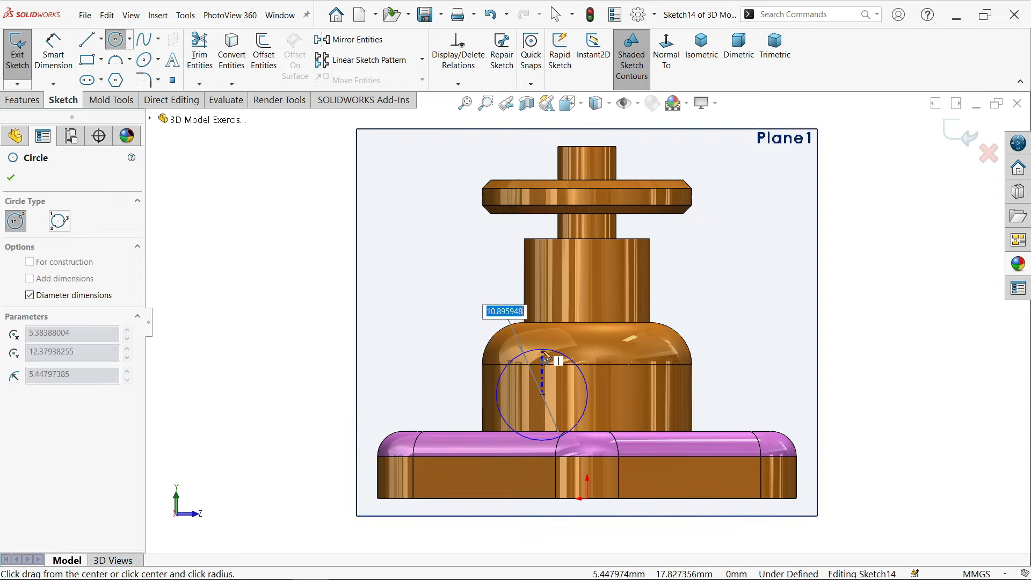
click(559, 345)
right_click(301, 302)
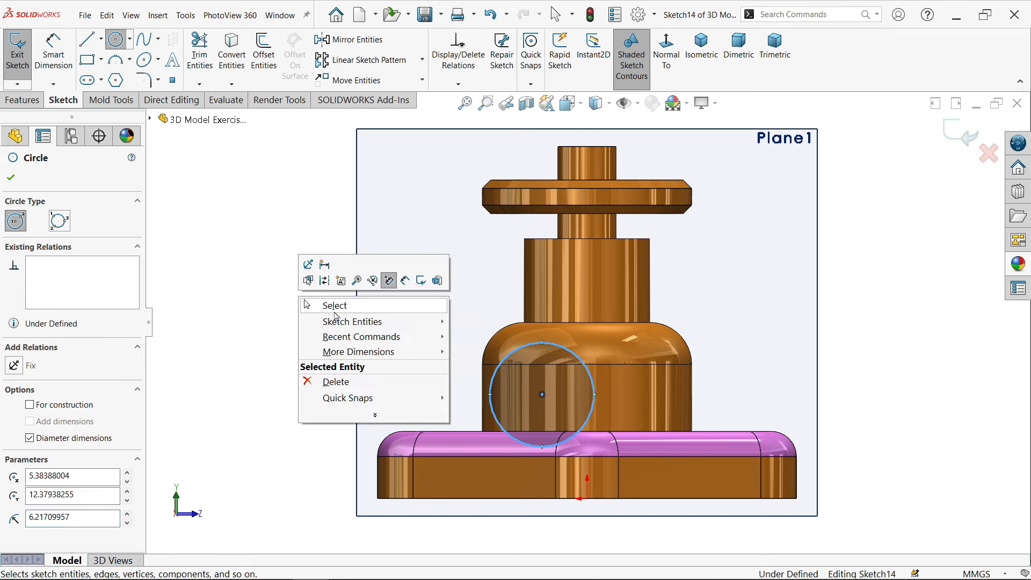
click(331, 304)
- Dimension the circle's edge 1 mm inward from the nearer vertical side edge of the rounded body
scroll(494, 408, down, 2)
scroll(534, 383, down, 3)
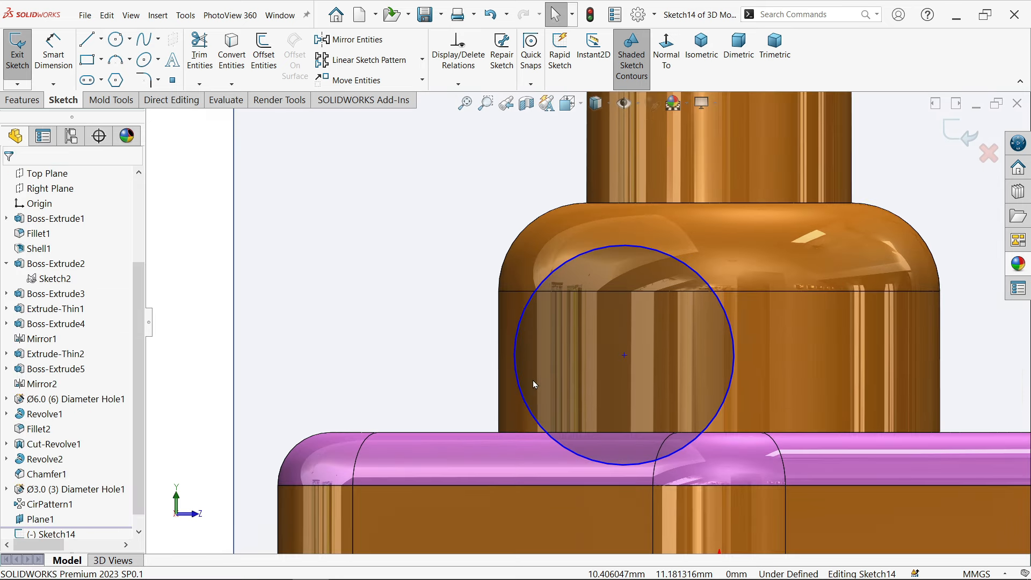
click(46, 59)
scroll(430, 317, down, 2)
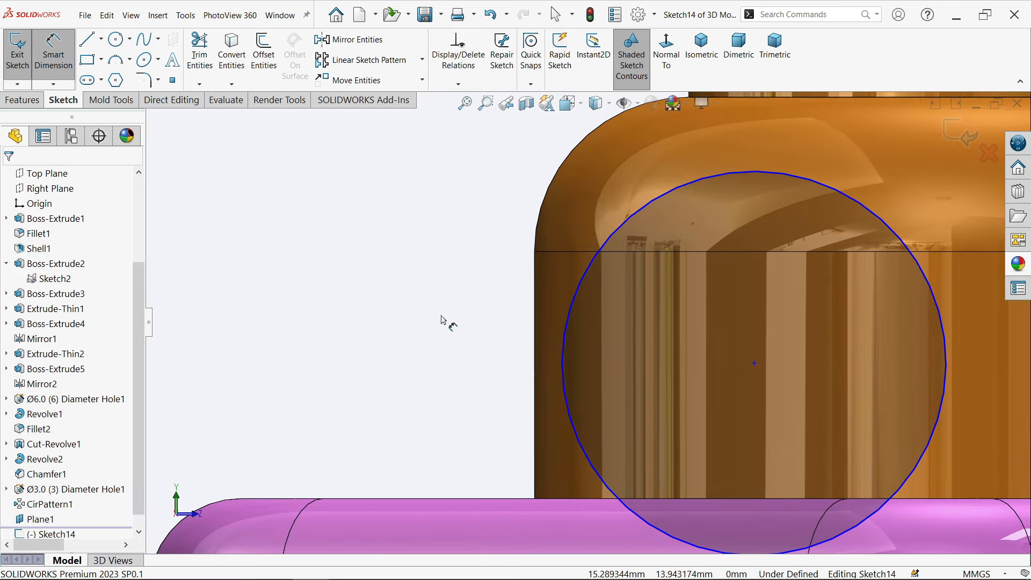
click(535, 383)
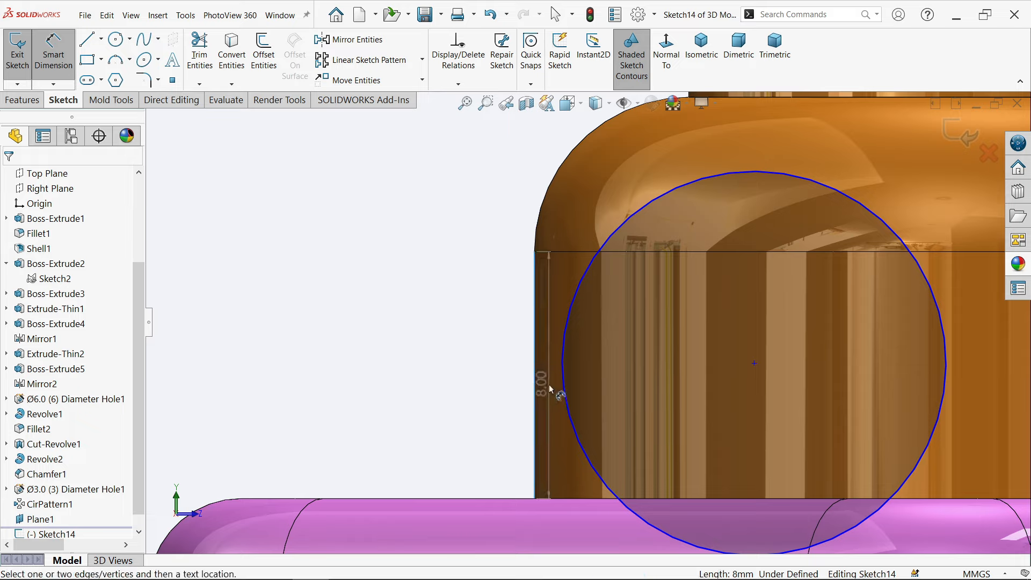
click(563, 374)
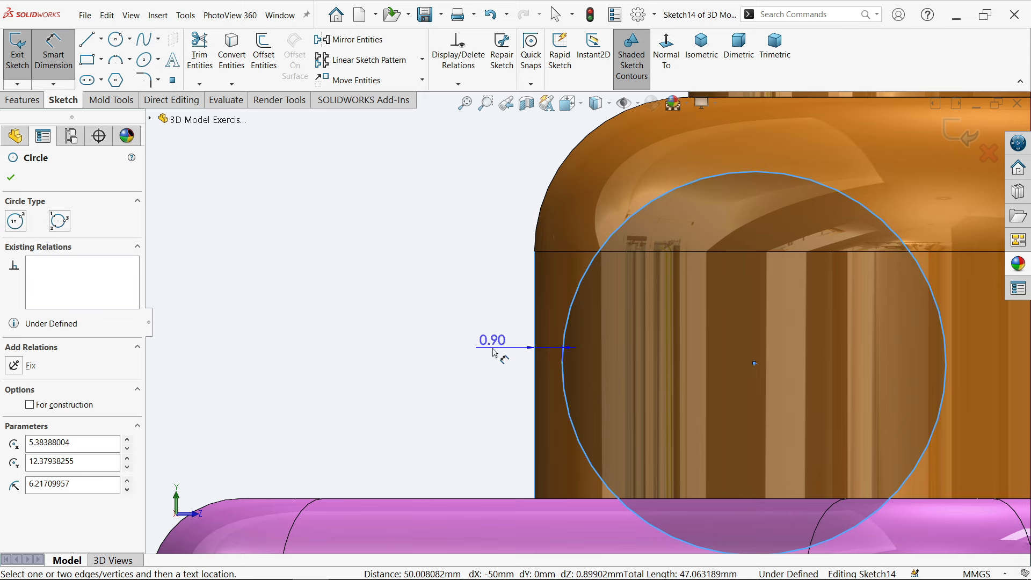
click(485, 353)
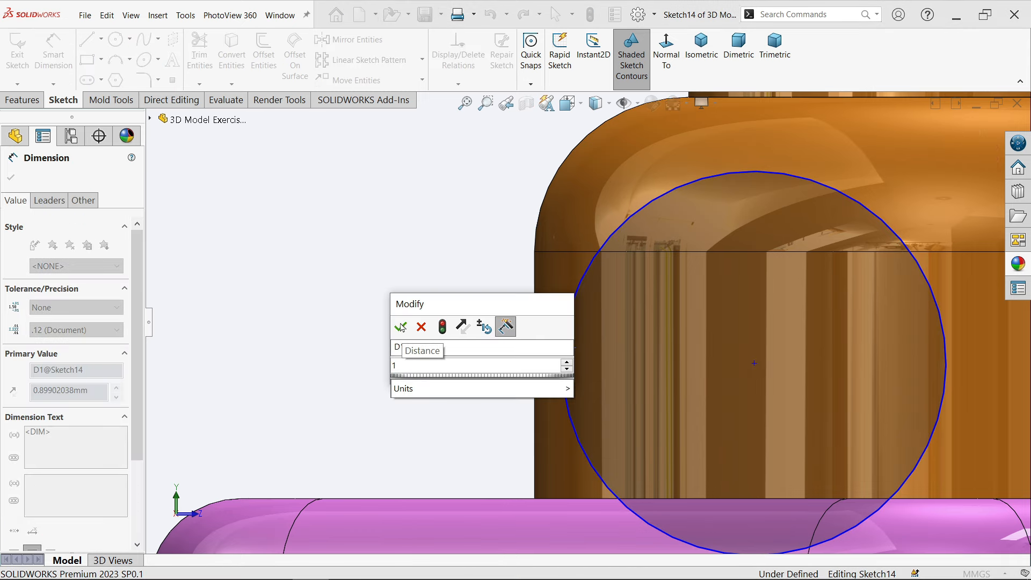
click(400, 330)
- Dimension the circle's lowest point 1 mm below the upper edge of the base
scroll(549, 335, up, 3)
scroll(574, 421, down, 2)
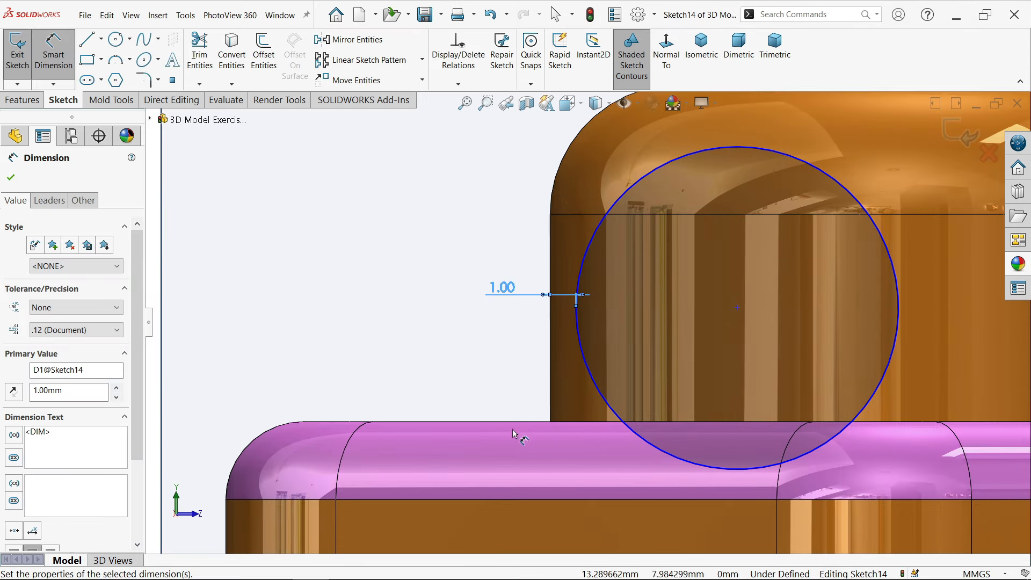
click(526, 423)
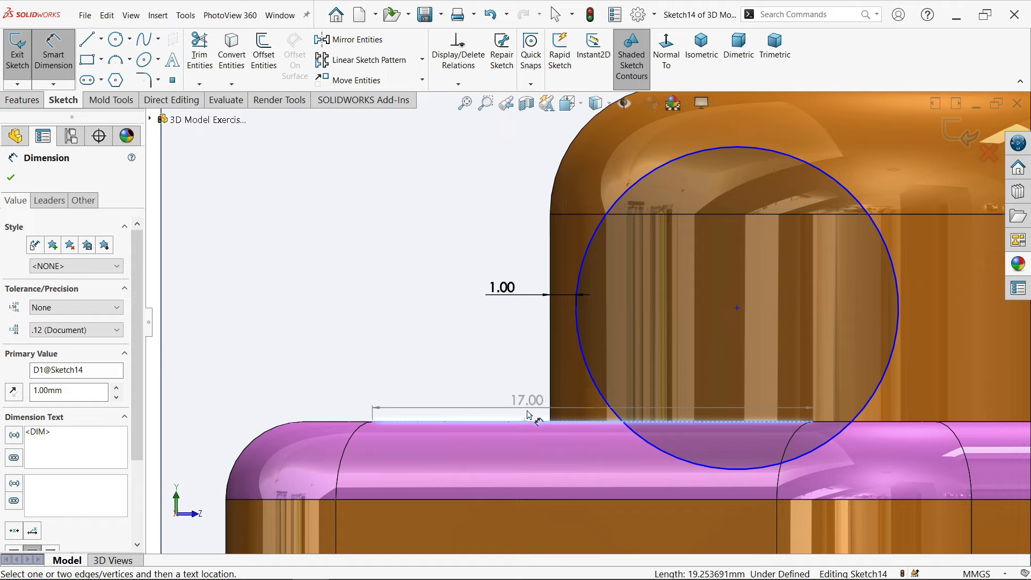
click(742, 472)
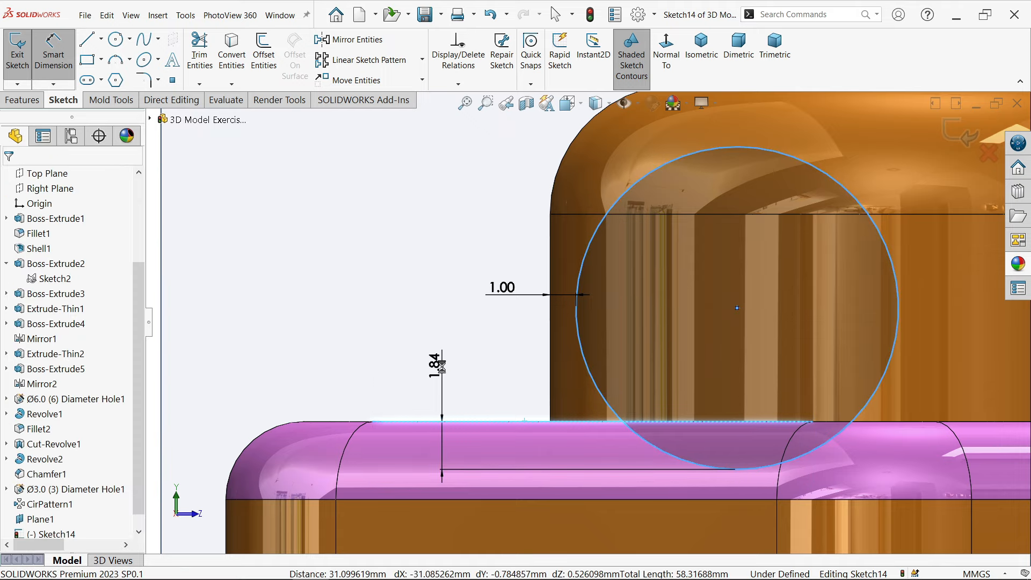
click(441, 367)
text(1)
key(Return)
- Dimension the vertical distance from the origin to the circle's highest point and link it to global variable D
scroll(540, 300, up, 1)
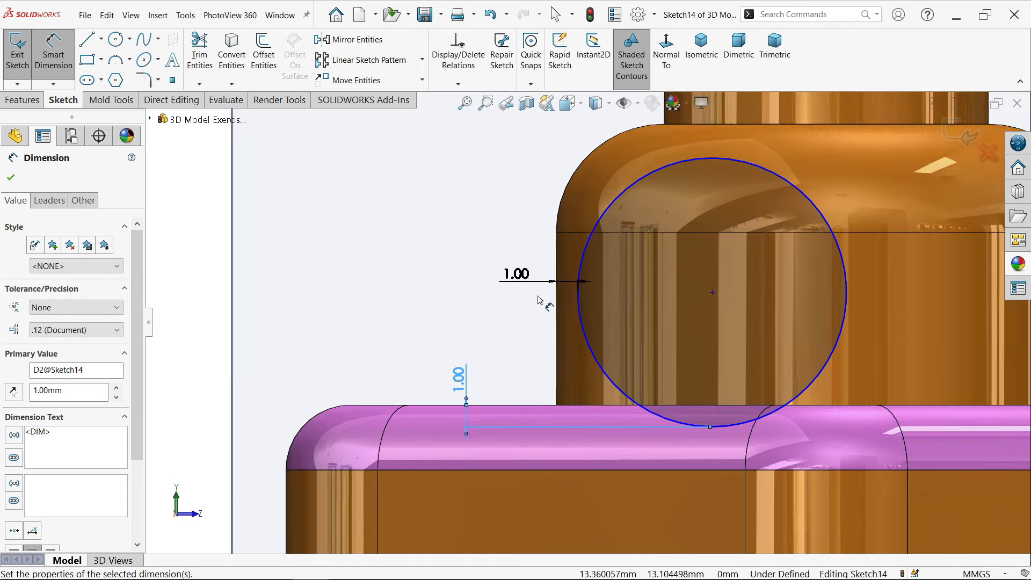
scroll(540, 301, up, 4)
scroll(788, 309, down, 1)
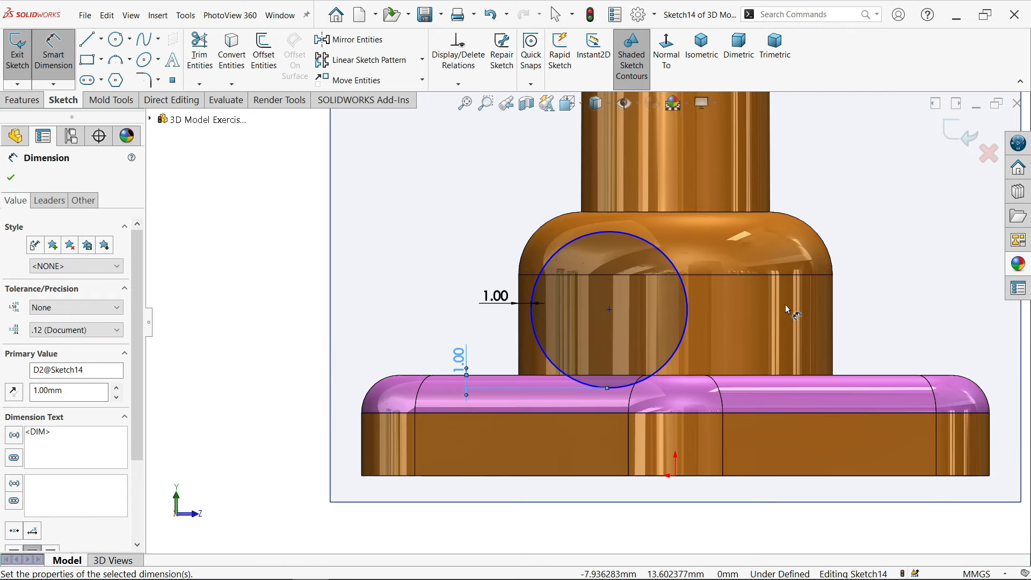
click(678, 480)
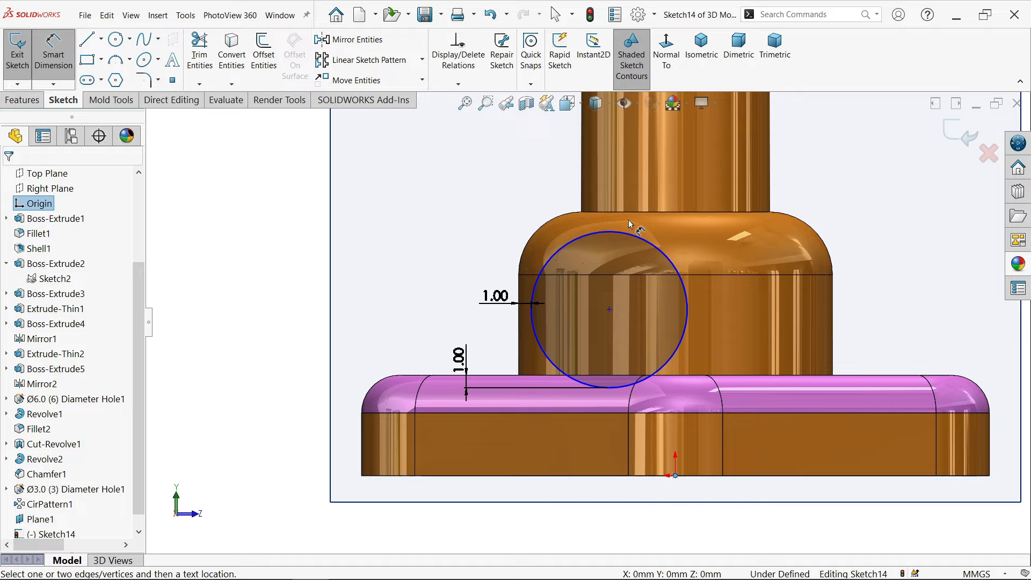
click(609, 232)
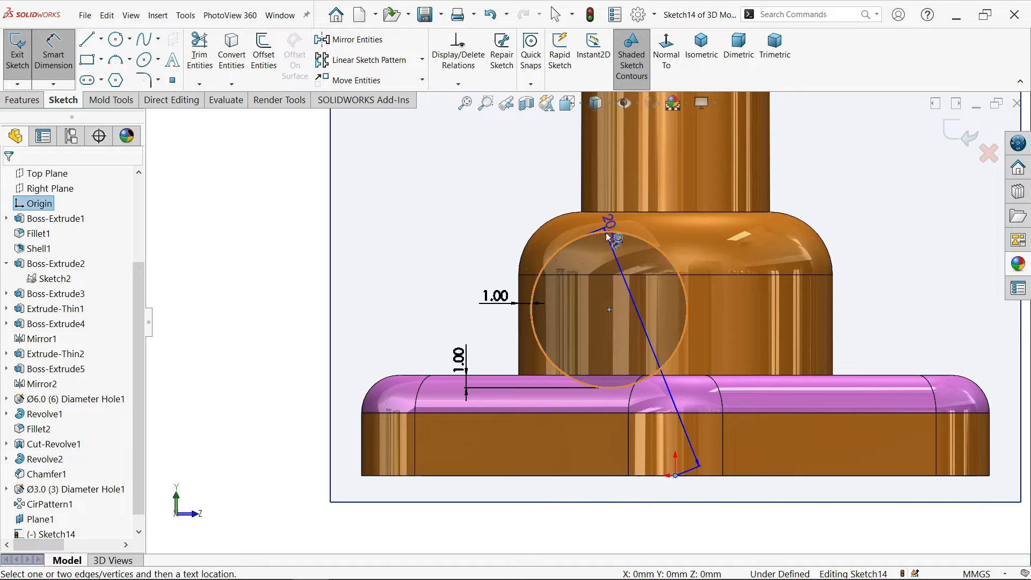
click(607, 235)
scroll(858, 341, up, 2)
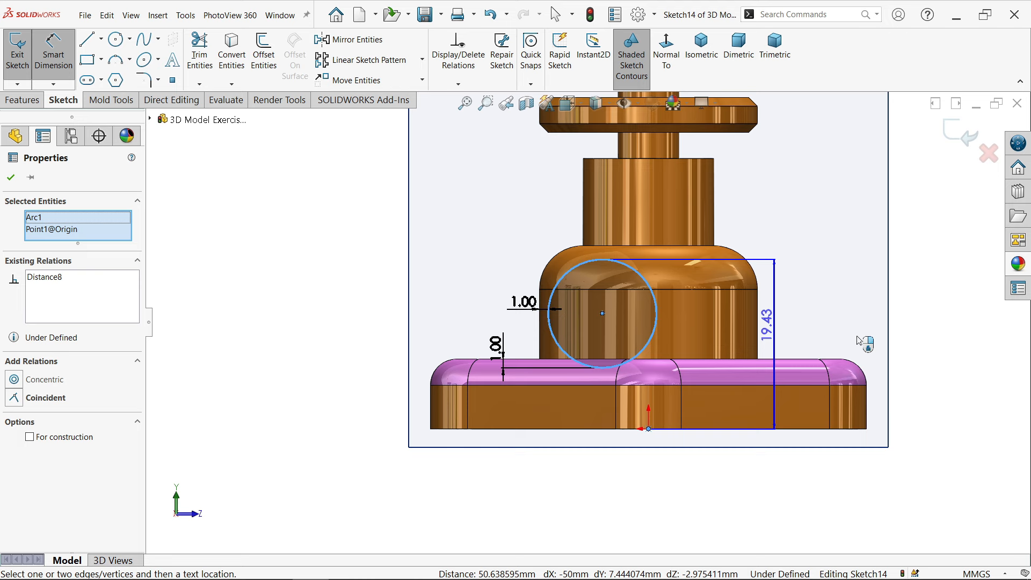
click(913, 342)
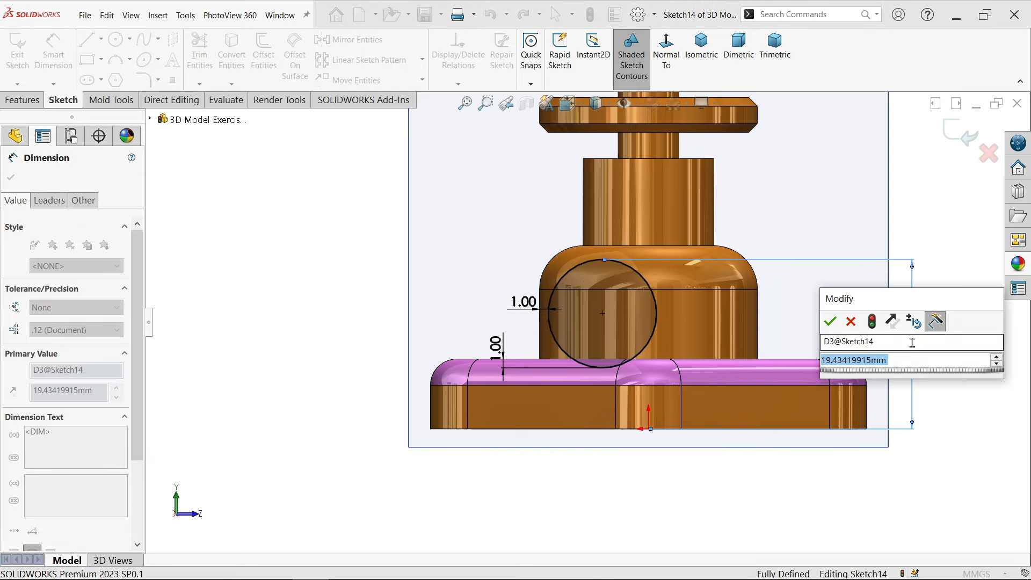
text(=)
mouse_move(849, 395)
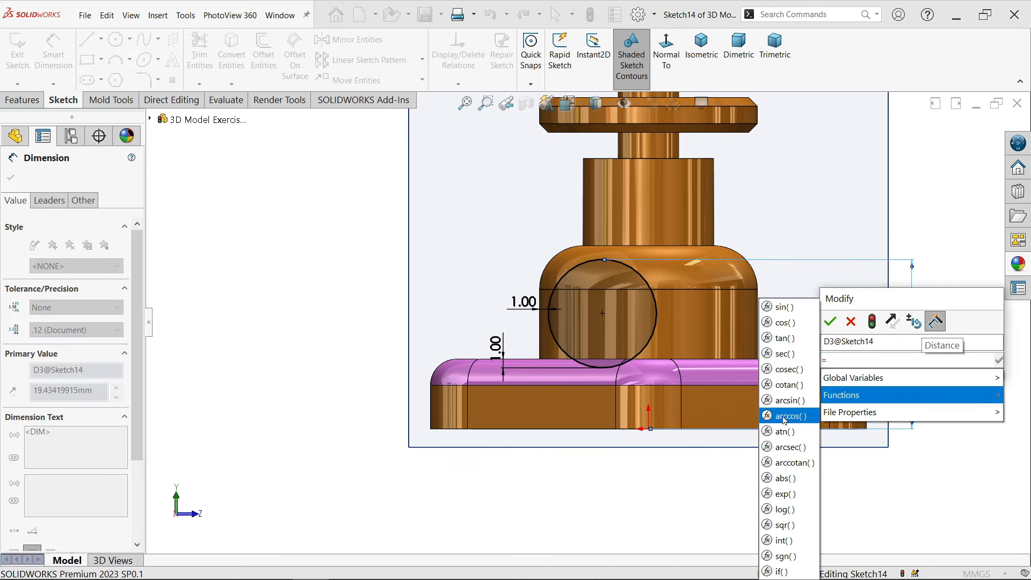
mouse_move(848, 378)
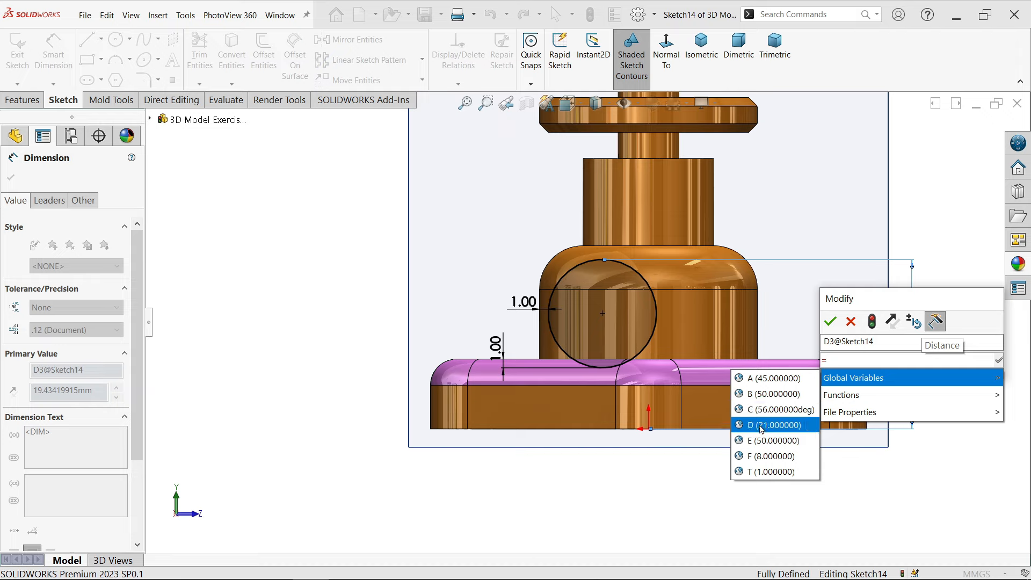
click(761, 427)
click(1000, 361)
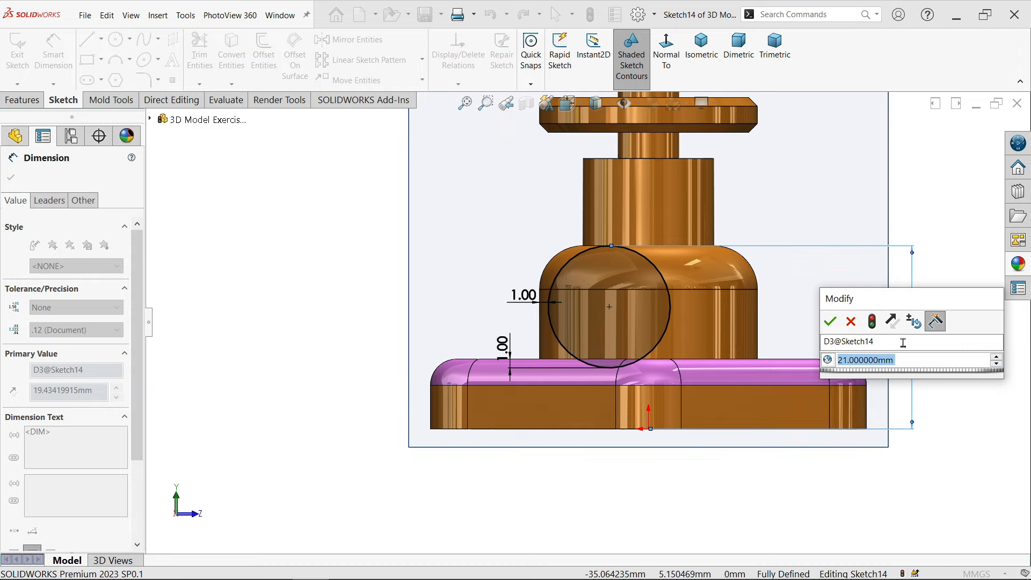
click(830, 321)
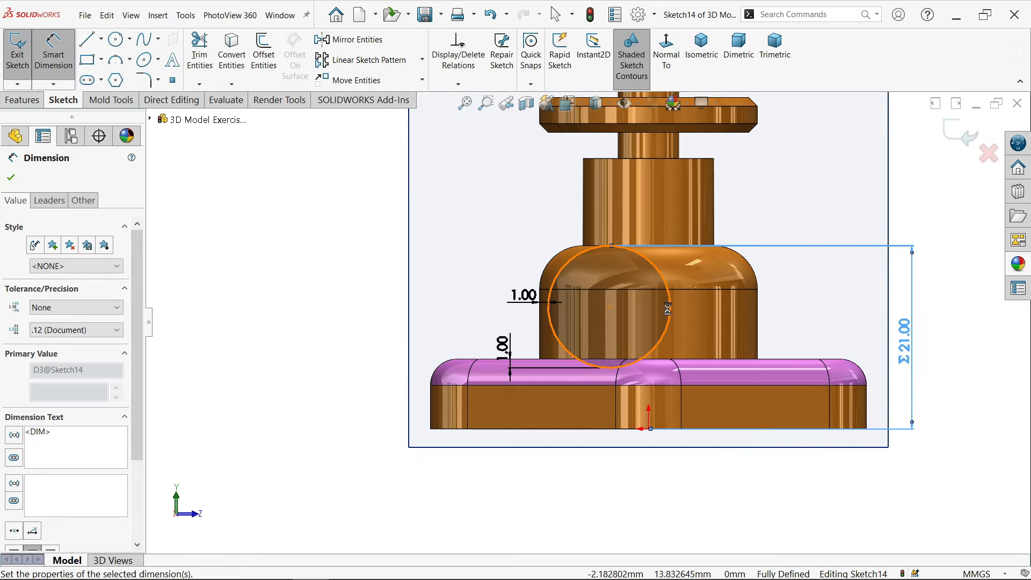
- Add a driven horizontal dimension between the circle's centre and the origin
scroll(634, 322, down, 1)
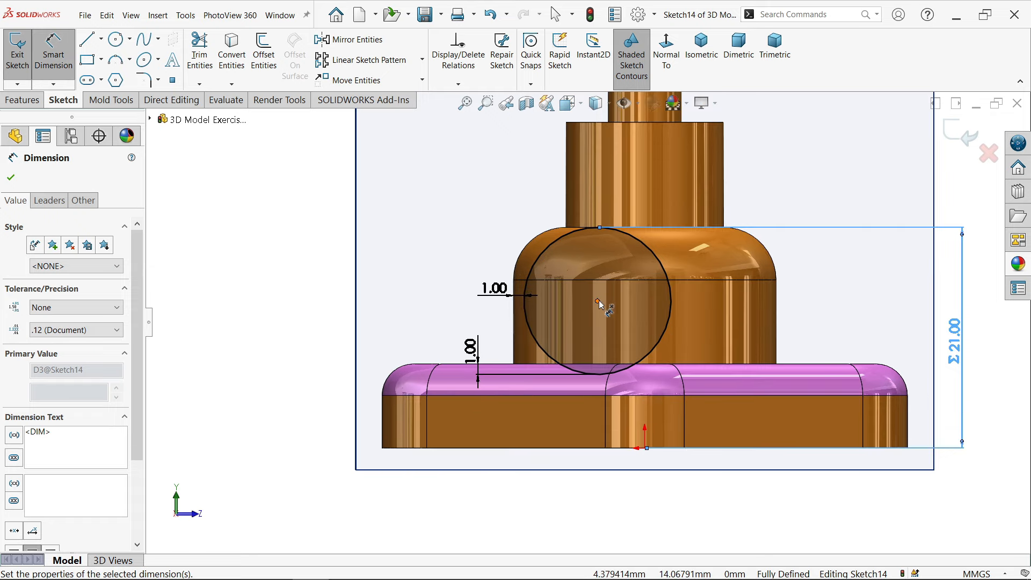
click(598, 302)
click(645, 448)
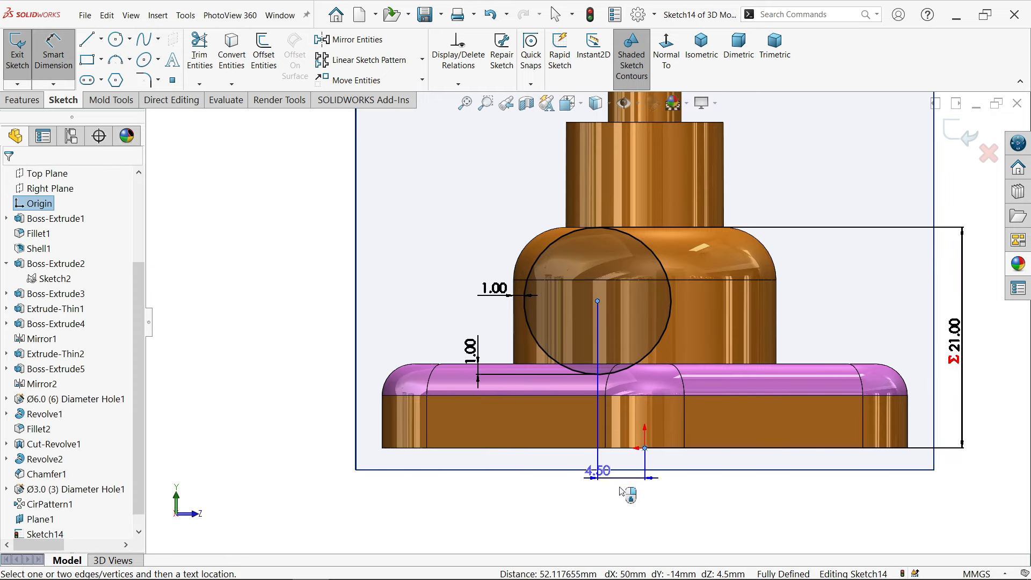
click(625, 491)
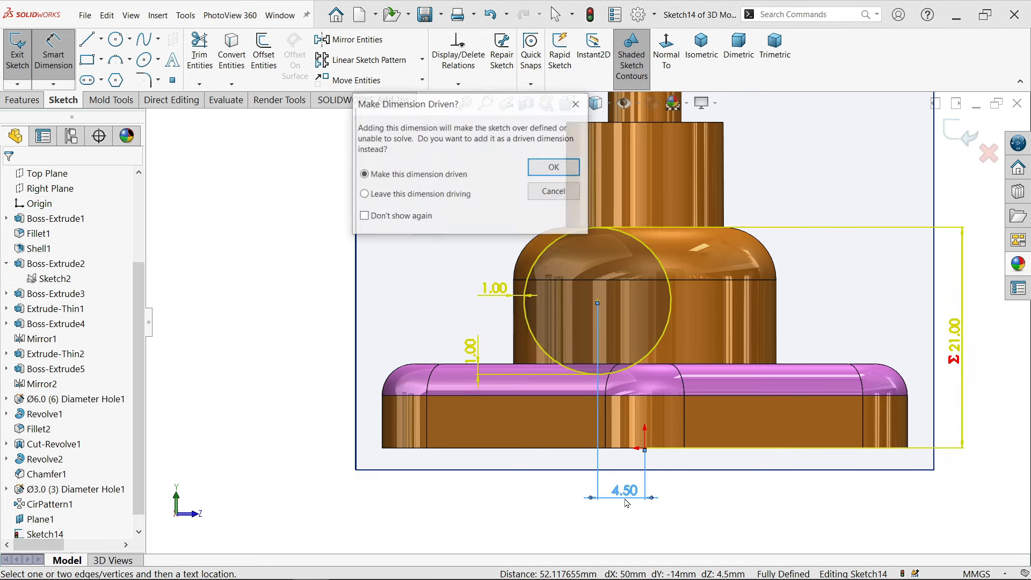
click(543, 169)
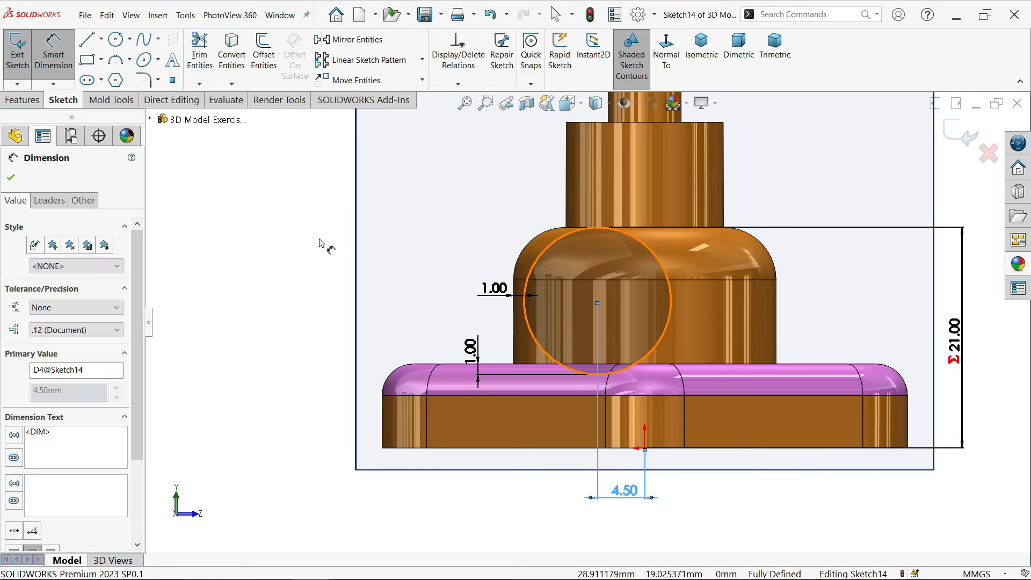
- Draw a larger concentric circle about 18.6 mm in diameter around the first circle
click(29, 105)
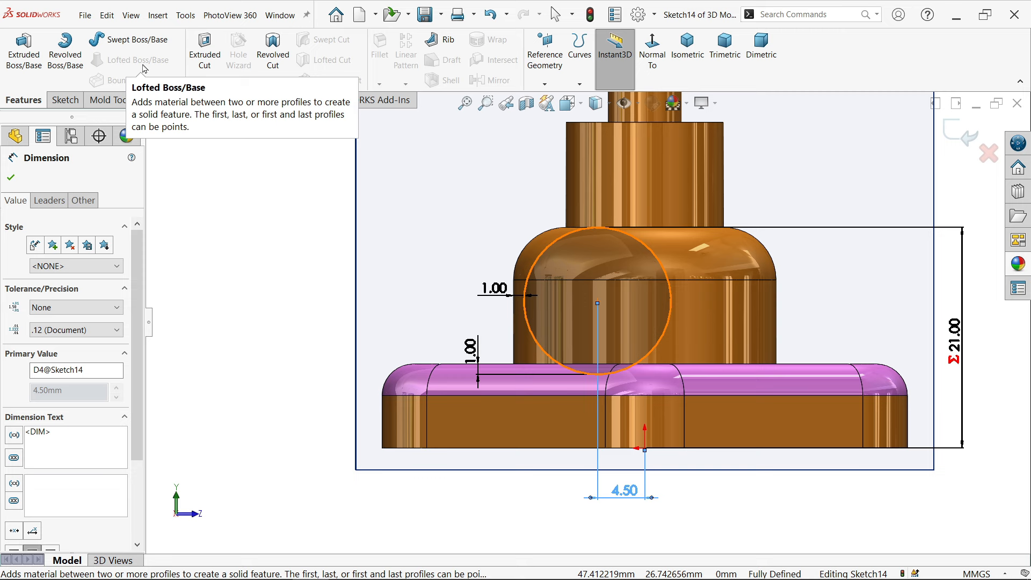
click(65, 100)
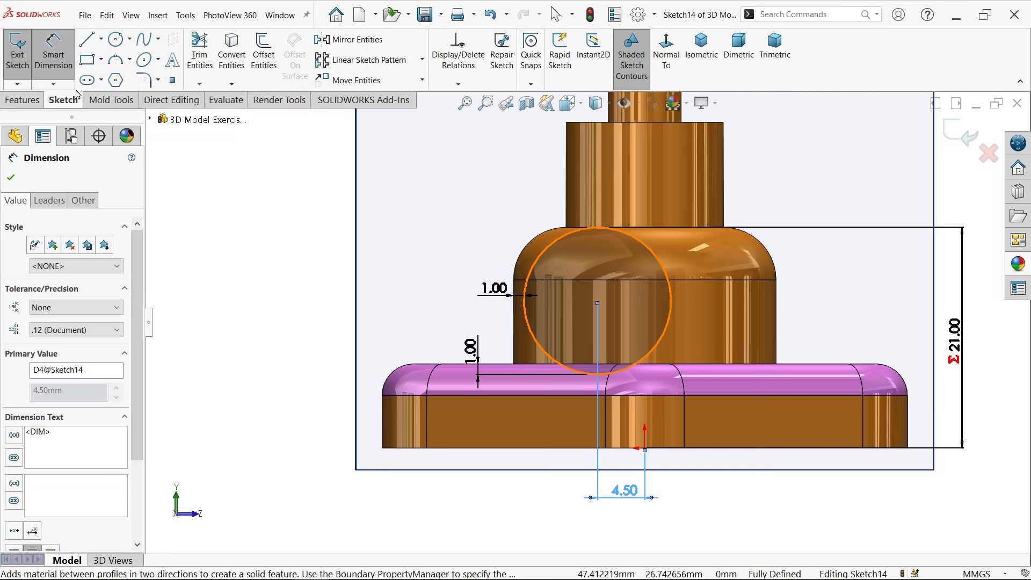
click(120, 43)
click(598, 302)
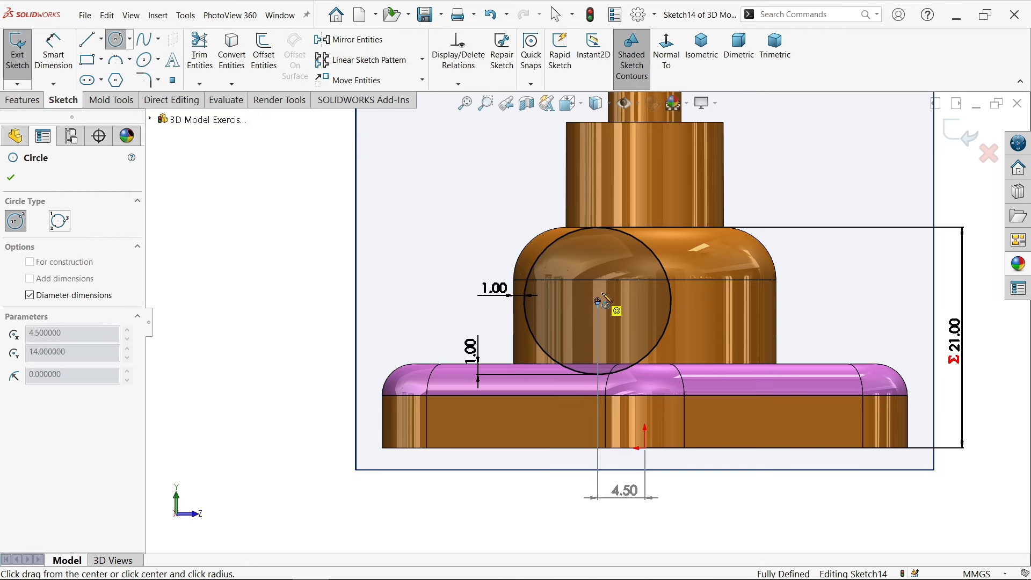
click(639, 212)
- Dimension the radial gap between the two concentric circles as 2 mm
click(53, 54)
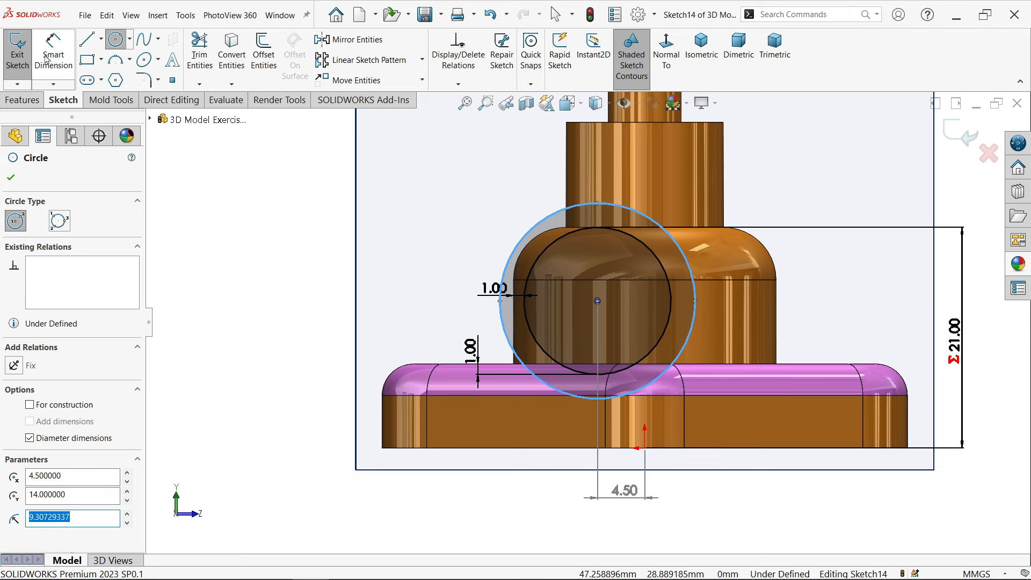
scroll(616, 293, down, 5)
click(616, 293)
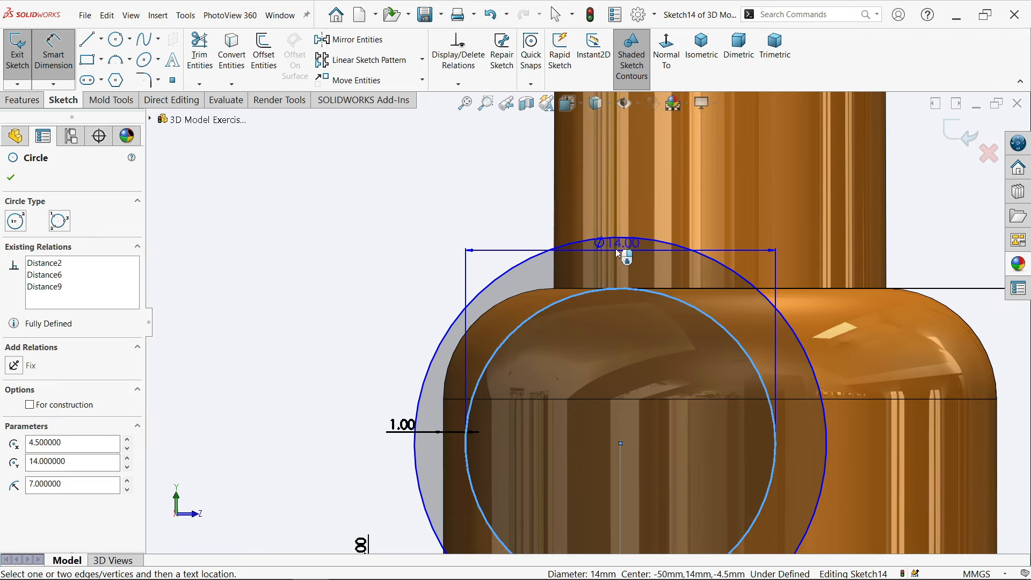
click(617, 239)
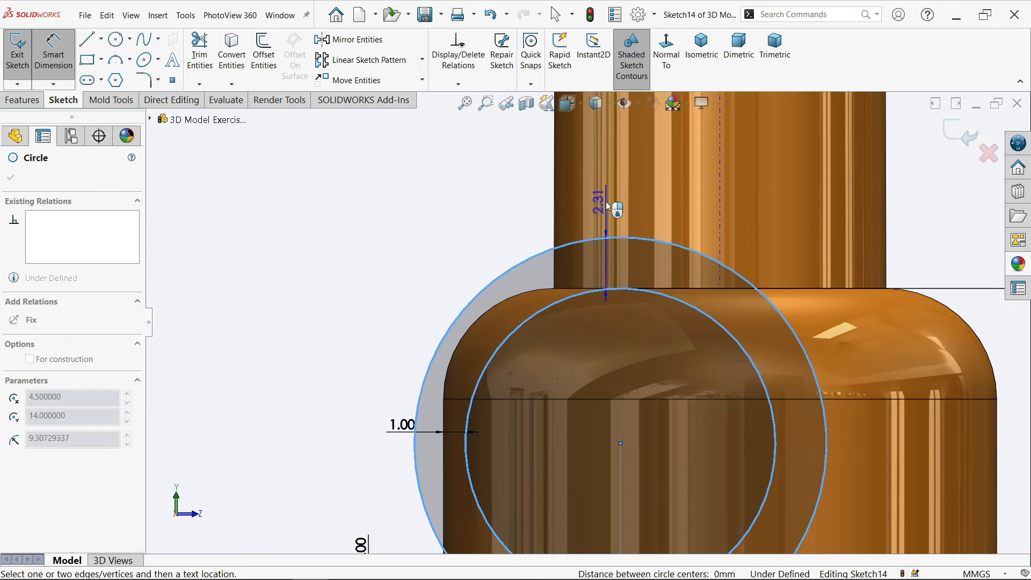
click(523, 207)
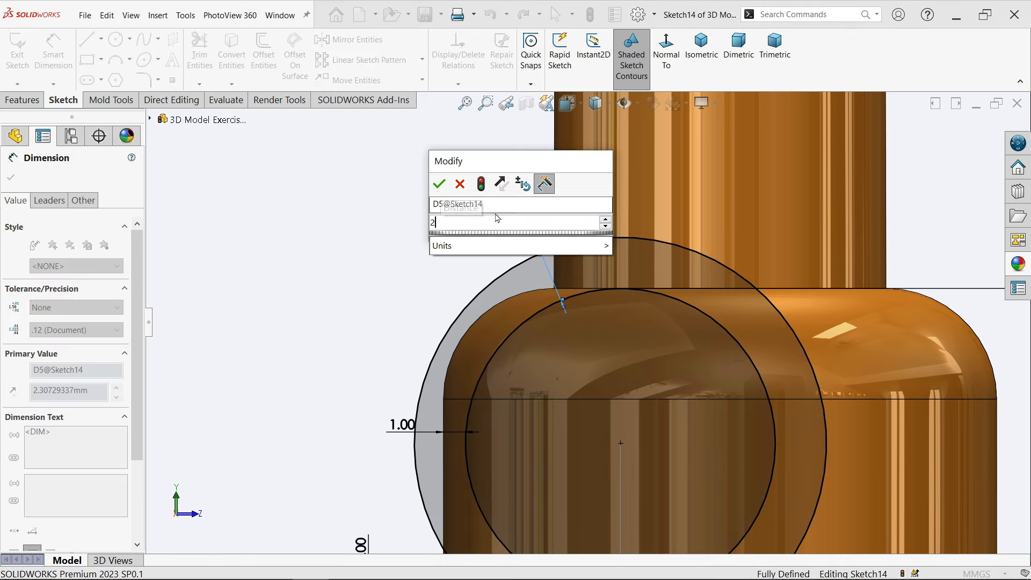
text(2)
key(Return)
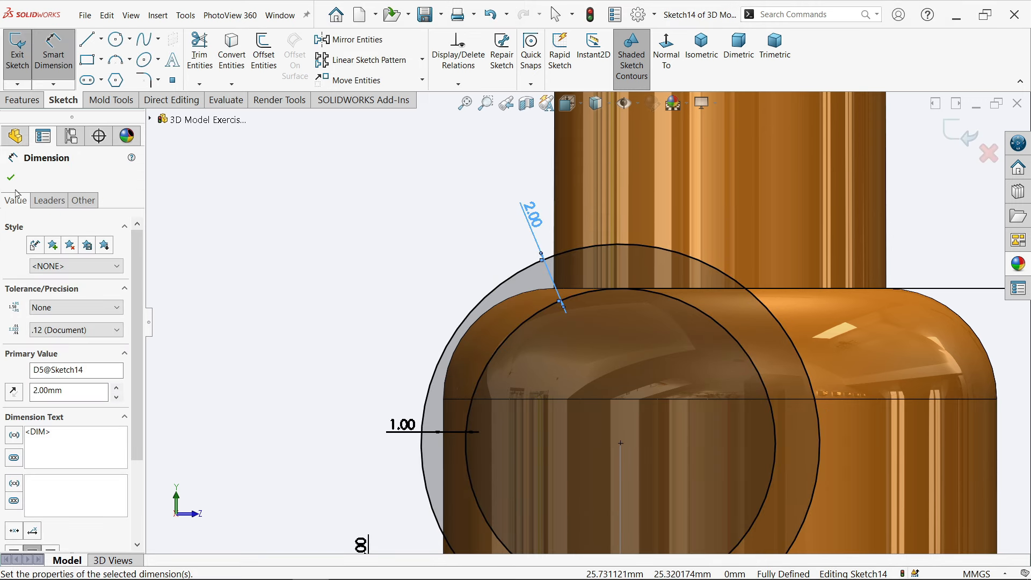
- Extrude the inner circle region of the ring sketch as a solid boss with the Up To Next end condition
click(10, 179)
click(24, 100)
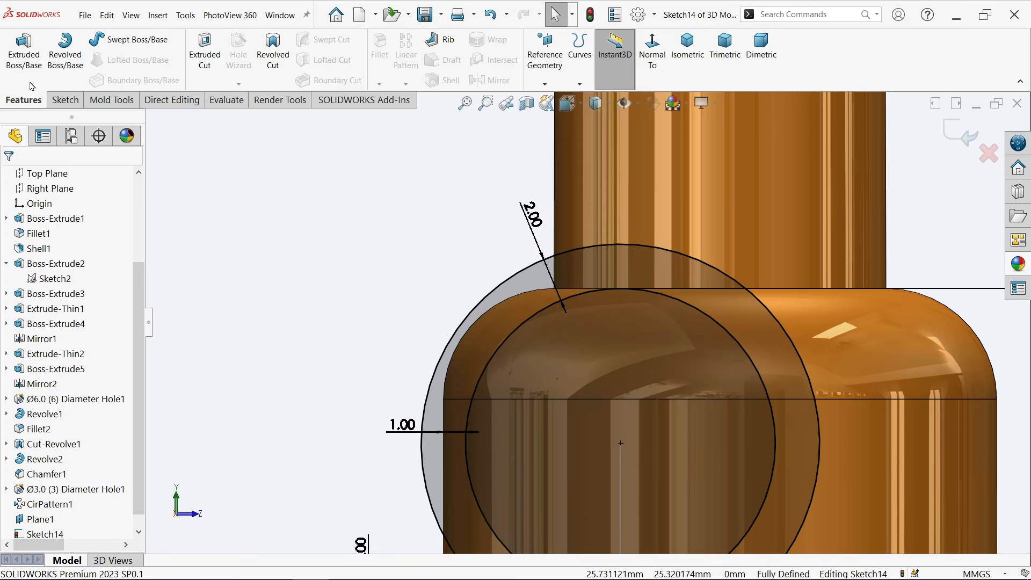
click(24, 56)
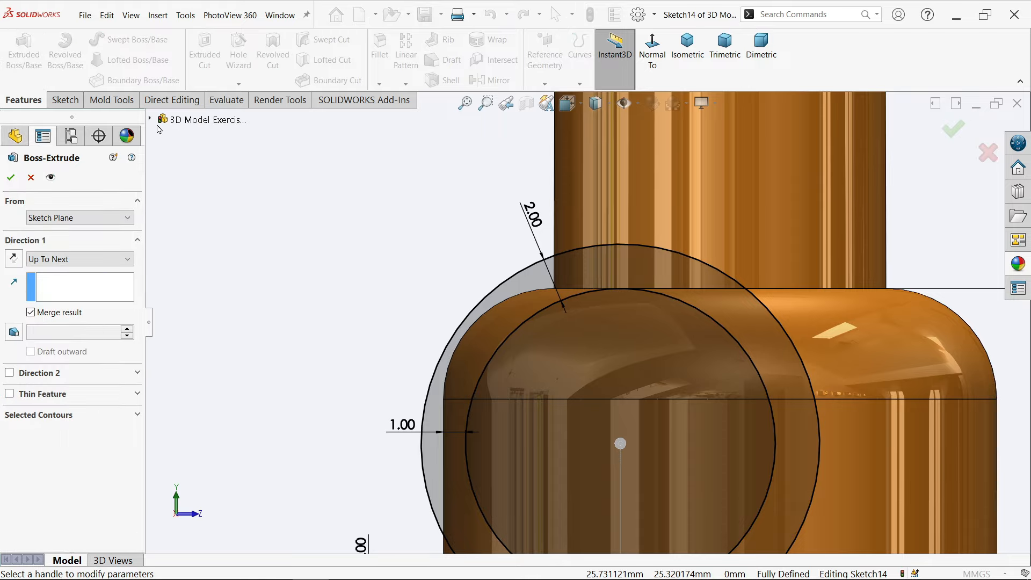
click(687, 56)
scroll(519, 302, down, 4)
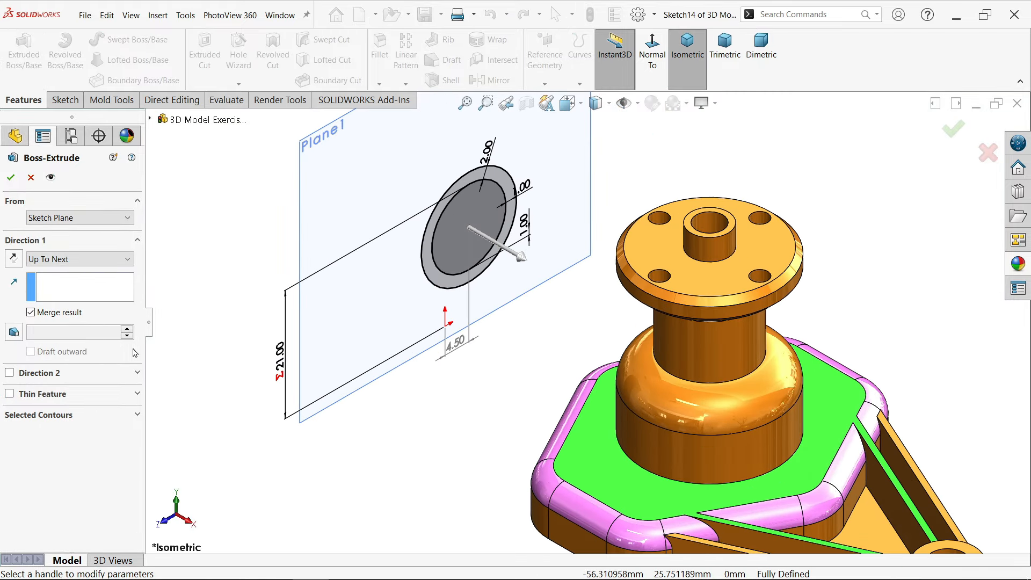
click(59, 417)
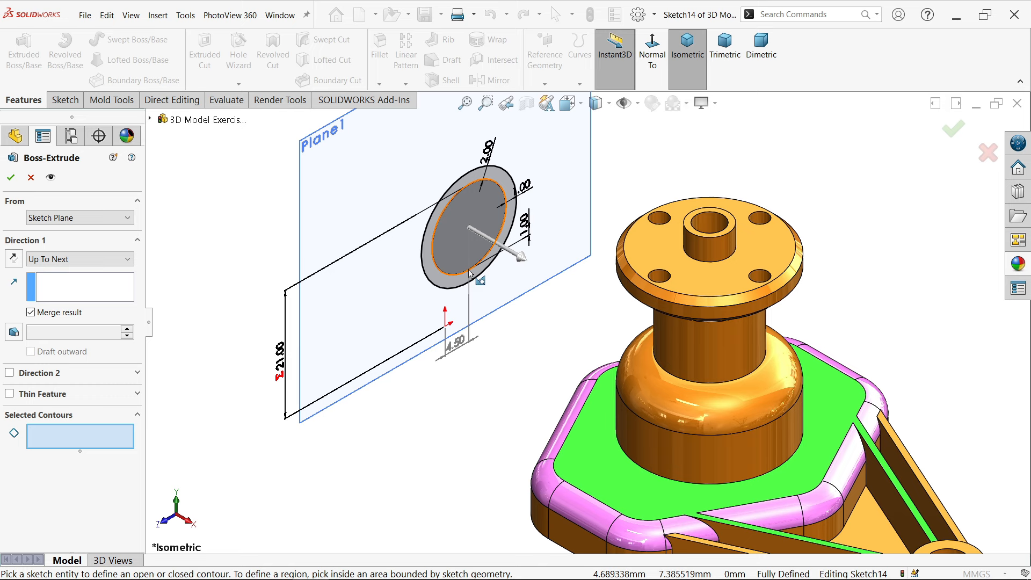
click(452, 243)
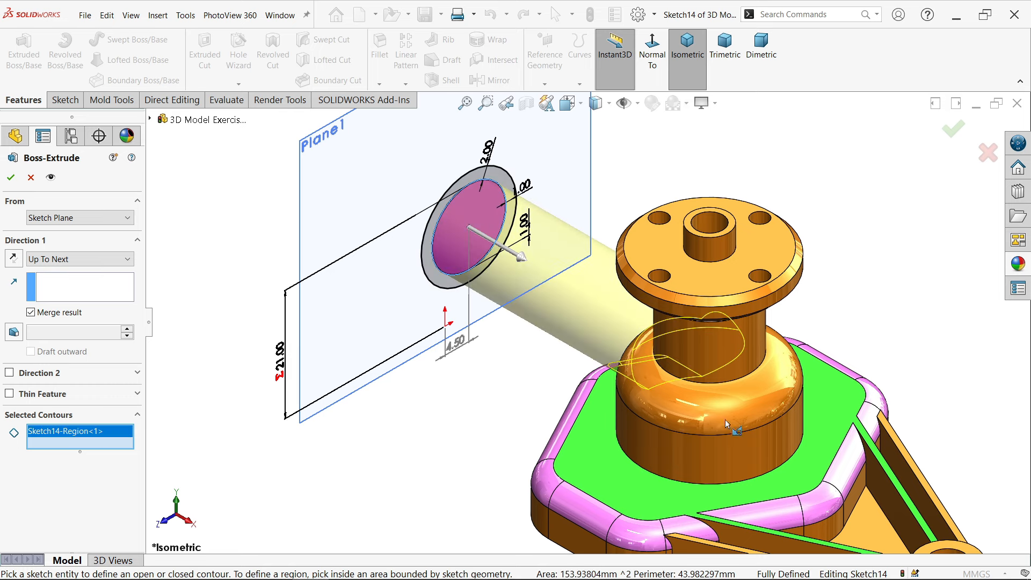
click(71, 262)
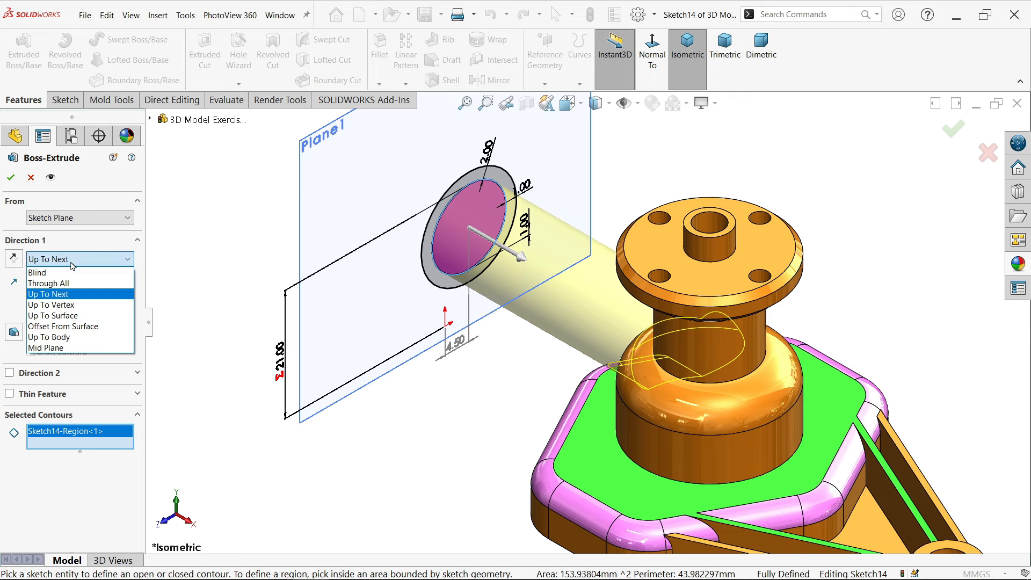
click(71, 263)
middle_drag(384, 406, 461, 416)
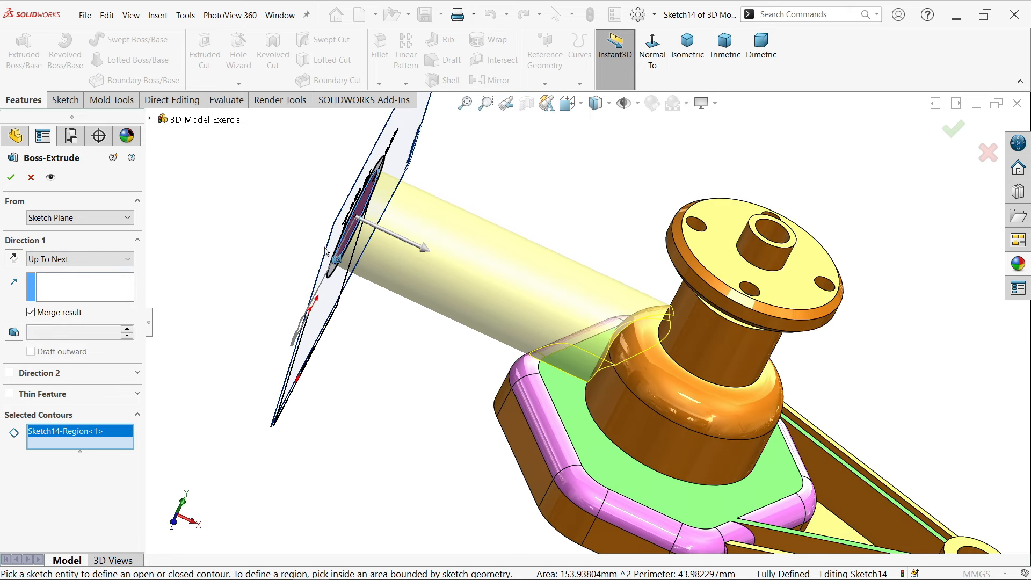
click(13, 176)
- Reuse the tube's sketch to extrude the ring region between its two circles with a 5 mm Blind depth
middle_drag(450, 430, 279, 510)
scroll(138, 492, down, 1)
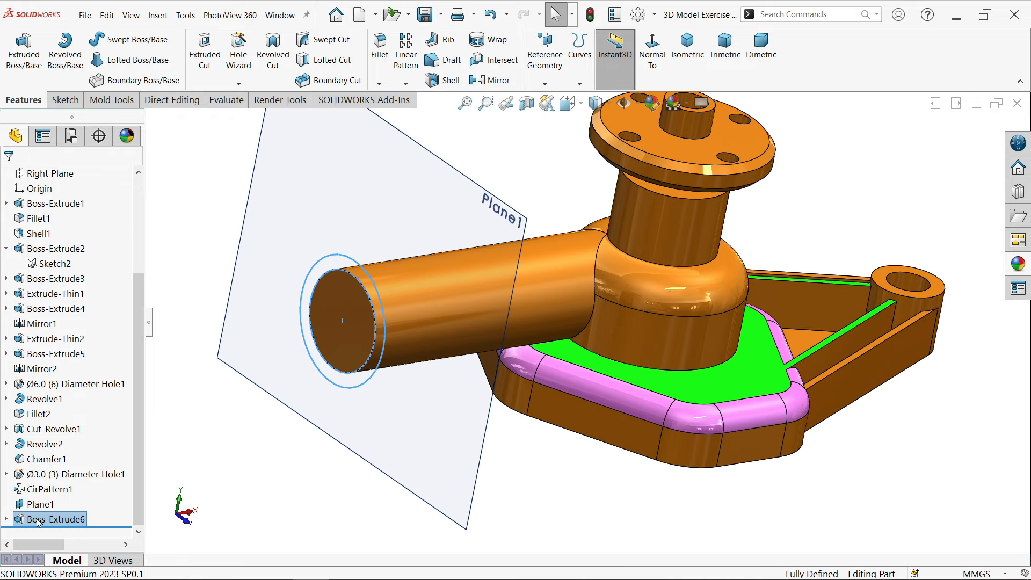
click(5, 520)
click(53, 520)
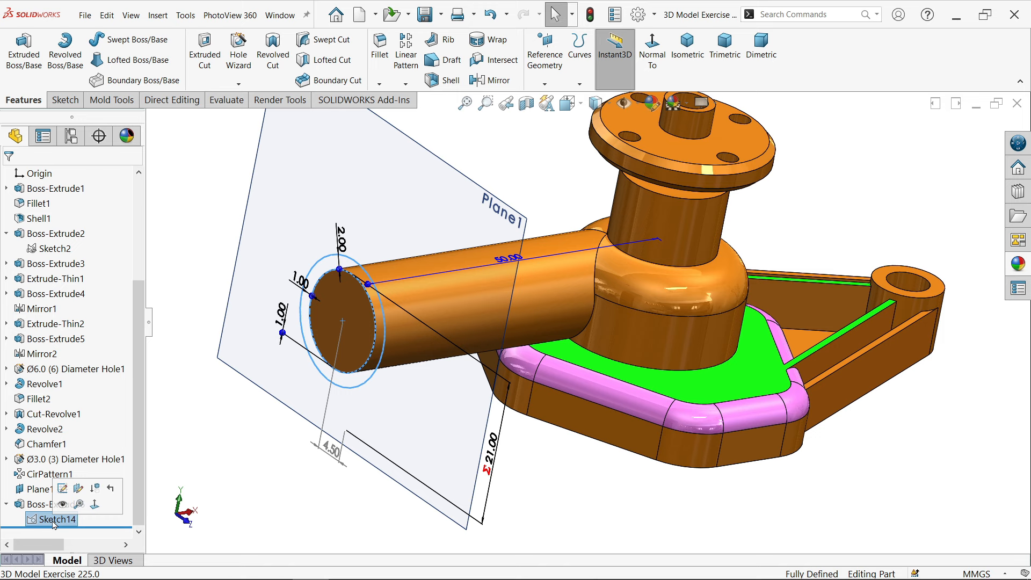
click(29, 66)
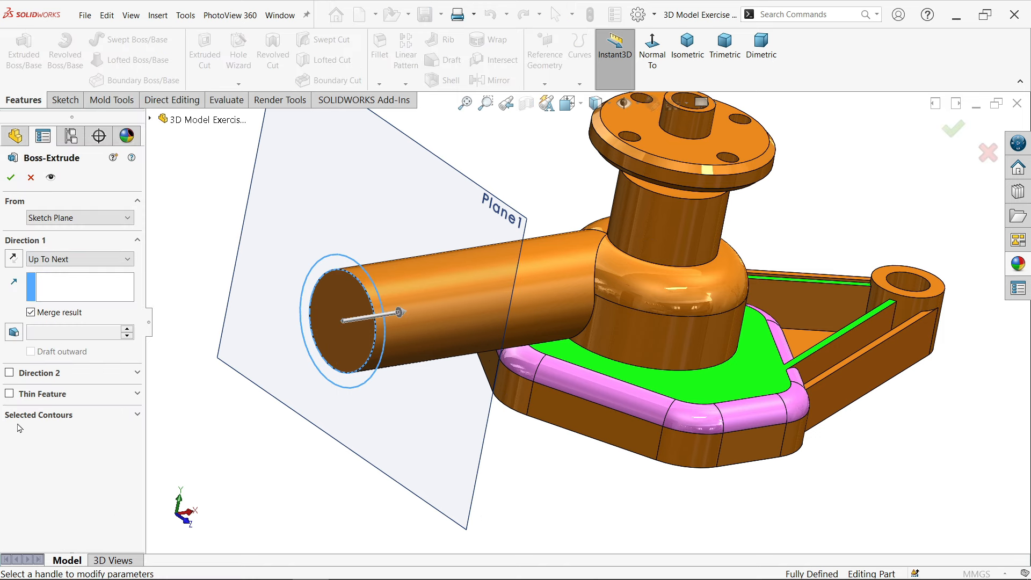
click(30, 417)
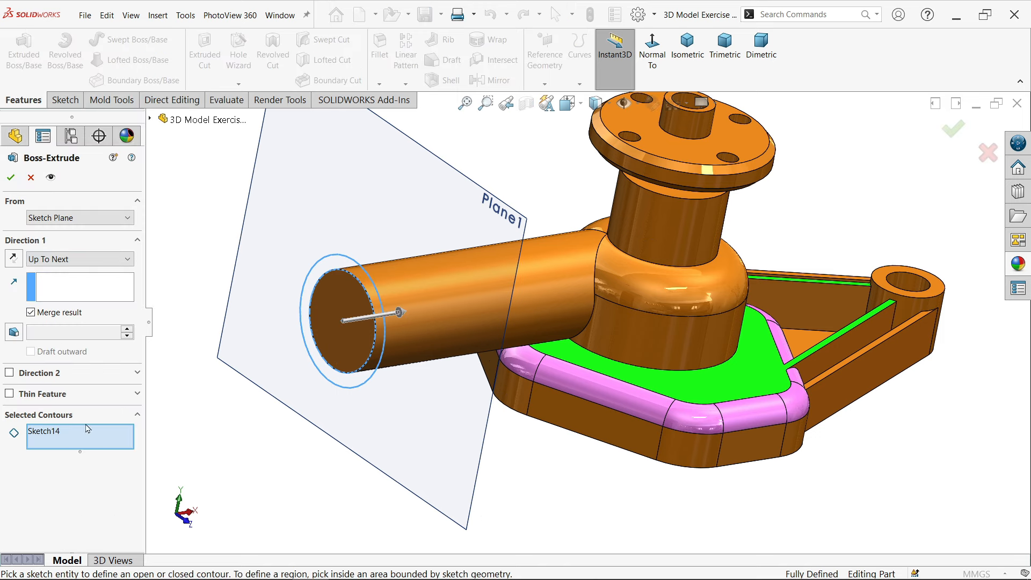
click(361, 384)
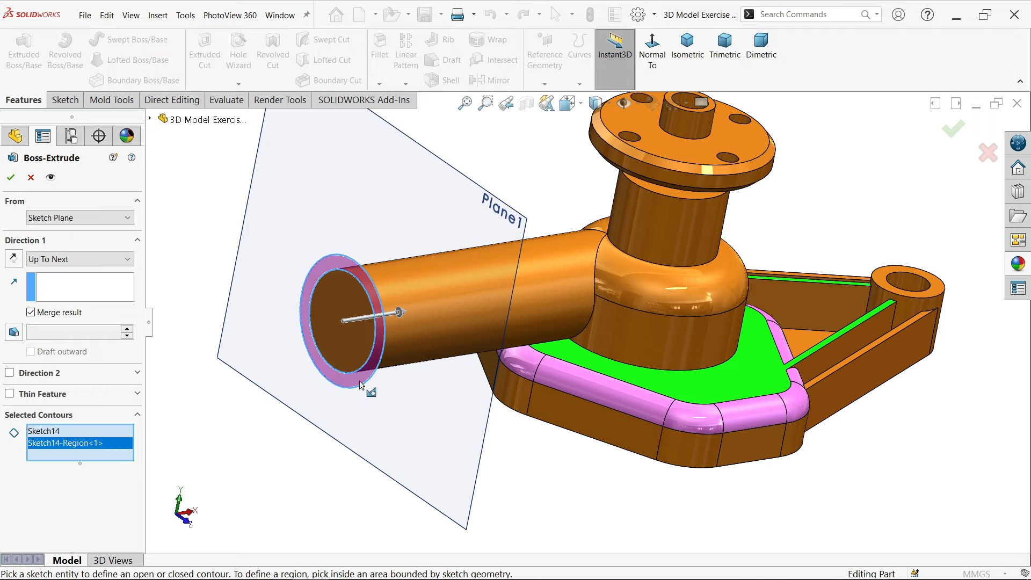
click(81, 259)
click(66, 272)
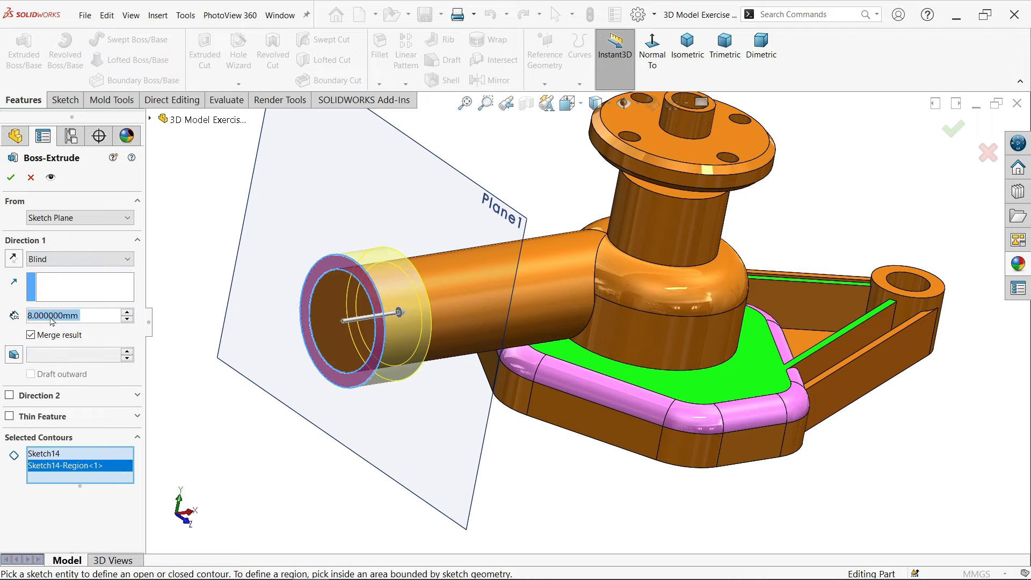
text(5)
key(Return)
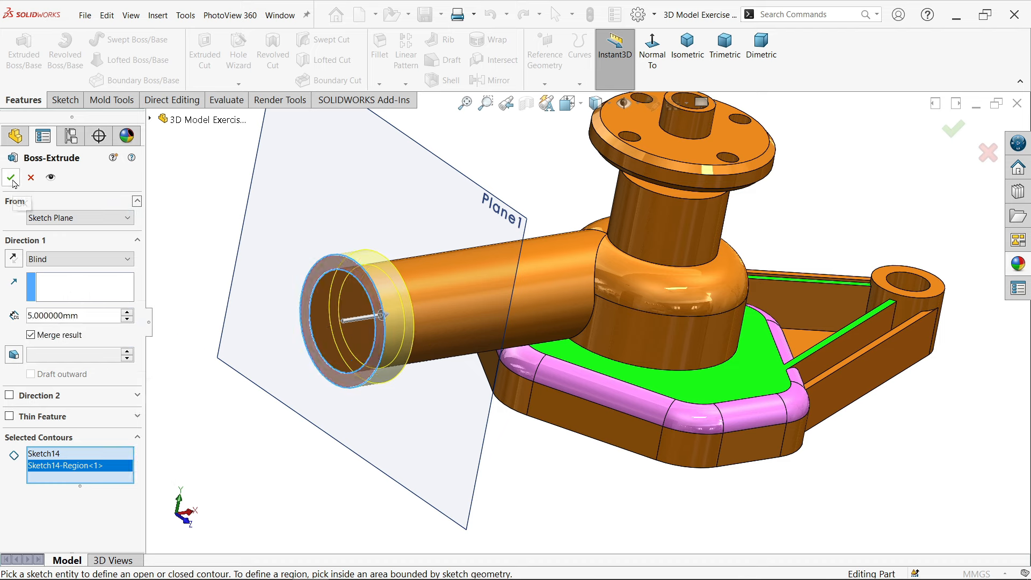
- Hide the offset plane at the tube's end and return the model to the isometric view
click(236, 314)
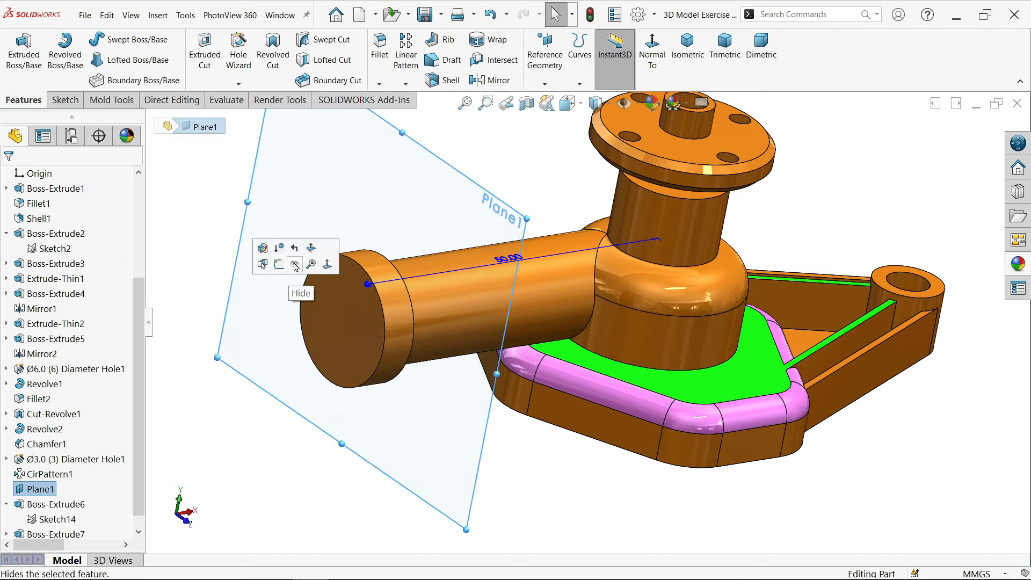
click(295, 266)
middle_drag(295, 267, 282, 313)
middle_drag(478, 202, 485, 260)
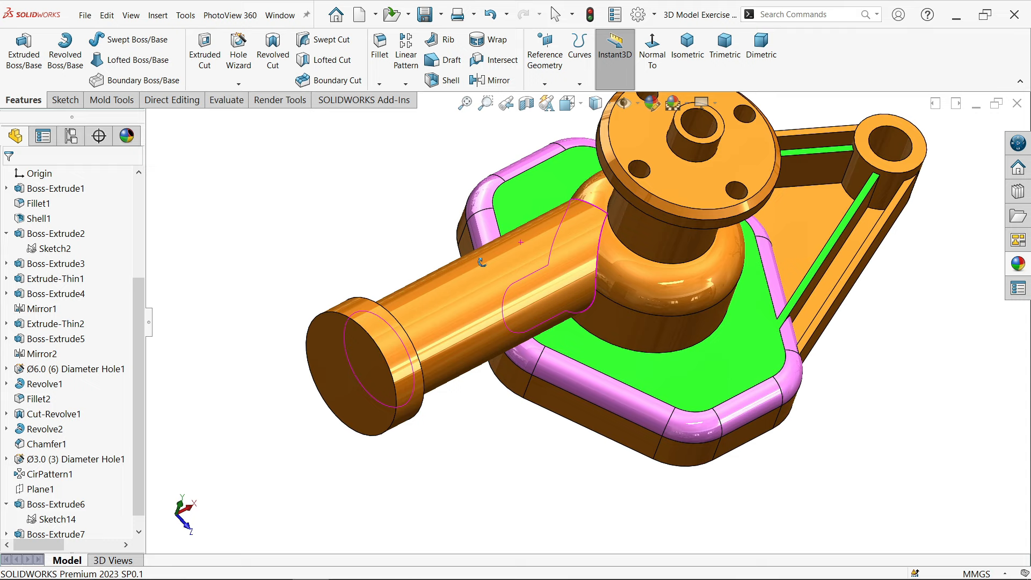
click(686, 55)
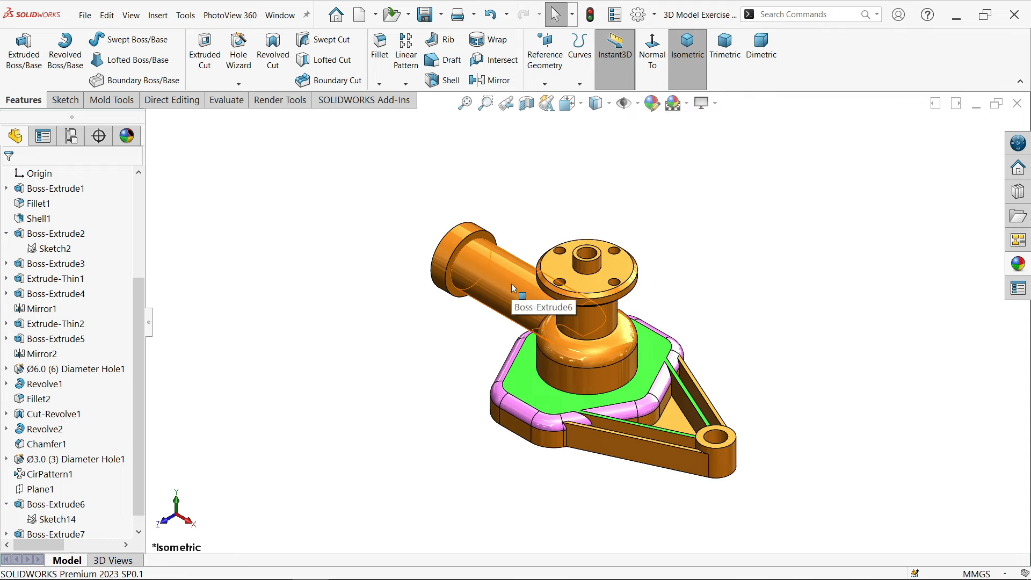
- Switch to the 3D Model Exercise 225 drawing and examine the rib above the tube and the small cylindrical boss in the section, side, top and bottom views
key(alt+Tab)
scroll(266, 310, up, 3)
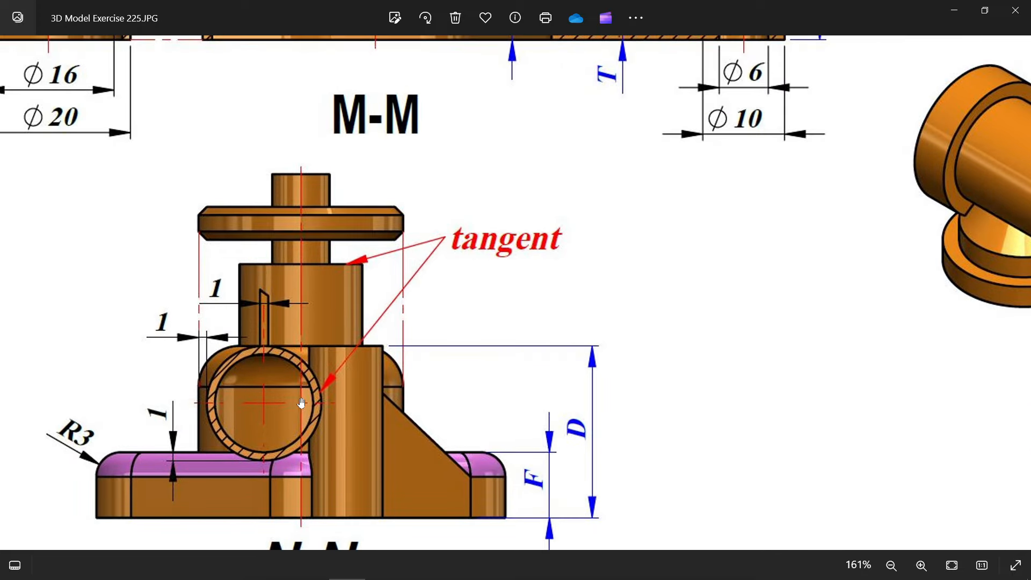
scroll(276, 388, down, 2)
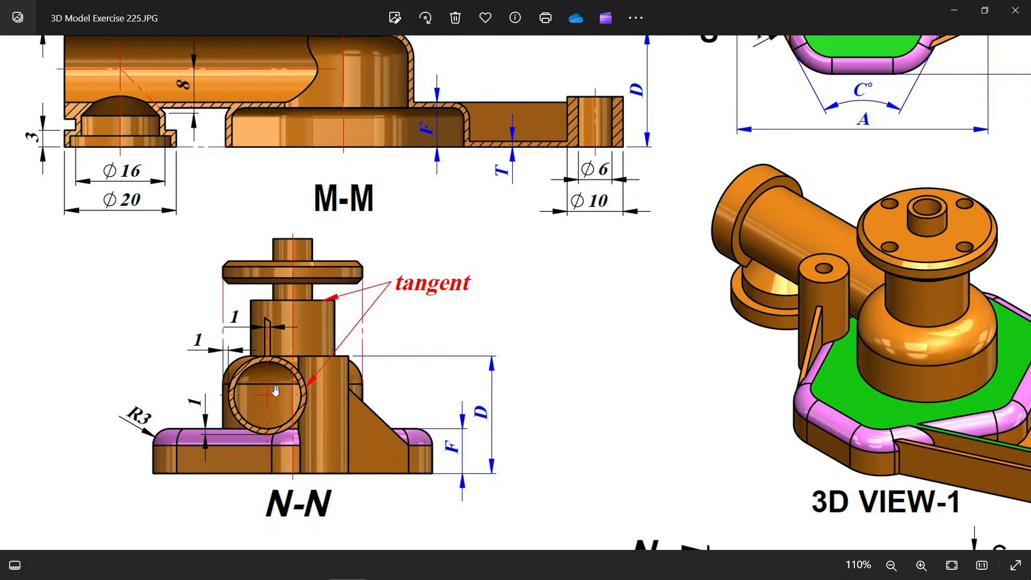
scroll(267, 327, up, 2)
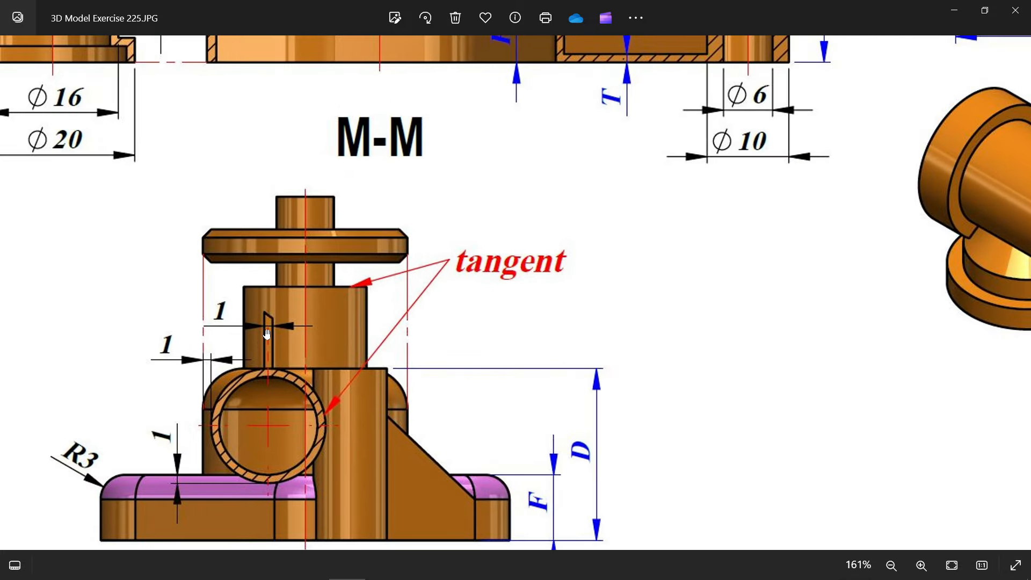
scroll(309, 321, down, 5)
scroll(894, 275, up, 4)
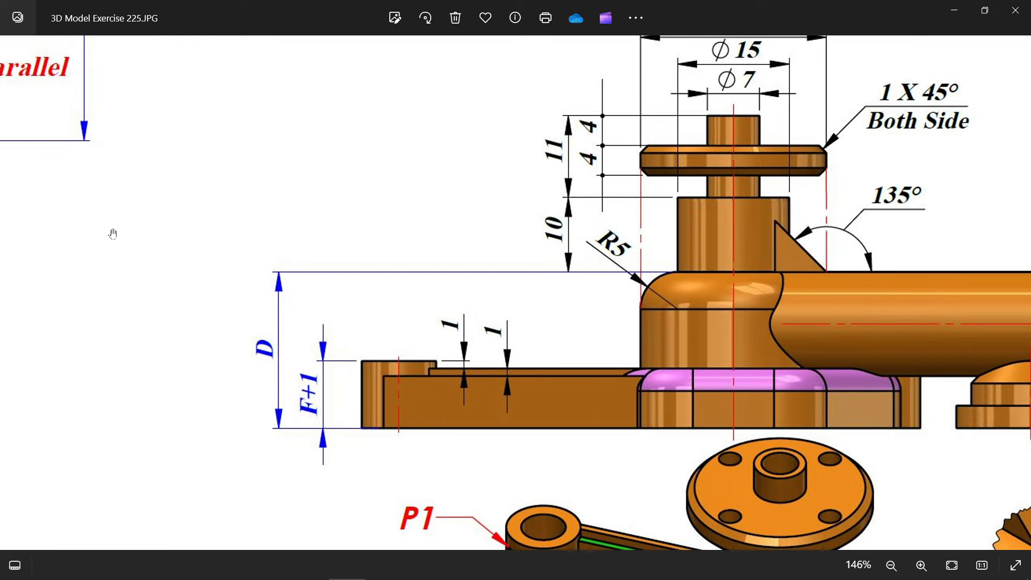
drag(113, 235, 550, 285)
mouse_move(411, 248)
mouse_down()
mouse_move(419, 320)
mouse_move(485, 493)
mouse_up()
drag(326, 326, 483, 374)
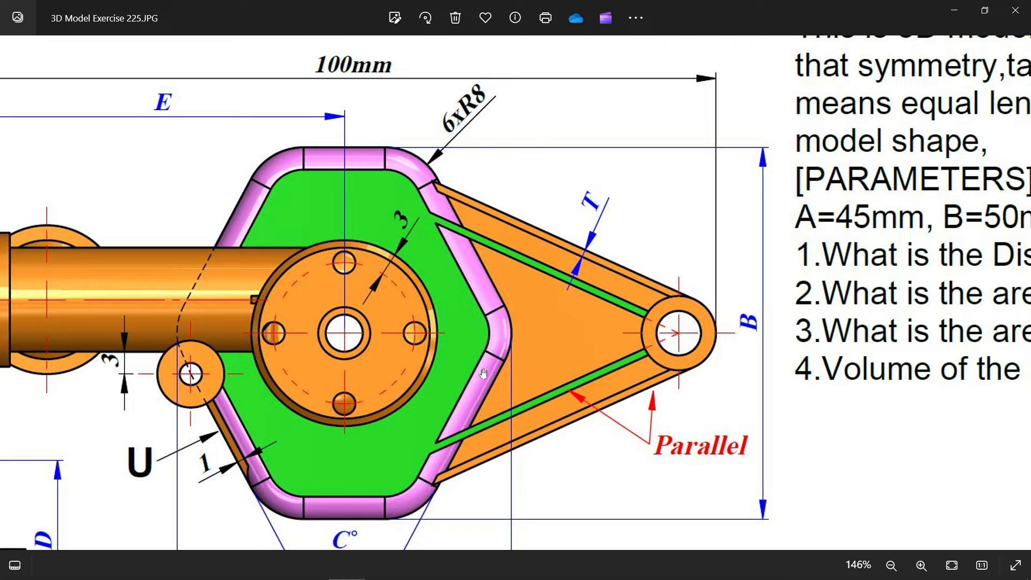
scroll(251, 301, up, 6)
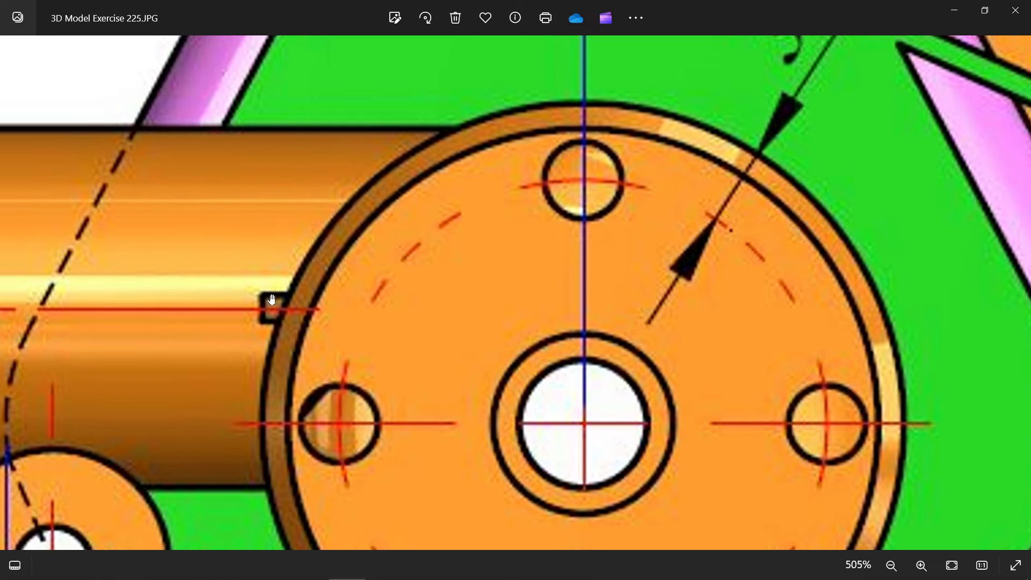
scroll(271, 304, down, 10)
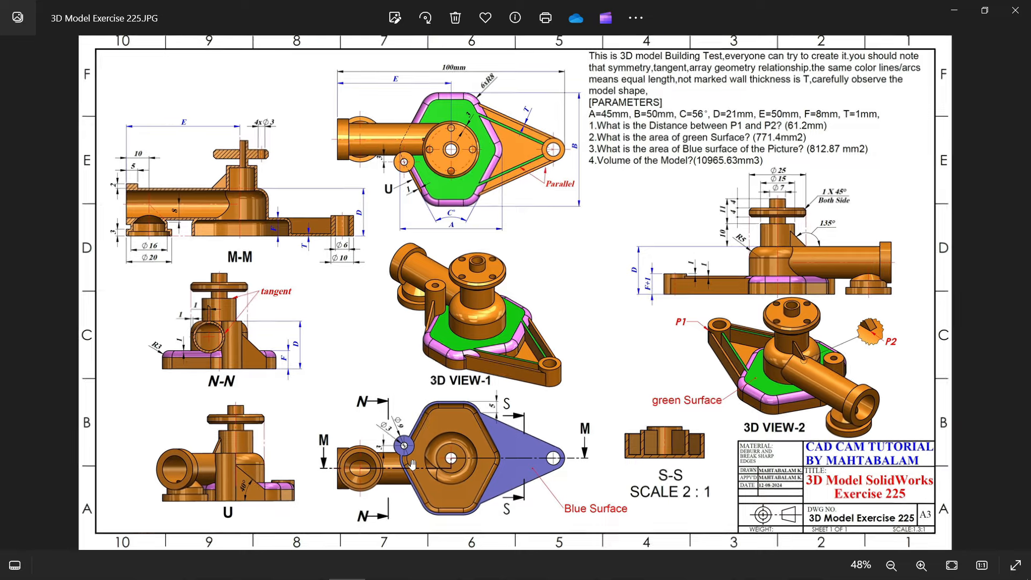
scroll(395, 429, up, 6)
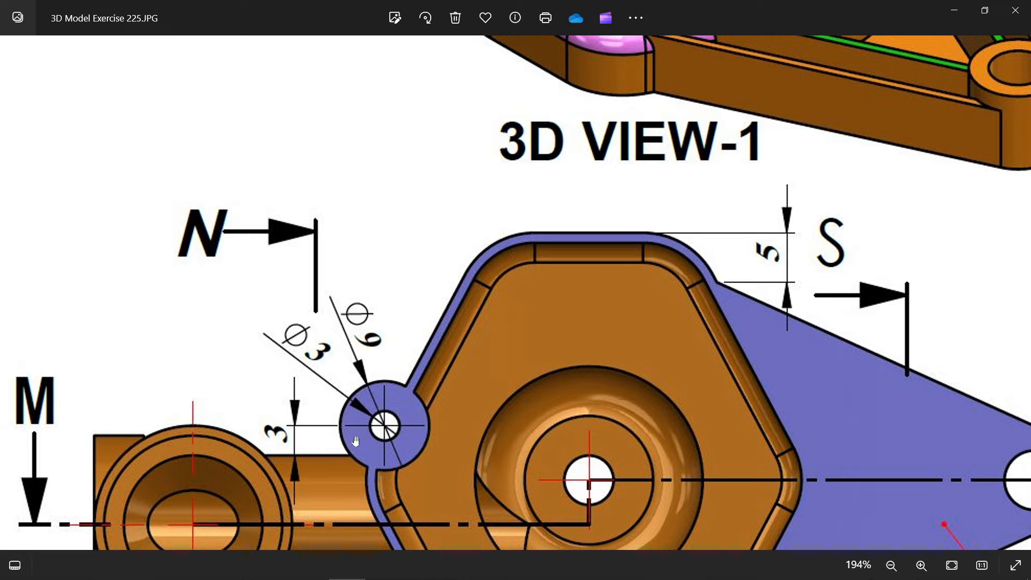
scroll(355, 441, down, 5)
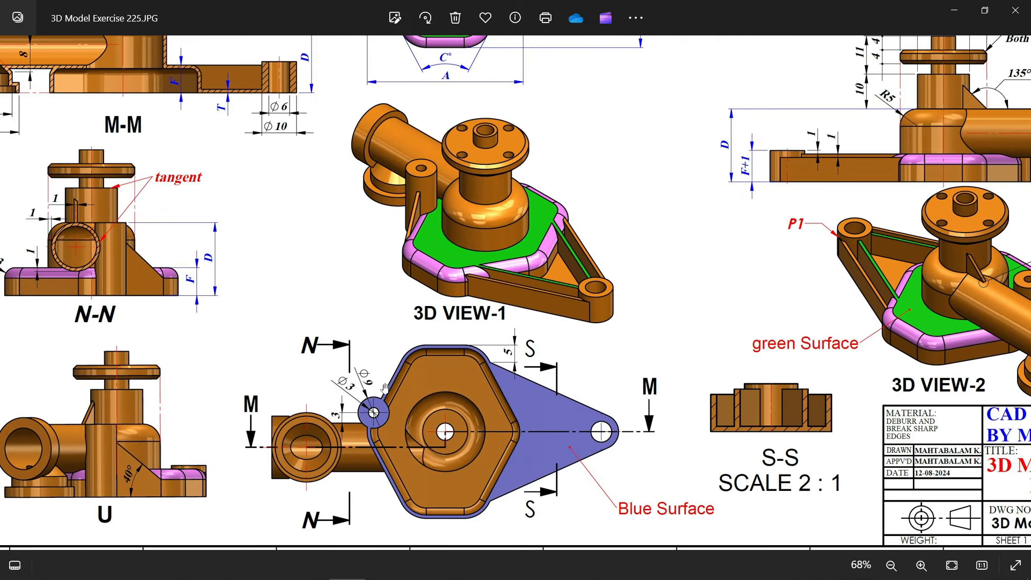
scroll(302, 269, down, 1)
scroll(306, 263, up, 4)
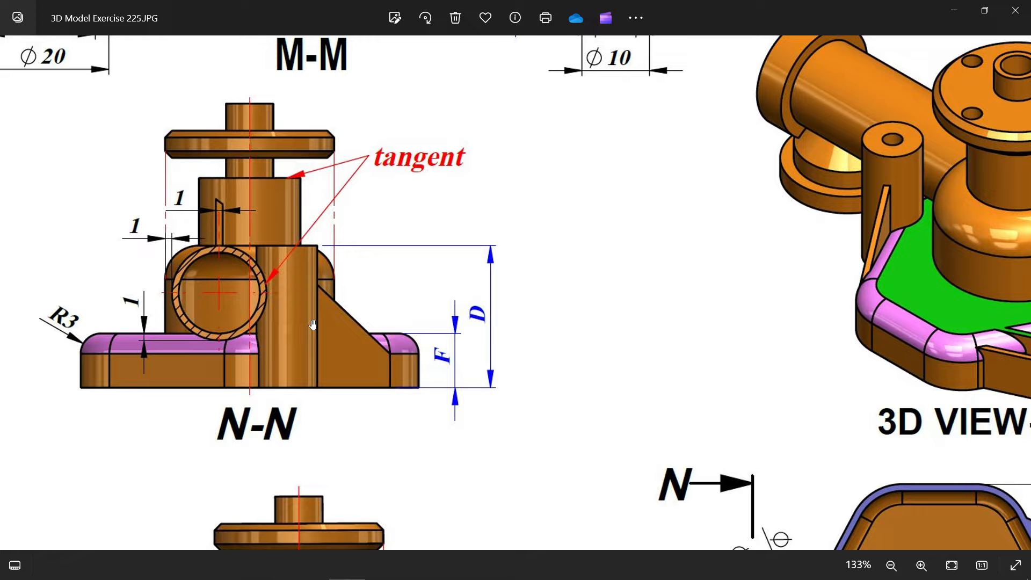
scroll(313, 325, down, 5)
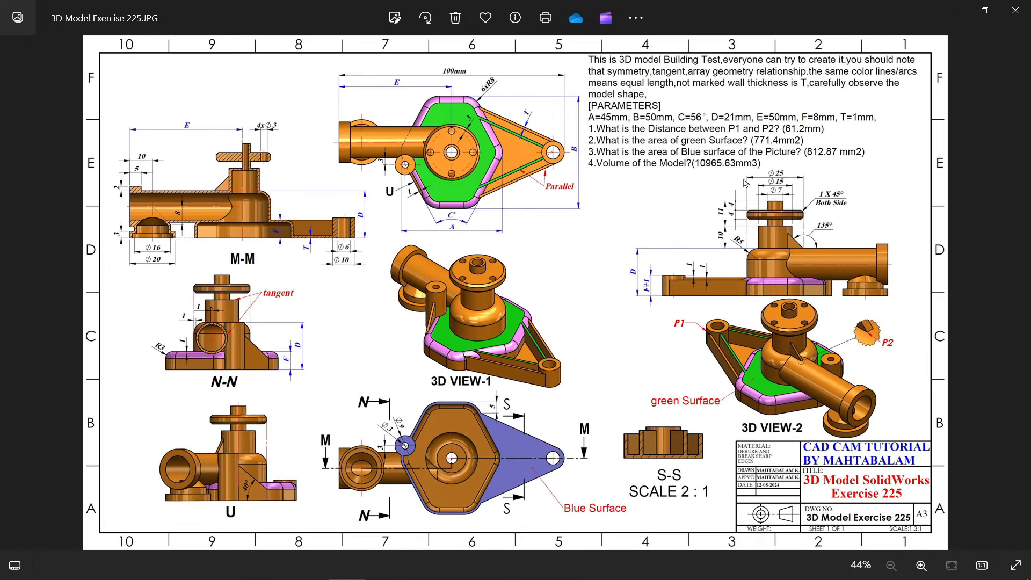
click(958, 11)
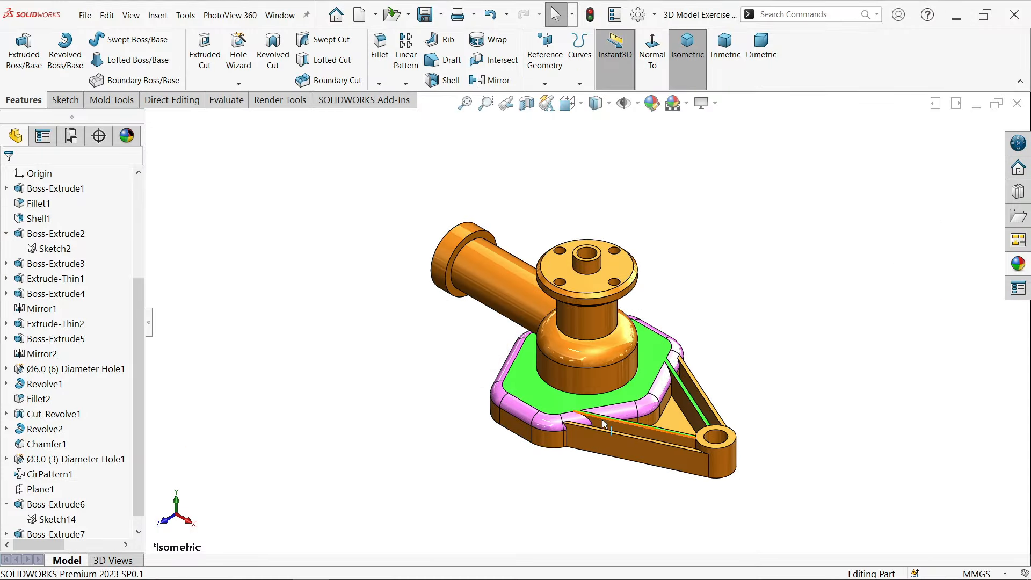
- Start a sketch on the base's underside rim face and draw a 9 mm diameter circle outside the hexagon, beside the tube
middle_drag(634, 445, 699, 206)
scroll(515, 304, down, 5)
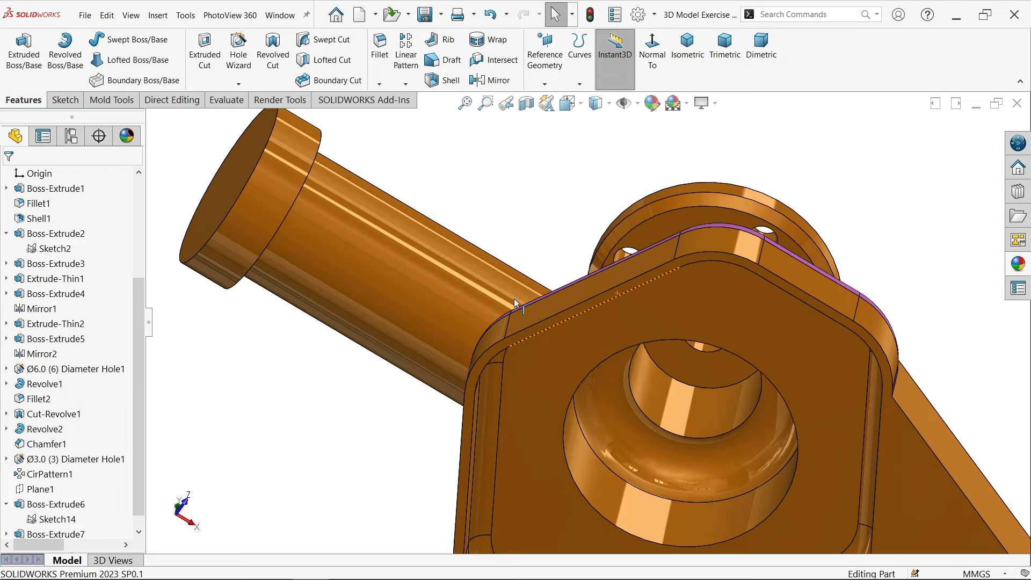
click(550, 336)
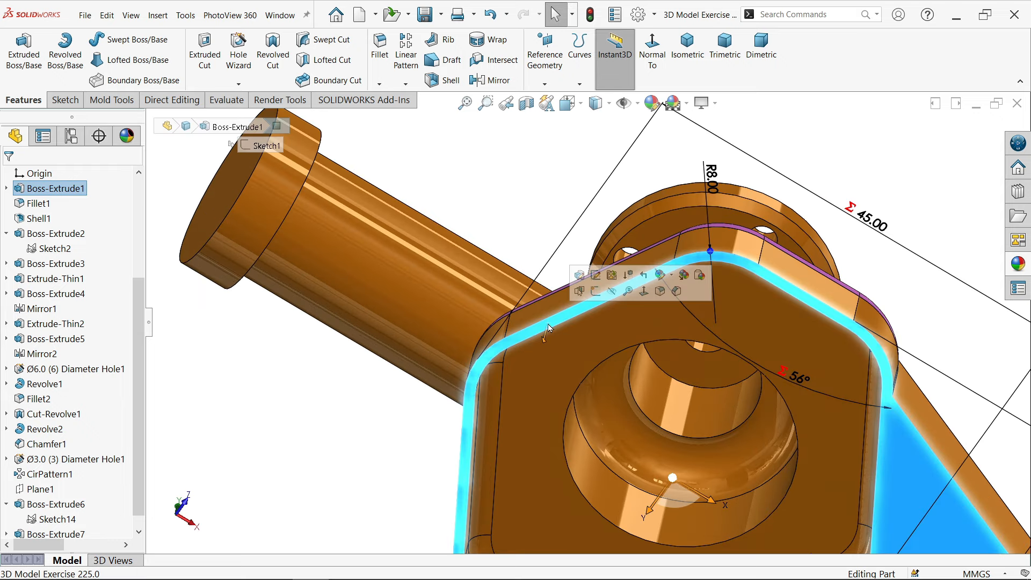
click(596, 289)
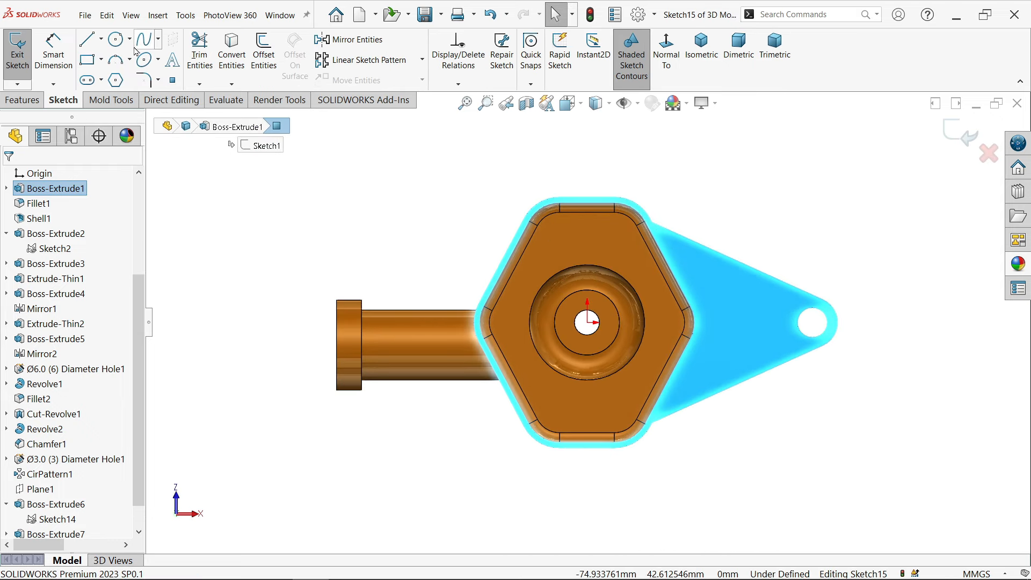
click(113, 39)
click(460, 247)
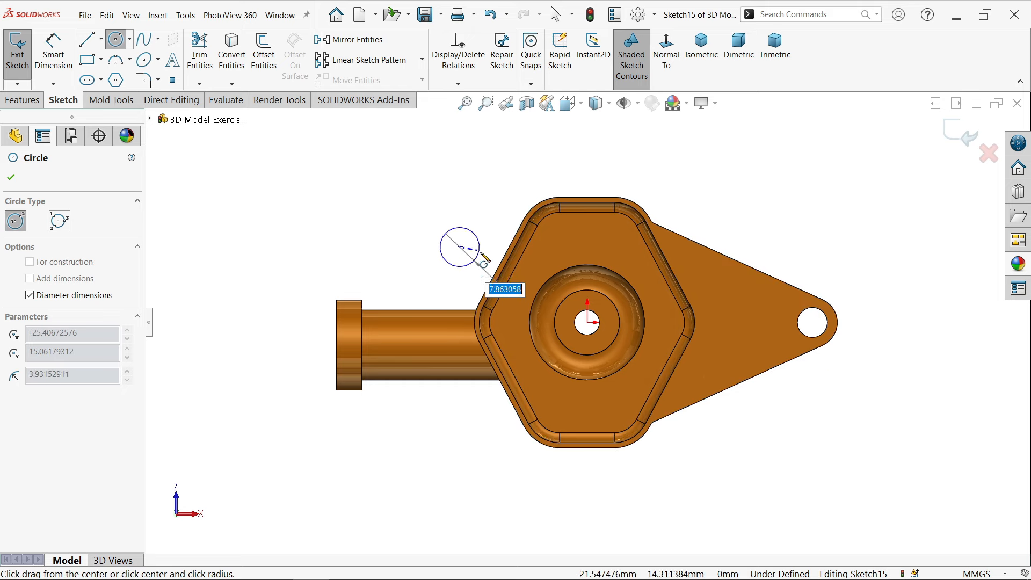
key(Return)
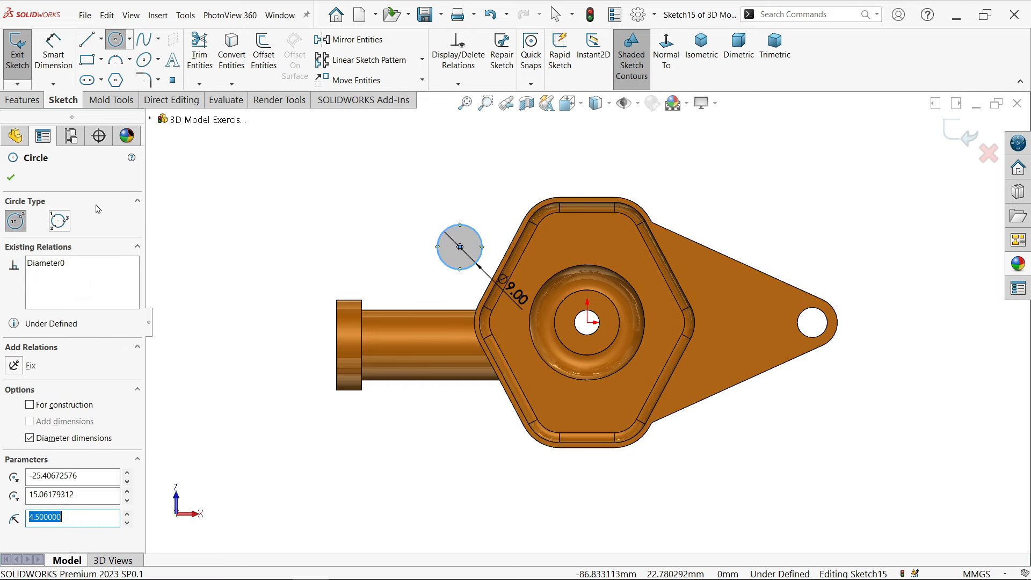
click(12, 177)
scroll(376, 237, down, 5)
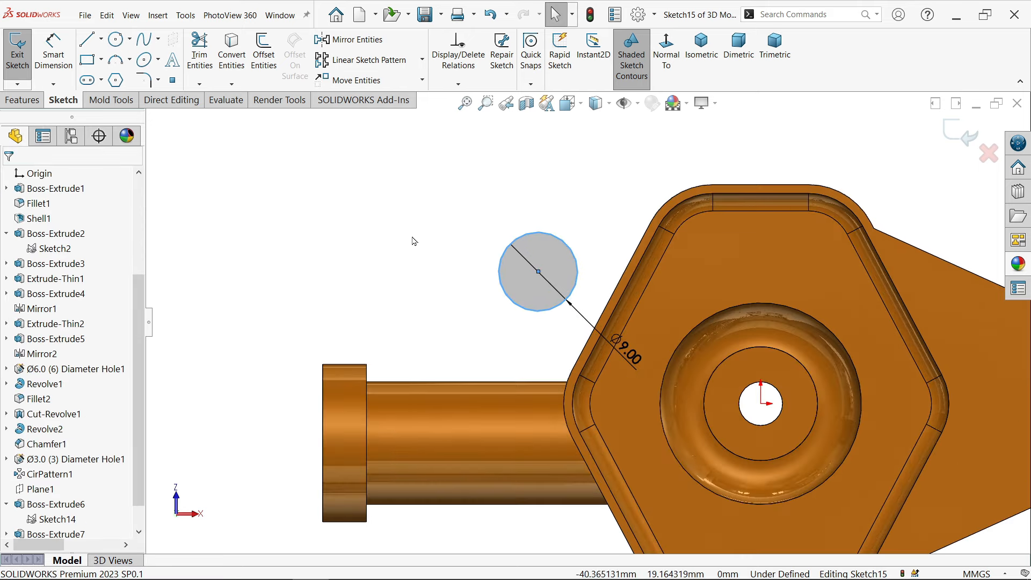
- Move the 9 mm circle so its centre lies on the hexagon's slanted outer edge beside the tube
scroll(589, 332, down, 2)
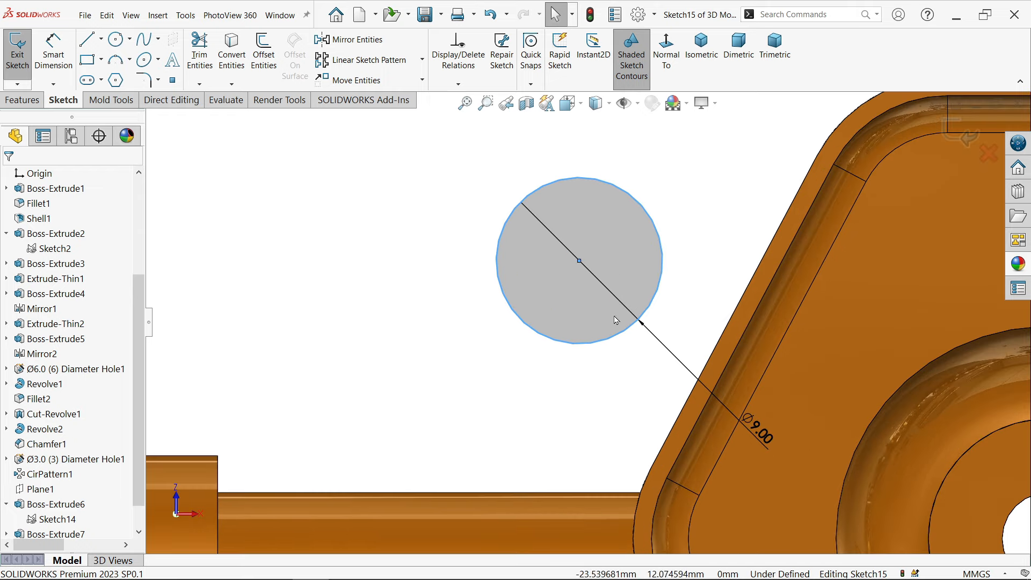
ctrl+click(717, 355)
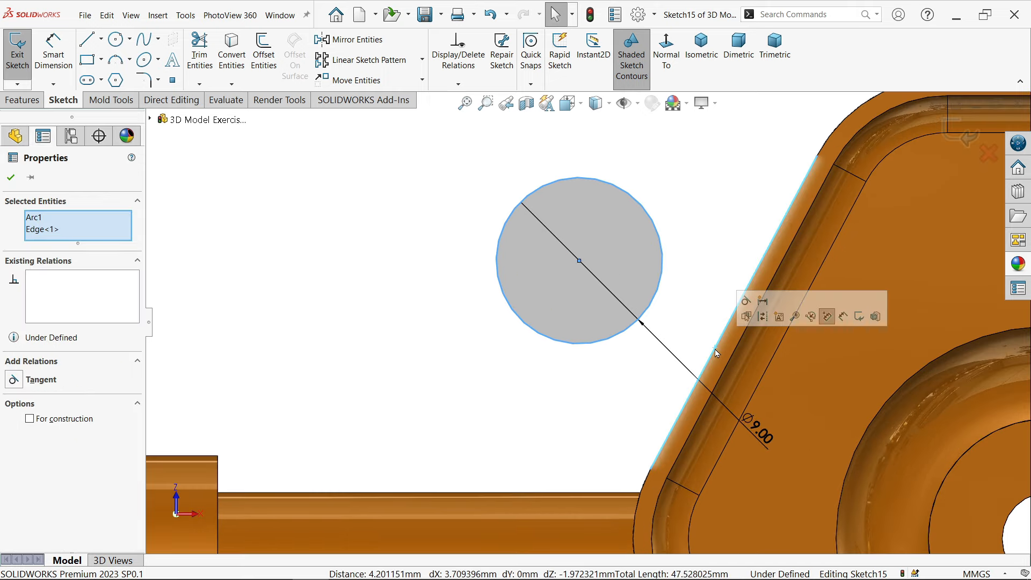
click(580, 385)
drag(579, 260, 710, 359)
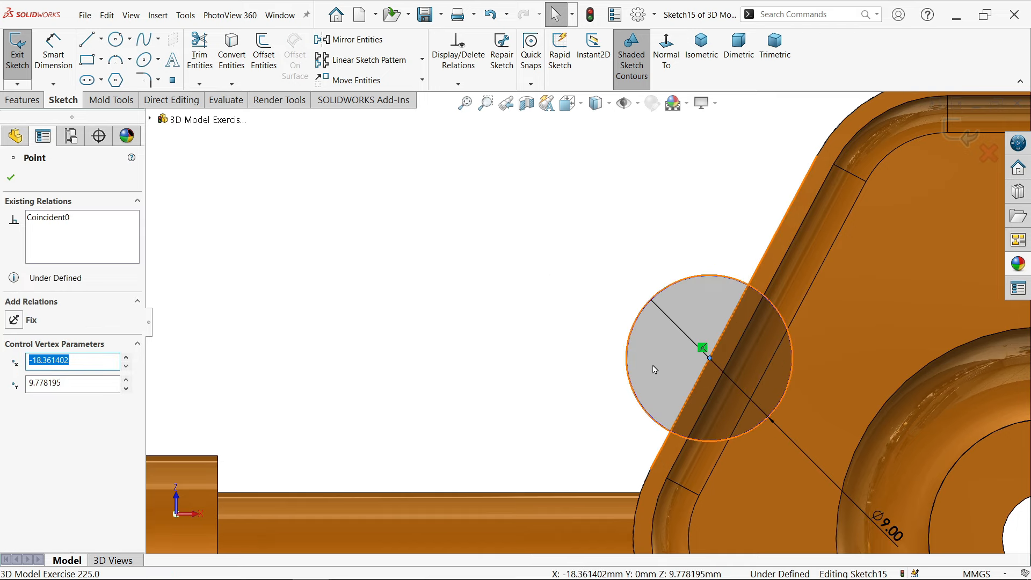
- Dimension the circle's centre 3 mm from the side tube's adjacent edge
click(56, 59)
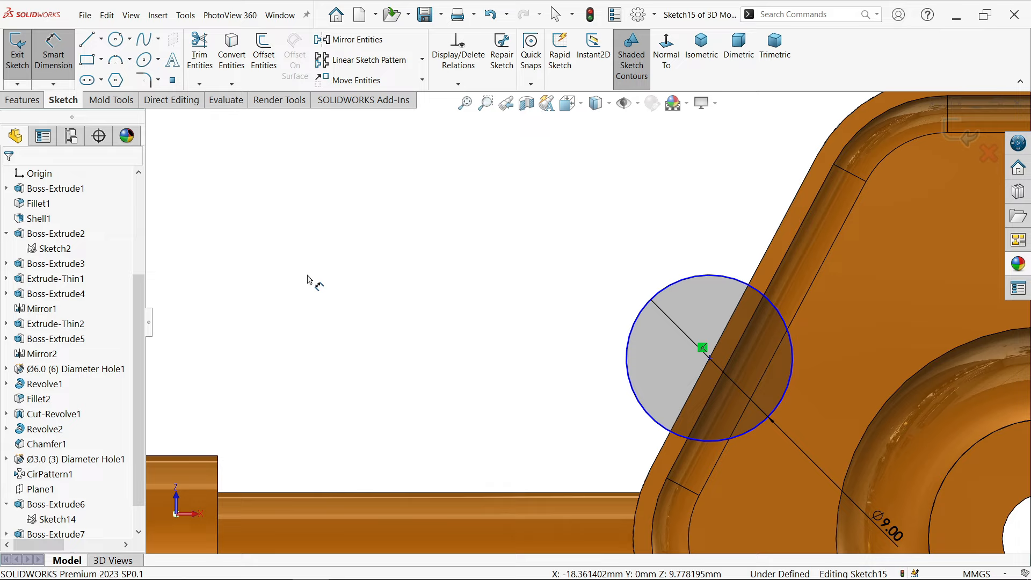
click(593, 494)
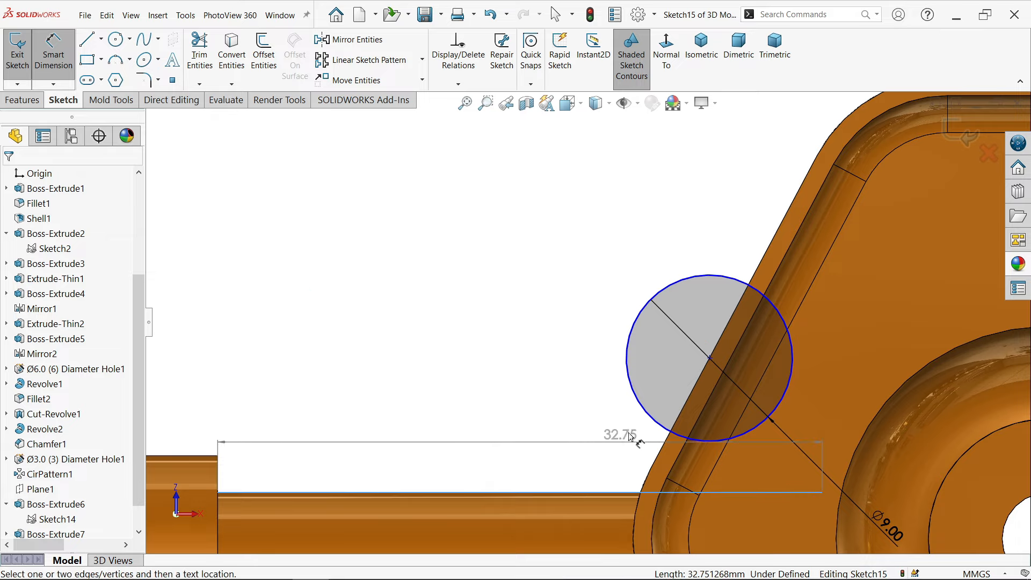
click(710, 359)
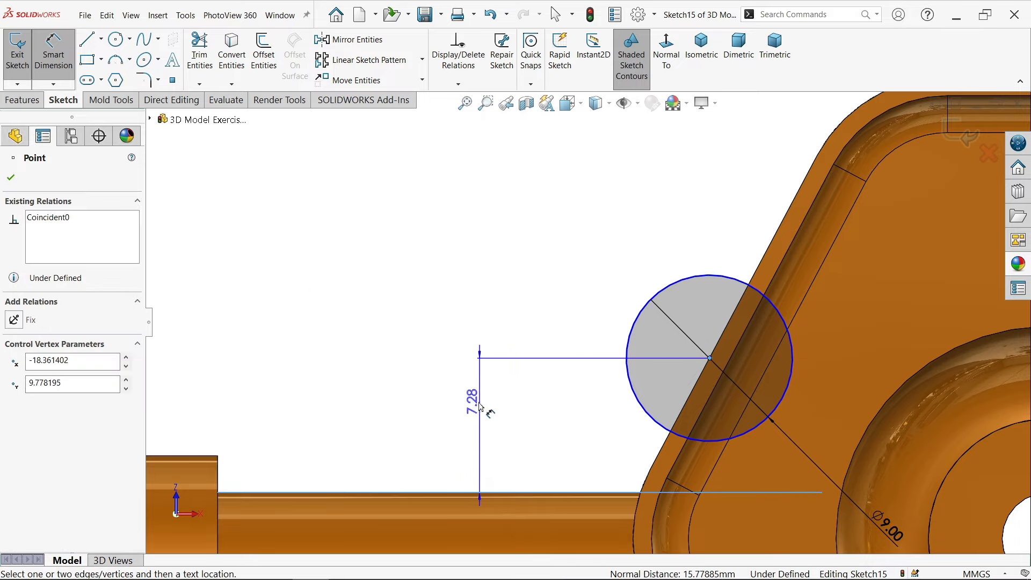
click(475, 409)
text(3)
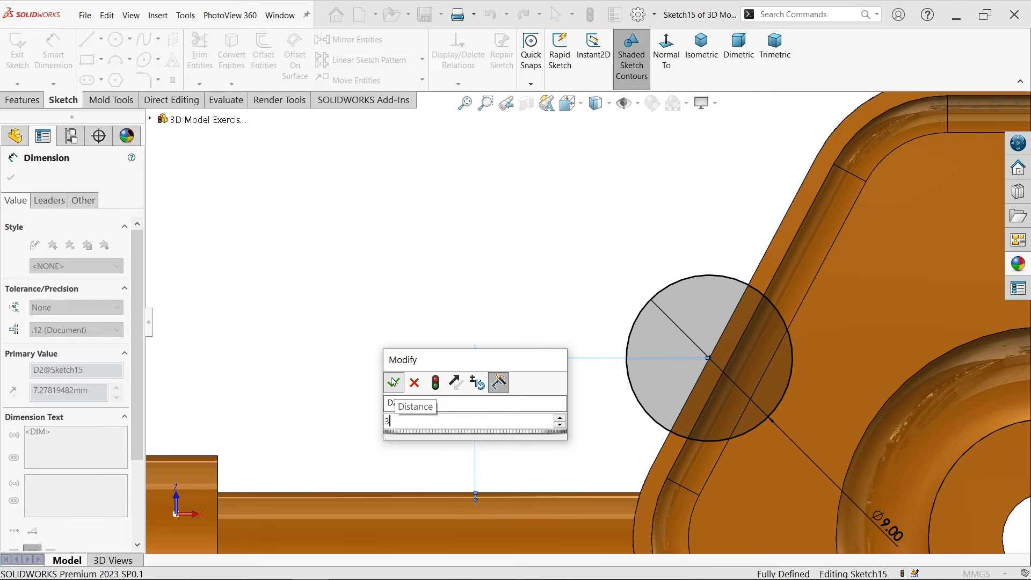
click(393, 383)
scroll(634, 394, up, 5)
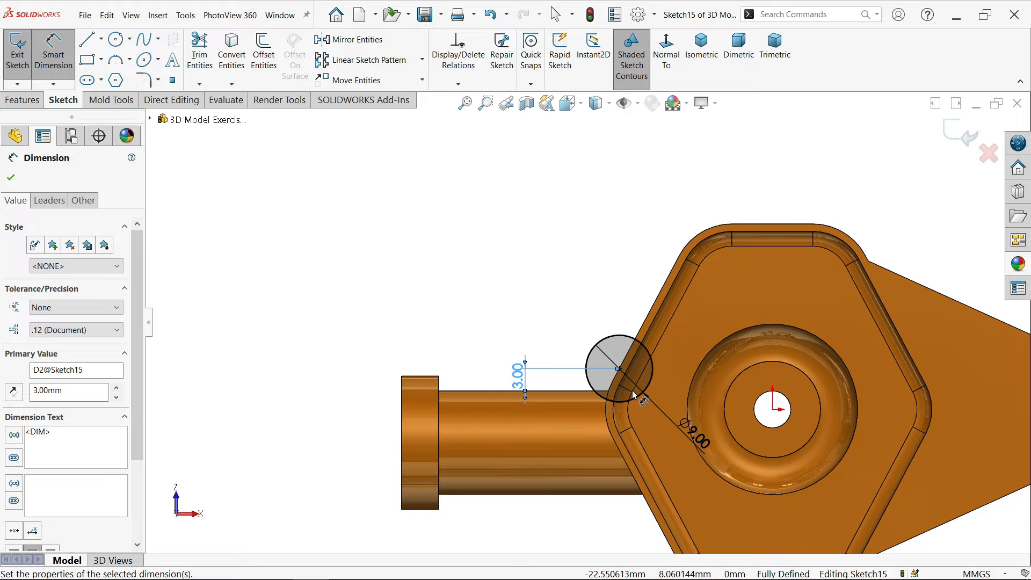
scroll(634, 394, down, 2)
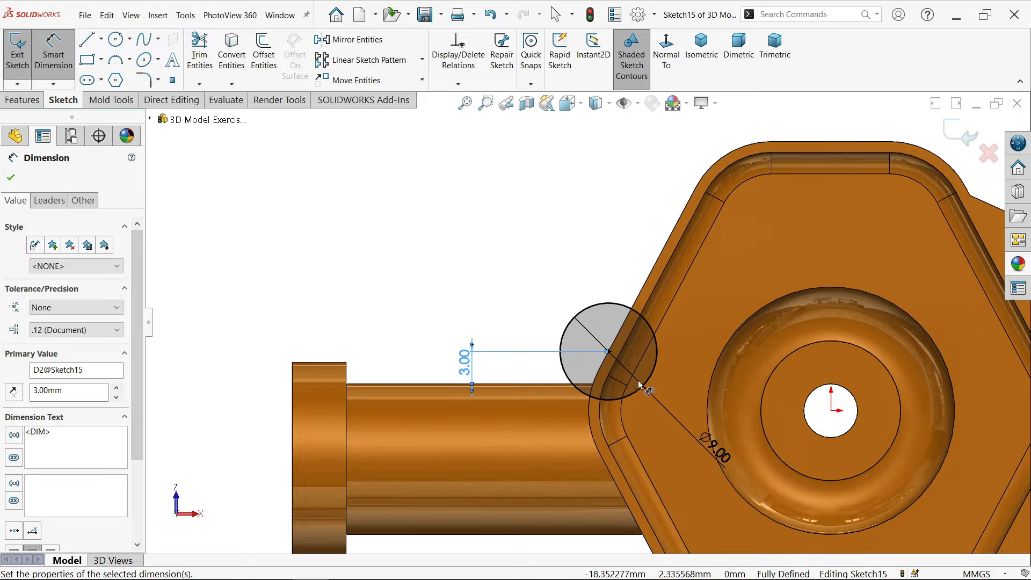
- Extrude the 9 mm circle with a Blind depth linked to global variable D (21 mm), reversing the direction upward toward the flange
click(708, 68)
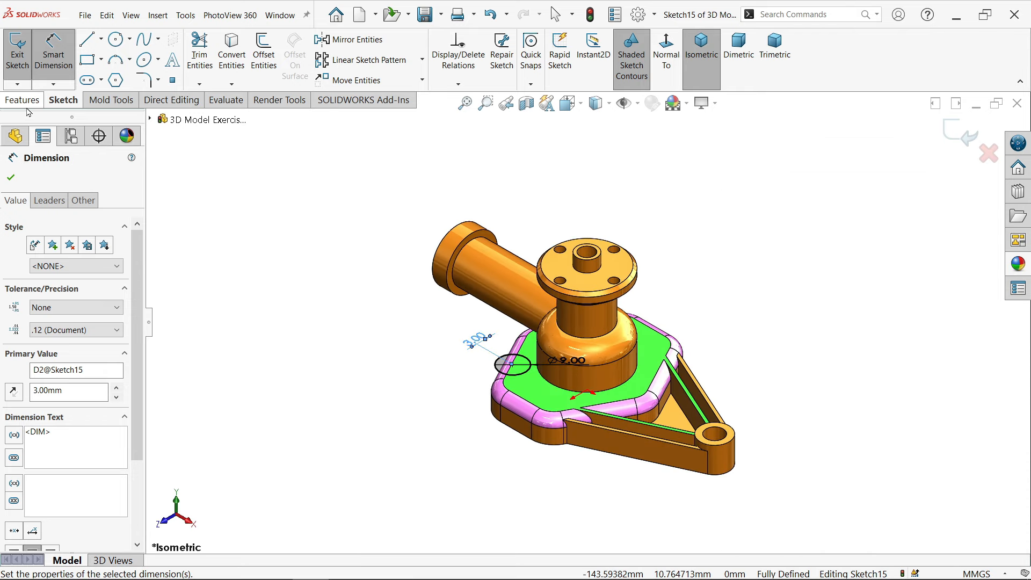
click(41, 99)
click(23, 48)
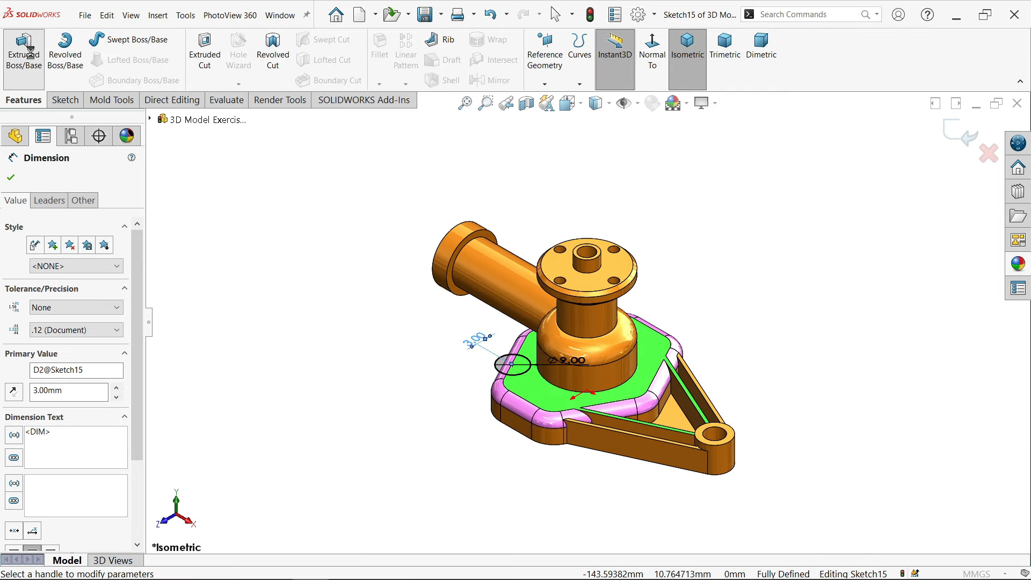
text(=)
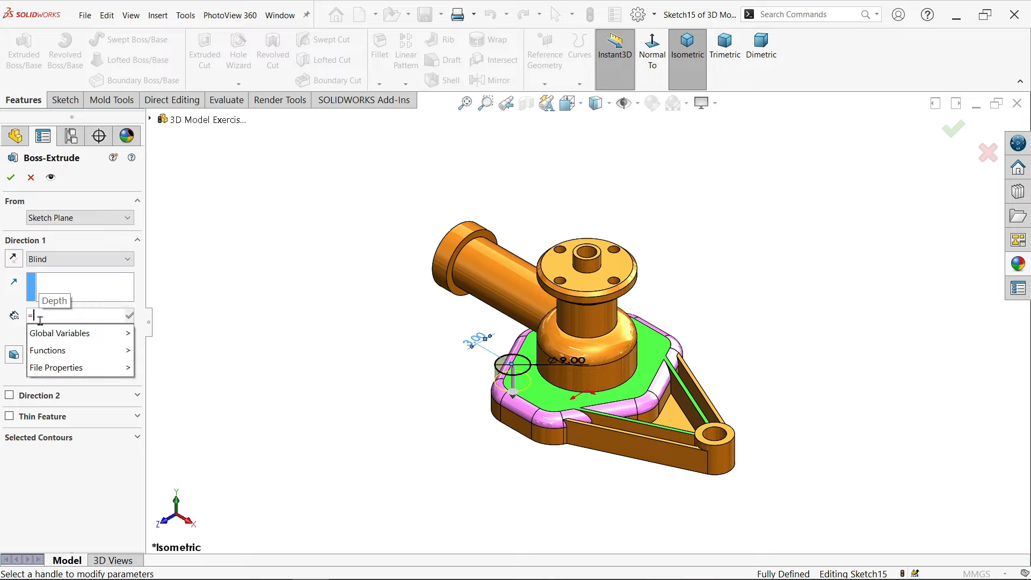
mouse_move(37, 335)
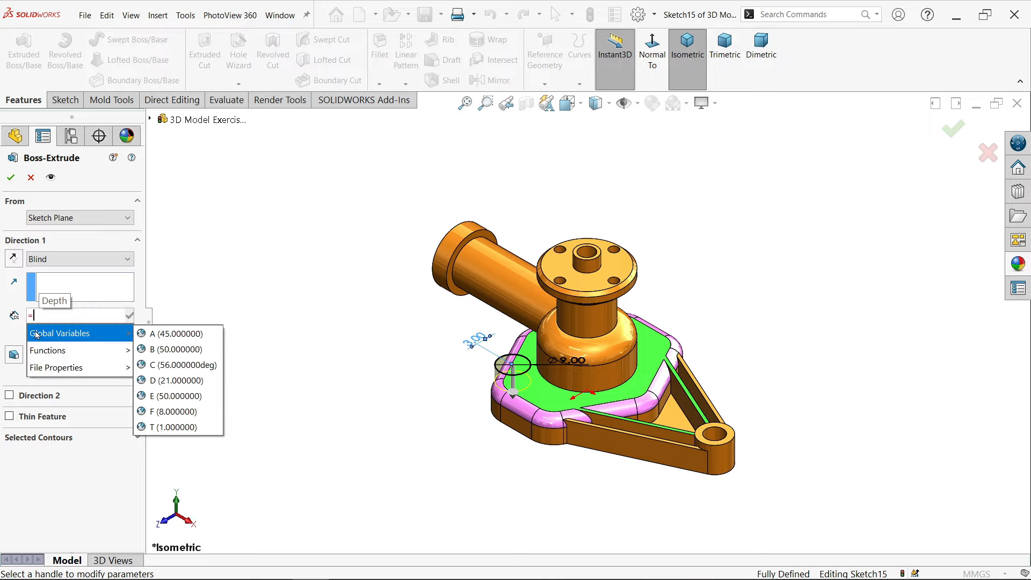
click(177, 382)
key(Return)
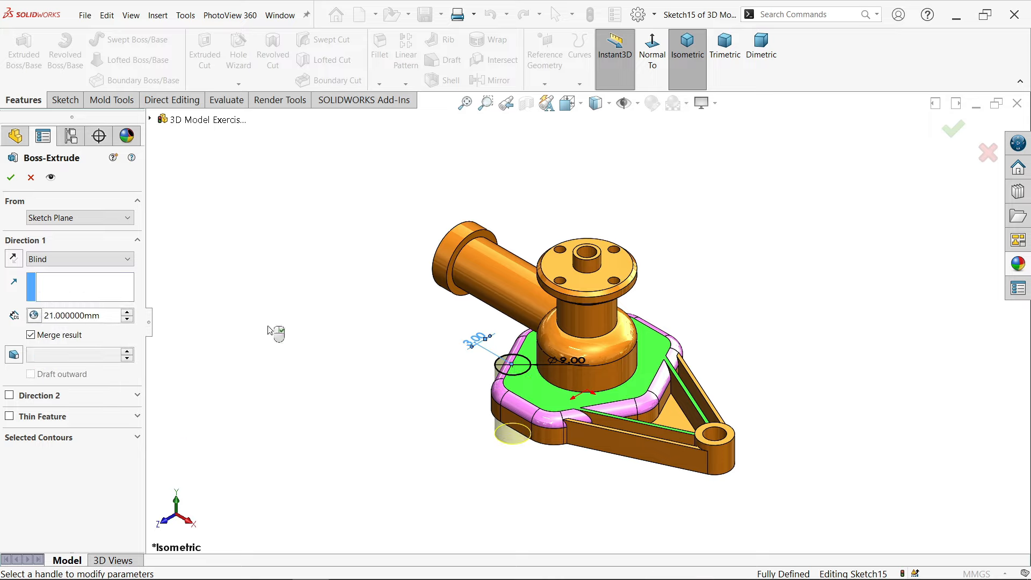
click(13, 260)
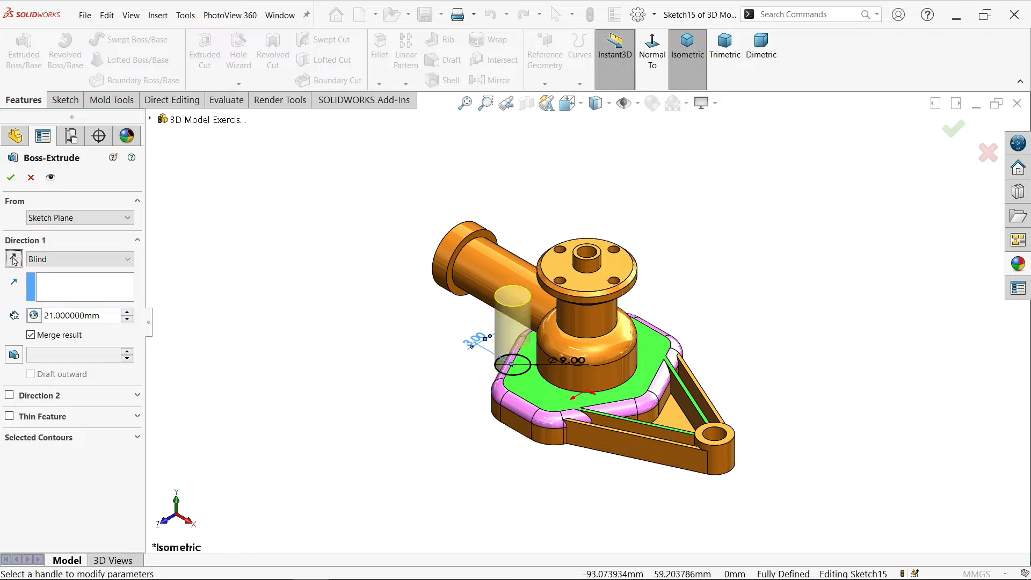
click(10, 178)
- Add an ISO drill-size Ø3.0 hole with the Up To Next end condition at the centre of the cylindrical boss's top face
mouse_move(367, 330)
middle_down()
mouse_move(419, 267)
mouse_move(368, 337)
middle_up()
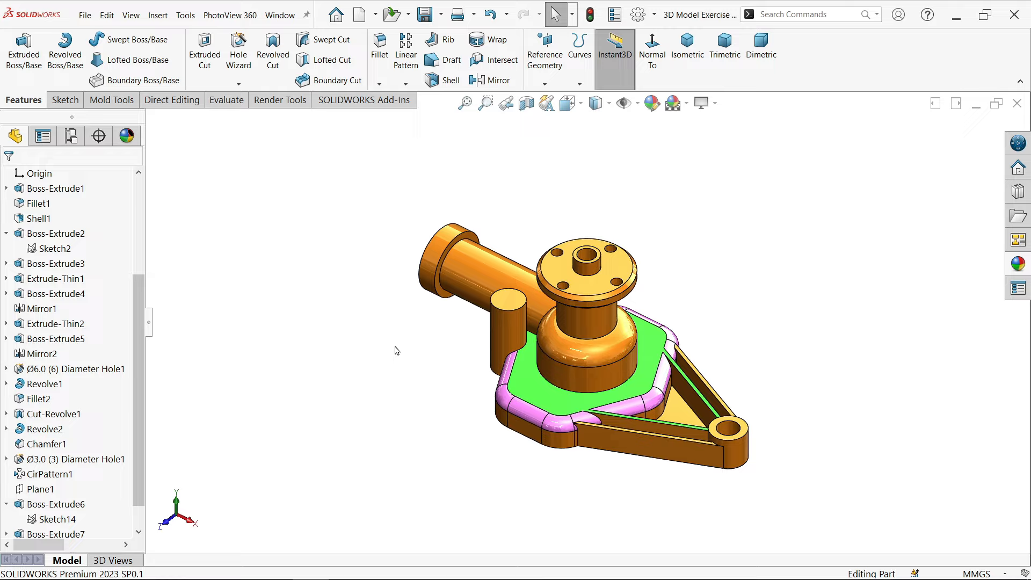
middle_drag(395, 347, 429, 339)
scroll(502, 308, down, 5)
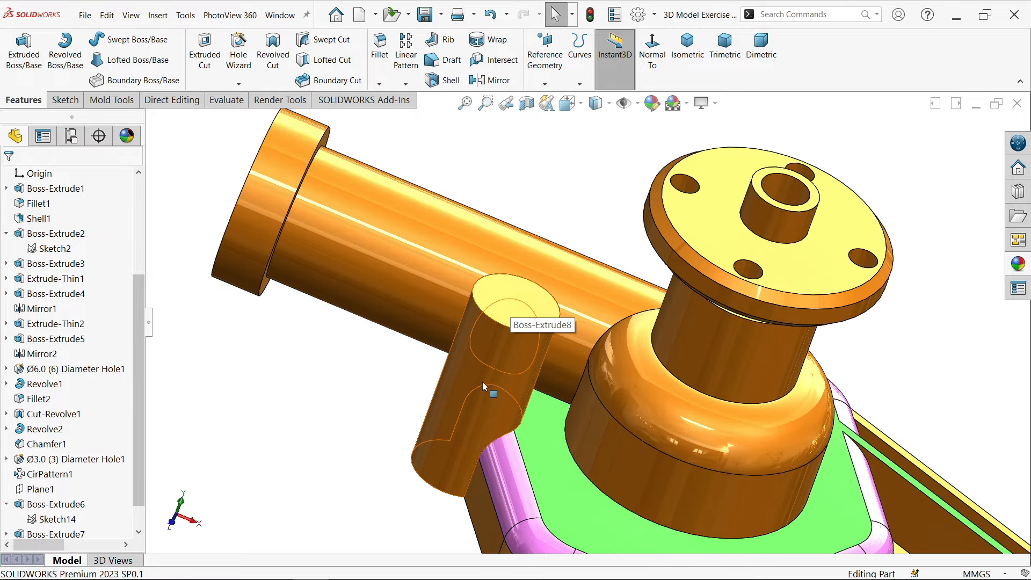
middle_drag(472, 406, 482, 382)
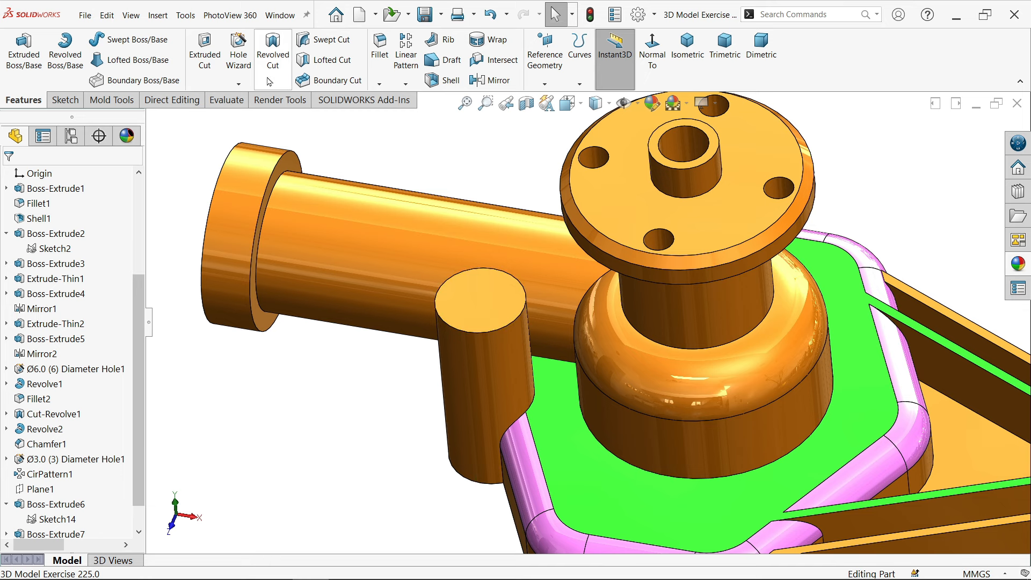
click(238, 53)
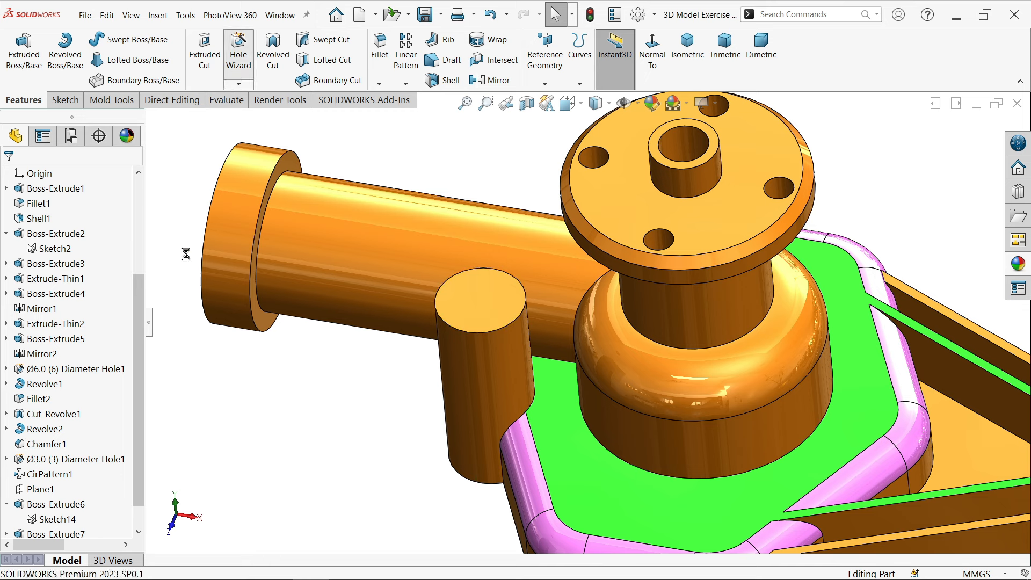
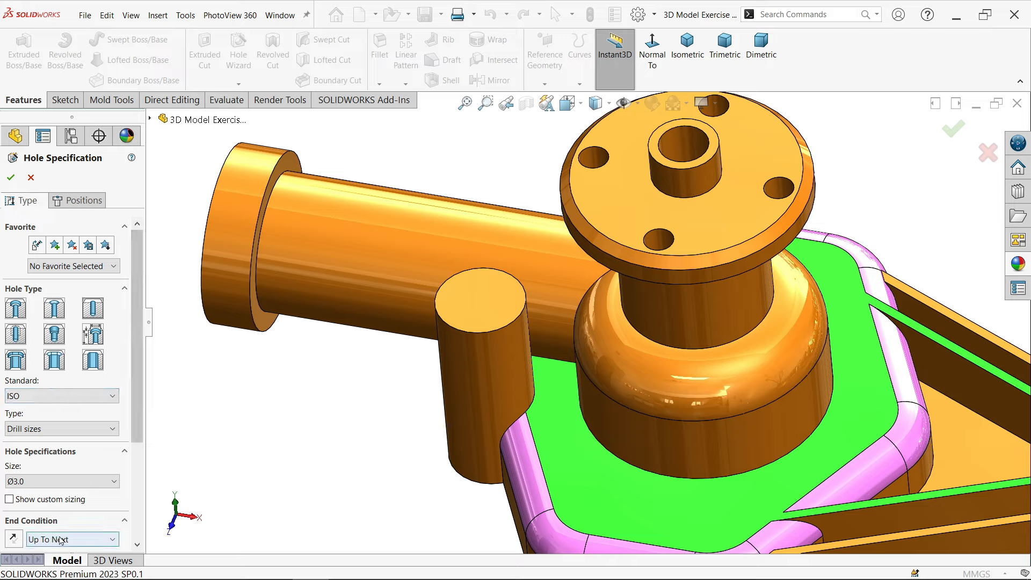
click(78, 200)
click(469, 304)
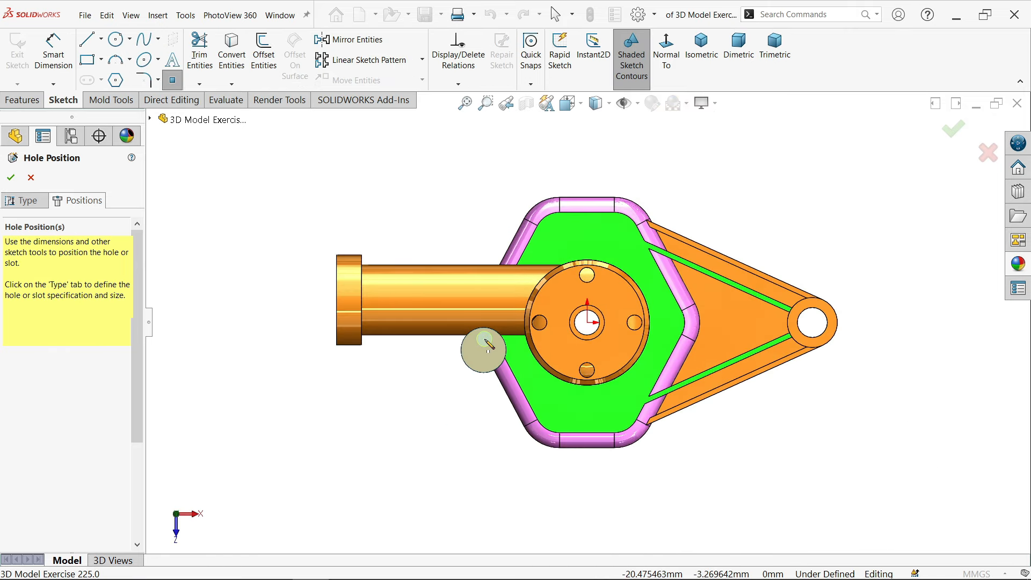
scroll(488, 355, down, 5)
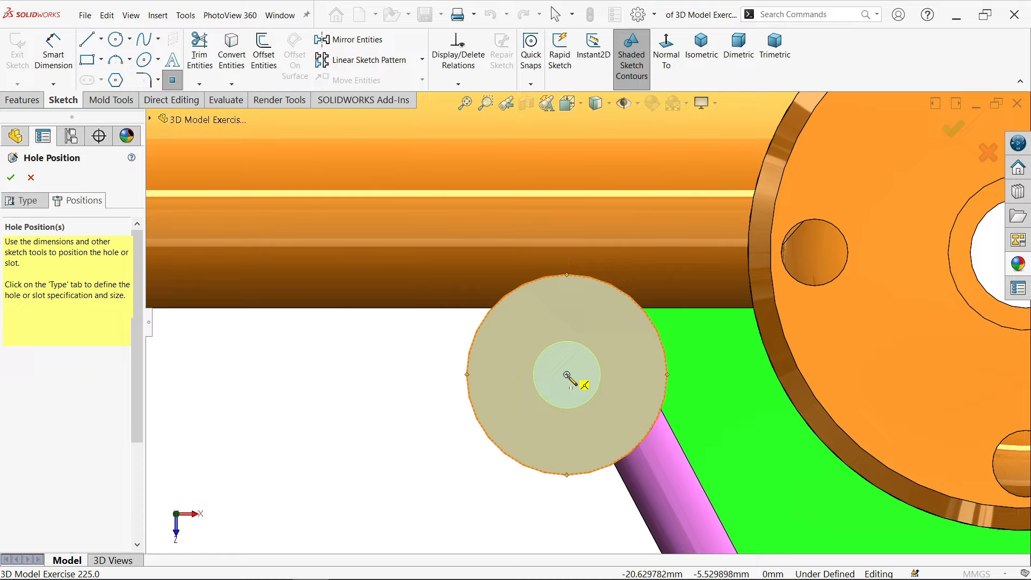
click(568, 376)
right_click(346, 378)
click(348, 382)
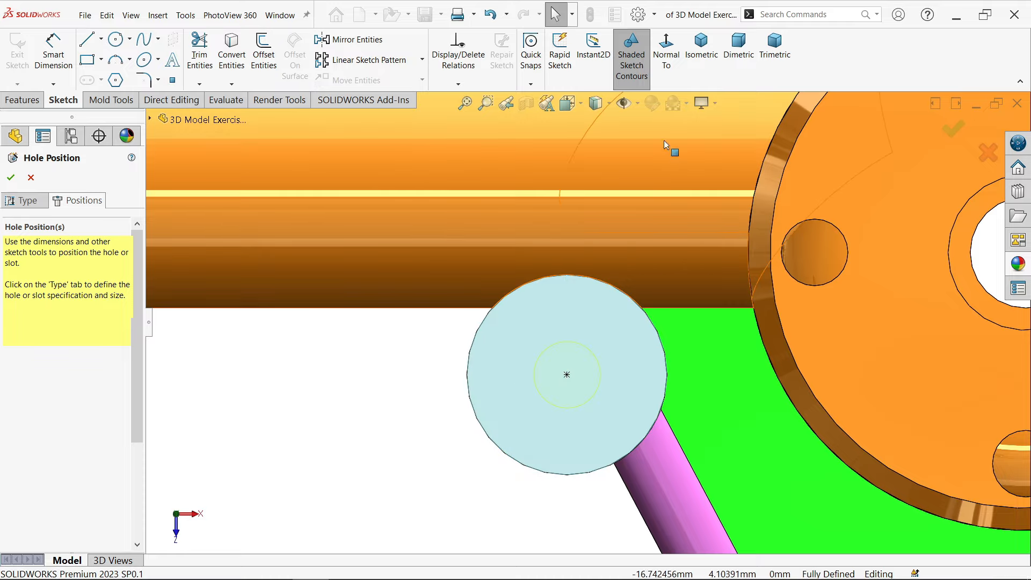
click(701, 48)
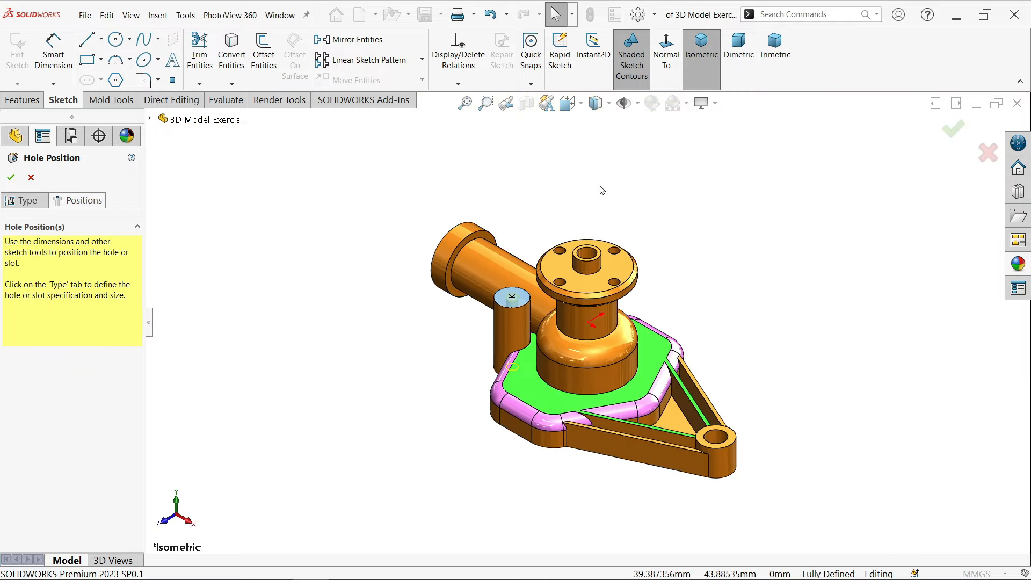
click(11, 177)
- Create a reference plane offset 4.5 mm from the Front Plane with the offset direction flipped
scroll(364, 341, down, 3)
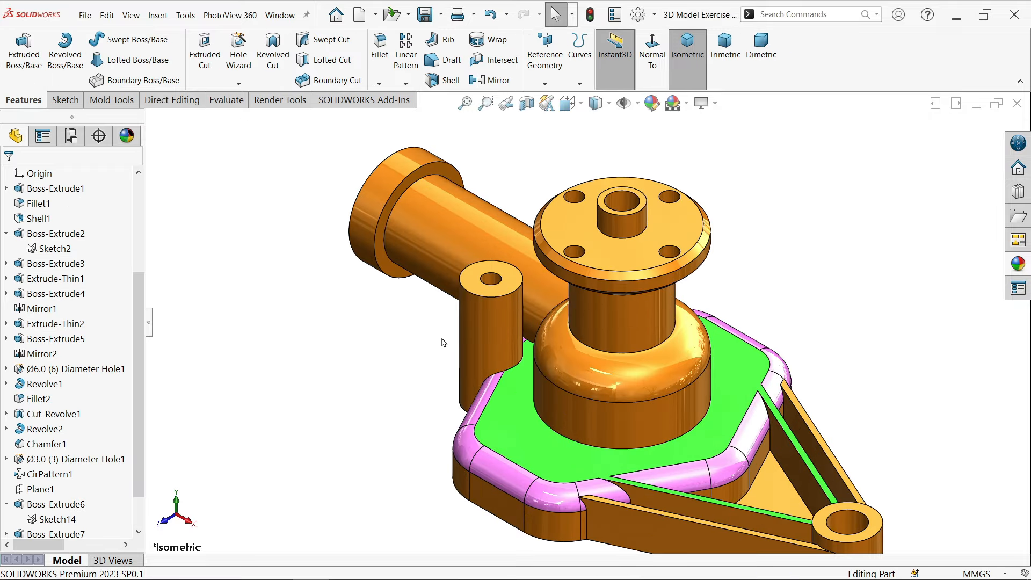
middle_drag(443, 342, 531, 280)
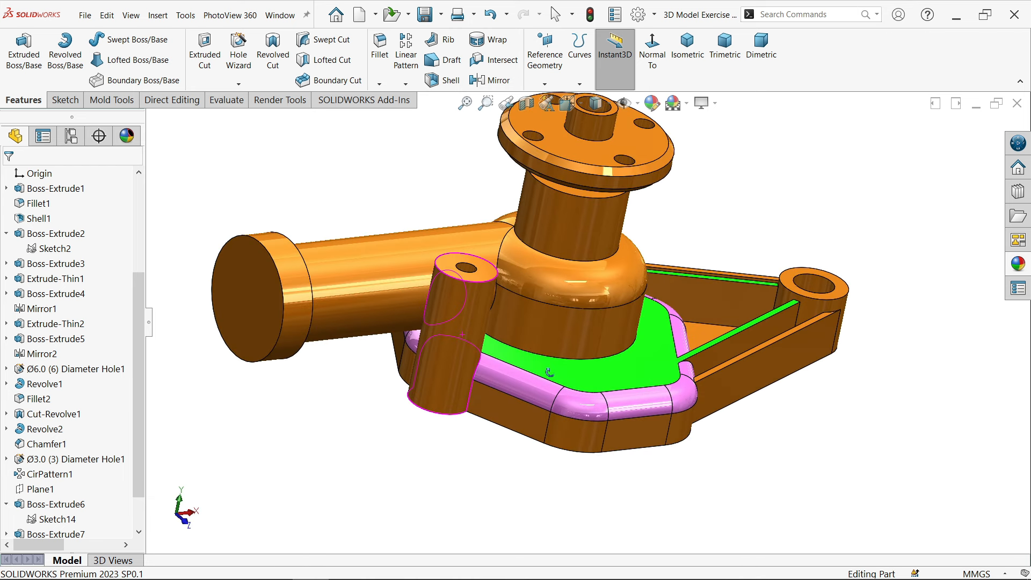
click(545, 84)
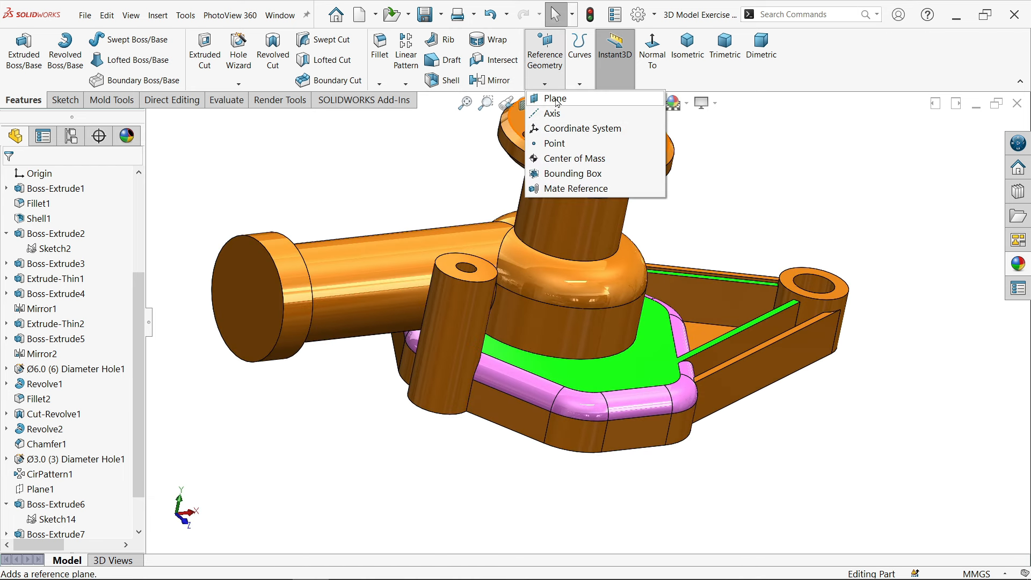
click(555, 99)
click(150, 119)
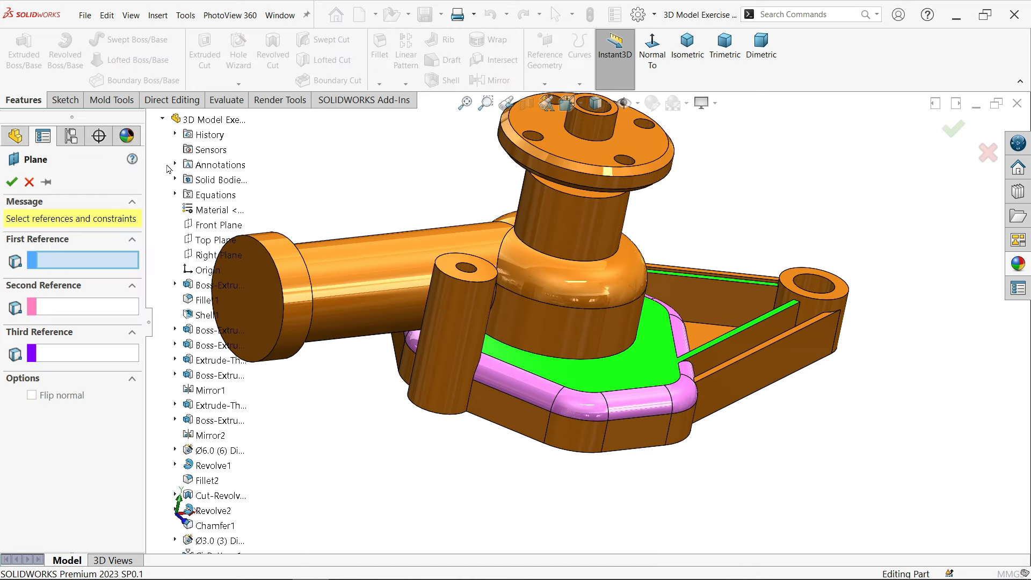
click(215, 226)
scroll(558, 263, up, 4)
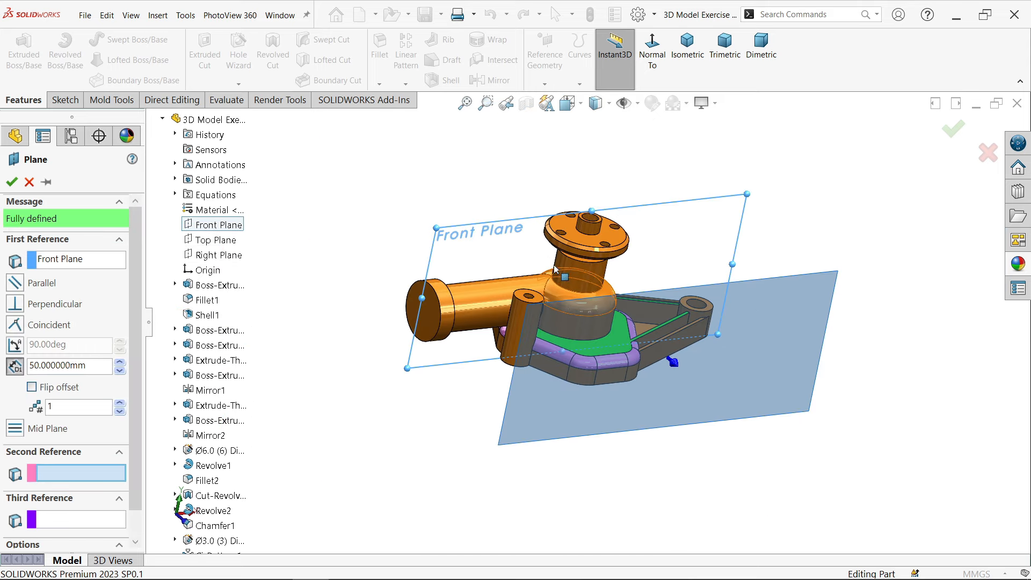
middle_drag(570, 255, 663, 258)
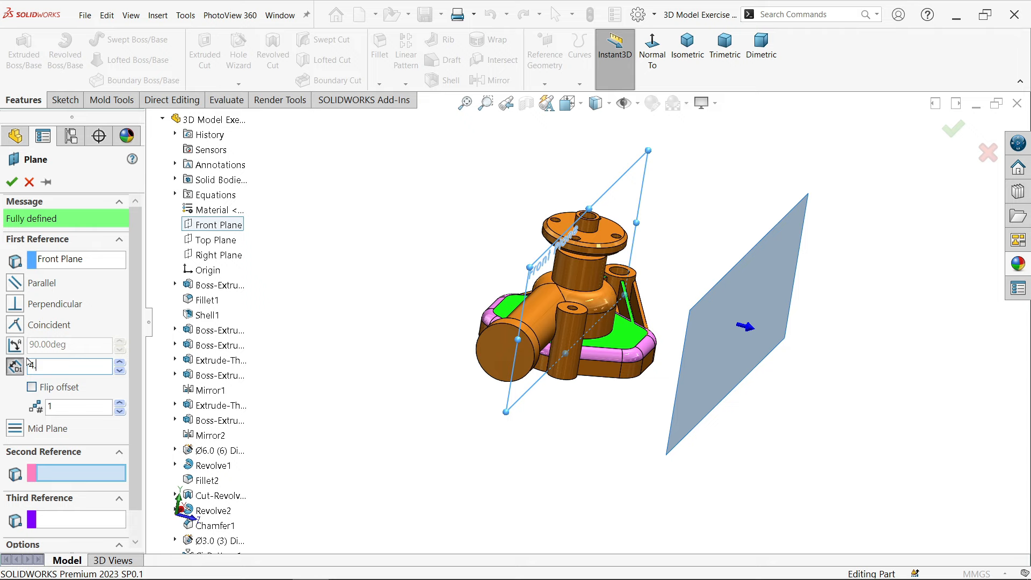
key(Return)
click(58, 388)
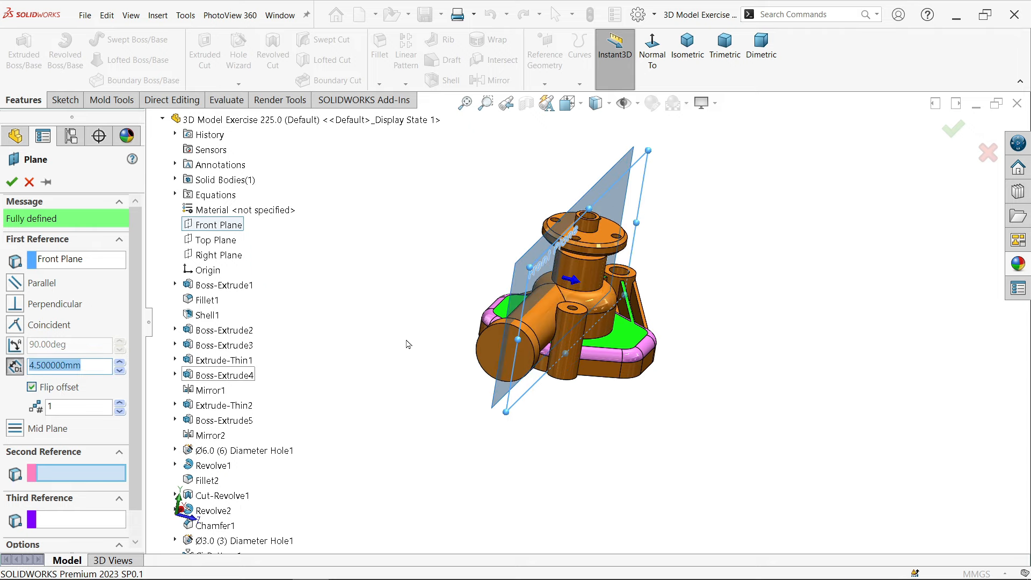
middle_drag(408, 339, 465, 320)
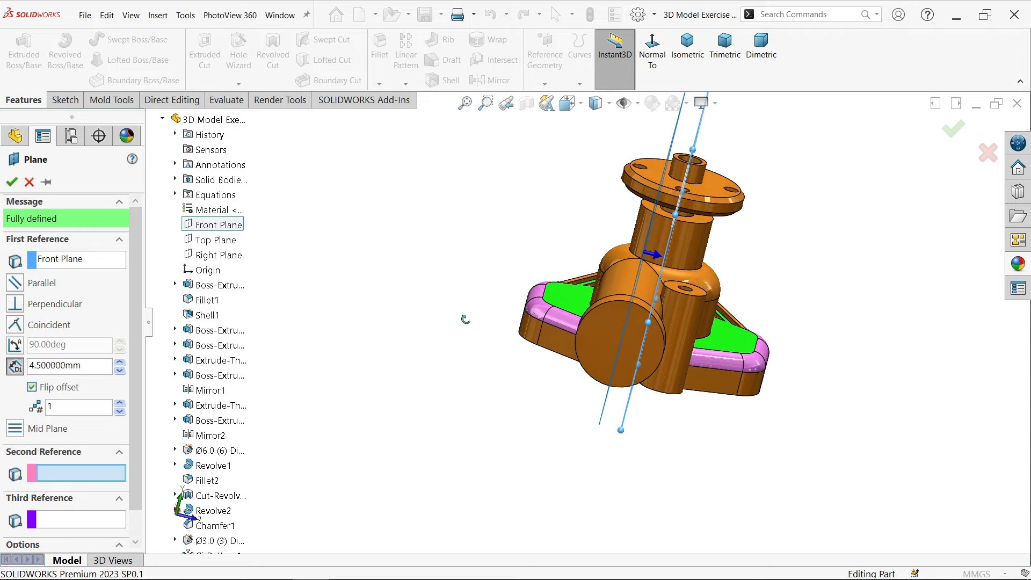
scroll(552, 289, down, 4)
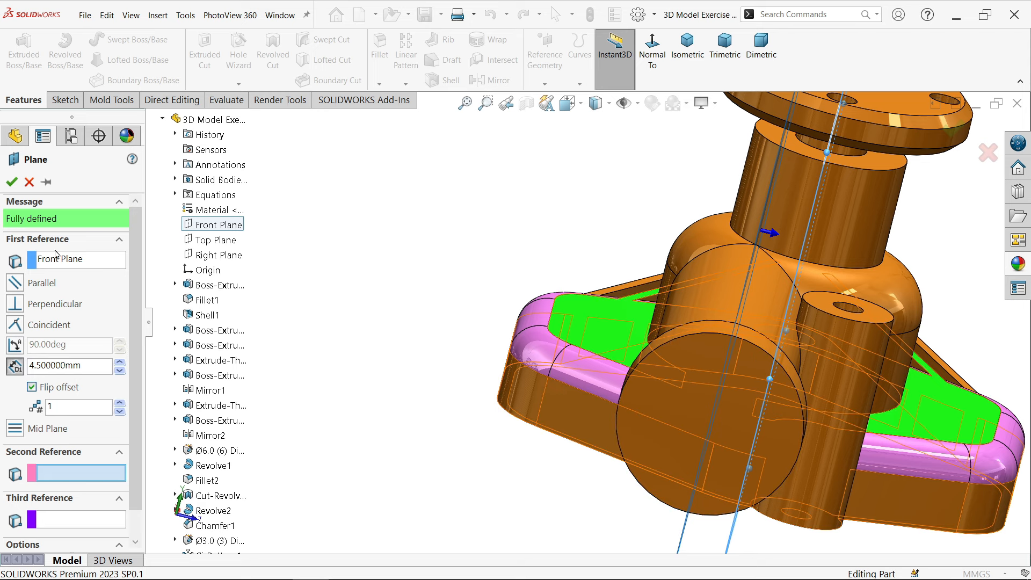
click(11, 182)
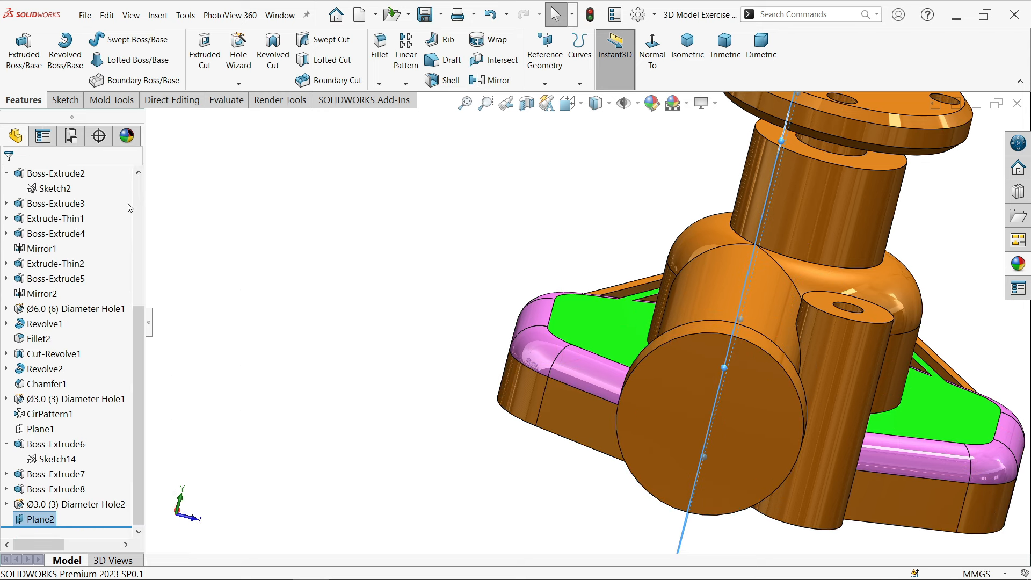
- On the offset plane, sketch a sloping line about 8.6 mm long from the upper cylinder's side to the side tube's top edge
click(63, 100)
click(22, 59)
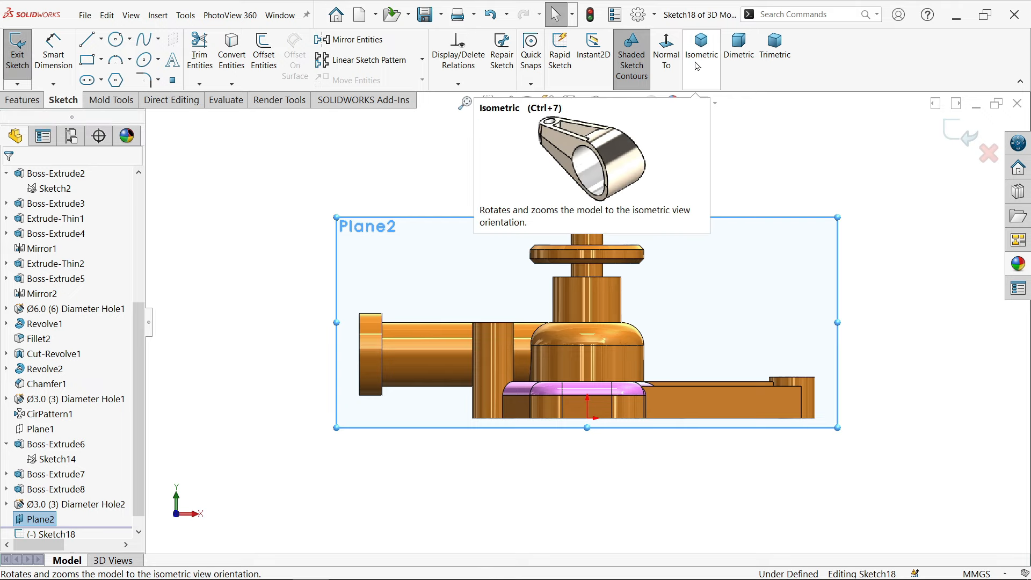
click(672, 62)
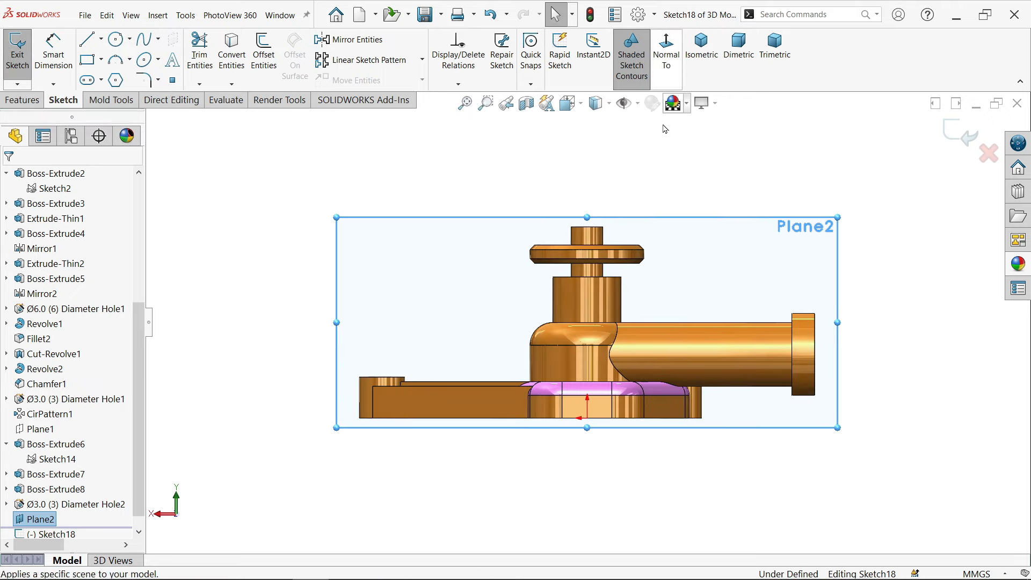
scroll(645, 322, down, 6)
click(88, 41)
scroll(640, 283, down, 4)
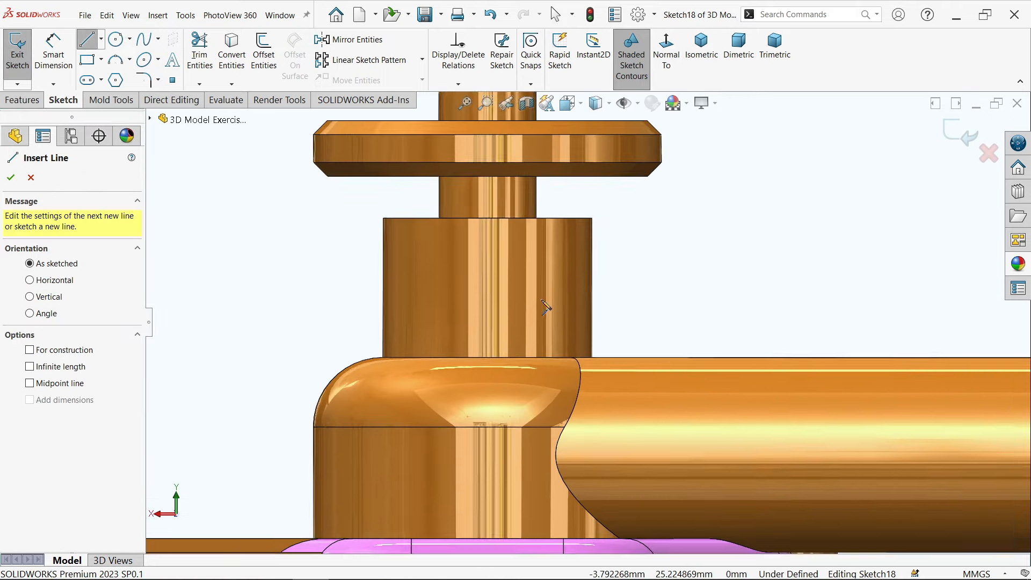
click(620, 266)
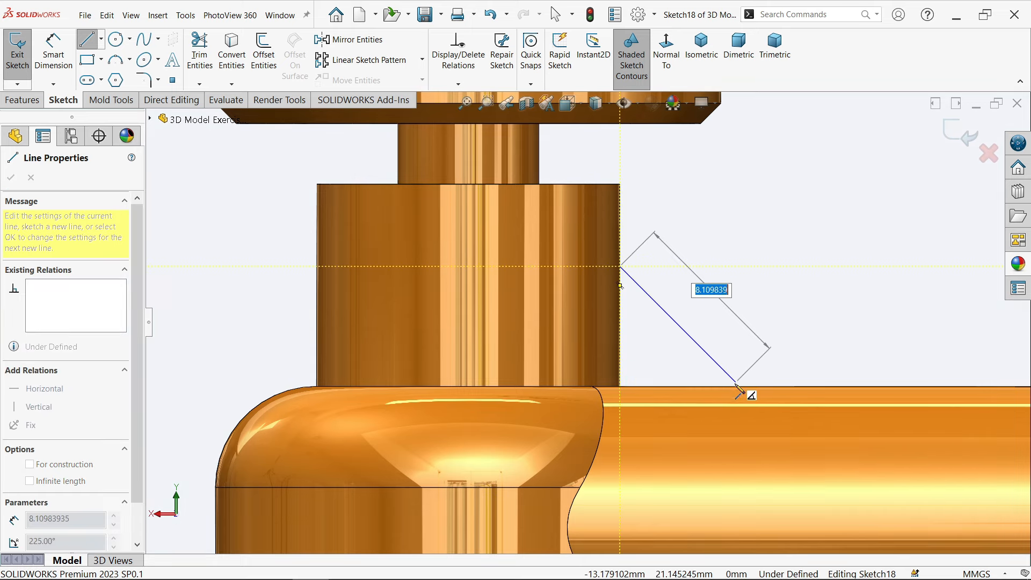
click(747, 387)
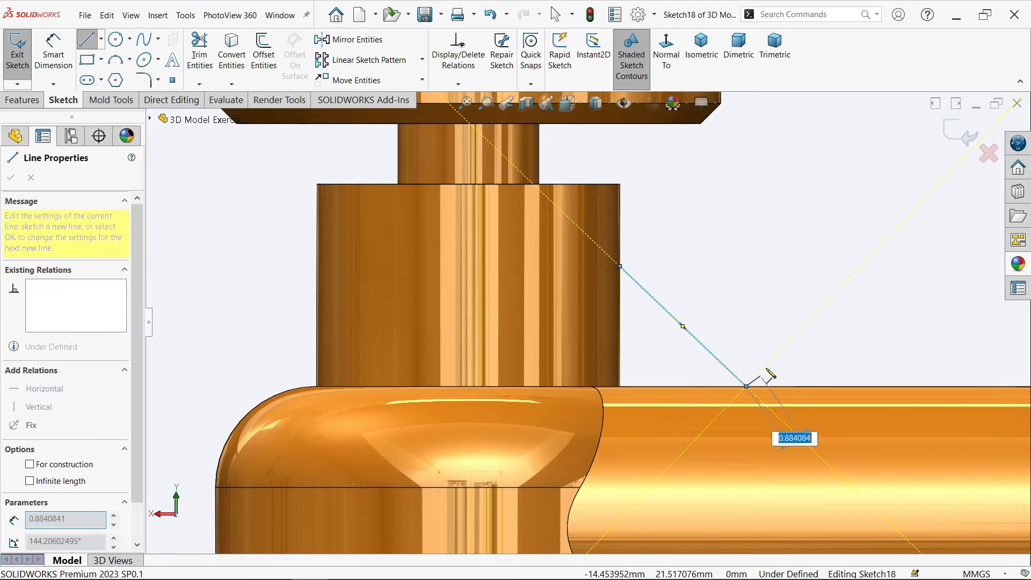
right_click(811, 318)
click(853, 330)
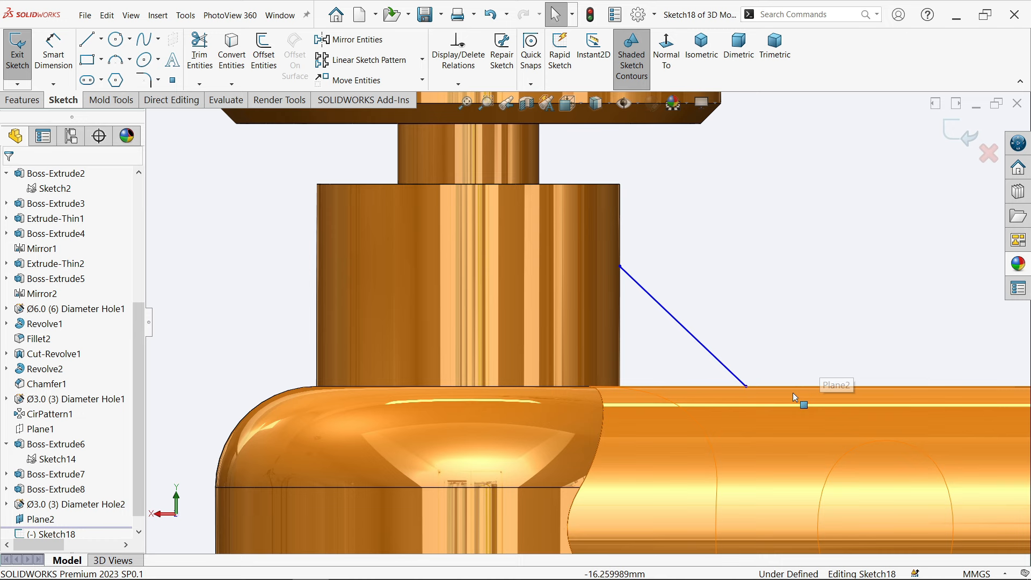
click(56, 54)
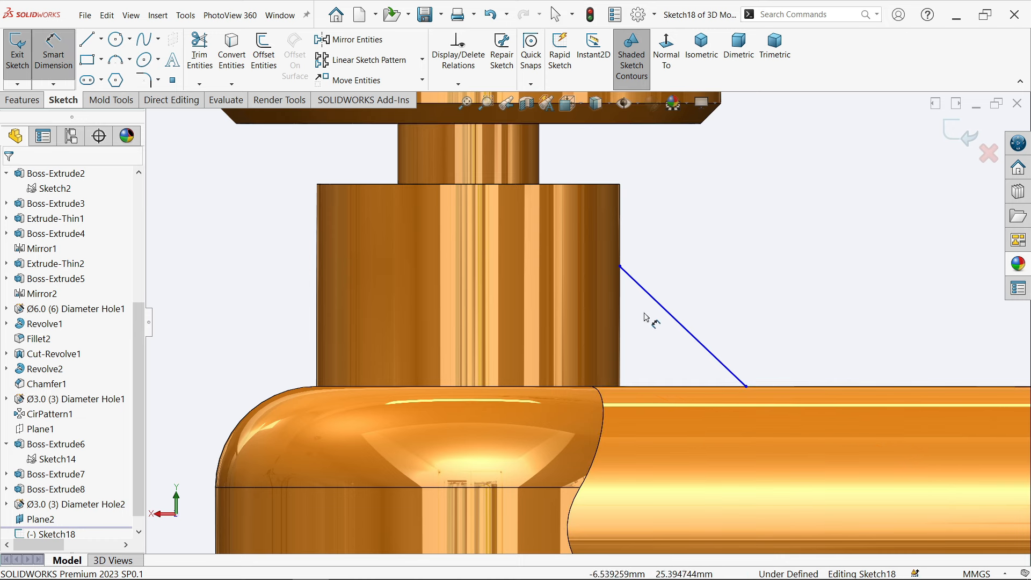
click(695, 338)
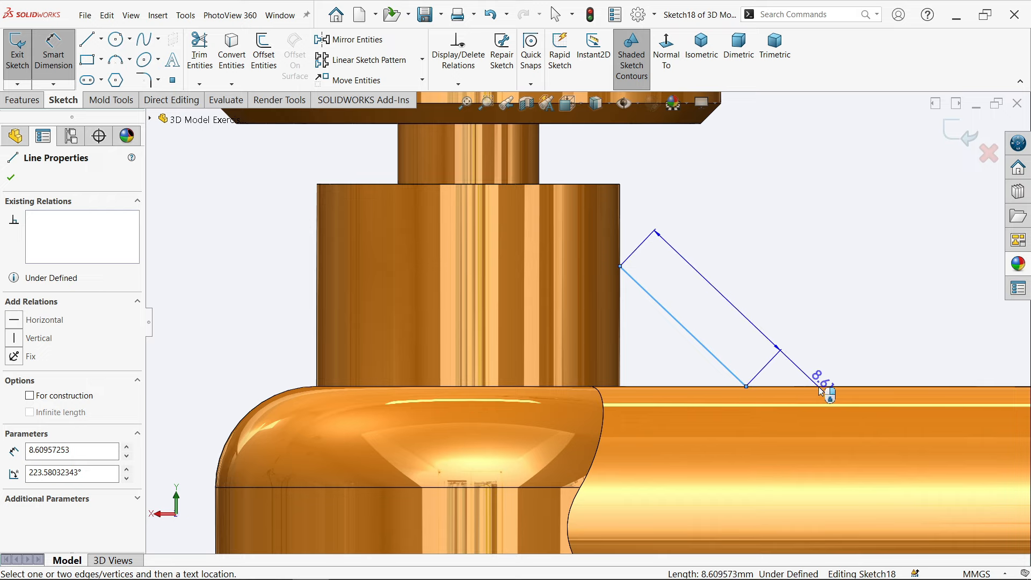
key(Escape)
key(Escape)
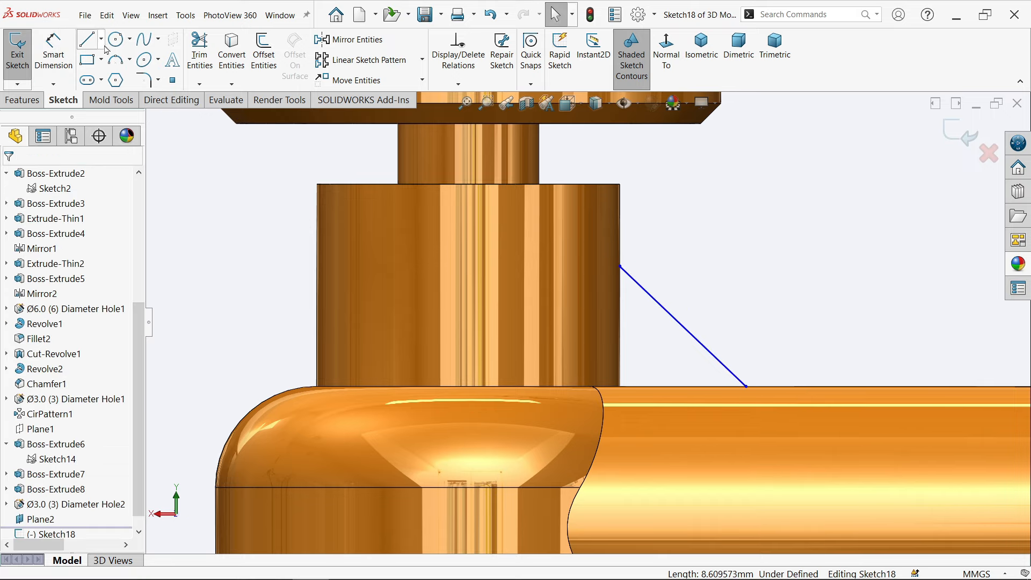
- Align the sloping line's lower endpoint vertically with the lower outer corner of the flange's rim
scroll(729, 176, up, 1)
scroll(720, 176, down, 1)
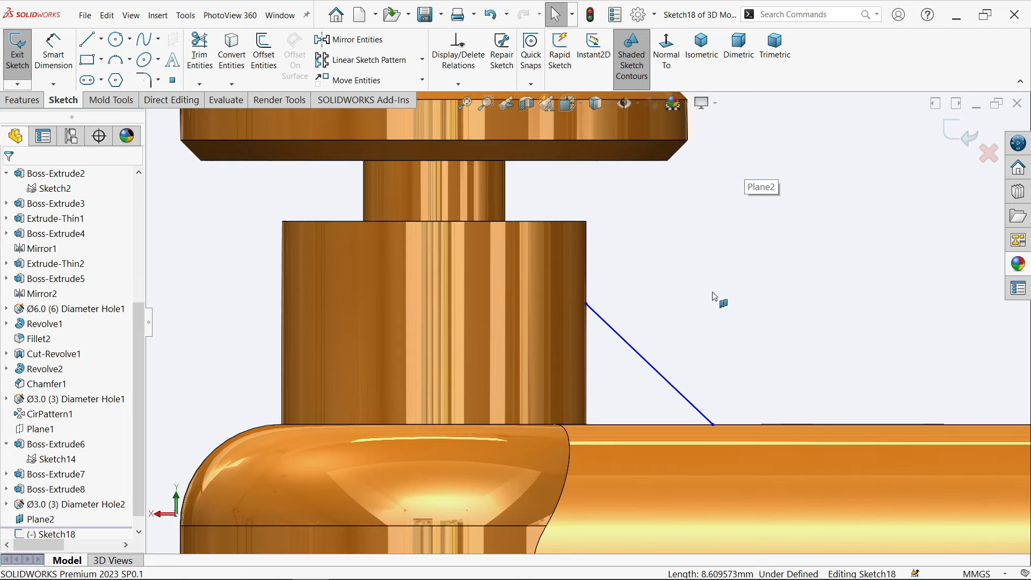
click(718, 427)
click(703, 162)
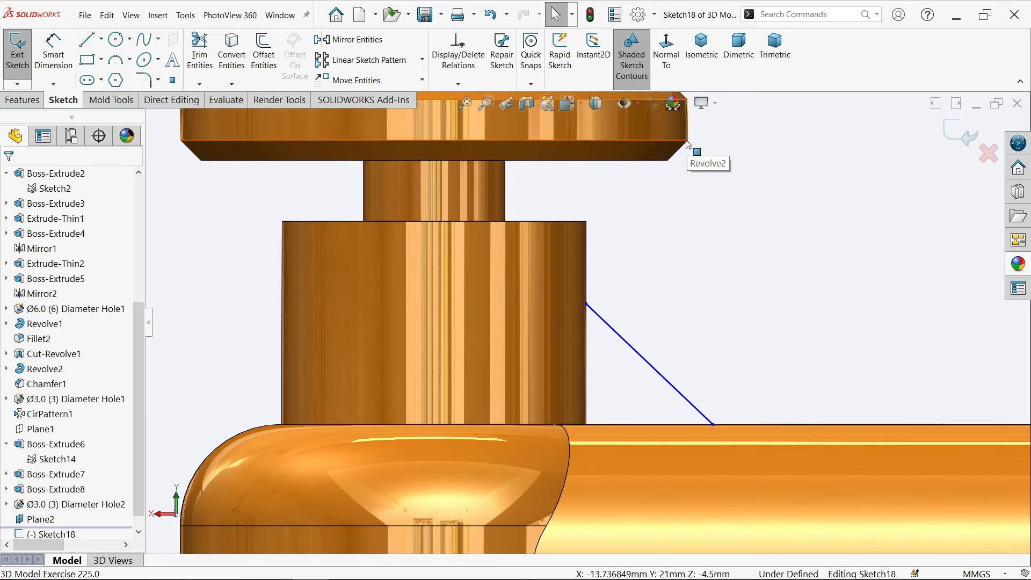
click(688, 142)
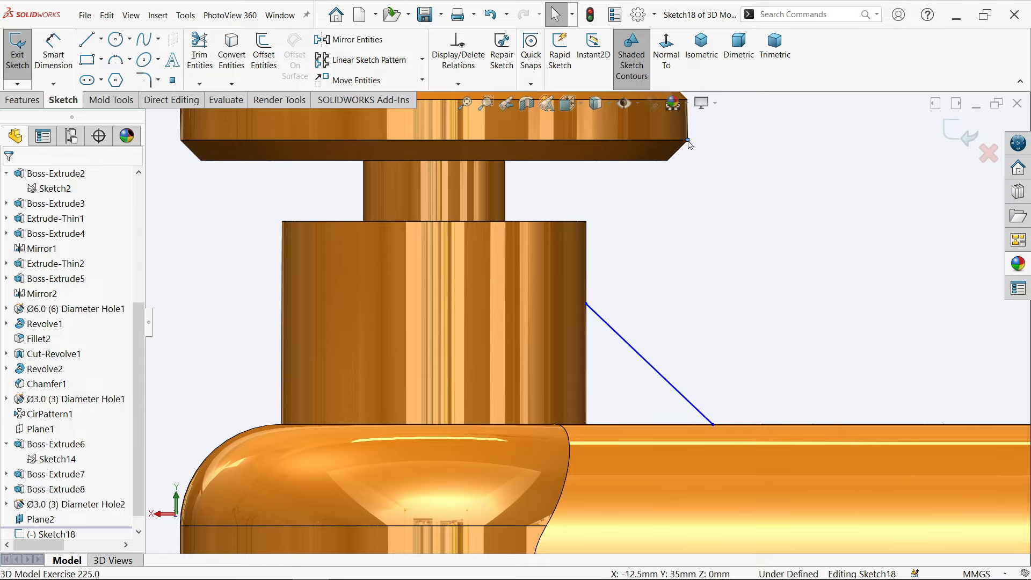
ctrl+click(714, 428)
click(763, 378)
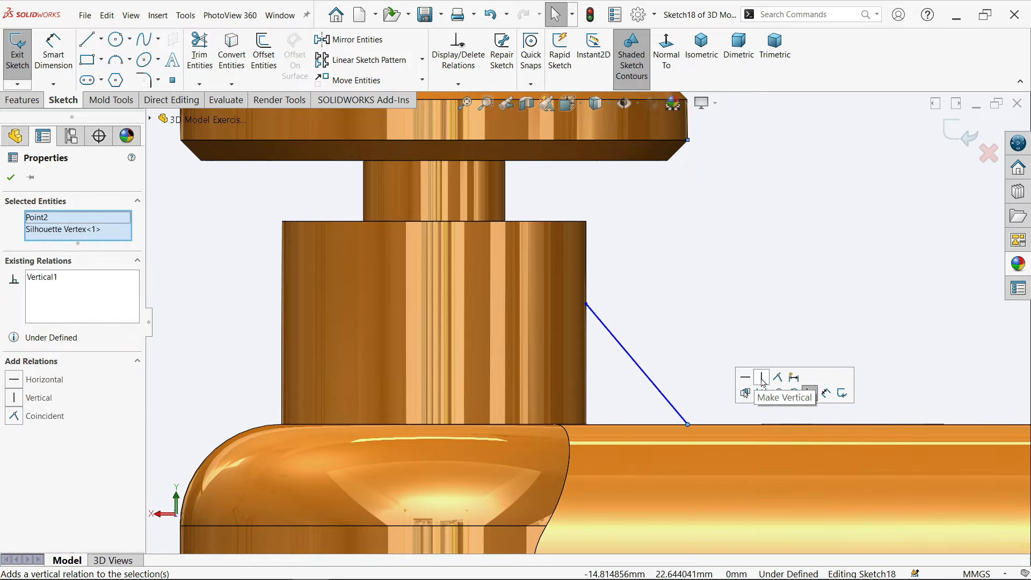
click(753, 281)
- Dimension the angle between the sloping line and the side tube's top edge as 135 degrees
click(53, 54)
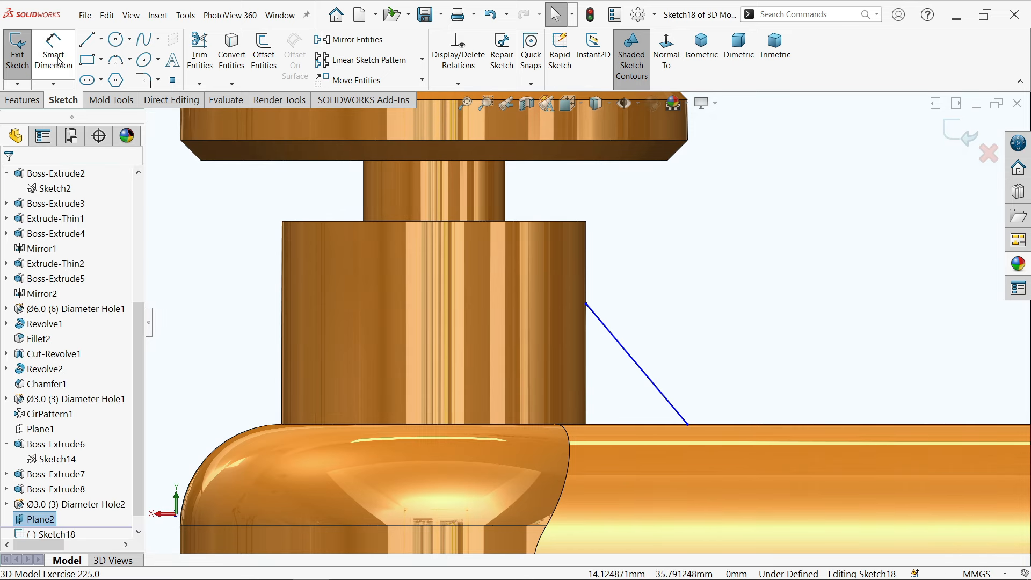
click(659, 387)
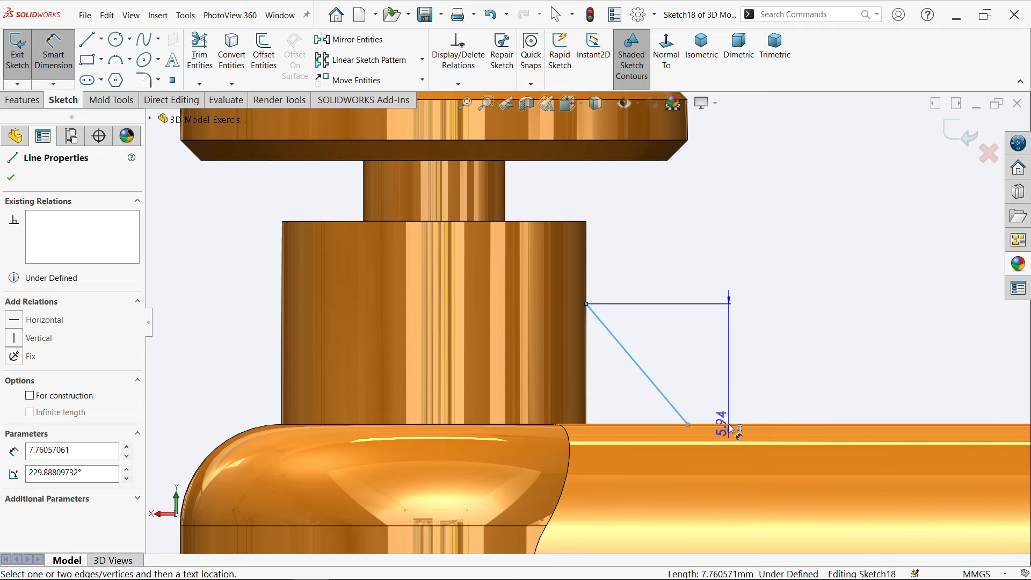
click(721, 425)
click(721, 356)
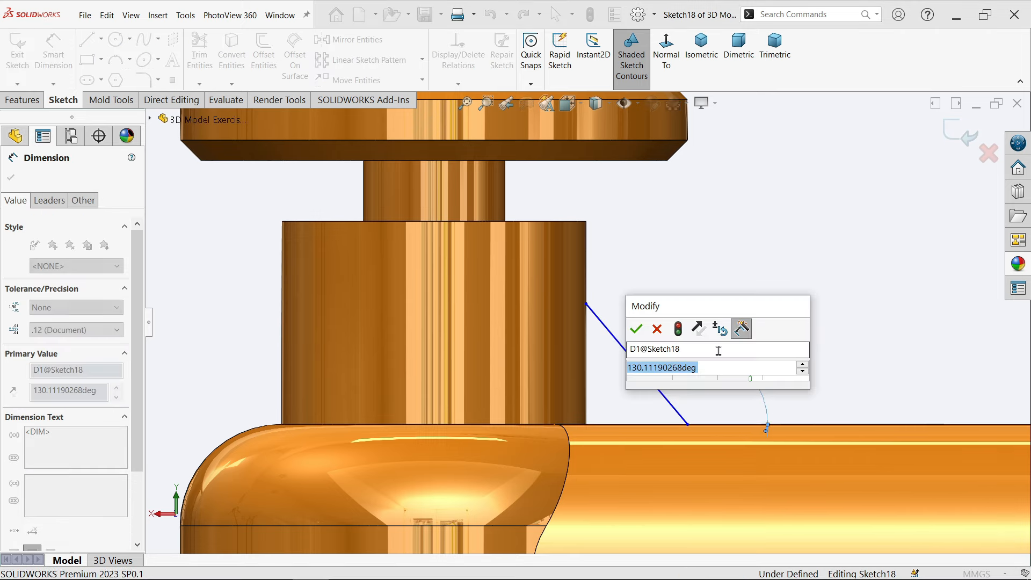
text(135)
click(636, 331)
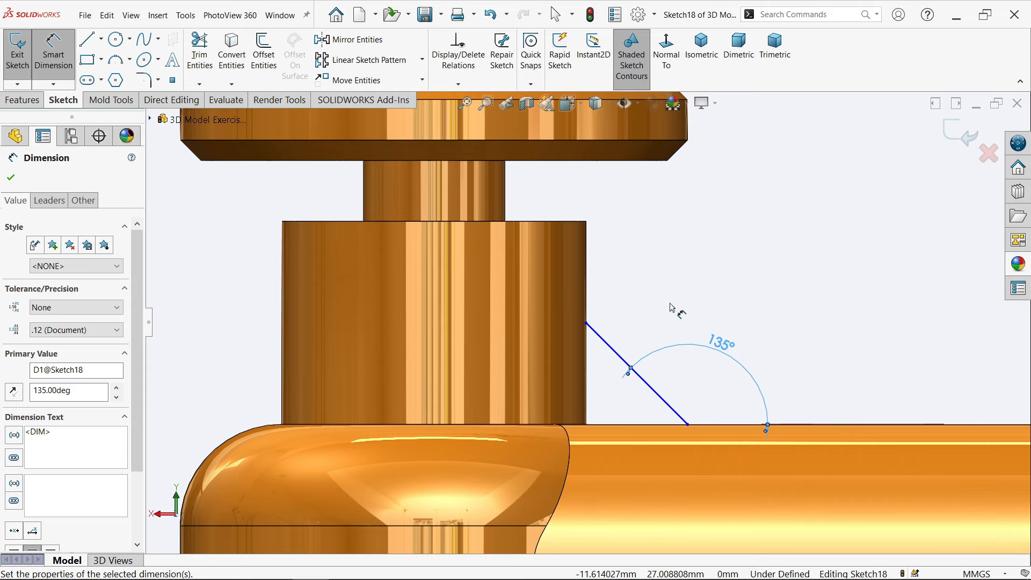
click(13, 180)
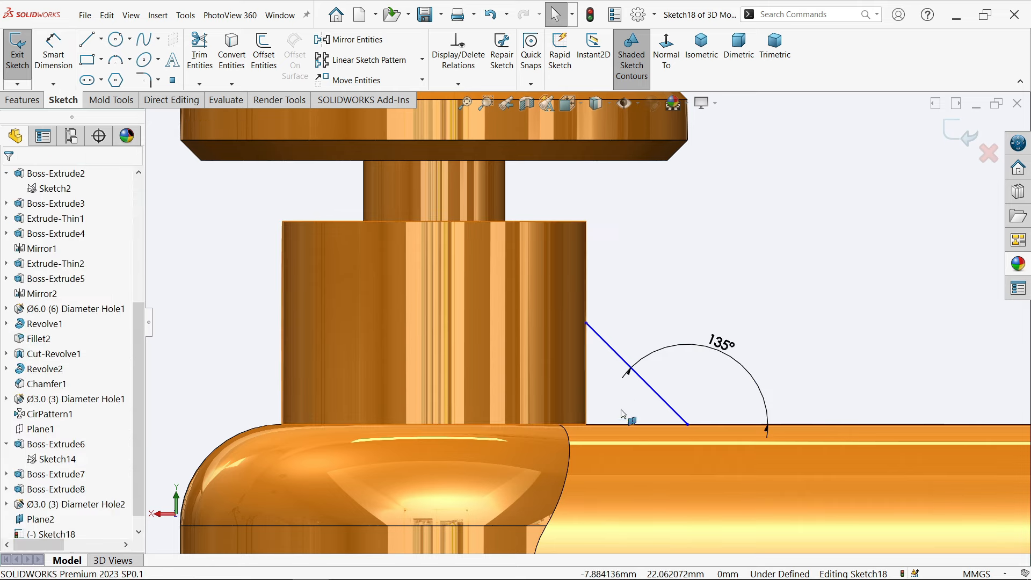
- Pull the line's lower endpoint off the tube and make it coincident with the tube's top silhouette edge
scroll(742, 421, down, 3)
mouse_move(629, 415)
mouse_down()
mouse_move(636, 392)
mouse_move(641, 404)
mouse_up()
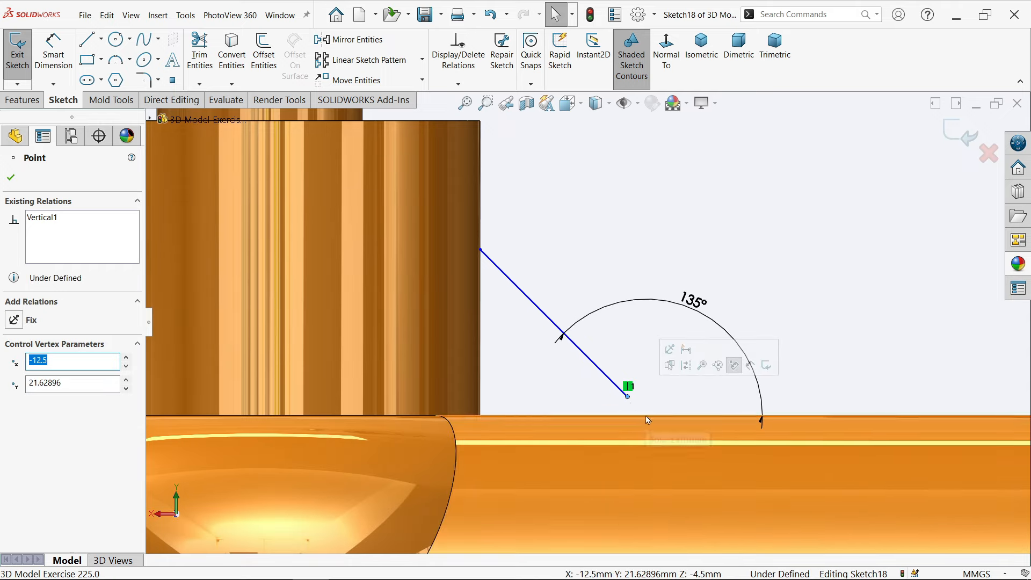
click(646, 416)
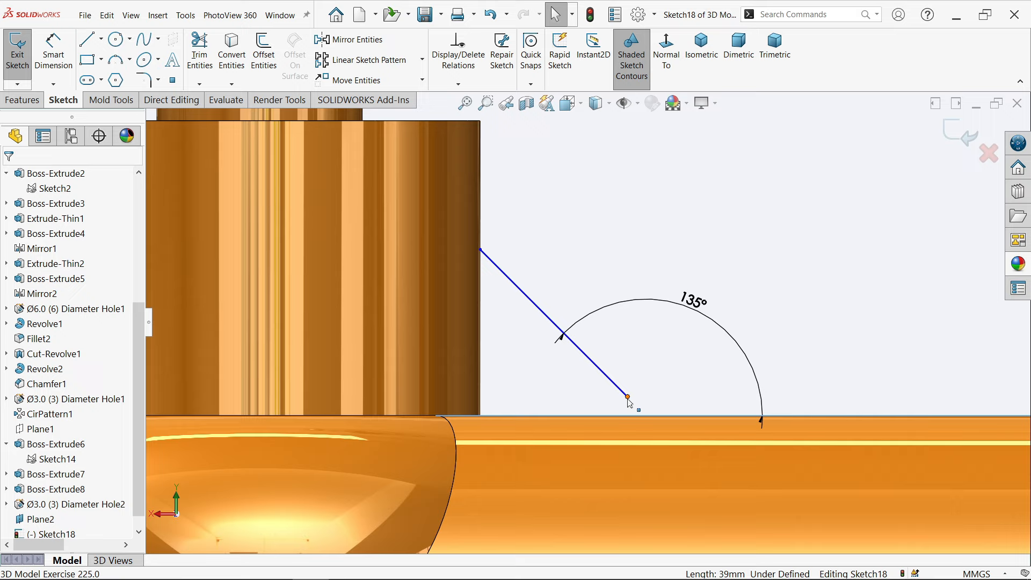
ctrl+click(634, 414)
click(676, 353)
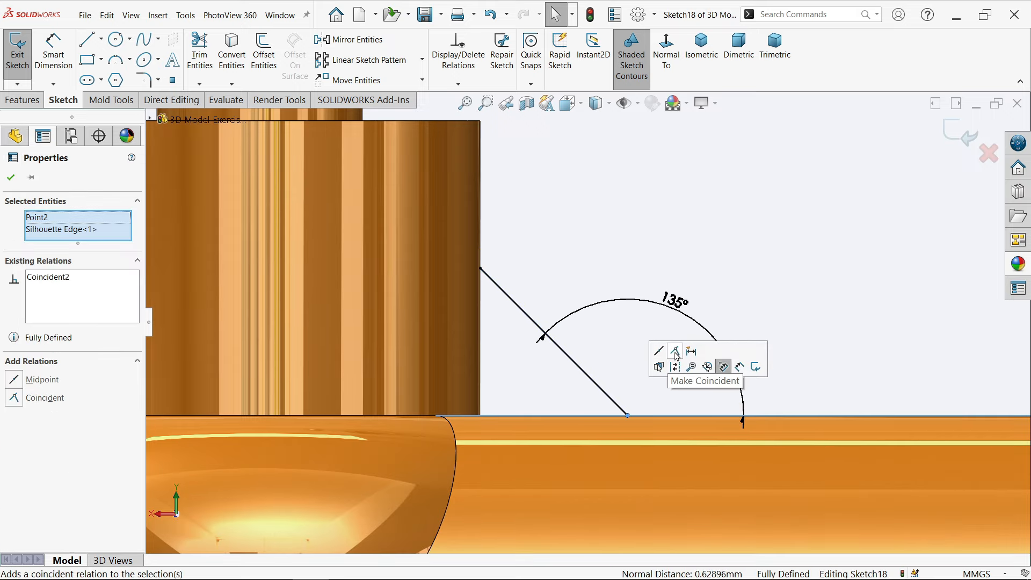
click(638, 340)
- Inspect the rib line from an angled view and switch the model display to hidden lines visible
scroll(640, 320, up, 4)
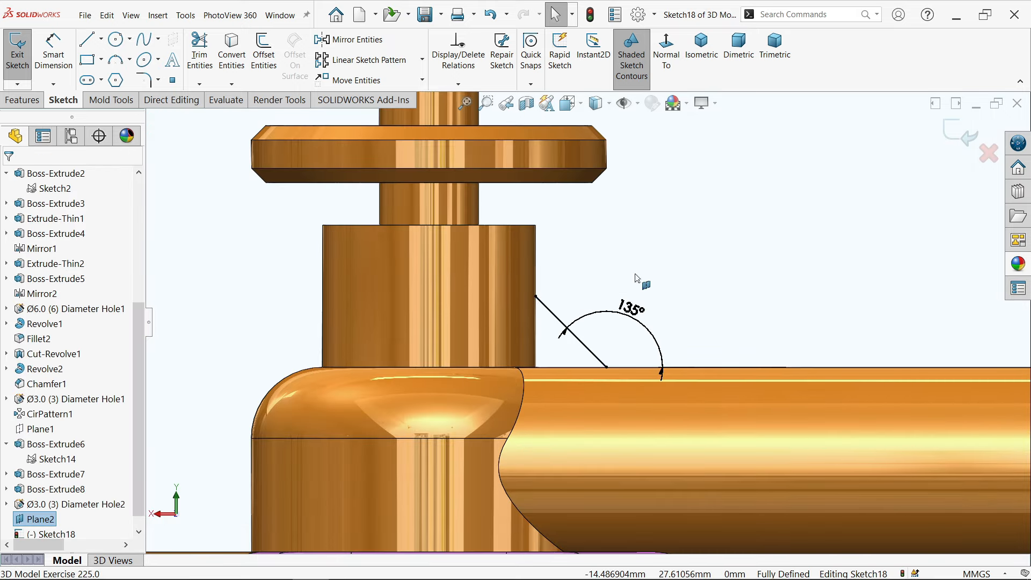
scroll(644, 275, up, 3)
middle_drag(646, 275, 635, 322)
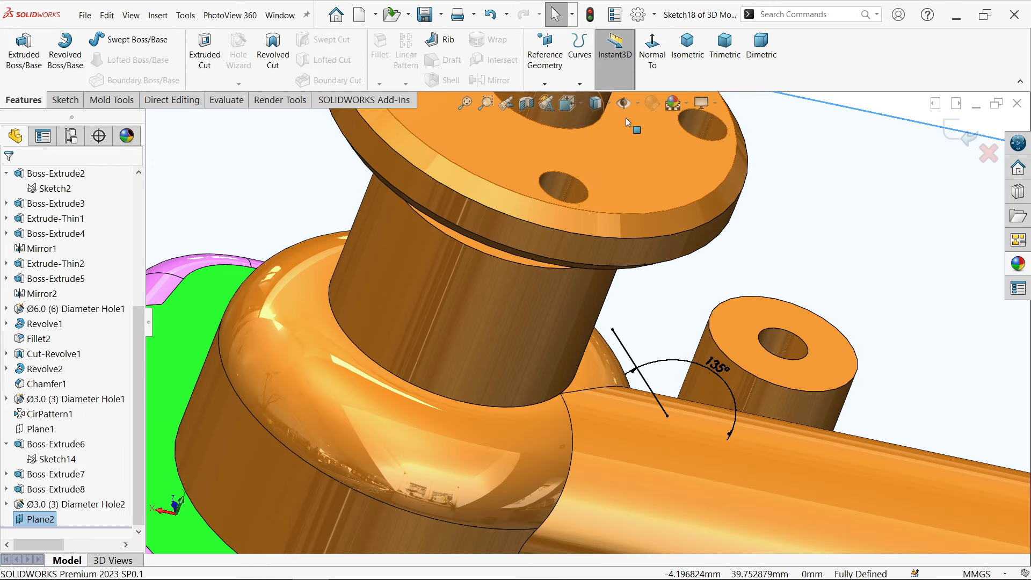
click(608, 110)
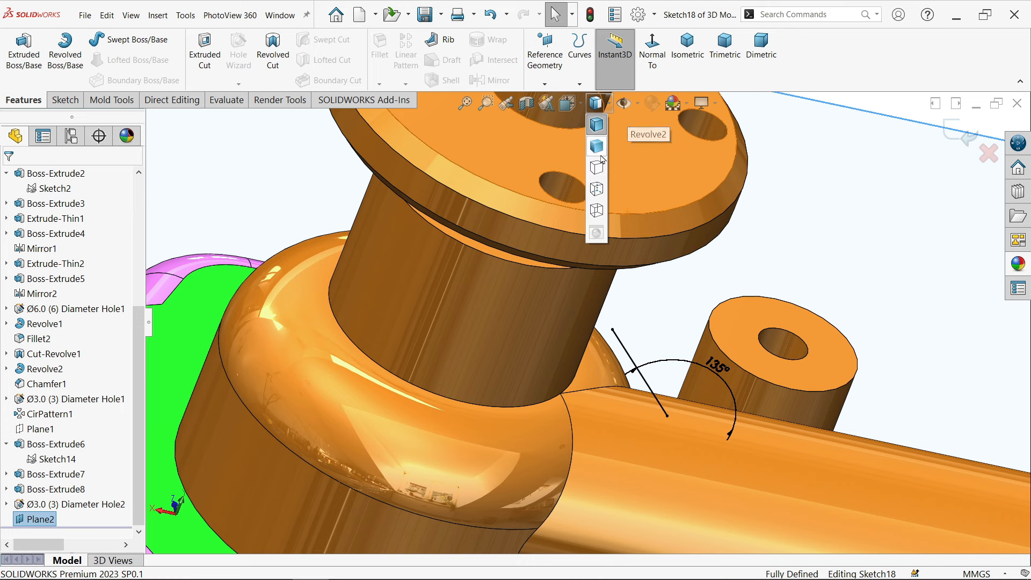
click(598, 192)
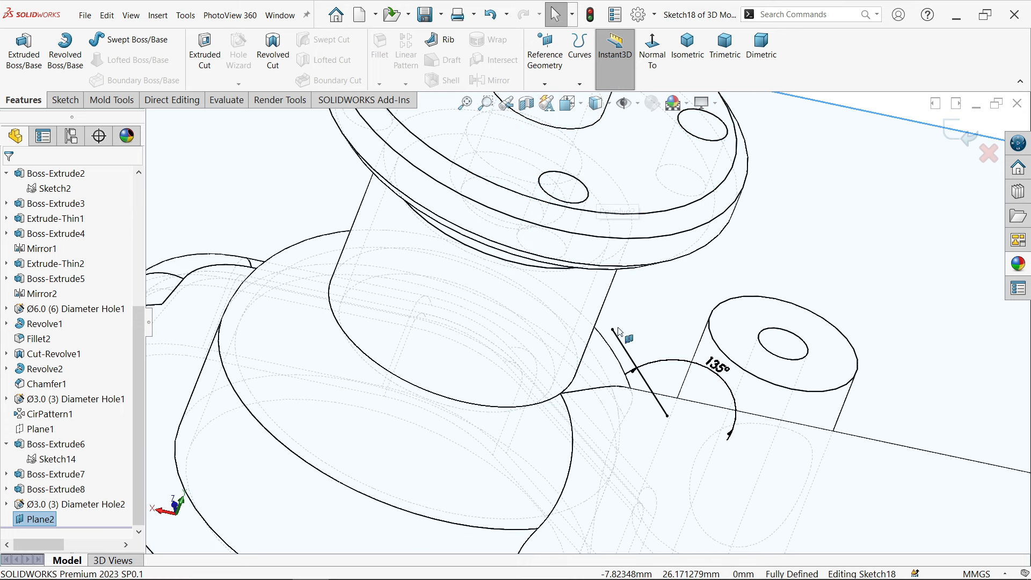
- Delete the coincident relation on the line's upper endpoint and extend that endpoint into the upper cylinder
scroll(613, 332, down, 3)
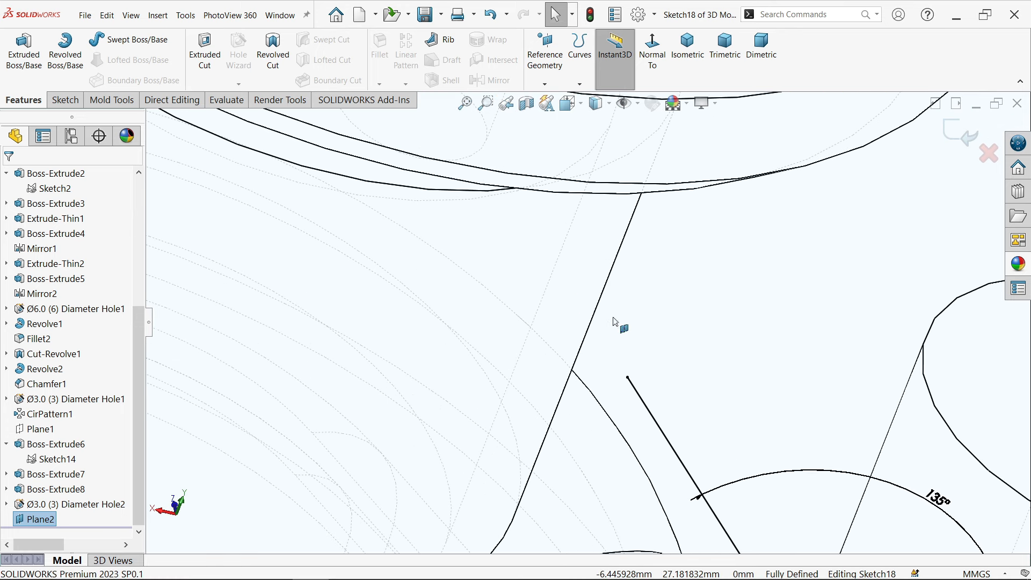
click(629, 379)
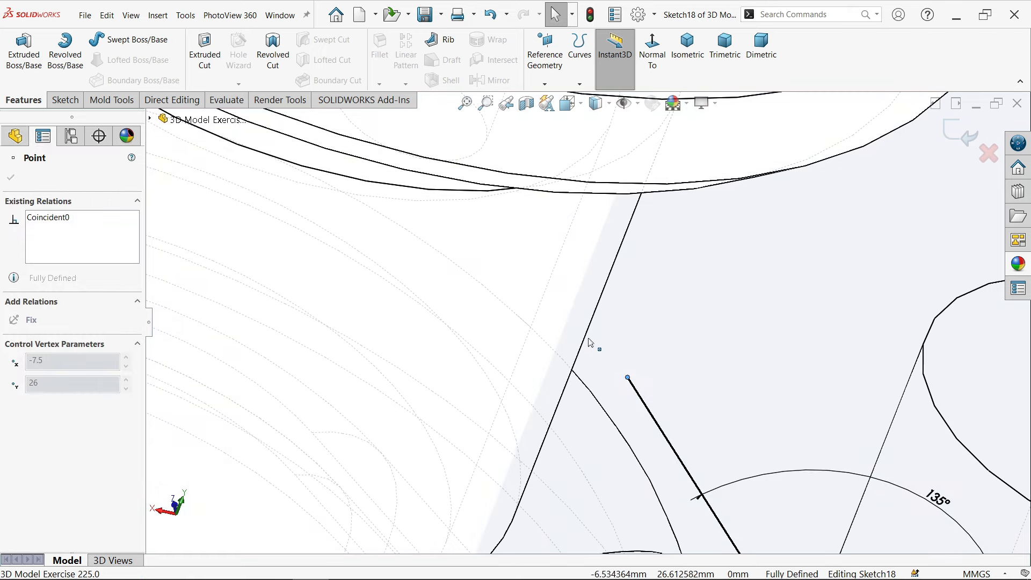
click(640, 379)
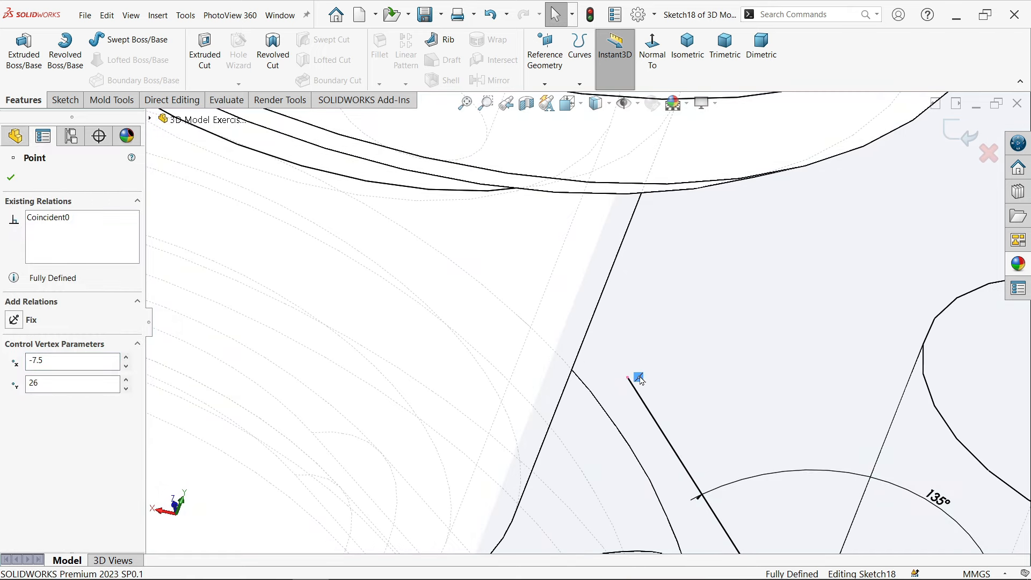
key(Delete)
drag(630, 381, 566, 279)
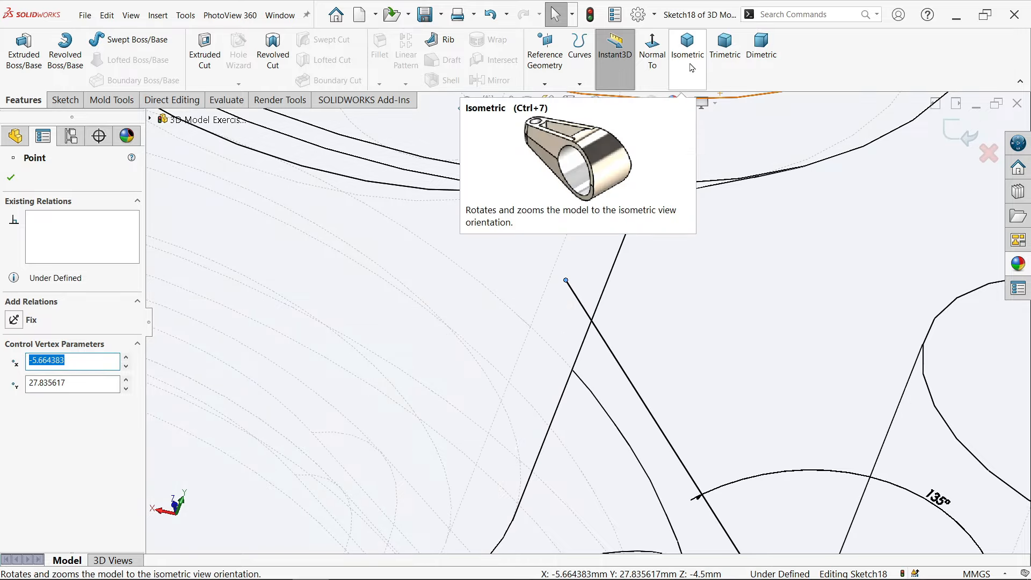
- Facing the sketch plane, make the line's upper endpoint coincident with the hidden inner wall edge of the upper cylinder
click(653, 58)
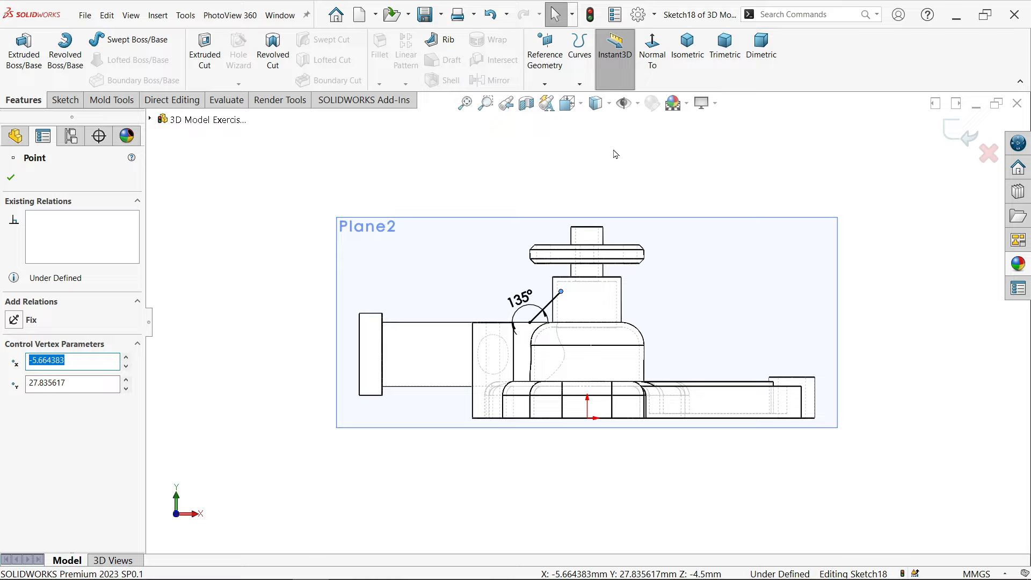
click(654, 58)
scroll(621, 302, down, 5)
scroll(620, 302, down, 6)
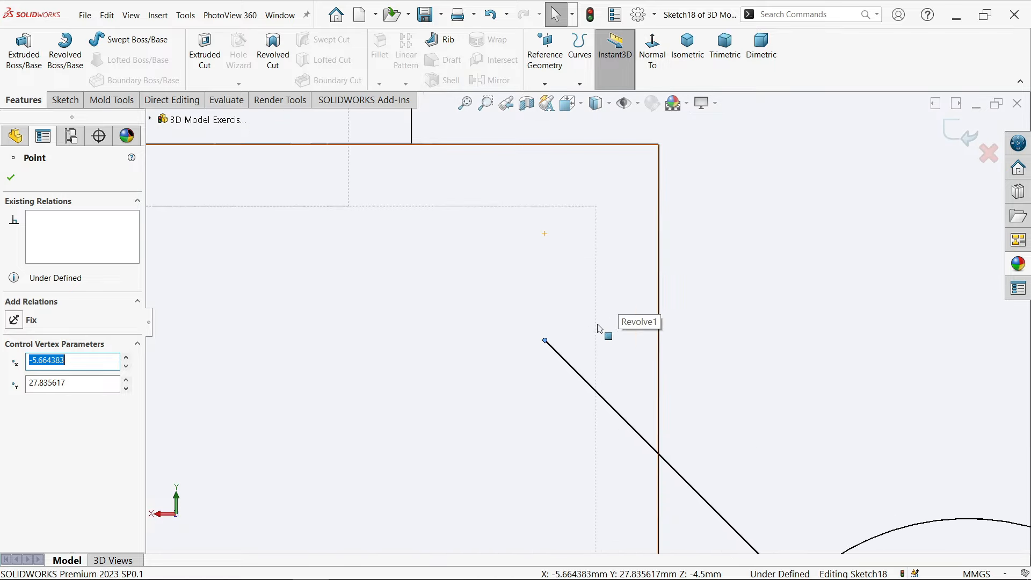
key(Escape)
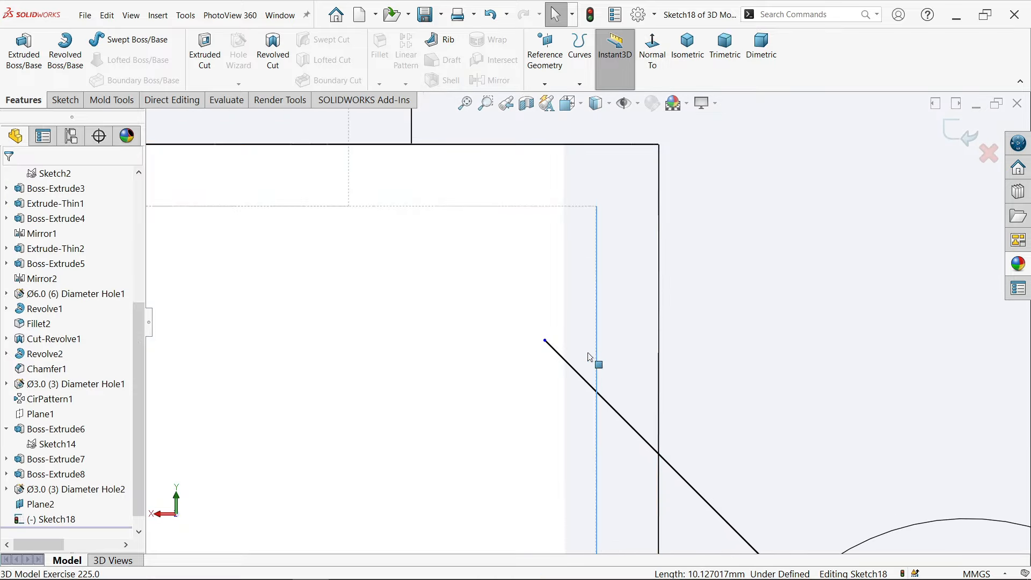
ctrl+click(545, 341)
click(47, 398)
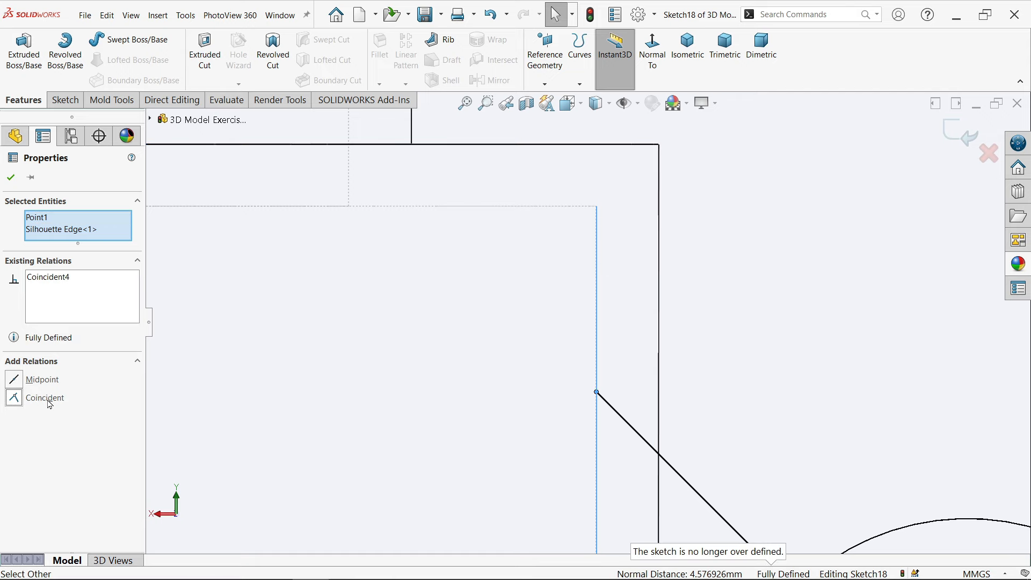
click(10, 178)
- Return the model display to shaded with edges
scroll(507, 274, up, 4)
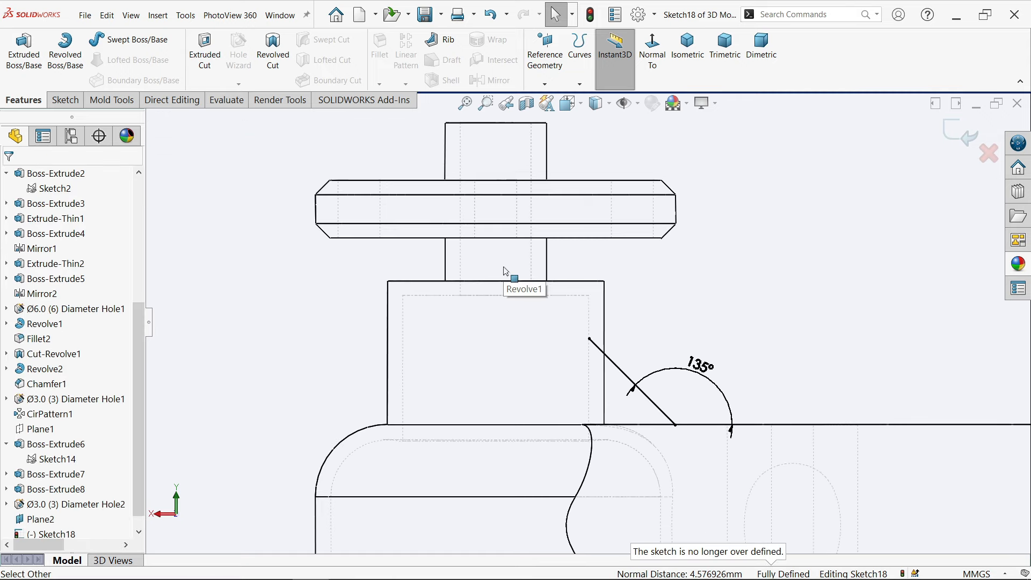
click(599, 103)
click(597, 130)
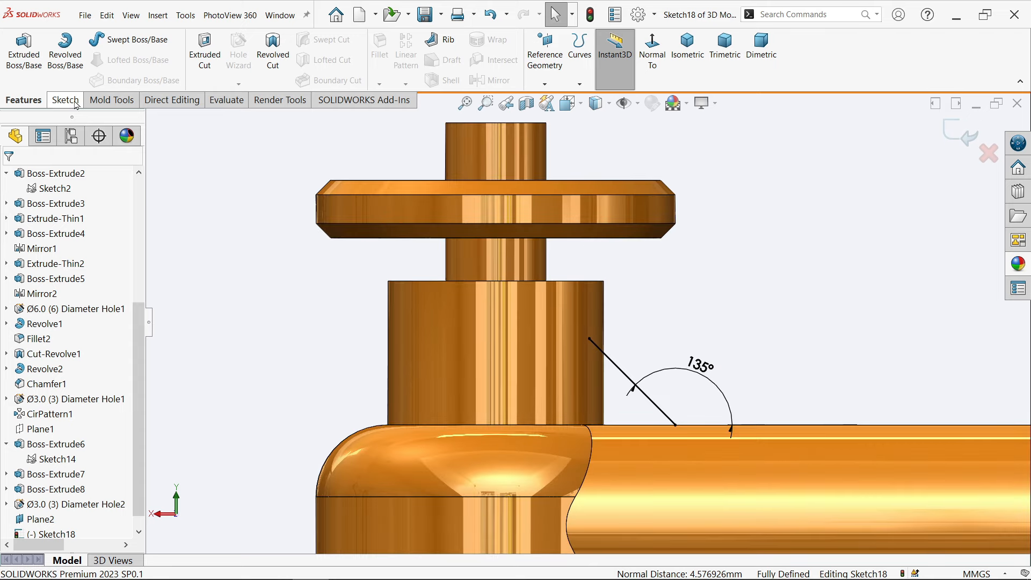
- Create a 1 mm thick rib from the sloping line, with the material side flipped toward the upper cylinder and side tube
click(441, 41)
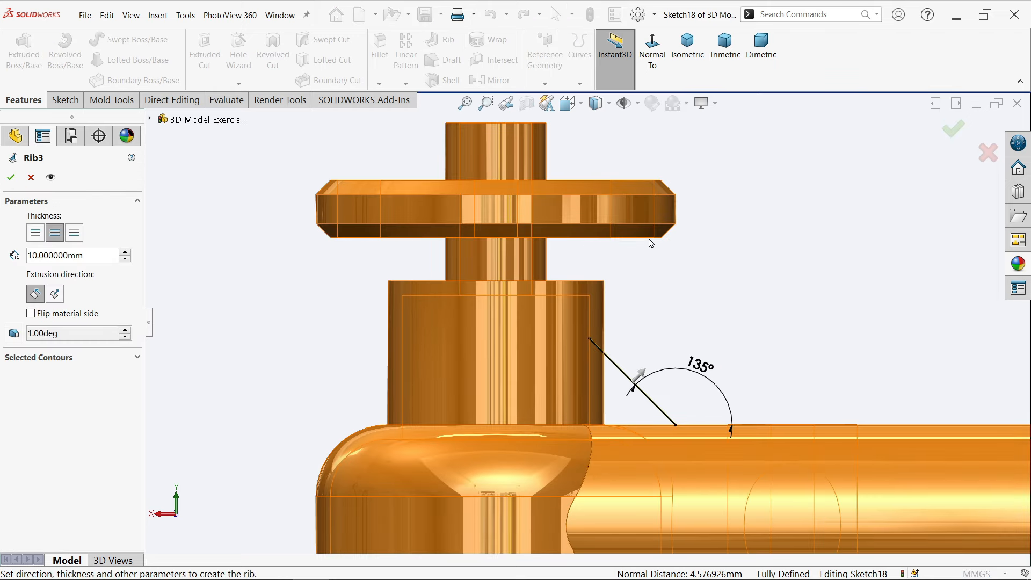
click(31, 314)
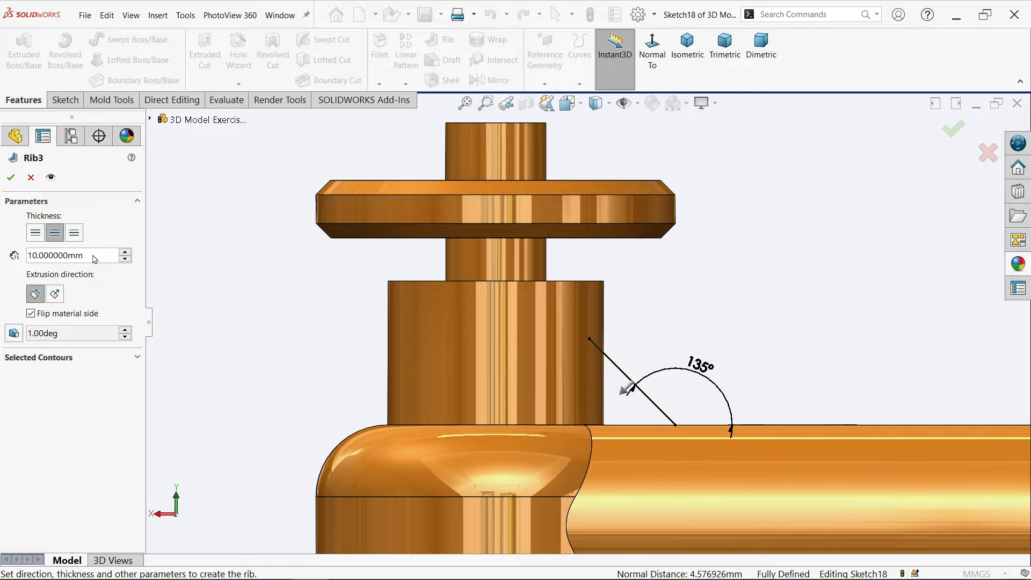
text(1)
key(Return)
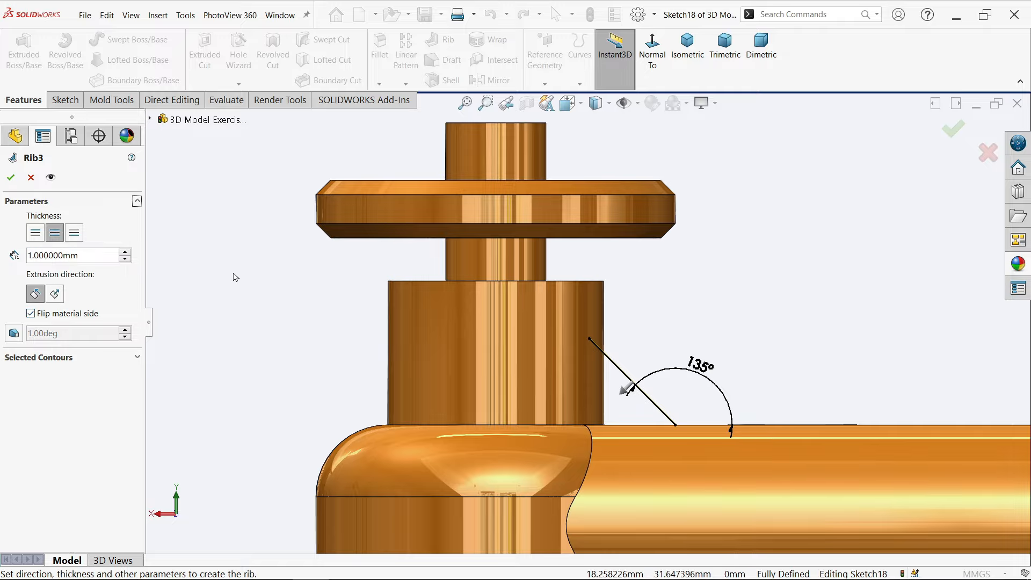
middle_drag(233, 276, 212, 319)
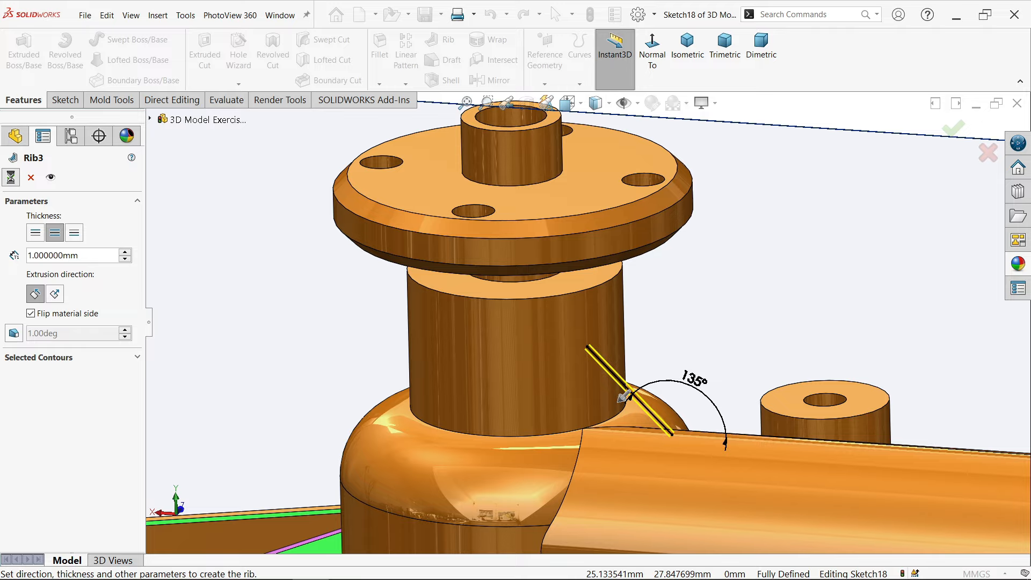
middle_drag(252, 329, 223, 329)
- Hide the reference plane used for the rib sketch
key(f)
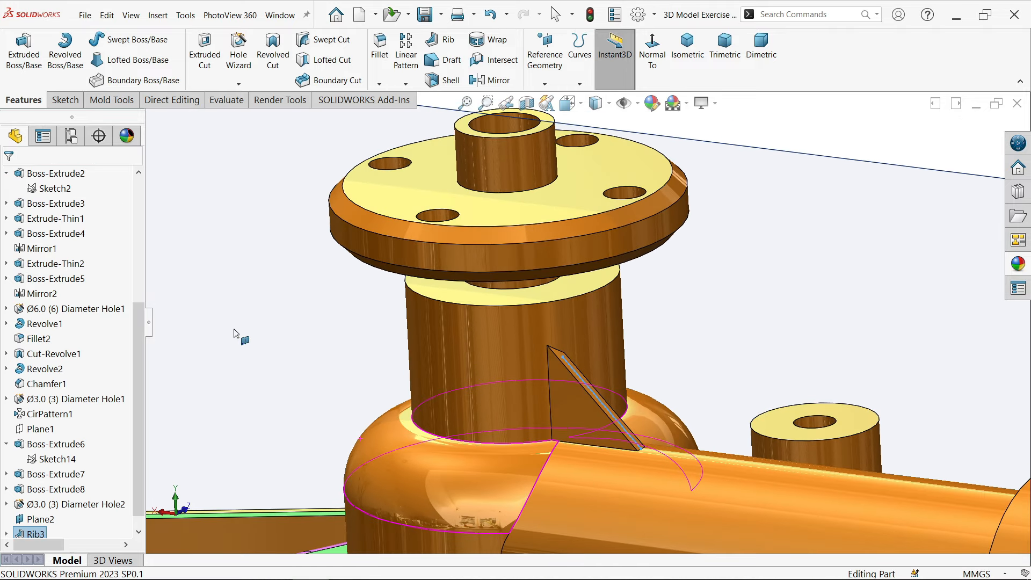
click(331, 208)
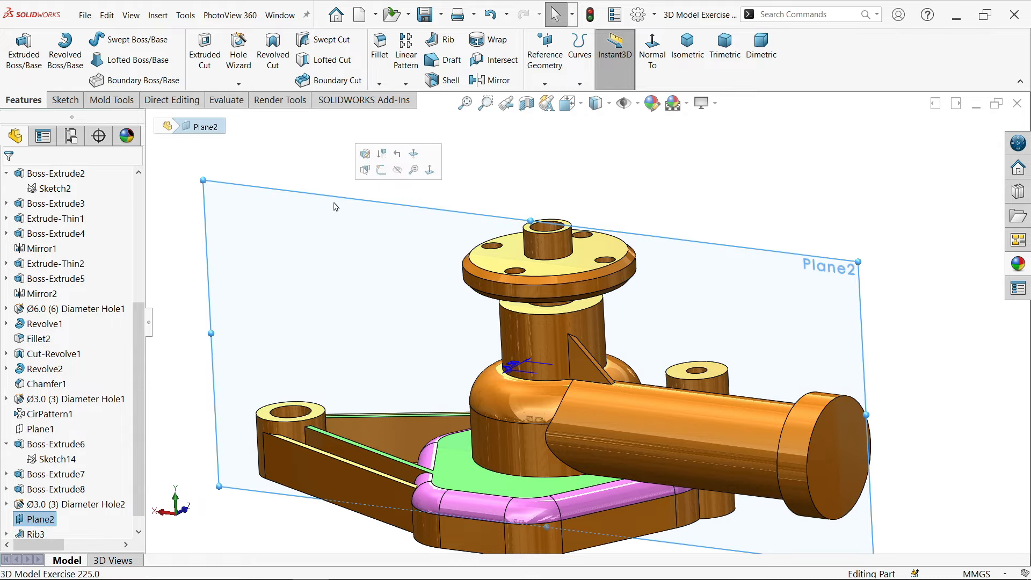
click(397, 170)
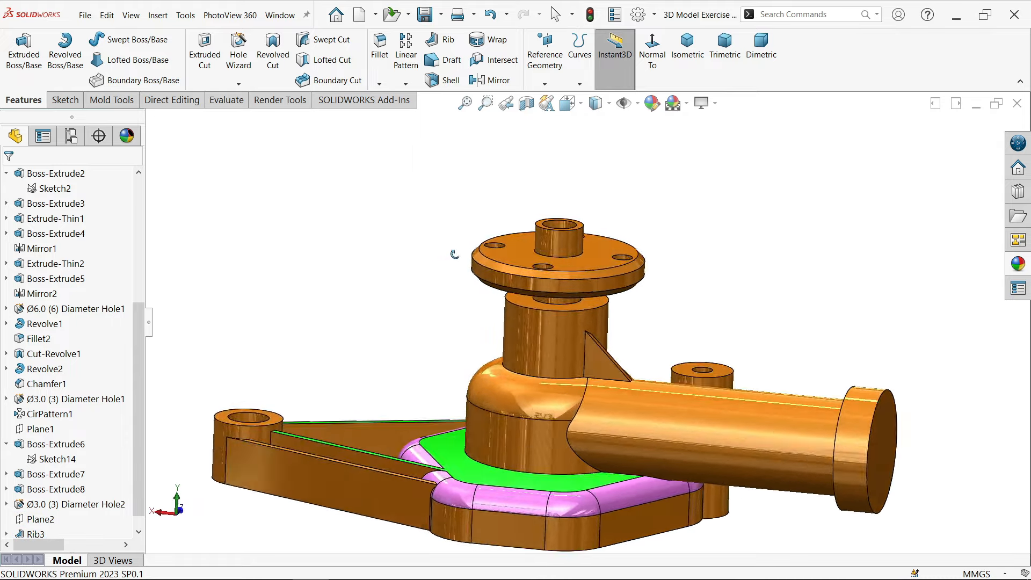
- Switch to the exercise drawing and examine the plan view around the small boss and its adjoining rib
key(alt+Tab)
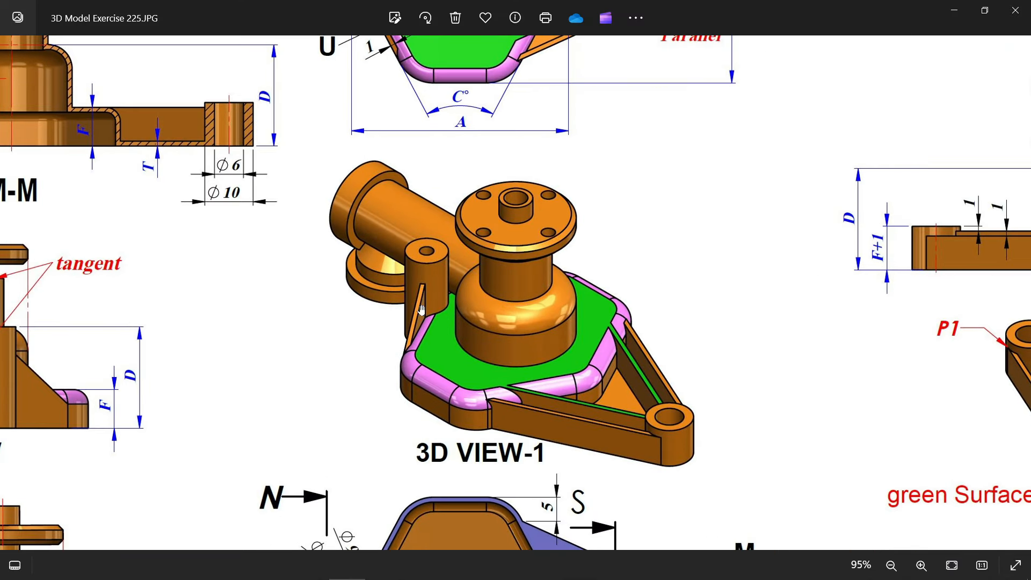
drag(471, 155, 502, 440)
scroll(430, 339, up, 5)
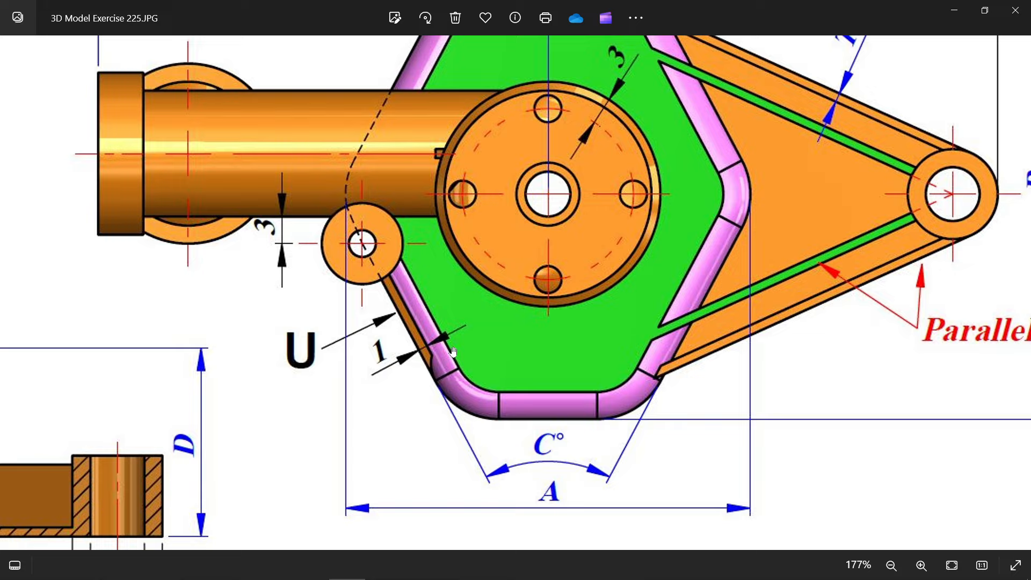
scroll(453, 352, down, 5)
mouse_move(368, 440)
mouse_down()
mouse_move(495, 217)
mouse_move(466, 376)
mouse_up()
scroll(506, 286, up, 5)
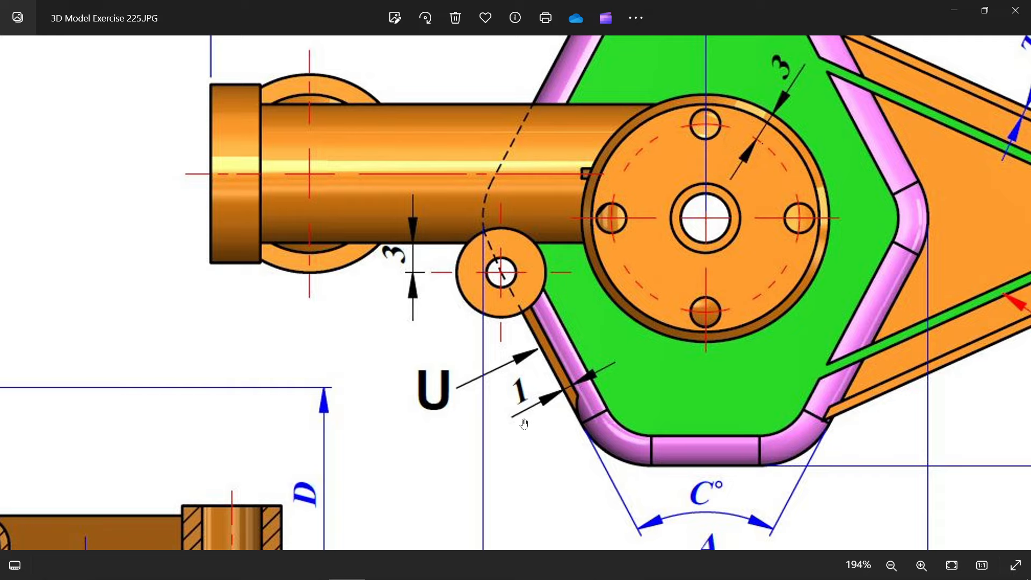
scroll(524, 424, down, 5)
- Examine the boss rib's shape and angle in views N-N and U of the drawing, and return to the SolidWorks model
mouse_move(468, 436)
mouse_down()
mouse_move(475, 347)
mouse_move(516, 302)
mouse_up()
drag(423, 450, 470, 368)
scroll(331, 408, up, 5)
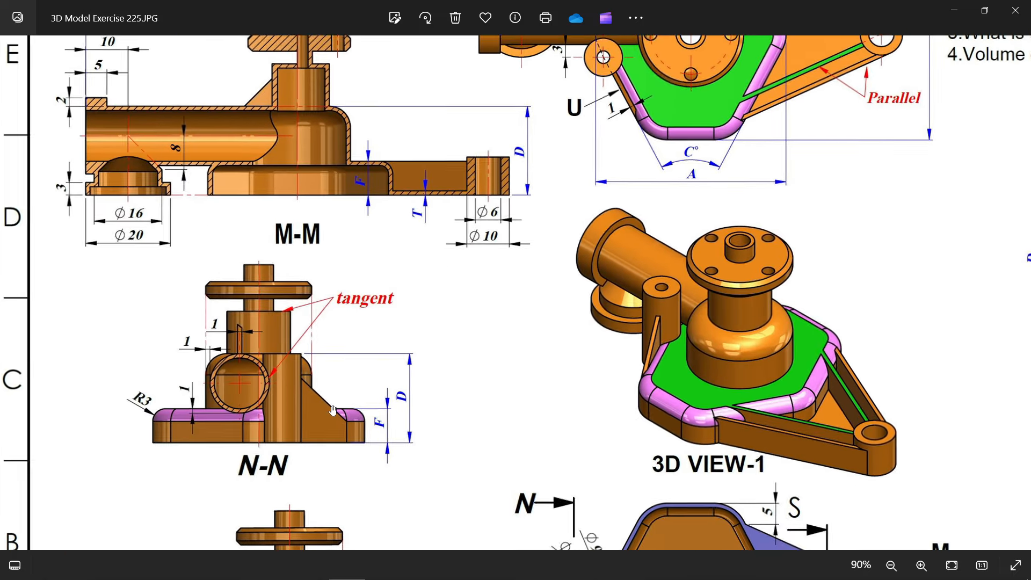
drag(312, 440, 458, 215)
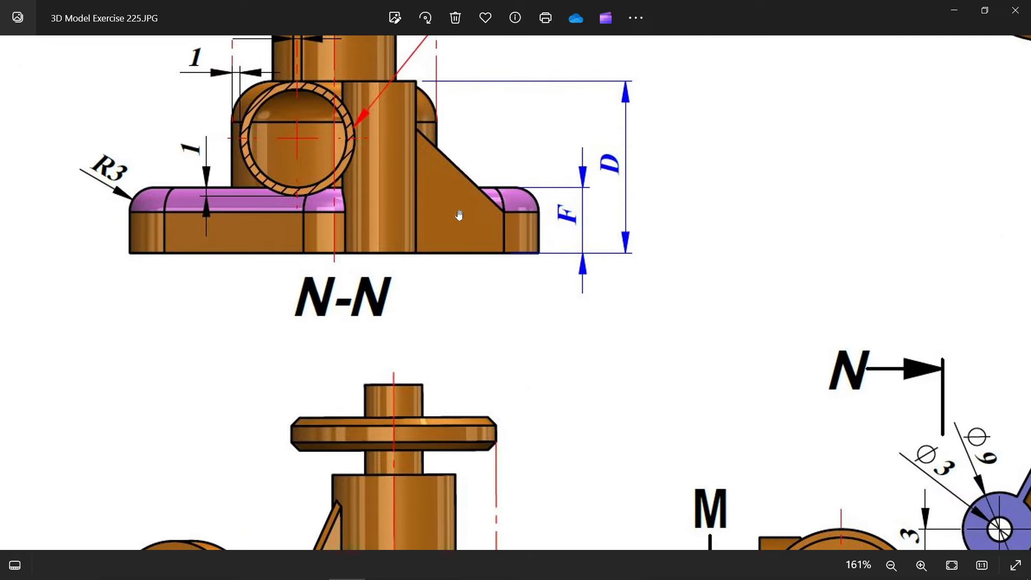
drag(429, 426, 464, 226)
drag(480, 365, 473, 271)
scroll(472, 409, up, 3)
scroll(473, 409, up, 2)
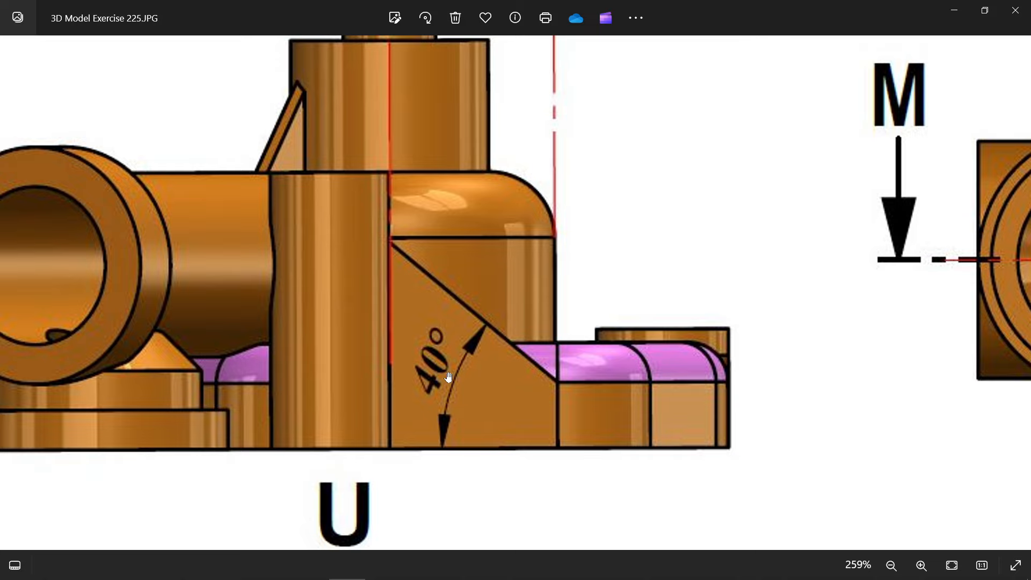
scroll(510, 317, down, 7)
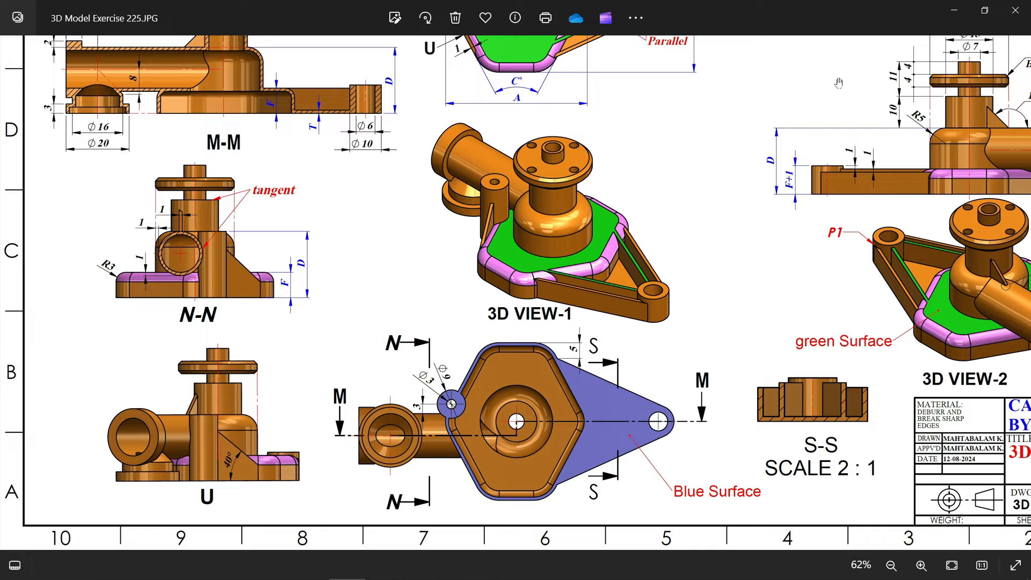
click(957, 9)
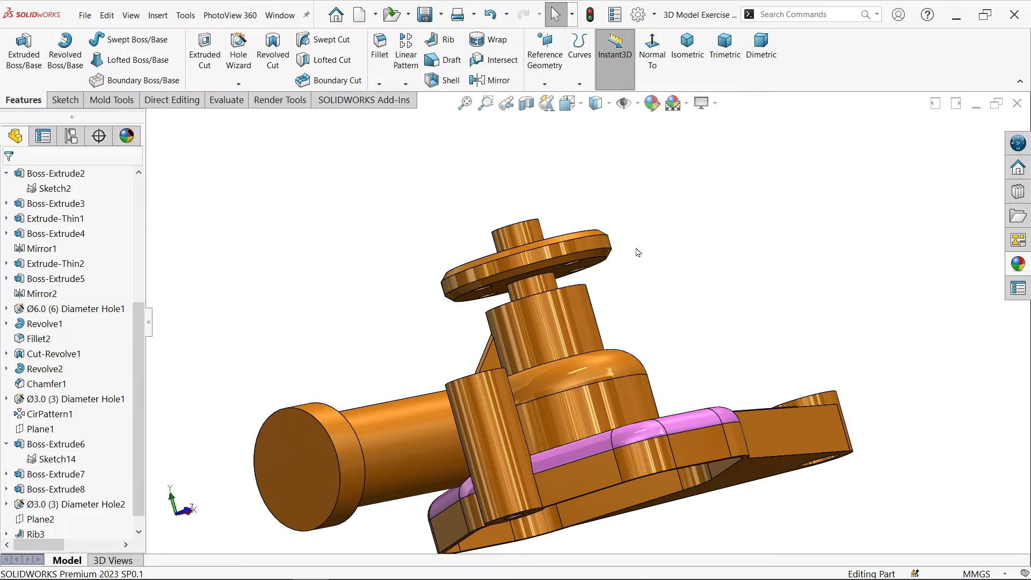
- Create a reference plane through the upper edge and the boss-side vertical edge of the base's angled side face beside the small boss
middle_drag(661, 236, 635, 352)
scroll(461, 486, up, 2)
scroll(466, 491, down, 3)
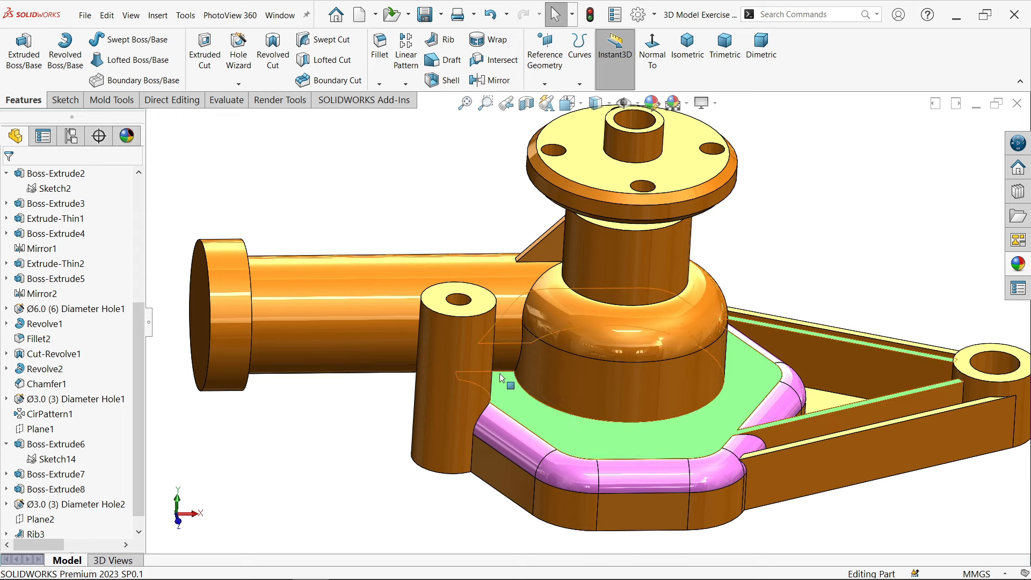
click(545, 84)
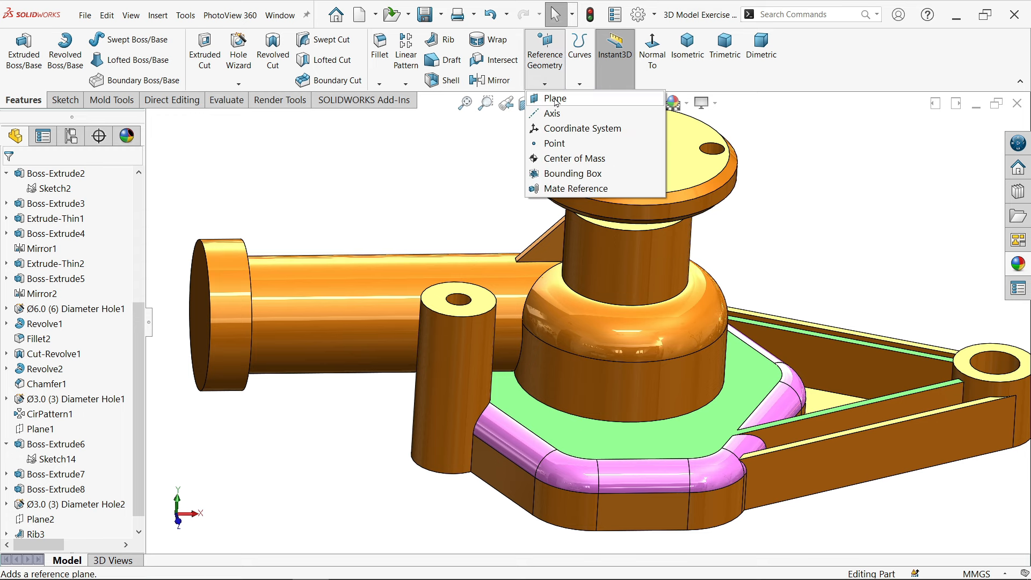
click(552, 99)
scroll(560, 349, down, 3)
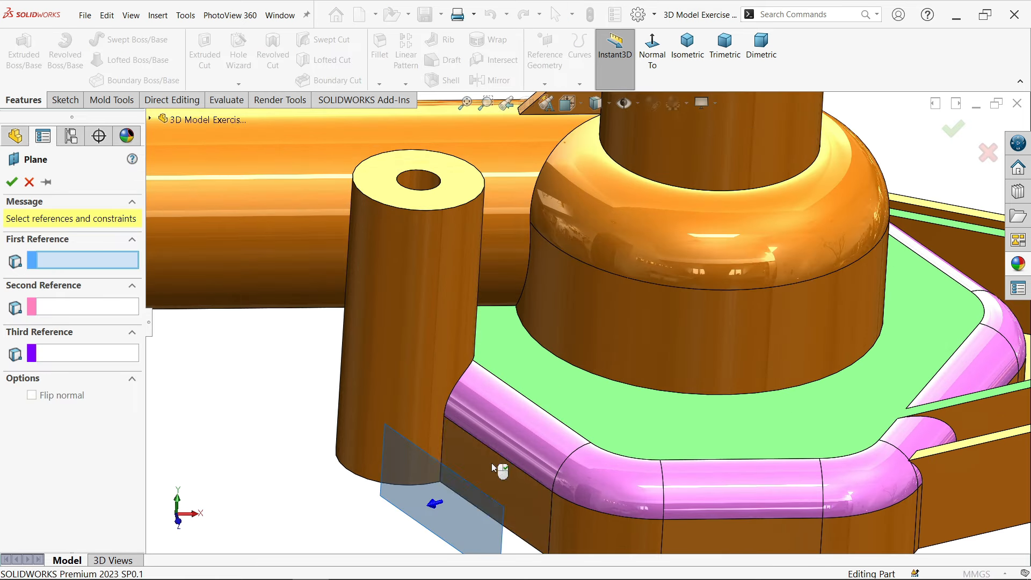
click(493, 467)
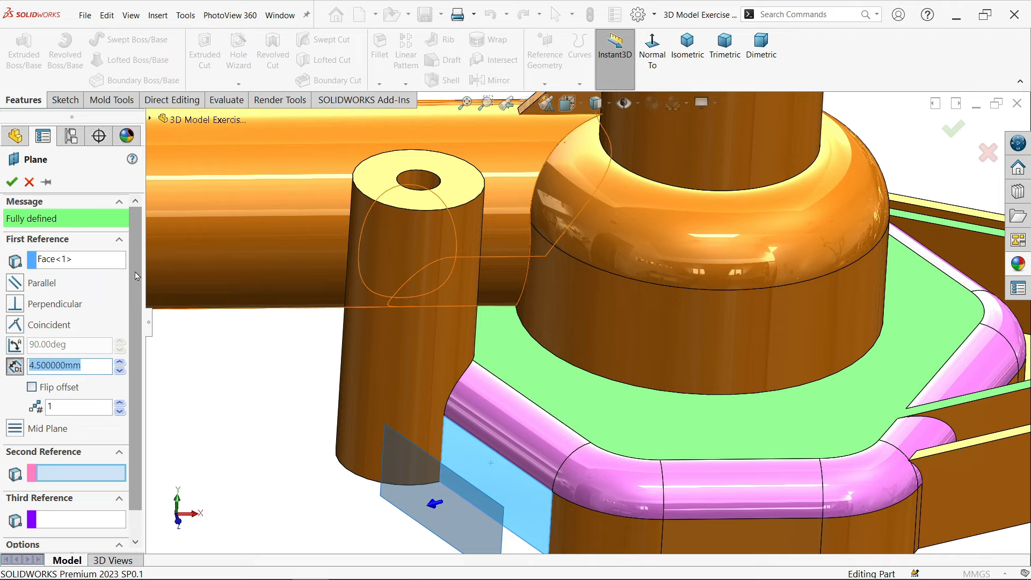
right_click(74, 265)
click(59, 278)
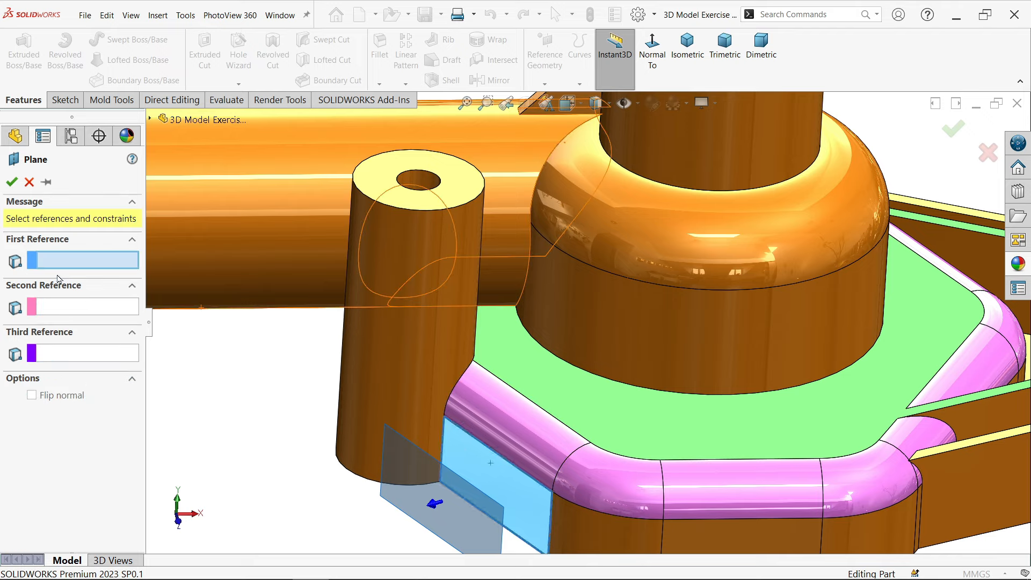
click(518, 470)
click(441, 463)
middle_drag(462, 477, 460, 472)
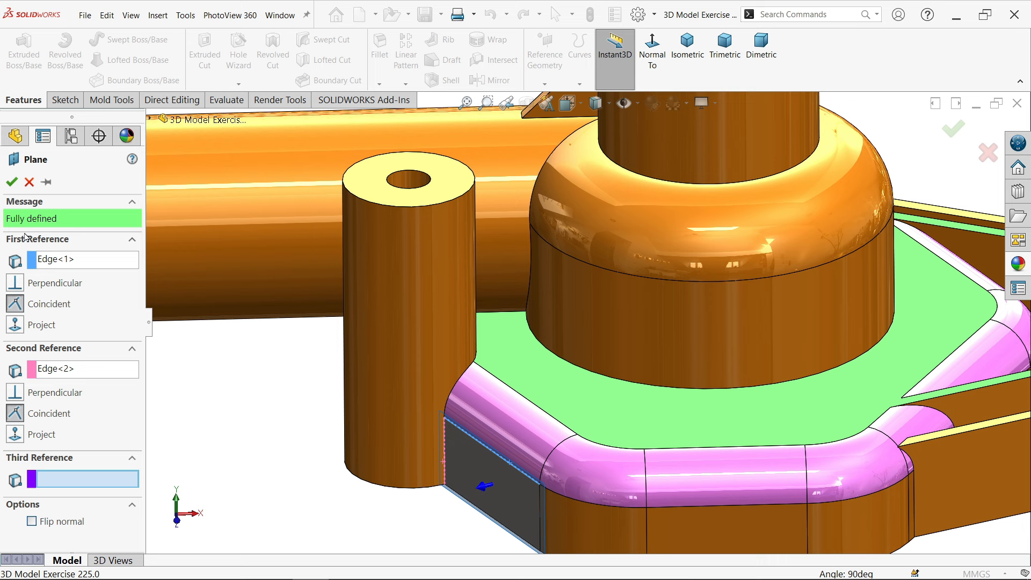
click(11, 182)
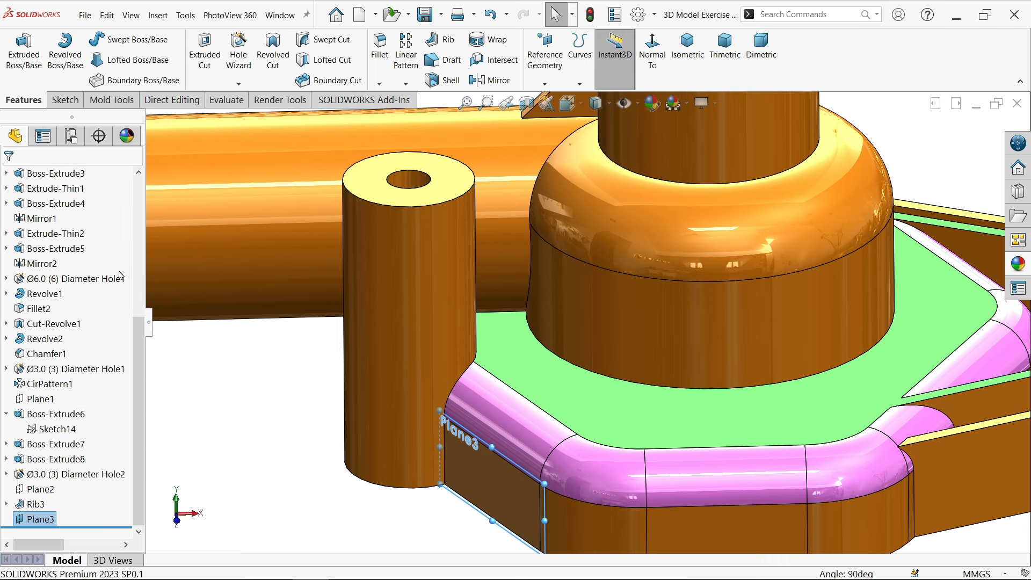
- Sketch on the new plane a sloping line about 16 mm long from the side face's upper outer corner to the small boss's edge
click(57, 101)
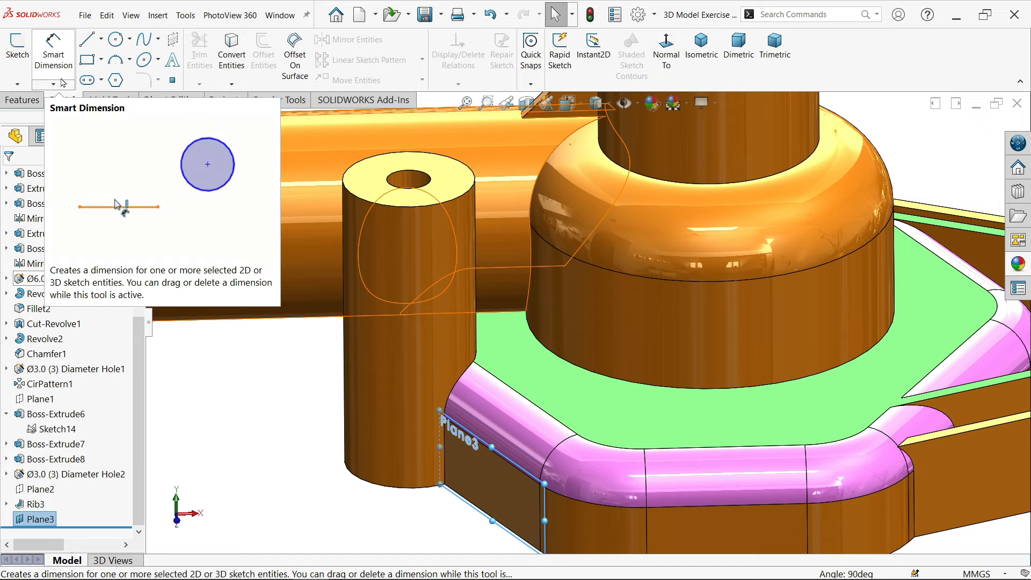
click(17, 48)
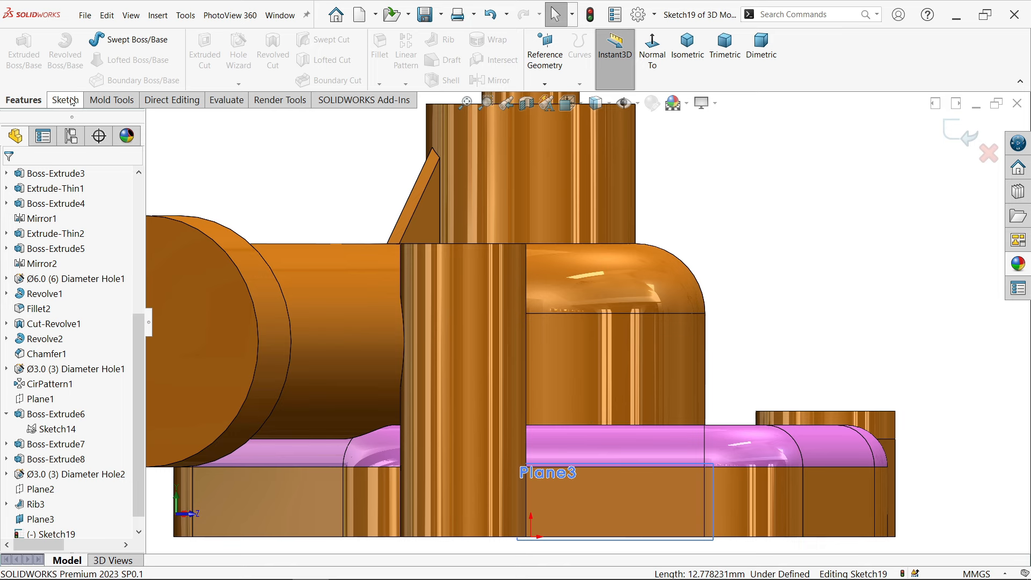
click(63, 100)
click(87, 39)
scroll(671, 457, down, 2)
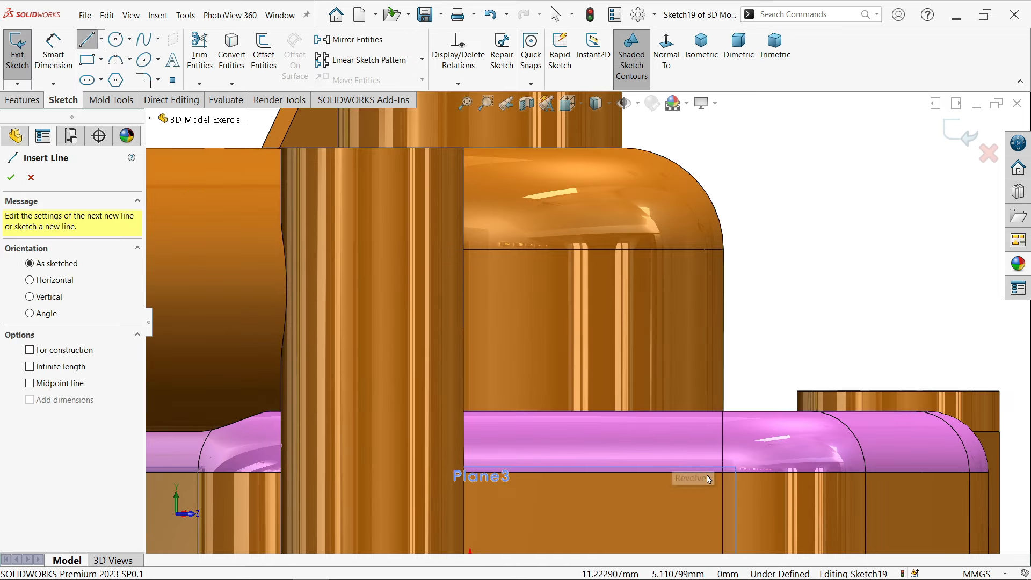
click(722, 472)
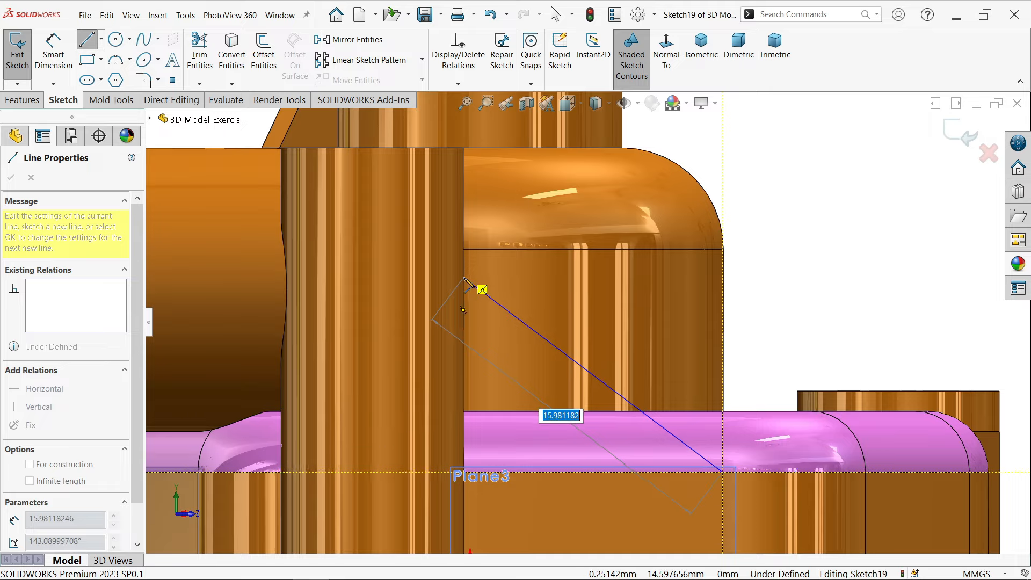
click(463, 277)
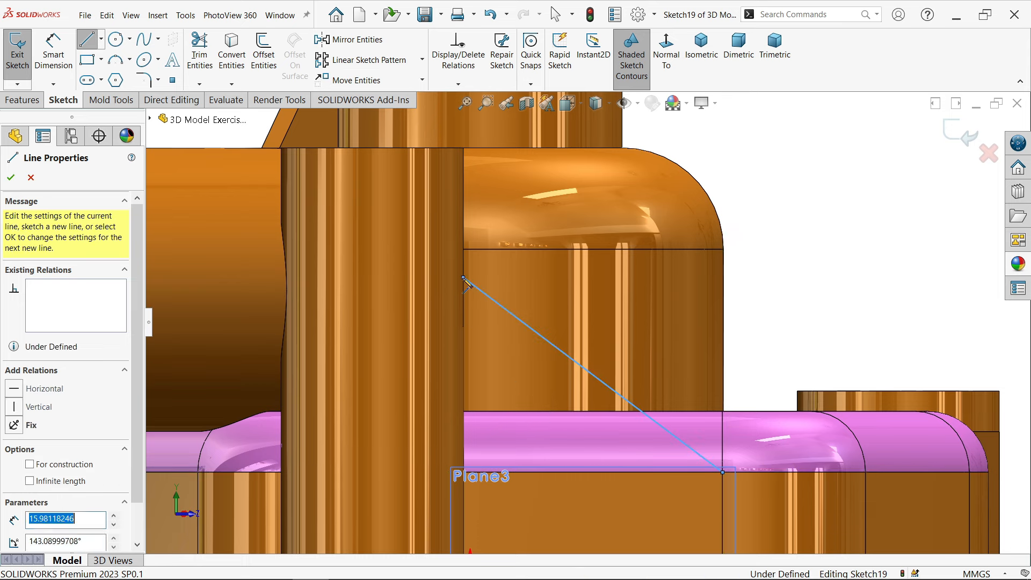
right_click(510, 274)
click(548, 284)
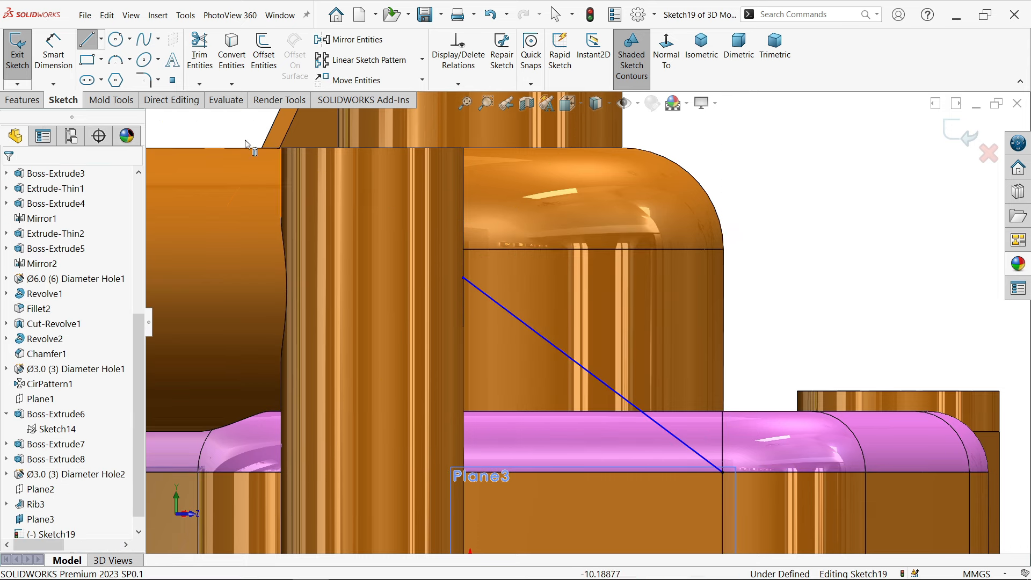
- Dimension the angle between the sloping line and the base's bottom edge as 40 degrees
click(53, 53)
scroll(588, 326, up, 2)
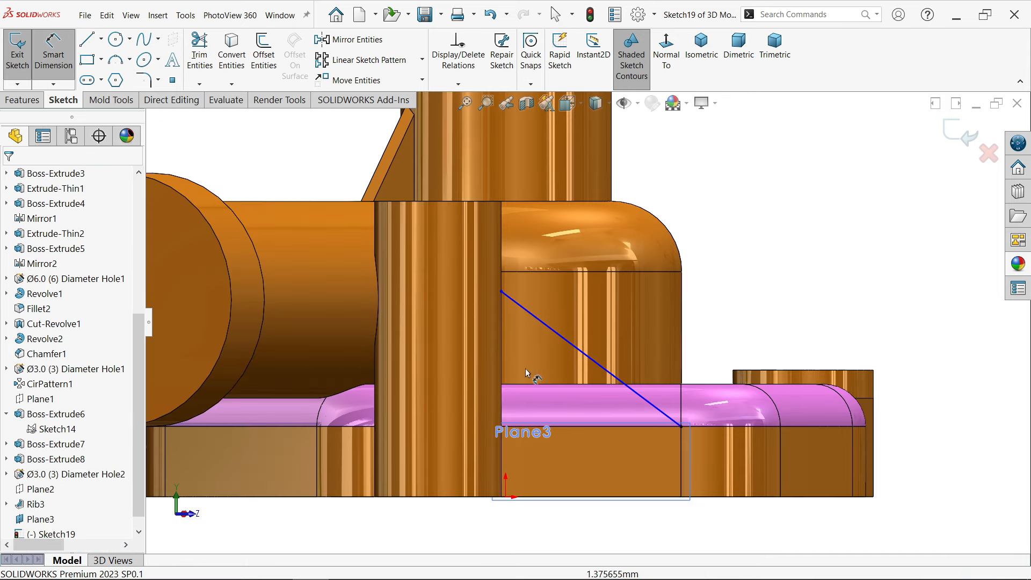
click(610, 374)
click(570, 495)
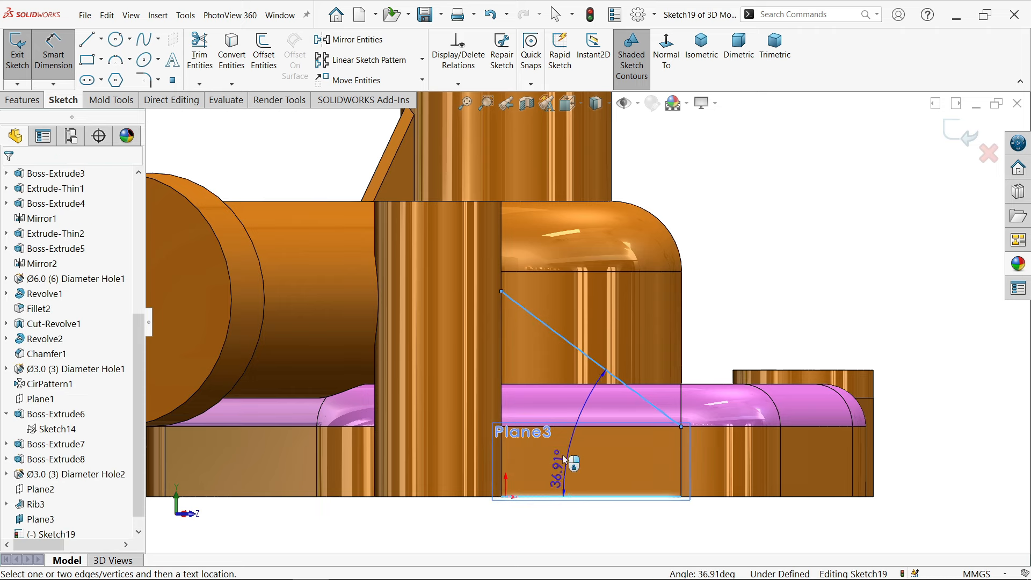
click(559, 446)
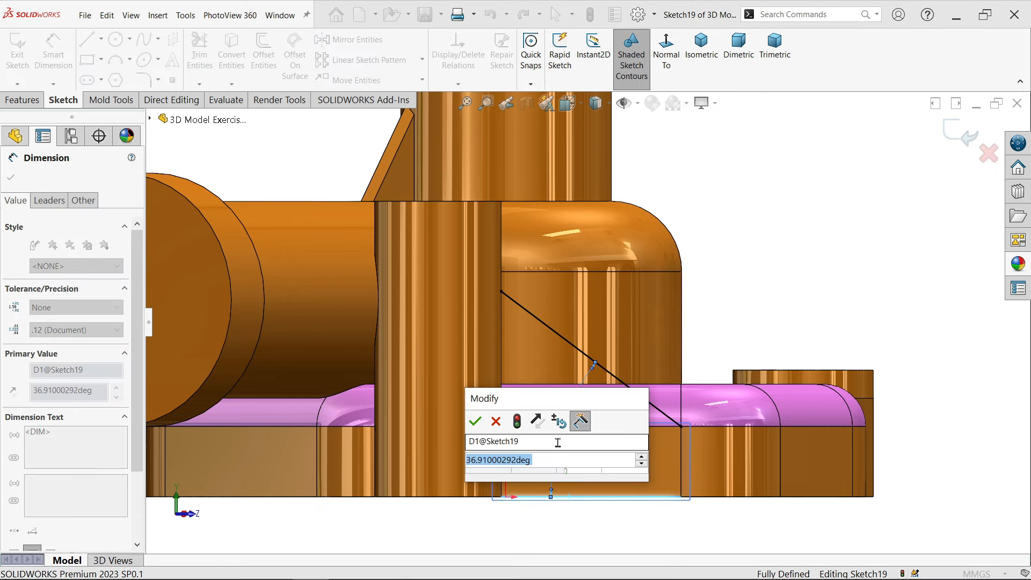
text(40)
click(474, 421)
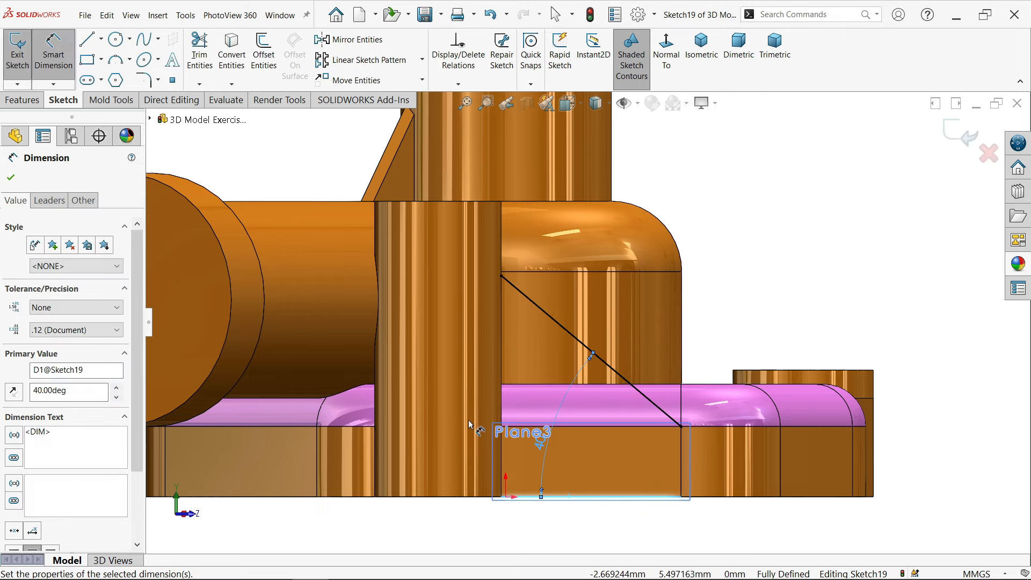
scroll(773, 274, up, 1)
scroll(773, 274, up, 1)
click(844, 205)
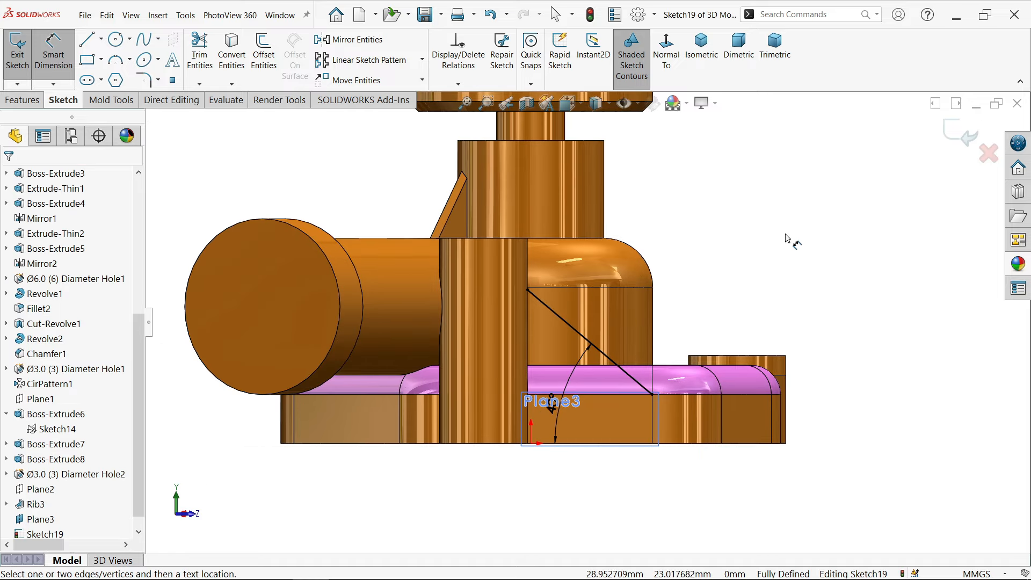
- Start a 1 mm thick rib from the sloping line and flip its material side towards the base and small boss
middle_drag(759, 232, 703, 348)
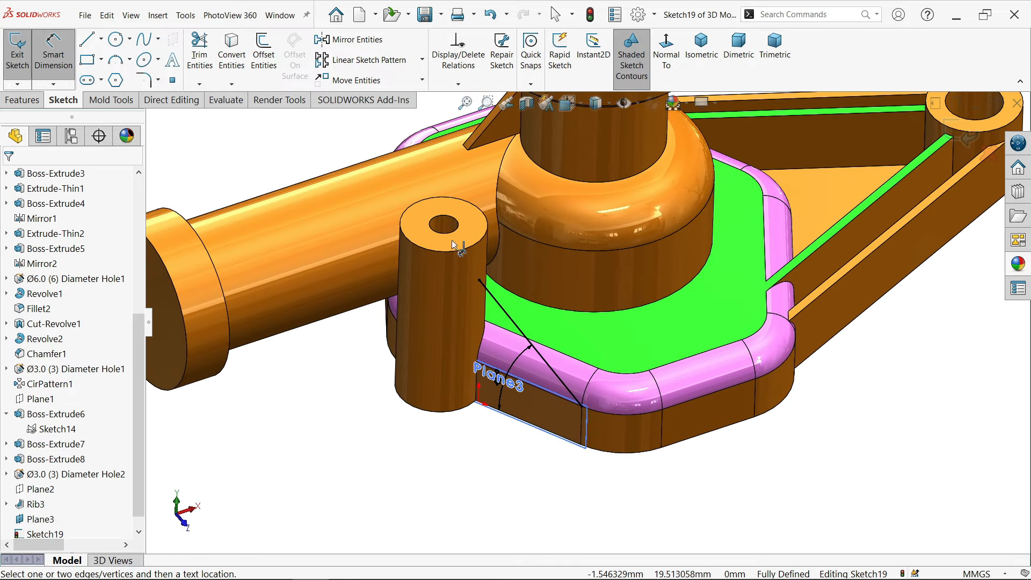
click(22, 101)
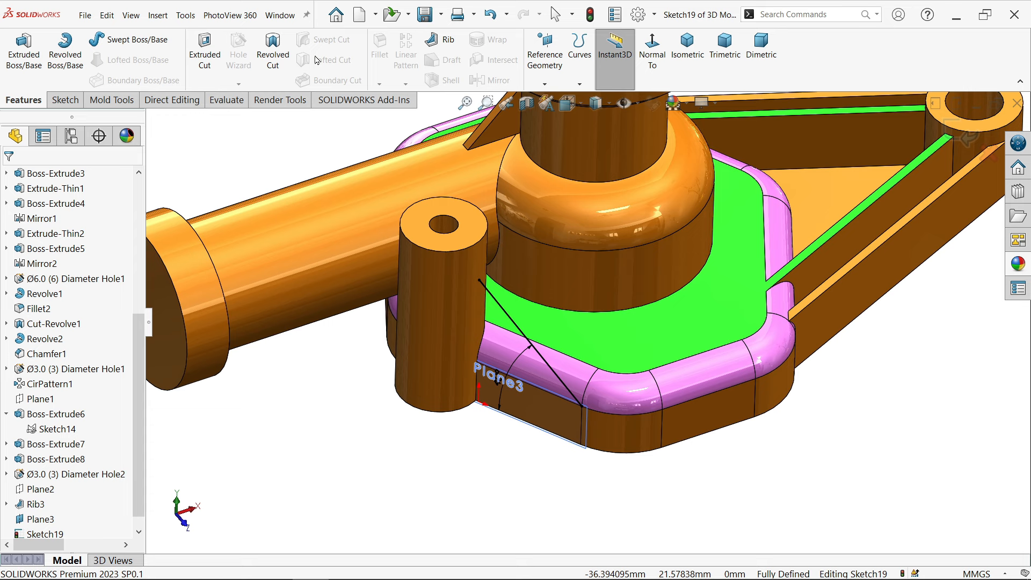
click(442, 41)
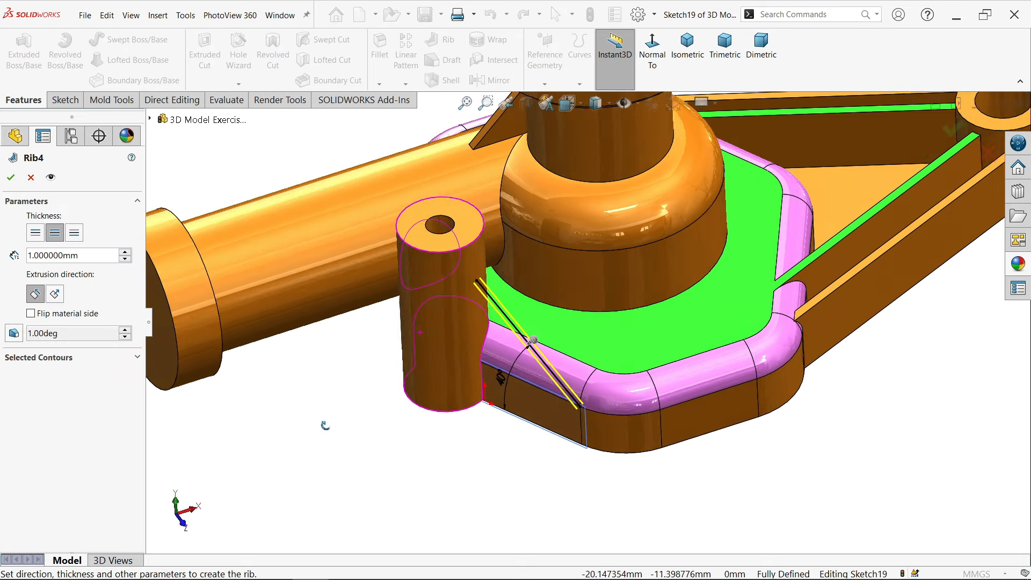
scroll(539, 461, down, 3)
middle_drag(540, 460, 529, 446)
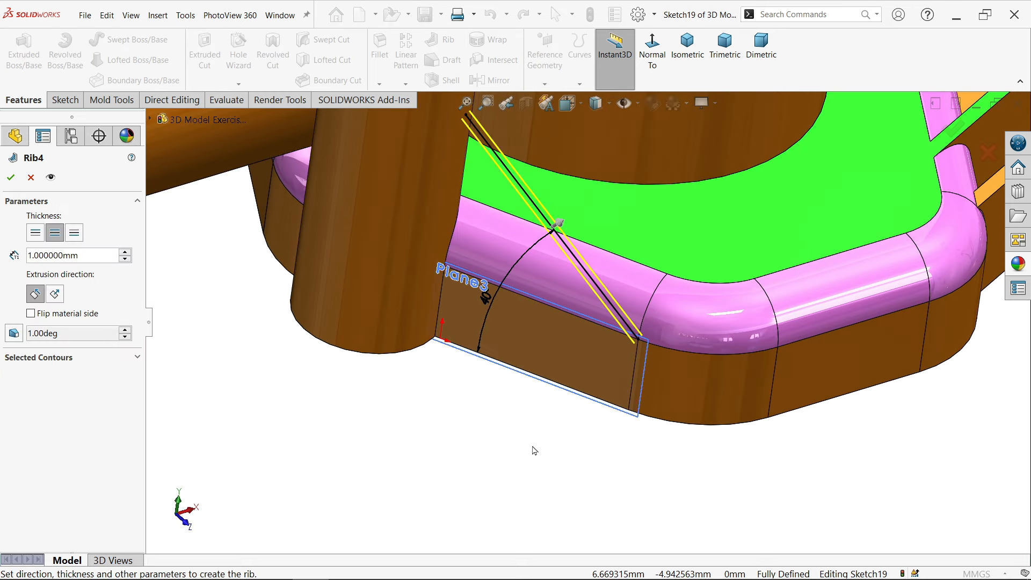
click(73, 317)
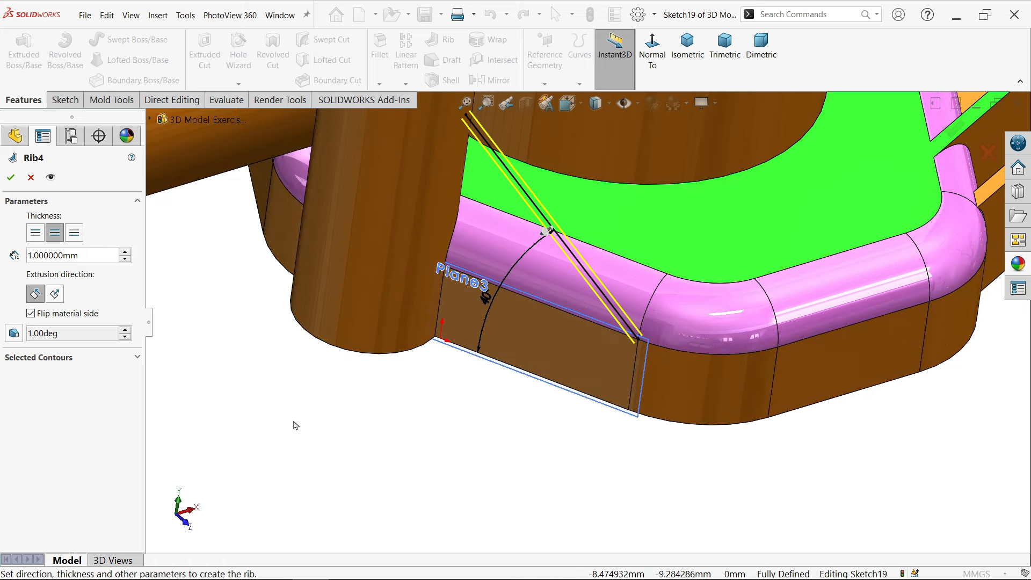
- Place the rib's 1 mm thickness entirely on the inner side of the sketch line and create the rib
middle_drag(292, 424, 244, 488)
scroll(502, 273, down, 3)
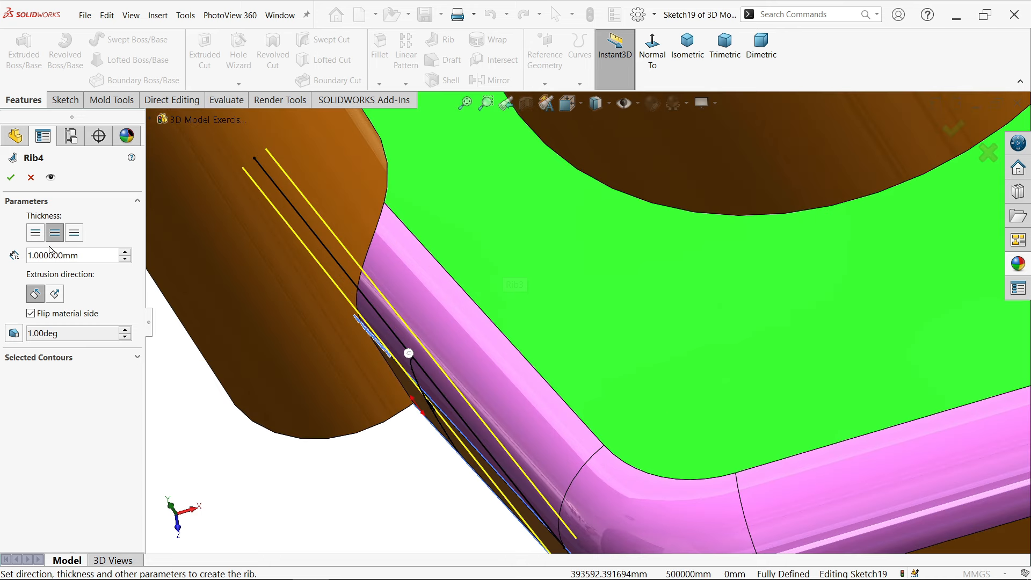
click(35, 234)
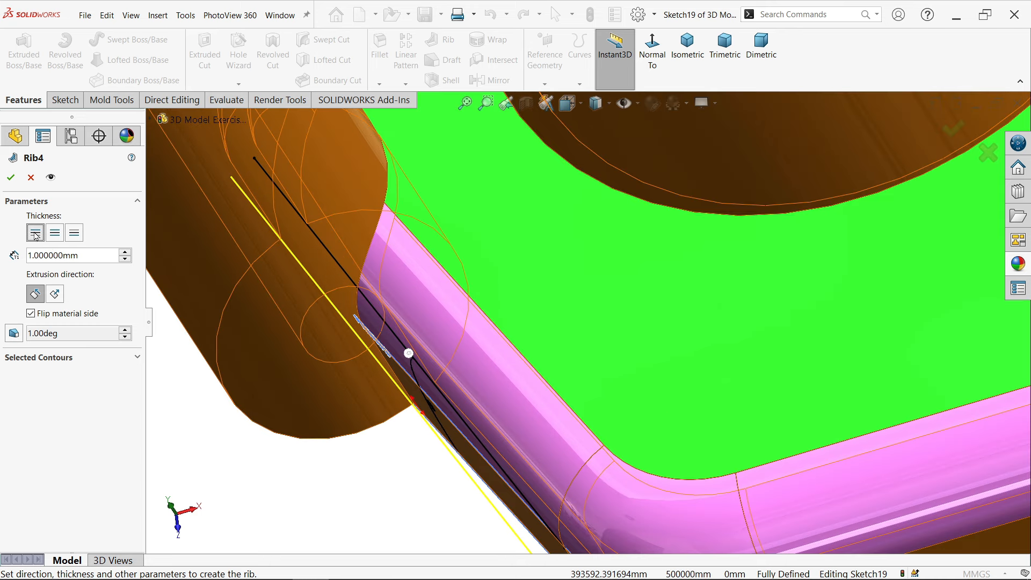
click(74, 234)
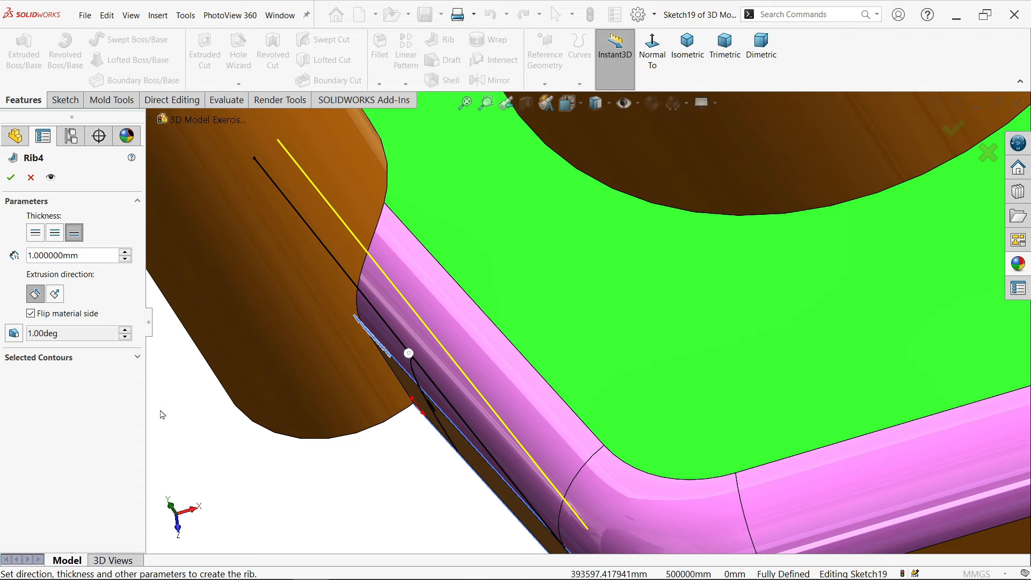
scroll(162, 415, up, 4)
middle_drag(336, 430, 387, 423)
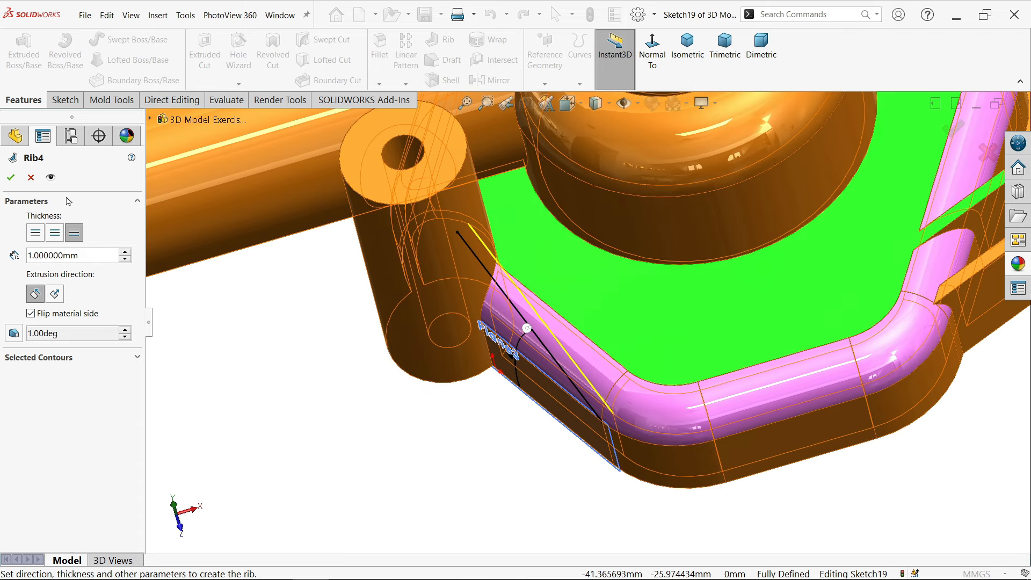
click(10, 178)
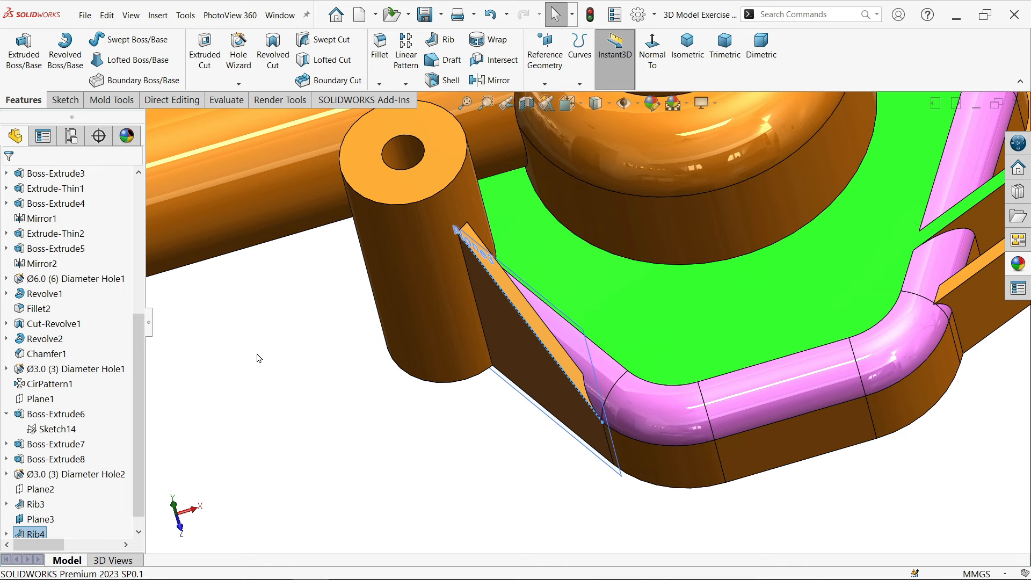
- Hide the reference plane used for the new rib and show the part in isometric view
click(432, 441)
middle_drag(437, 453, 472, 424)
click(696, 304)
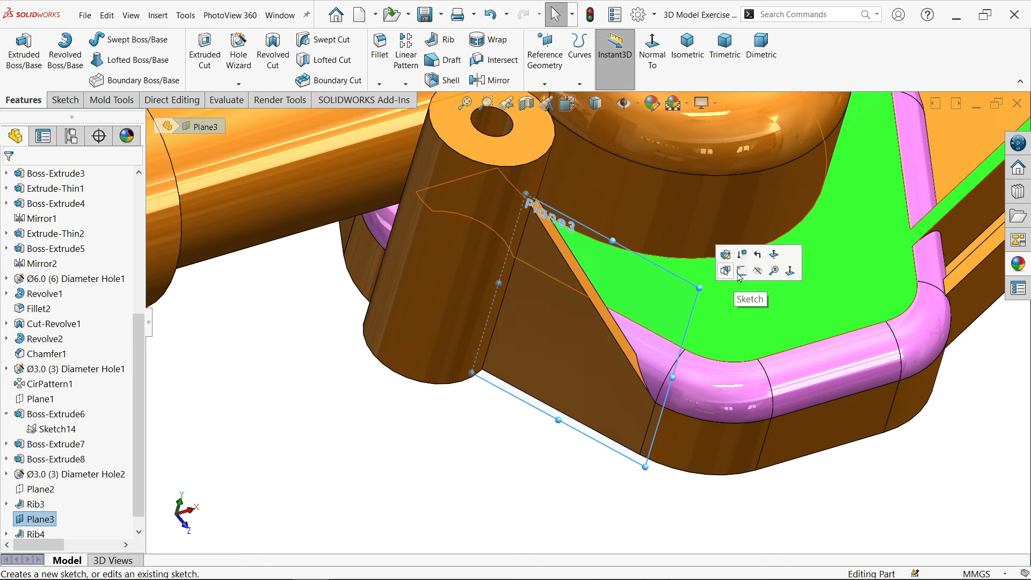
click(758, 272)
middle_drag(548, 478, 515, 463)
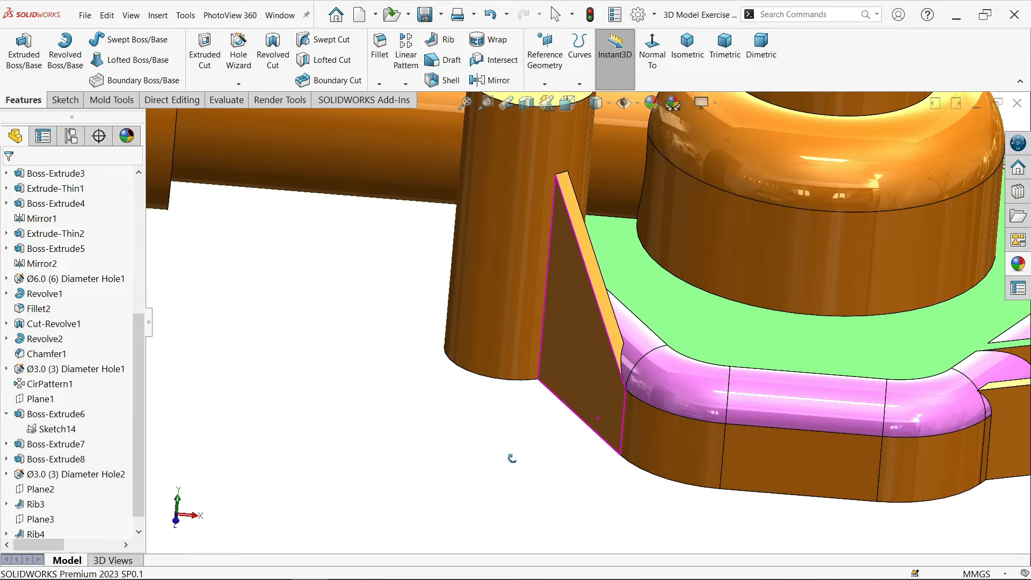
click(688, 46)
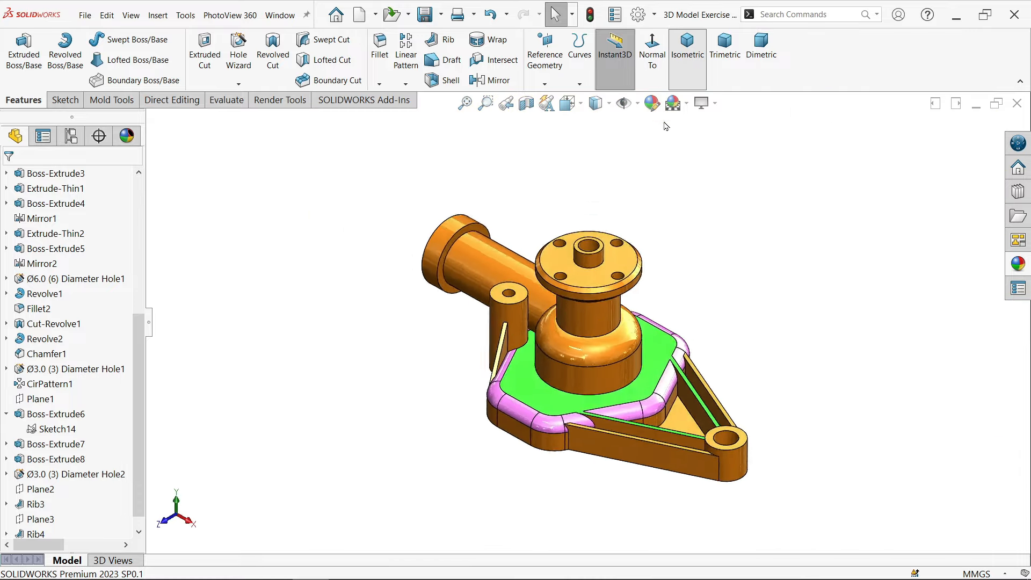
- Examine the stepped outlet under the horizontal pipe in section M-M of the drawing, and return to the SolidWorks model
key(alt+Tab)
scroll(78, 224, up, 5)
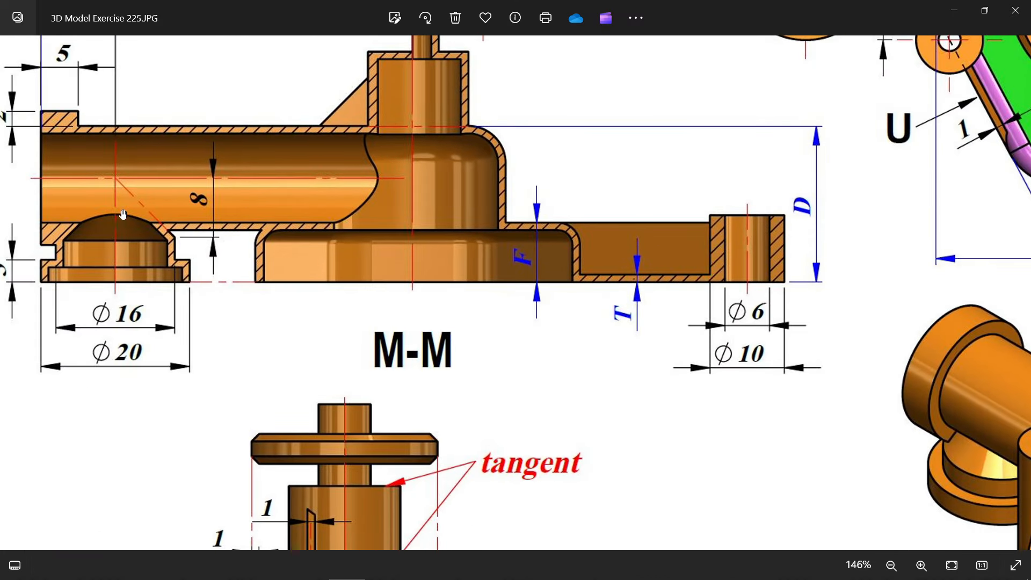
scroll(141, 223, up, 1)
drag(223, 256, 352, 290)
scroll(197, 331, up, 1)
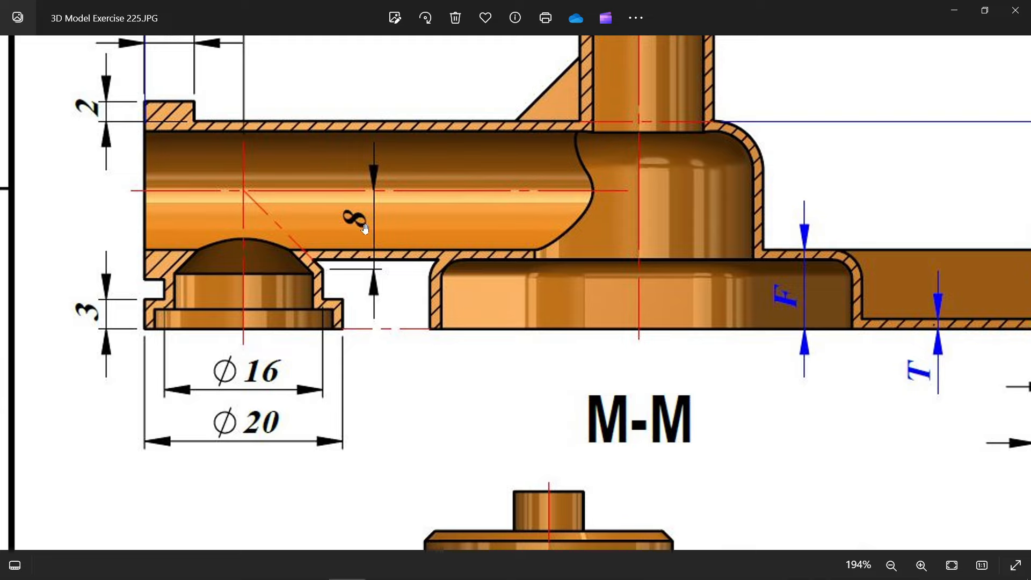
drag(299, 218, 310, 289)
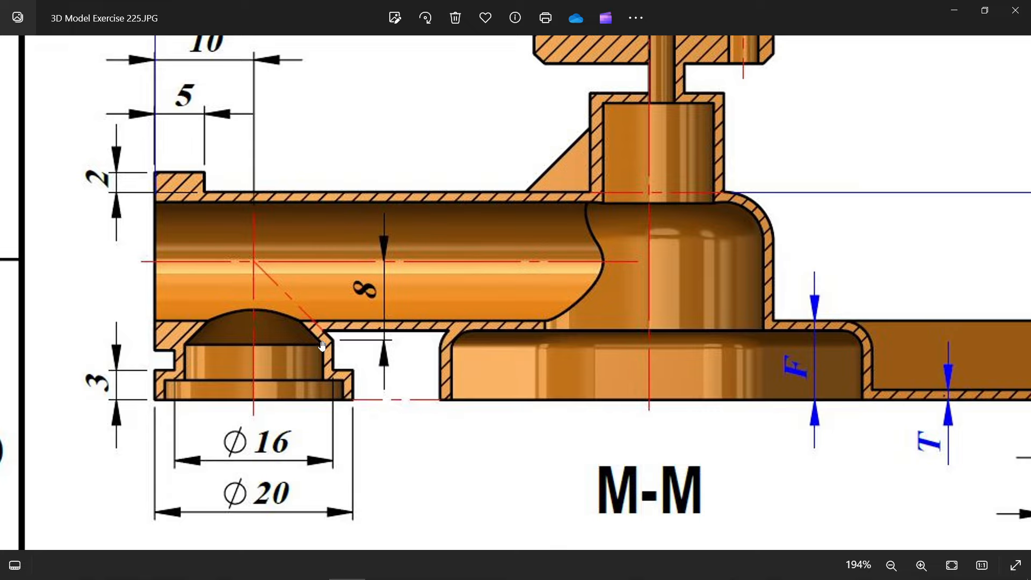
scroll(296, 353, down, 1)
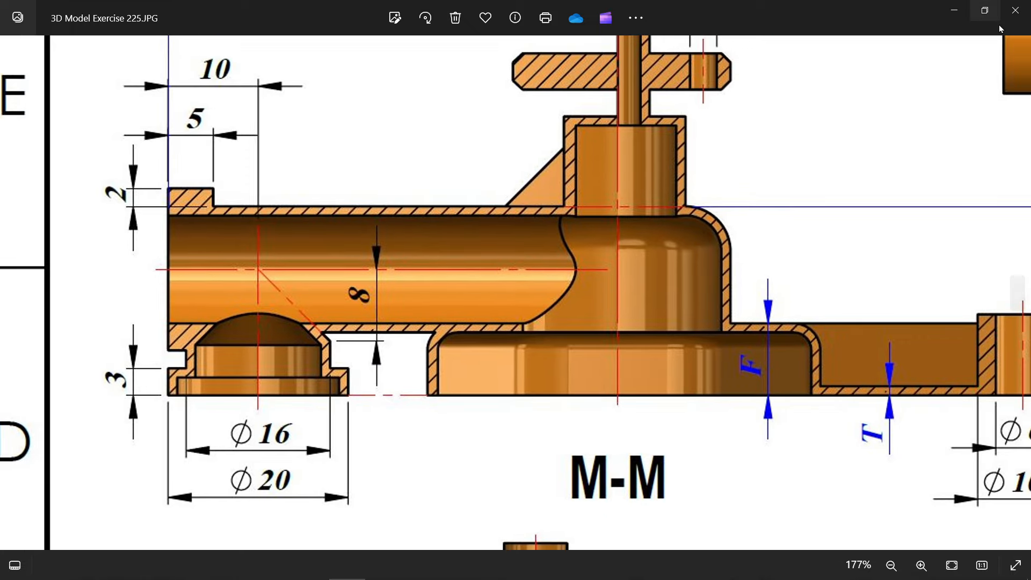
click(958, 8)
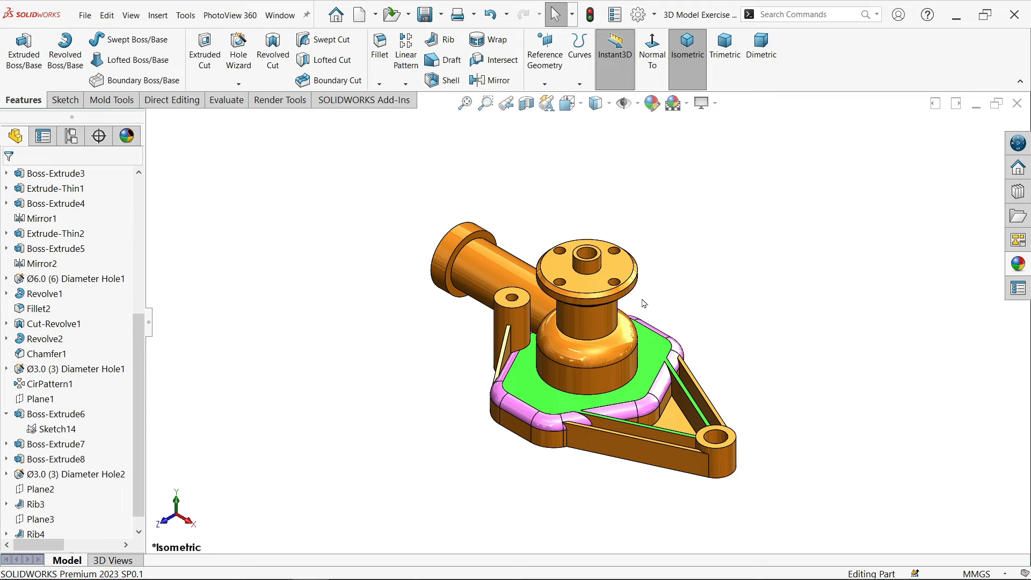
- Open a sketch on Plane2, the vertical plane running along the horizontal pipe
click(481, 252)
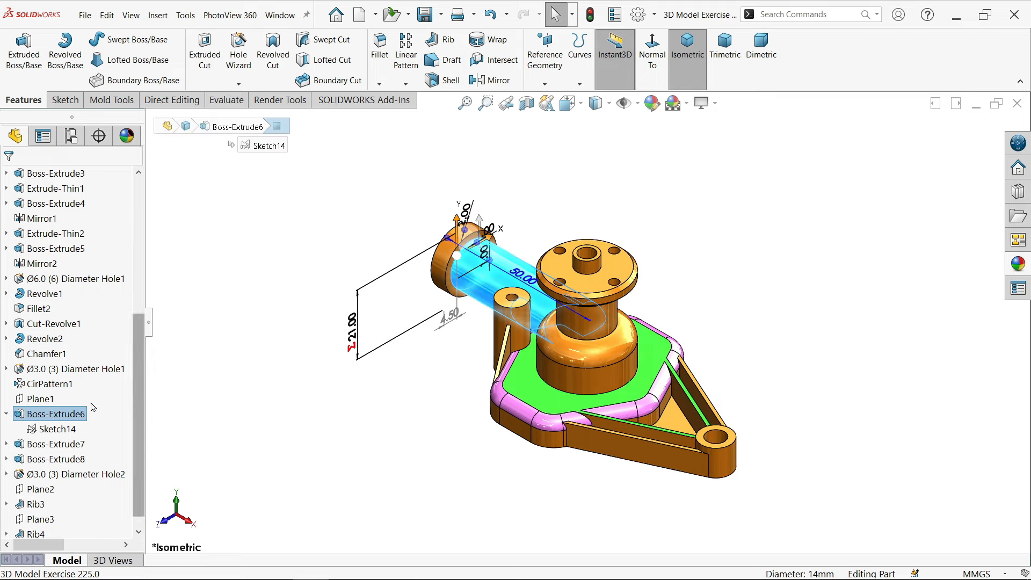
click(40, 398)
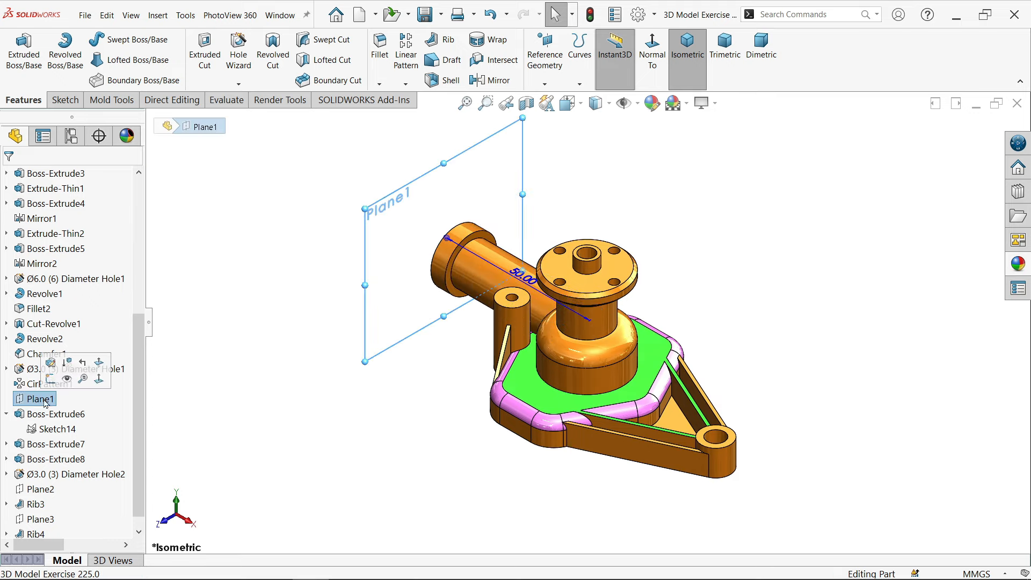
click(39, 492)
middle_drag(298, 370, 388, 359)
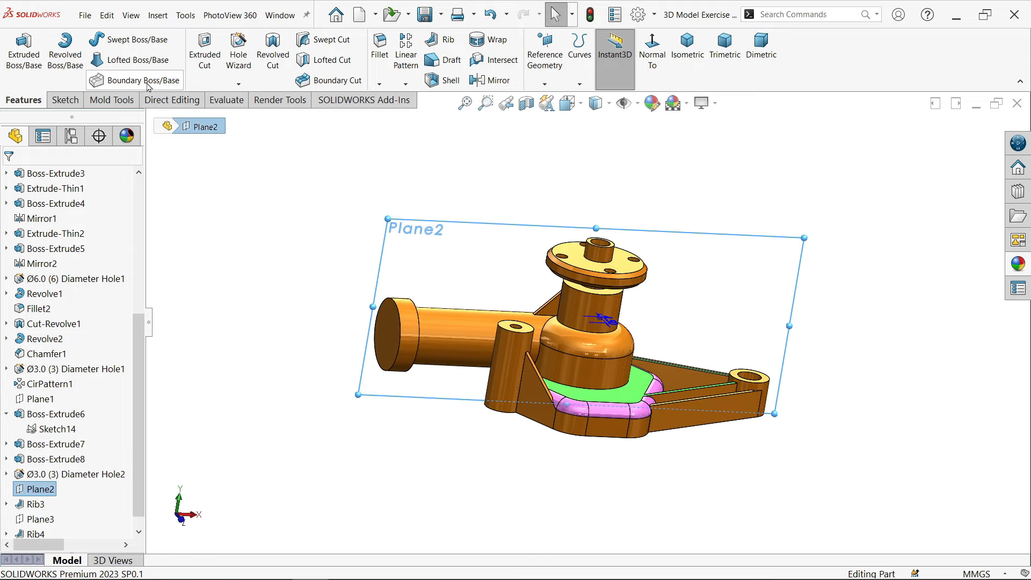
click(65, 100)
click(21, 54)
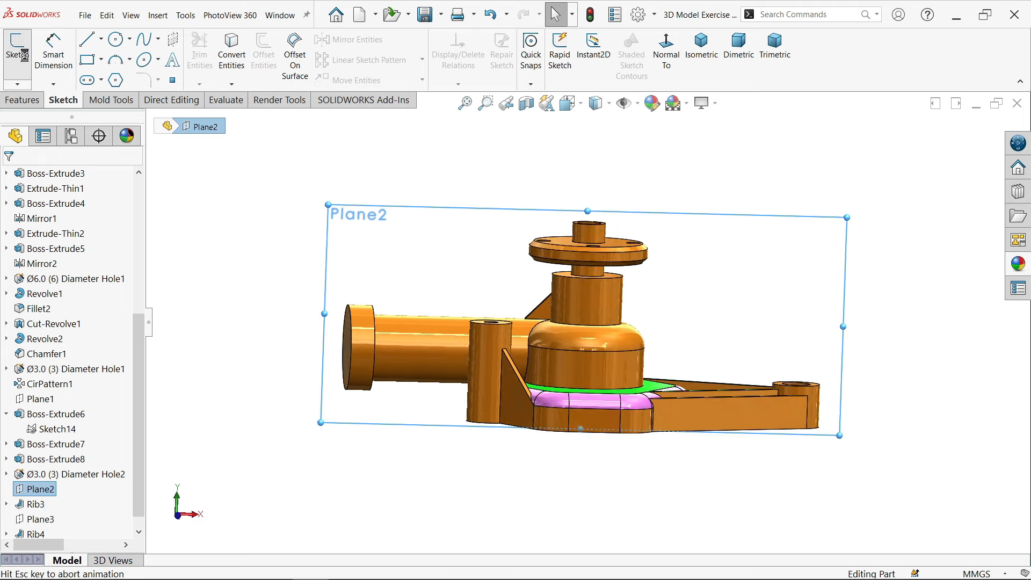
scroll(363, 403, down, 2)
scroll(241, 230, down, 1)
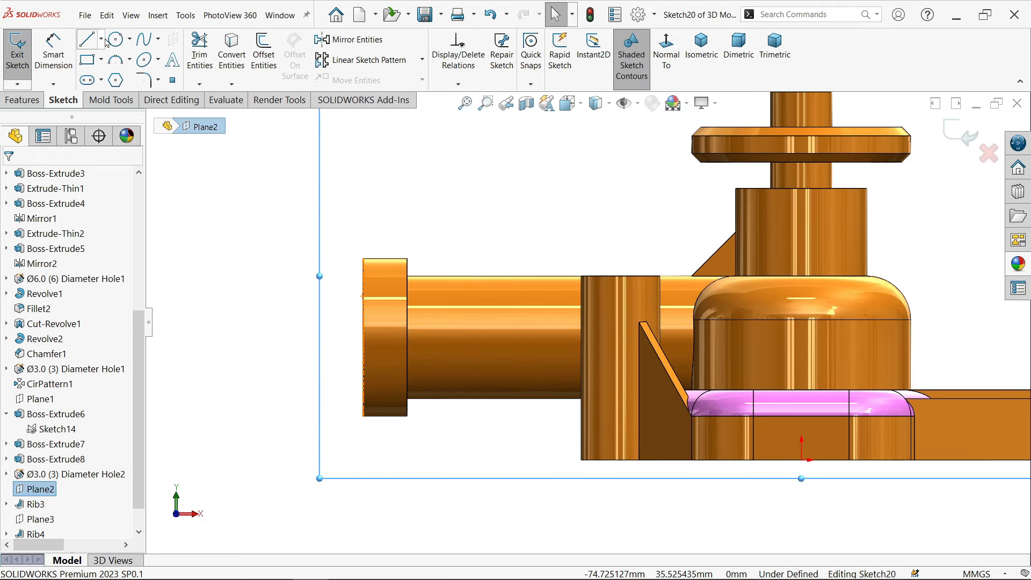
- Sketch a horizontal centerline about 10 mm long from the pipe flange's end face along the pipe axis, and a vertical centerline about 19.5 mm down from its inner end
click(101, 39)
click(110, 75)
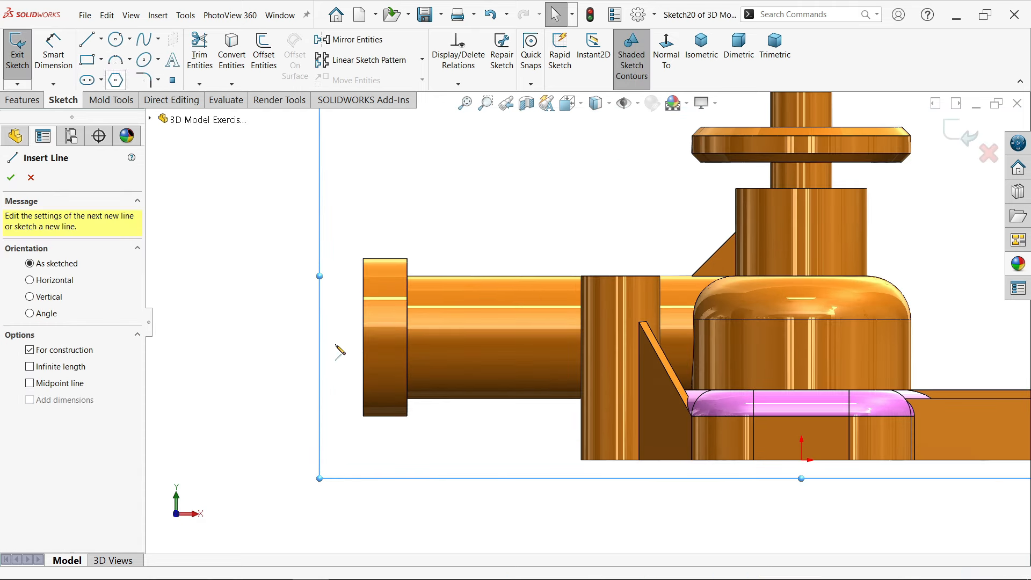
click(363, 337)
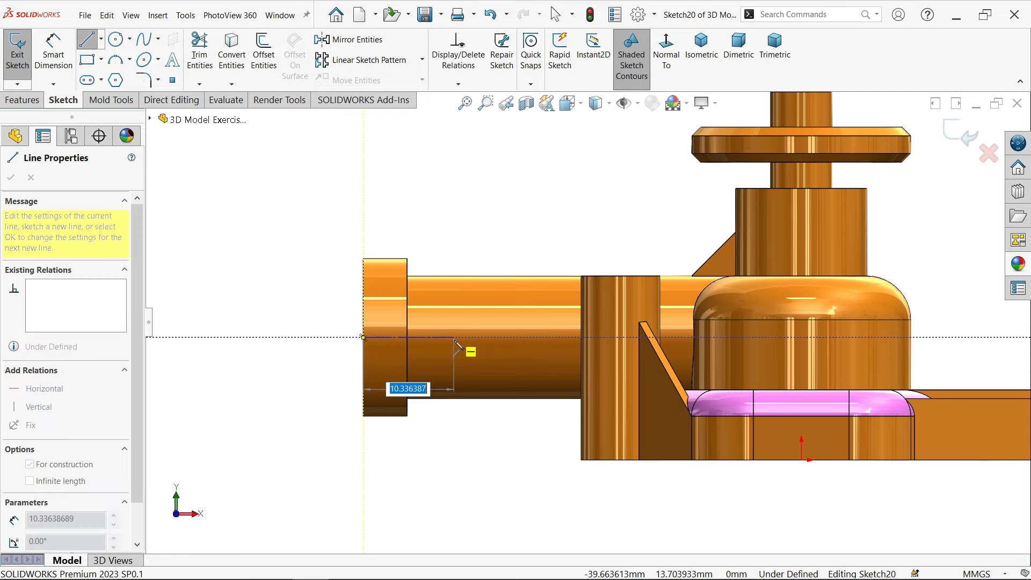
click(455, 337)
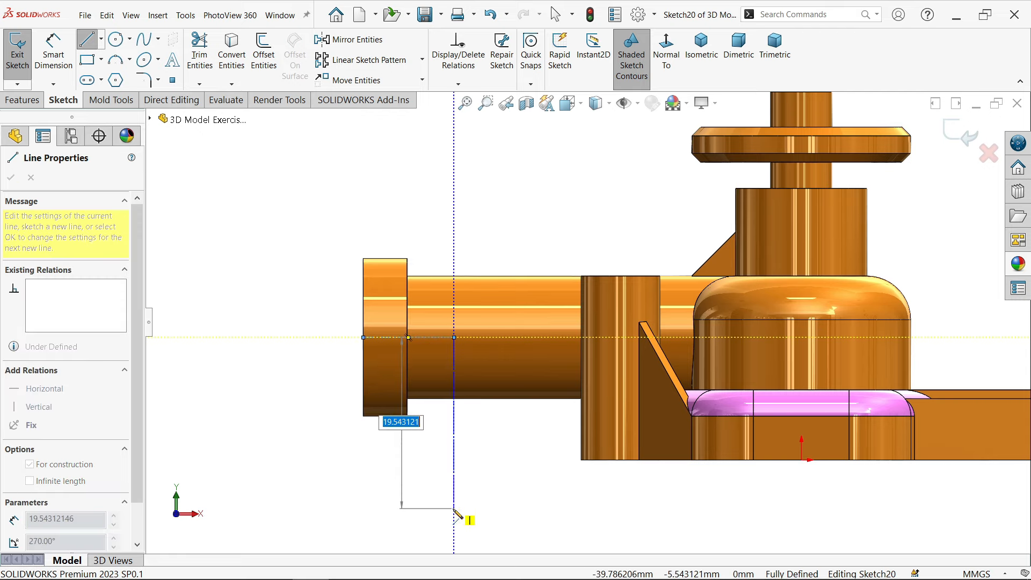
click(454, 508)
right_click(488, 386)
click(524, 433)
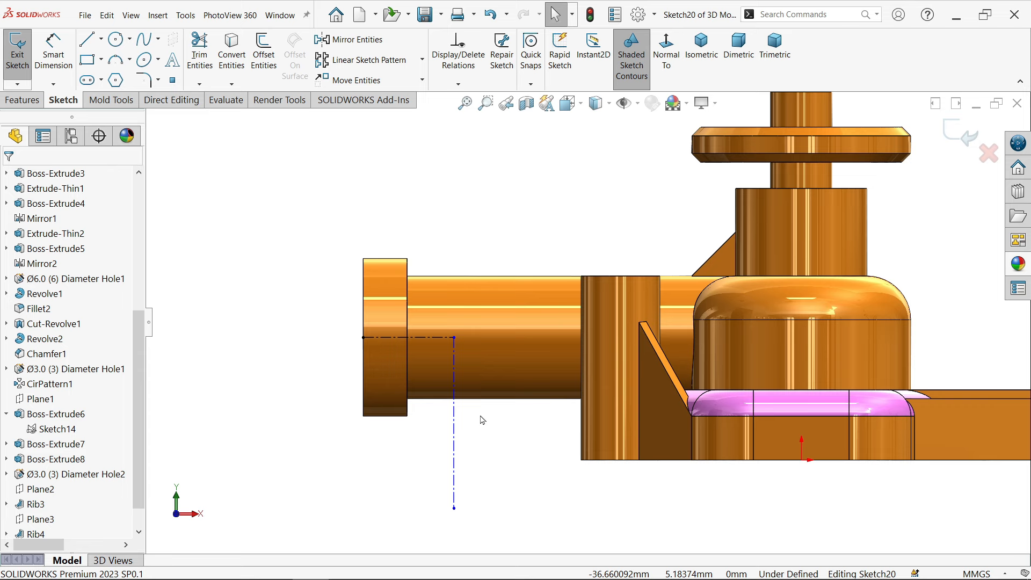
- Sketch the outlet's stepped half profile from the vertical centerline at base level, about 8 mm wide, closing with a sloping line to the centerlines' junction
scroll(482, 420, down, 2)
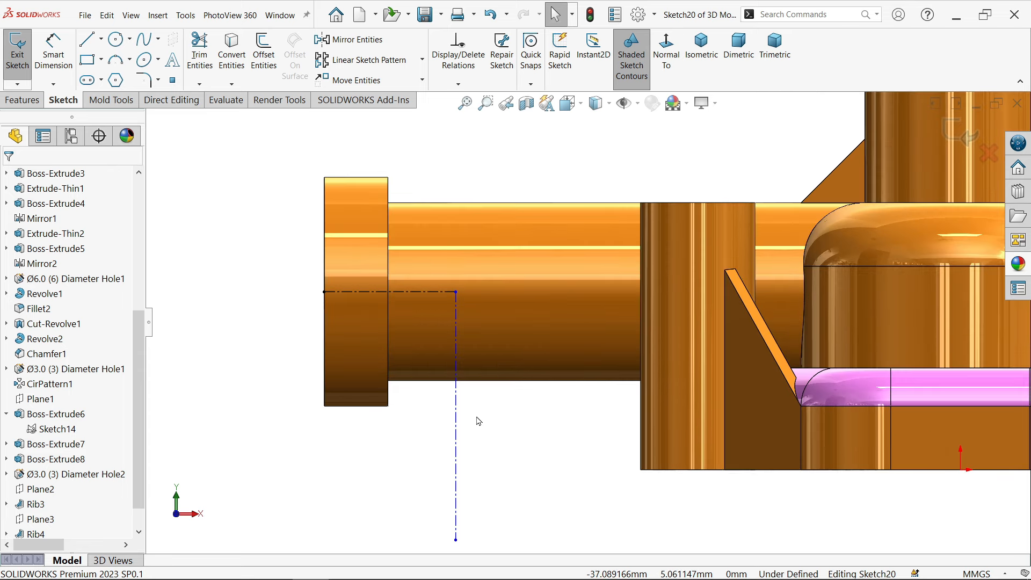
click(87, 39)
scroll(437, 466, up, 1)
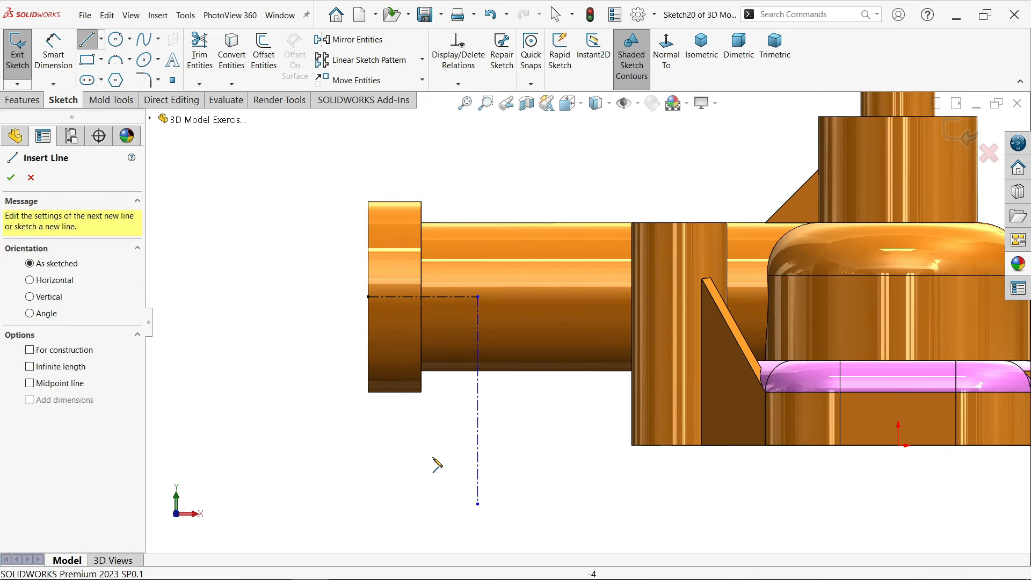
click(479, 446)
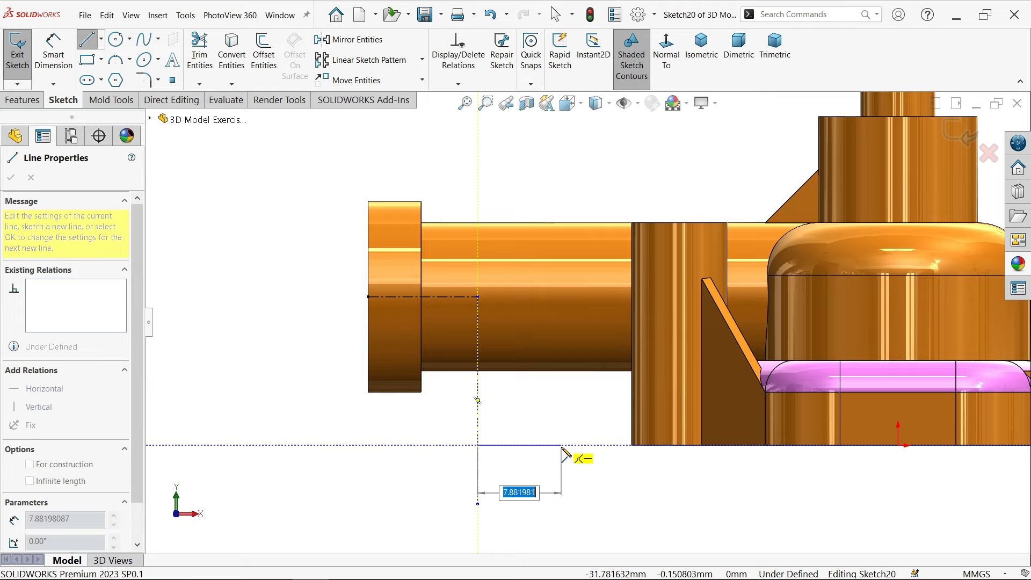
click(561, 410)
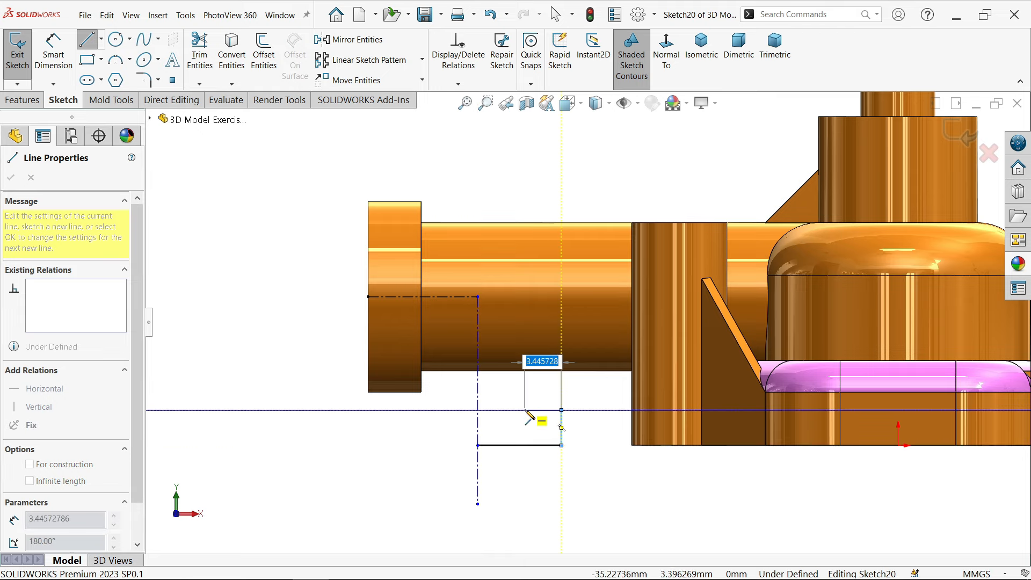
click(525, 410)
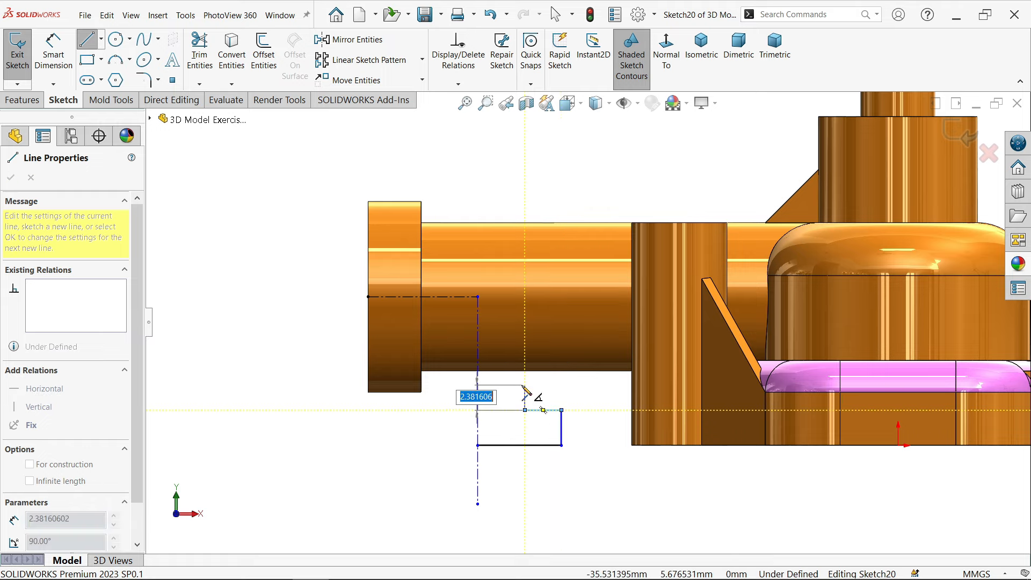
click(524, 385)
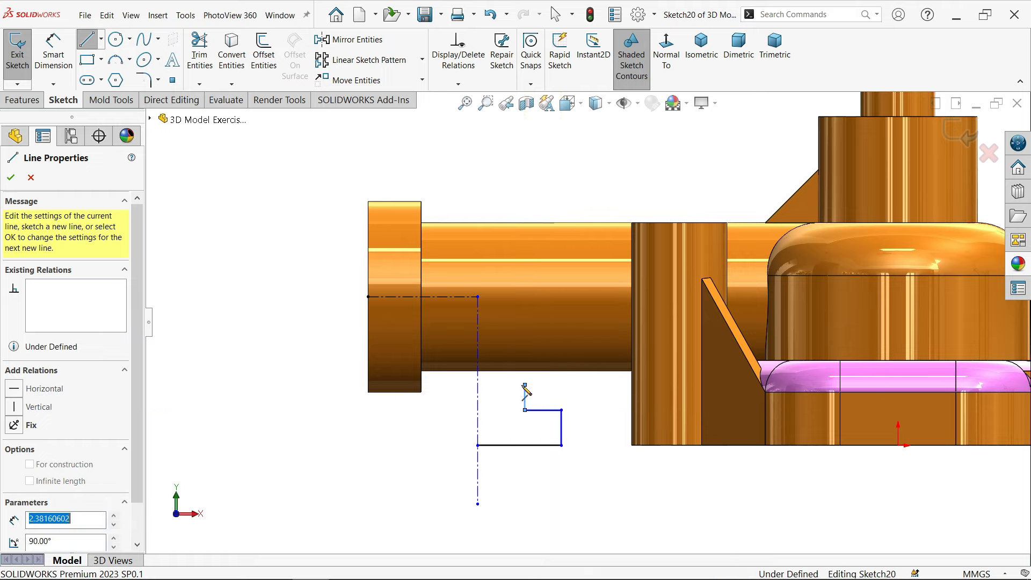
click(478, 297)
right_click(390, 376)
click(424, 422)
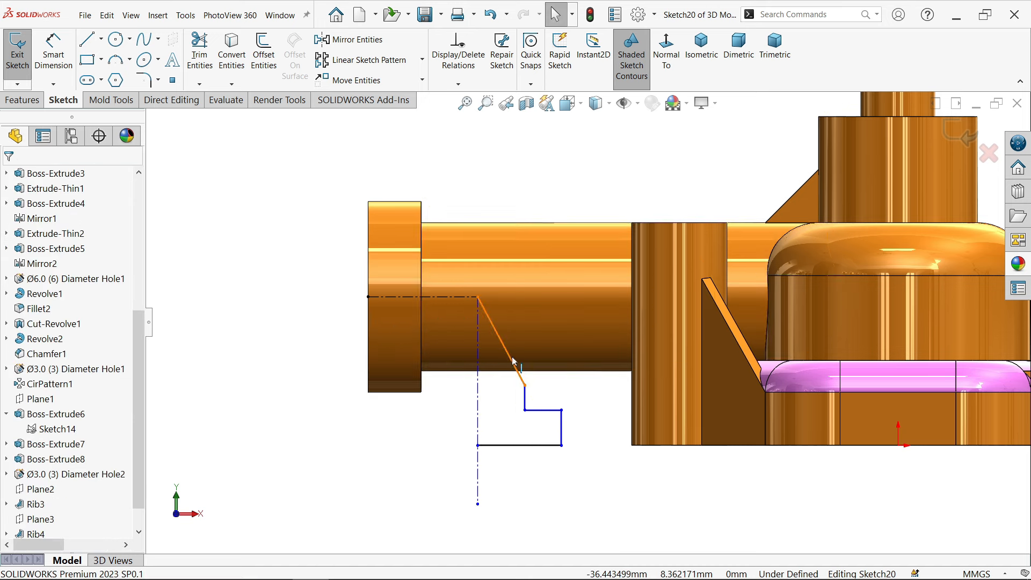
scroll(513, 361, down, 2)
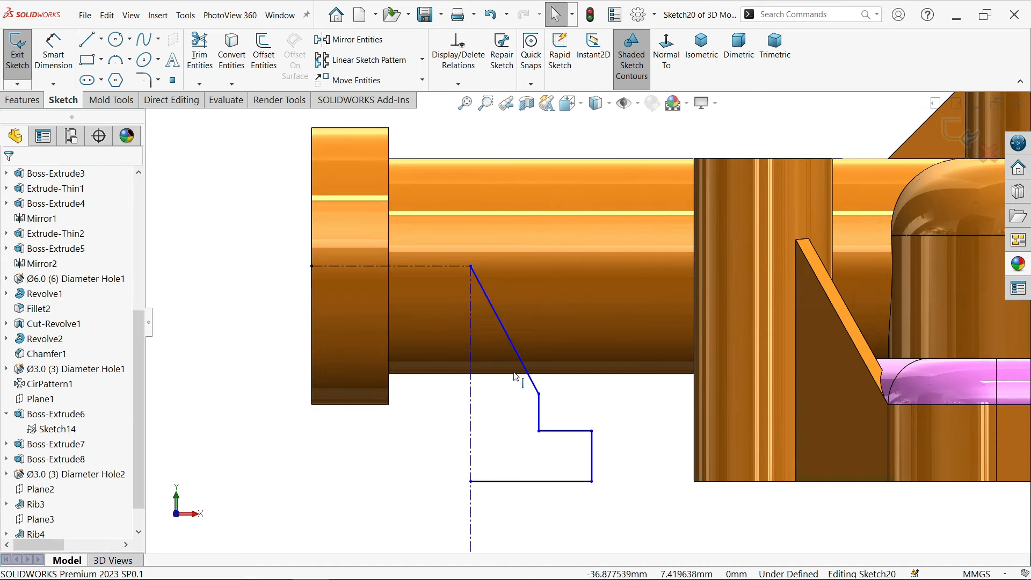
- Dimension the horizontal centerline from the pipe flange's end face to the outlet axis as 10 mm
click(56, 50)
scroll(472, 287, up, 2)
click(481, 287)
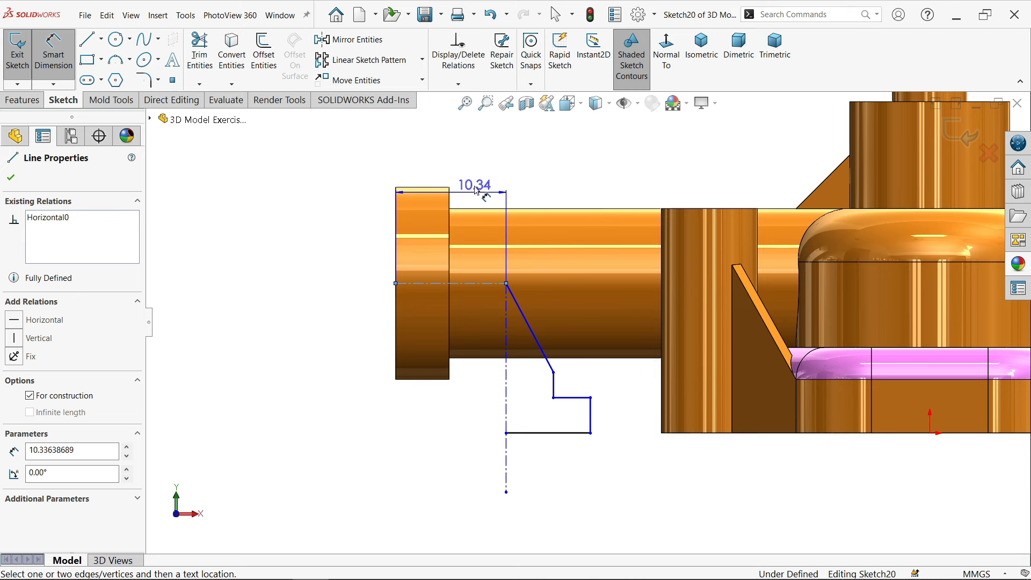
click(486, 185)
text(10)
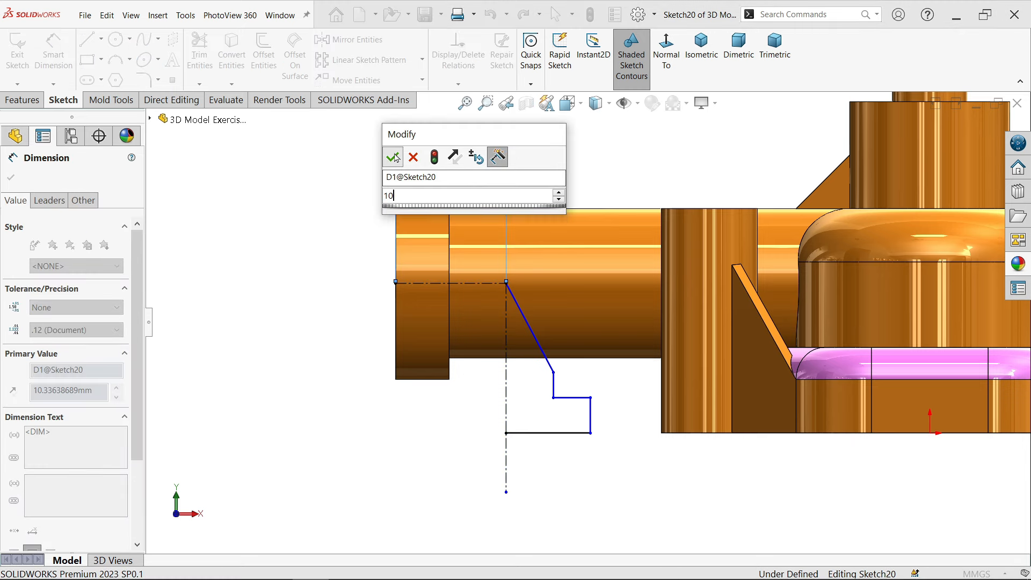
click(392, 157)
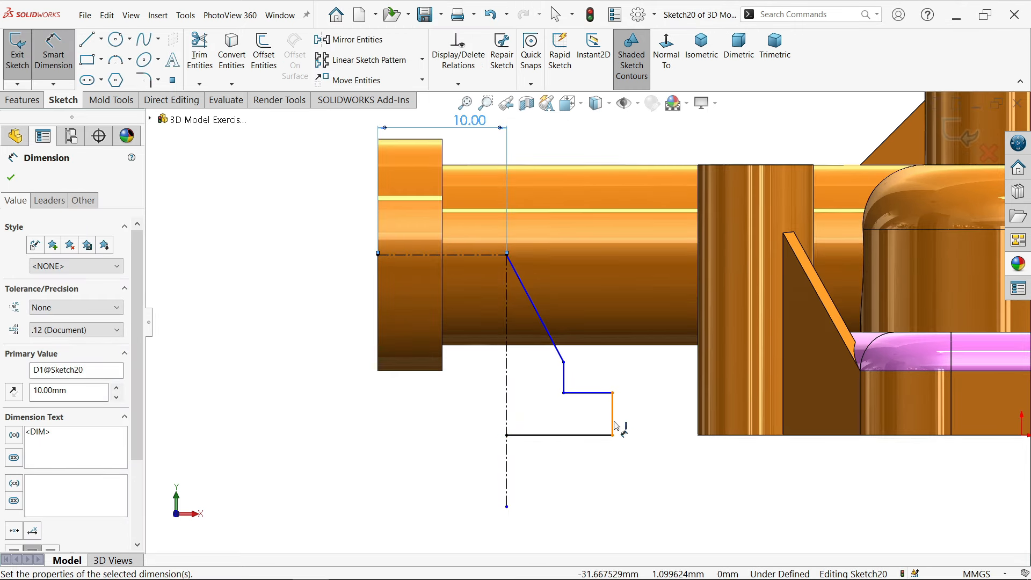
- Dimension the outlet's bottom flange across the vertical centerline as a 20 mm diameter
click(614, 426)
click(507, 422)
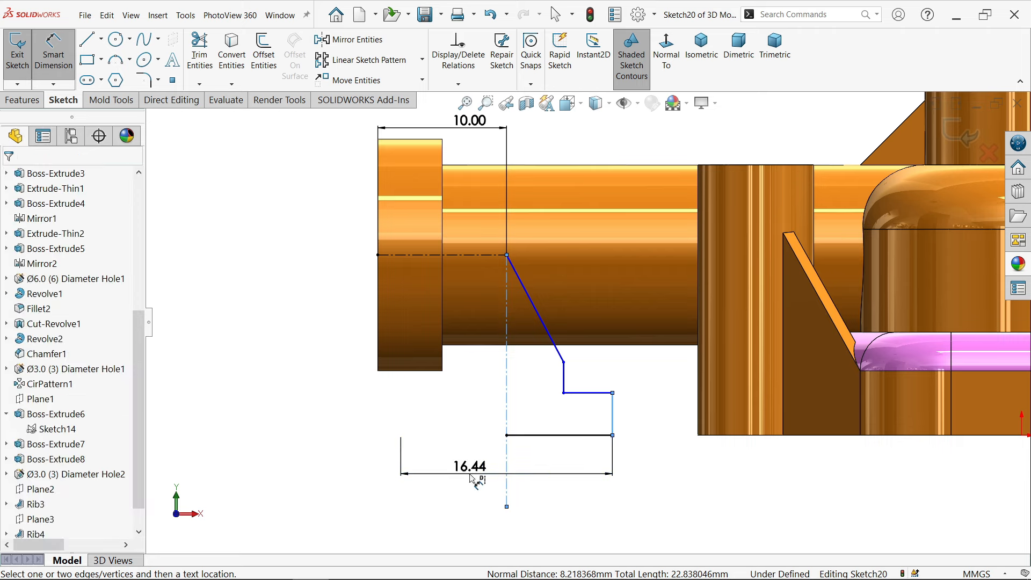
click(473, 478)
text(20)
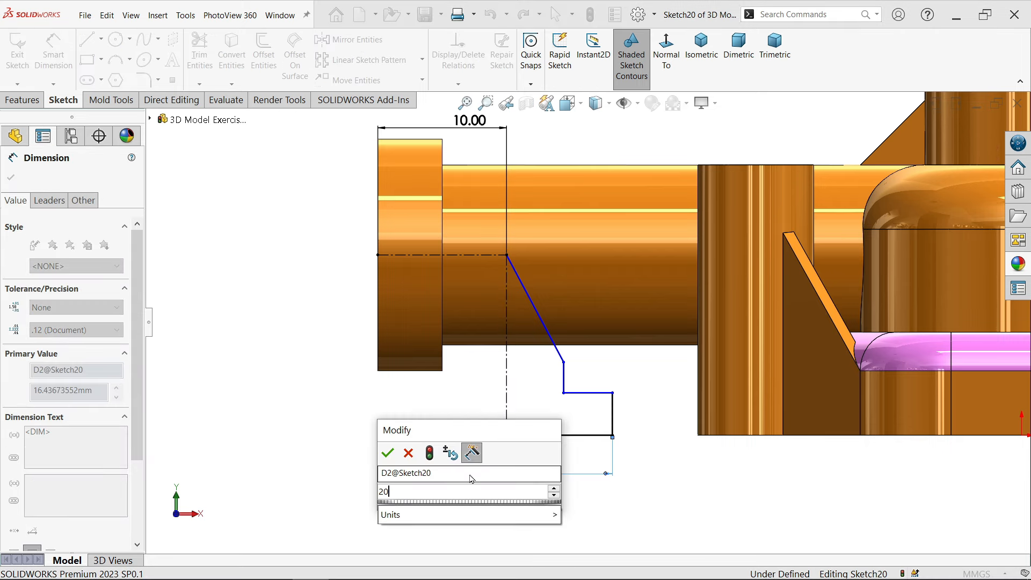
click(389, 456)
- Dimension the outlet's narrower upper step across the vertical centerline as a 16 mm diameter
click(564, 381)
click(507, 412)
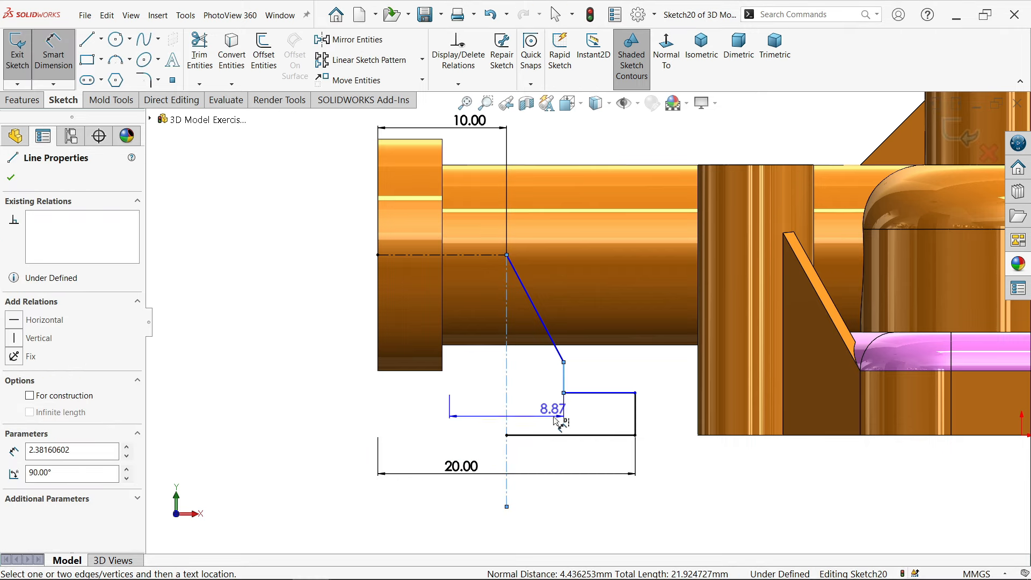
click(539, 456)
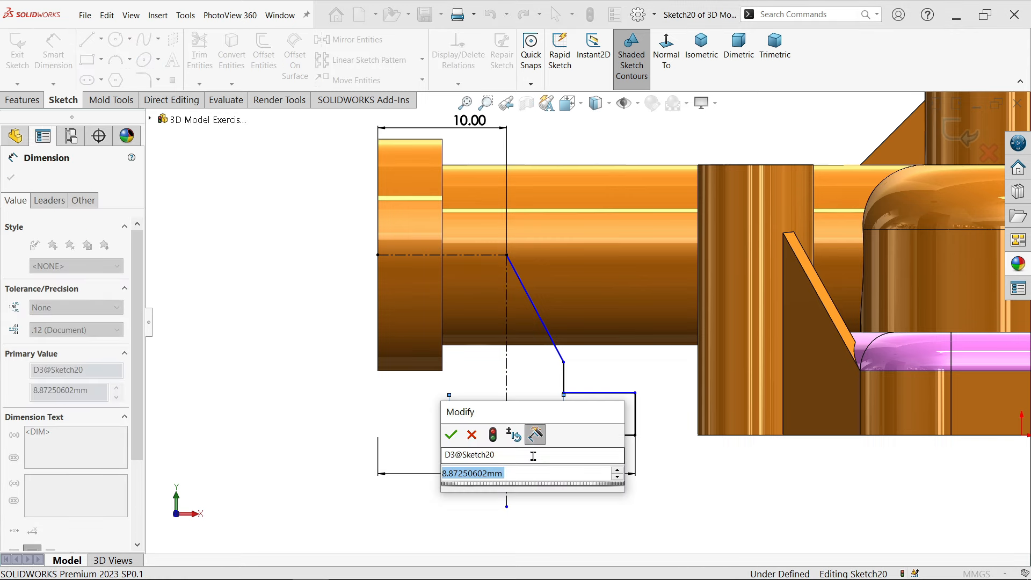
text(16)
click(452, 436)
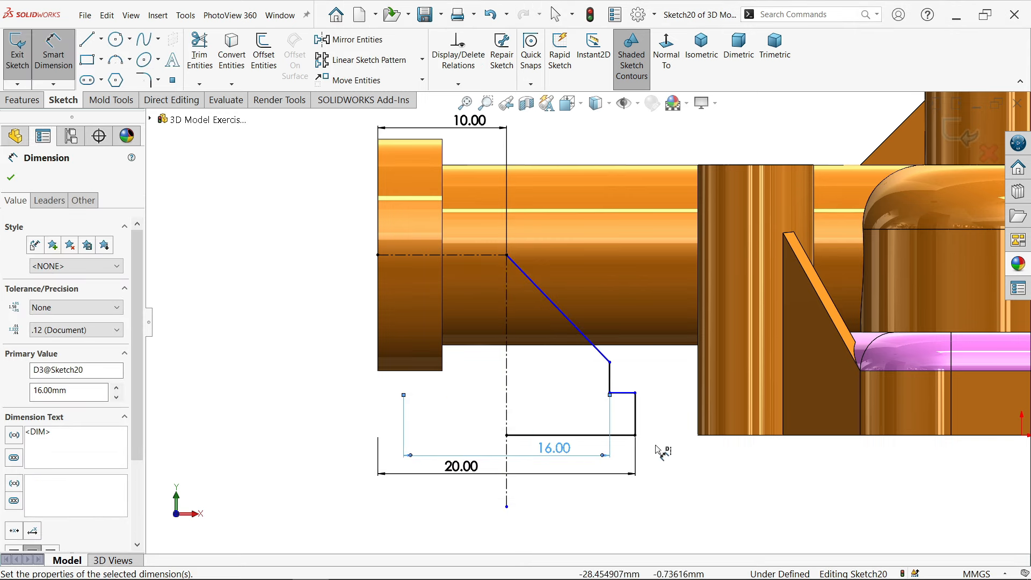
- Dimension the height of the outlet's bottom flange as 3 mm
click(637, 413)
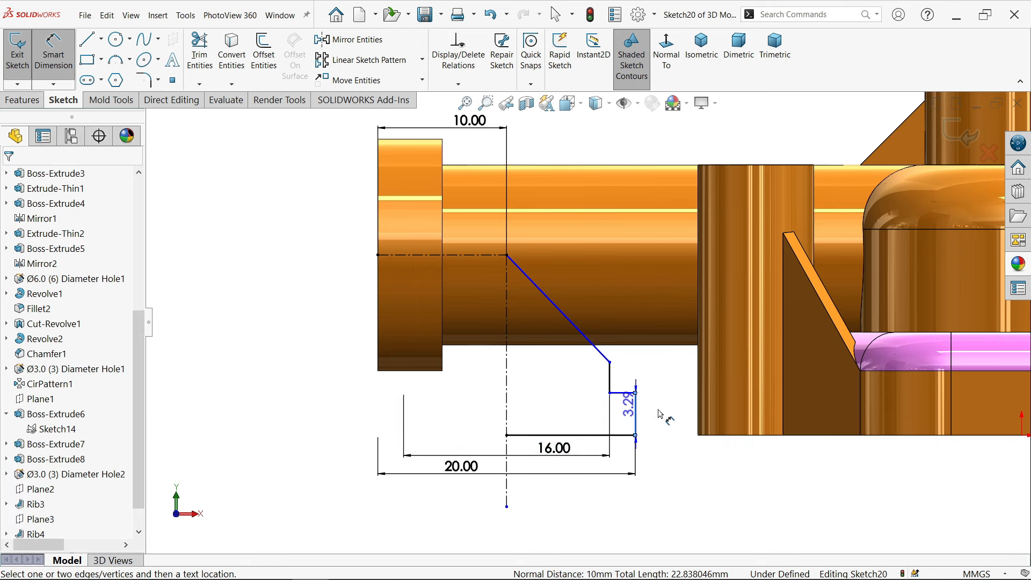
click(345, 422)
text(3)
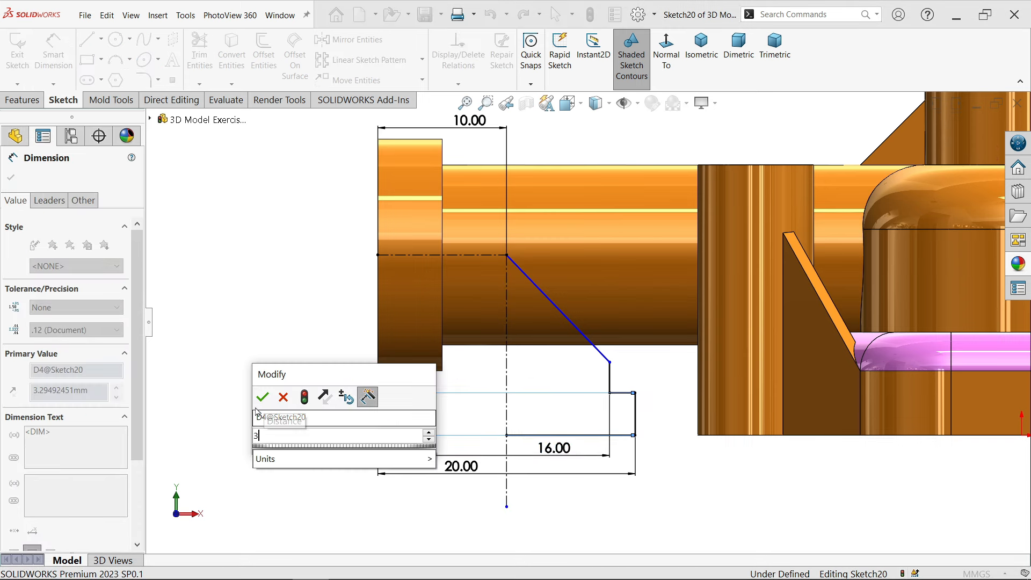
click(263, 398)
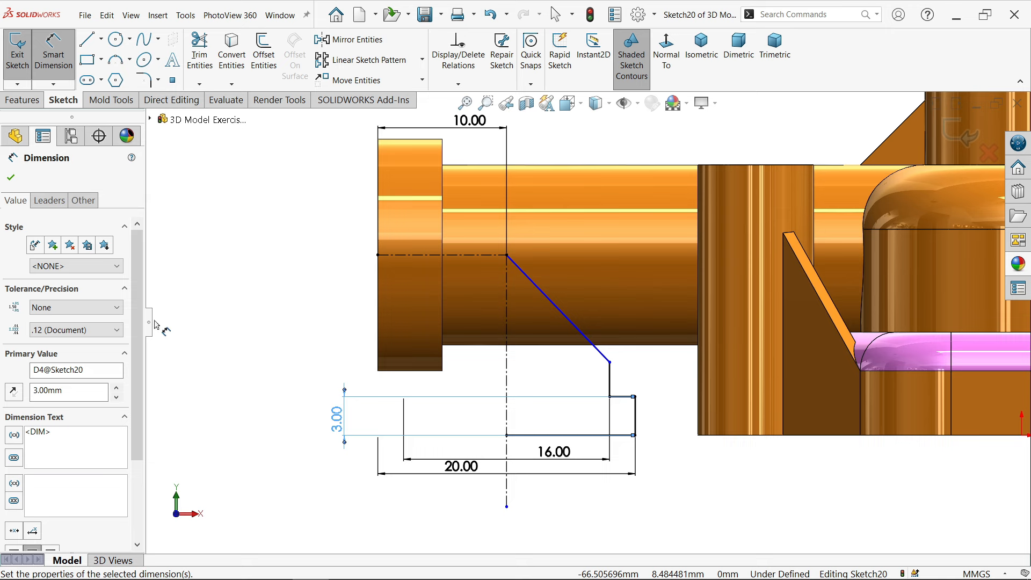
click(17, 178)
- Make the profile's bottom line collinear with the bottom edge of the neighbouring cylindrical boss
scroll(610, 375, down, 2)
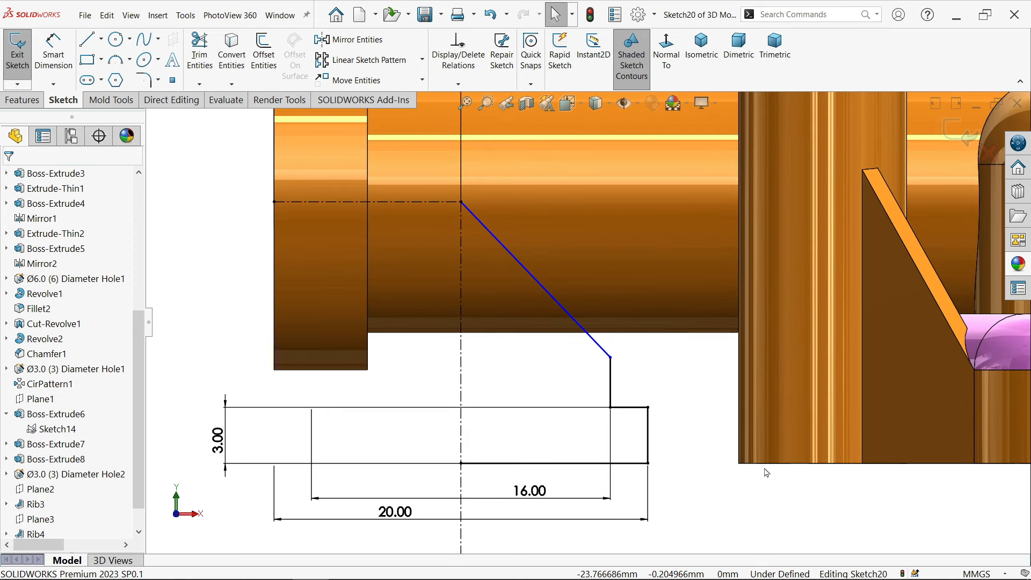
ctrl+click(595, 467)
click(625, 419)
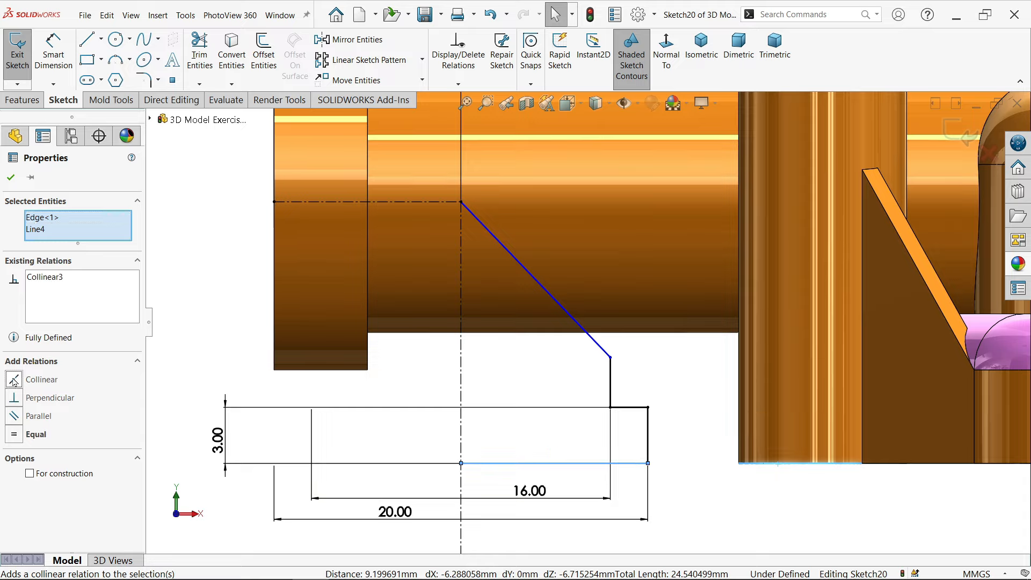
click(673, 397)
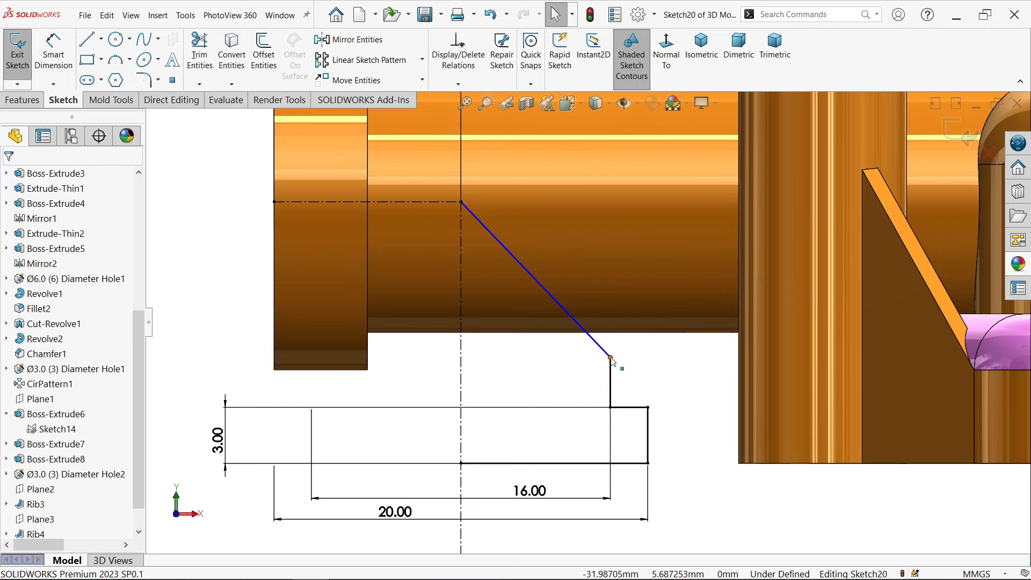
- Dimension the vertical distance from the pipe axis centerline to the lower end of the sloping line as 8 mm
click(61, 42)
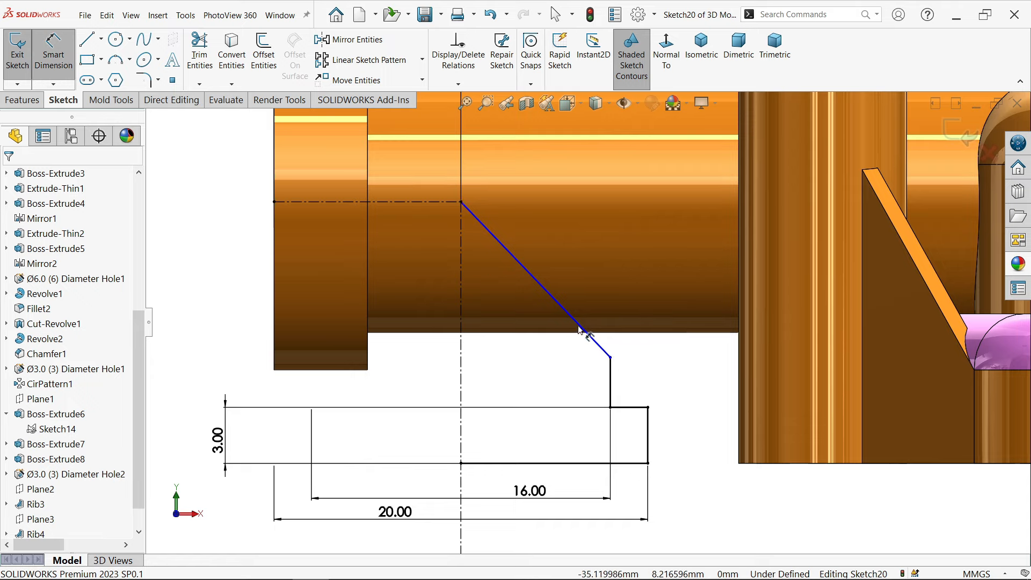
click(611, 358)
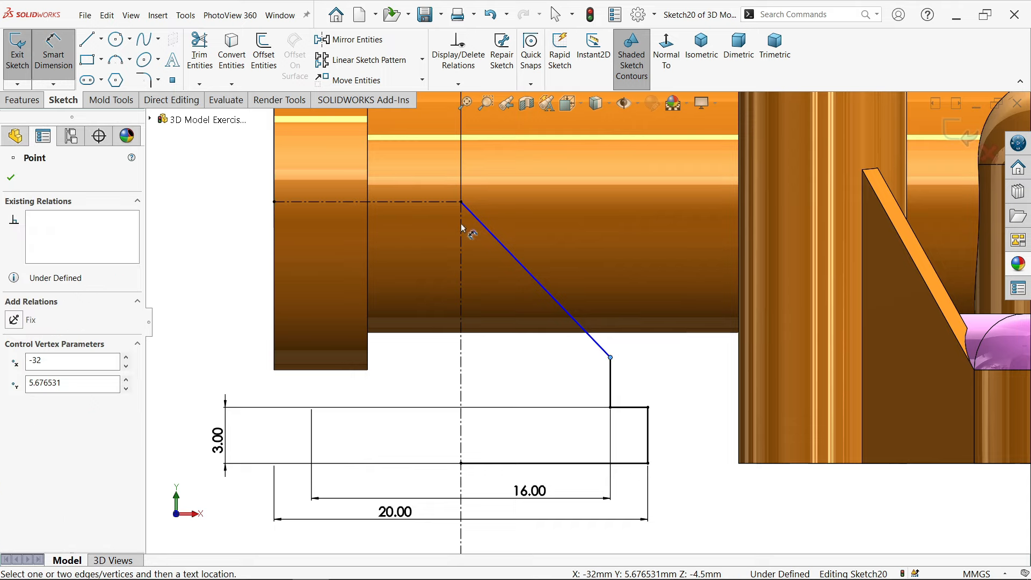
click(437, 203)
click(213, 257)
text(8)
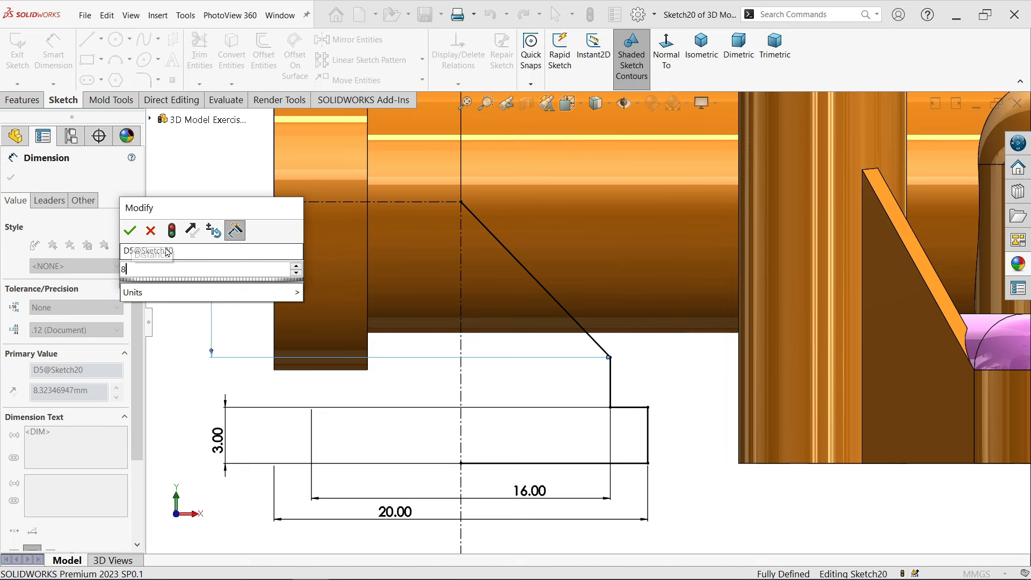
key(Return)
scroll(445, 314, up, 1)
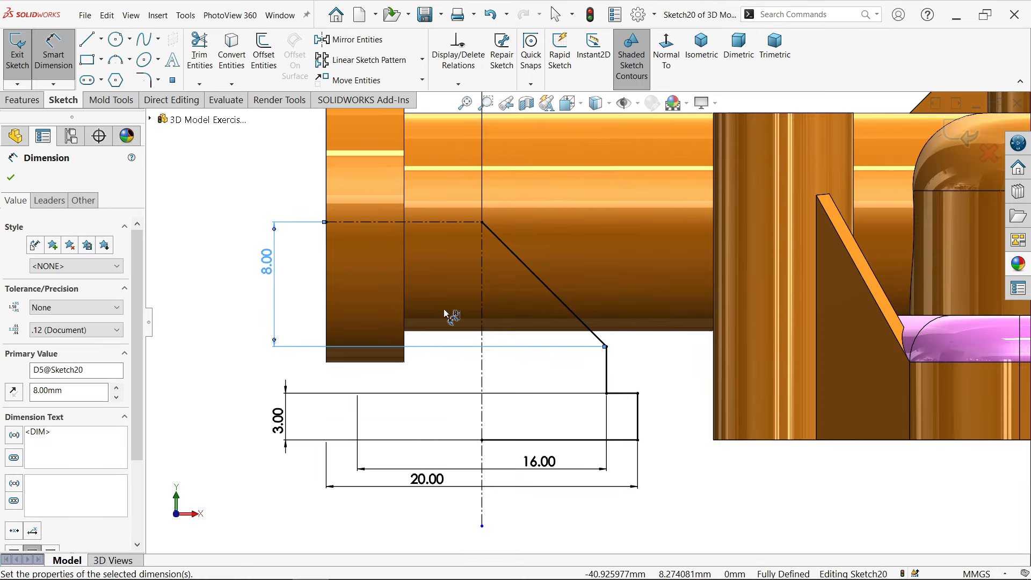
- Revolve the automatically closed profile 360 degrees about the vertical centerline, merged with the body, to form the stepped outlet
click(24, 98)
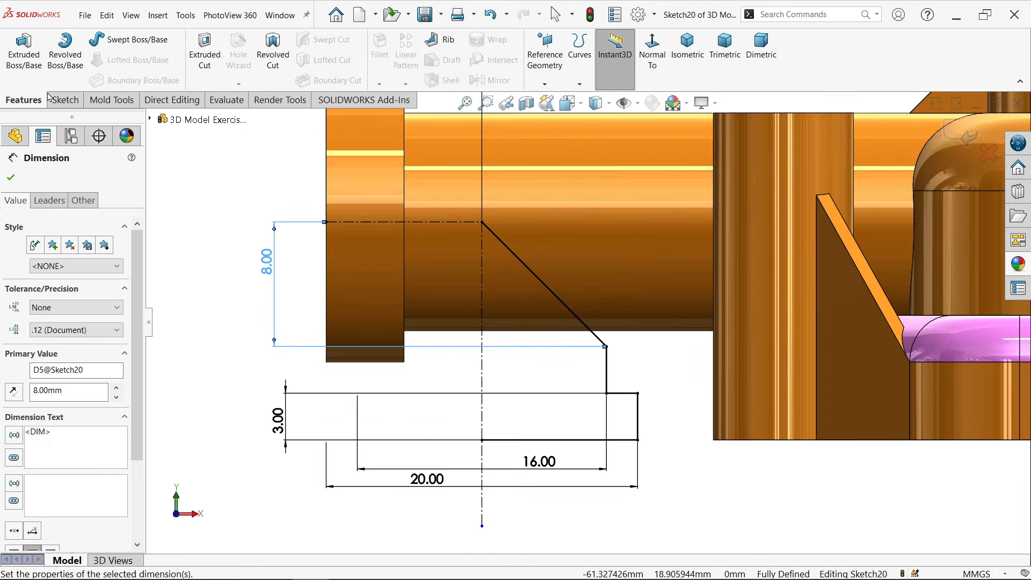
click(65, 54)
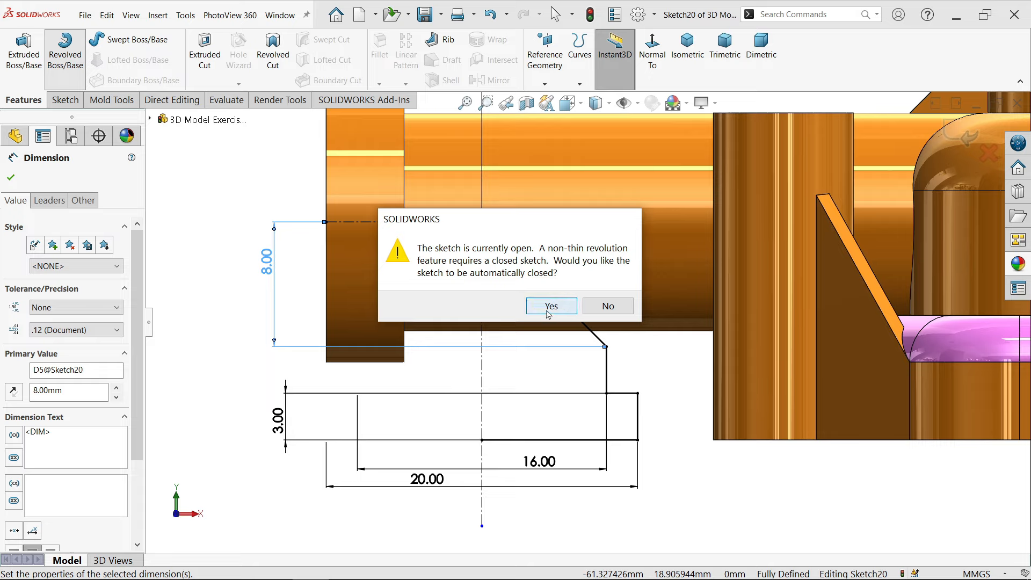
click(550, 307)
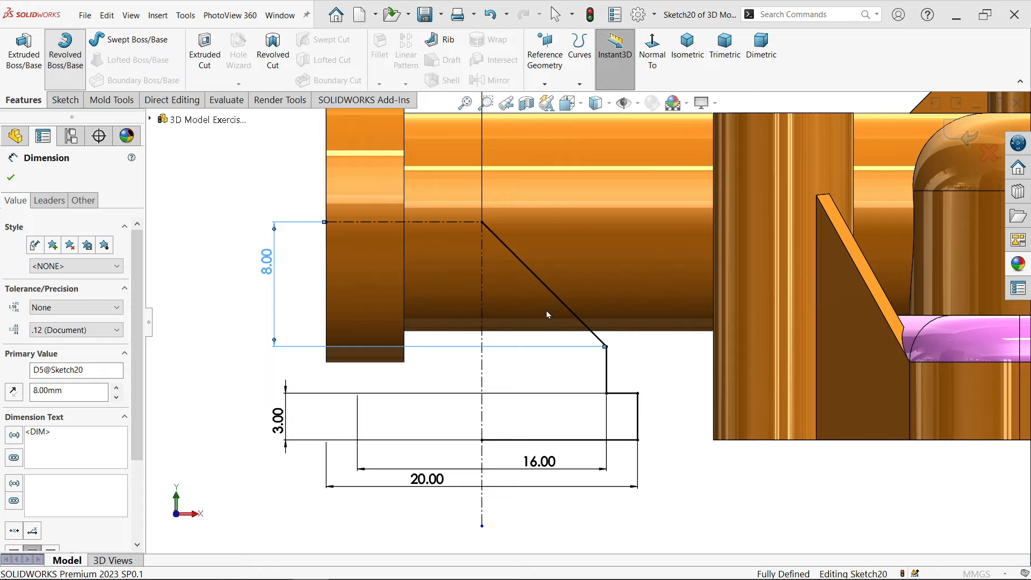
click(483, 374)
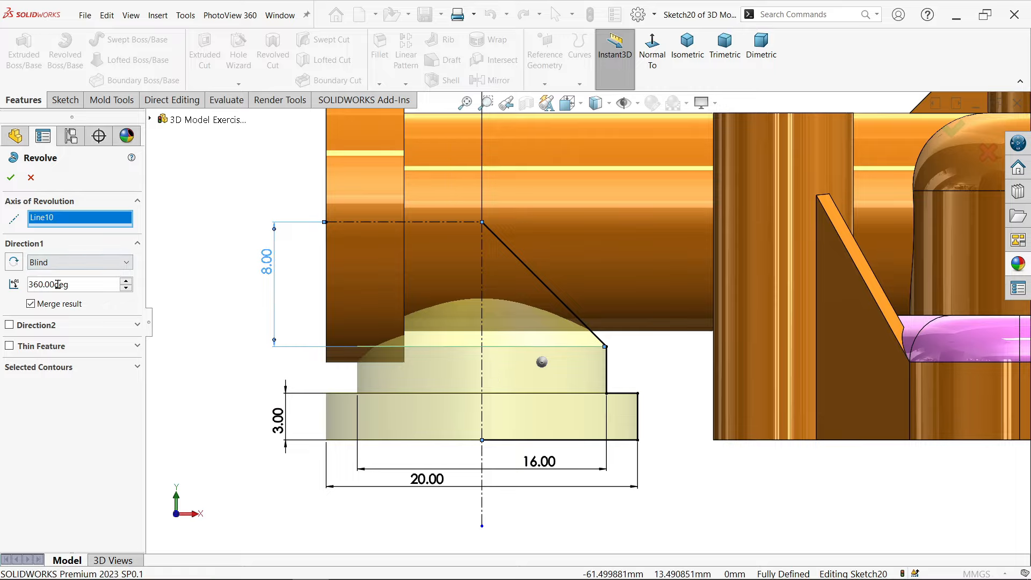
double_click(26, 278)
middle_drag(344, 346, 327, 327)
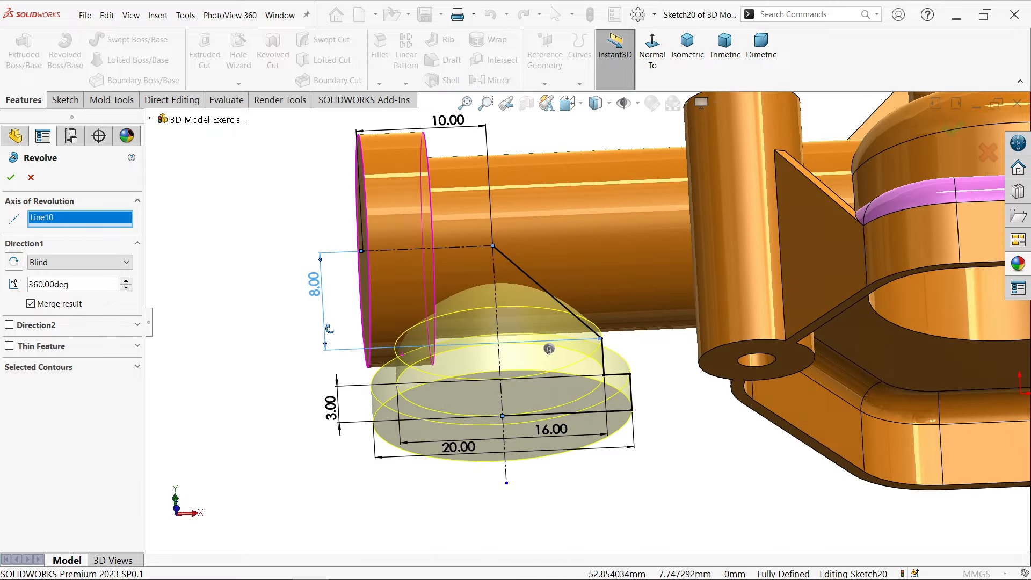
click(11, 178)
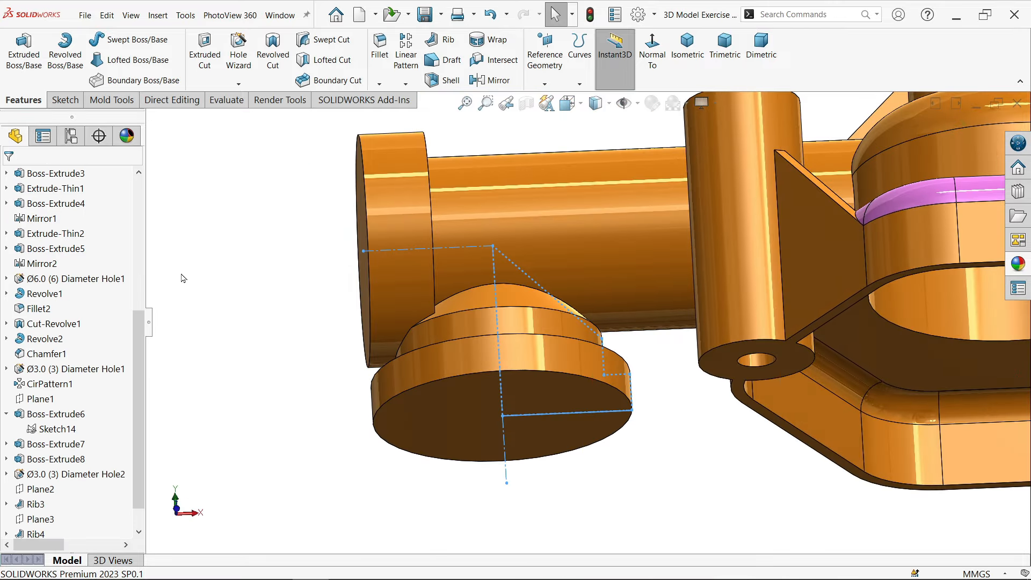
- Show Sketch14, the profile sketch of the horizontal pipe, on the pipe flange's end face
middle_drag(240, 299, 259, 337)
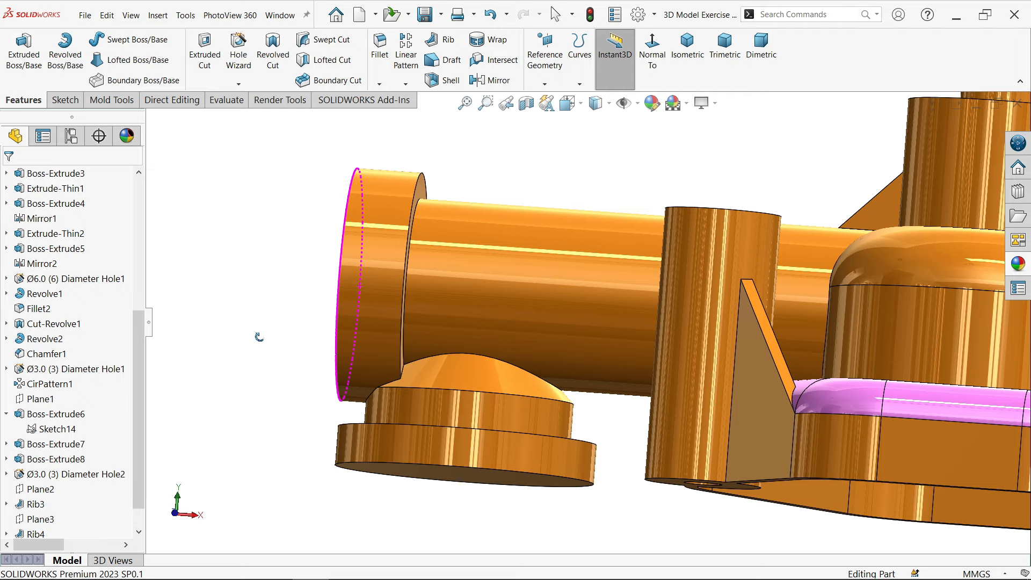
middle_drag(259, 337, 345, 350)
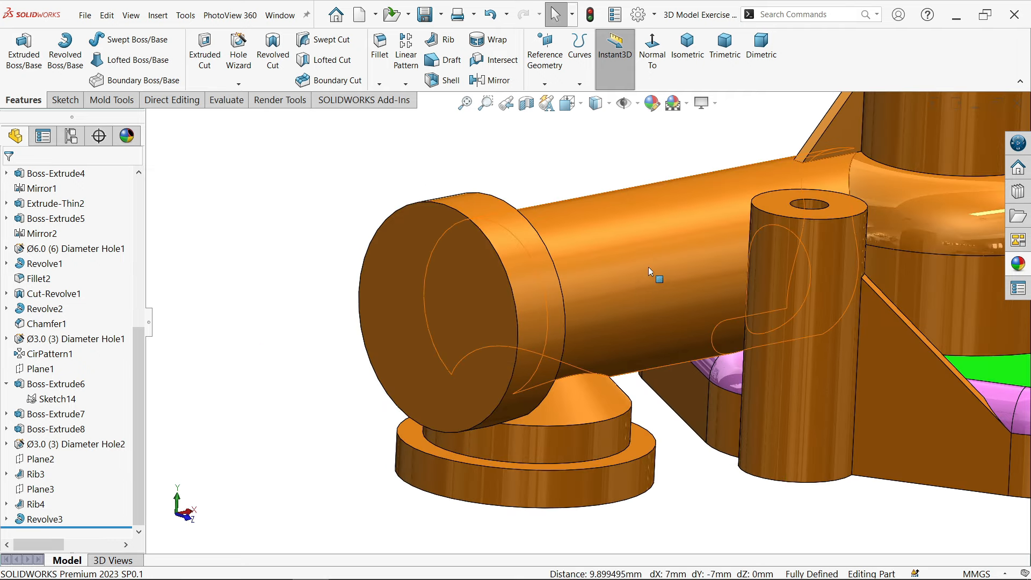
click(638, 224)
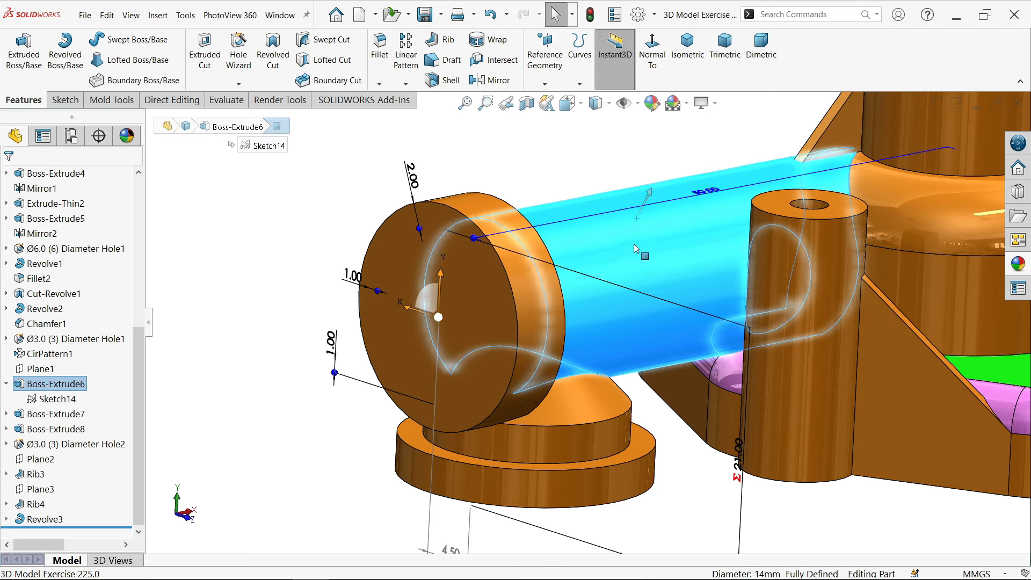
click(340, 225)
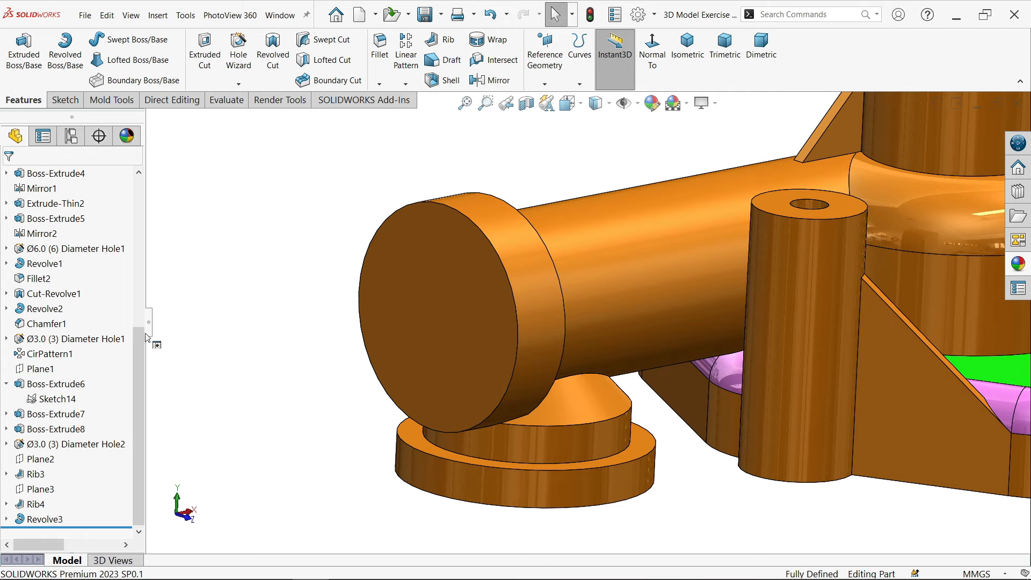
click(36, 400)
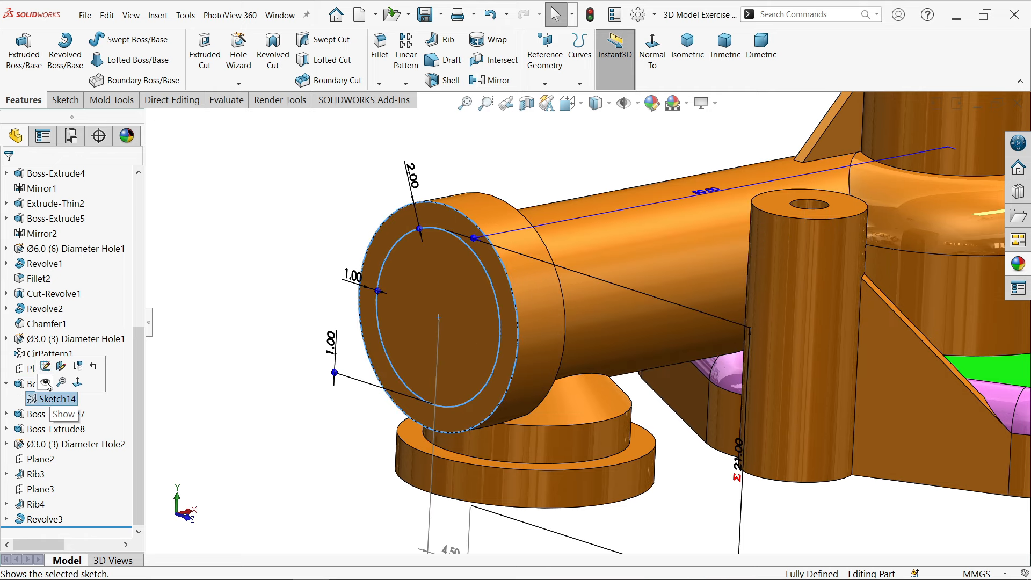
click(46, 383)
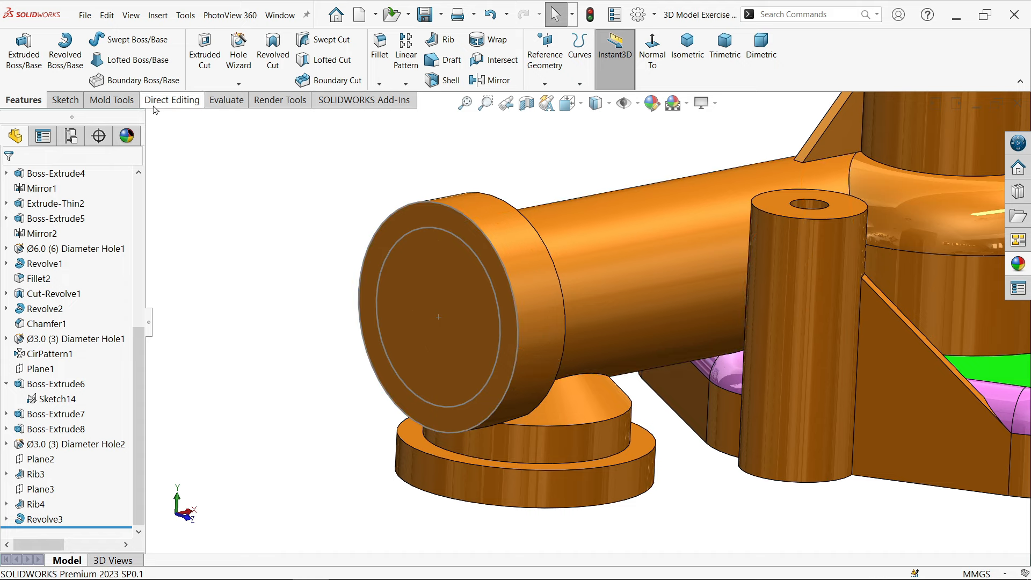
- Open a sketch on the pipe flange's end face and draw a circle from the pipe's centre, inside the pipe's outer outline
click(420, 271)
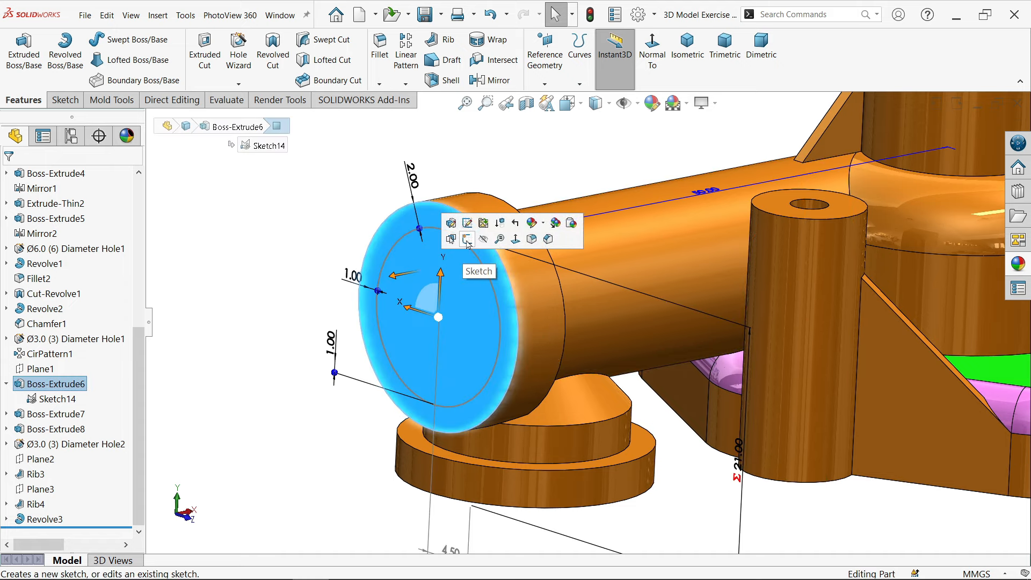
click(467, 239)
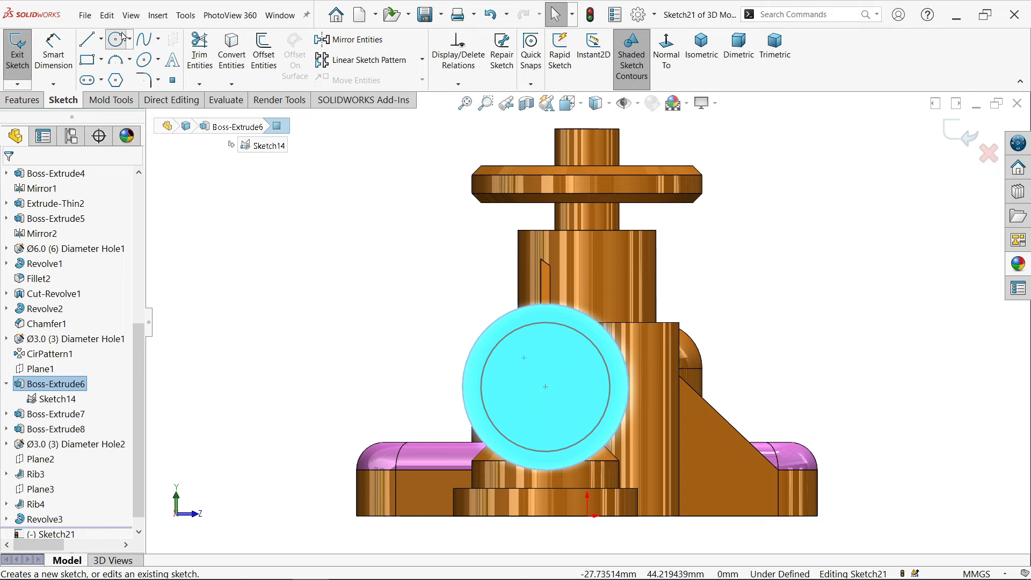
click(123, 37)
click(546, 387)
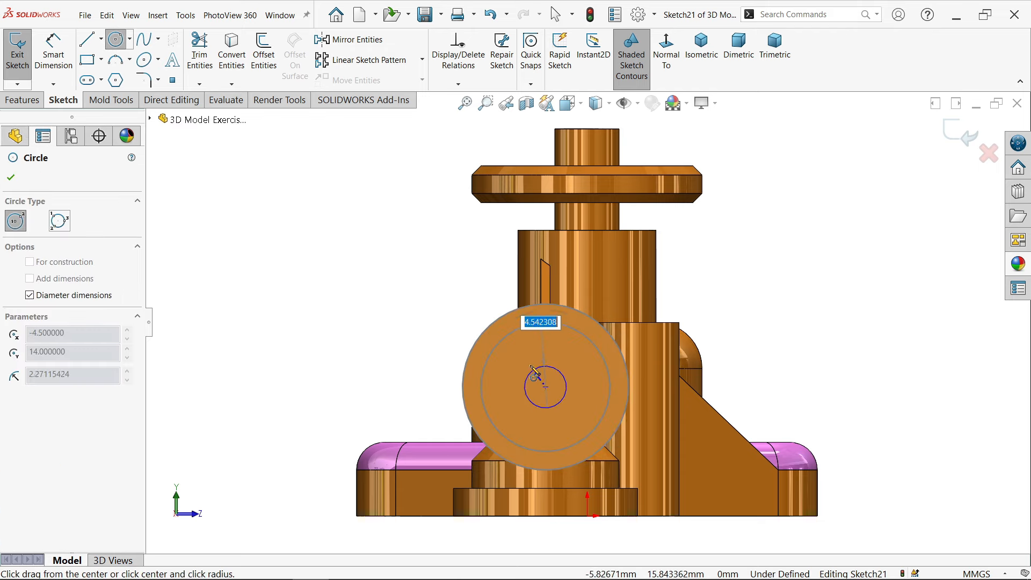
click(519, 348)
right_click(368, 314)
click(388, 322)
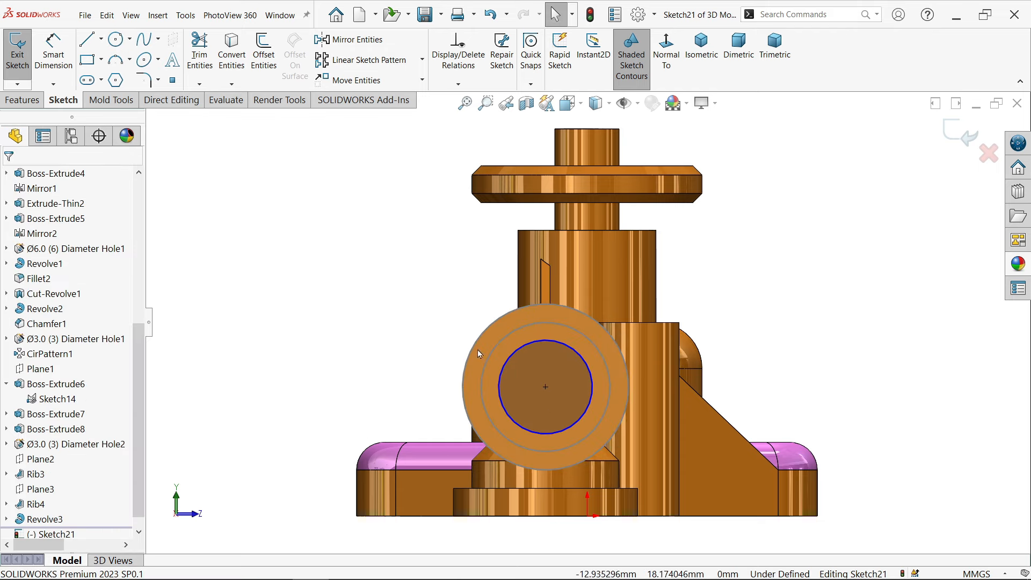
- Dimension the gap between the bore circle and the pipe's outer outline from Sketch14 as 1 mm
scroll(534, 356, down, 5)
click(63, 56)
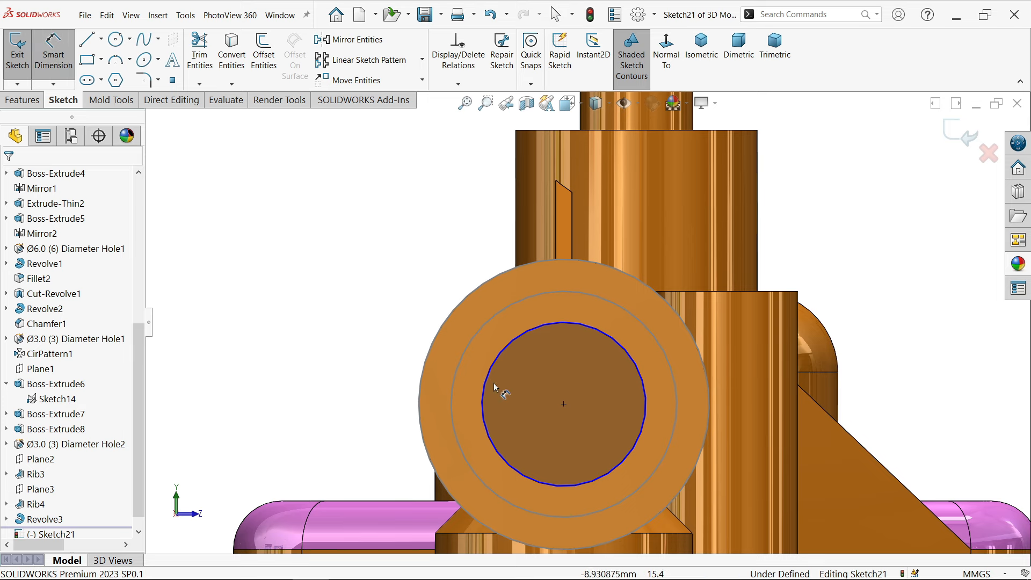
click(484, 402)
click(454, 406)
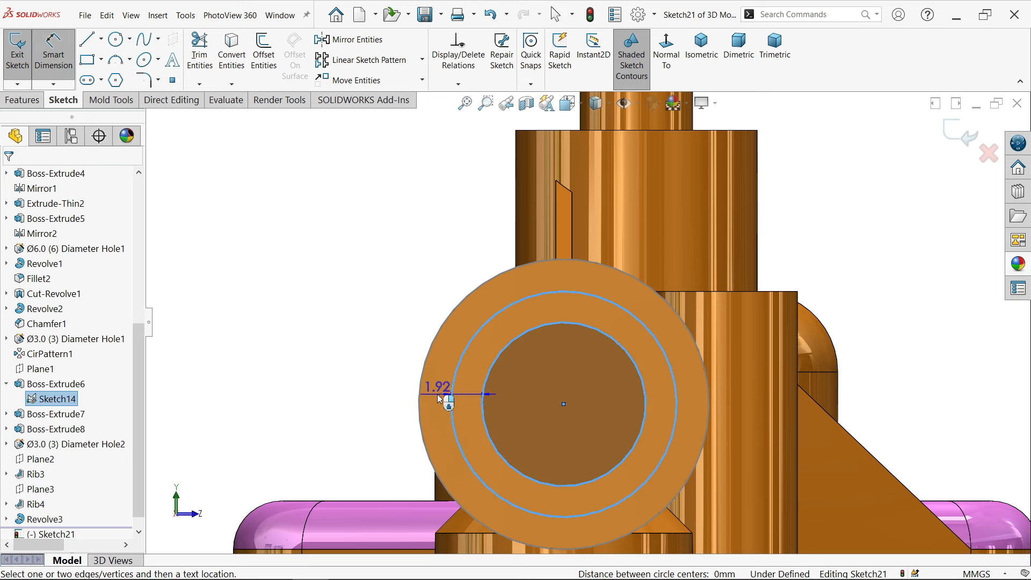
click(442, 398)
text(1.00mm)
click(360, 371)
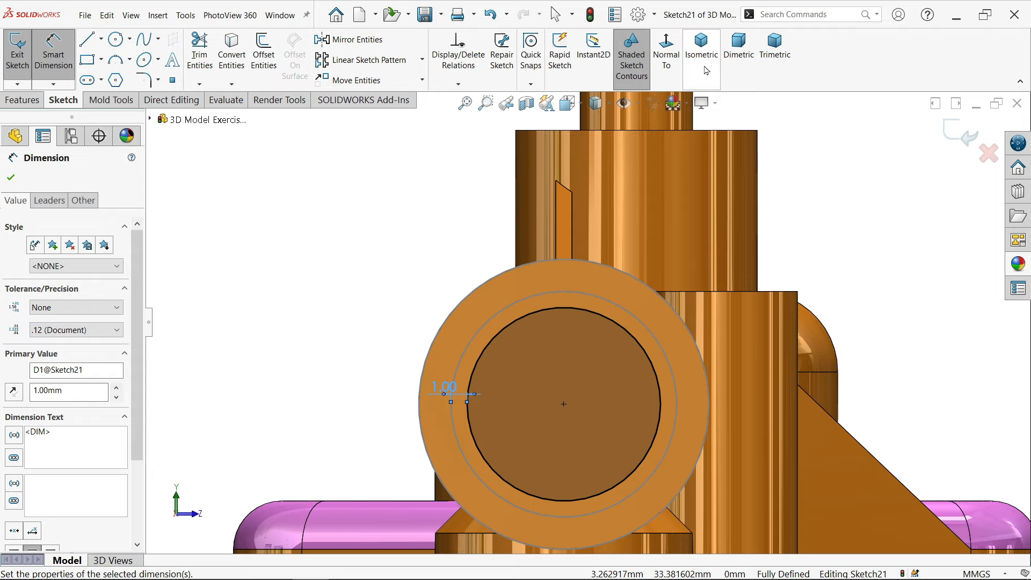
- Cut-extrude the bore circle through the horizontal pipe with the Up To Next end condition
click(701, 47)
click(2, 99)
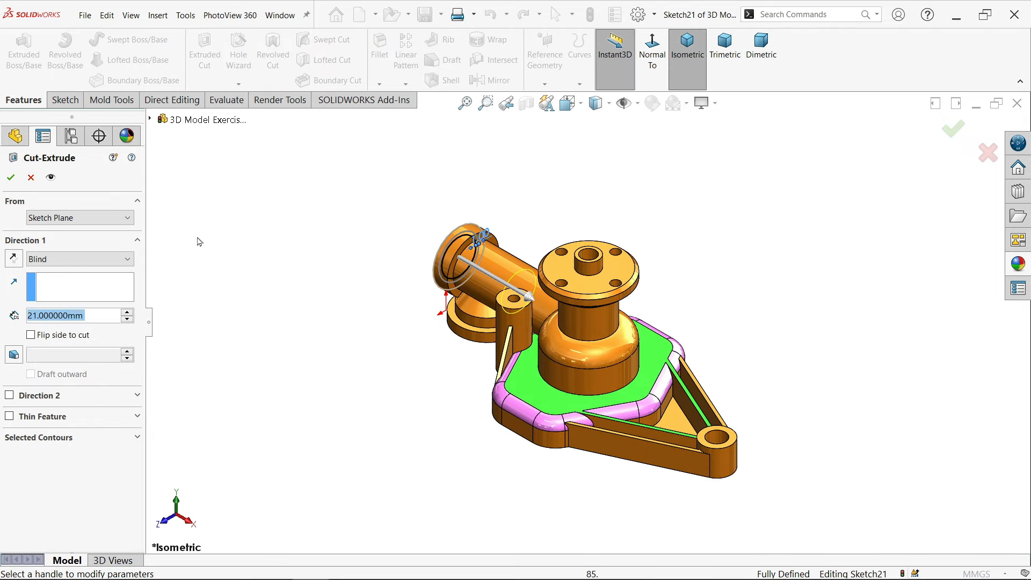
click(80, 259)
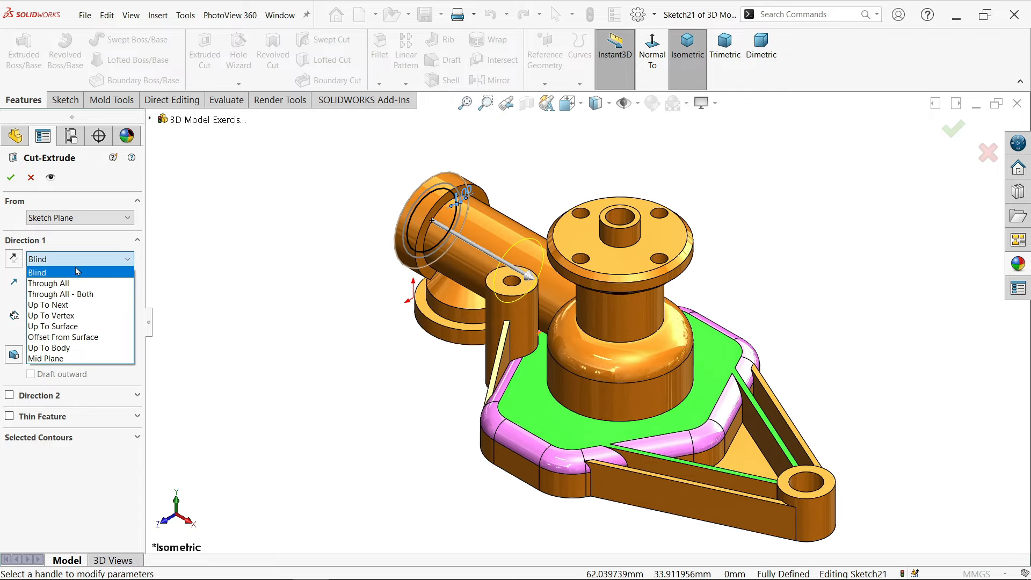
click(66, 304)
middle_drag(433, 437, 490, 160)
scroll(490, 160, up, 2)
scroll(545, 385, down, 5)
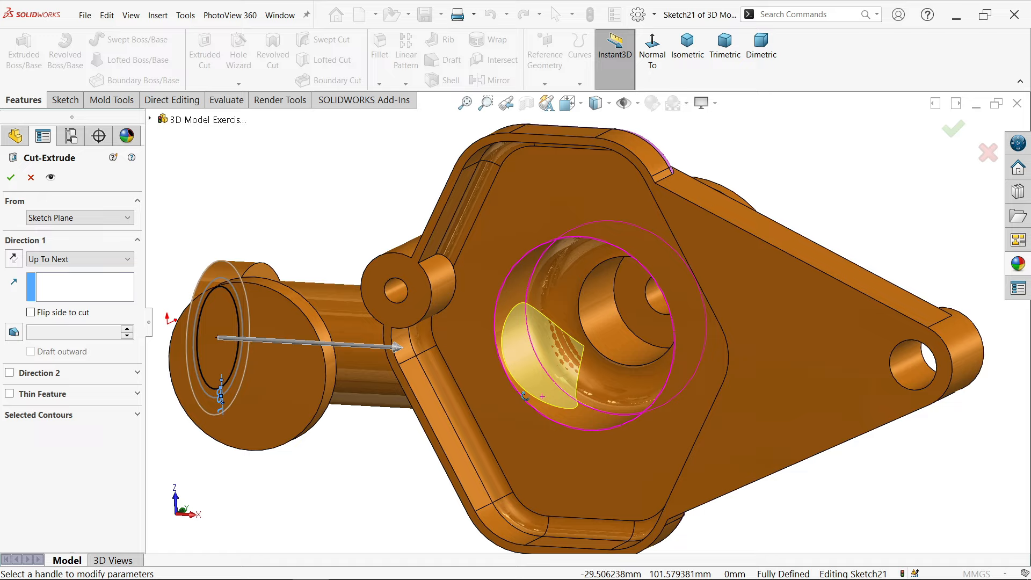
click(11, 178)
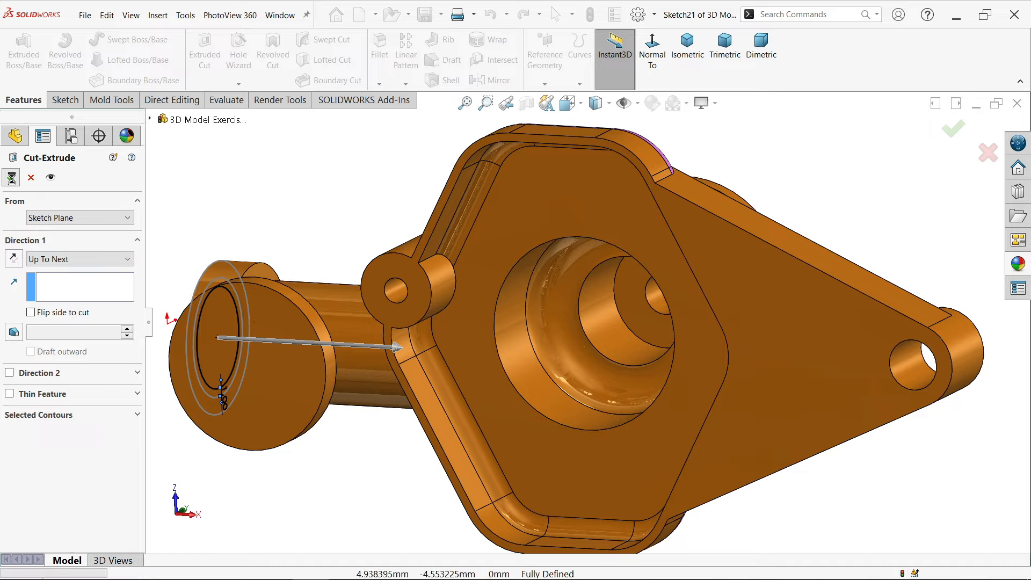
middle_drag(432, 345, 532, 416)
click(228, 485)
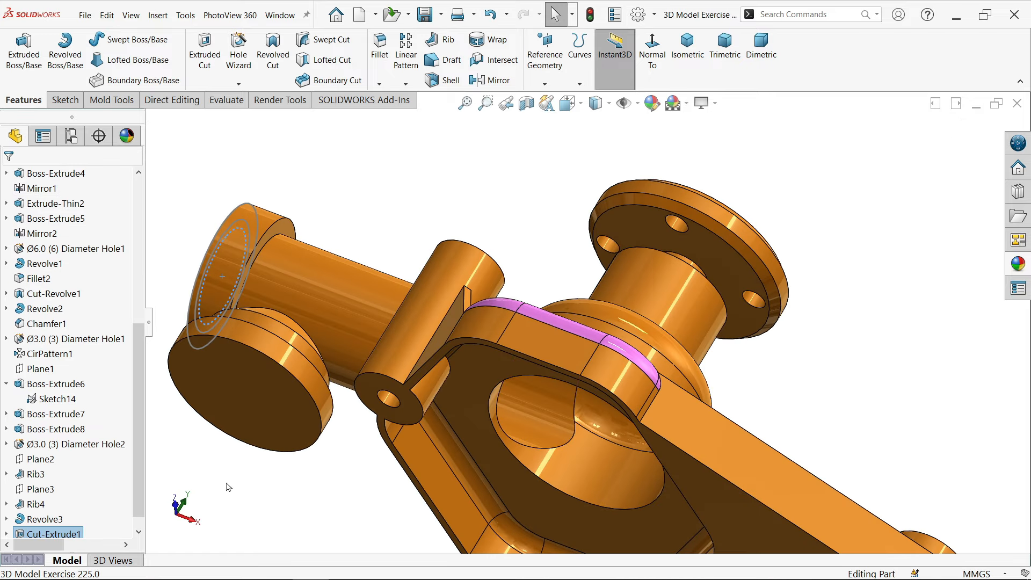
- Section the model along Plane2 to examine the pipe's bore and its junction with the body, and close the section view
click(42, 459)
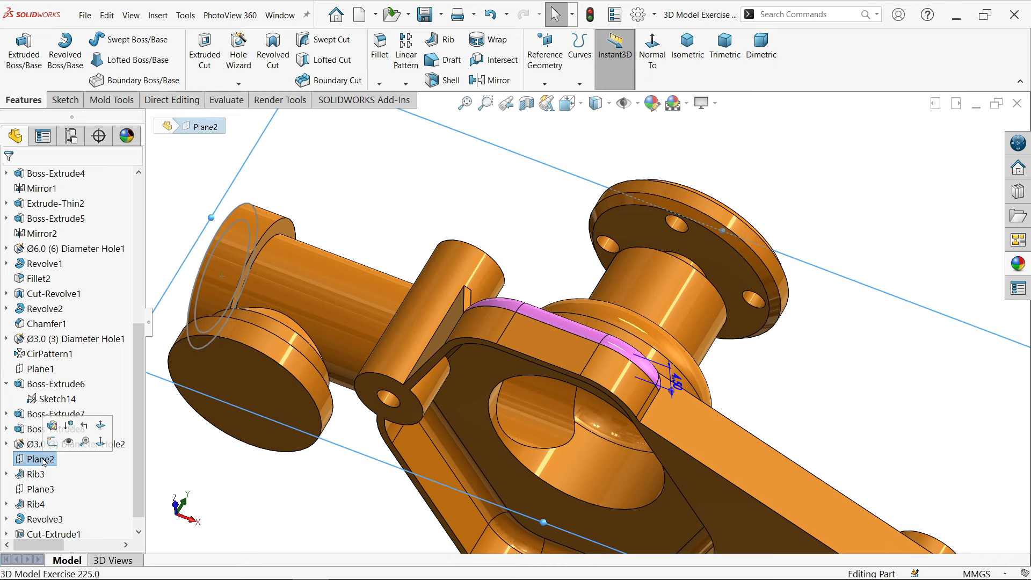
click(526, 102)
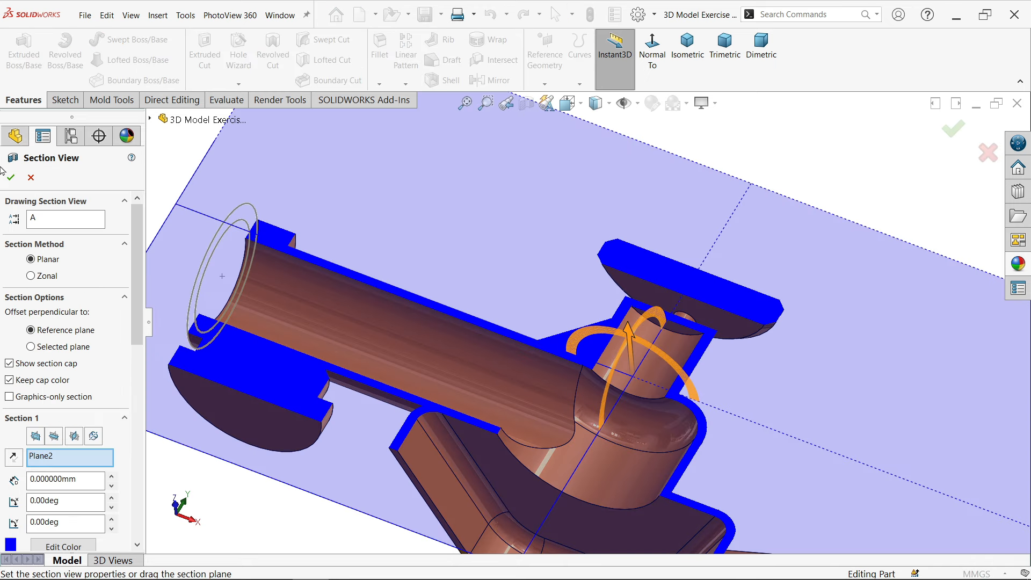
click(11, 177)
middle_drag(610, 369, 428, 405)
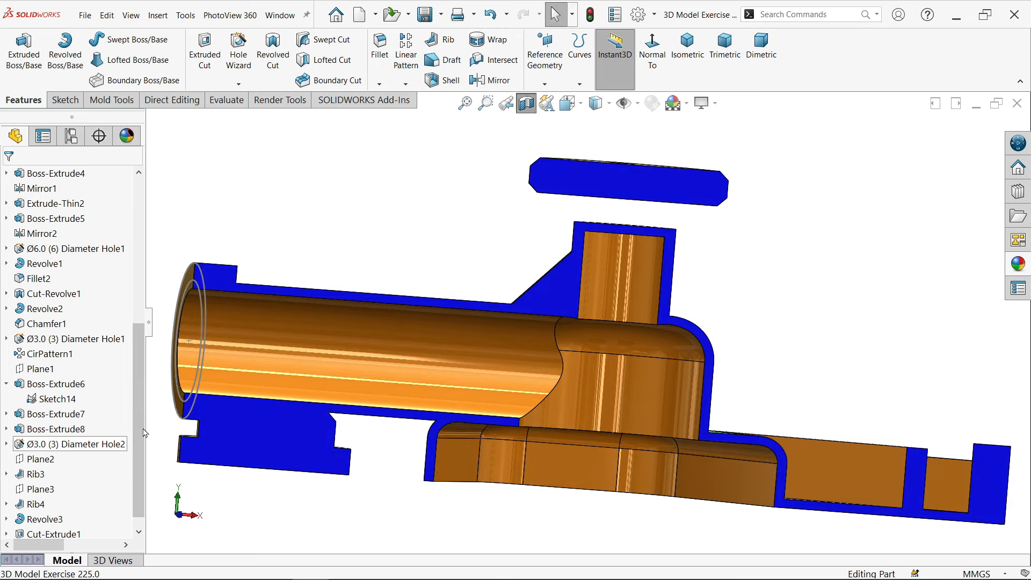
click(527, 104)
scroll(493, 276, up, 3)
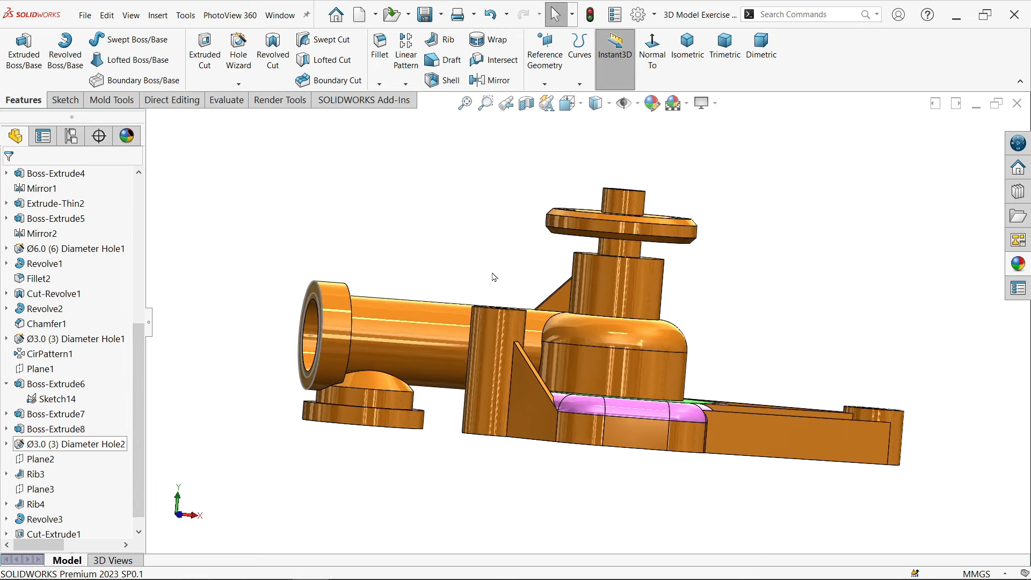
- Hide Sketch14 and return the model to the isometric view
click(48, 401)
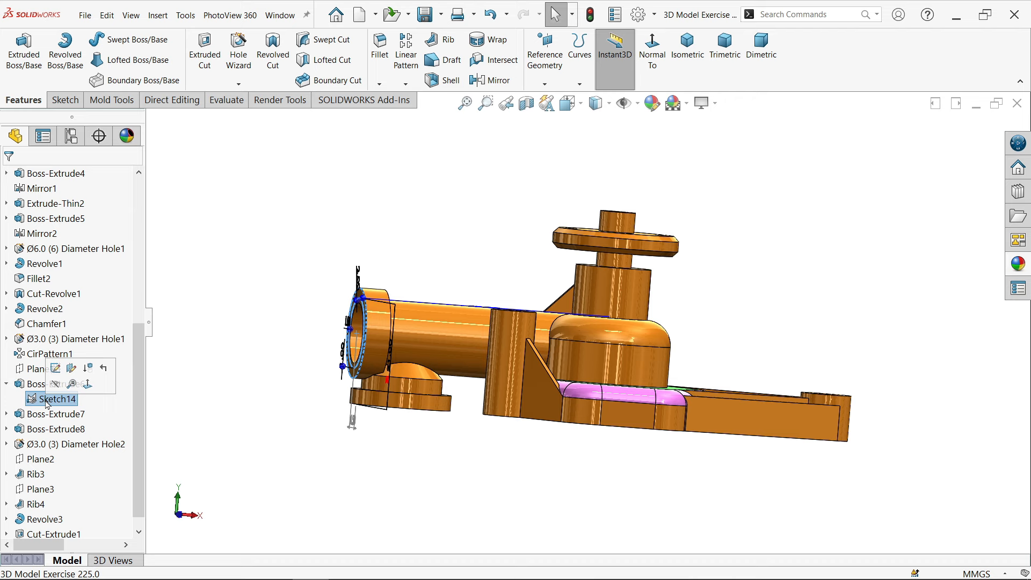
click(59, 387)
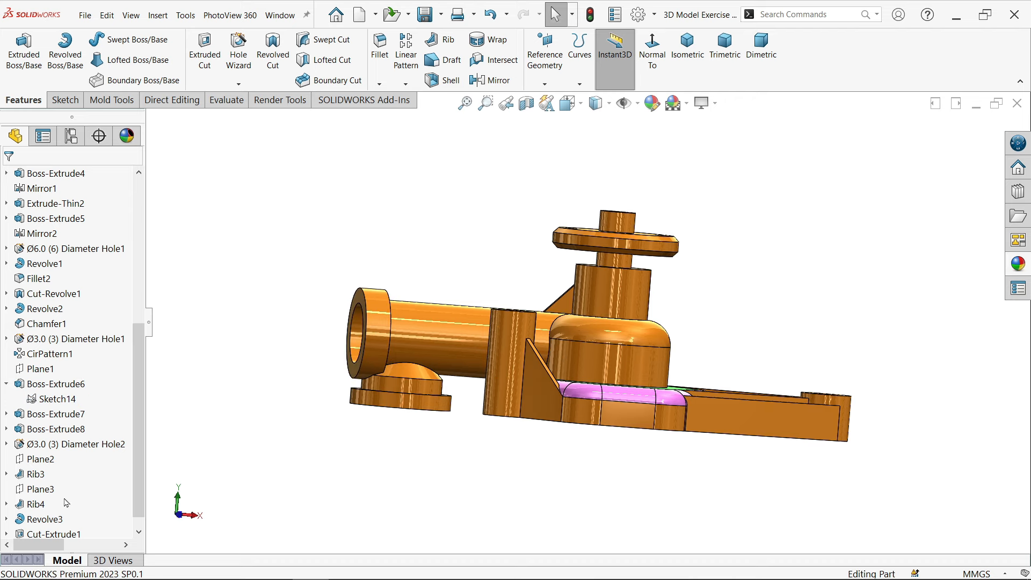
scroll(75, 462, up, 2)
key(ctrl+7)
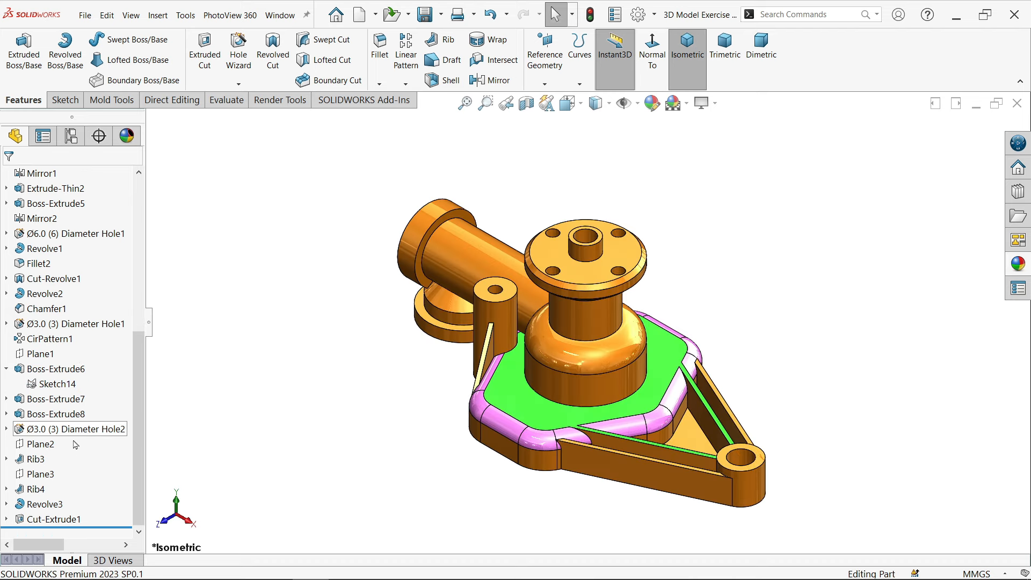
- Open a sketch on Plane2 and draw a vertical centerline about 12.9 mm long up from the midpoint of the stepped outlet's base
click(56, 444)
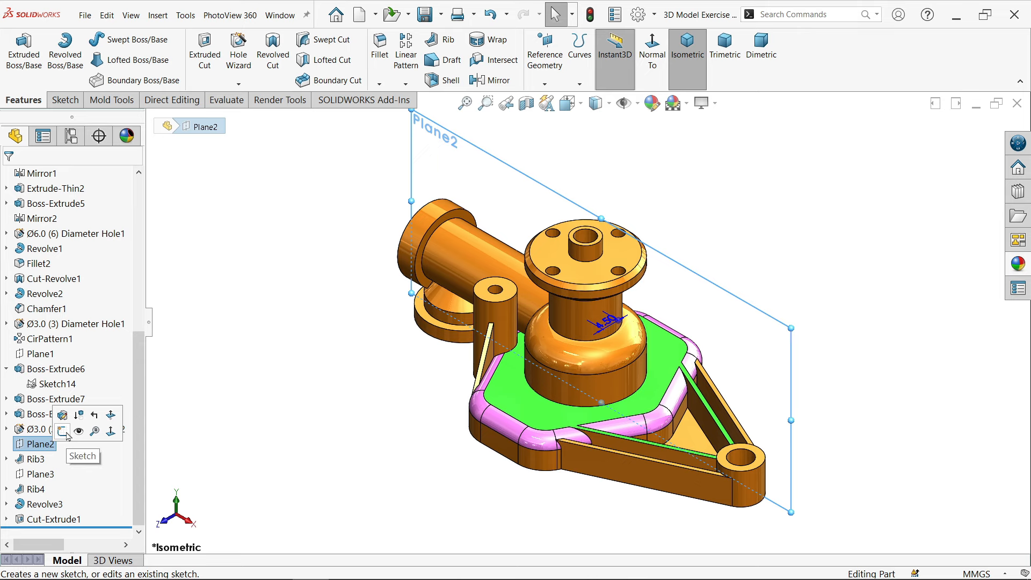
click(67, 432)
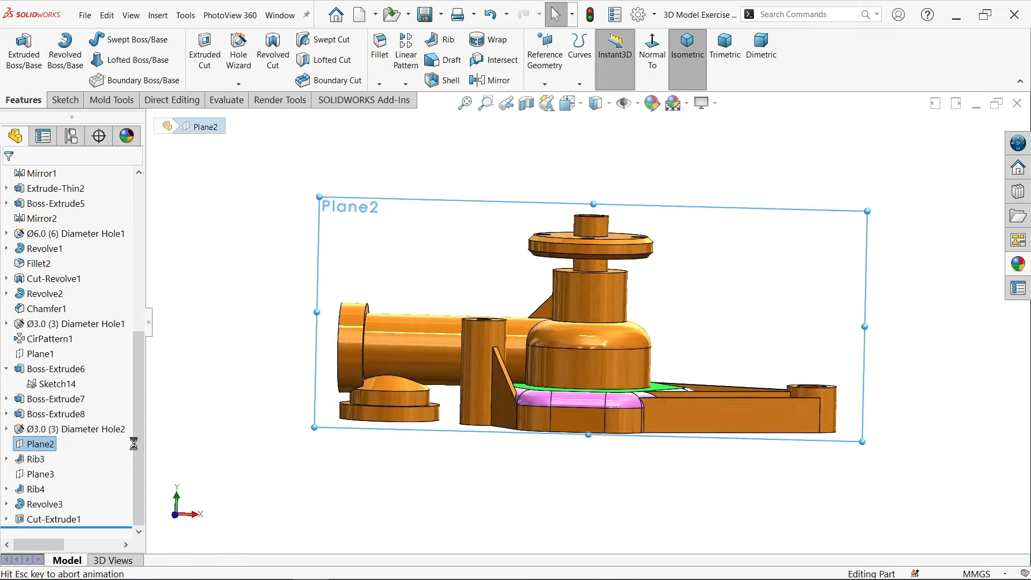
scroll(416, 424, down, 4)
scroll(417, 419, down, 2)
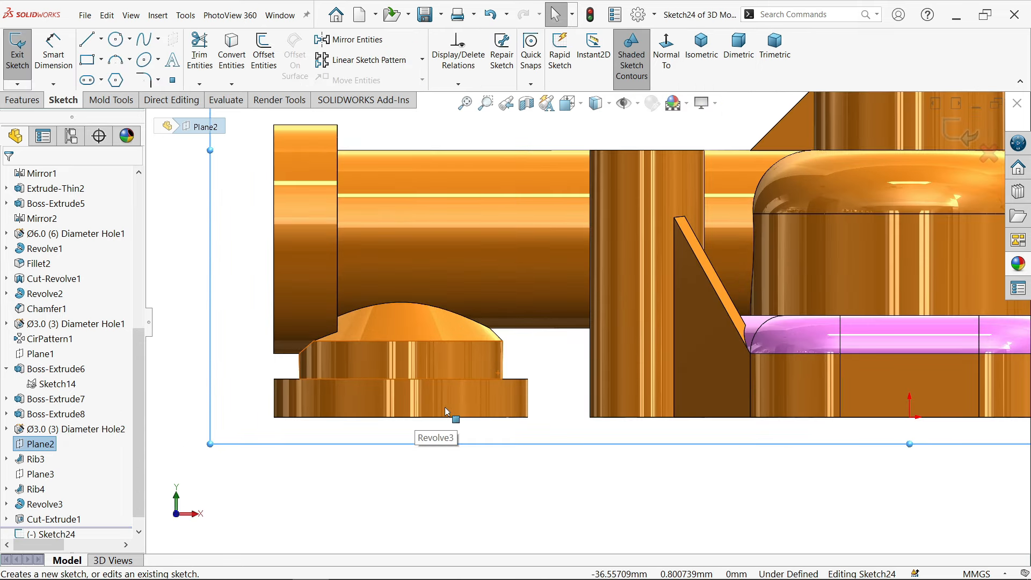
click(101, 41)
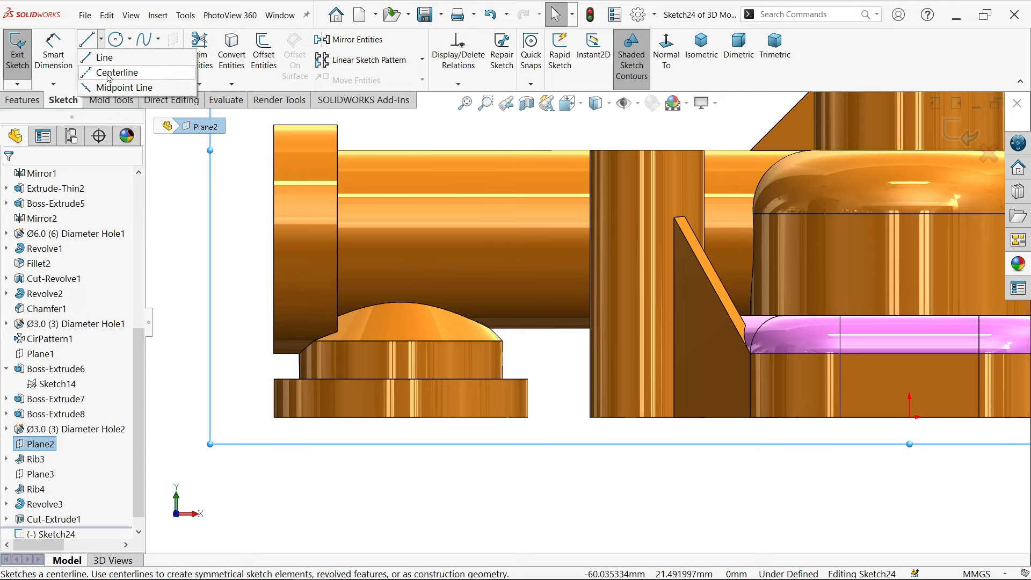
click(111, 74)
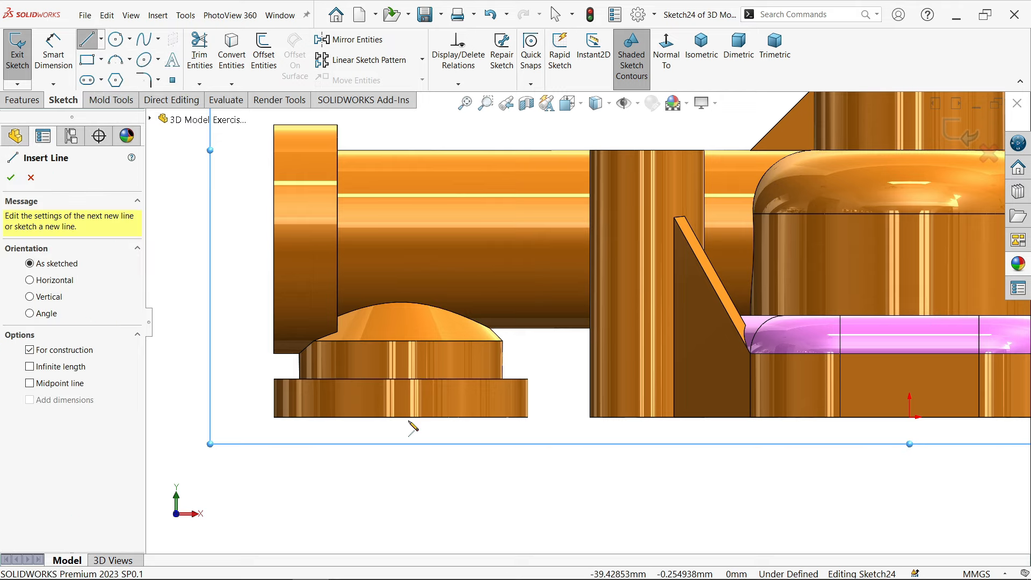
click(400, 418)
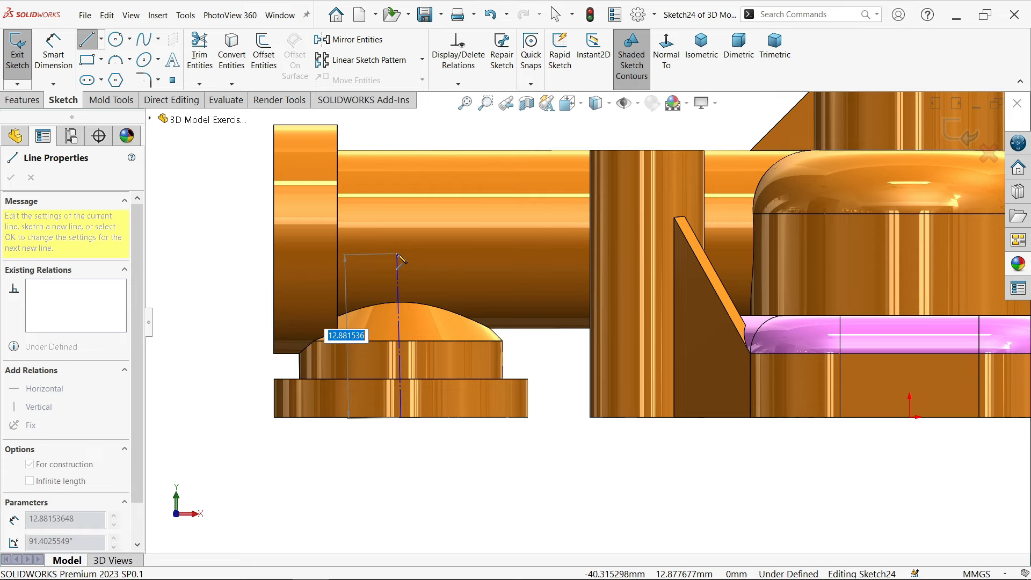
click(398, 254)
right_click(414, 247)
click(428, 253)
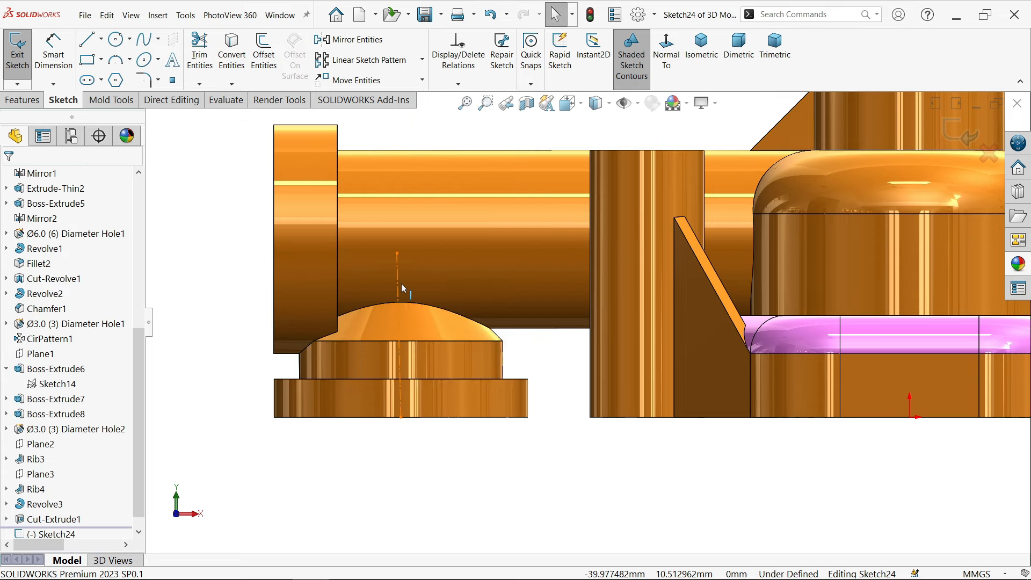
click(399, 287)
click(447, 246)
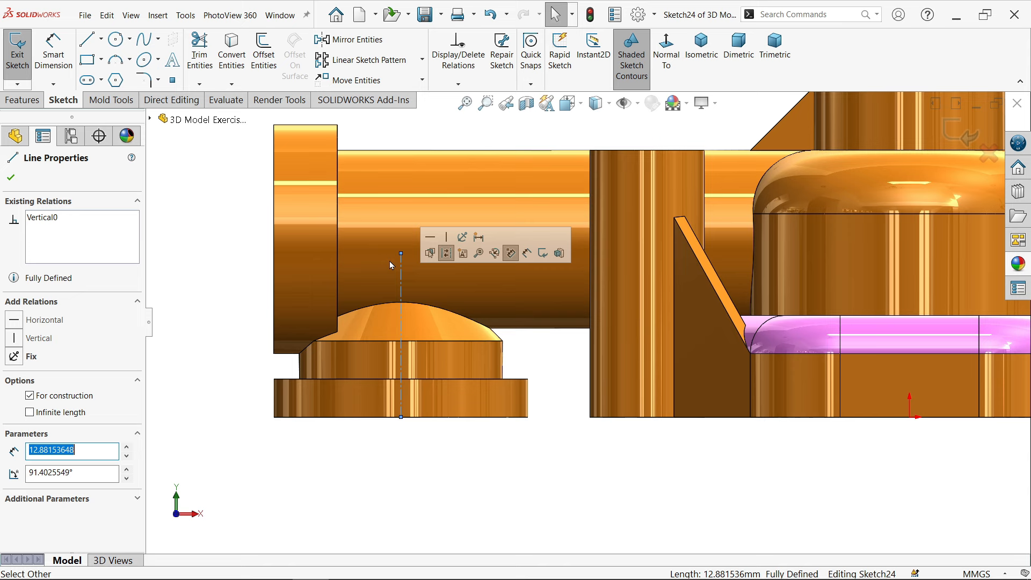
- Convert the outer vertical edges of the outlet's two steps into sketch lines and join them with a horizontal line along the ledge
click(87, 39)
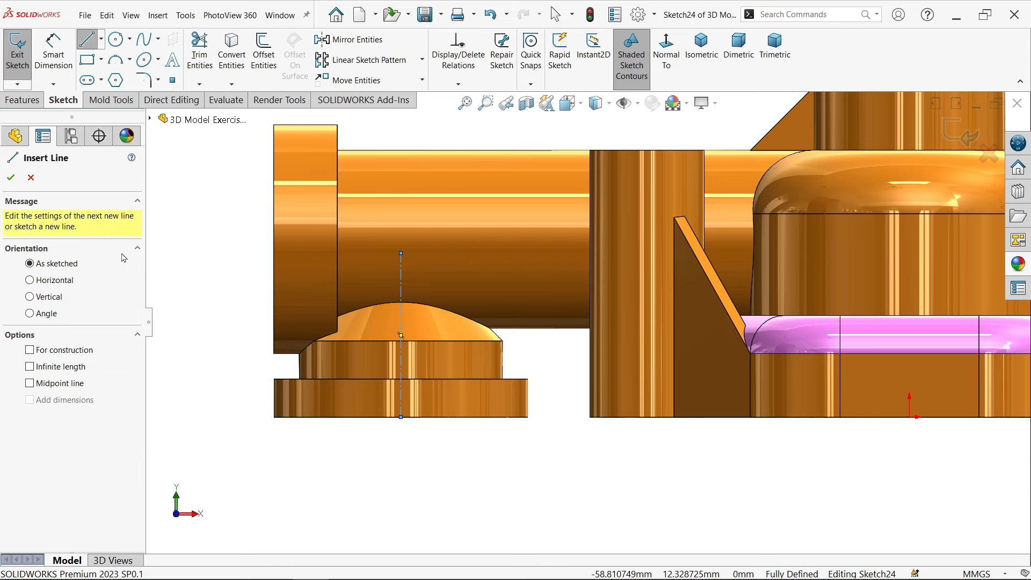
click(30, 177)
scroll(410, 339, down, 2)
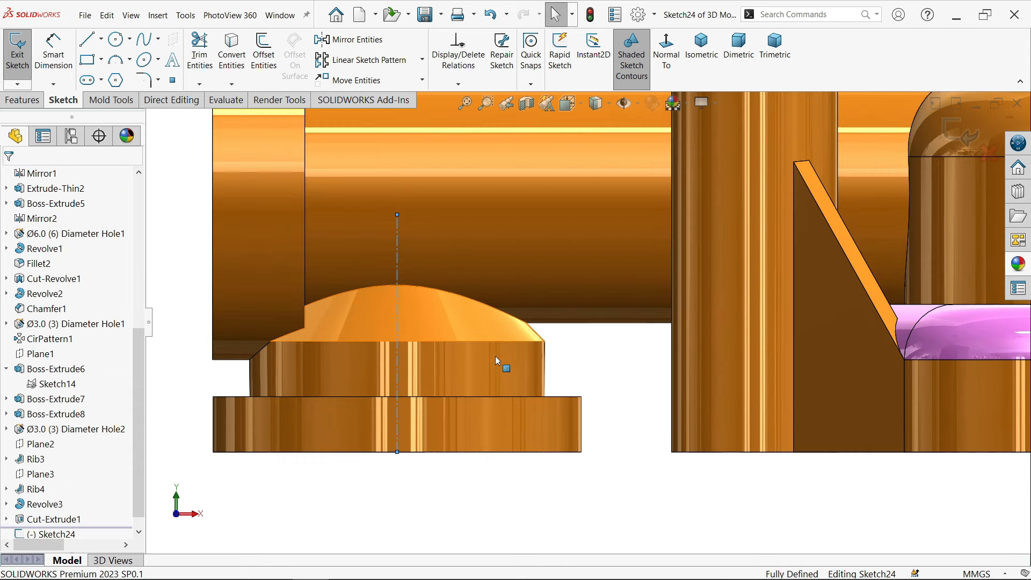
click(582, 428)
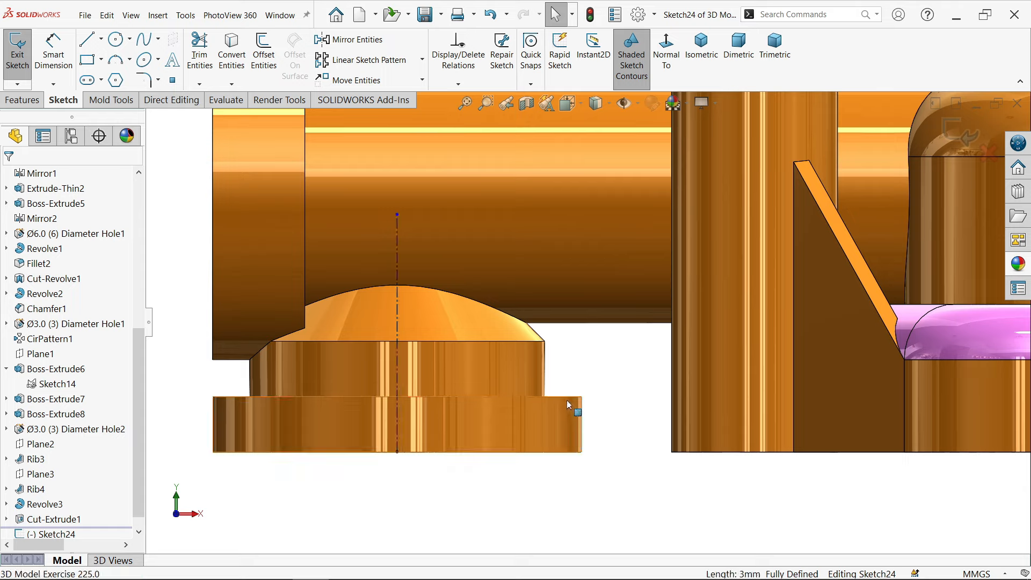
ctrl+click(545, 370)
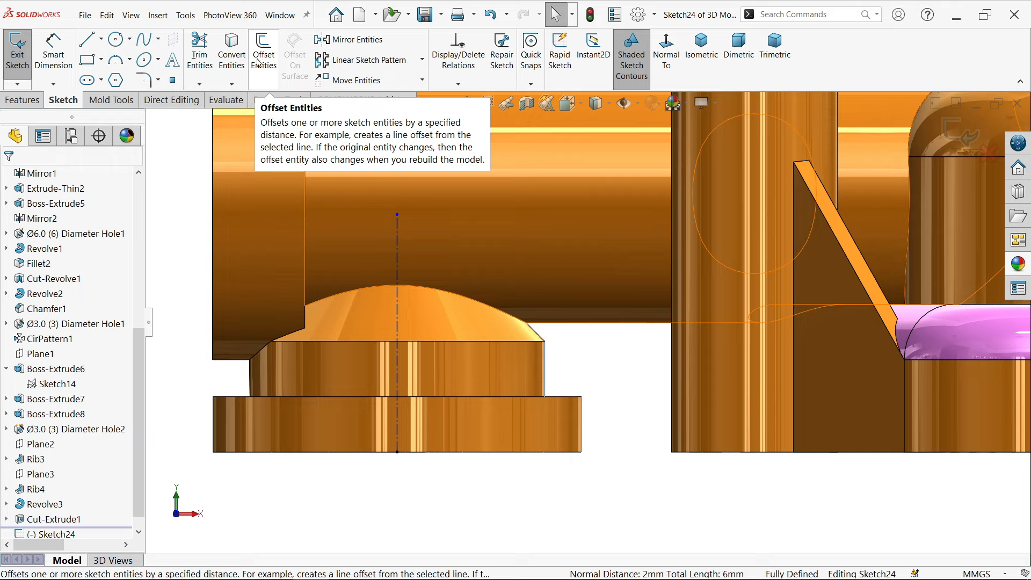
click(91, 45)
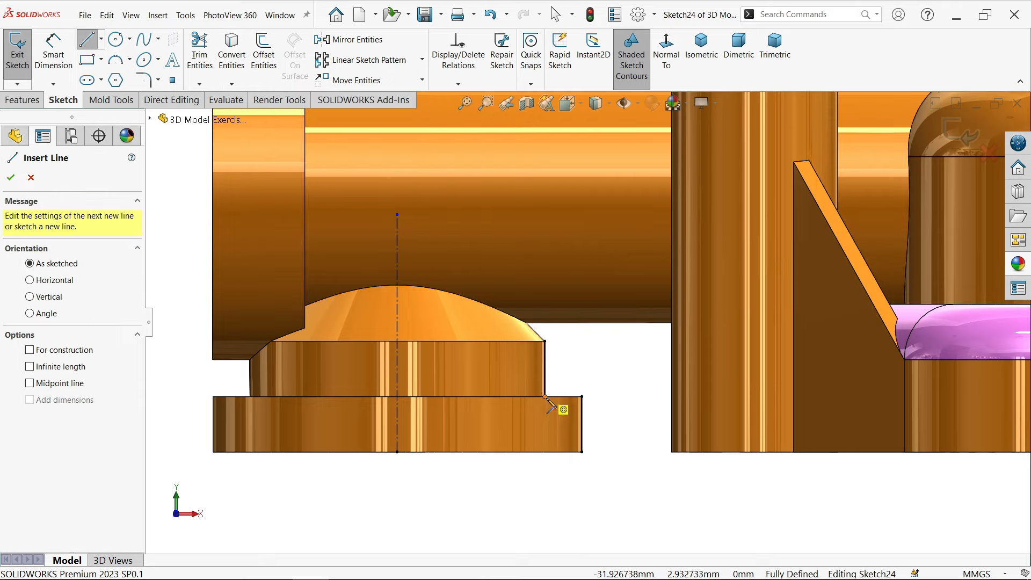
drag(546, 398, 582, 396)
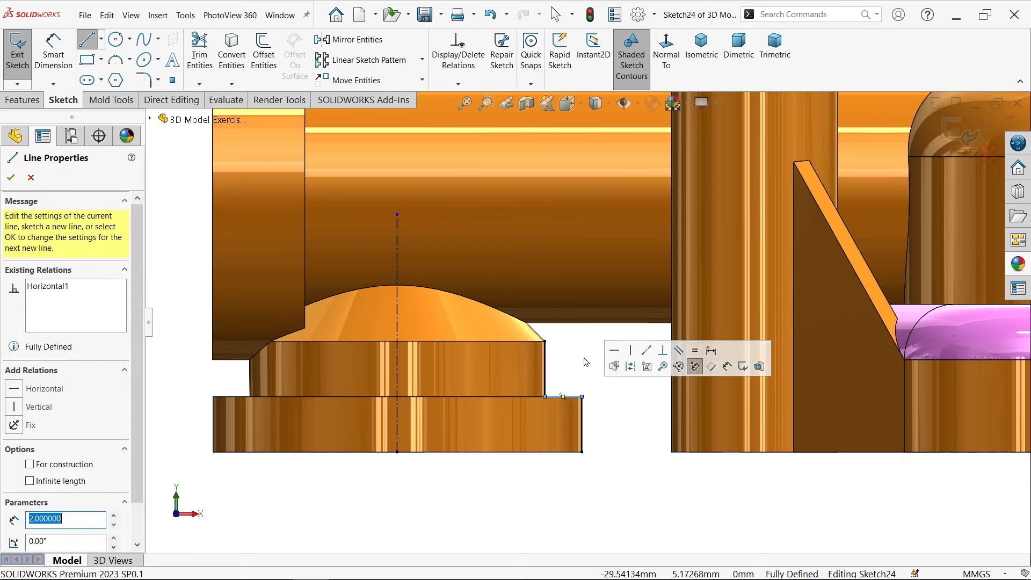
- Draw a sloping line from the upper end of the smaller step's vertical line to the upper end of the centerline
scroll(519, 239, down, 2)
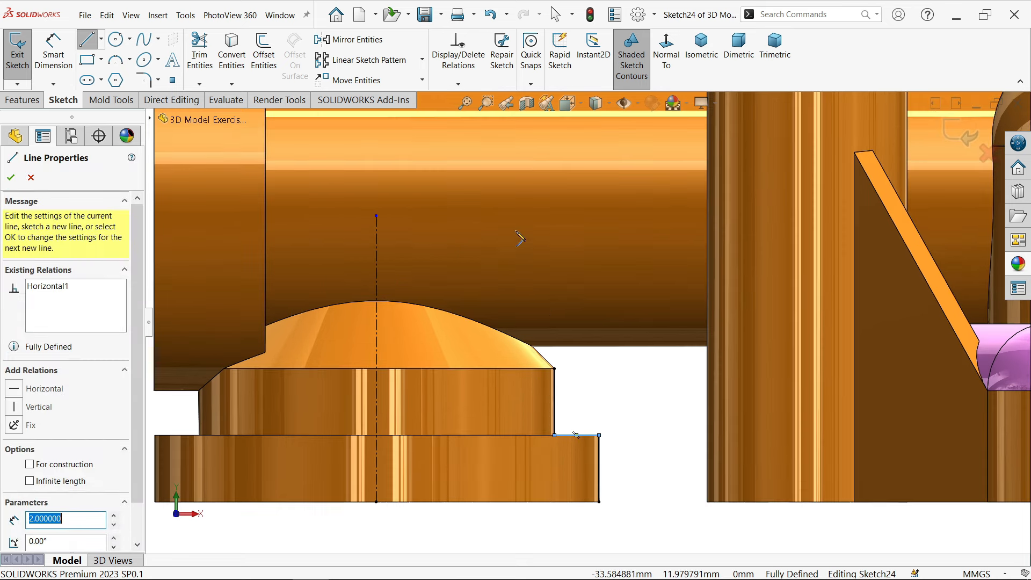
click(554, 368)
click(377, 215)
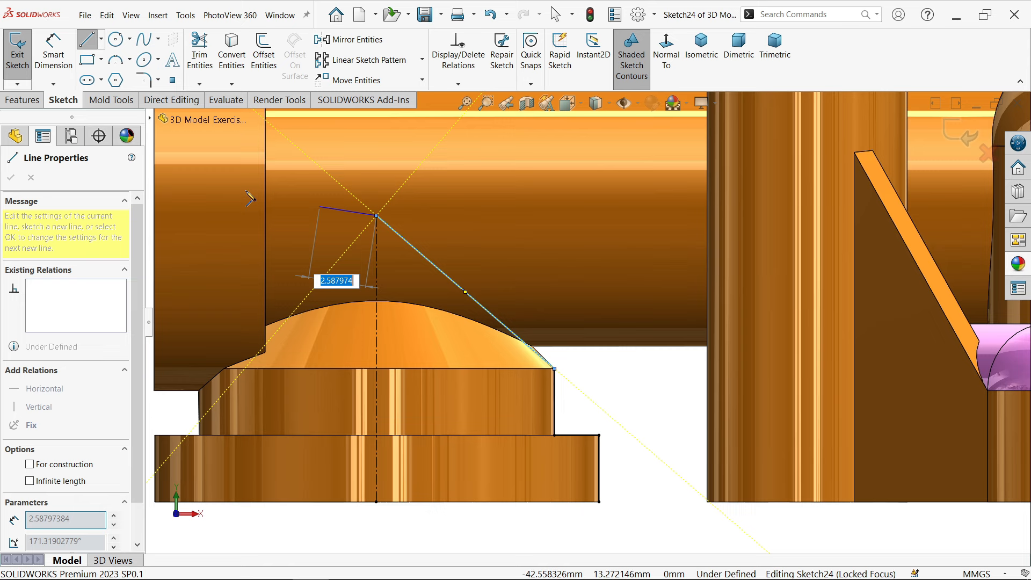
- Dimension the sloping line's vertical height as 8 mm
click(55, 56)
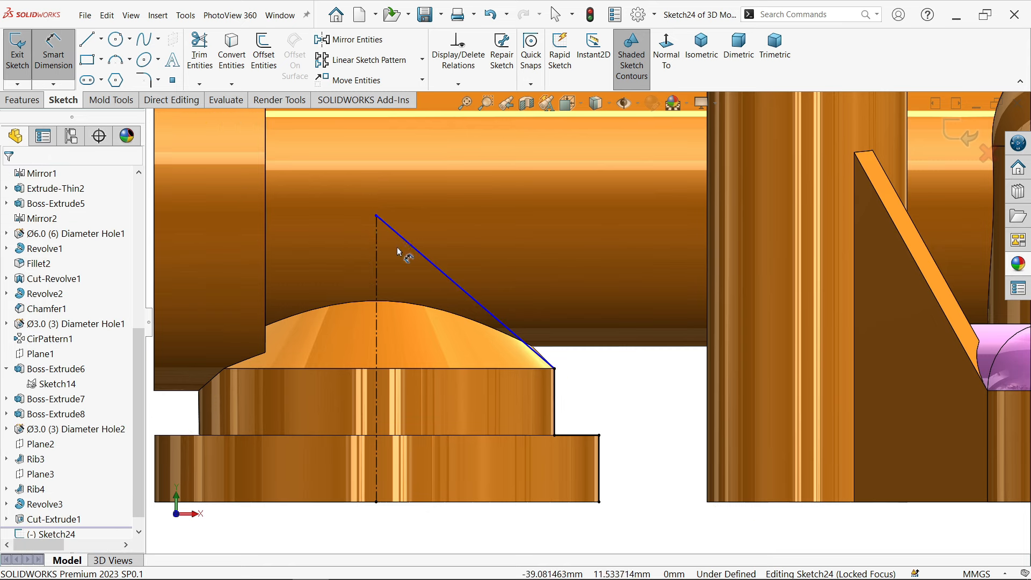
click(422, 255)
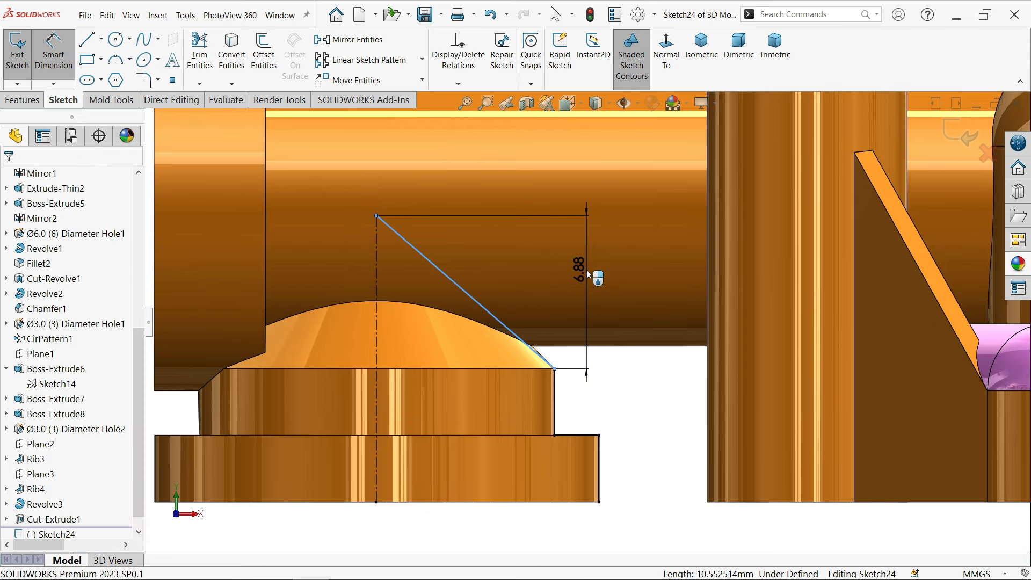
click(590, 275)
text(8)
key(Return)
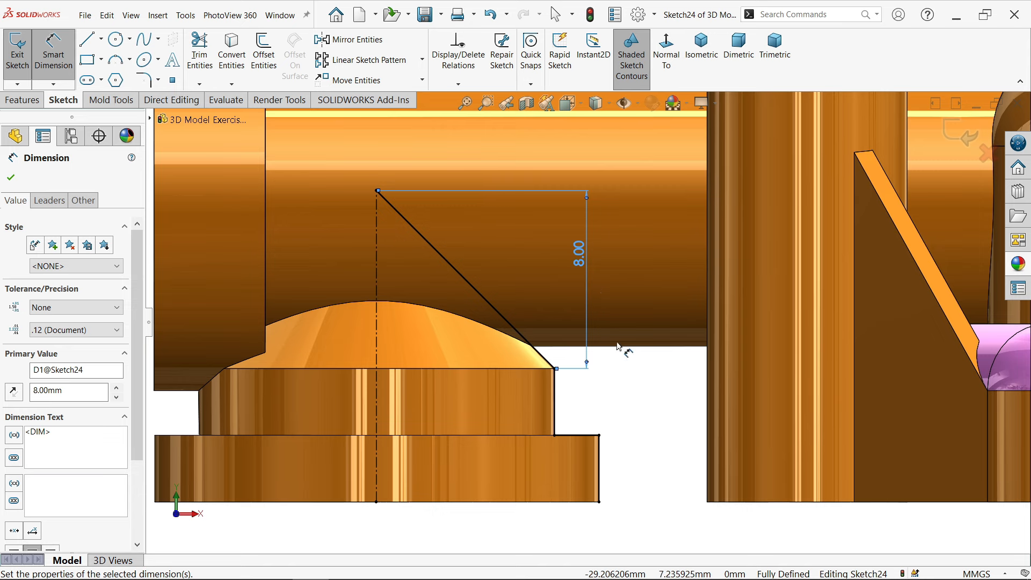
key(Escape)
scroll(583, 324, up, 2)
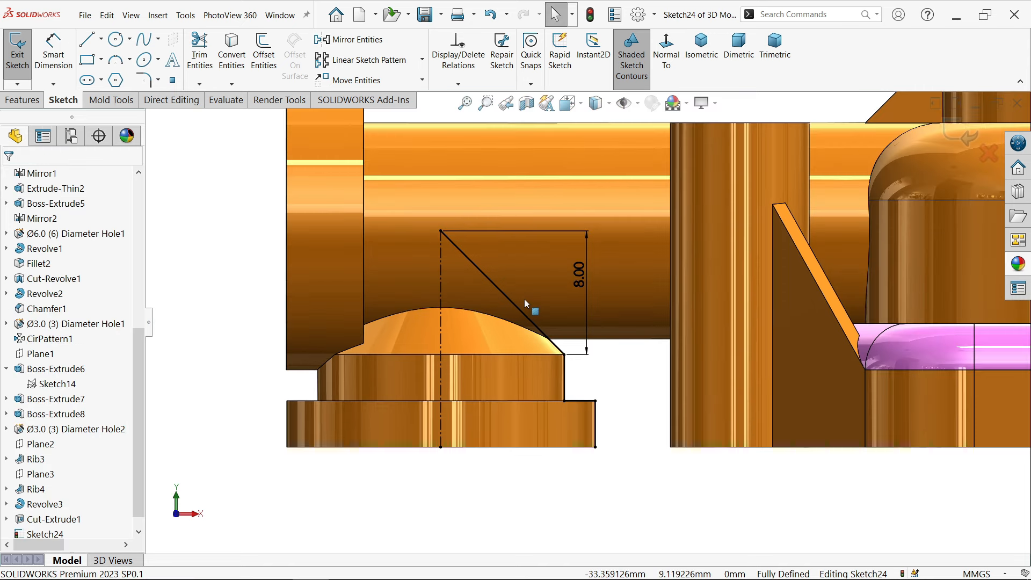
- Offset the connected outlet profile 1 mm inward, starting from the sloping line
scroll(563, 354, down, 2)
click(264, 54)
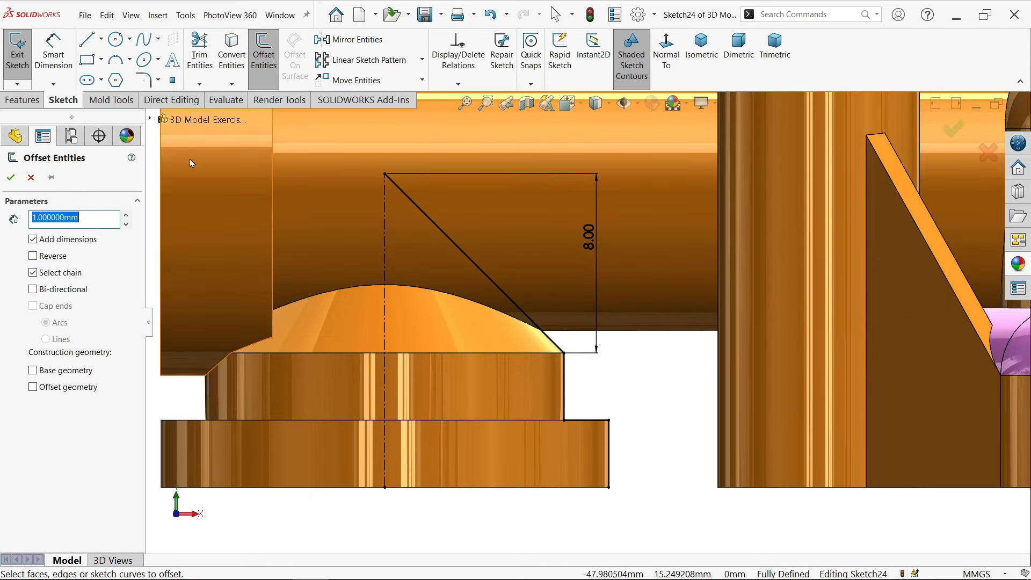
click(518, 308)
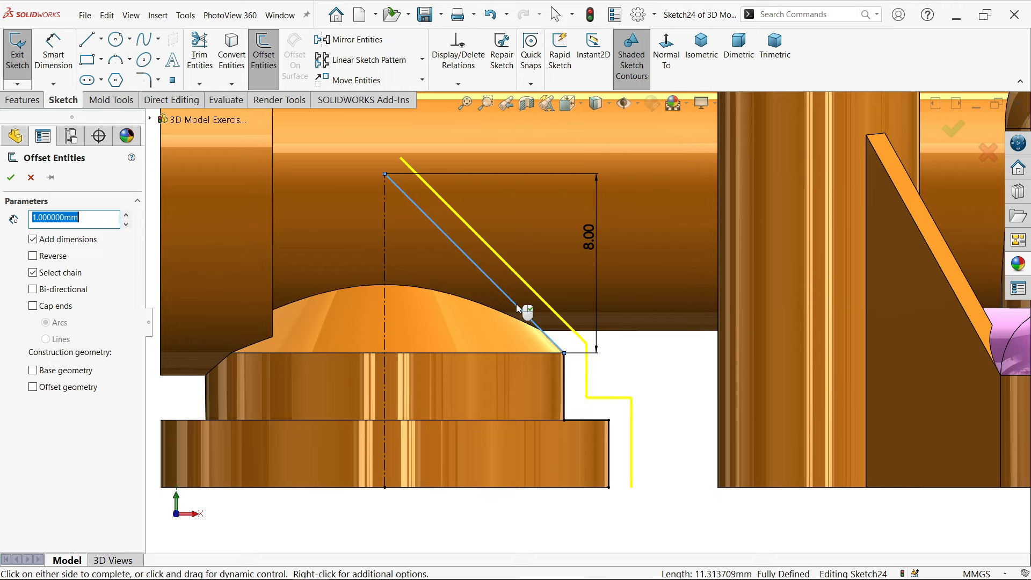
click(52, 257)
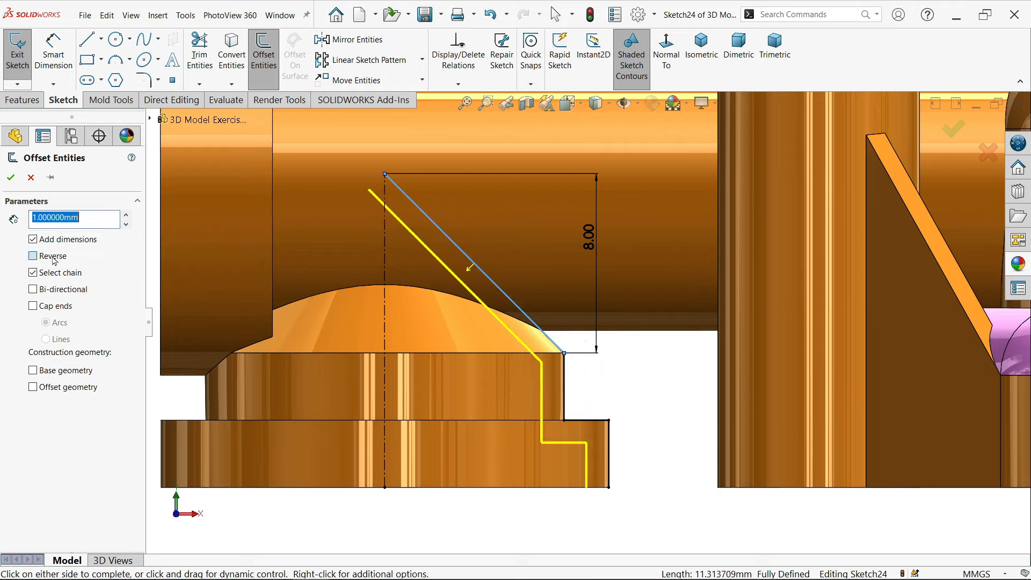
click(11, 178)
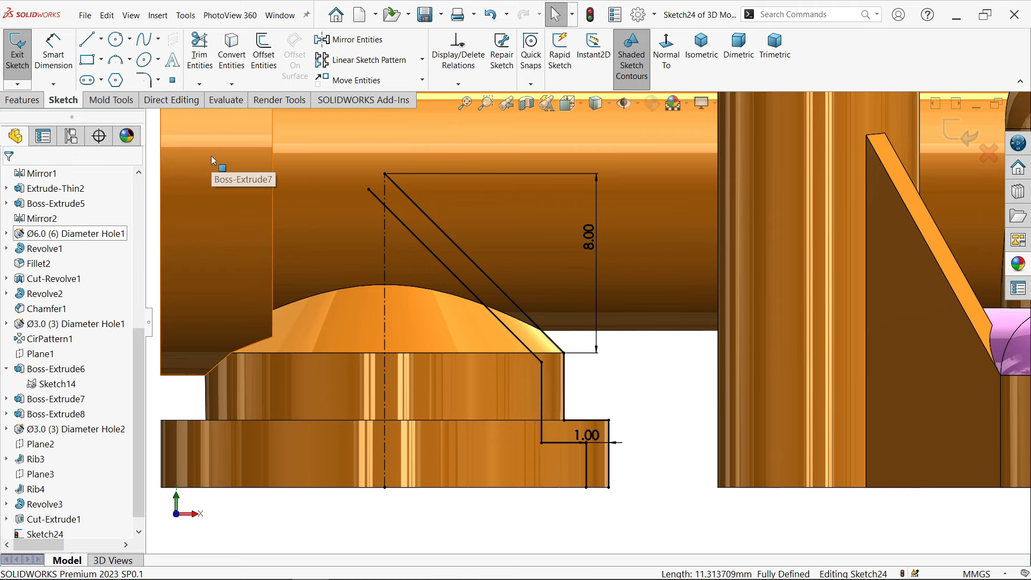
- Trim the upper end of the offset sloping line where it extends past the vertical centerline
scroll(382, 196, down, 5)
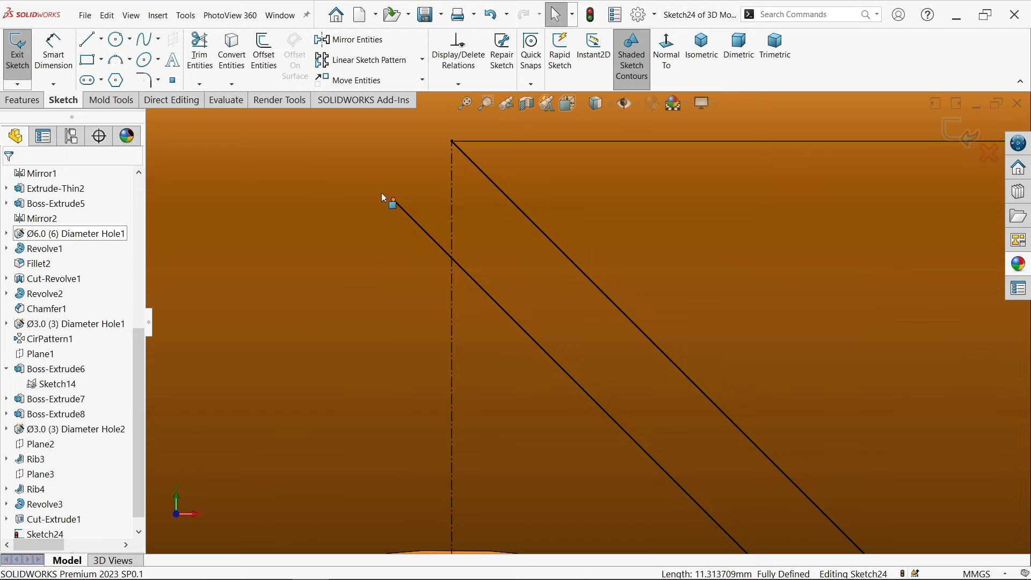
click(200, 53)
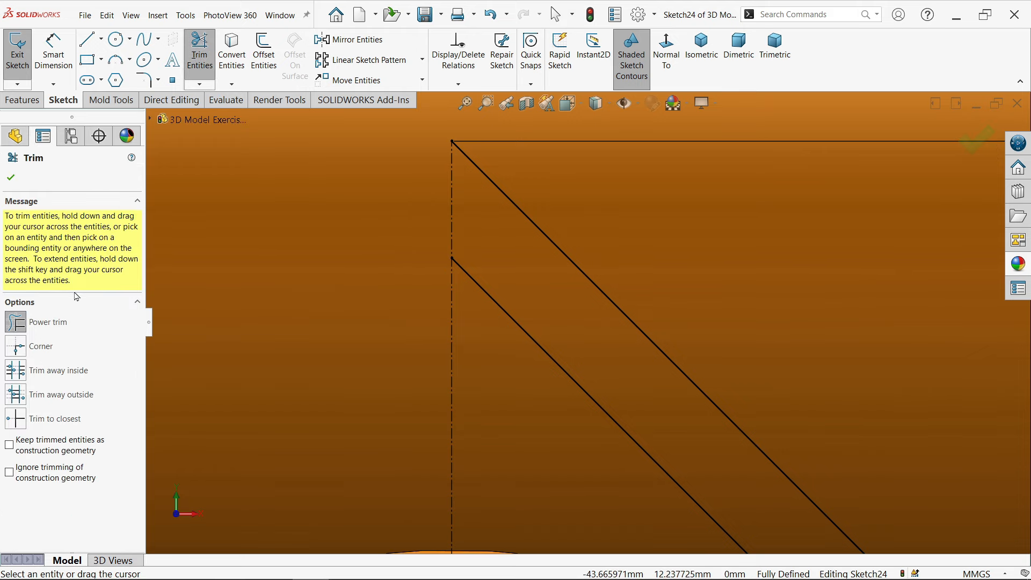
click(11, 179)
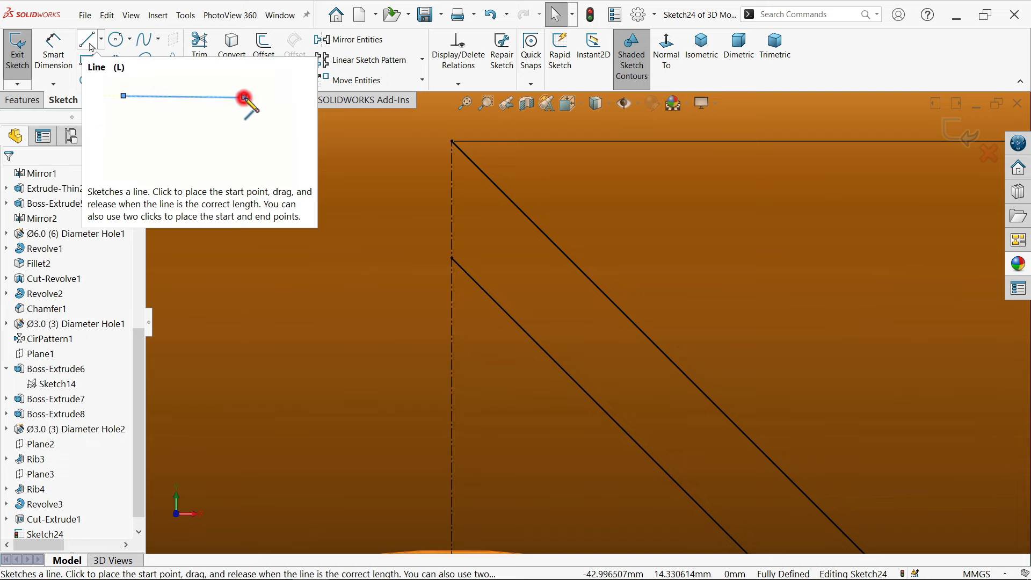
- Turn the four outer profile lines, from the sloping line down to the base's vertical line, into construction geometry
scroll(587, 271, up, 5)
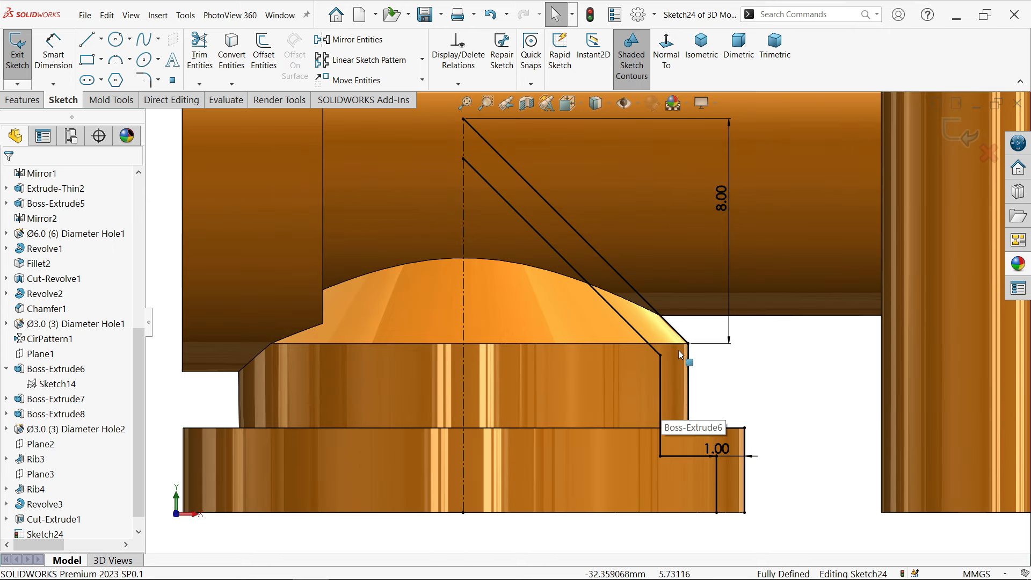
click(677, 333)
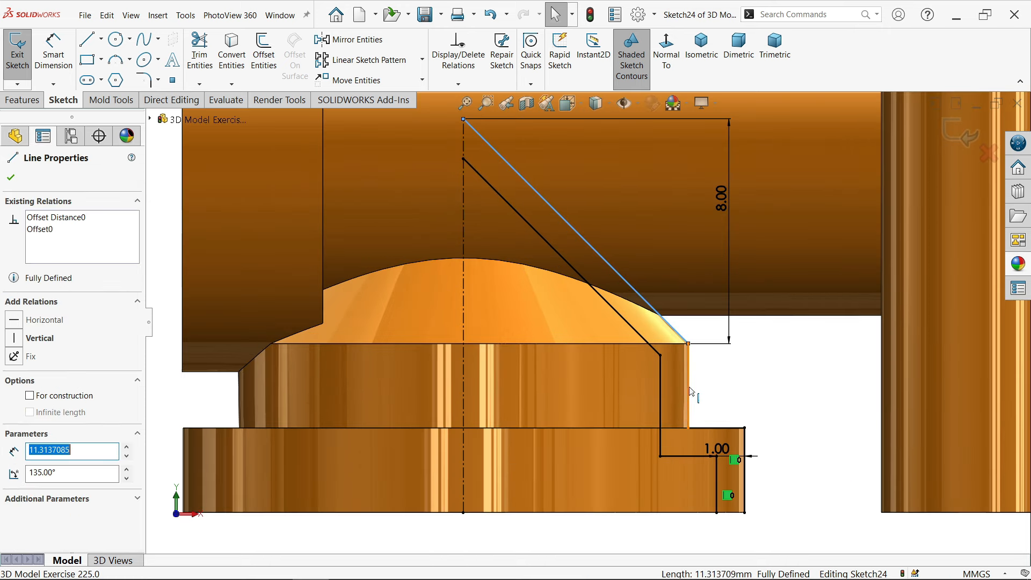
ctrl+click(689, 392)
ctrl+click(719, 429)
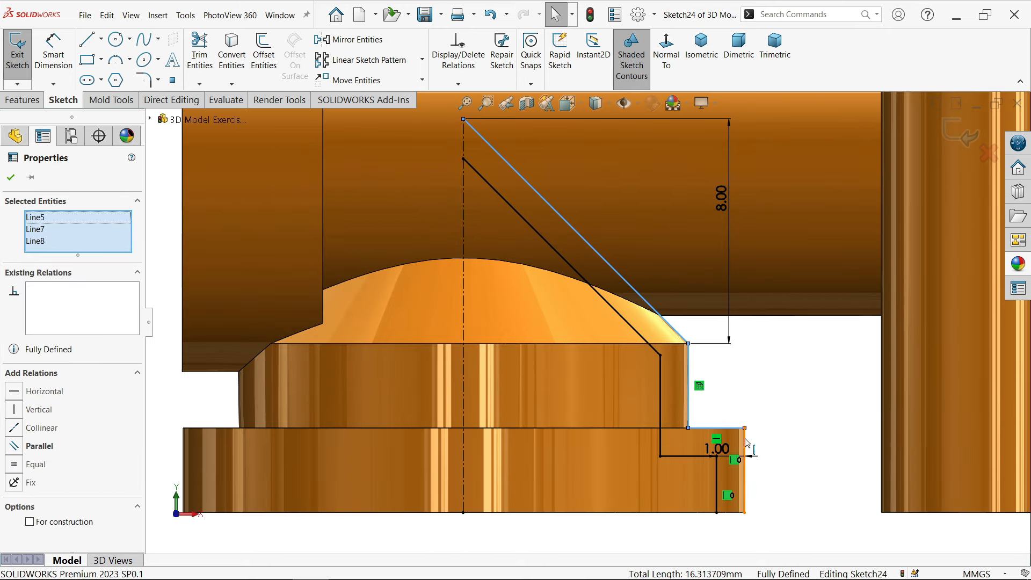
ctrl+click(745, 442)
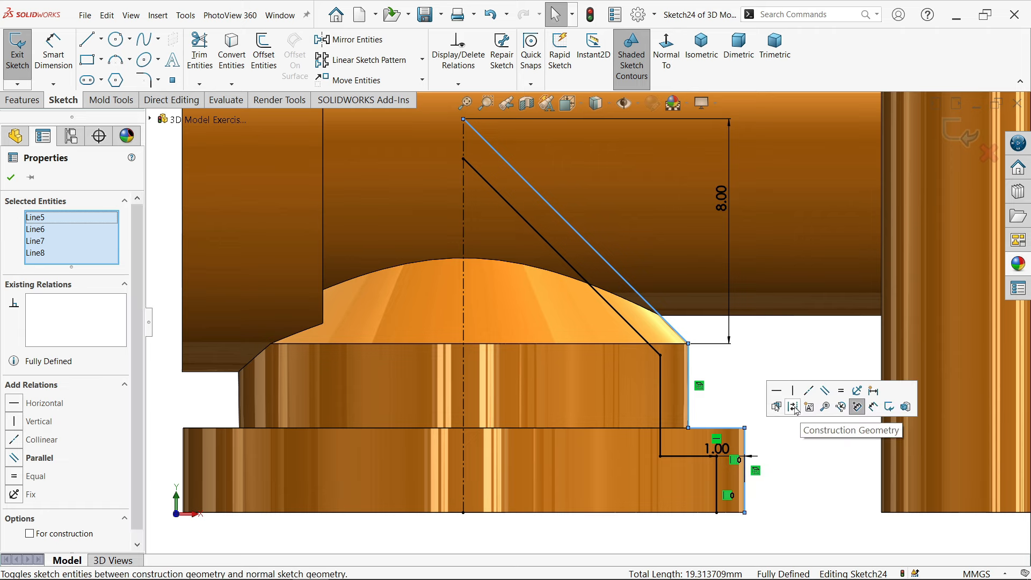
click(794, 409)
click(794, 410)
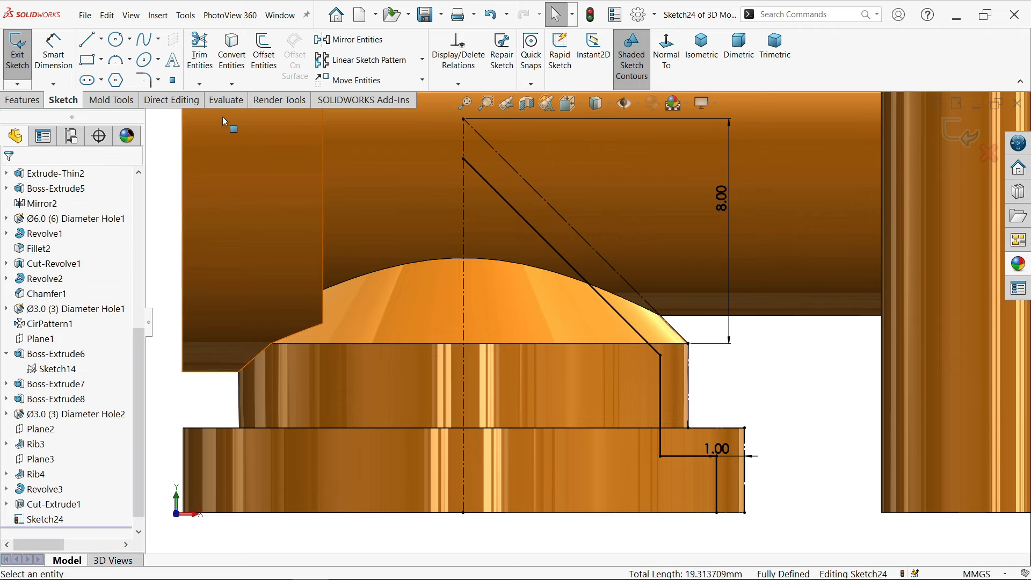
- Draw a horizontal line from the lower end of the offset profile to the lower end of the centerline
click(91, 45)
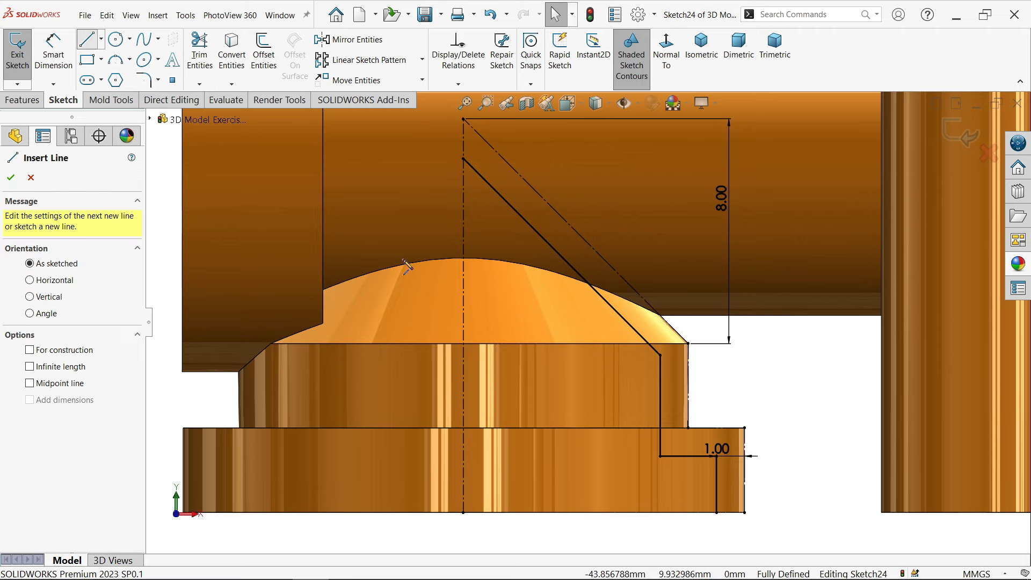
click(717, 513)
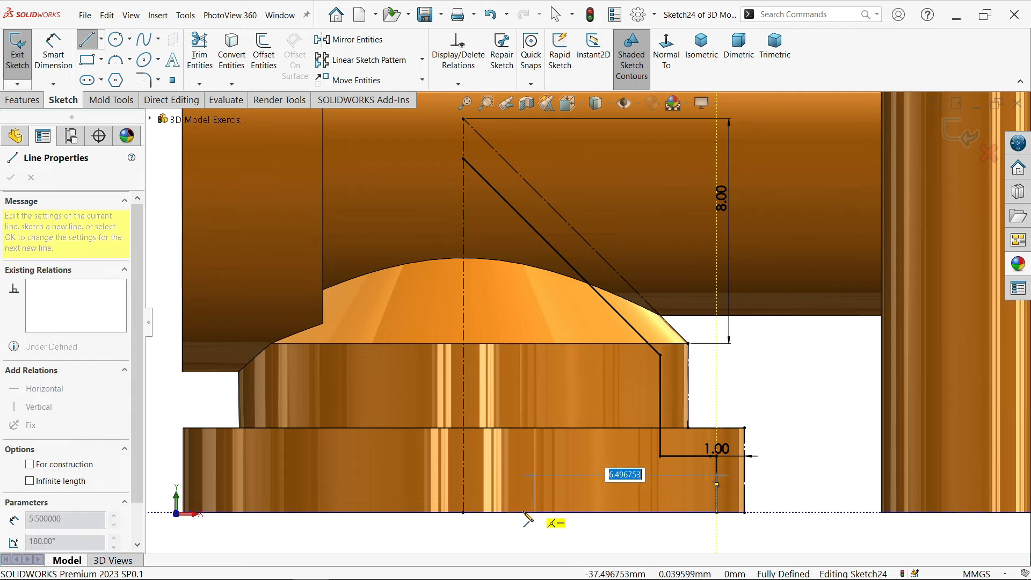
click(463, 513)
right_click(380, 531)
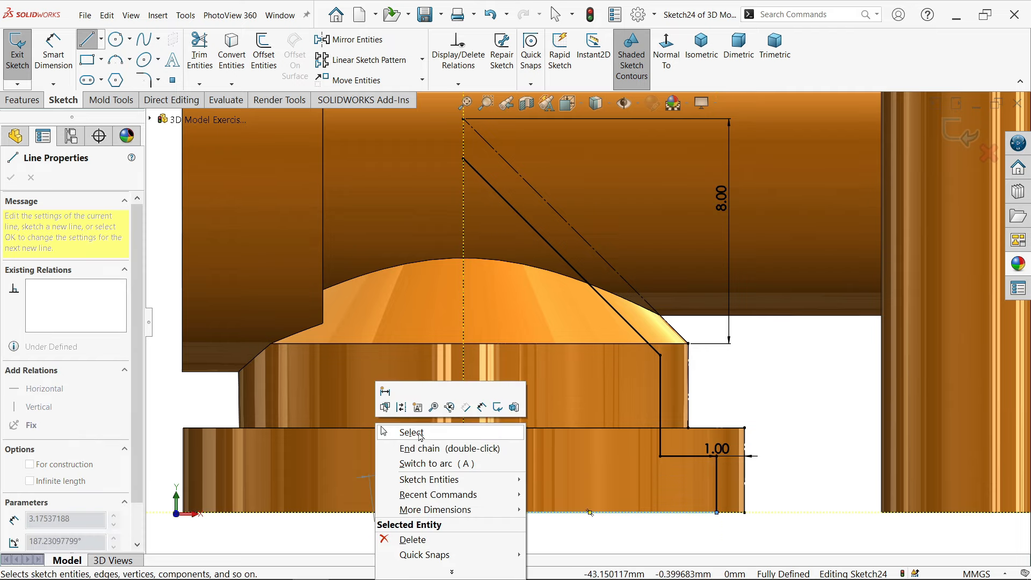
click(400, 431)
scroll(484, 369, up, 1)
scroll(541, 257, down, 1)
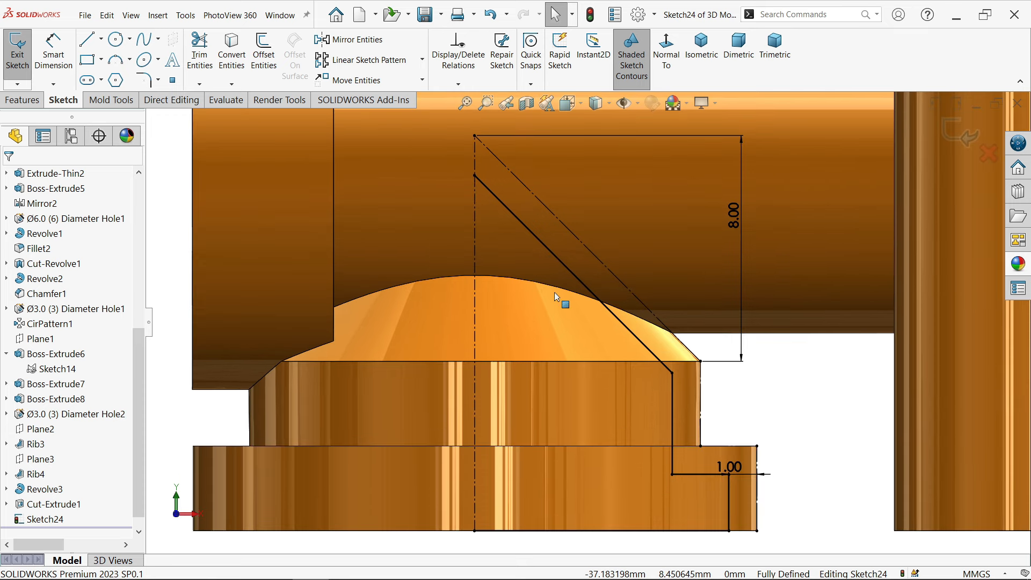
- Cut the outlet with a 360° Revolved Cut about the vertical centerline, letting the open sketch be closed automatically
click(30, 104)
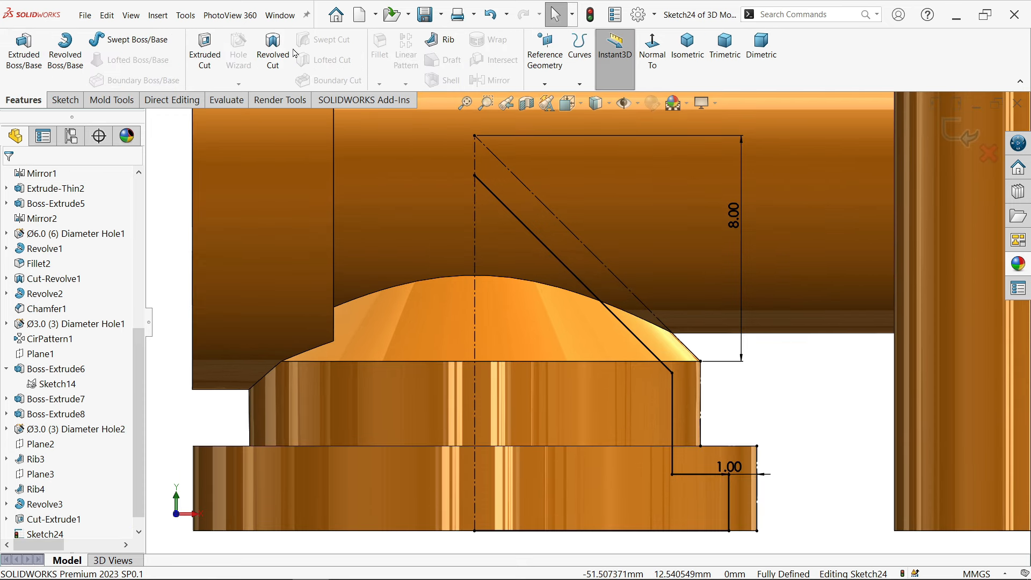
click(274, 53)
click(548, 305)
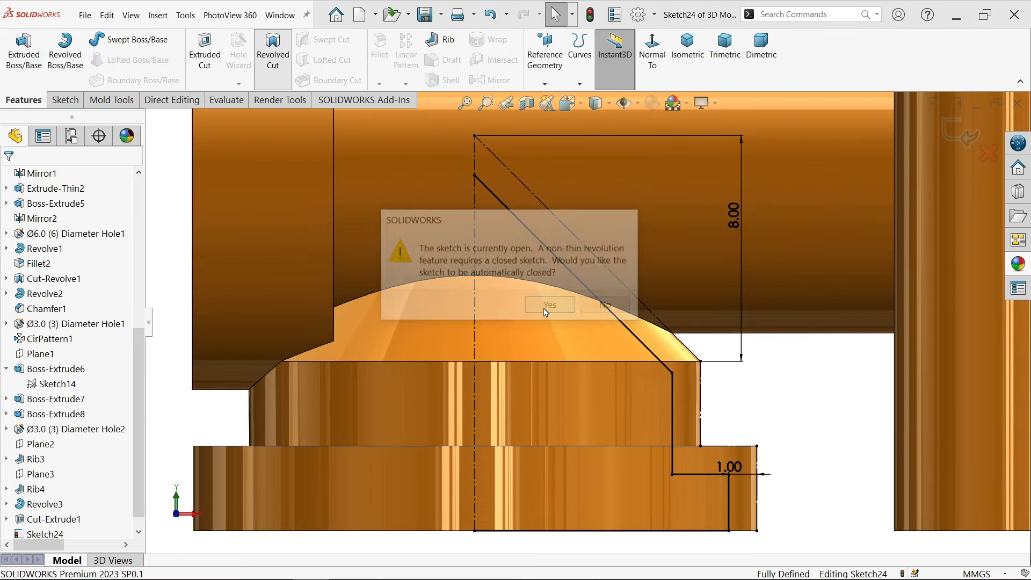
click(475, 334)
scroll(591, 326, up, 4)
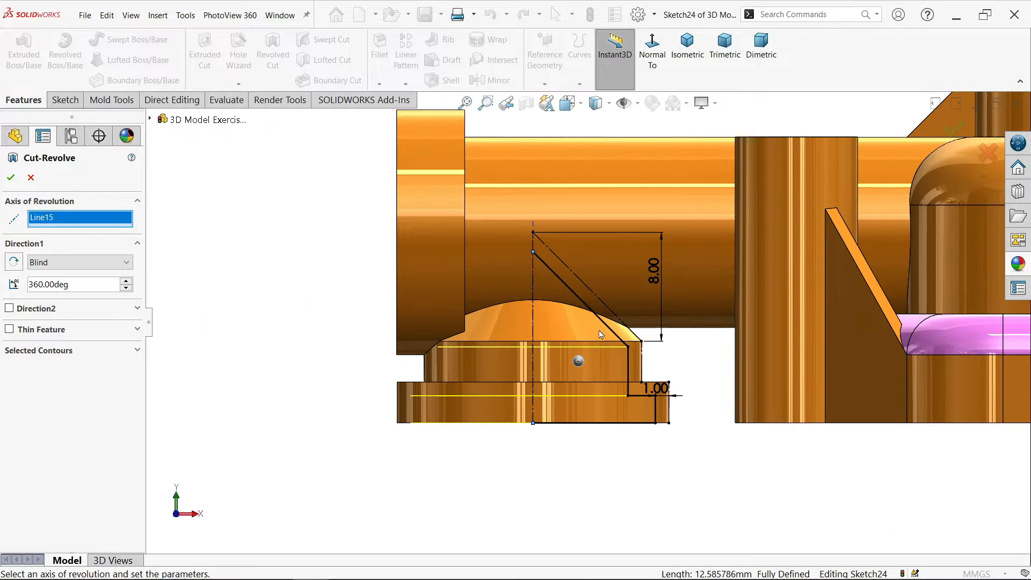
scroll(660, 349, down, 1)
middle_drag(691, 380, 671, 398)
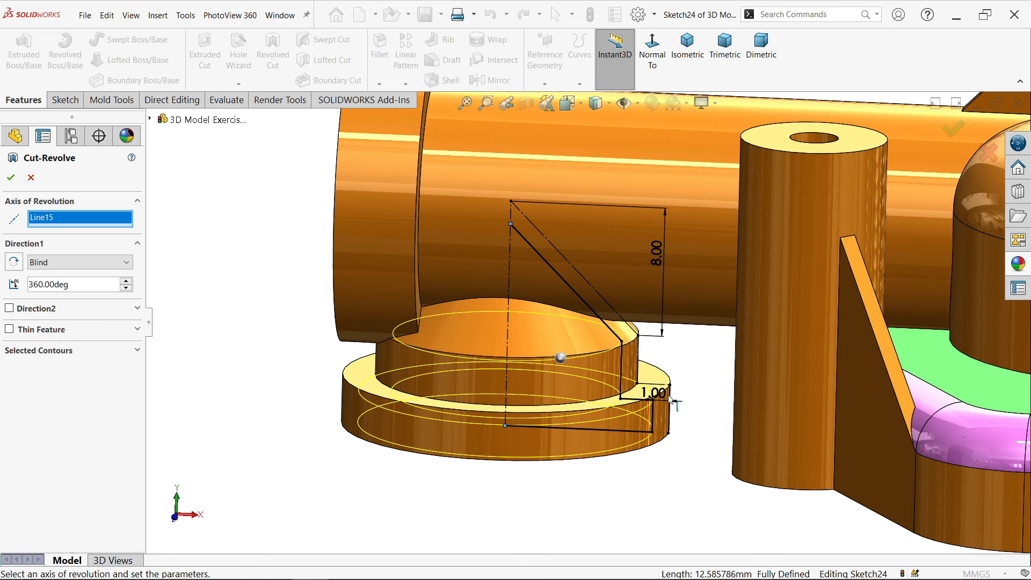
click(11, 178)
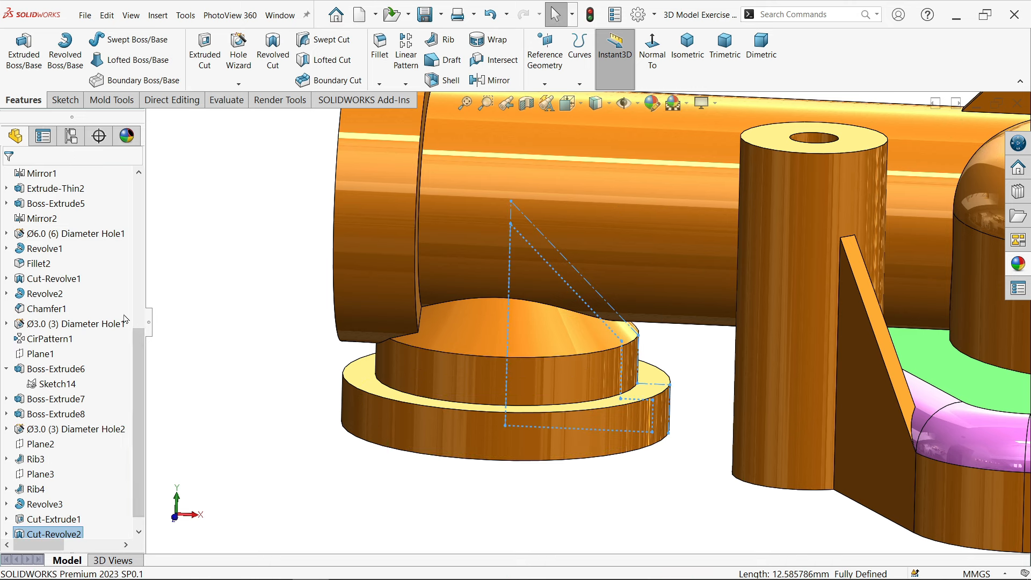
- Examine the hollowed outlet in a section view through Plane2, then turn the section view off
click(40, 443)
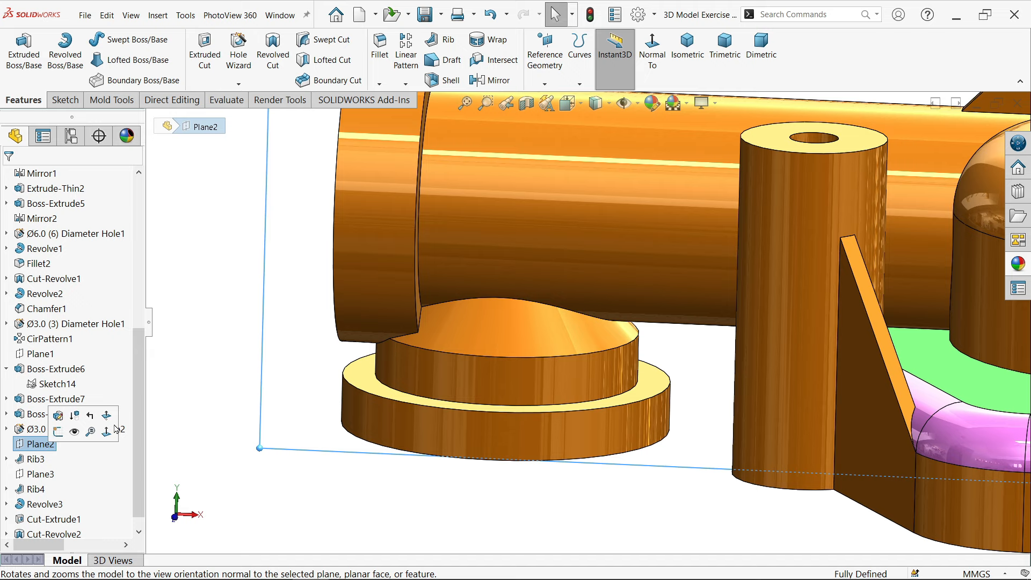
click(526, 103)
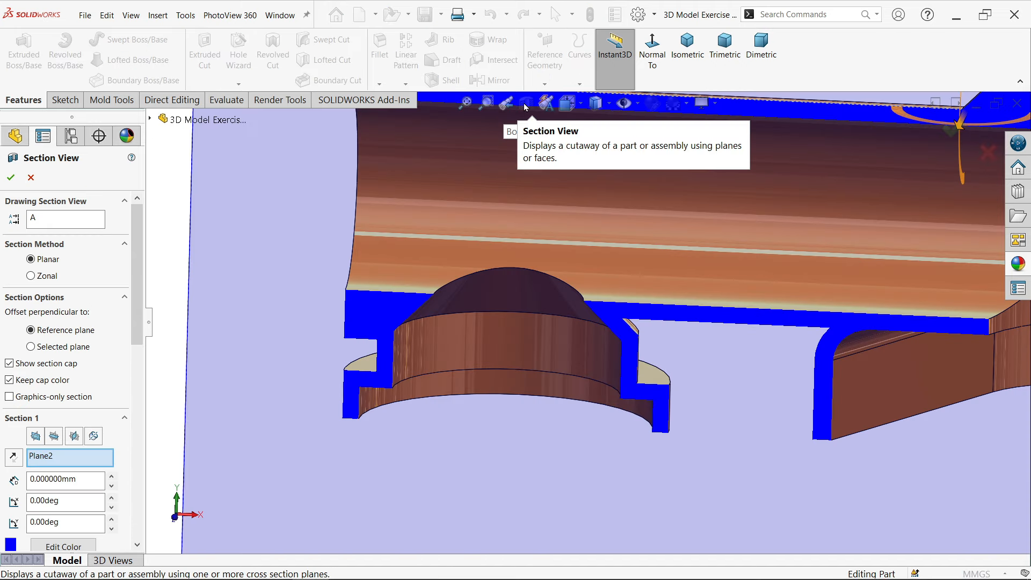
click(12, 178)
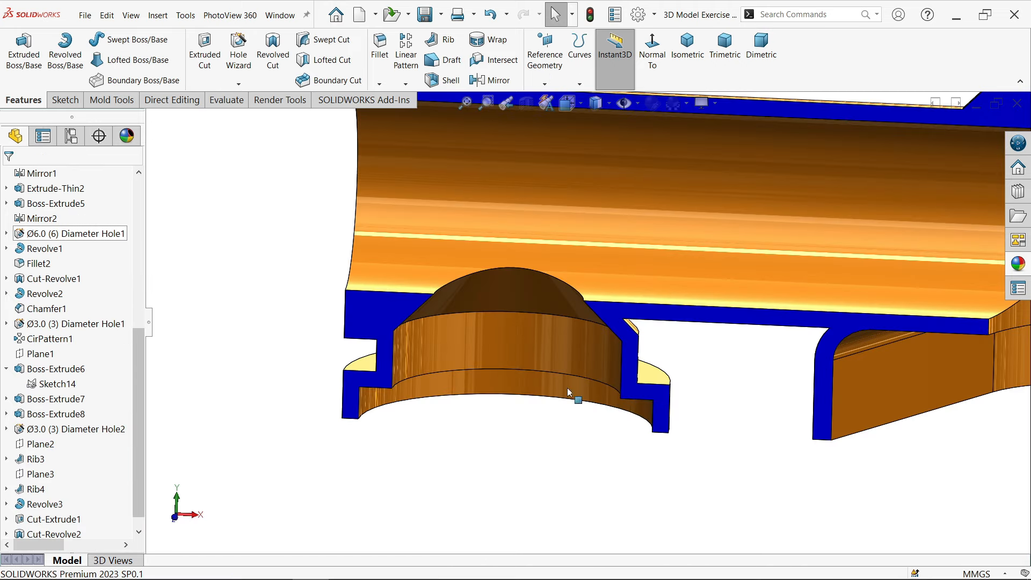
middle_drag(571, 394, 649, 325)
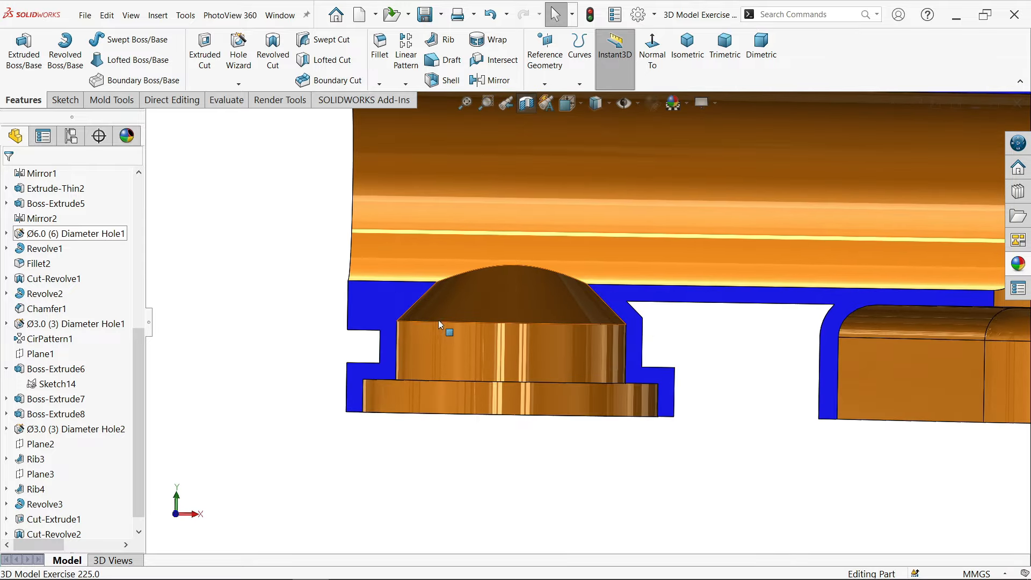
click(526, 102)
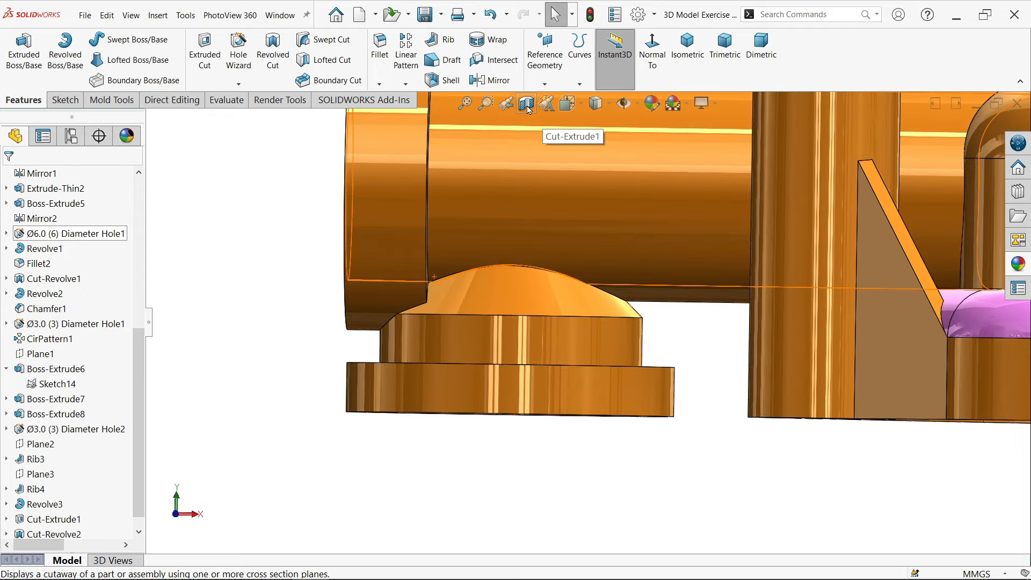
- Apply a light violet-blue color to the flat underside face of the hexagonal body and its triangular arm
scroll(714, 183, up, 4)
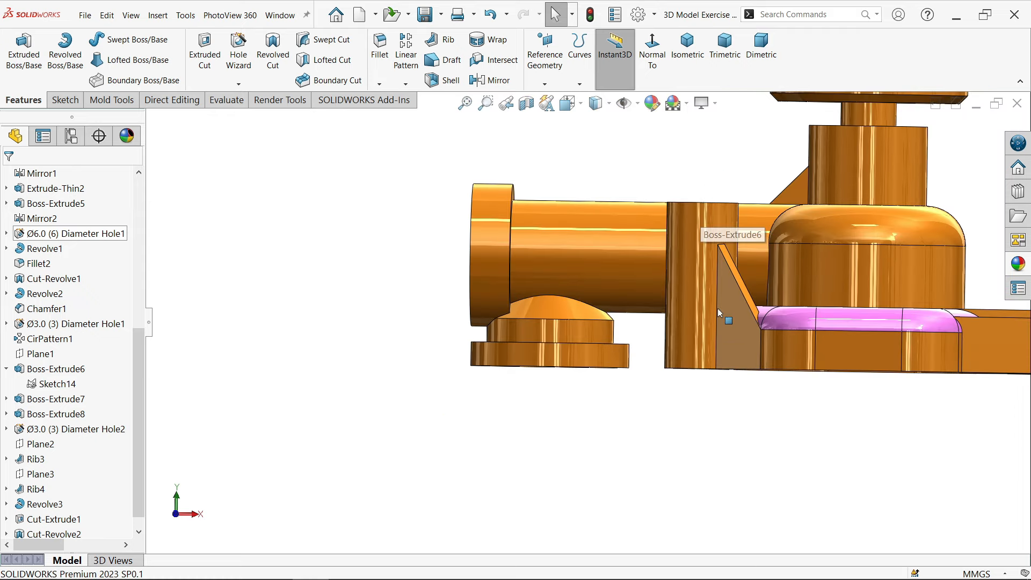
middle_drag(718, 310, 724, 162)
scroll(723, 356, up, 3)
scroll(843, 373, down, 3)
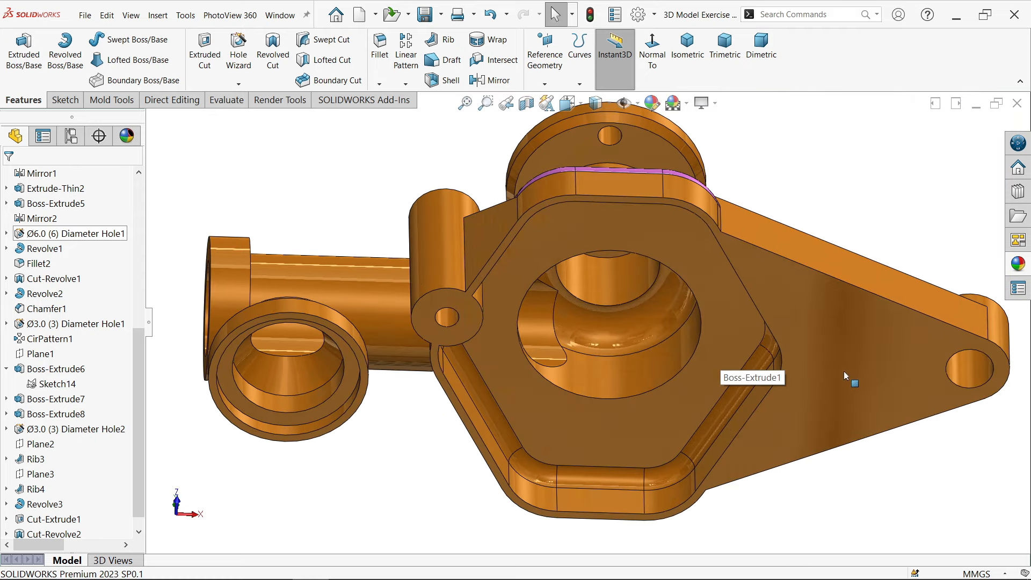
click(822, 341)
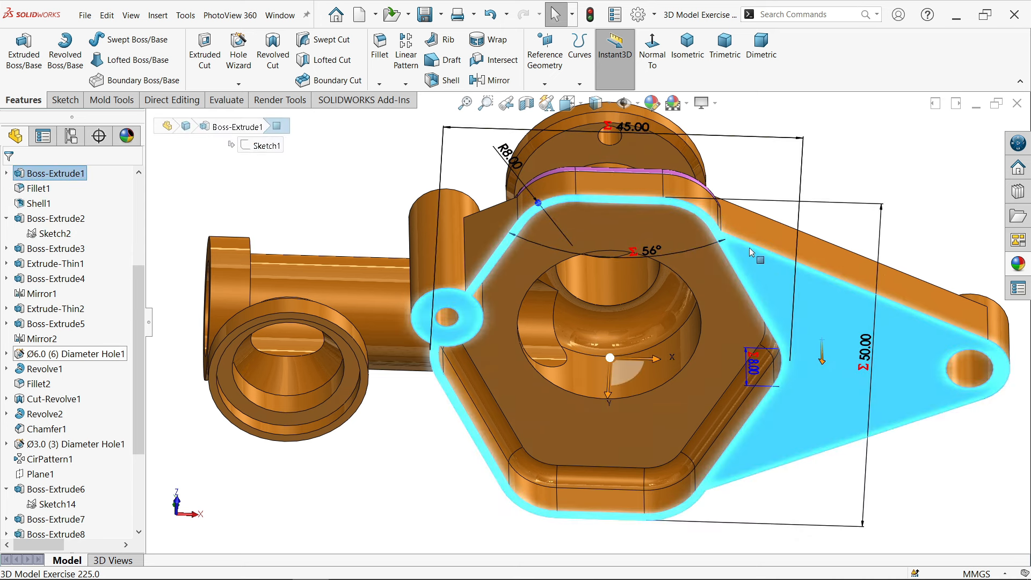
click(651, 104)
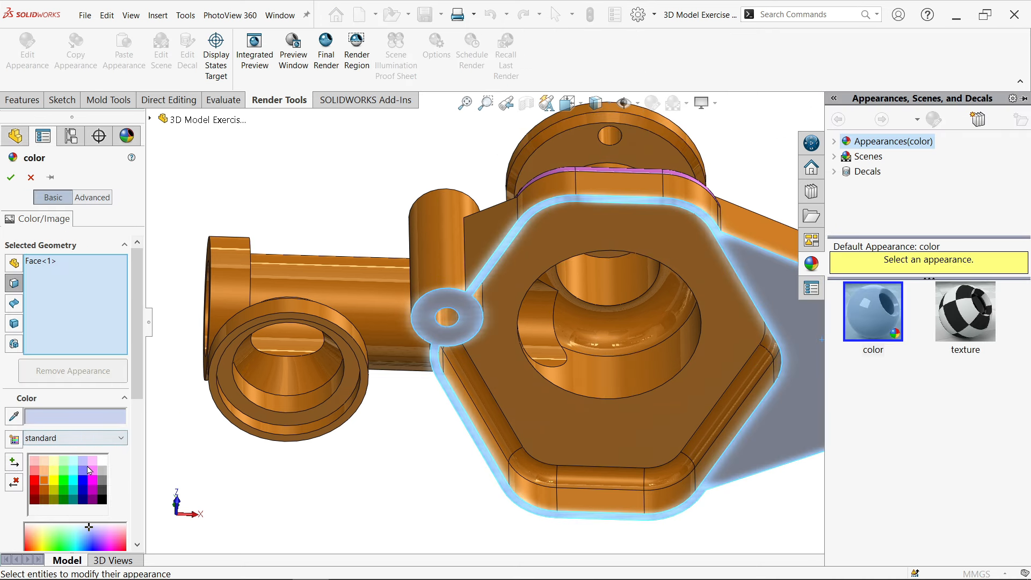
click(84, 473)
click(11, 177)
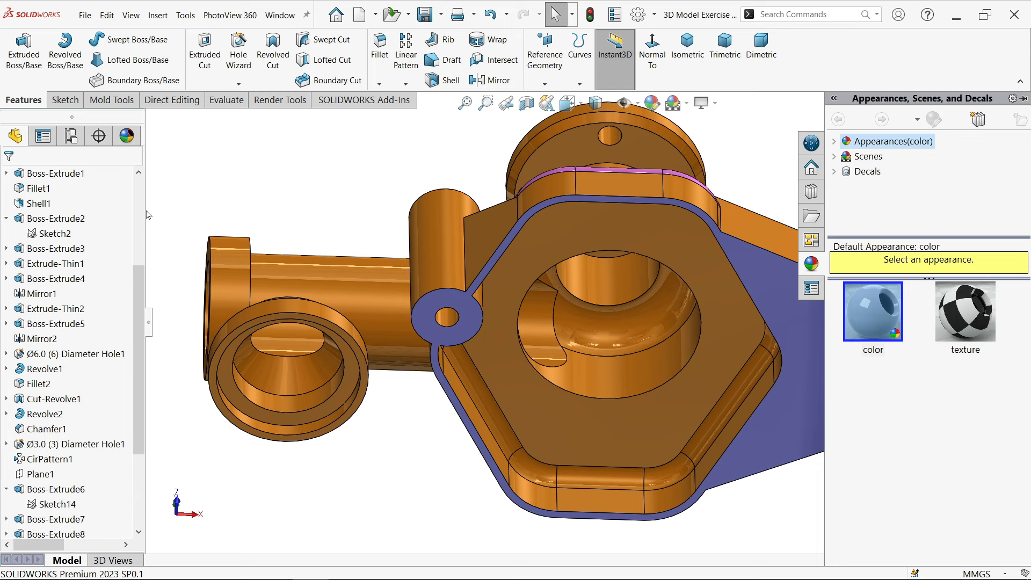
- Recolor the flat underside face of the hexagonal body and triangular arm from the standard palette to pure blue
scroll(334, 199, up, 3)
scroll(697, 327, down, 3)
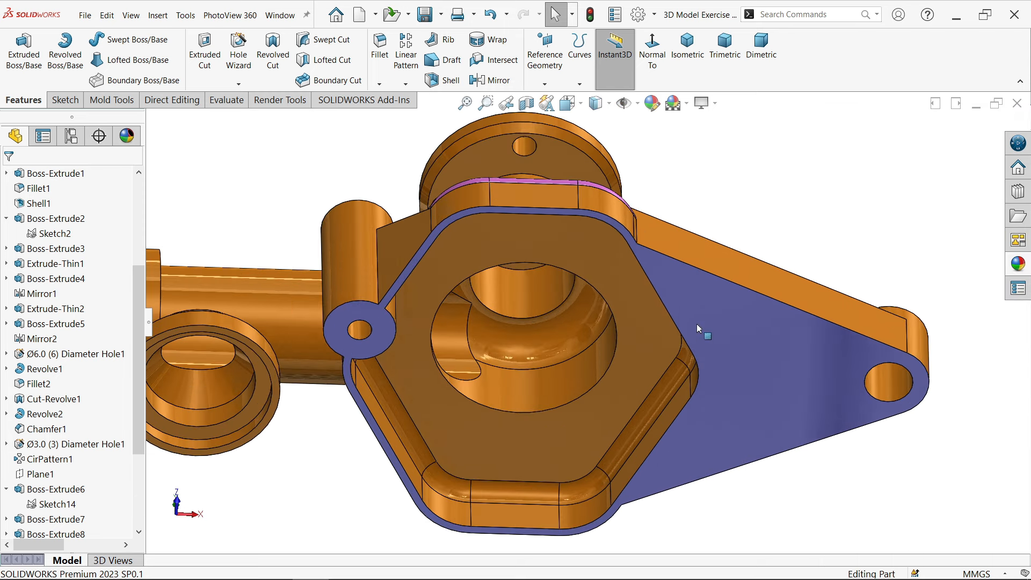
click(756, 334)
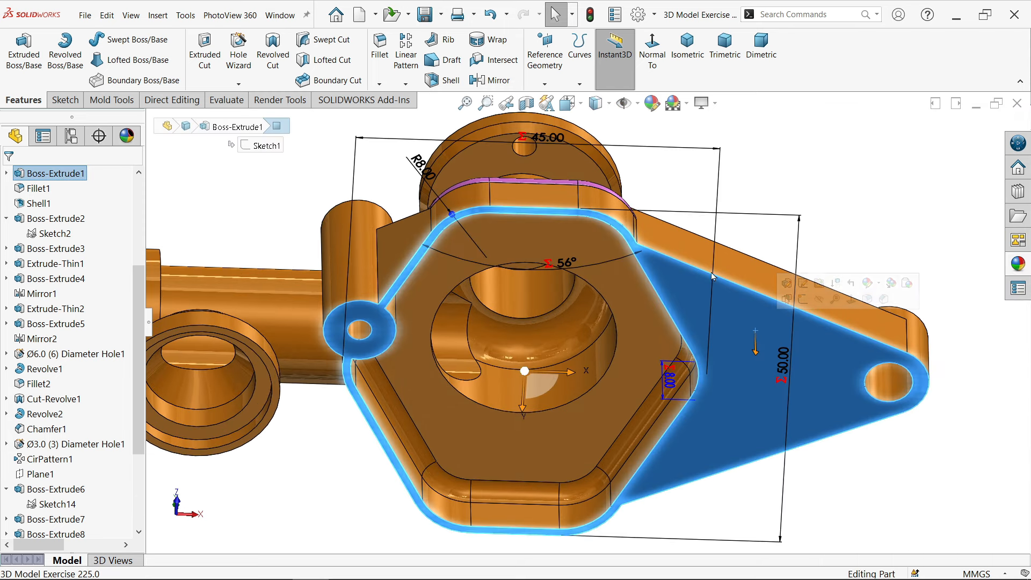
click(652, 102)
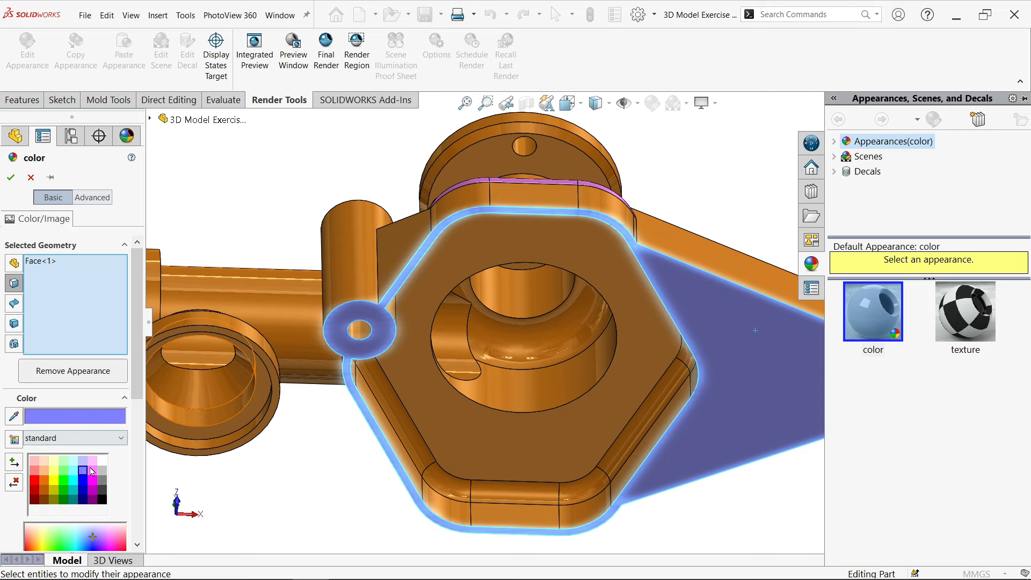
click(80, 481)
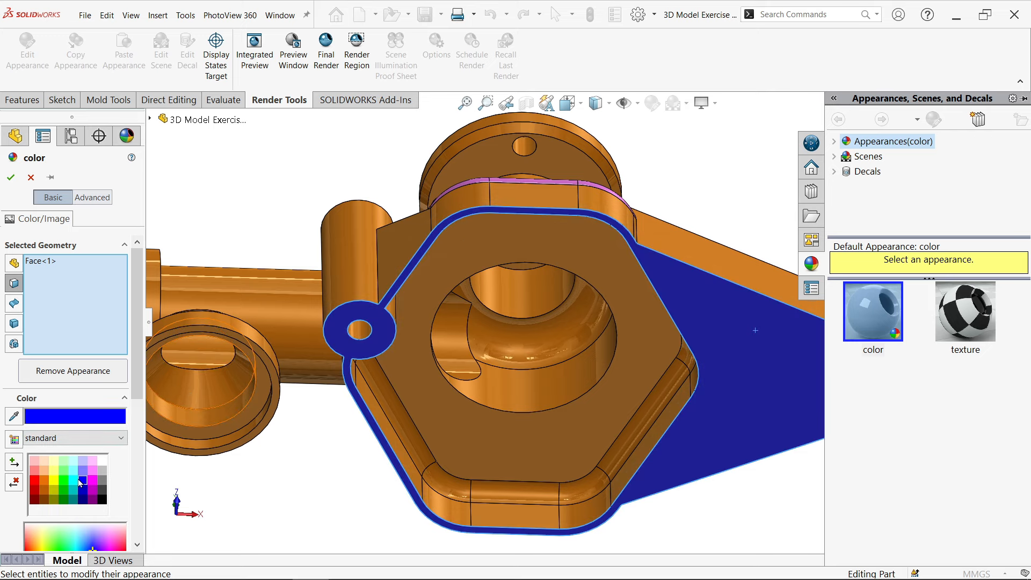
click(13, 179)
- Switch to the reference drawing 3D Model Exercise 225.JPG, review its P1-P2 distance, surface area and volume questions, and return to SOLIDWORKS
scroll(476, 249, up, 5)
middle_drag(476, 249, 494, 445)
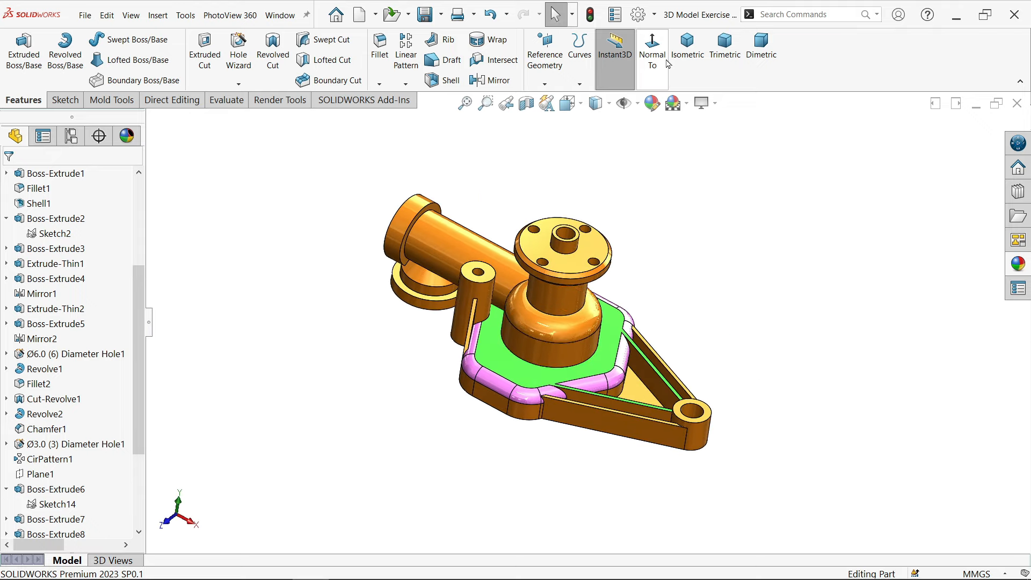
click(687, 47)
middle_drag(601, 341, 433, 421)
key(alt+Tab)
scroll(704, 336, down, 2)
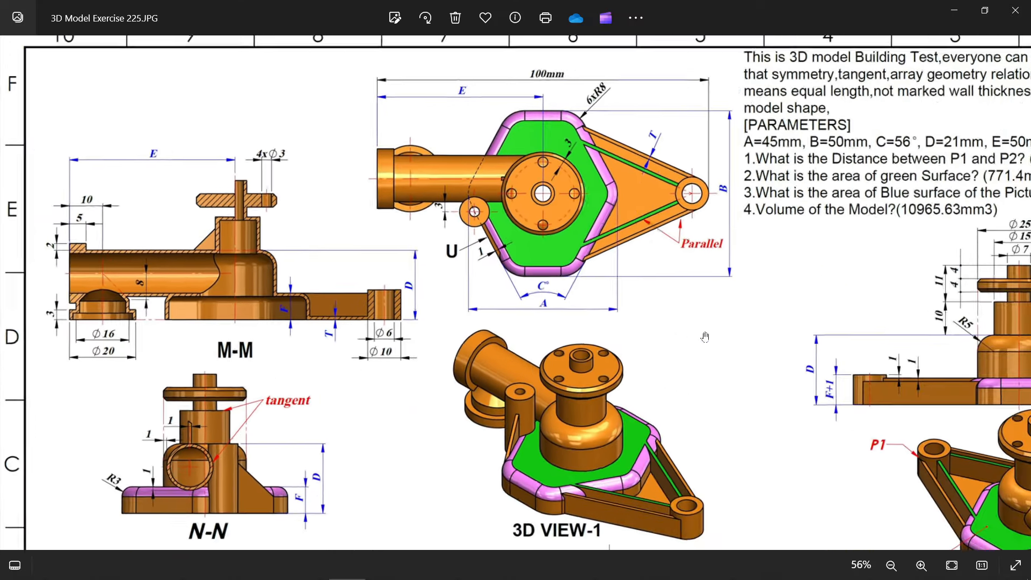
scroll(696, 333, down, 1)
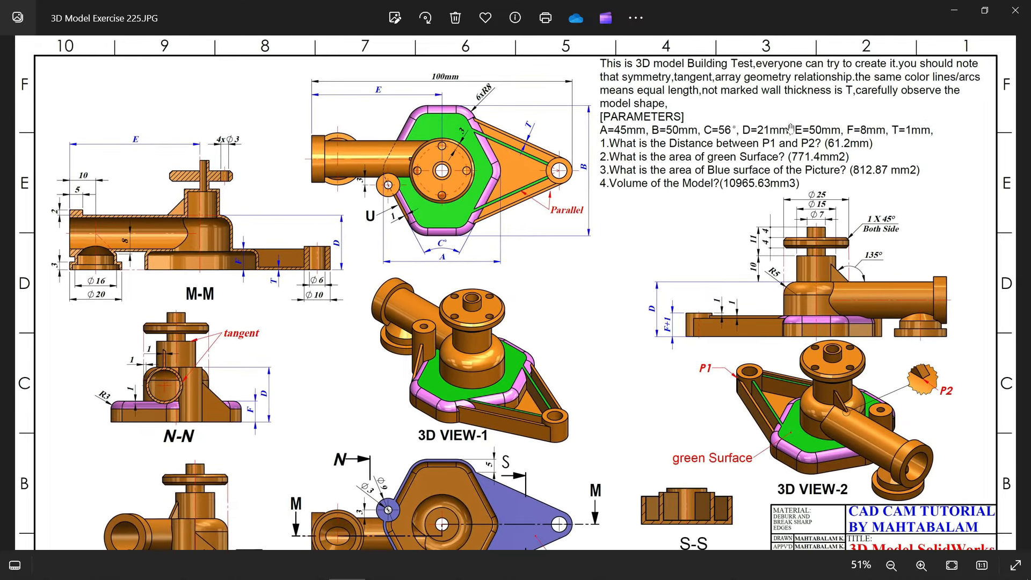
scroll(791, 129, up, 4)
scroll(744, 288, up, 5)
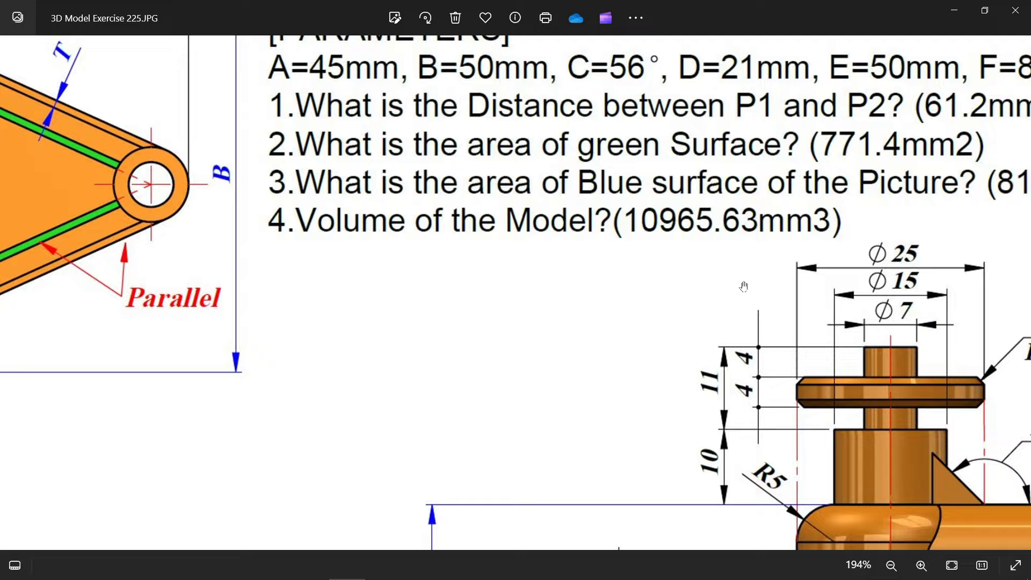
scroll(741, 288, down, 6)
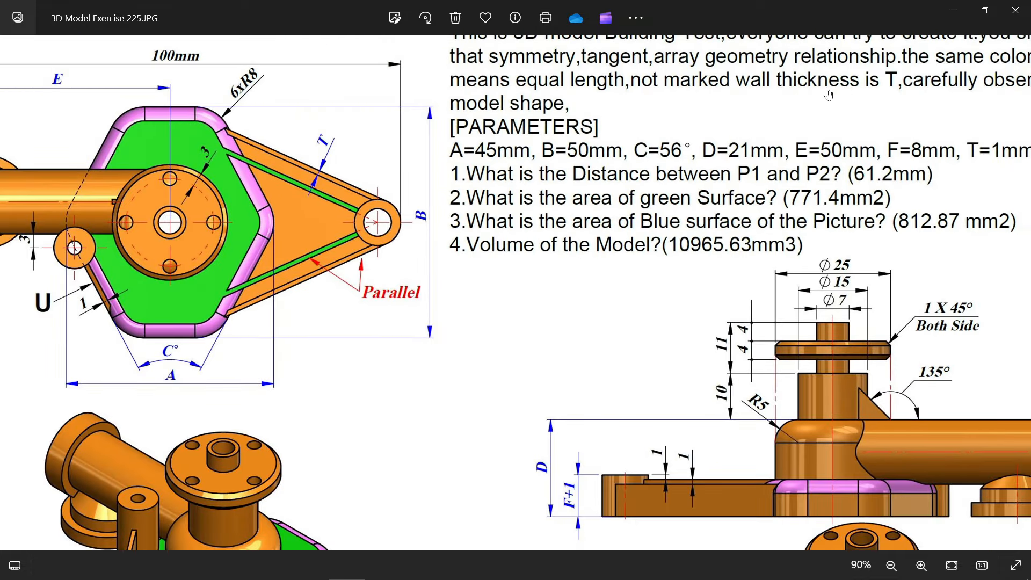
click(963, 9)
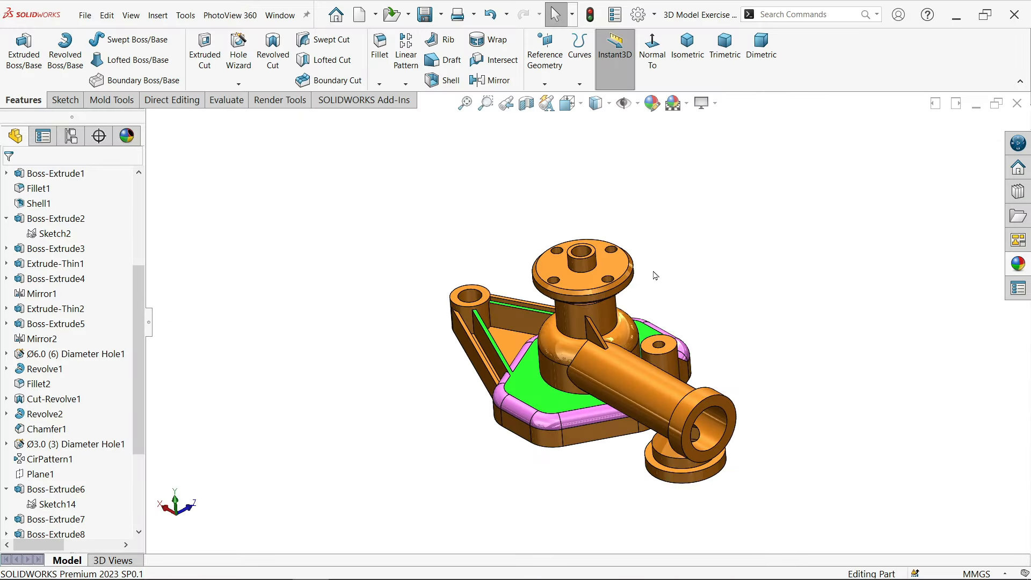
- Measure the distance from the arm side wall's upper outer corner at the end boss to the small rib's lower corner on the pipe
scroll(586, 297, down, 4)
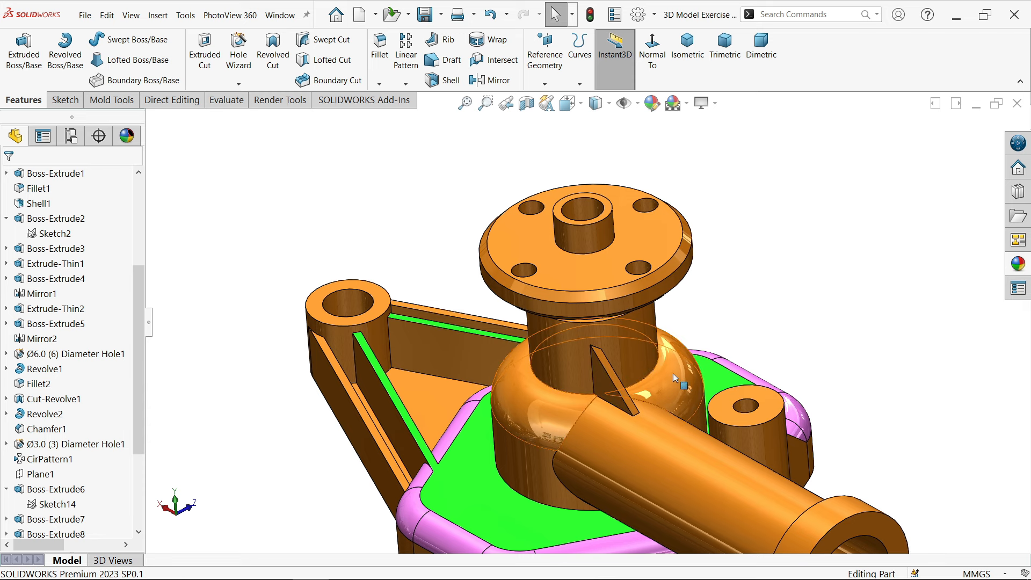
scroll(681, 359, up, 1)
mouse_move(669, 387)
middle_down()
mouse_move(693, 376)
mouse_move(685, 383)
middle_up()
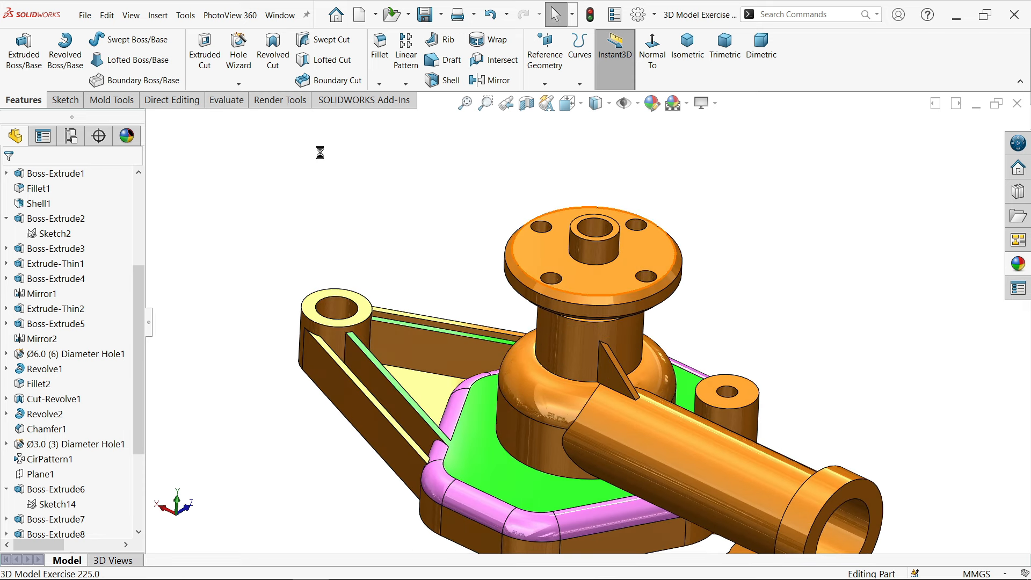
click(220, 102)
click(101, 53)
scroll(358, 349, down, 5)
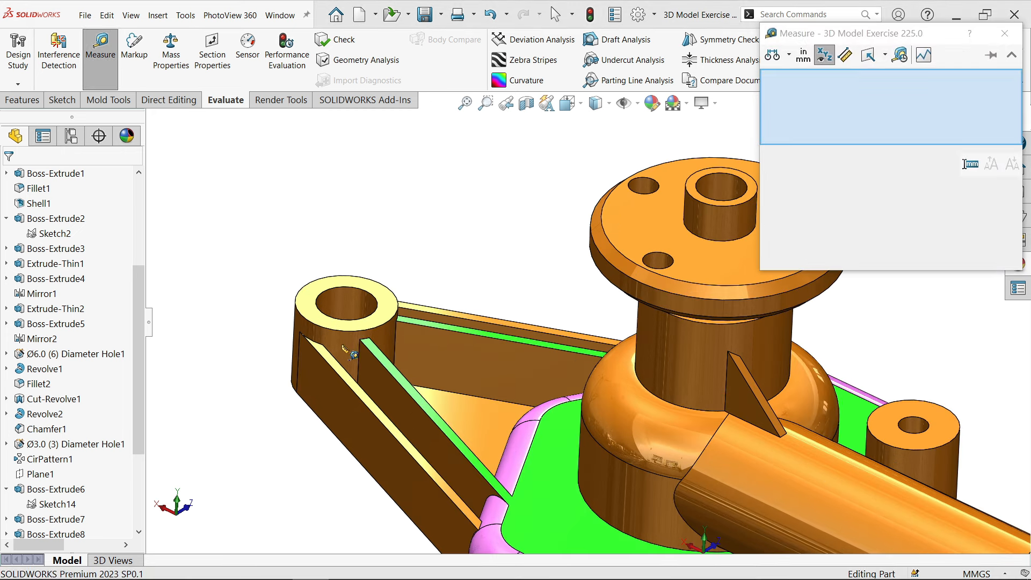
scroll(355, 344, down, 5)
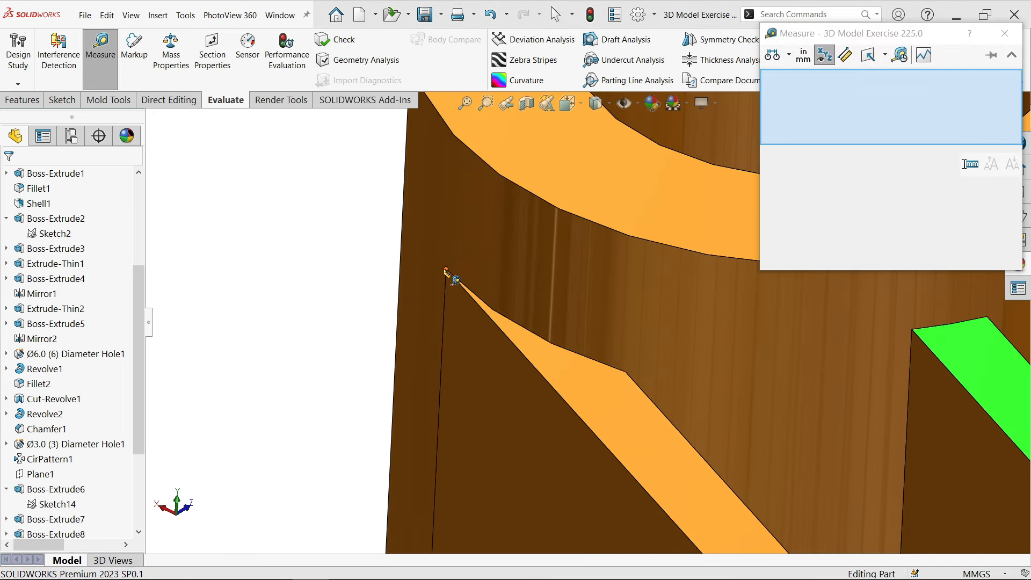
click(446, 269)
scroll(790, 350, up, 5)
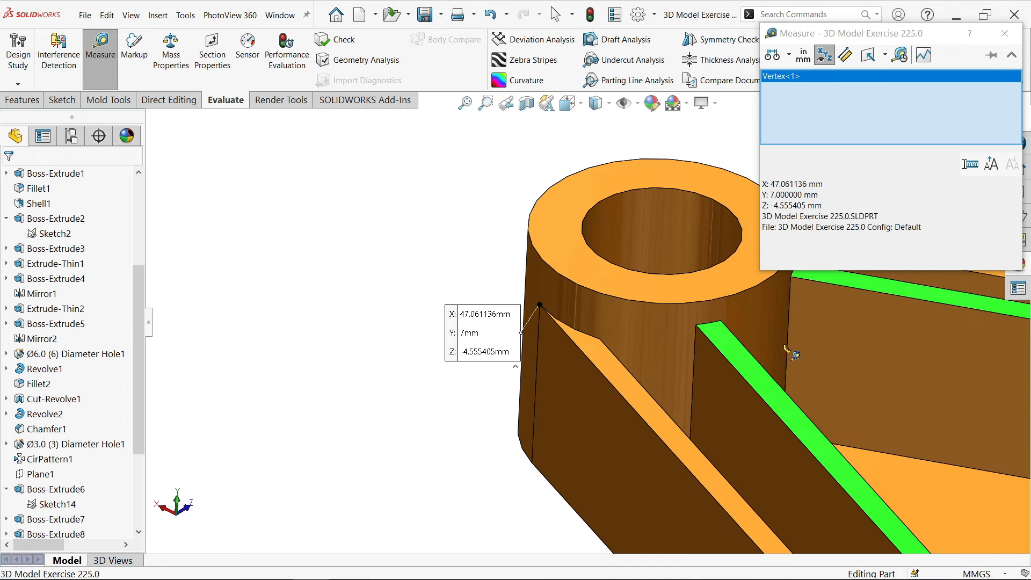
scroll(686, 372, down, 10)
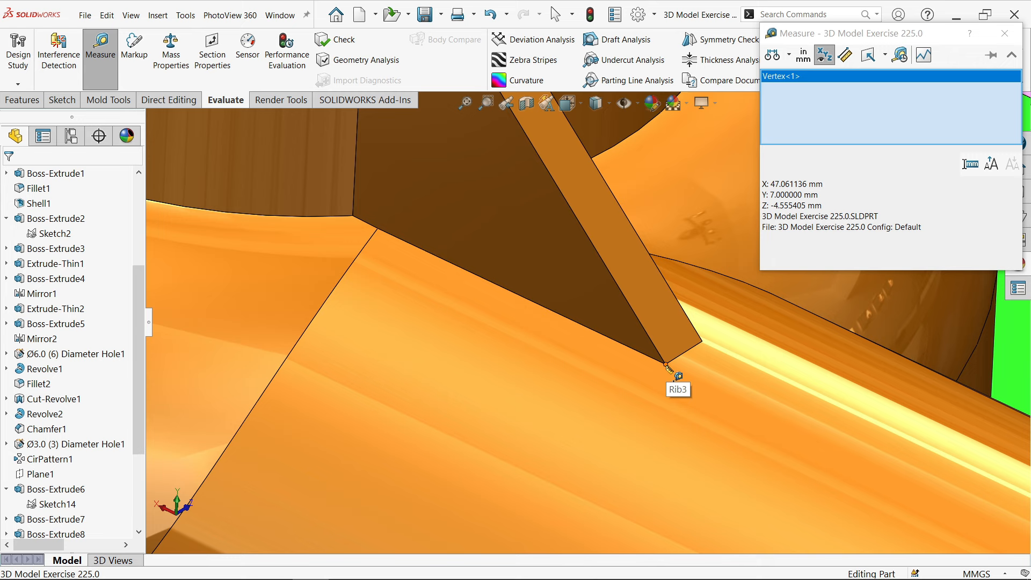
click(667, 366)
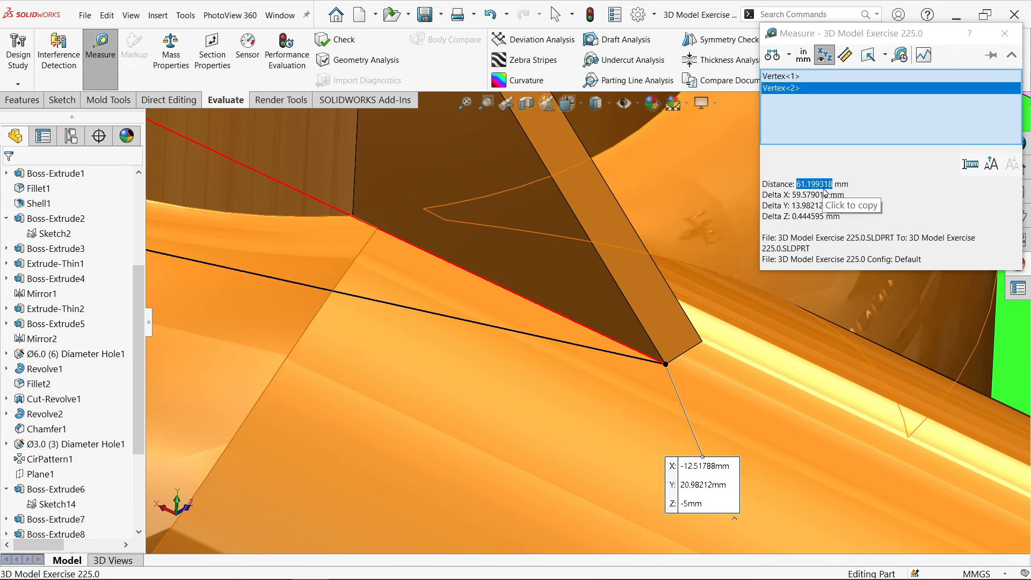
right_click(823, 130)
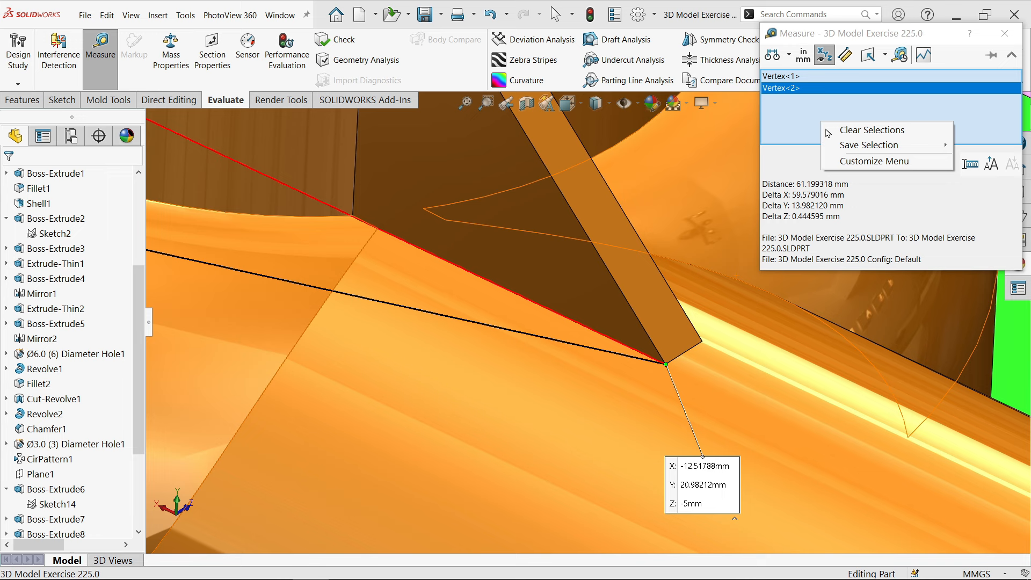
click(859, 130)
- Measure the area of the green top face of the hexagonal body, and clear the measurement selection
key(f)
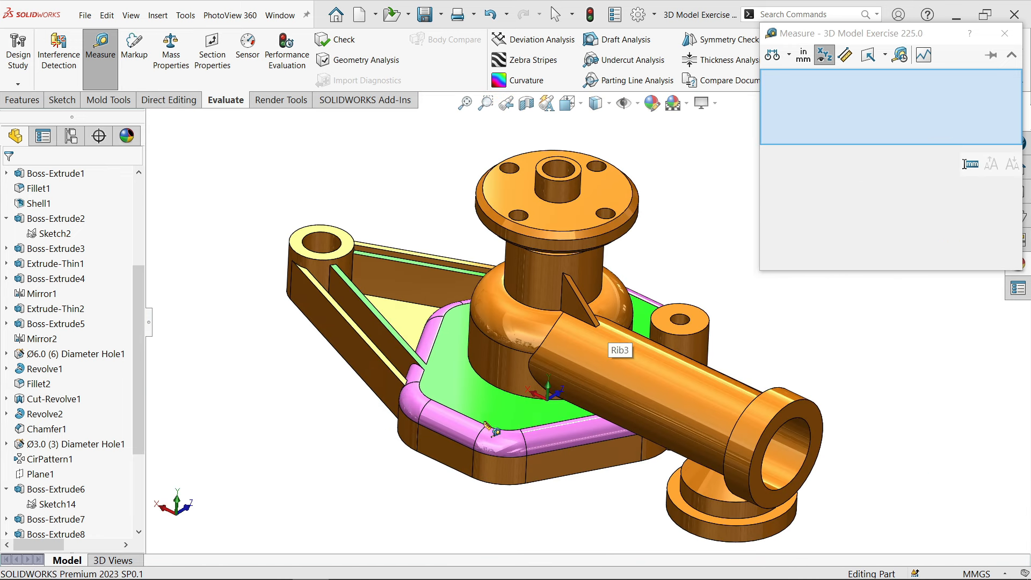
click(517, 443)
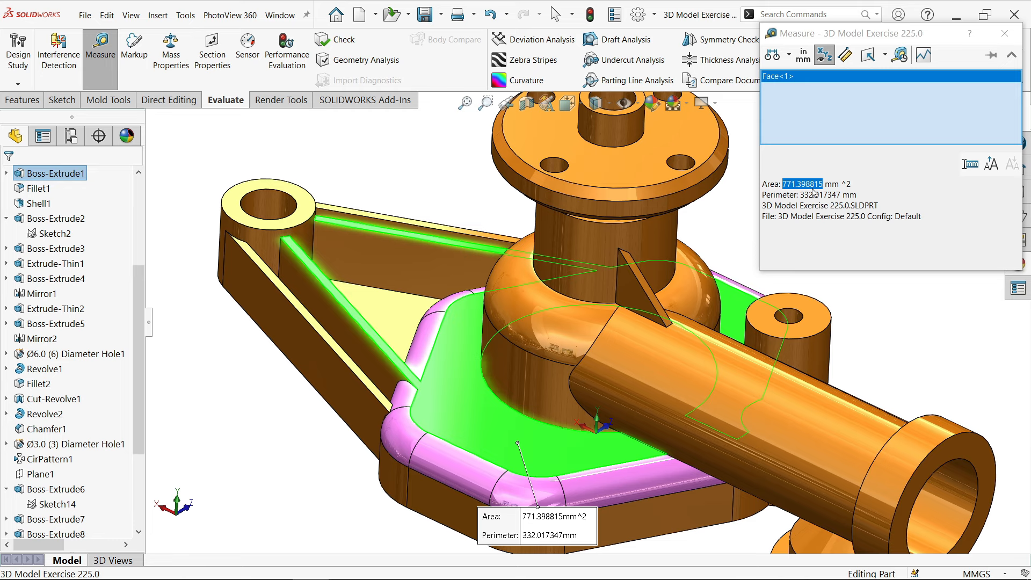
right_click(804, 111)
click(842, 114)
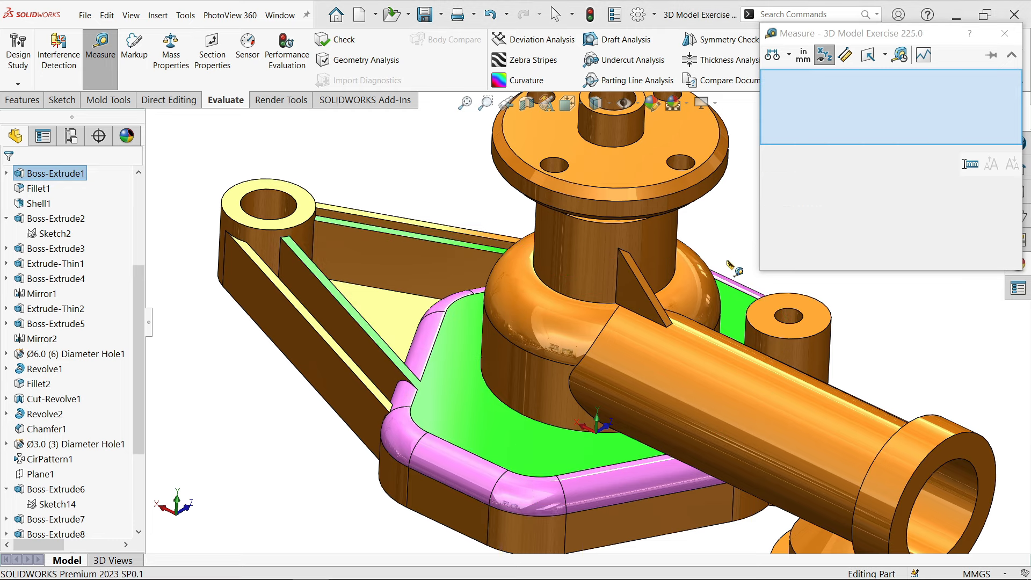
- Measure the area of the blue underside face, and close the Measure tool
middle_drag(422, 361, 572, 287)
scroll(561, 290, up, 3)
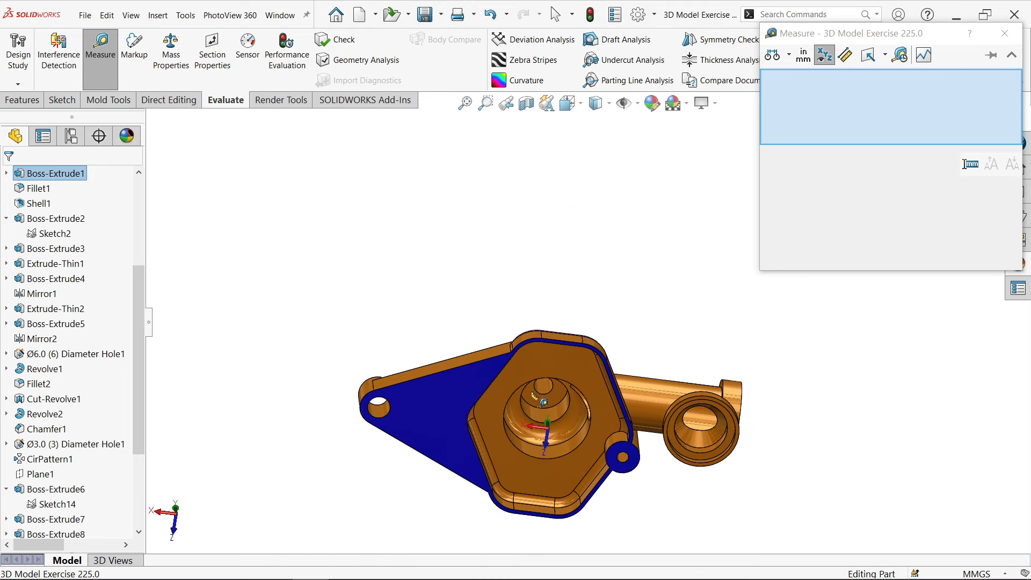
scroll(517, 394, down, 3)
click(410, 386)
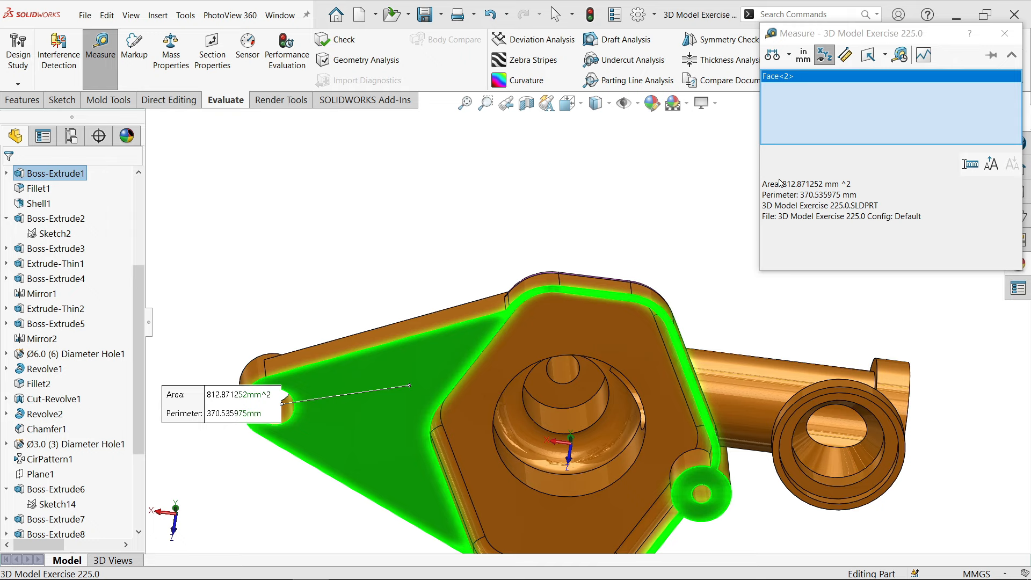
click(1005, 32)
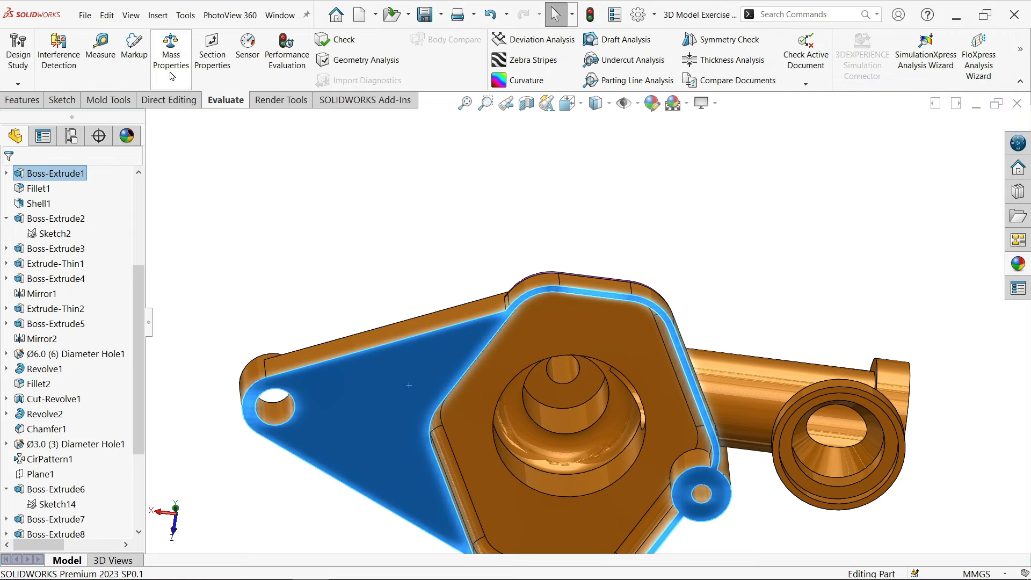
- Check the part's volume in Mass Properties, and close the report
click(171, 52)
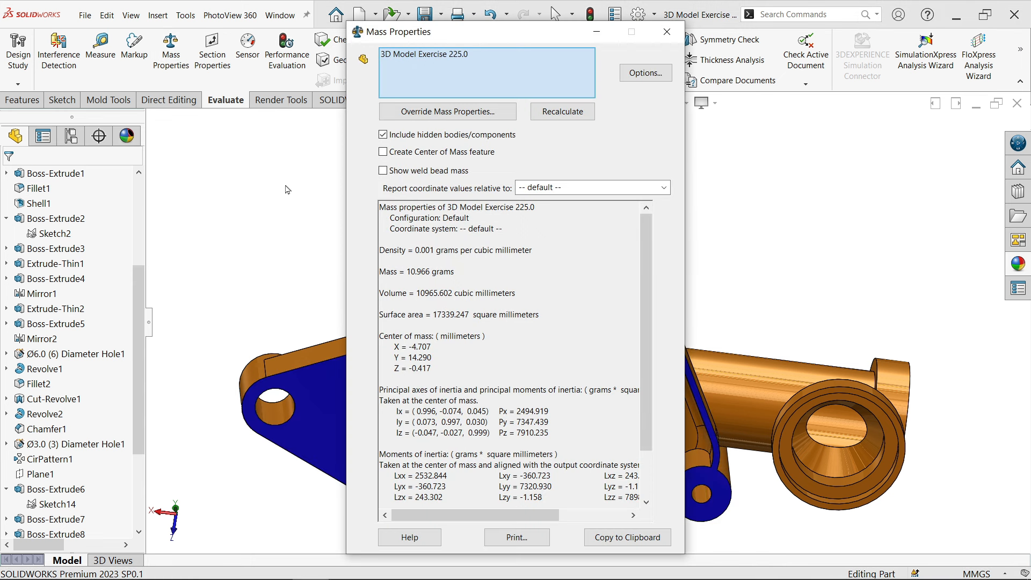
mouse_move(517, 294)
mouse_down()
mouse_move(425, 295)
mouse_move(504, 294)
mouse_up()
click(667, 31)
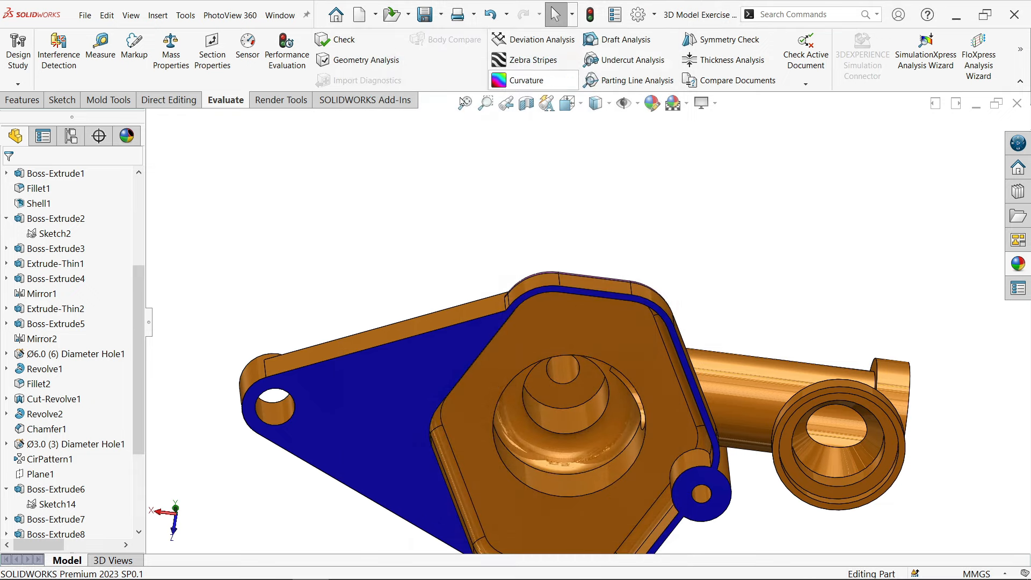
- Show the completed part in the isometric view and bring the start of its feature list into view
click(31, 102)
click(687, 47)
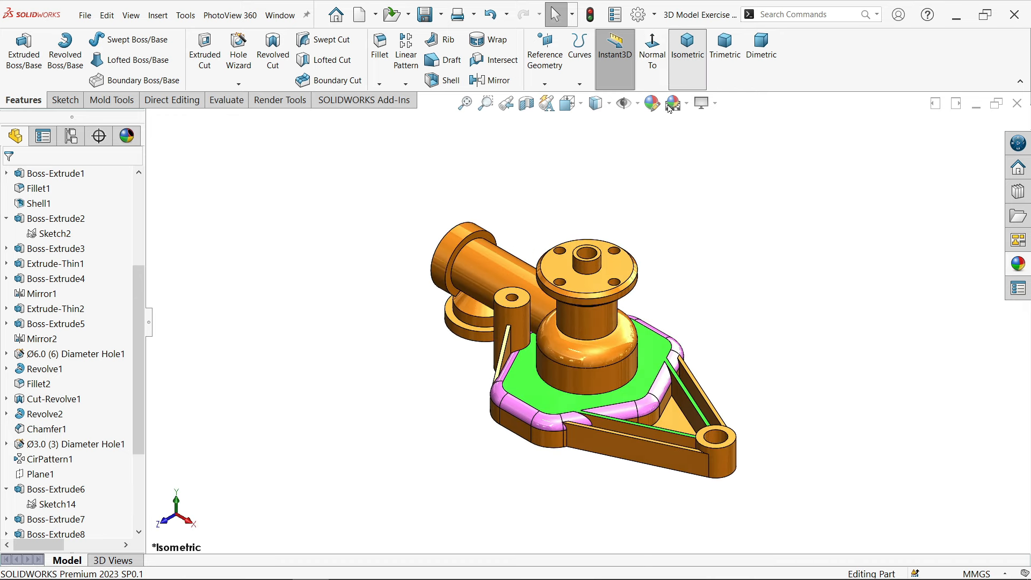
scroll(644, 359, down, 3)
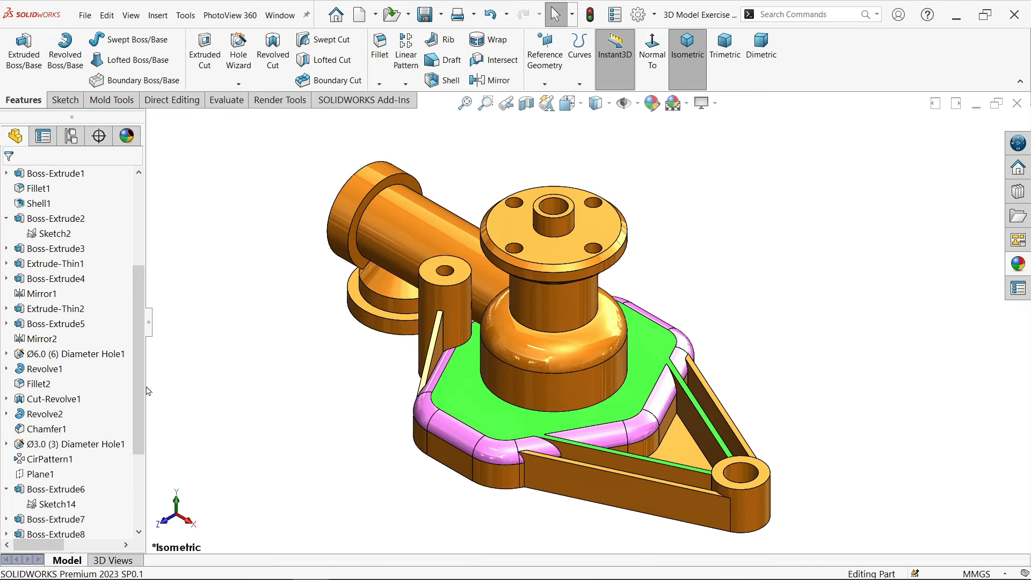
drag(139, 384, 155, 215)
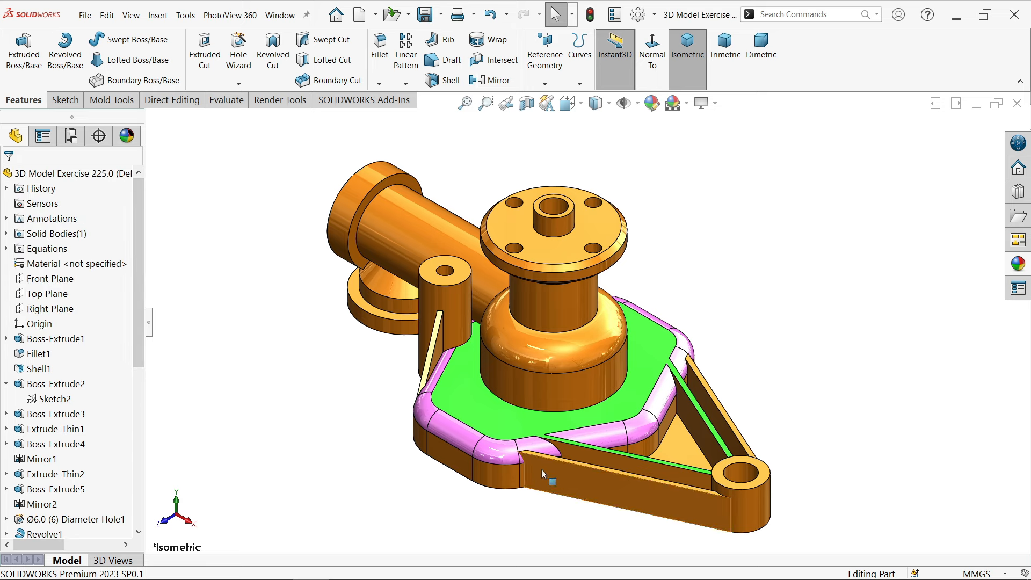
scroll(596, 376, down, 2)
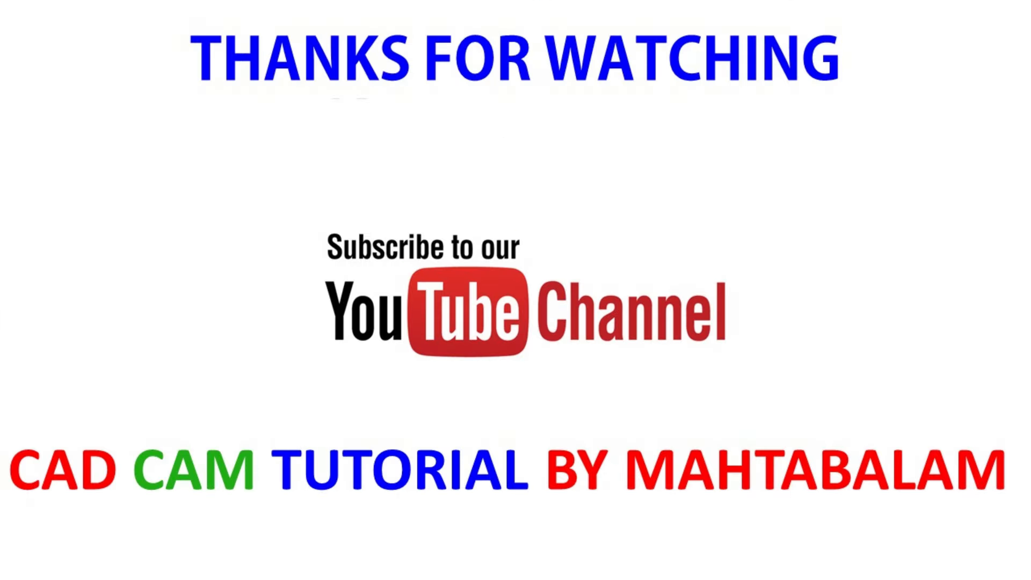